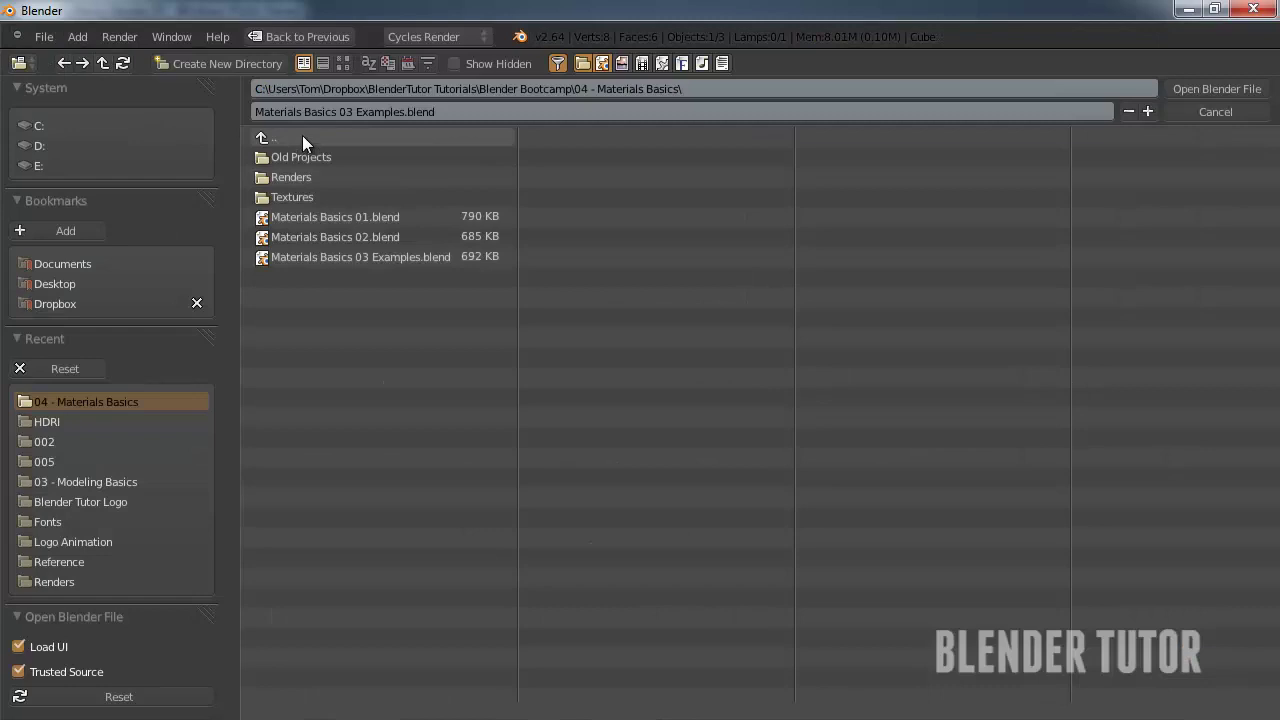
- Open Materials Basics 02.blend and merge the node editor area into the 3D view below it
left_click(354, 236)
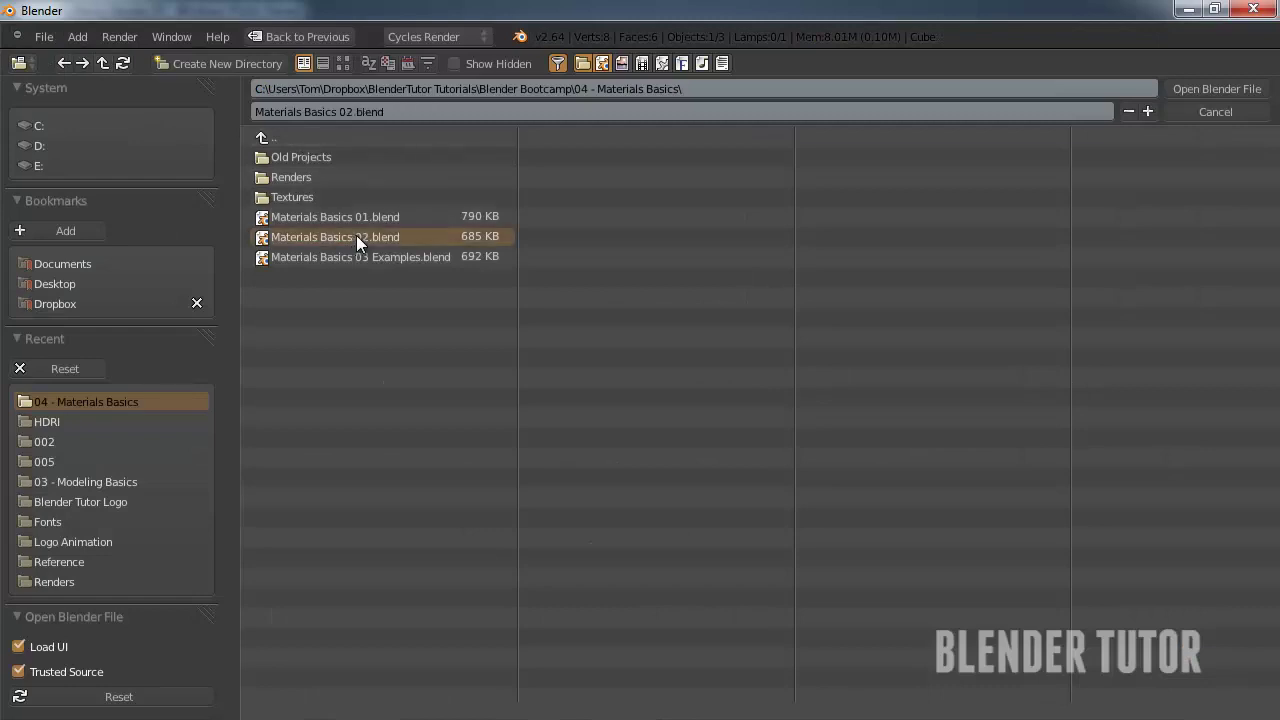
left_click(1236, 90)
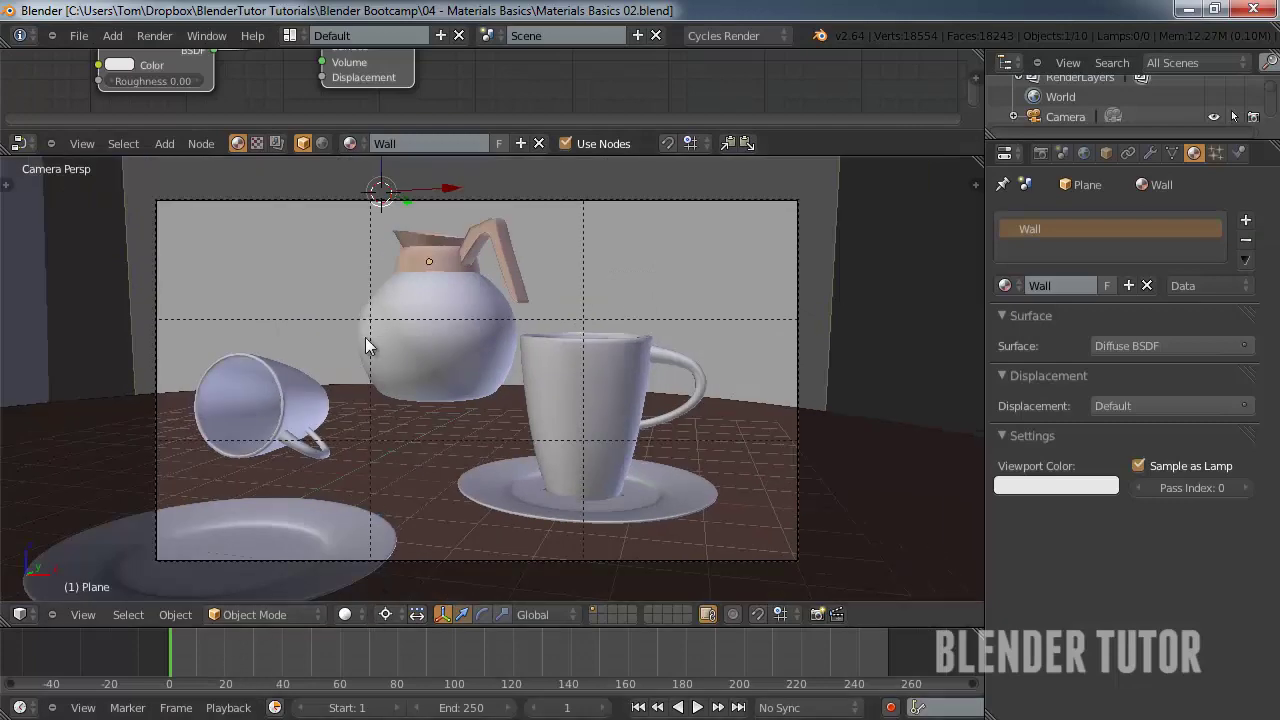
right_click(480, 156)
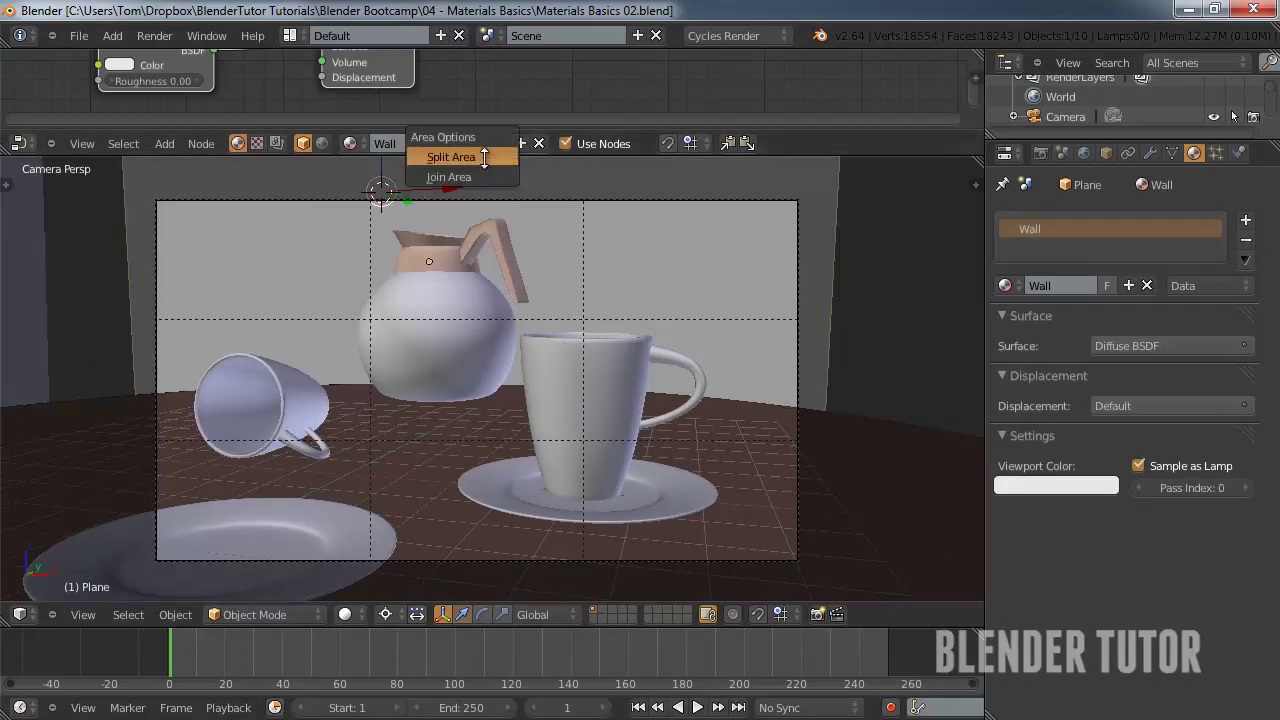
left_click(450, 176)
left_click(466, 110)
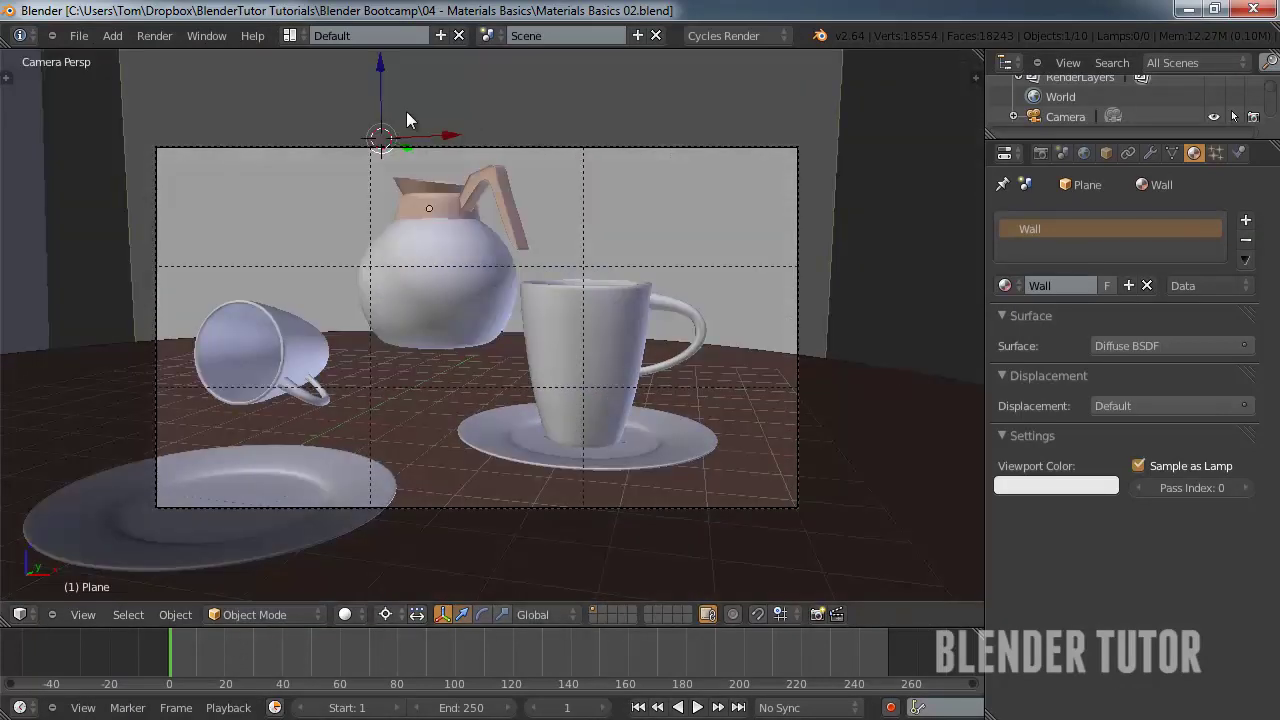
- Save the file as Texturing Basics 05.blend in the 05 - Texturing Basics folder
left_click(76, 35)
left_click(125, 181)
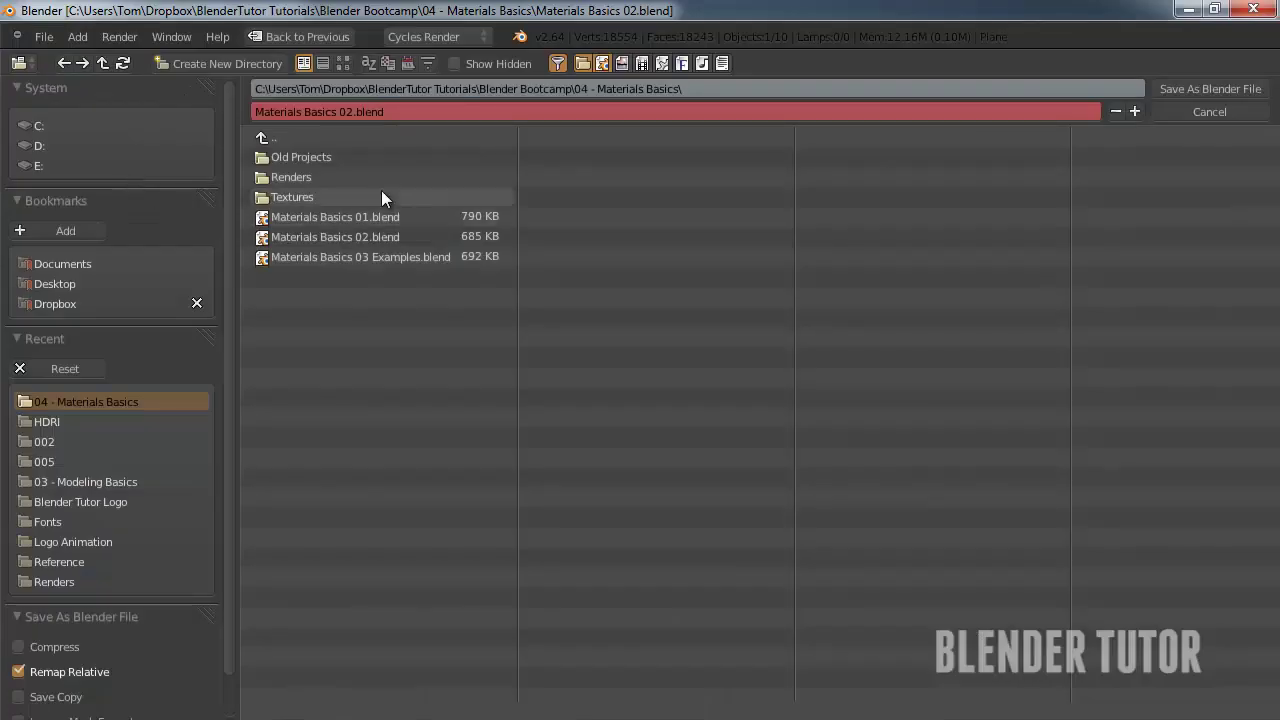
left_click(292, 138)
left_click(326, 199)
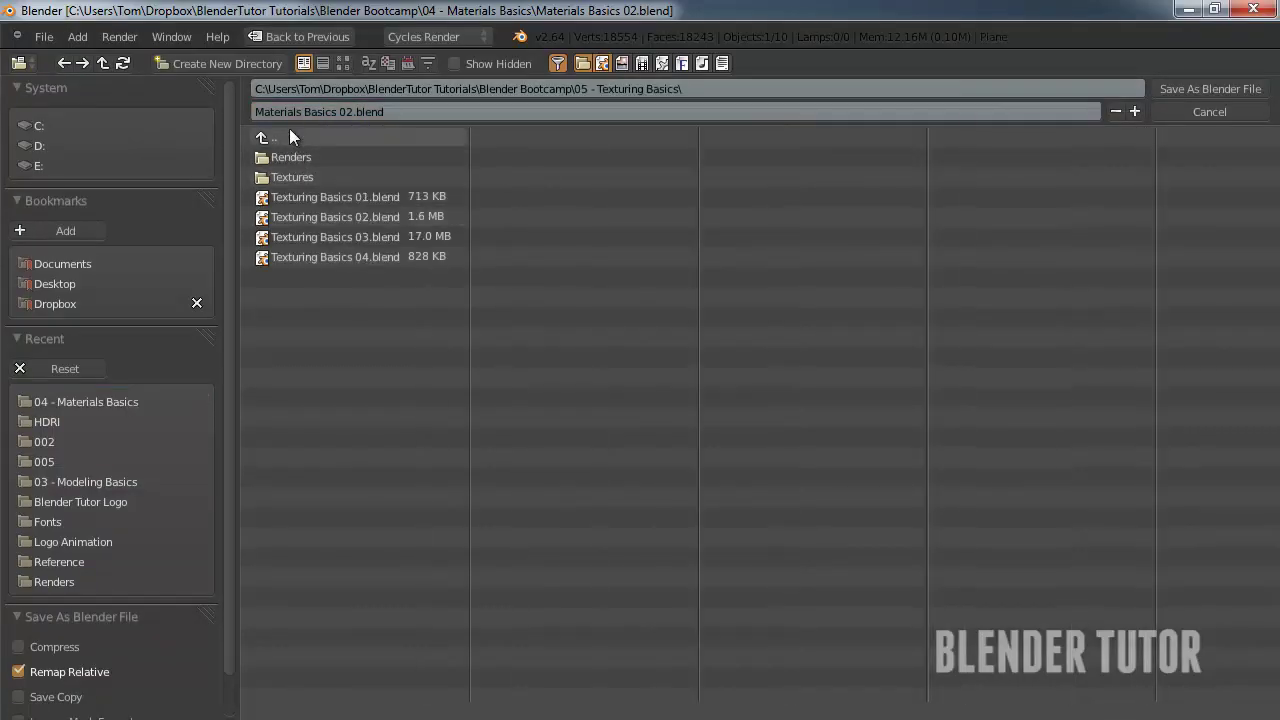
left_click(345, 256)
left_click(353, 111)
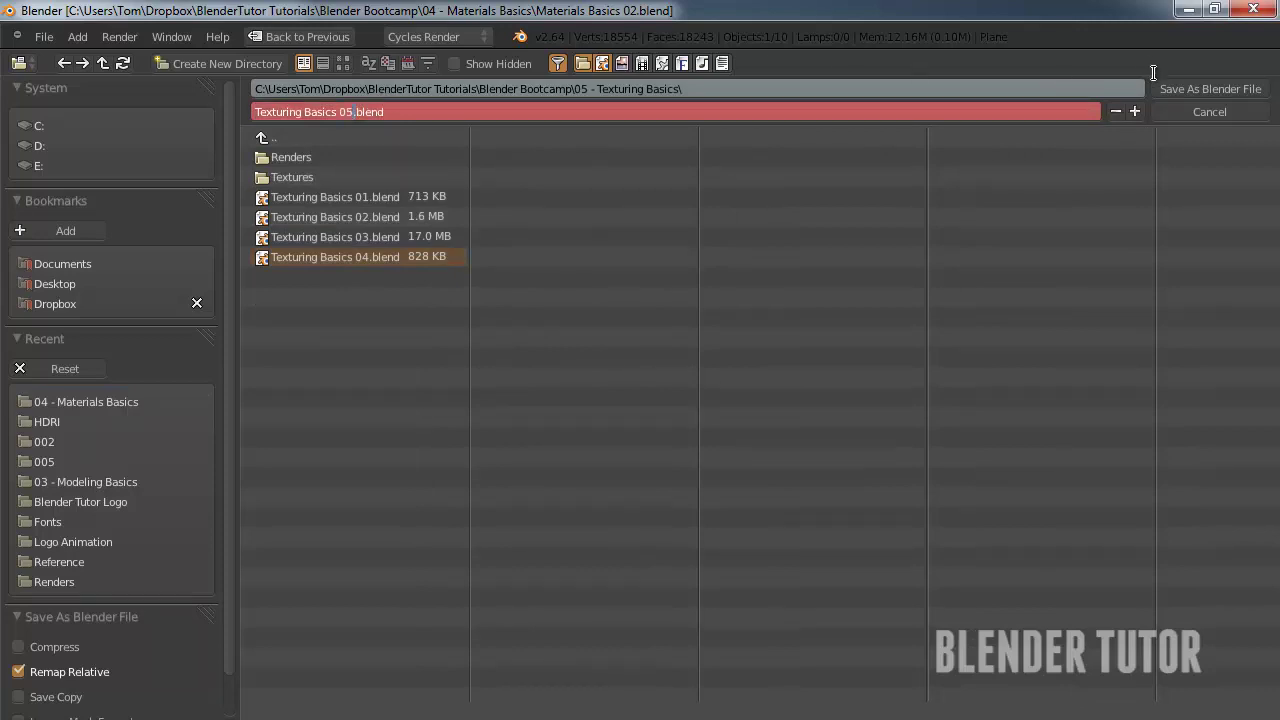
left_click(1240, 89)
left_click(1231, 89)
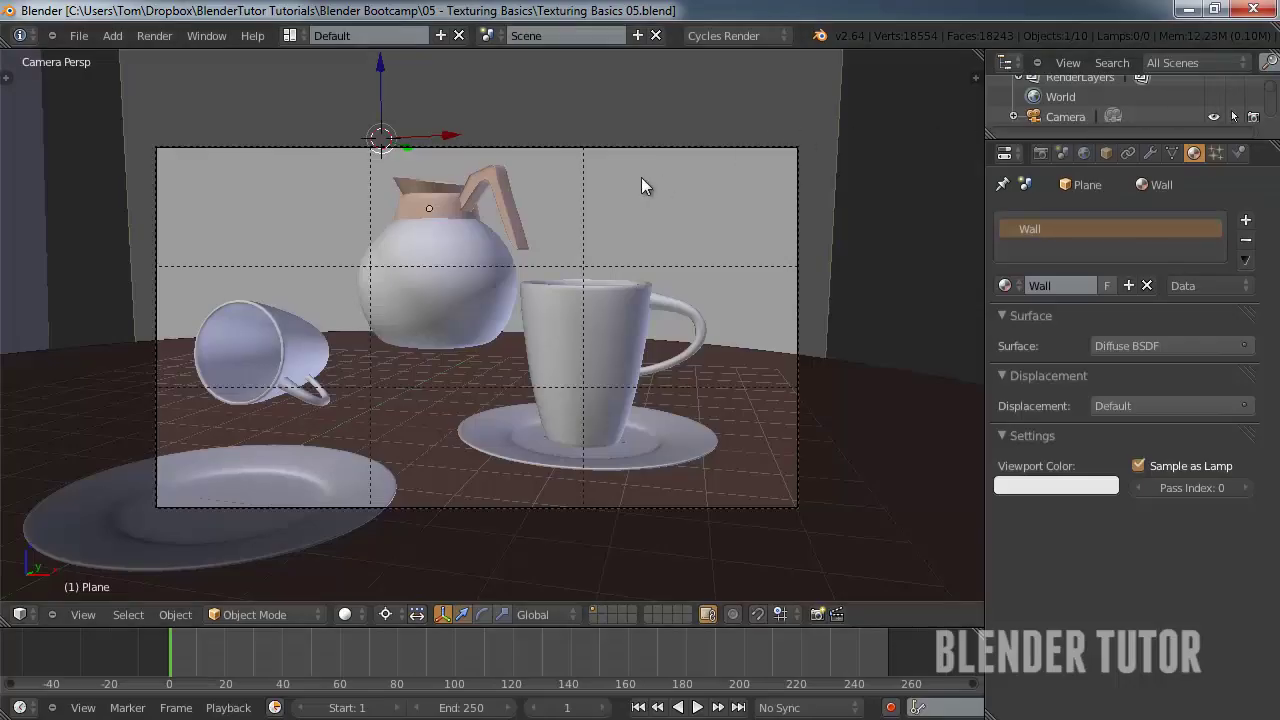
- Select the upright cup on its saucer and examine its shape from several sides, ending in perspective view
scroll(633, 235, "up", 1)
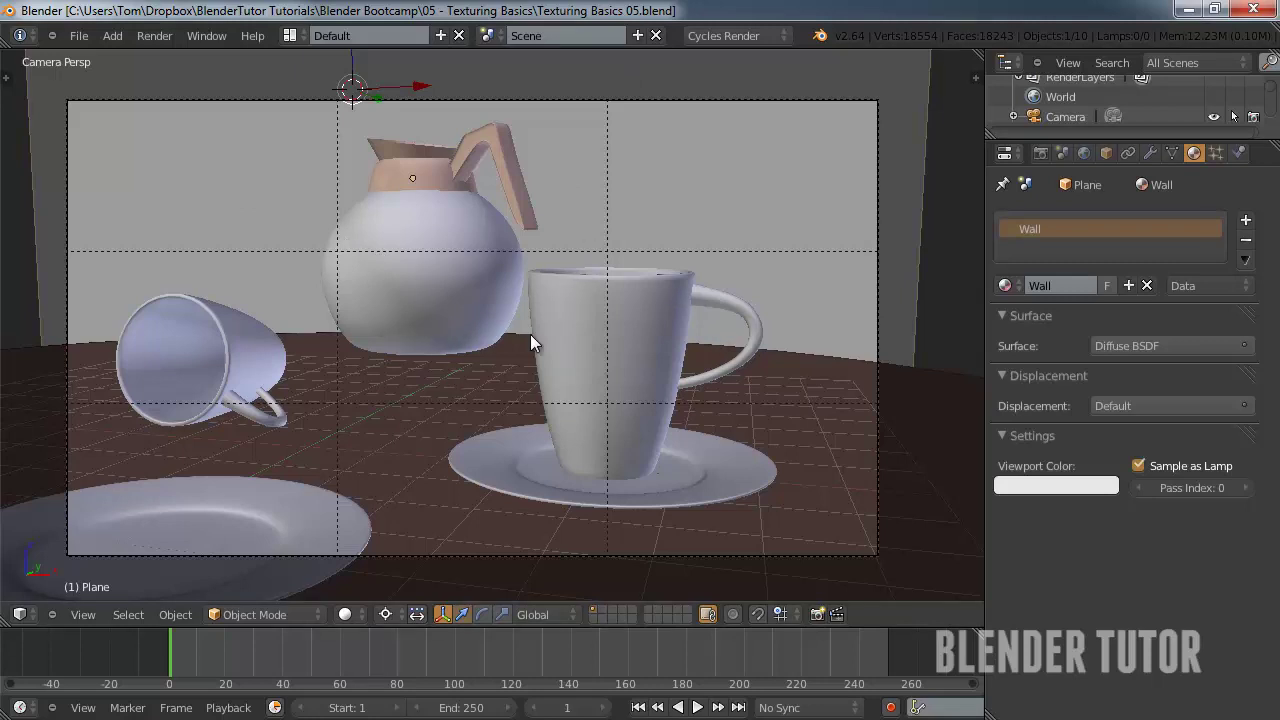
right_click(568, 329)
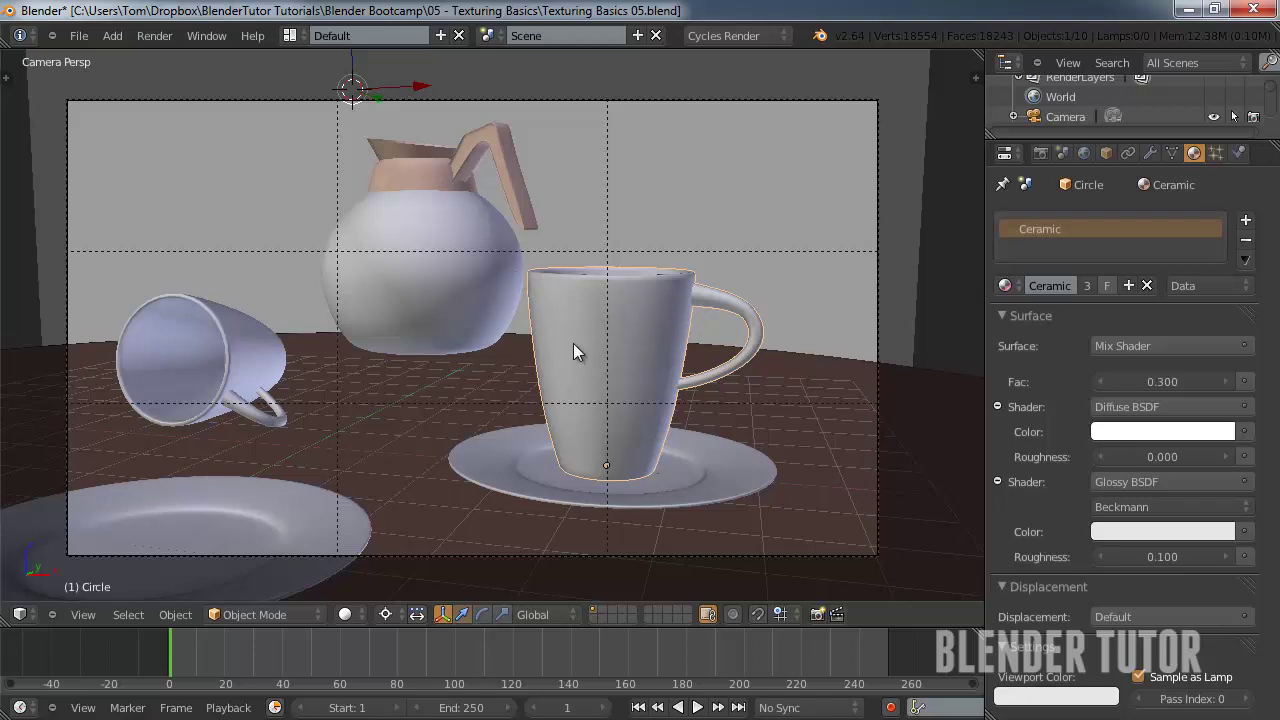
key("KP_0")
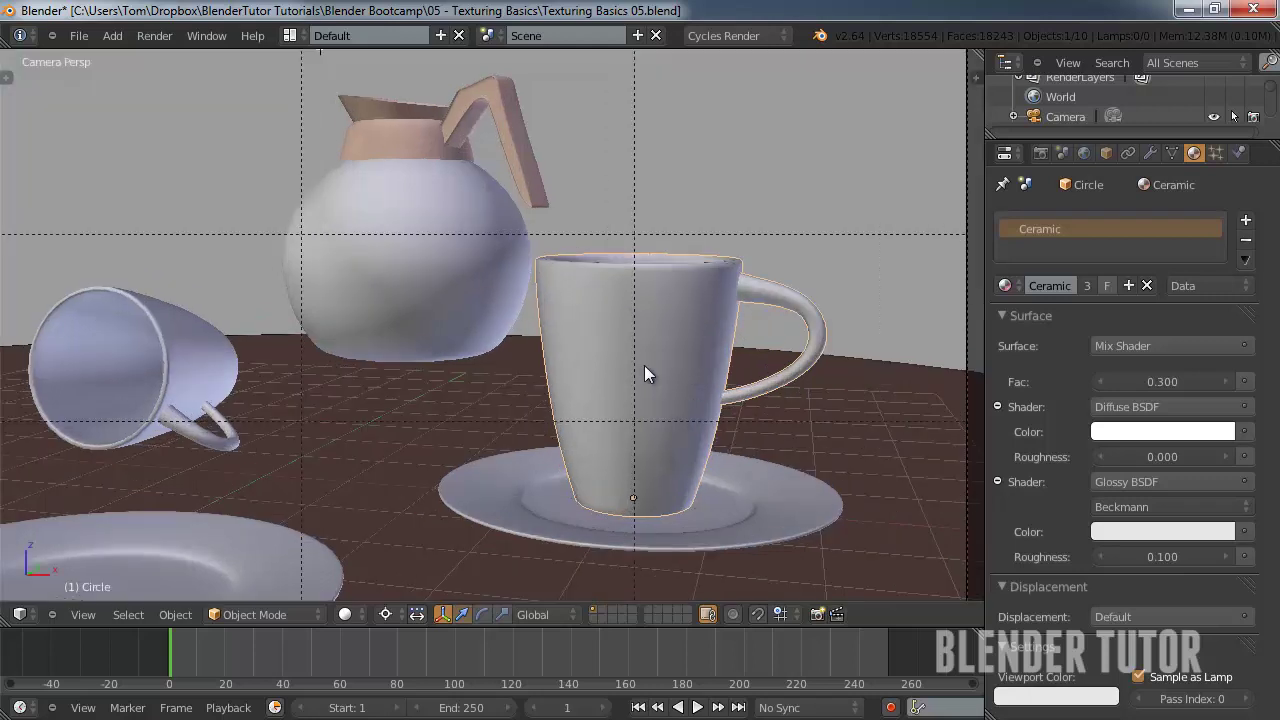
key("KP_Decimal")
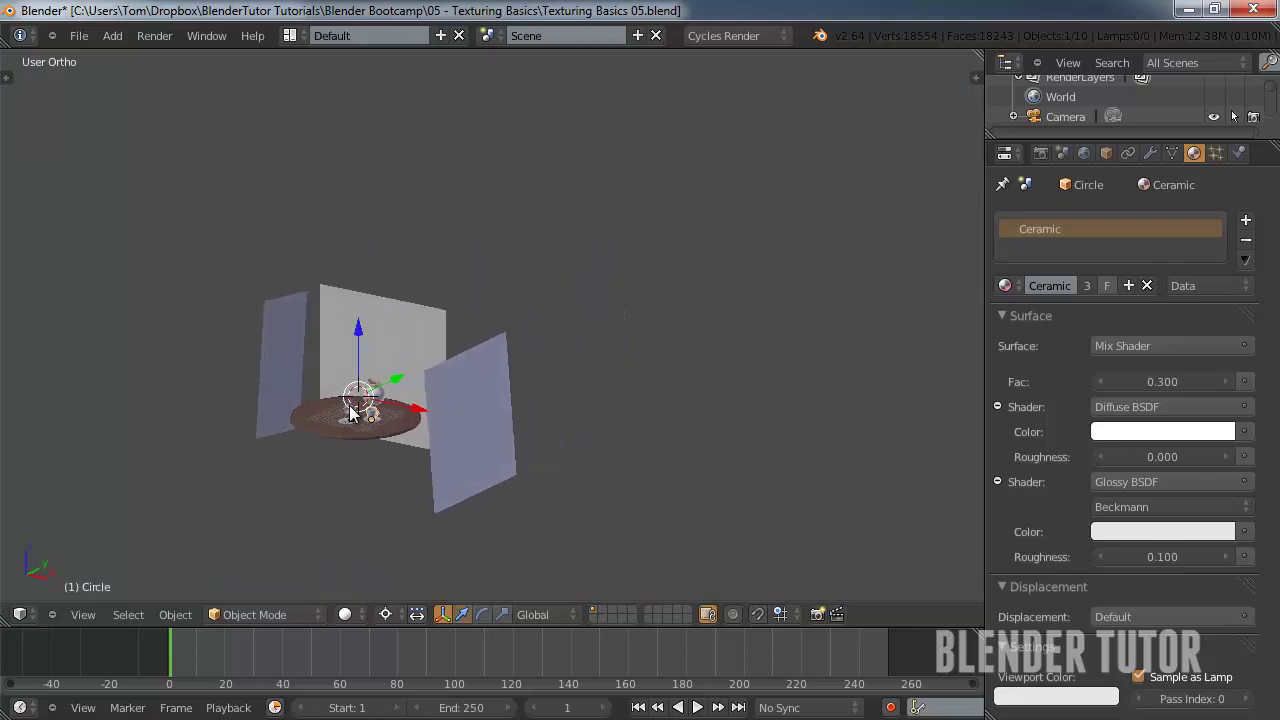
scroll(349, 405, "down", 5)
middle_click_drag(363, 383, 627, 368)
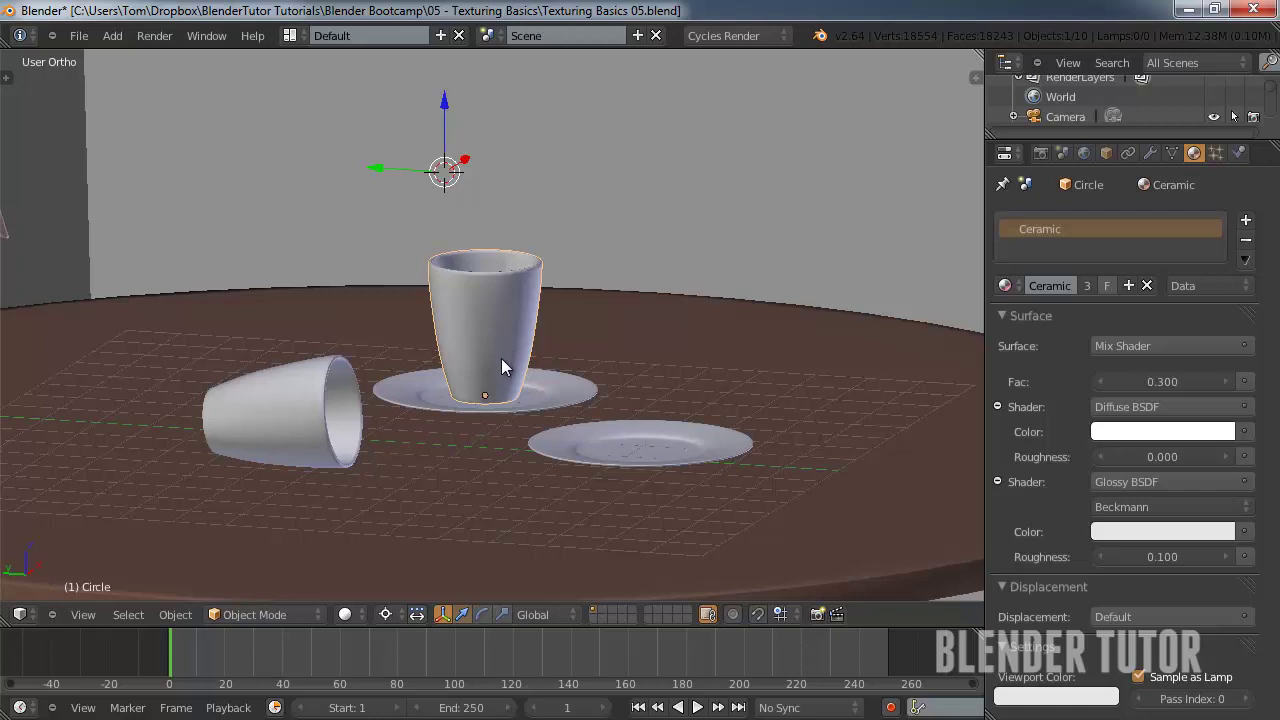
middle_click_drag(528, 365, 402, 374)
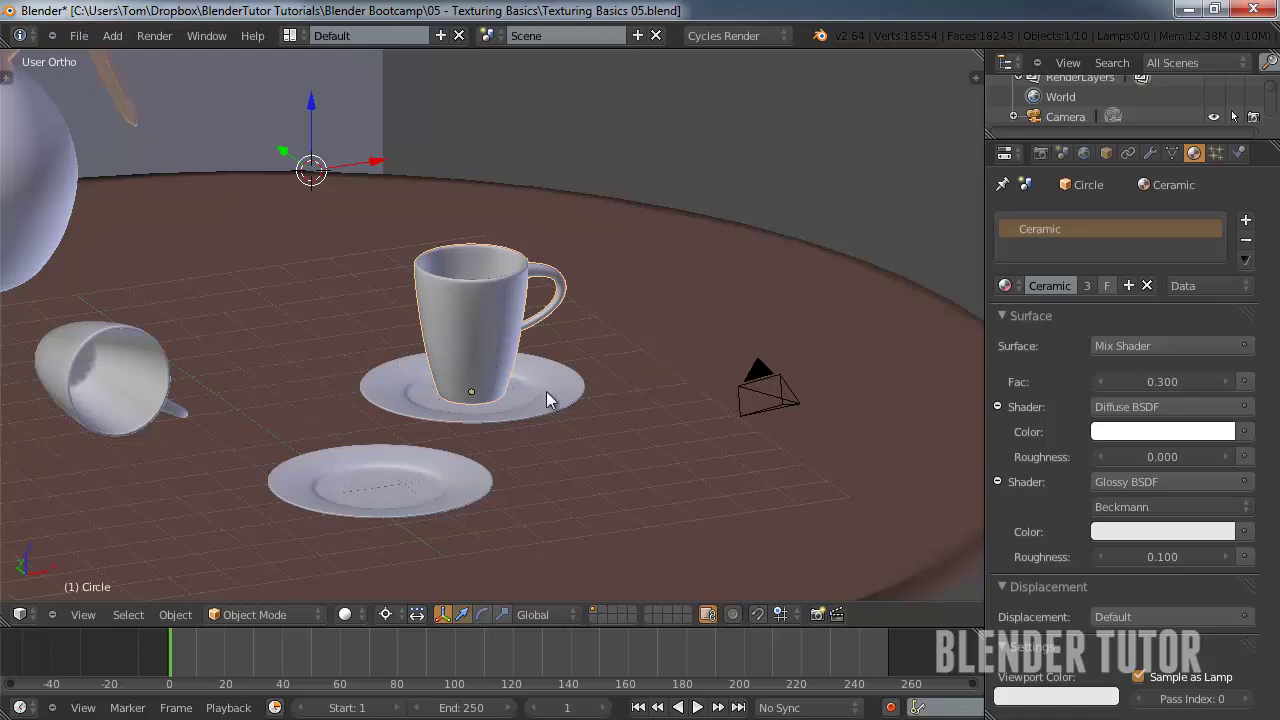
middle_click_drag(428, 461, 428, 365)
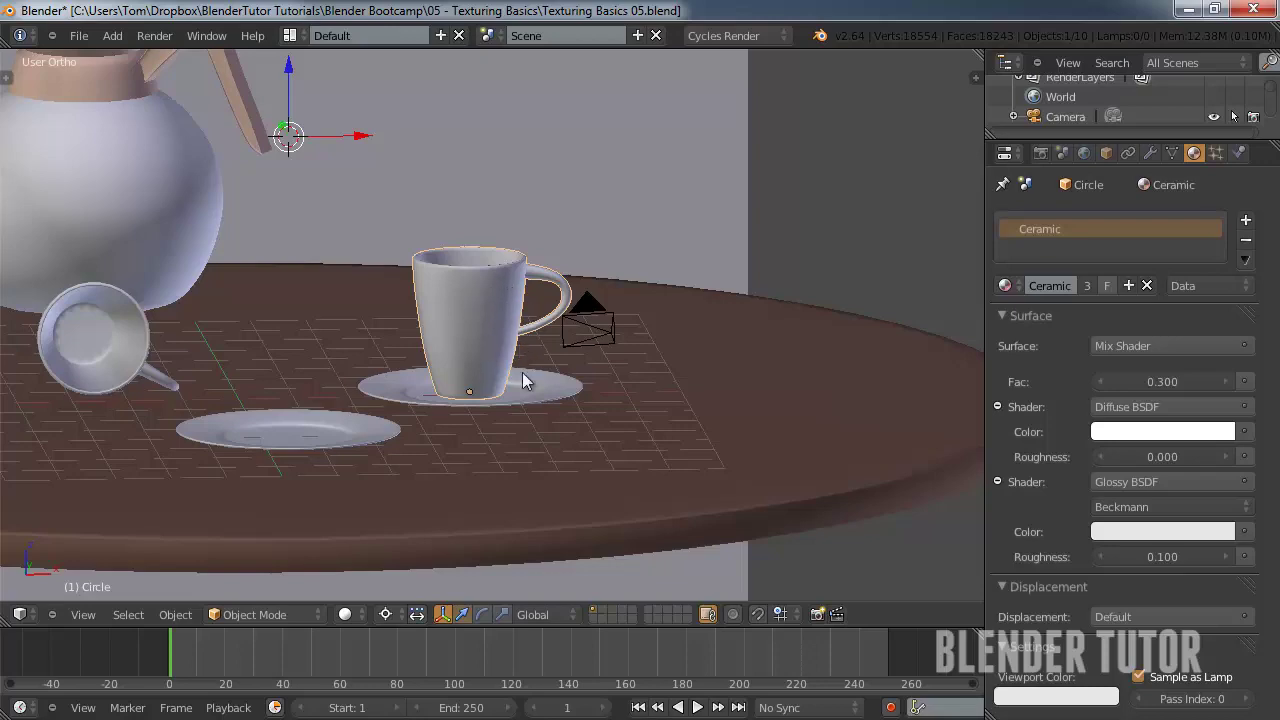
middle_click_drag(557, 327, 486, 291)
scroll(499, 306, "up", 2)
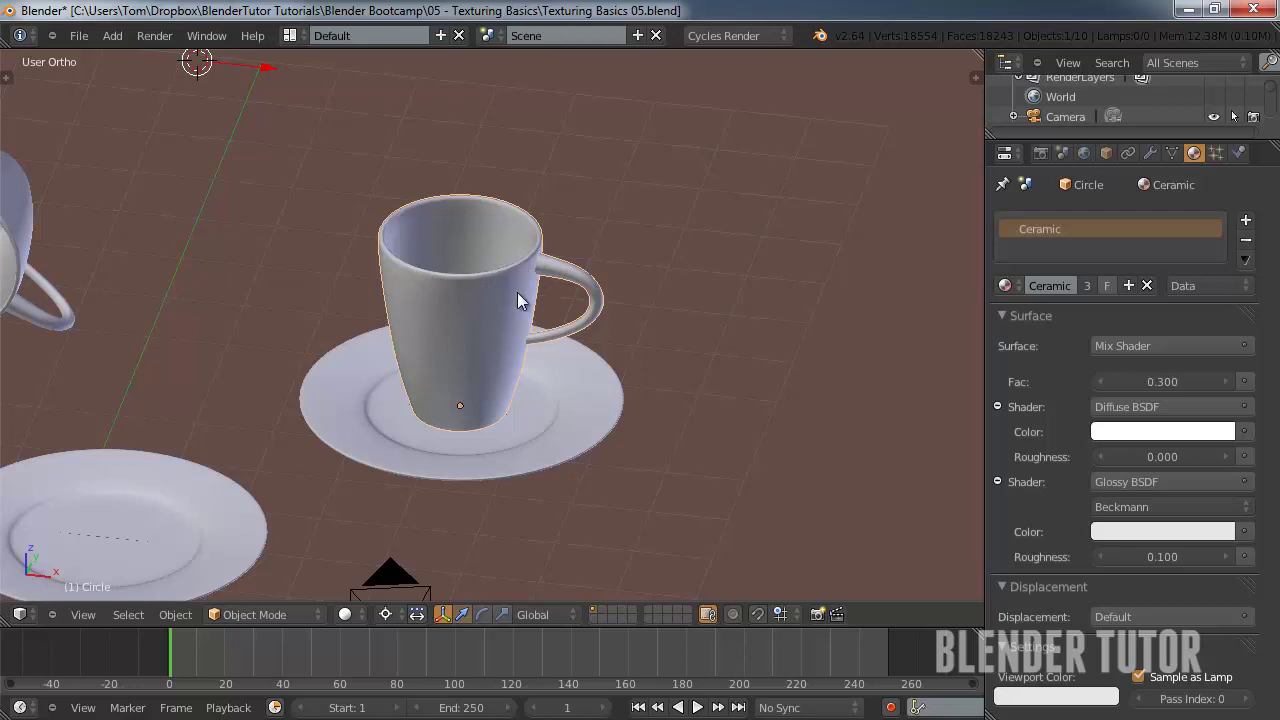
middle_click_drag(493, 293, 473, 270)
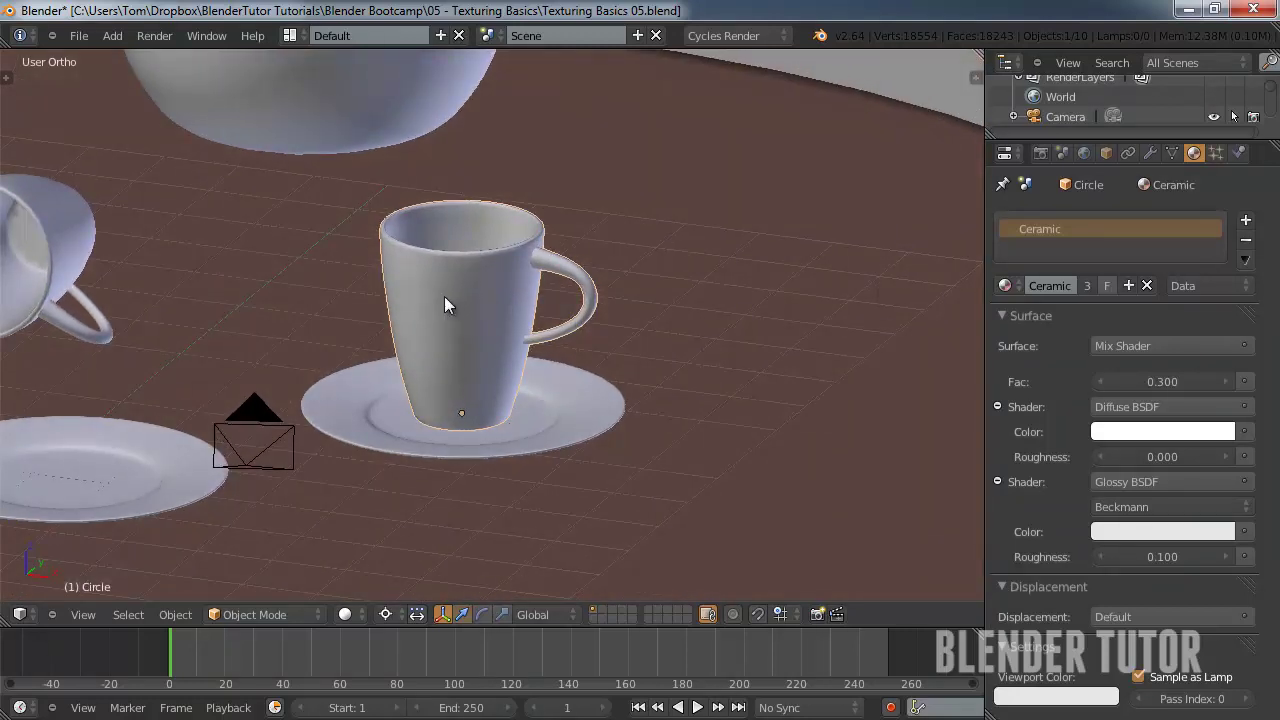
scroll(467, 346, "up", 3)
key("KP_5")
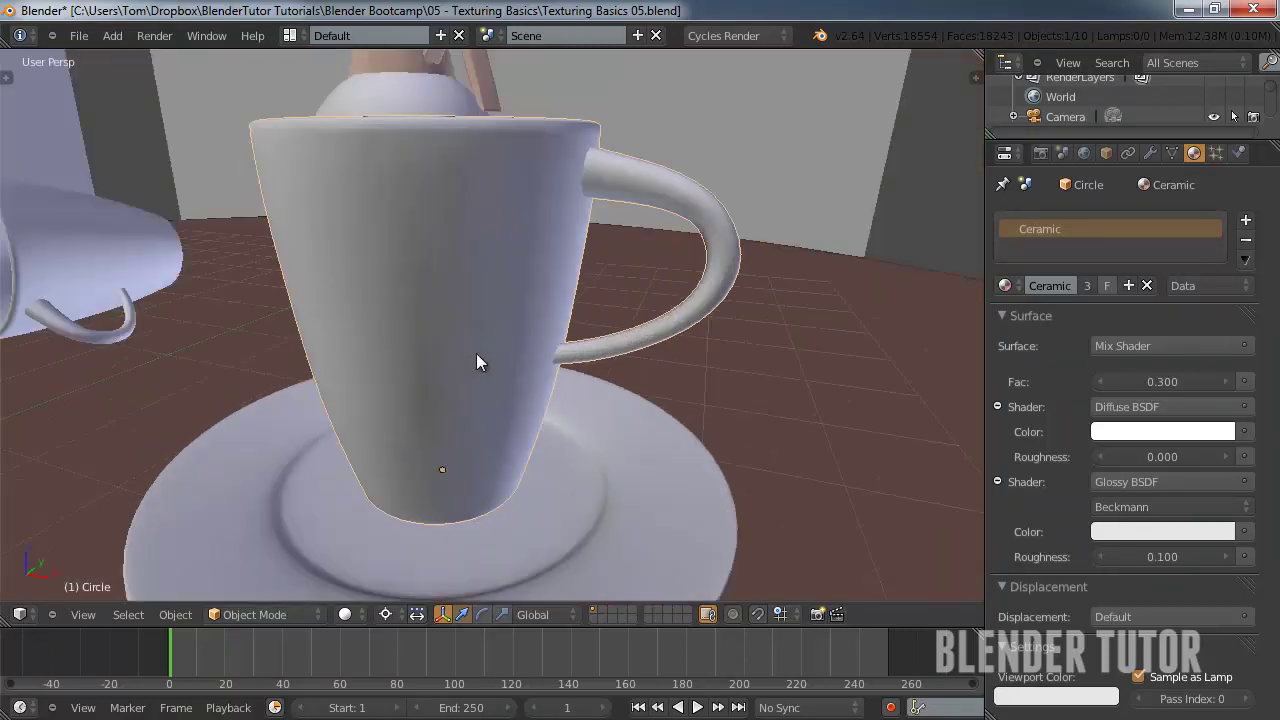
scroll(478, 350, "down", 5)
mouse_move(480, 350)
middle_mouse_down()
mouse_move(571, 354)
mouse_move(494, 357)
mouse_move(474, 341)
middle_mouse_up()
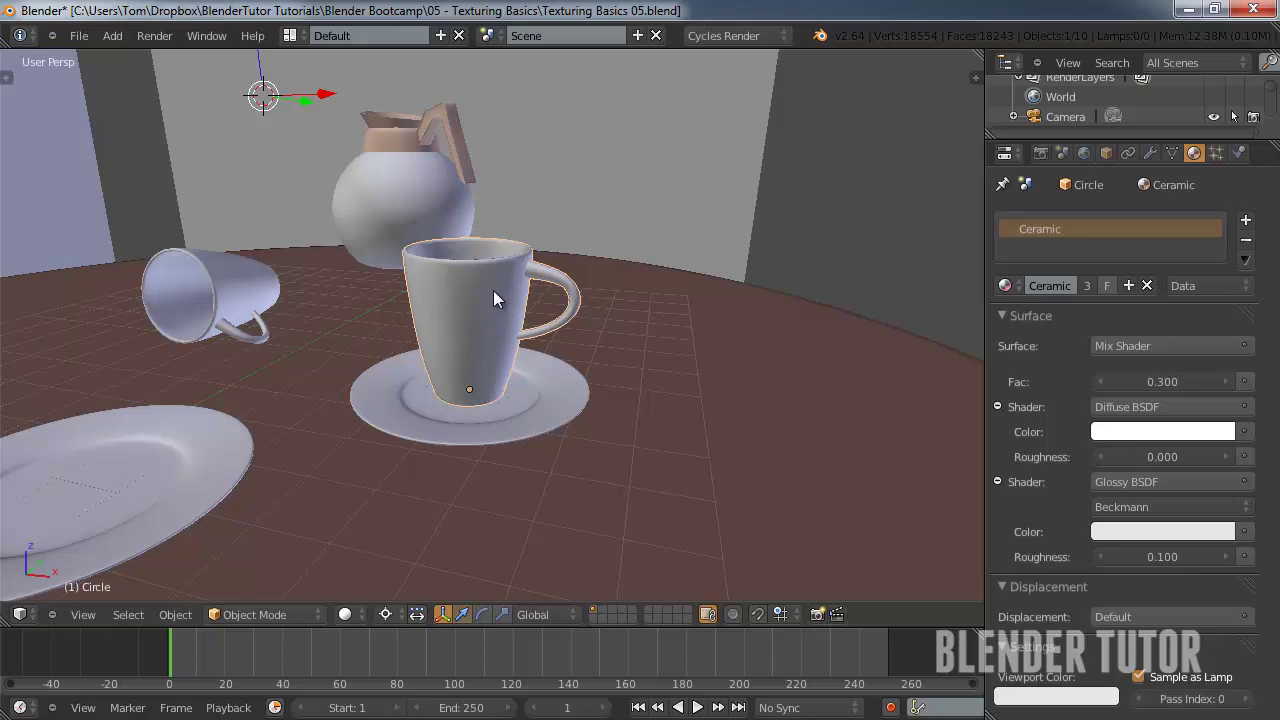
- Enter Edit Mode on the cup and mark the outer edge loop just below its rim as a seam
key("Tab")
mouse_move(494, 291)
middle_mouse_down()
mouse_move(413, 333)
mouse_move(531, 331)
mouse_move(491, 291)
middle_mouse_up()
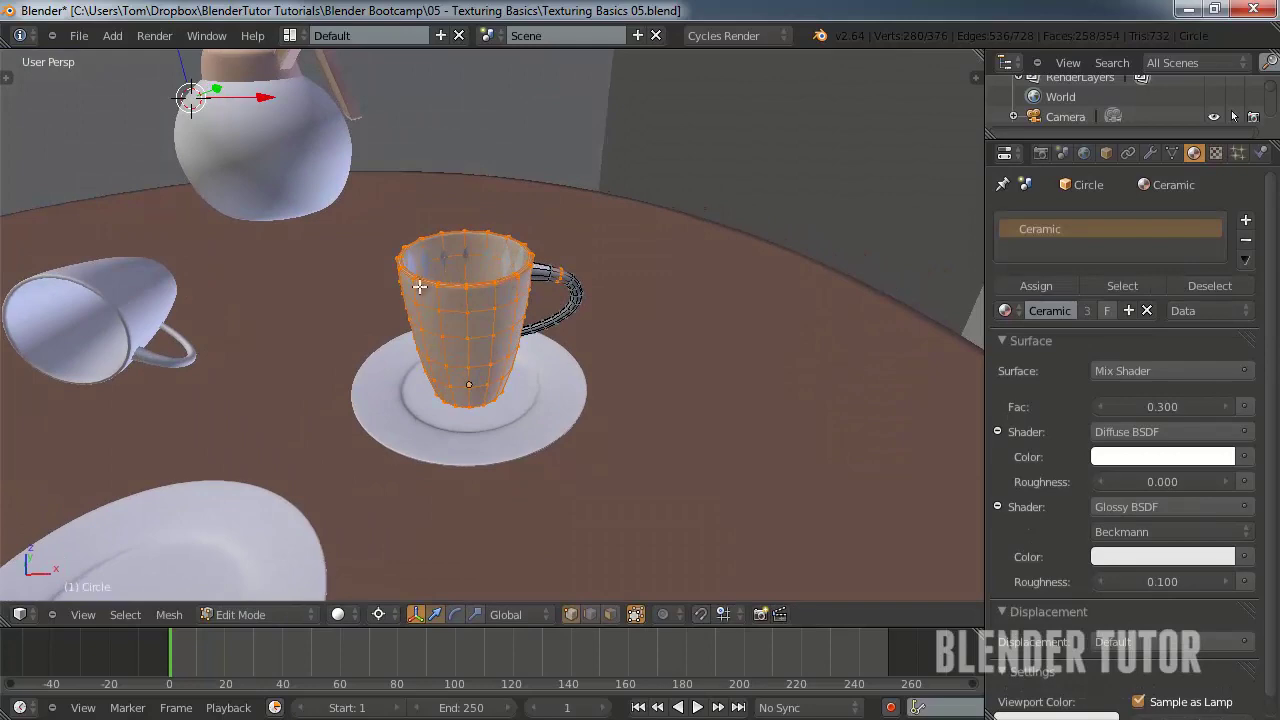
scroll(459, 289, "up", 2)
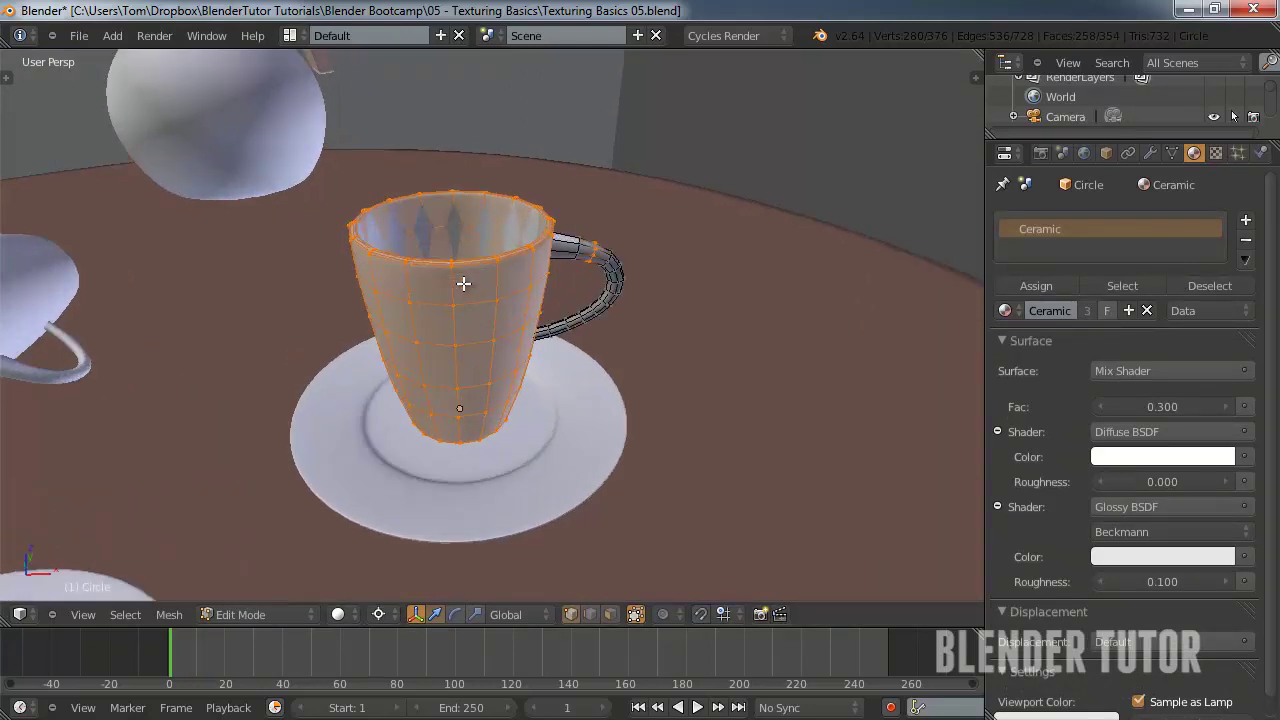
middle_click_drag(463, 284, 519, 270)
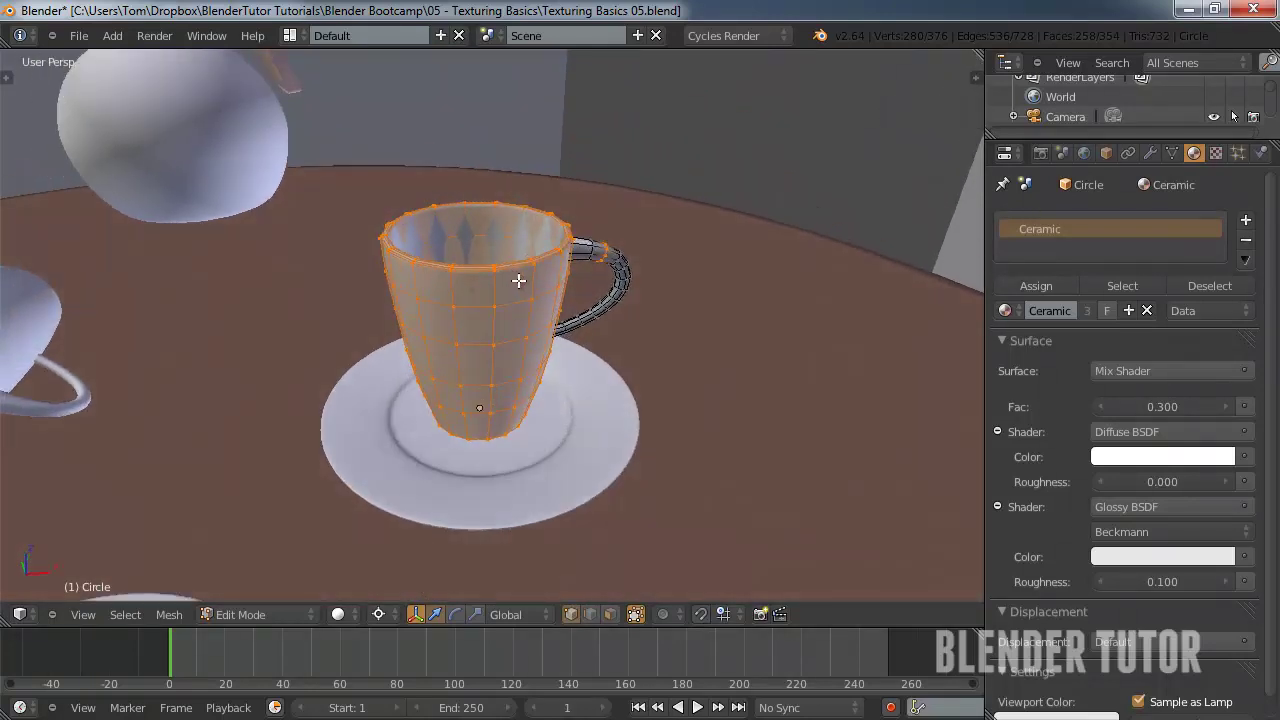
scroll(514, 271, "up", 3)
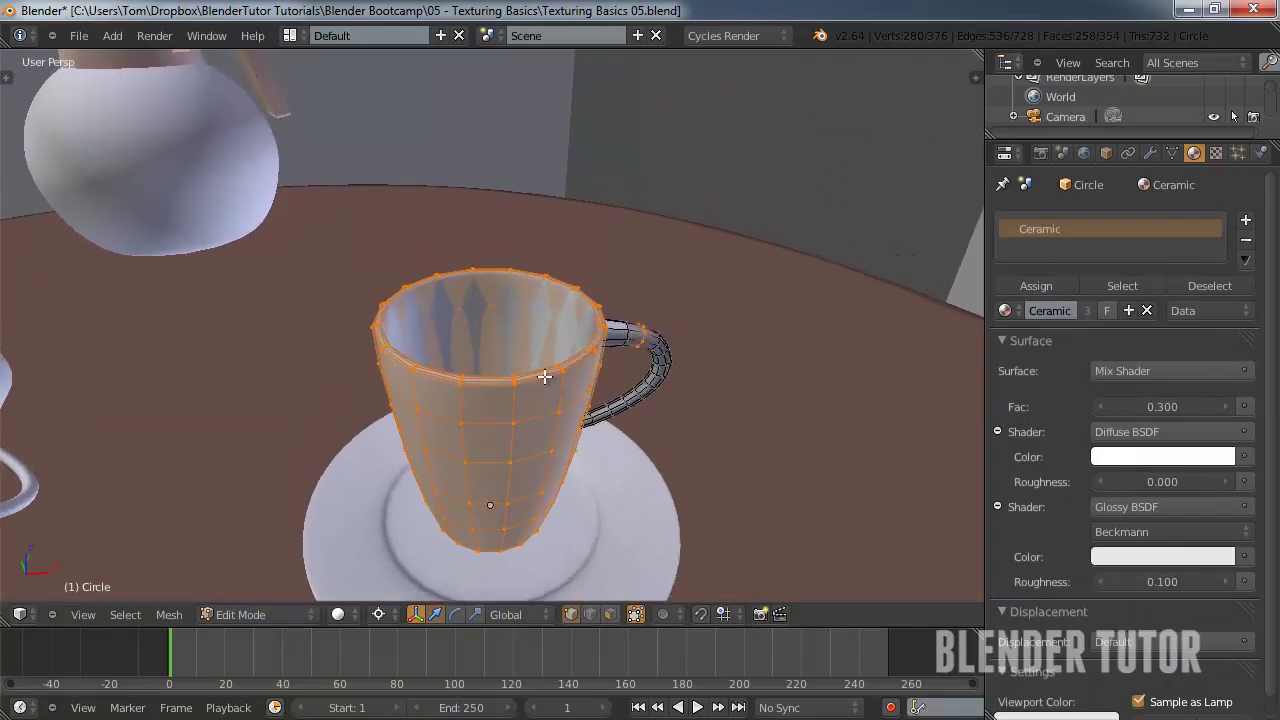
scroll(543, 385, "up", 2)
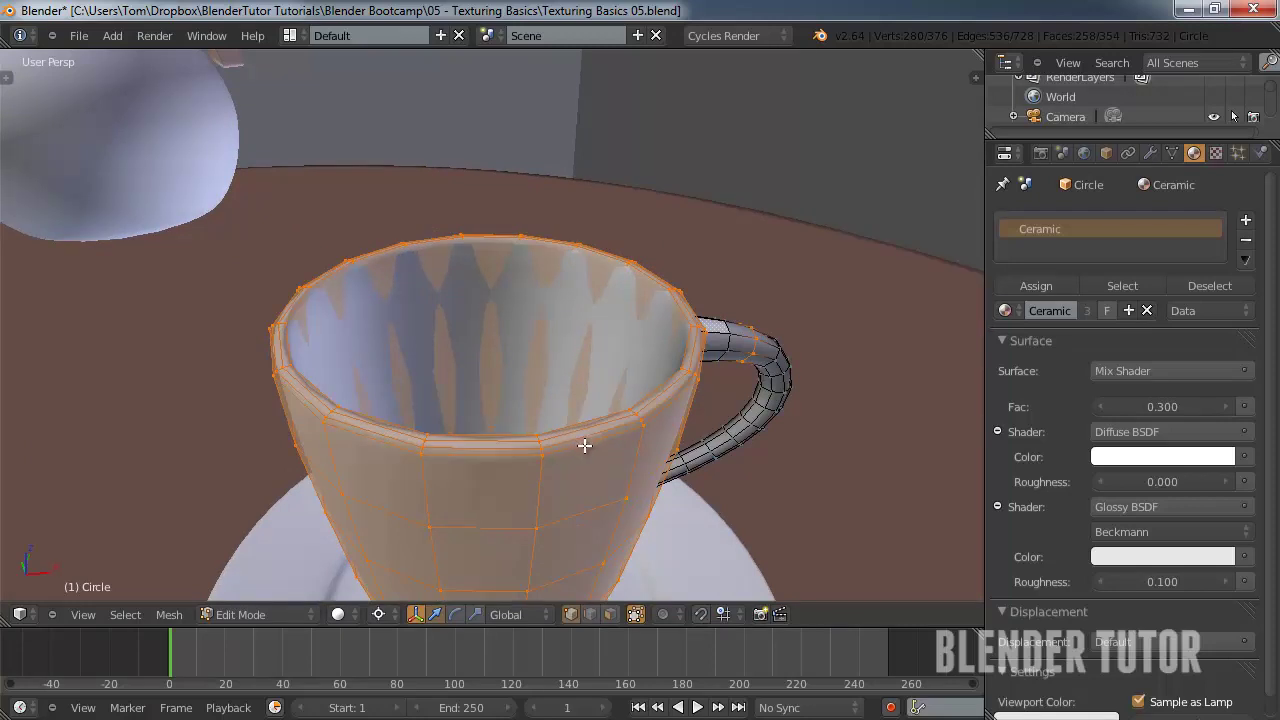
right_click(585, 445, "alt")
scroll(586, 447, "down", 1)
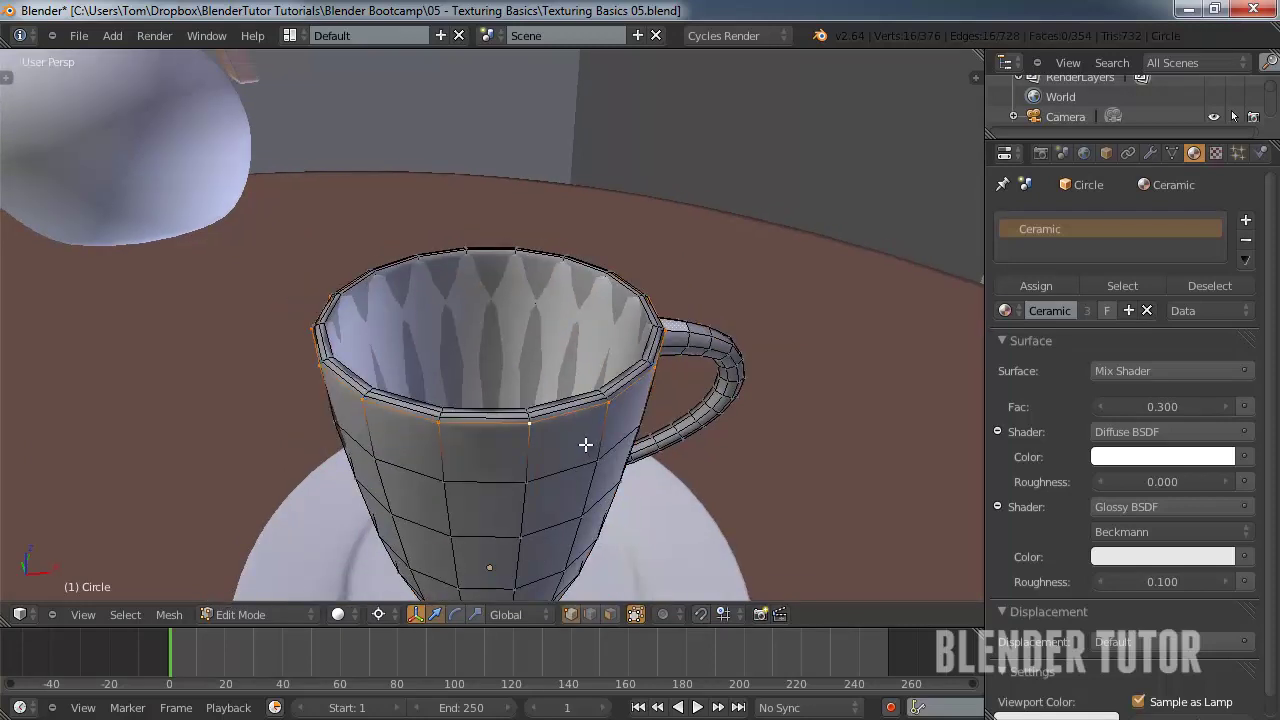
key("ctrl+e")
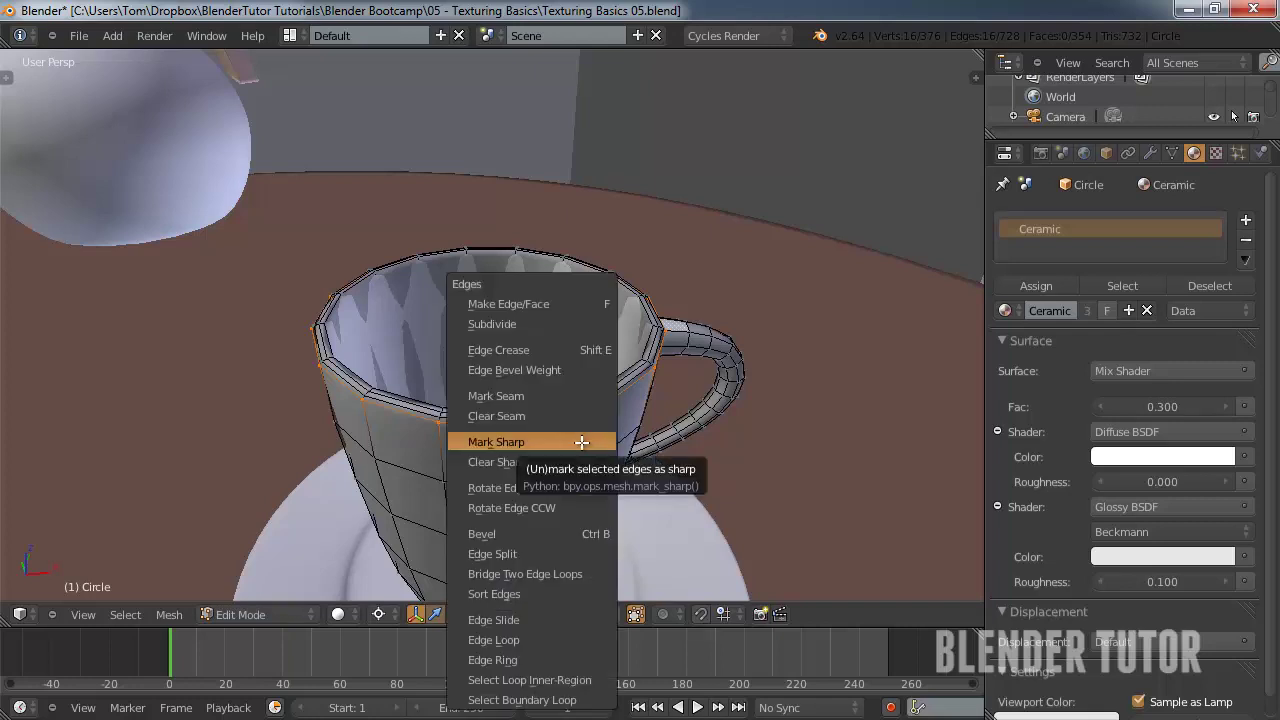
left_click(524, 398)
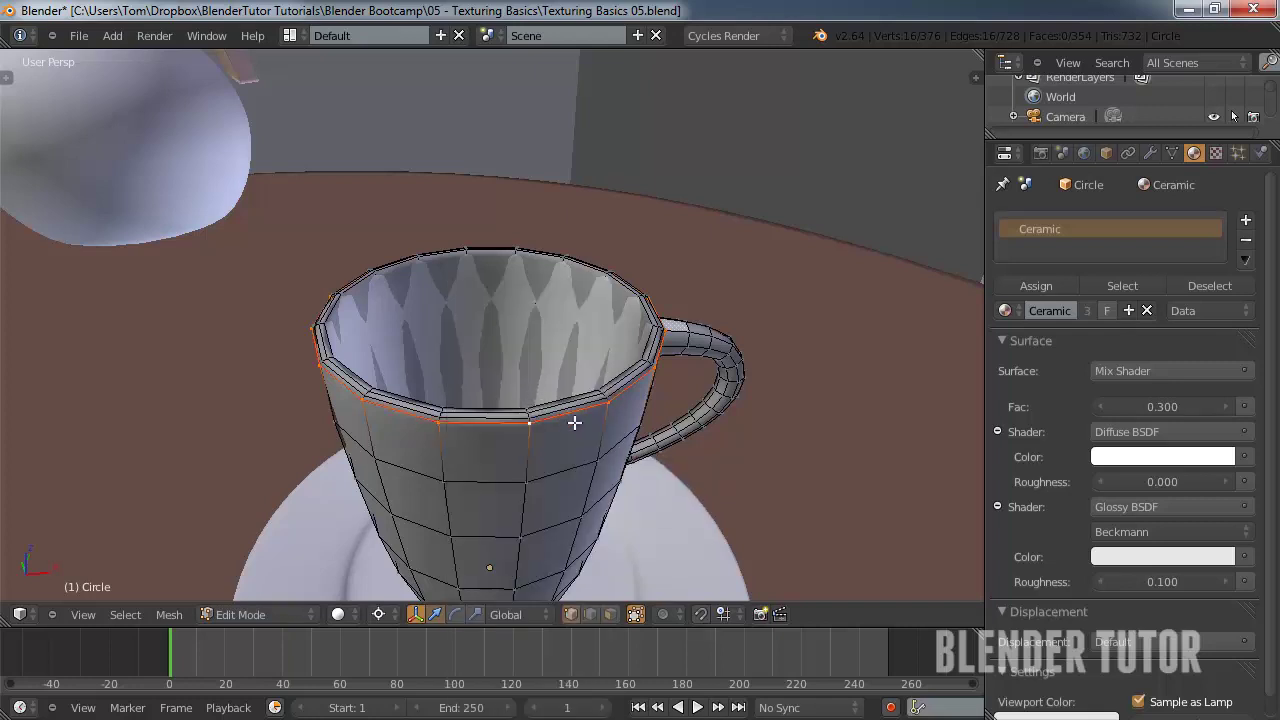
right_click(530, 479)
- Select the edge loop around the cup's base
middle_click_drag(571, 420, 469, 343)
scroll(473, 390, "up", 4)
middle_click_drag(475, 441, 522, 371, "shift")
right_click(473, 374, "alt")
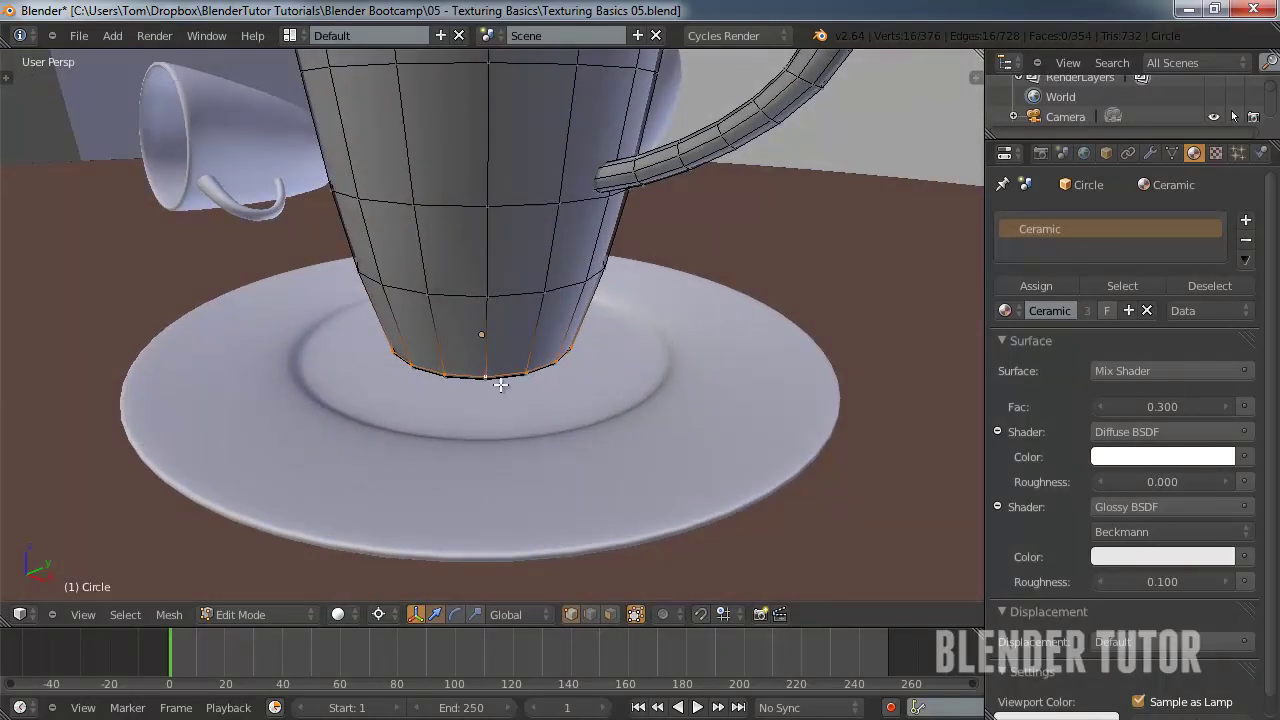
- Start the Screencast Keys display in the 3D view
key("n")
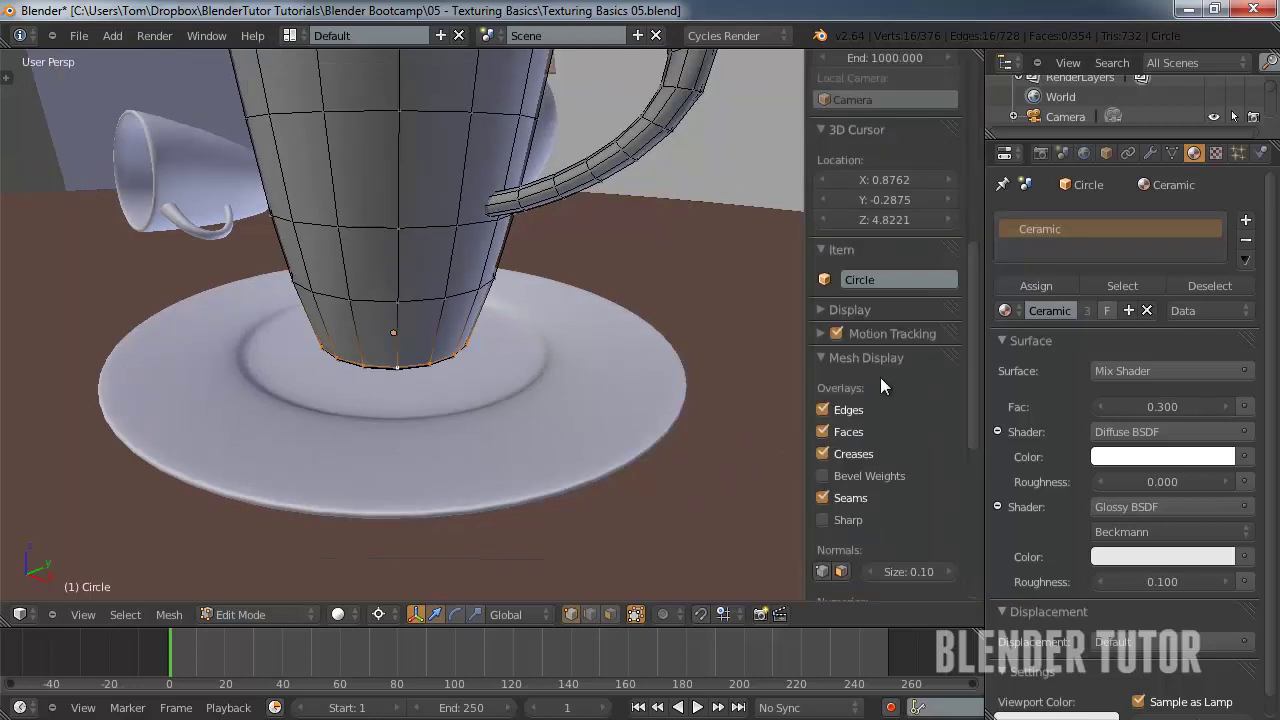
scroll(880, 390, "down", 10)
left_click(885, 581)
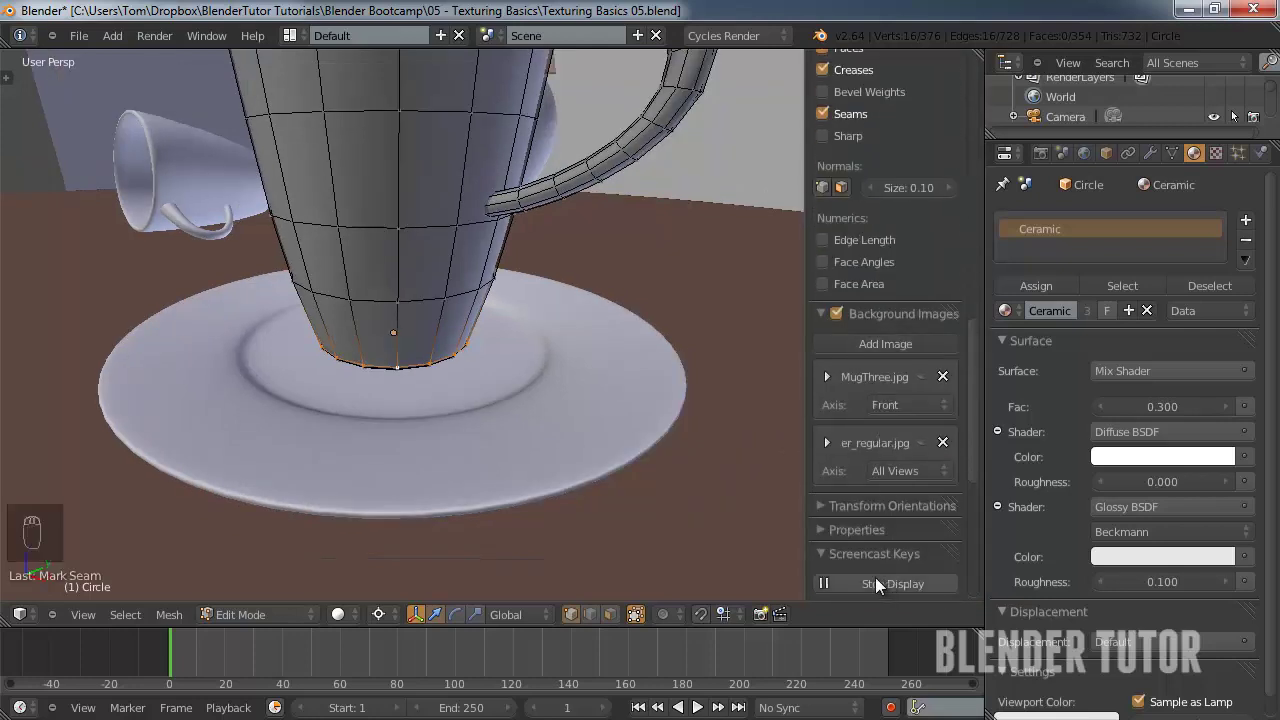
key("n")
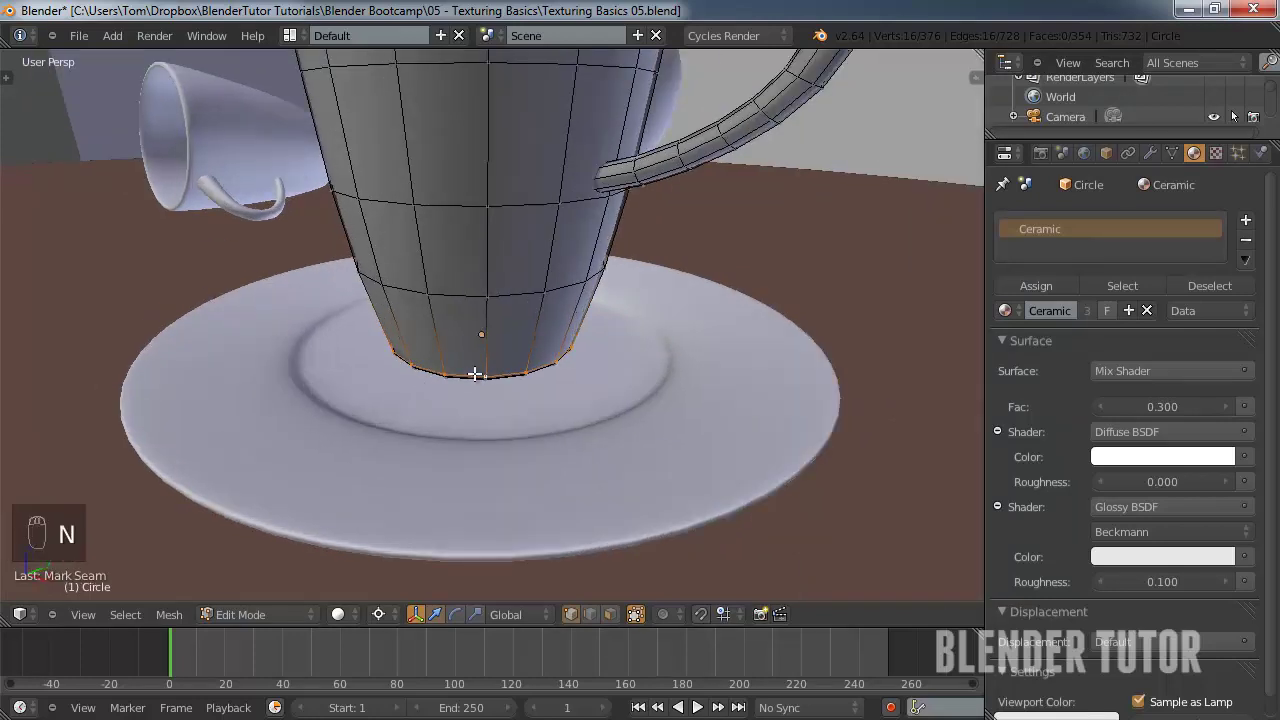
- Reselect the edge loop around the cup's base and mark it as a seam
right_click(494, 373)
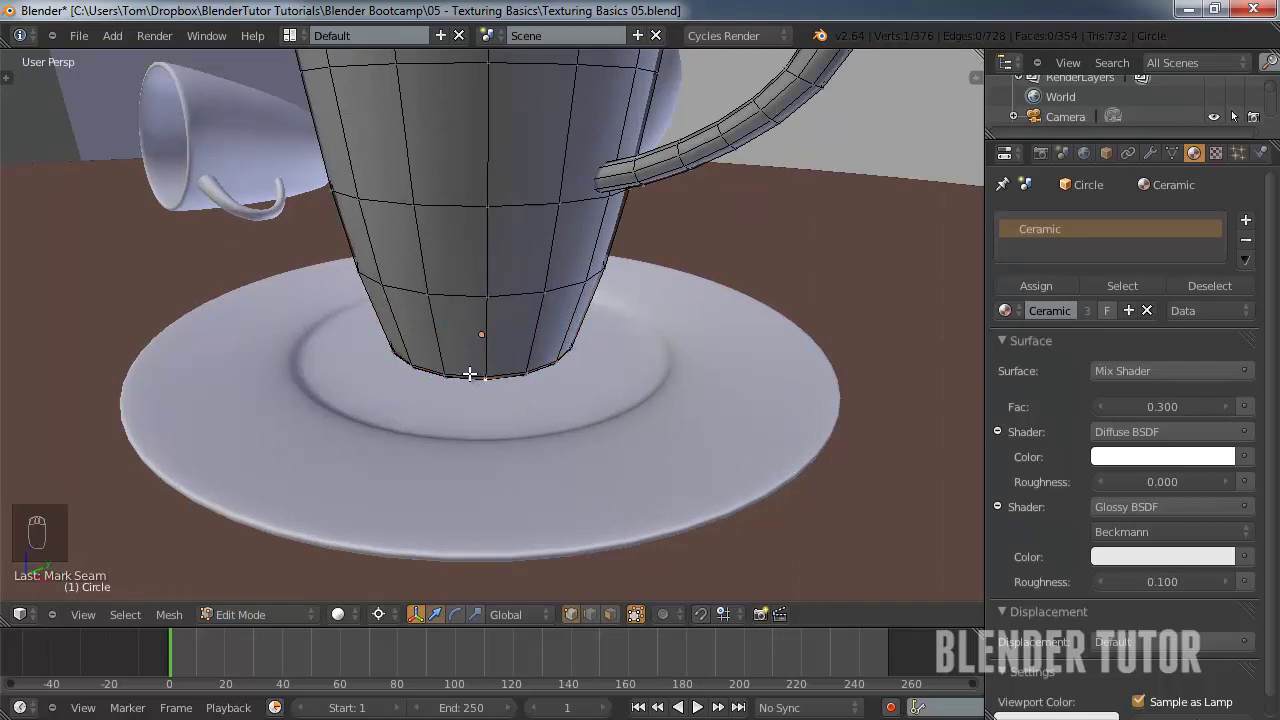
right_click(469, 374, "alt")
mouse_move(465, 344)
middle_mouse_down()
mouse_move(229, 349)
mouse_move(477, 366)
mouse_move(460, 358)
middle_mouse_up()
key("ctrl+e")
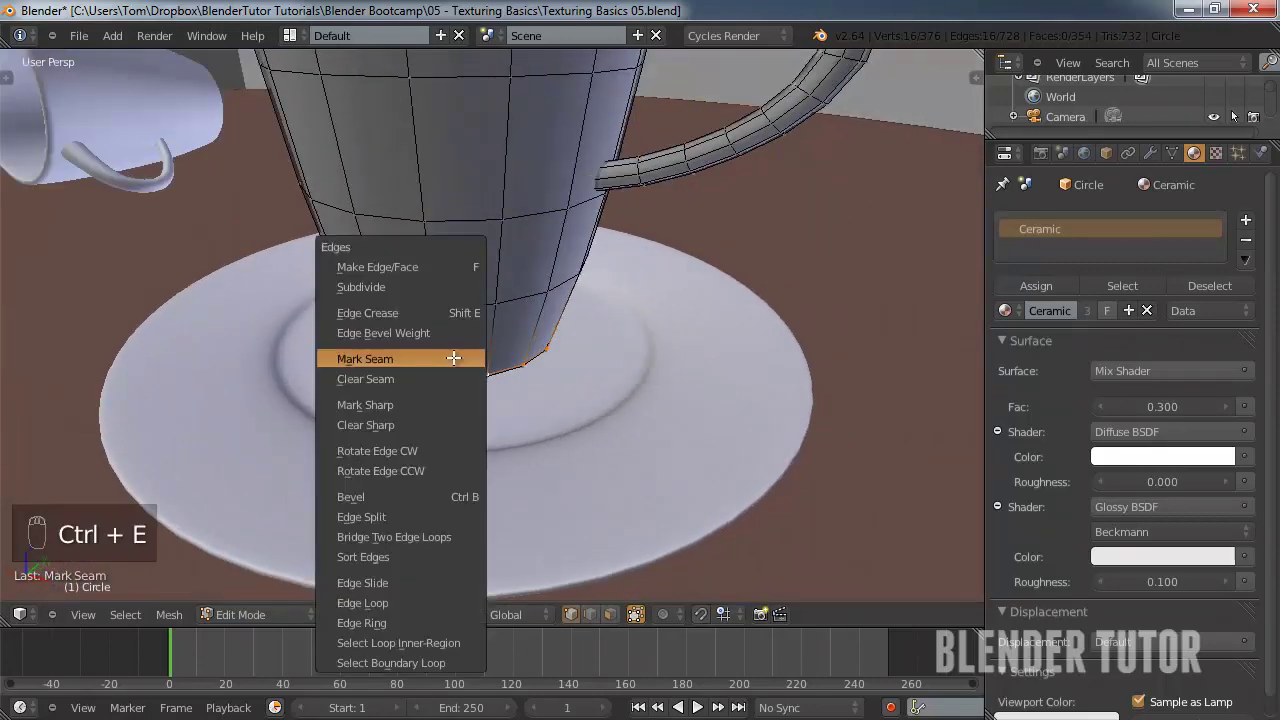
left_click(454, 357)
right_click(493, 301)
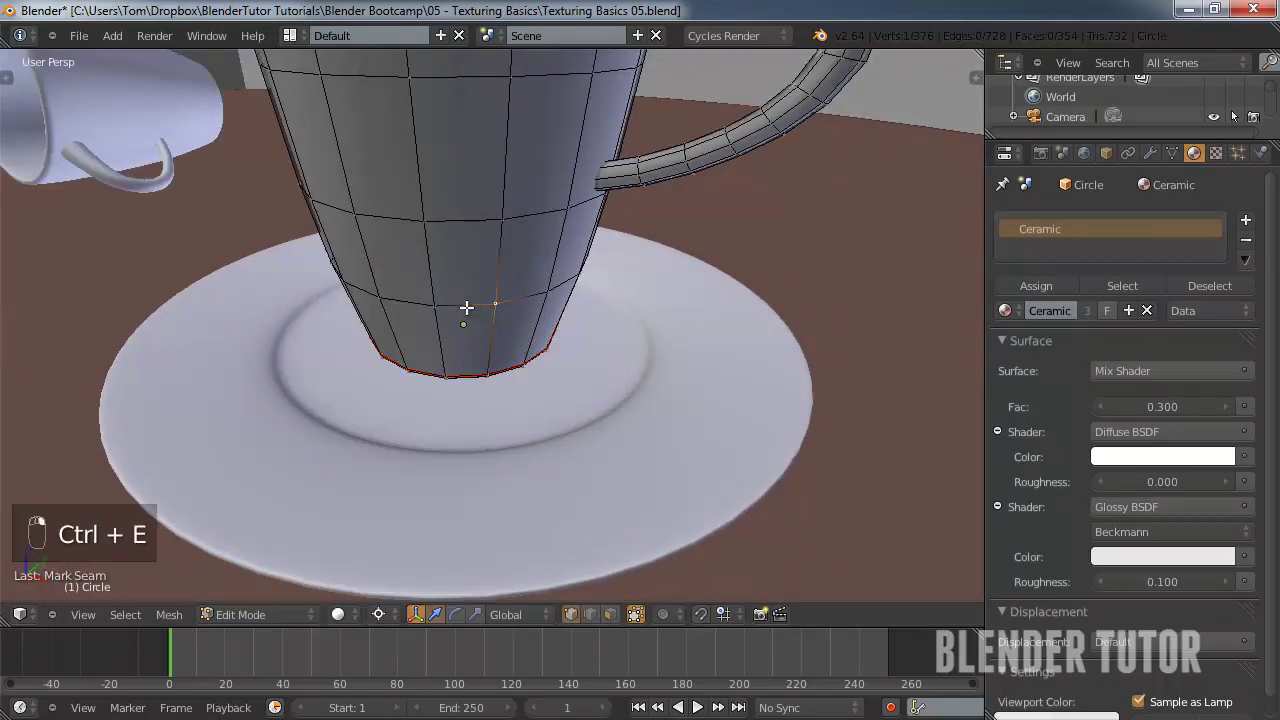
- Mark the single vertical edge loop down the cup's outer wall, between the rim and base seams near the handle, as a seam
mouse_move(466, 309)
middle_mouse_down()
mouse_move(394, 251)
mouse_move(469, 289)
middle_mouse_up()
scroll(469, 289, "down", 4)
middle_click_drag(558, 247, 266, 211)
middle_click_drag(494, 211, 457, 217)
scroll(578, 222, "up", 2)
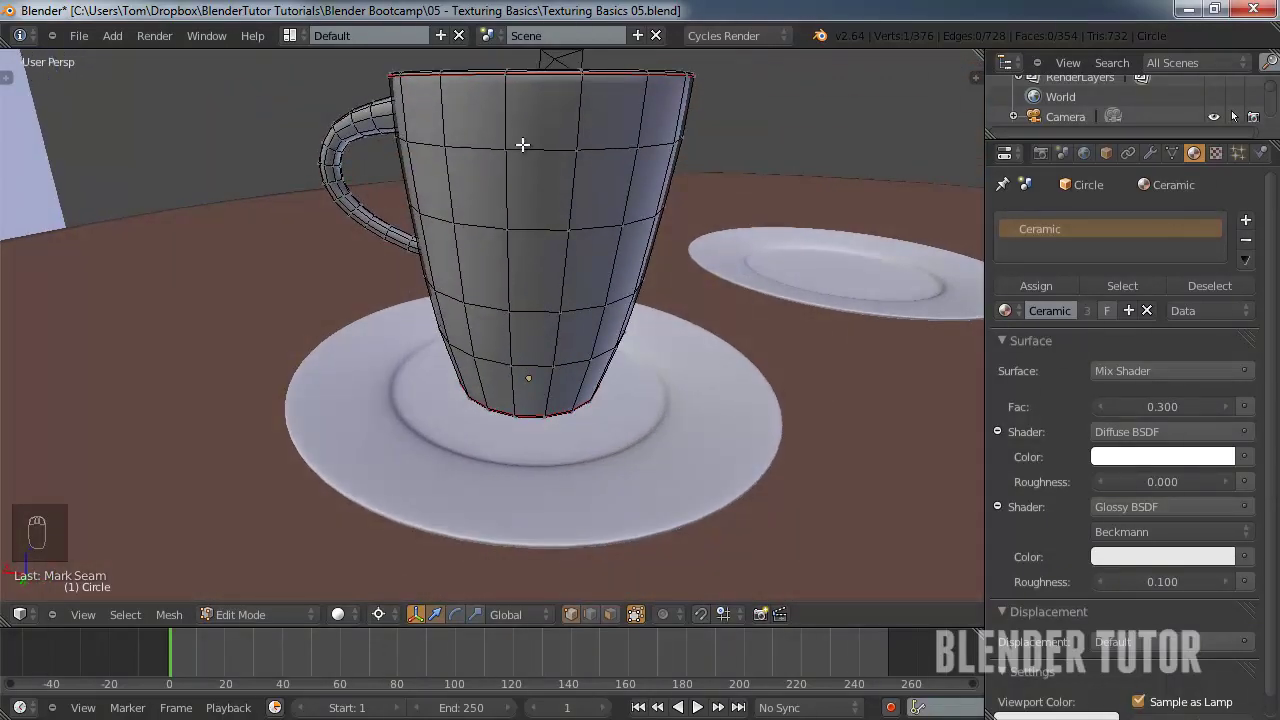
middle_click_drag(522, 145, 531, 149)
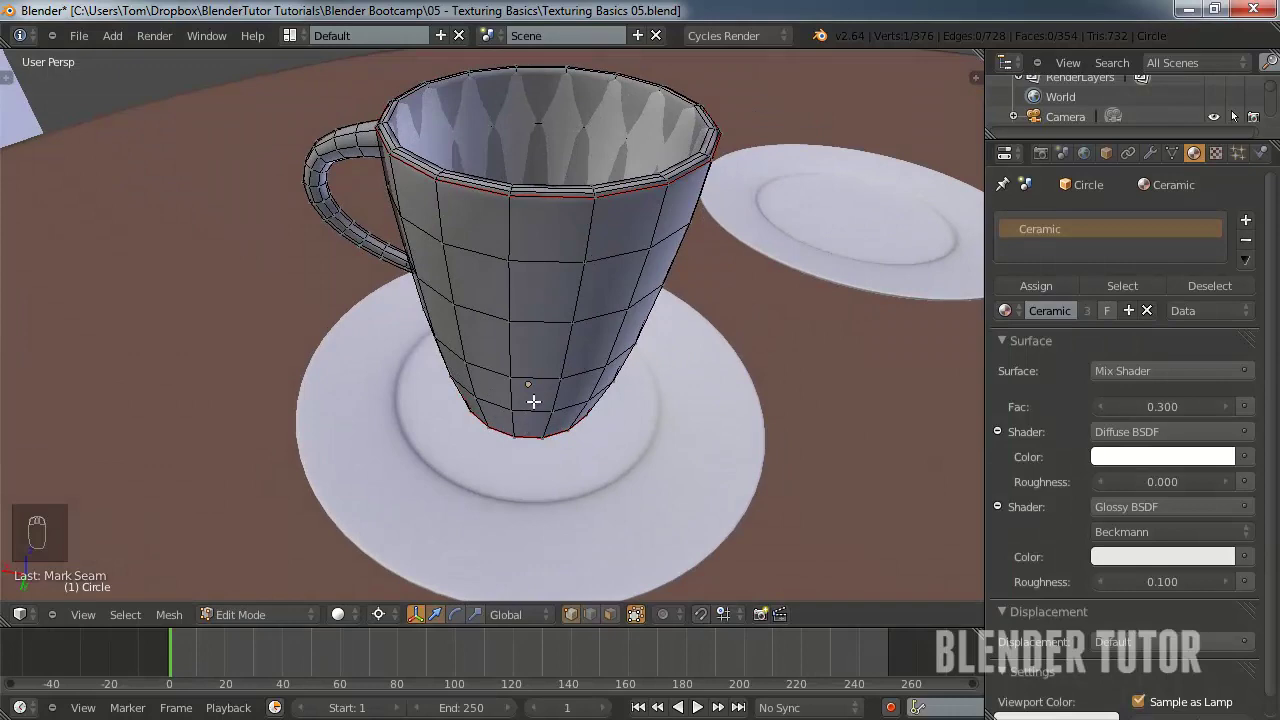
middle_click_drag(533, 401, 543, 376)
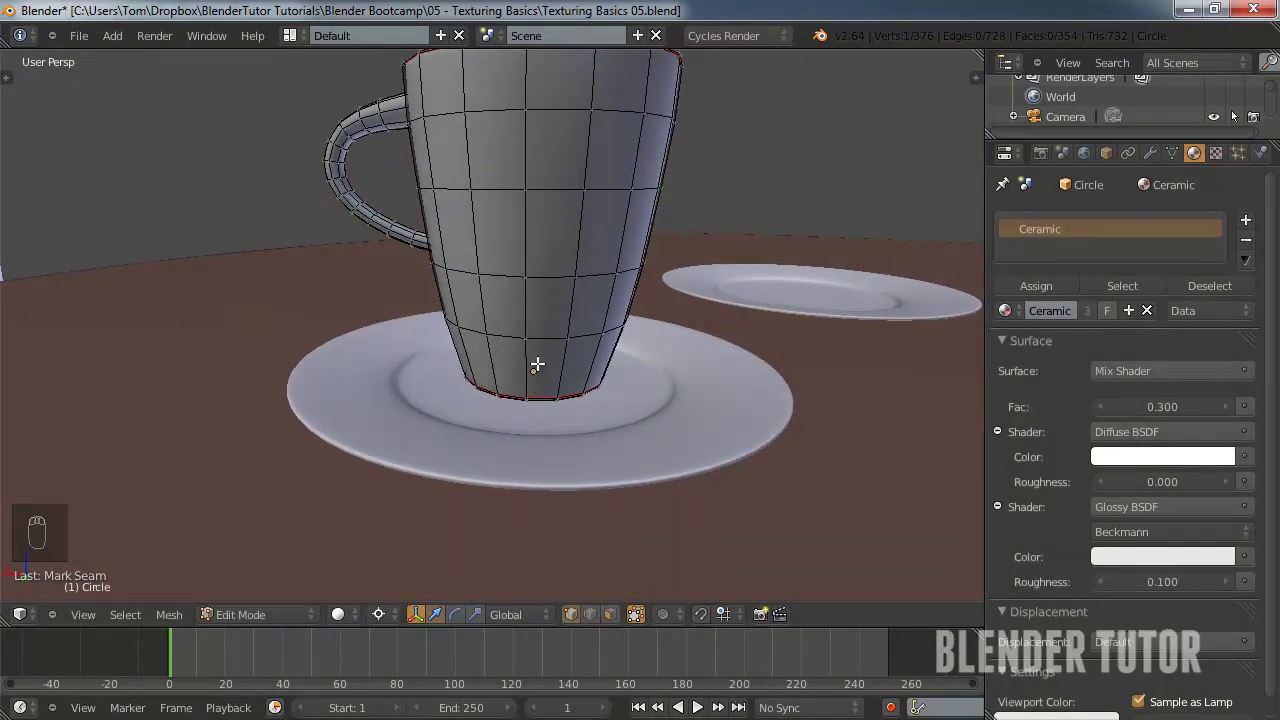
scroll(531, 387, "up", 5)
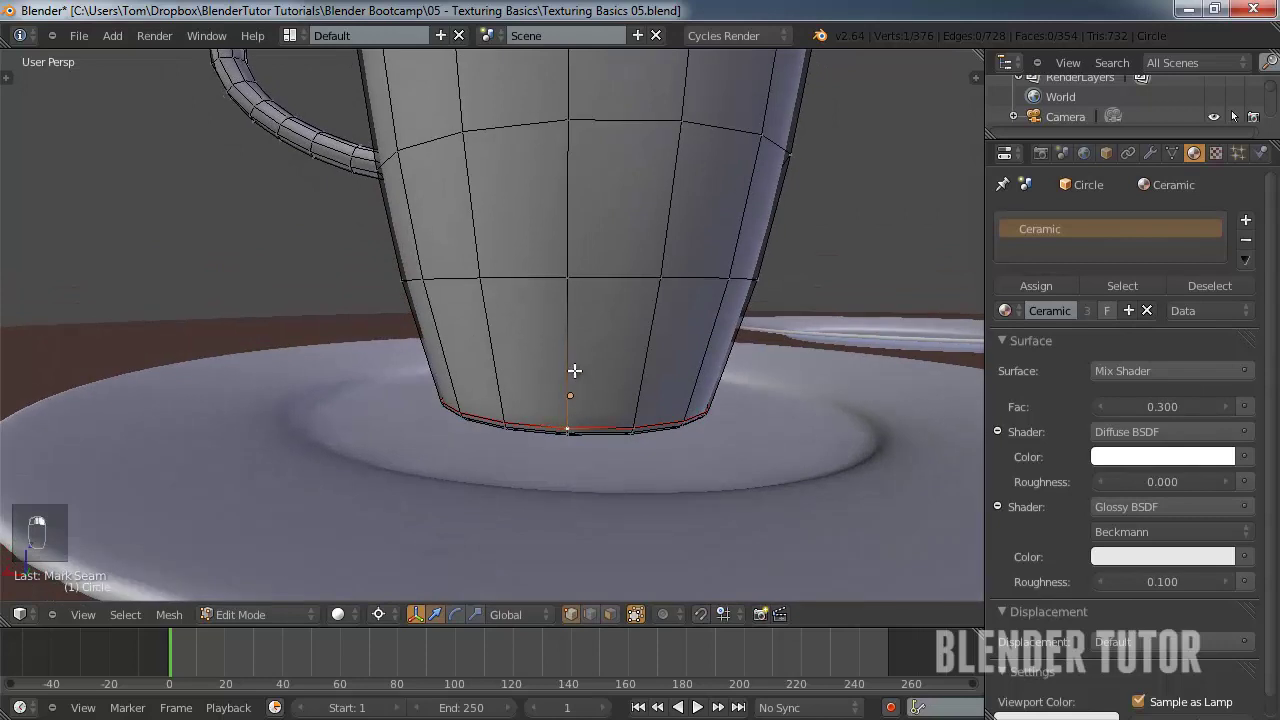
right_click(569, 337, "alt")
scroll(571, 337, "down", 5)
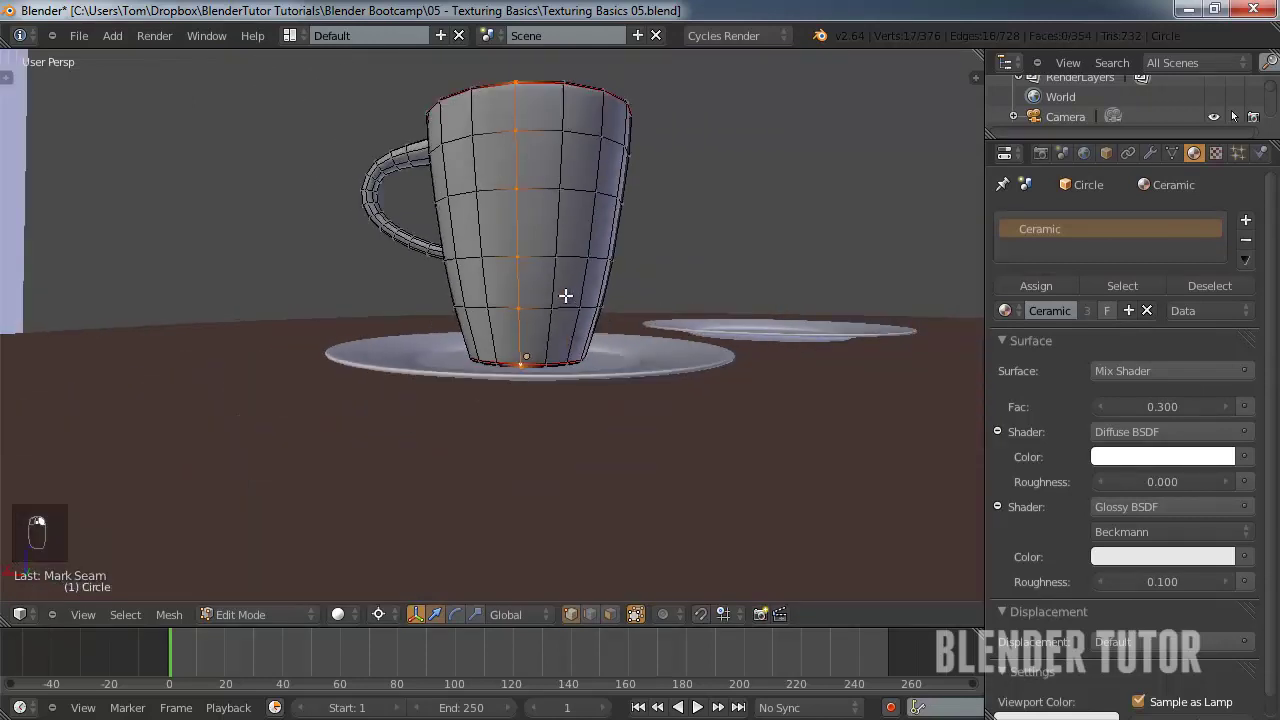
middle_click_drag(553, 270, 548, 291)
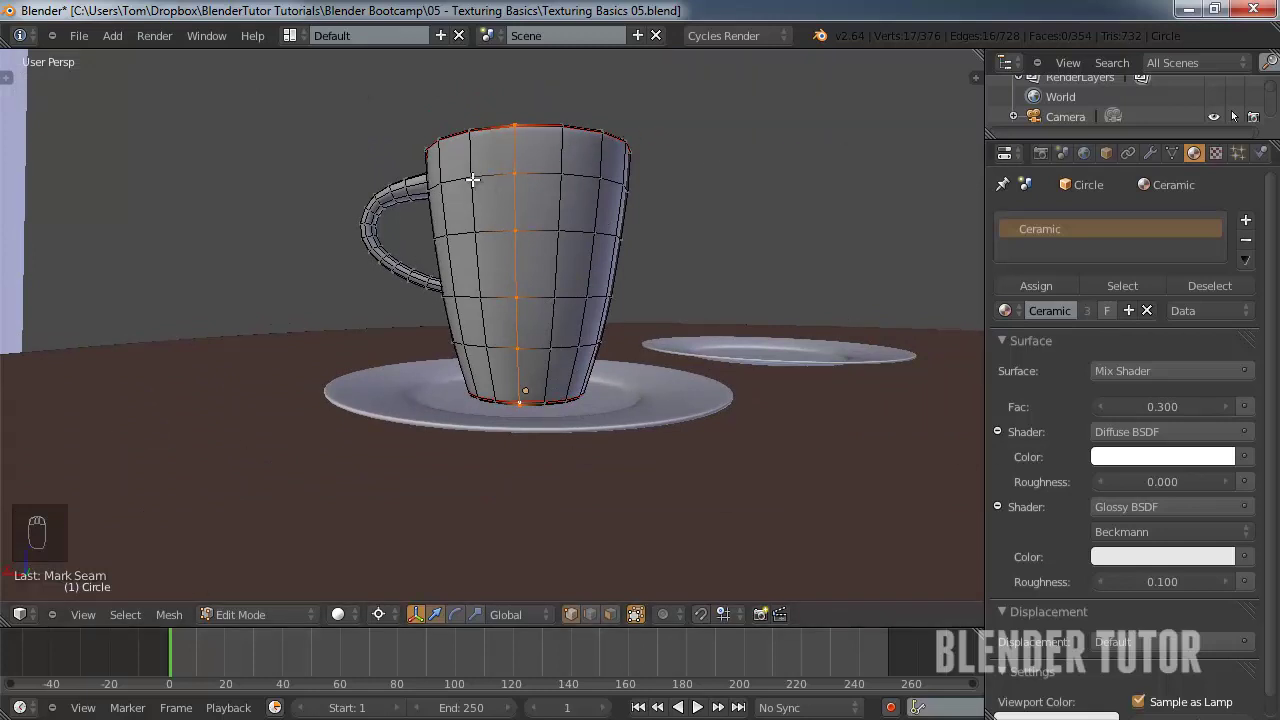
mouse_move(525, 177)
middle_mouse_down()
mouse_move(634, 194)
mouse_move(391, 243)
mouse_move(600, 260)
mouse_move(373, 300)
mouse_move(449, 380)
mouse_move(288, 225)
mouse_move(537, 146)
mouse_move(421, 320)
middle_mouse_up()
key("z")
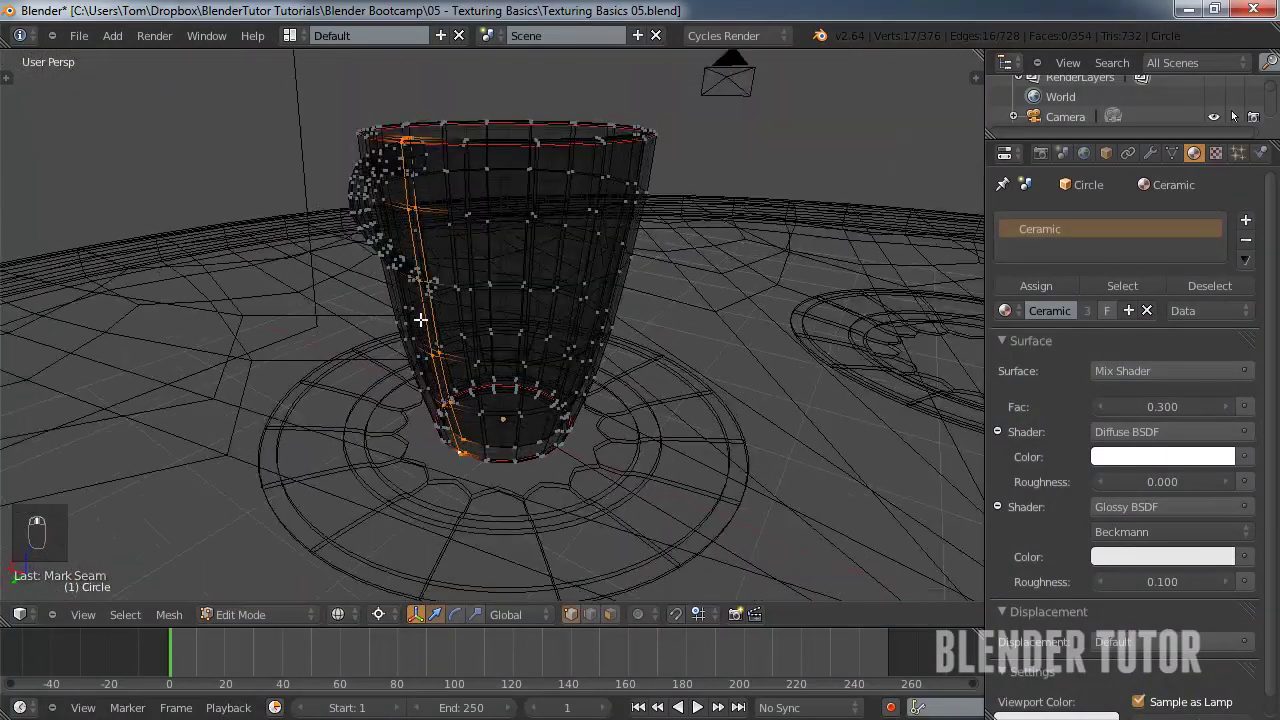
key("ctrl+e")
left_click(420, 320)
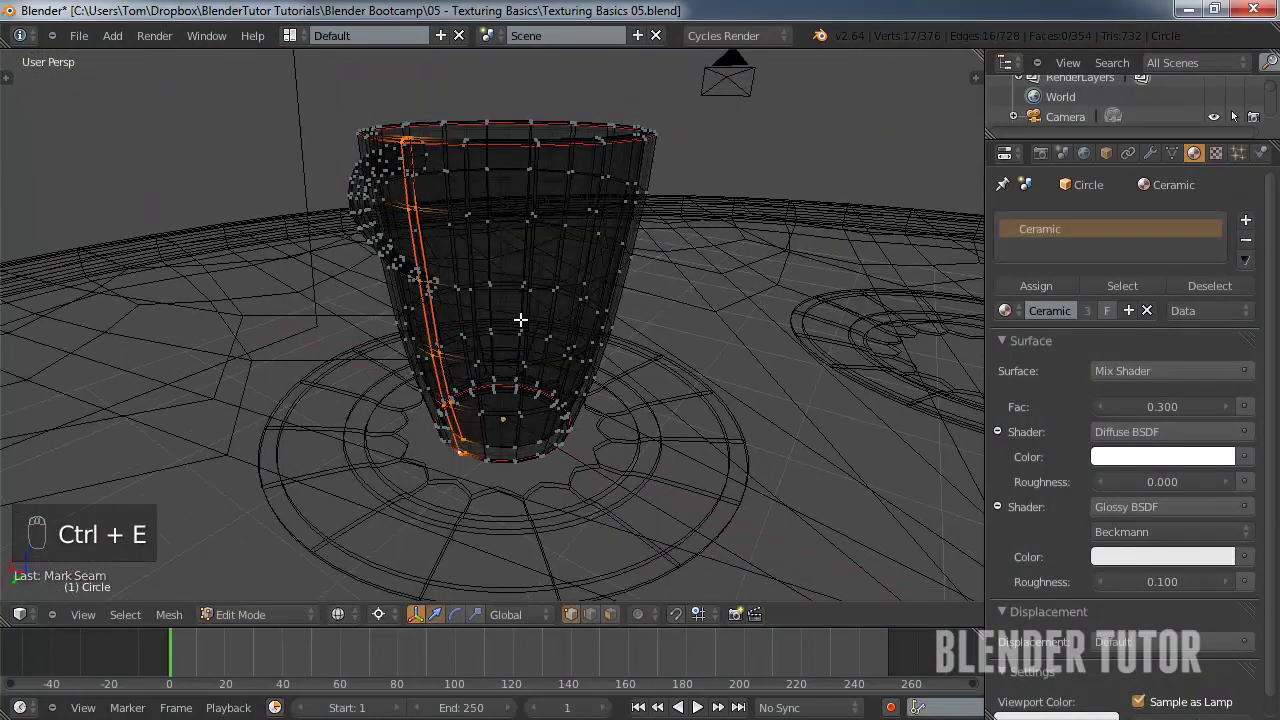
right_click(538, 322)
middle_click_drag(541, 320, 500, 286)
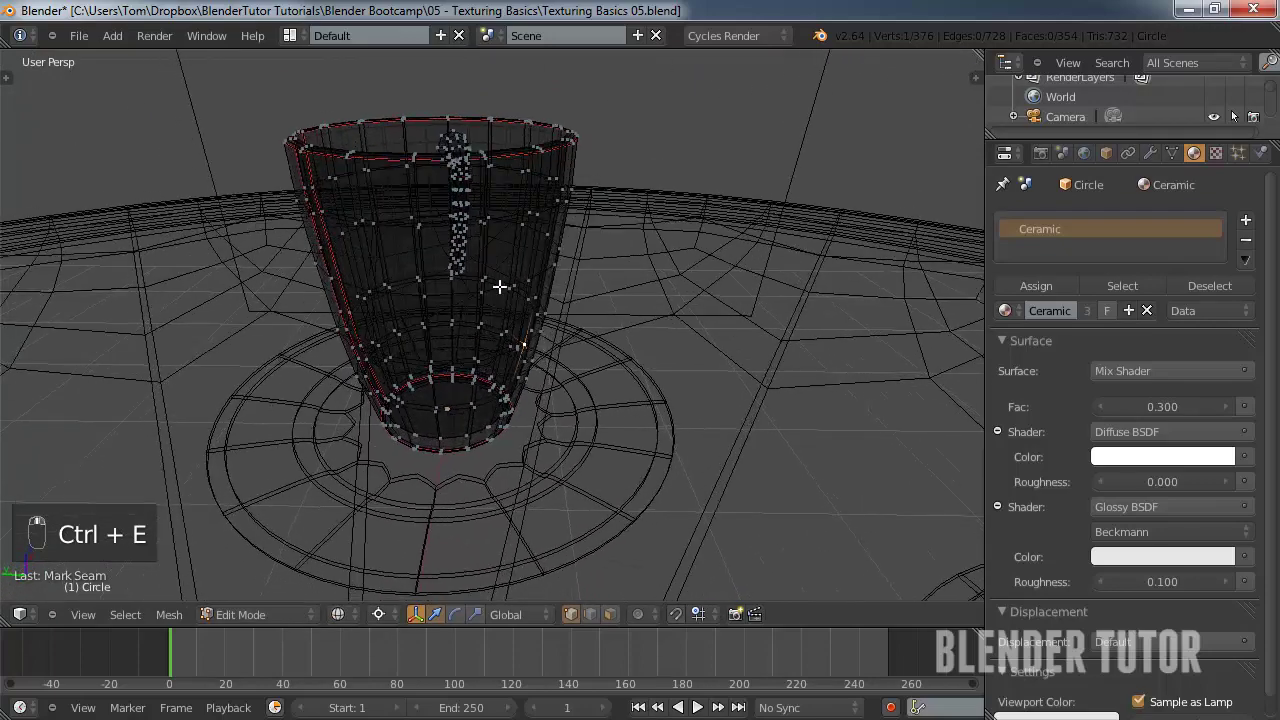
- Switch the cup mesh to face selection and return the 3D view from wireframe to solid shading
key("ctrl+Tab")
left_click(455, 296)
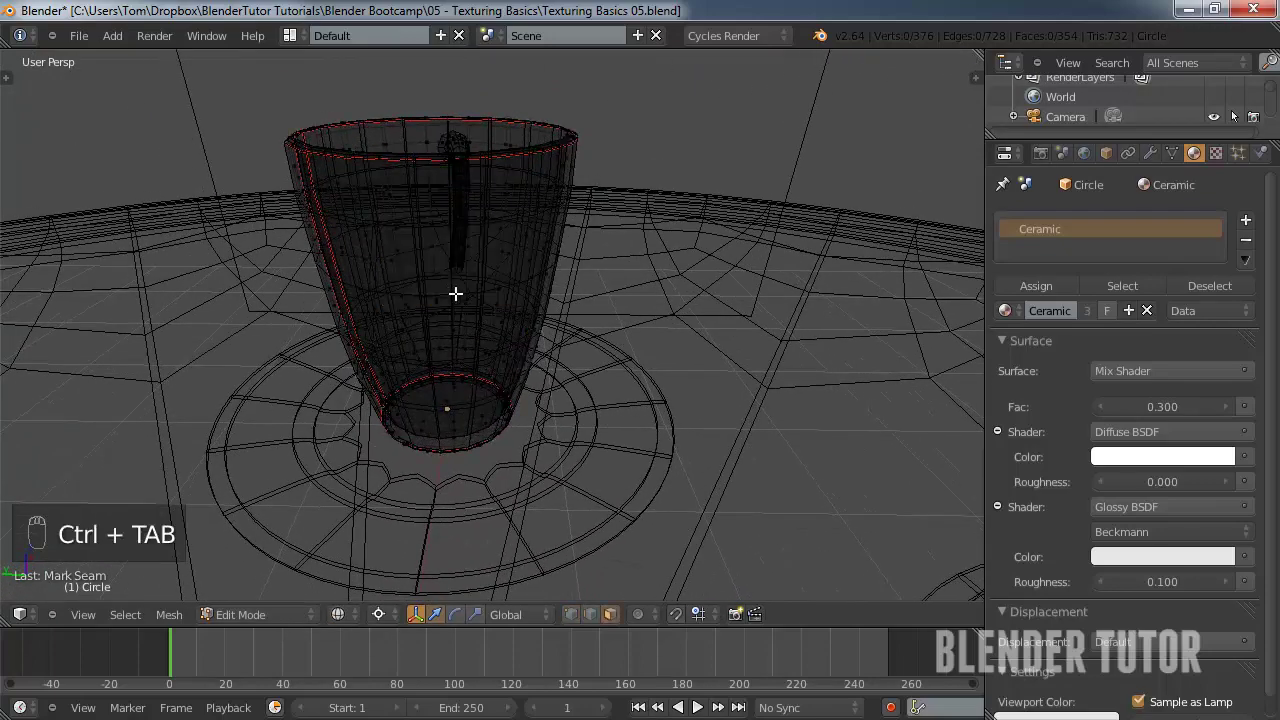
key("z")
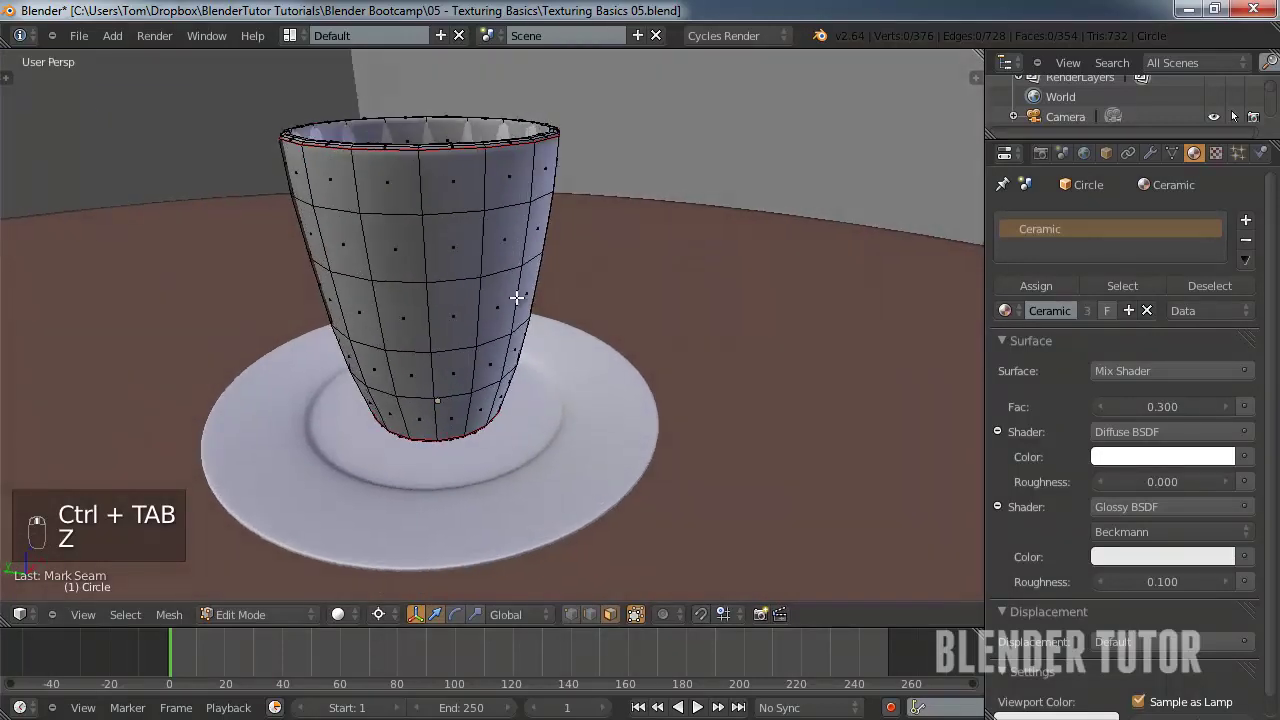
middle_click_drag(514, 300, 616, 290)
middle_click_drag(414, 203, 511, 211)
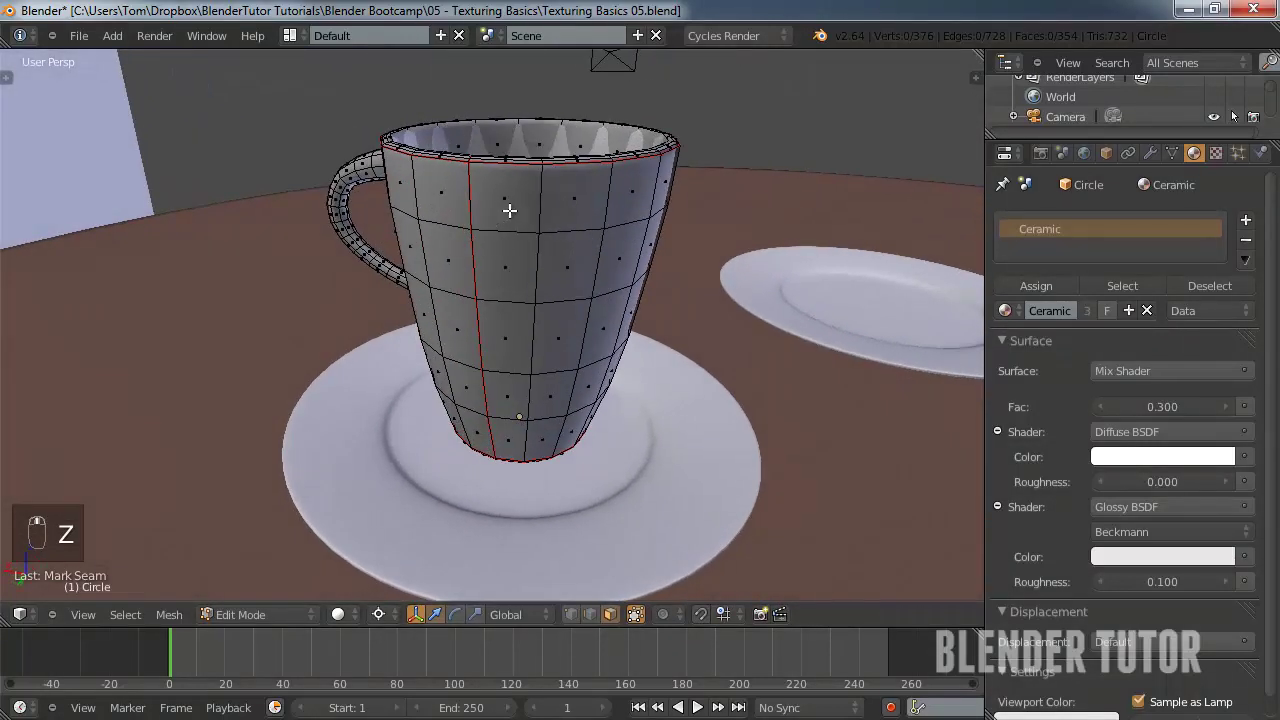
- Select the five horizontal face rings of the cup's outer wall between the rim and base seams
right_click(519, 214, "alt")
right_click(541, 208, "alt")
right_click(539, 257, "alt+shift")
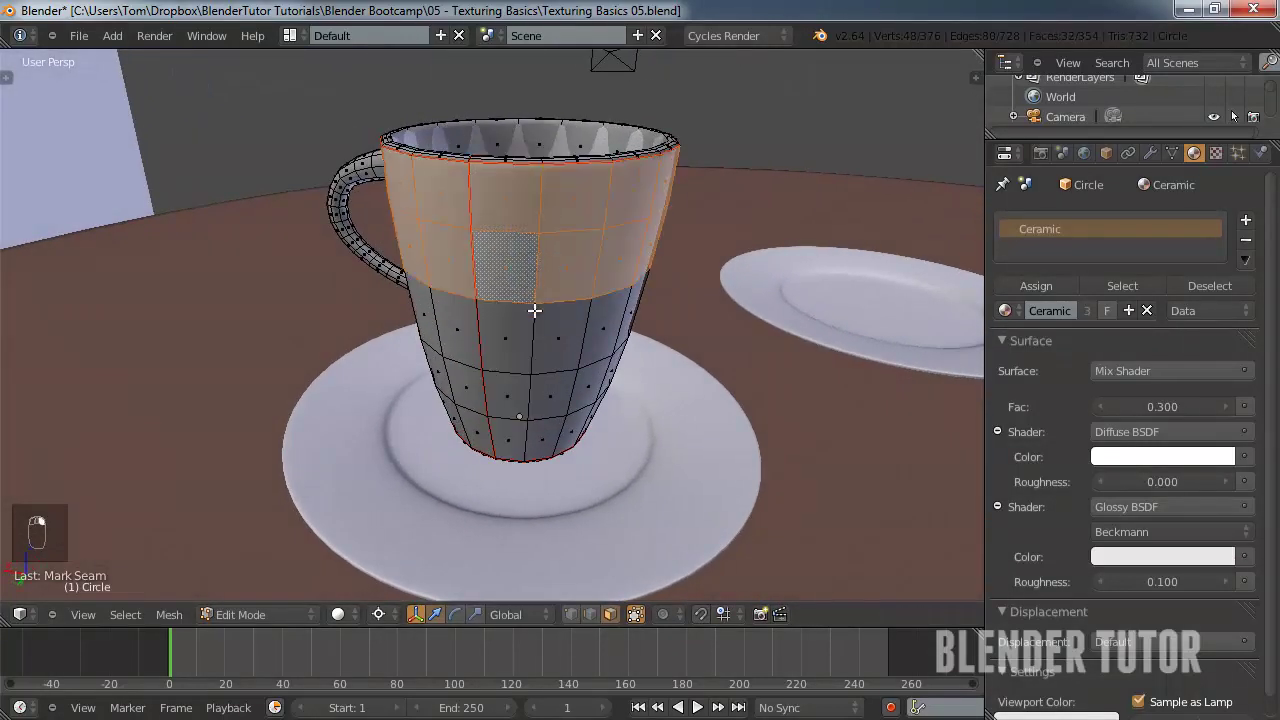
right_click(534, 340, "alt+shift")
right_click(530, 401, "alt+shift")
right_click(526, 435, "alt+shift")
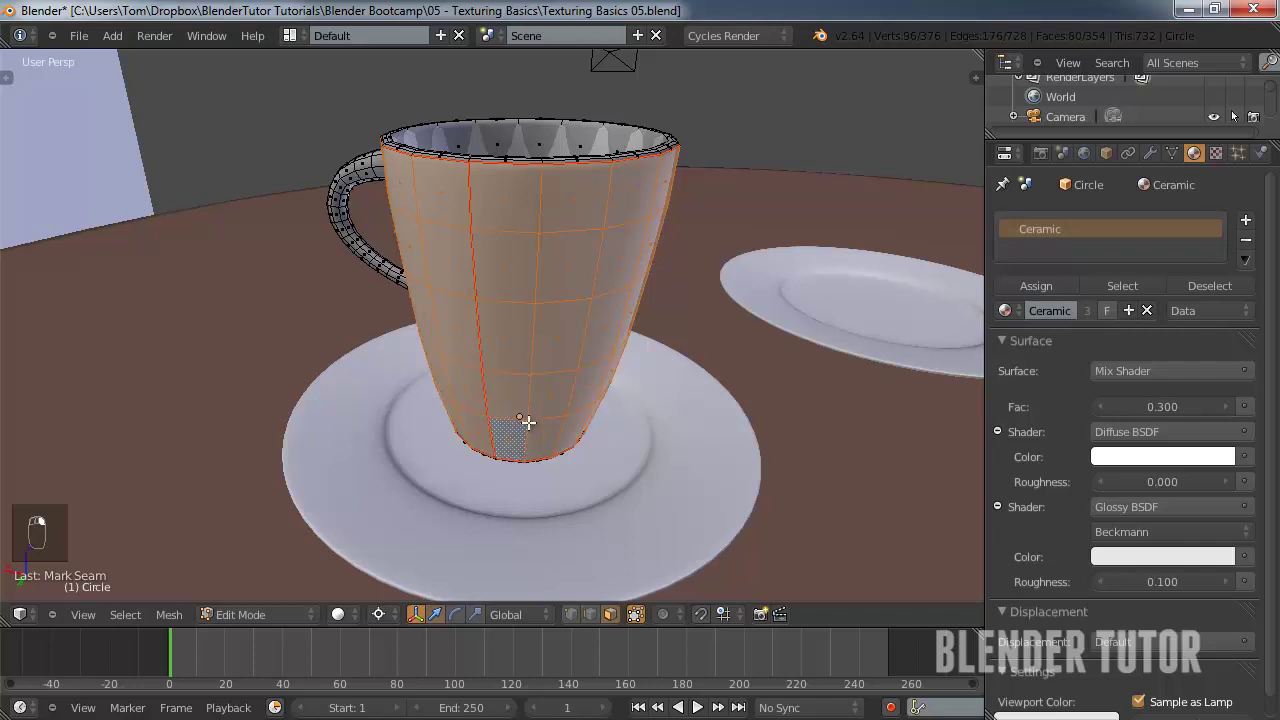
middle_click_drag(547, 346, 537, 299)
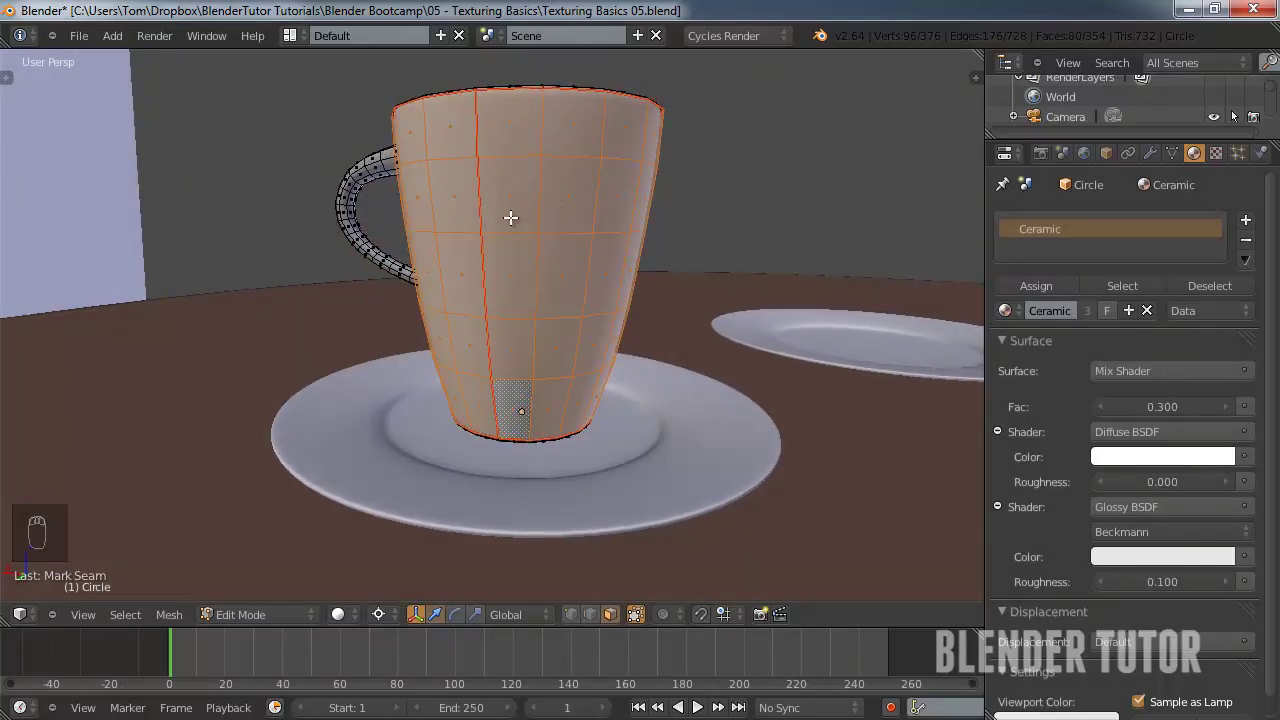
- Keep face selection mode and reselect all five face rings of the cup's outer wall, from rim seam to base seam
key("ctrl+Tab")
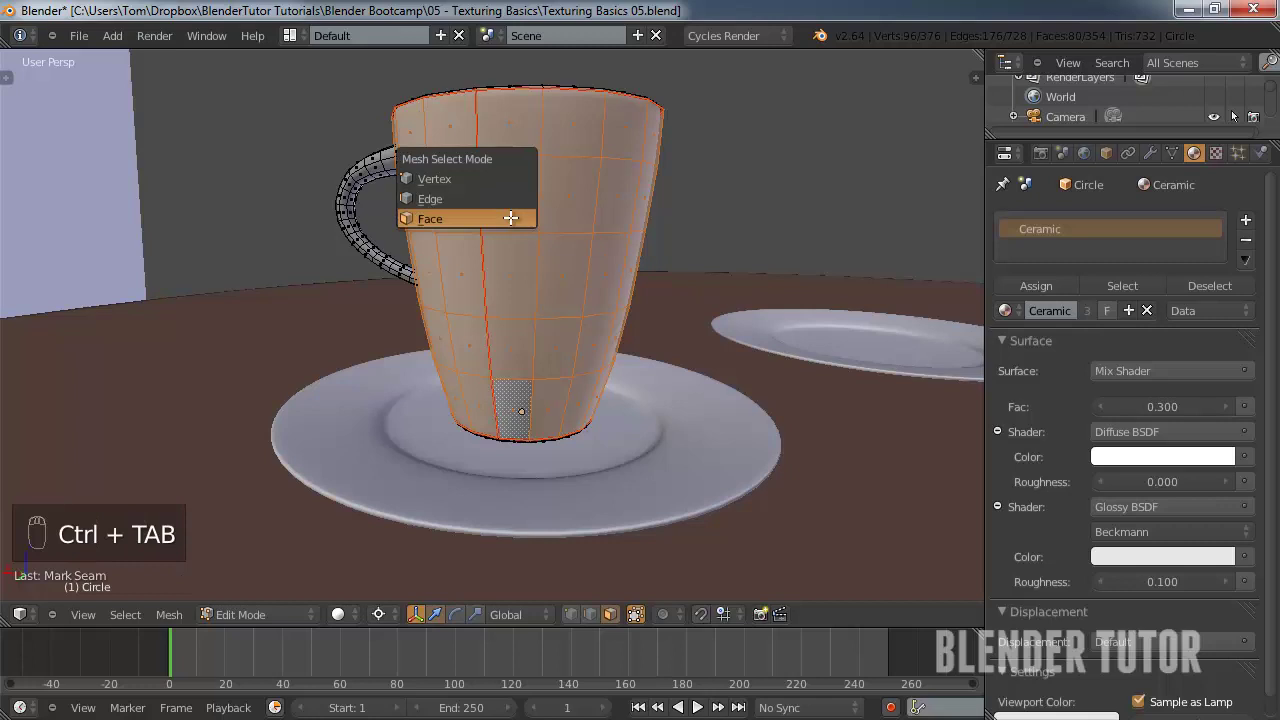
left_click(440, 218)
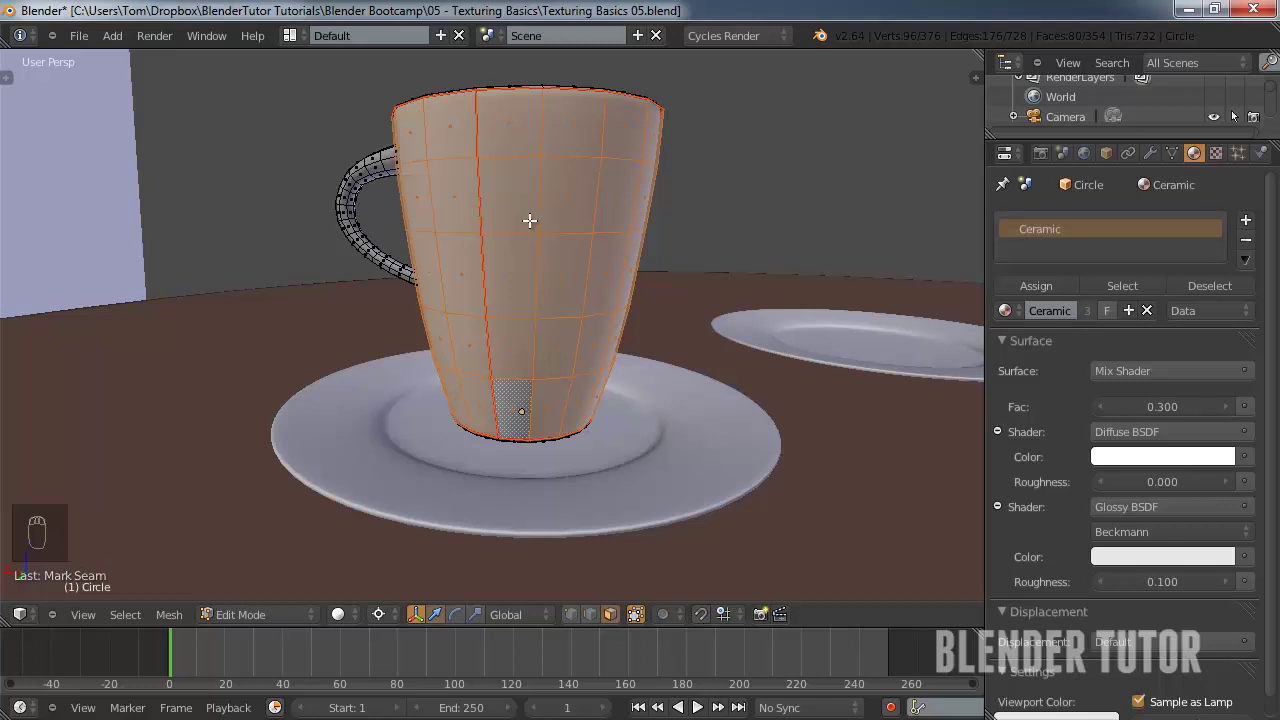
right_click(530, 220)
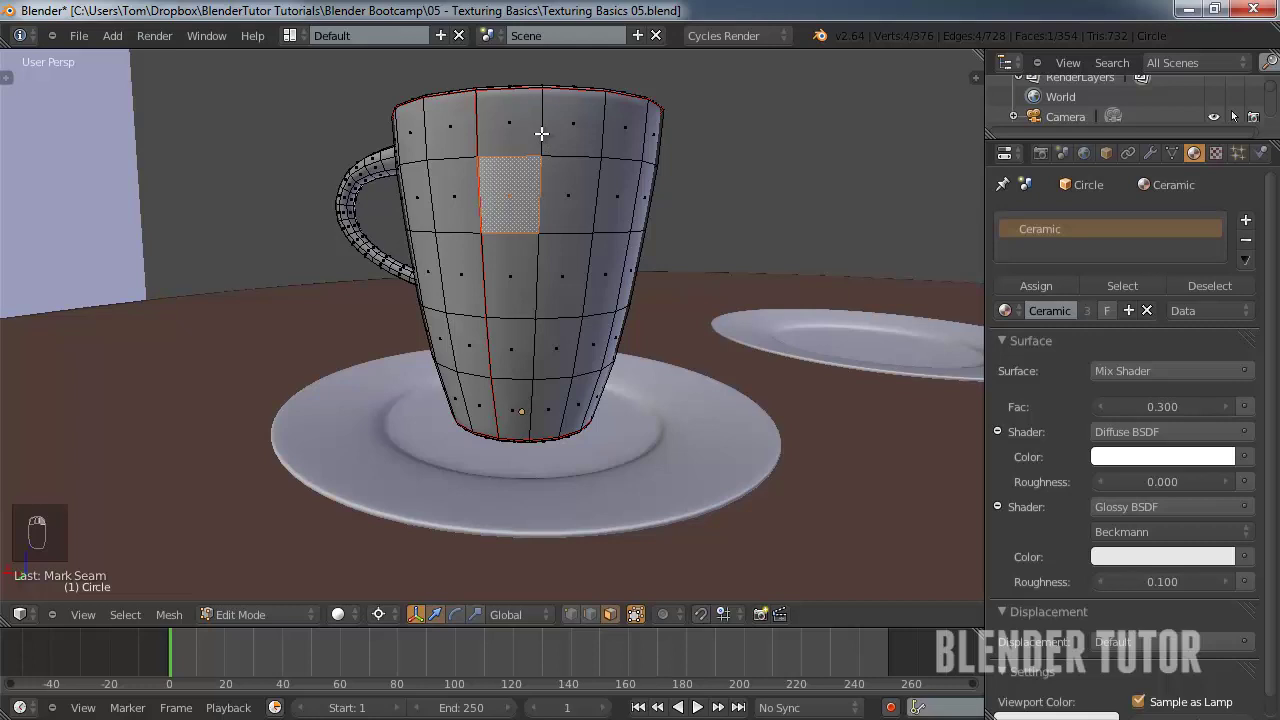
right_click(541, 133, "alt")
right_click(540, 195, "alt+shift")
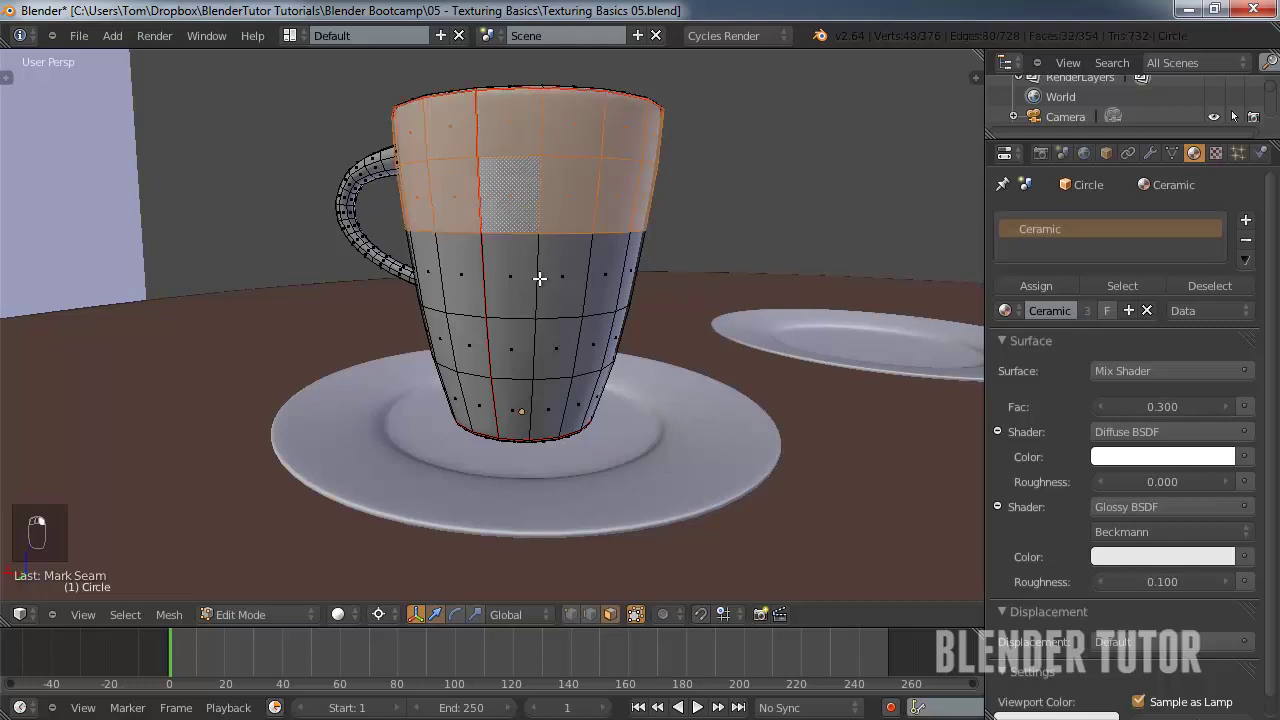
right_click(535, 279, "alt+shift")
right_click(533, 347, "alt+shift")
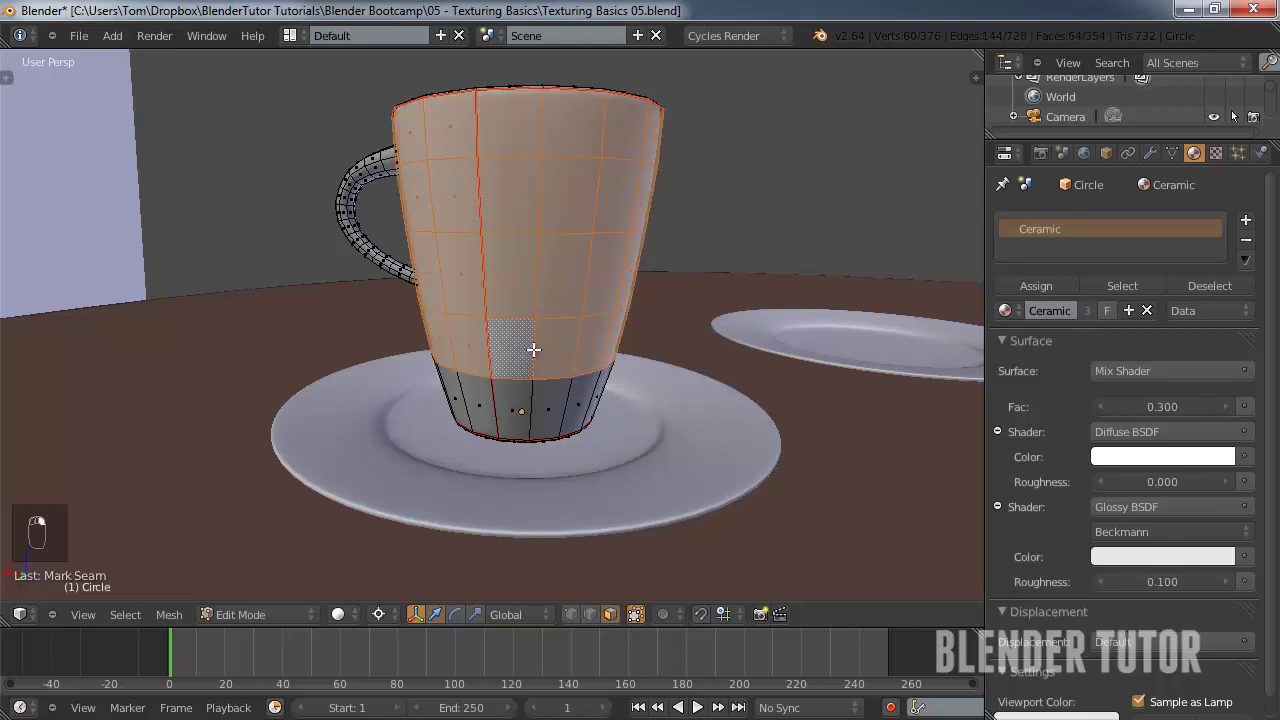
right_click(530, 414, "alt+shift")
middle_click_drag(633, 378, 509, 311)
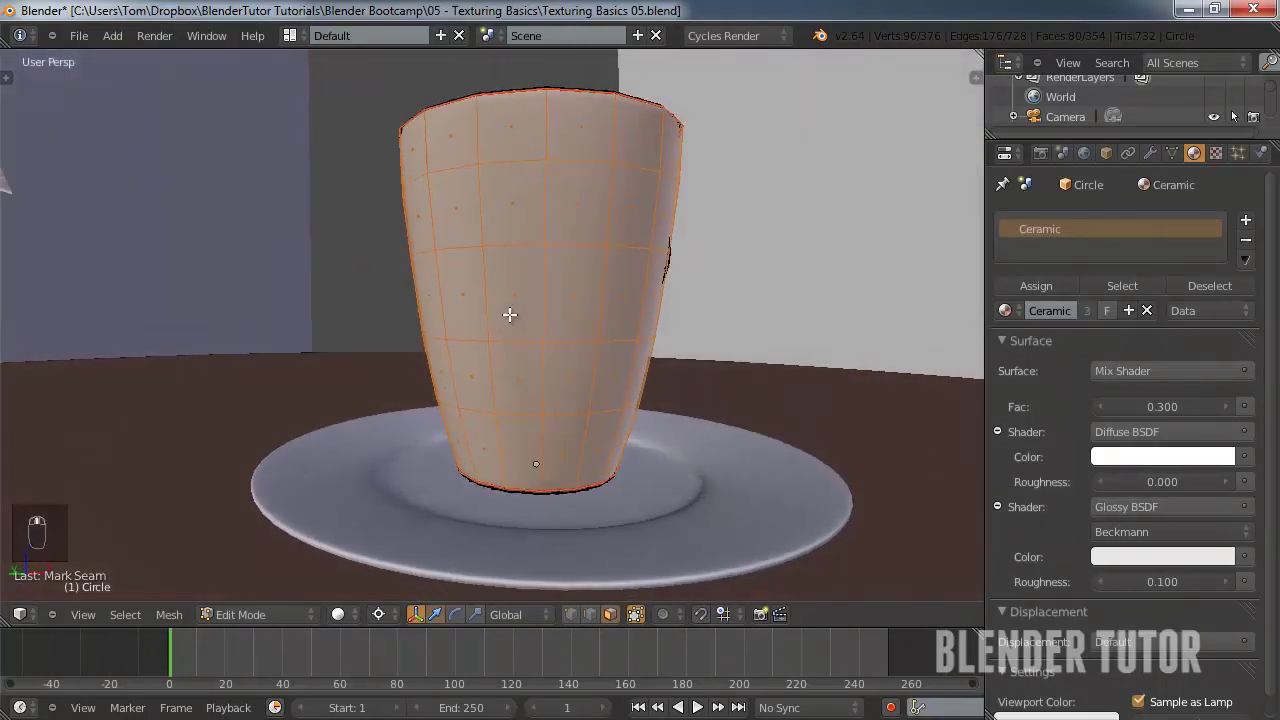
- Split the 3D view into two side-by-side areas and make the new one a UV/Image Editor
scroll(537, 343, "down", 3)
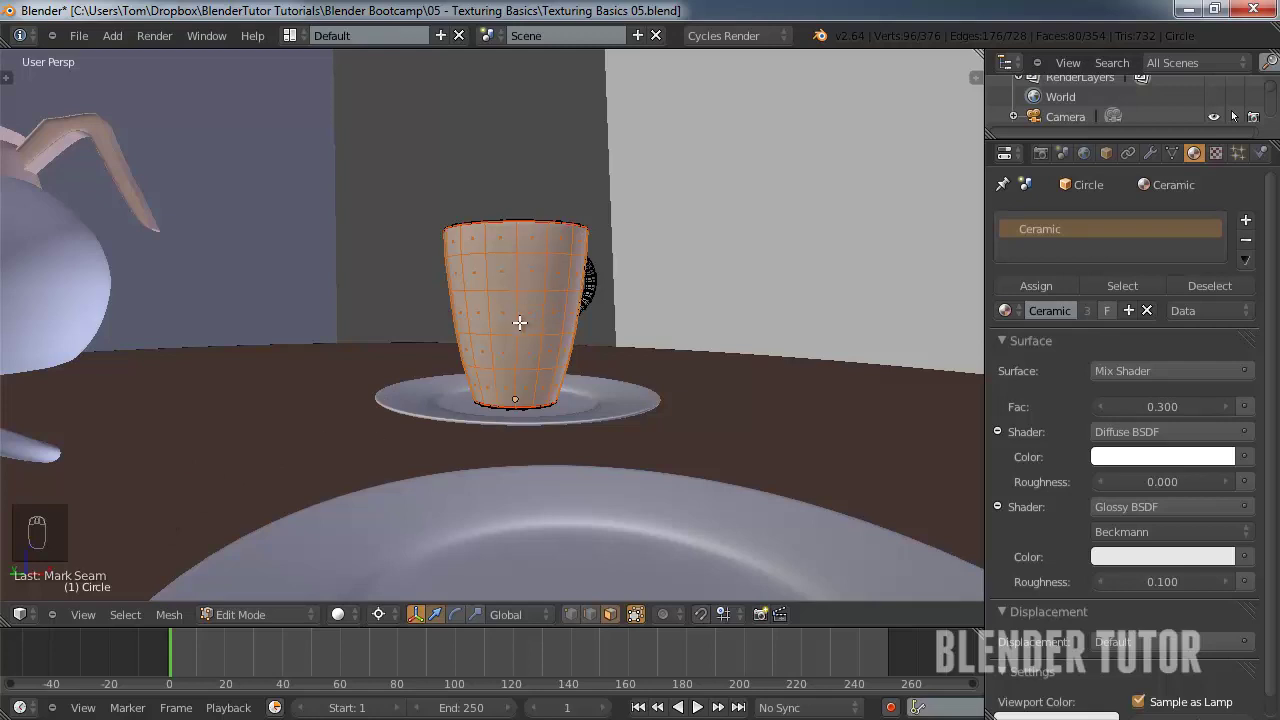
middle_click_drag(520, 322, 551, 306)
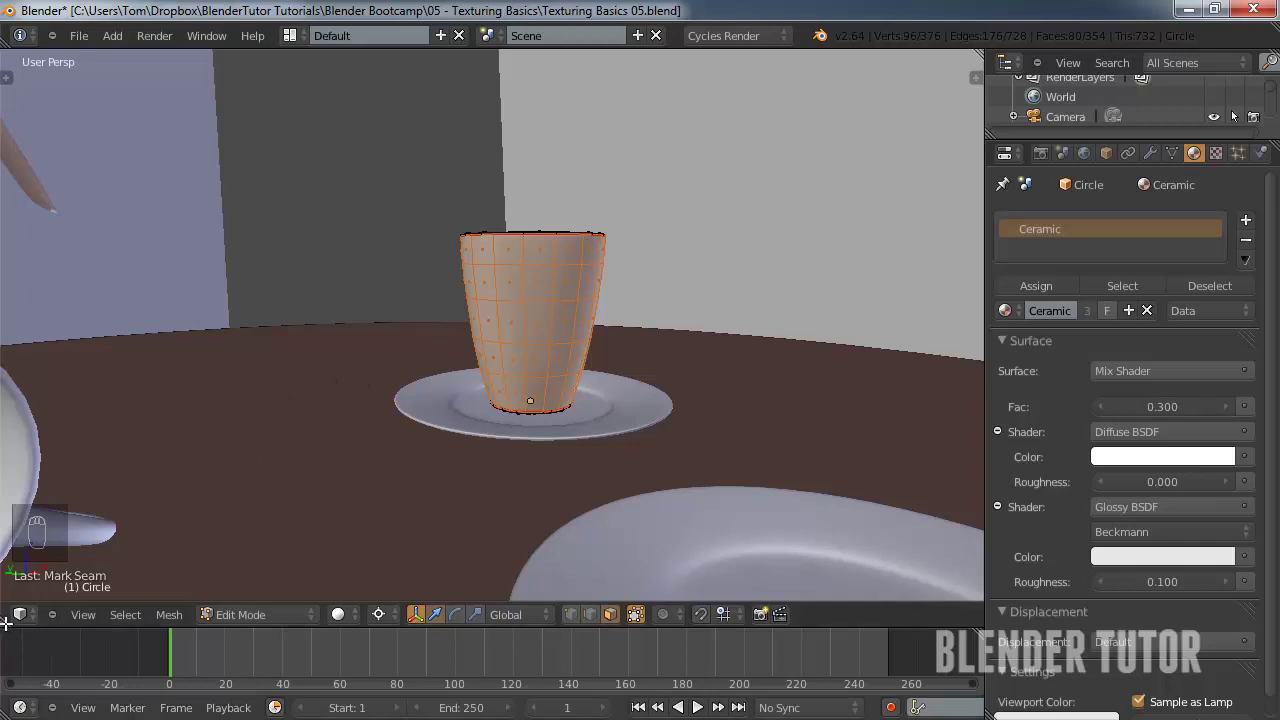
left_click_drag(6, 622, 332, 617)
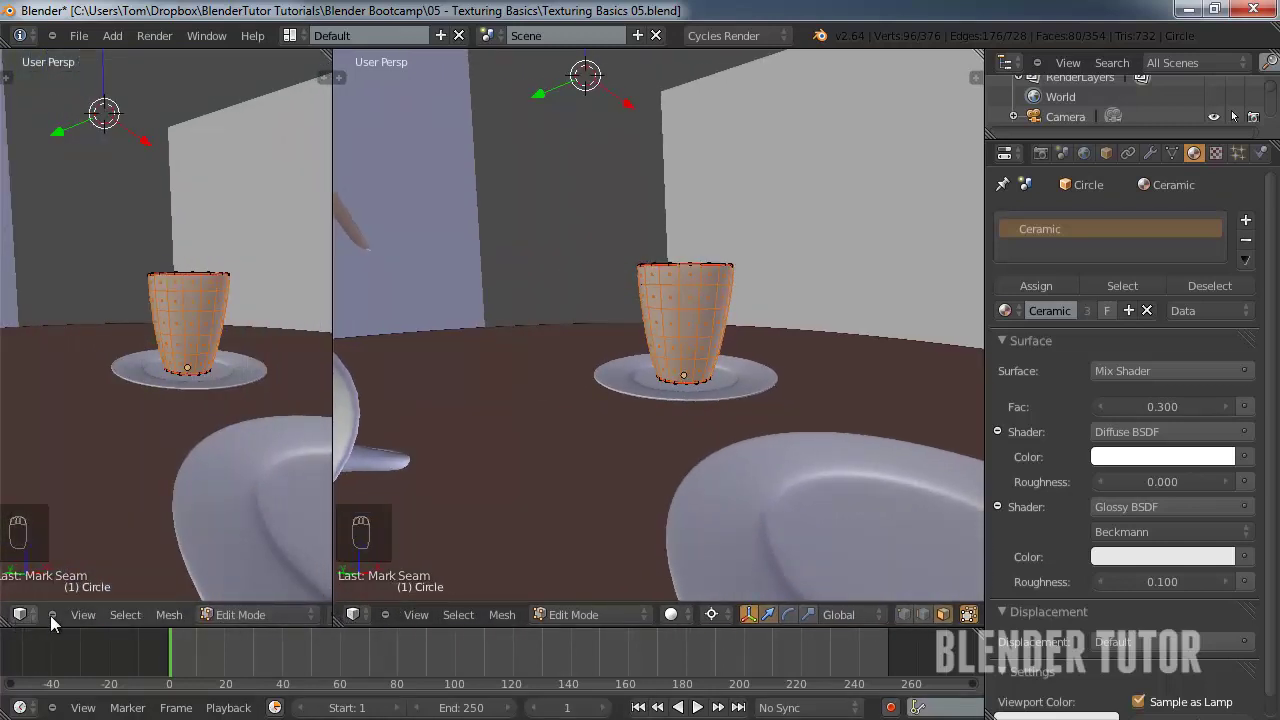
left_click(20, 614)
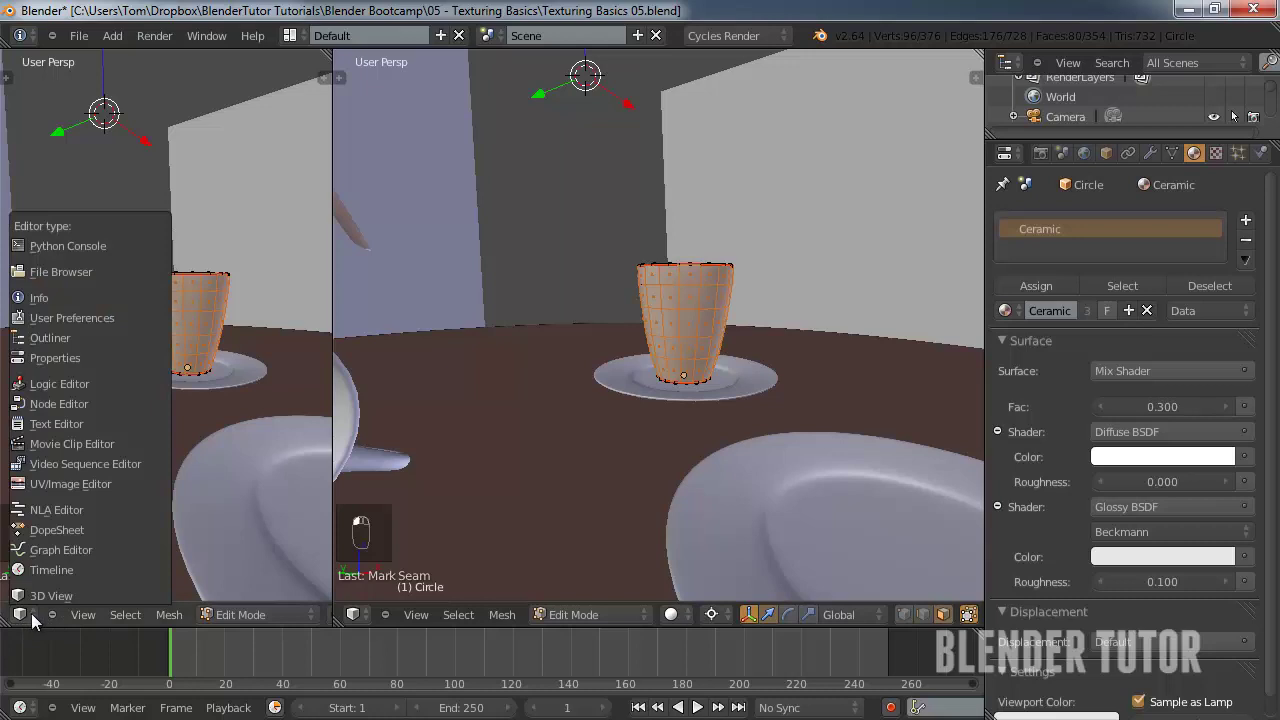
left_click(63, 484)
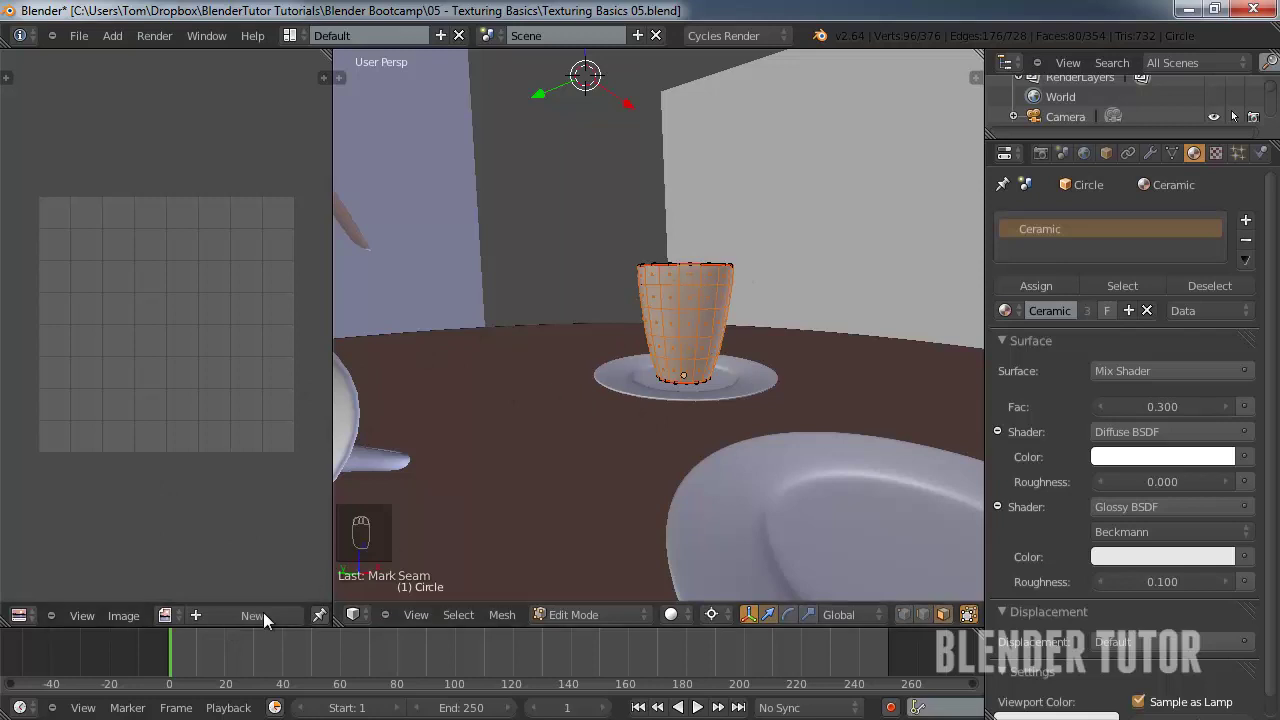
- Create a new image named UV TEXTURE with the UV Grid generated type
left_click(212, 614)
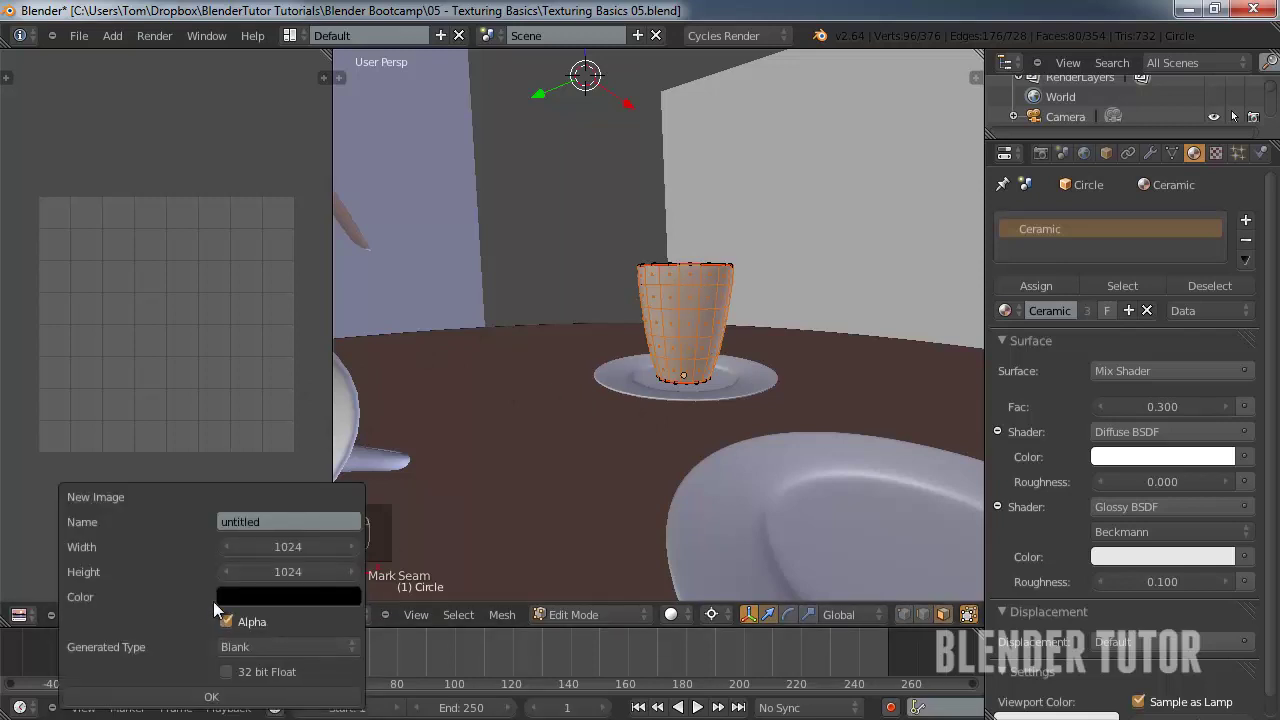
left_click(271, 520)
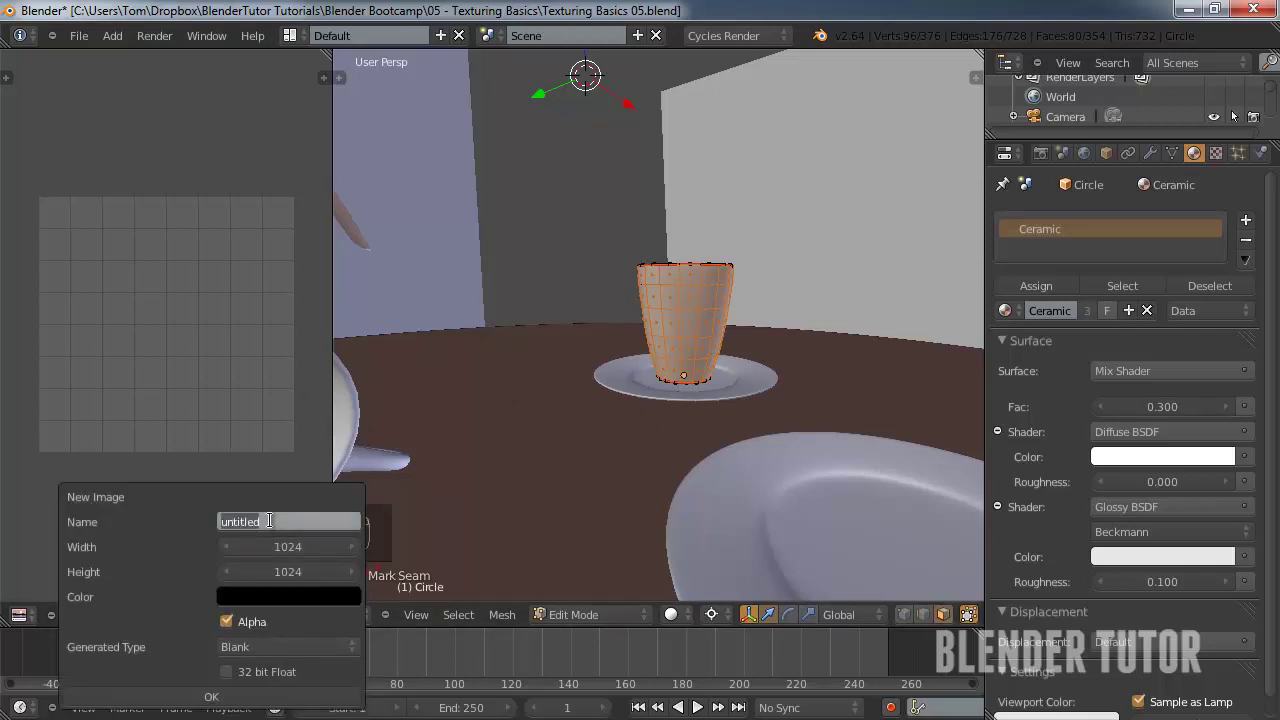
type("UV TEXTURE")
key("Return")
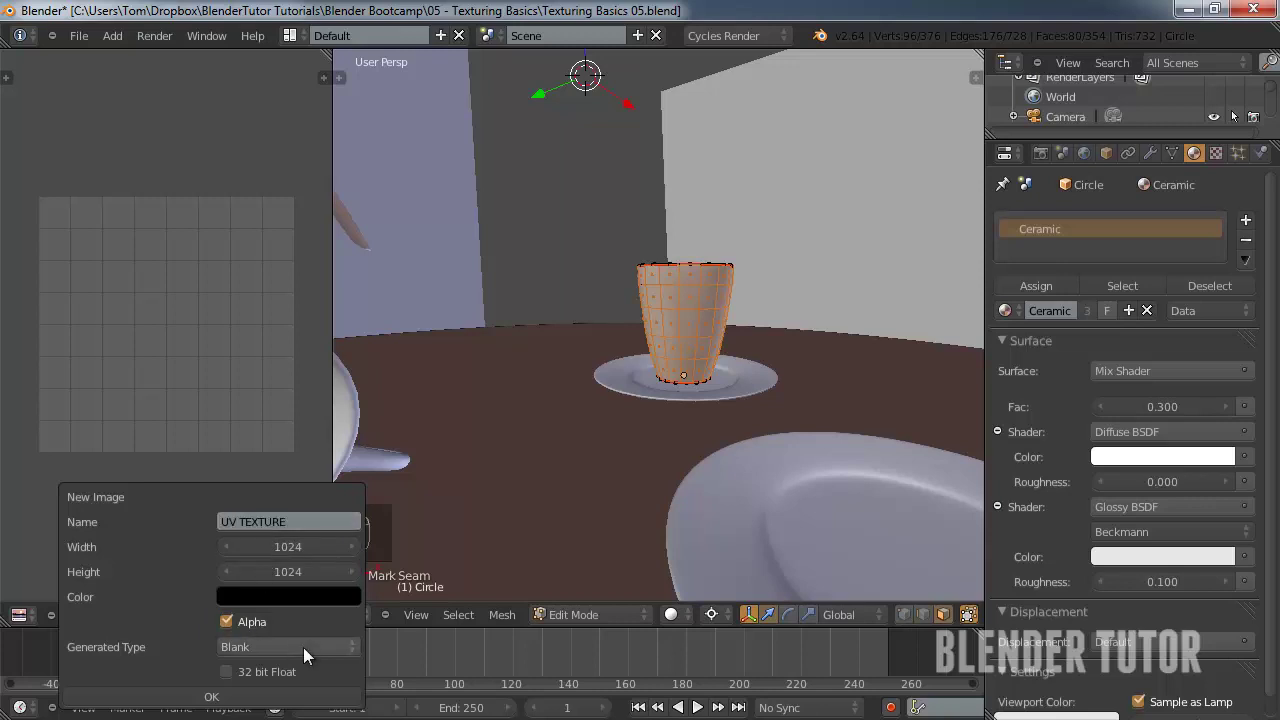
left_click(318, 645)
left_click(285, 645)
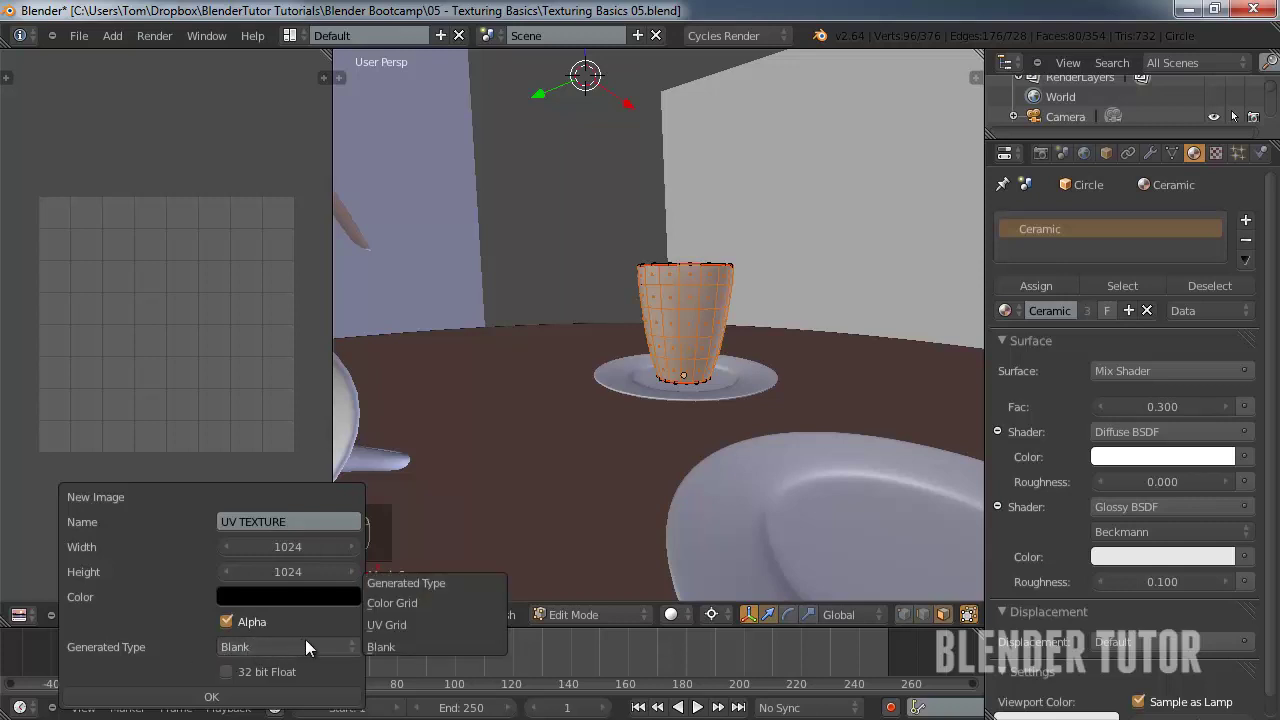
left_click(404, 624)
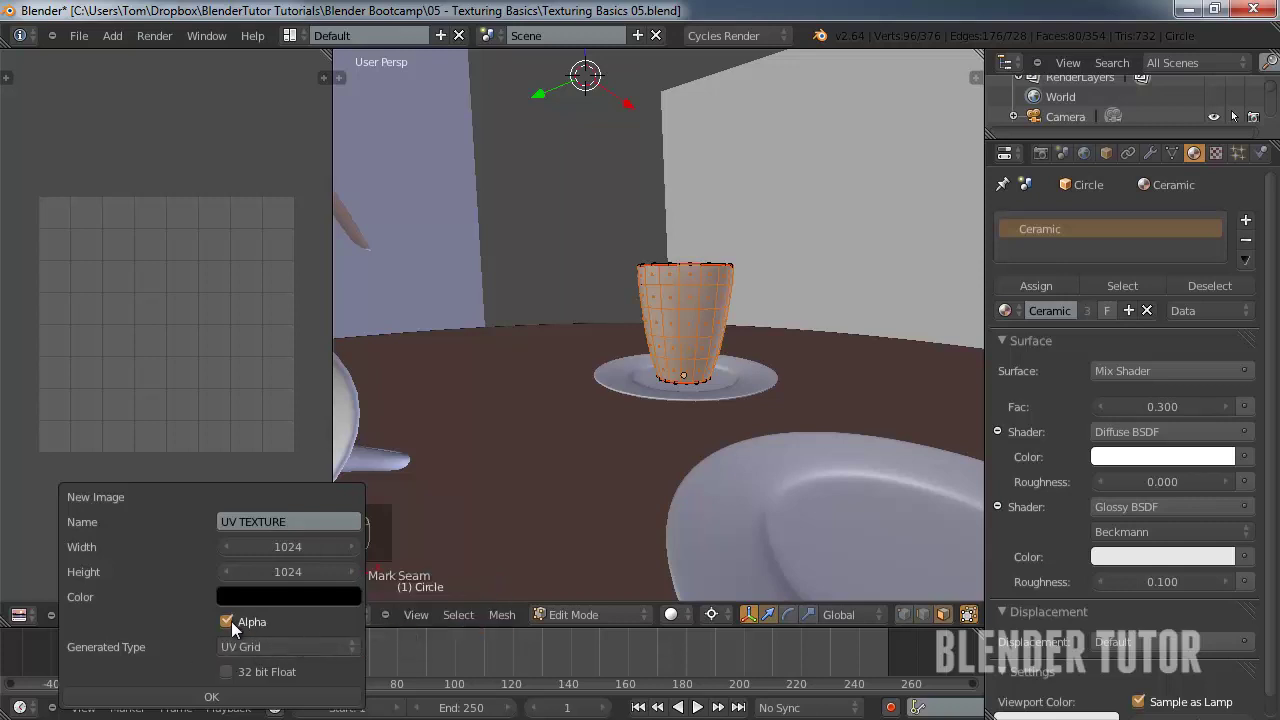
left_click(212, 697)
- Unwrap the selected outer wall faces of the cup onto the UV grid image
scroll(188, 411, "down", 4)
scroll(188, 411, "up", 2)
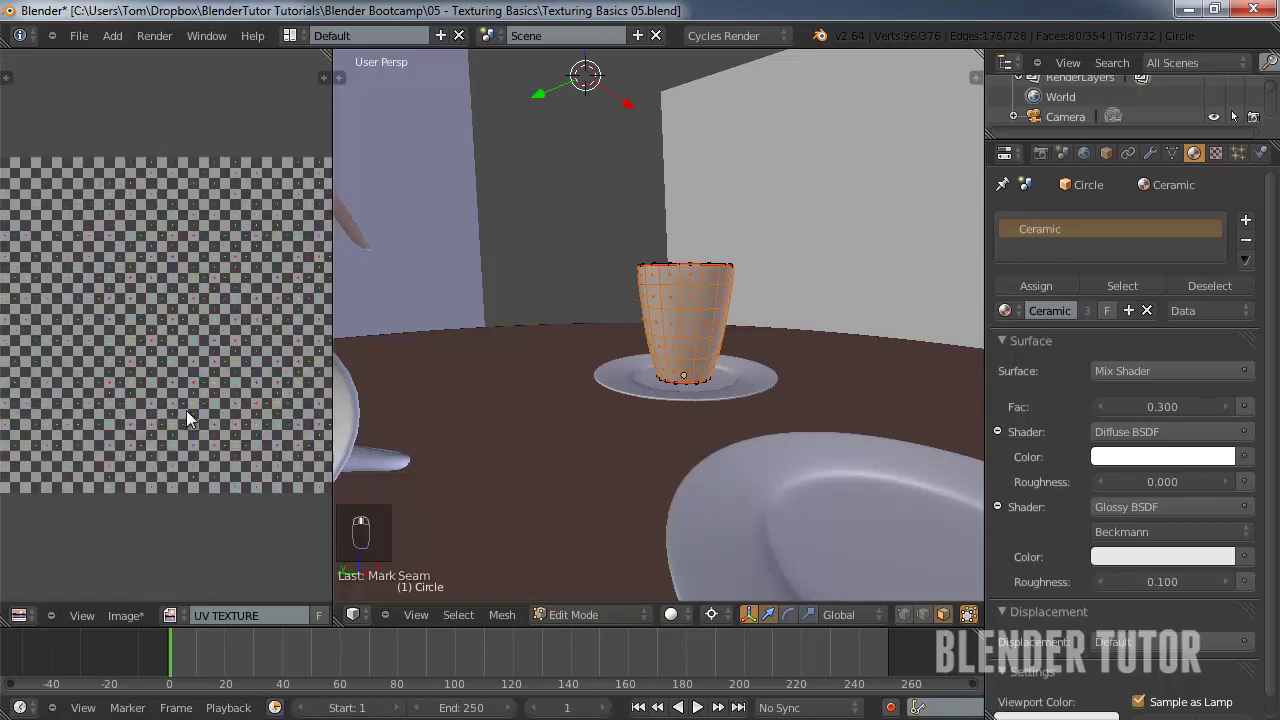
scroll(171, 307, "down", 1)
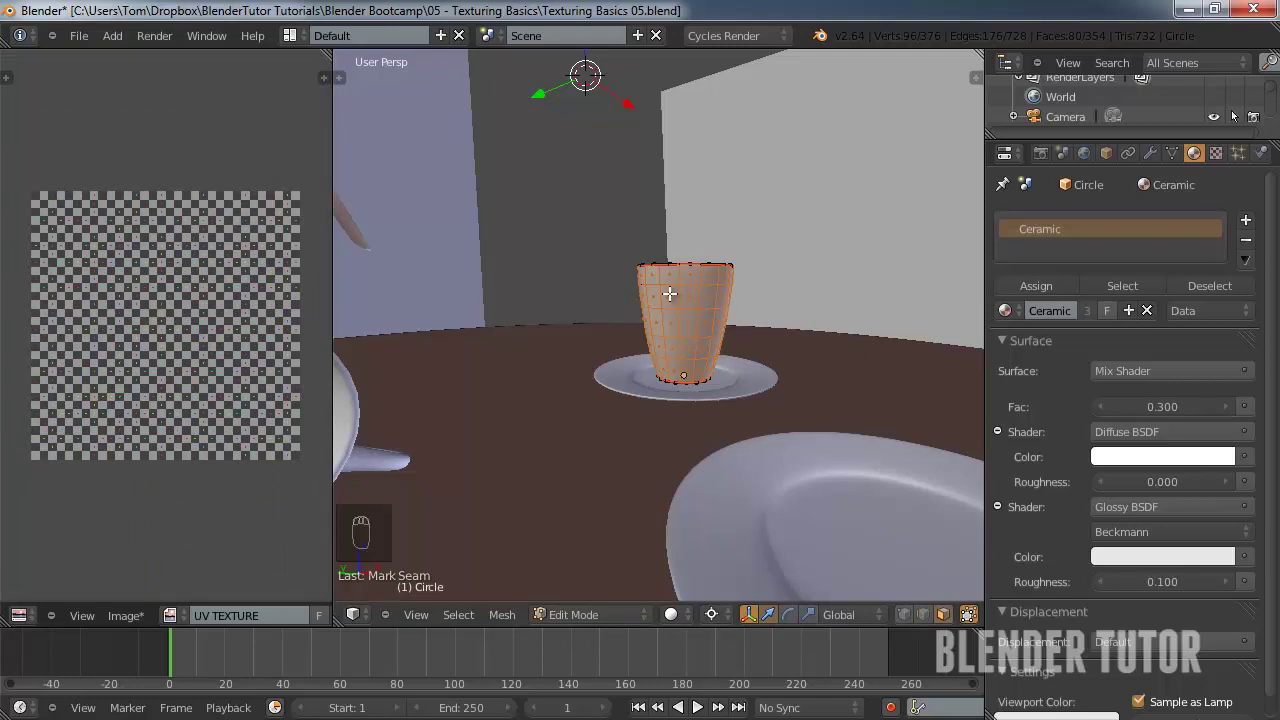
key("u")
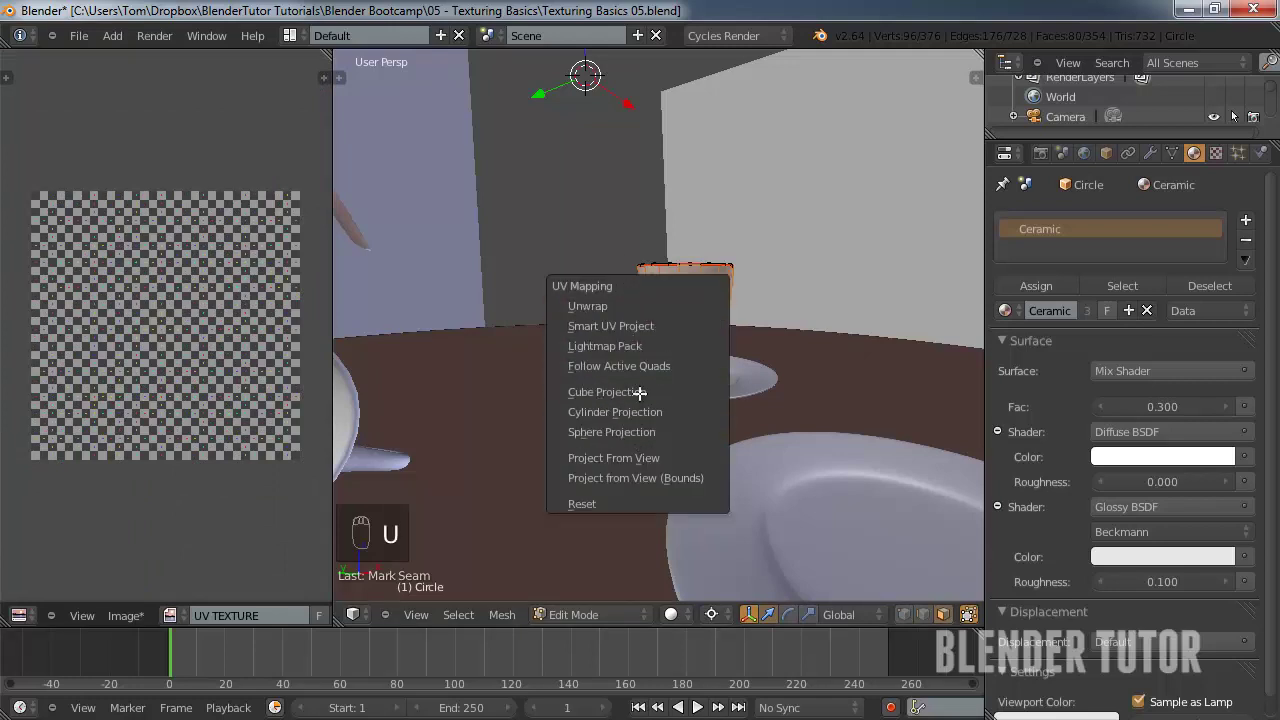
left_click(626, 305)
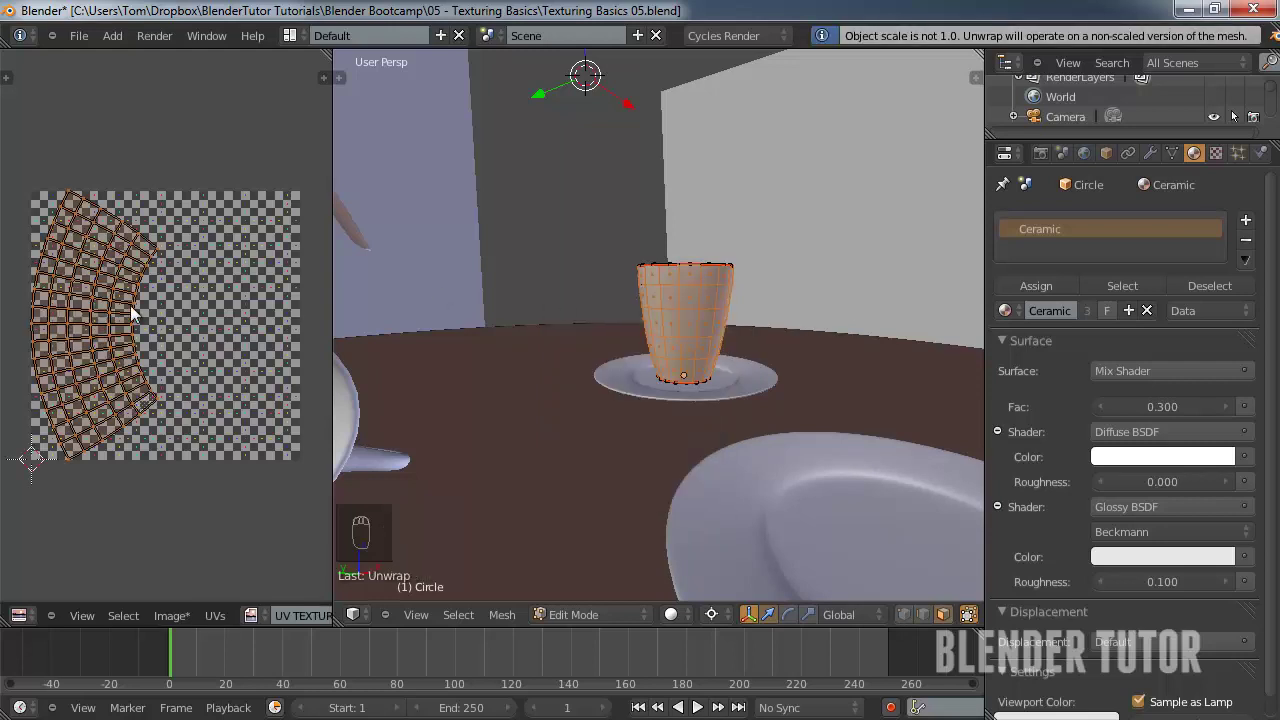
- Return the coffee cup from Edit Mode to Object Mode
middle_click_drag(111, 348, 142, 347)
scroll(202, 374, "up", 2)
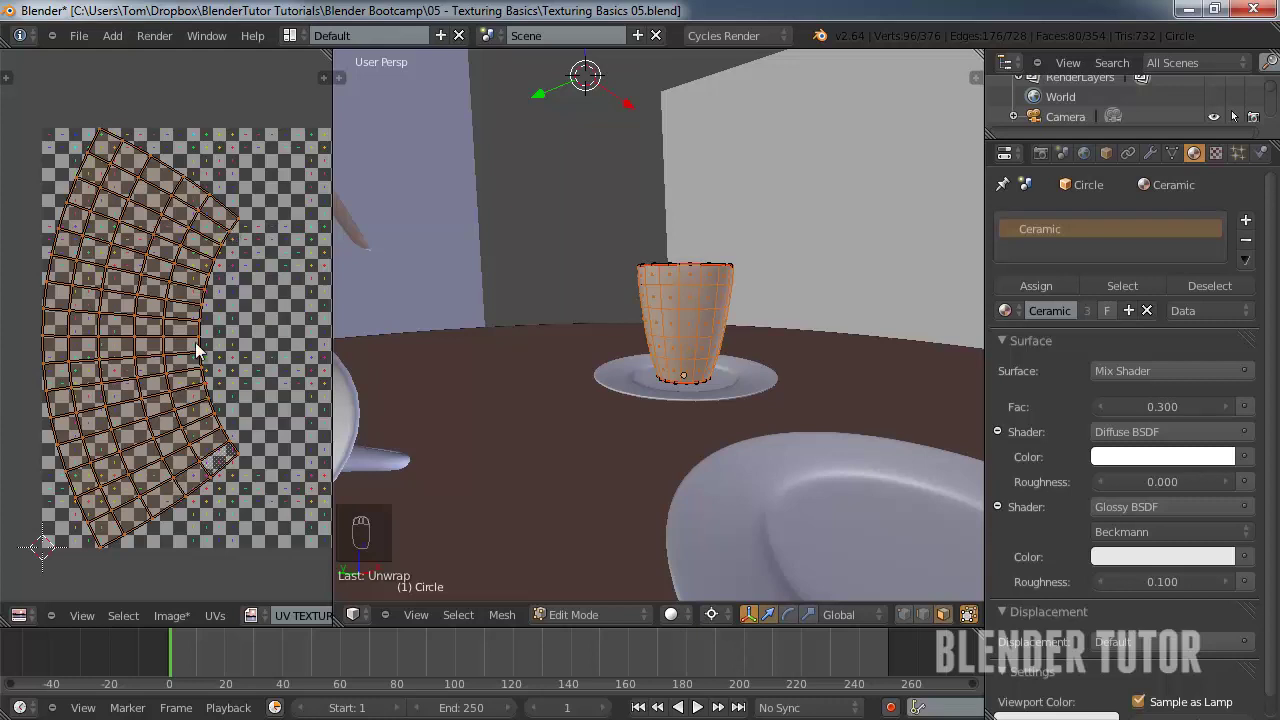
key("Tab")
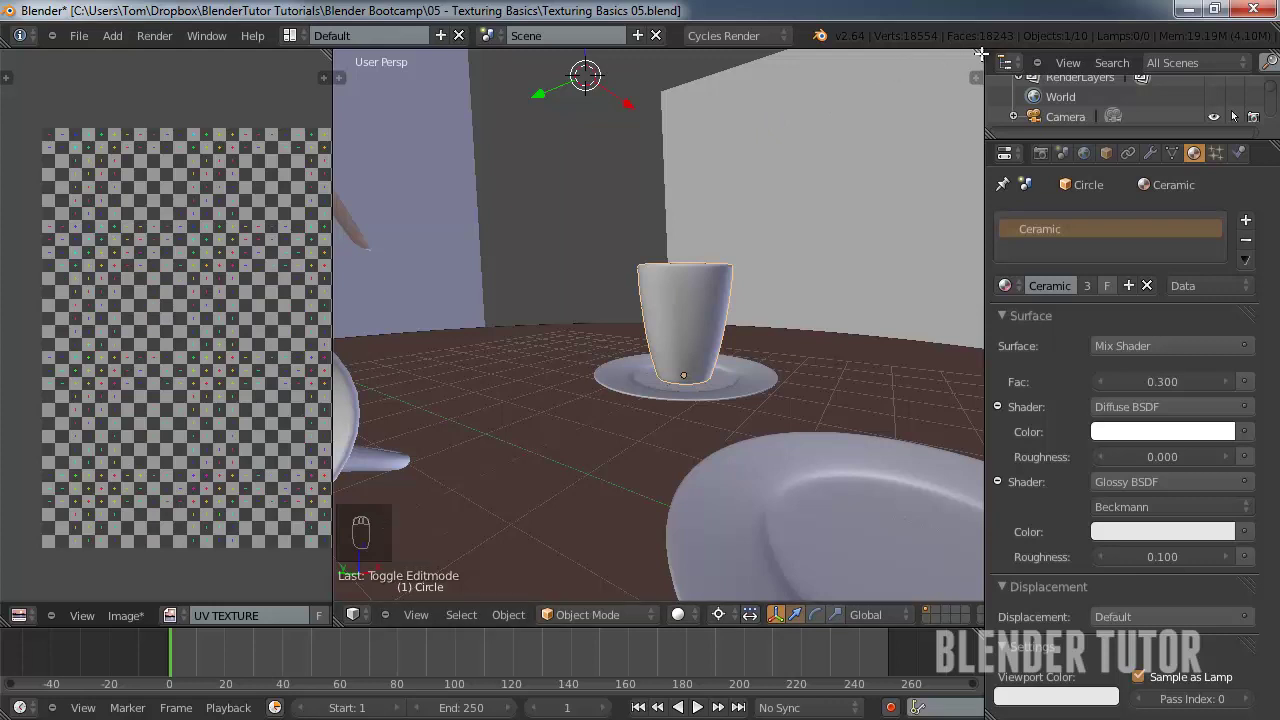
- Split the 3D view into two stacked areas, making the upper one an enlarged Node Editor
left_click_drag(979, 65, 962, 180)
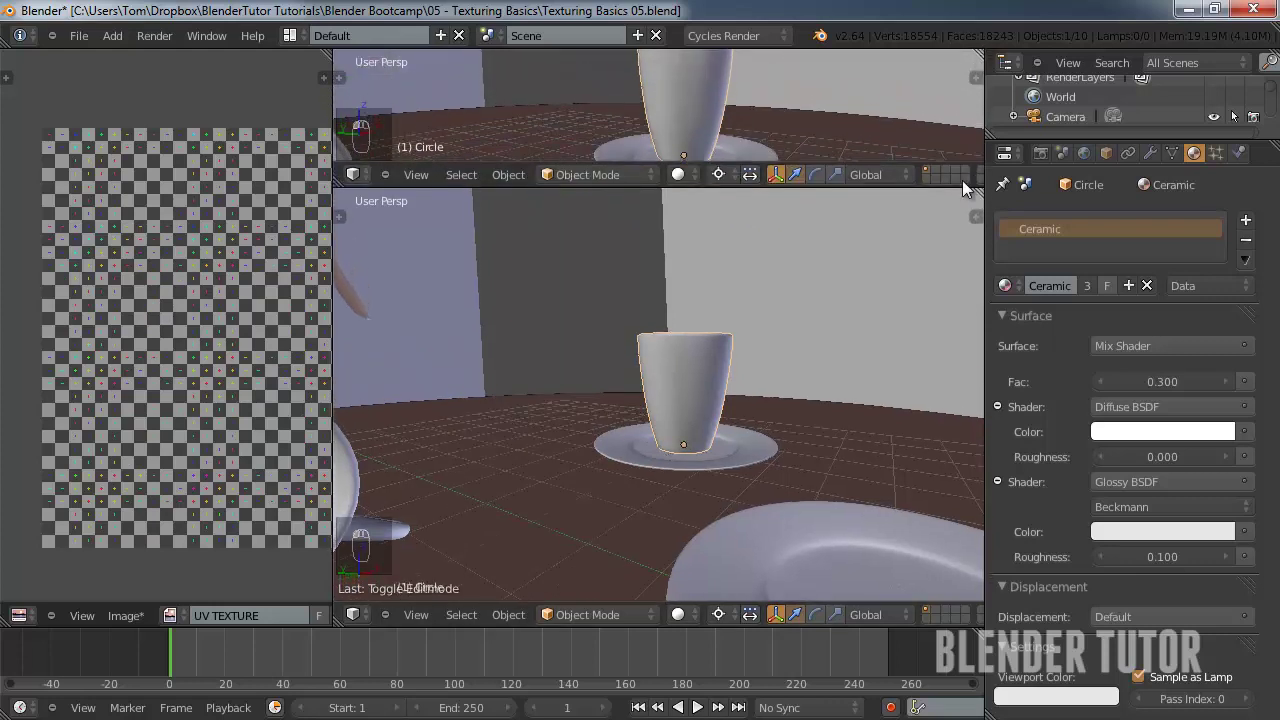
left_click(355, 175)
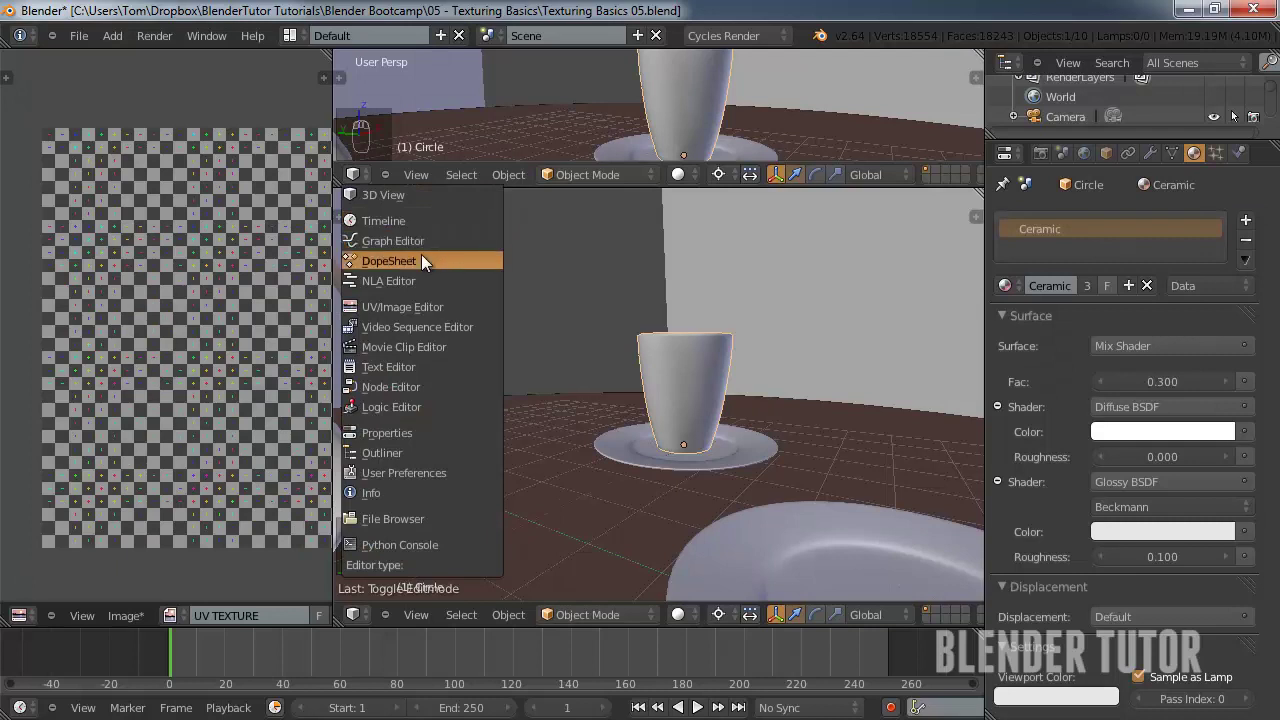
left_click(408, 385)
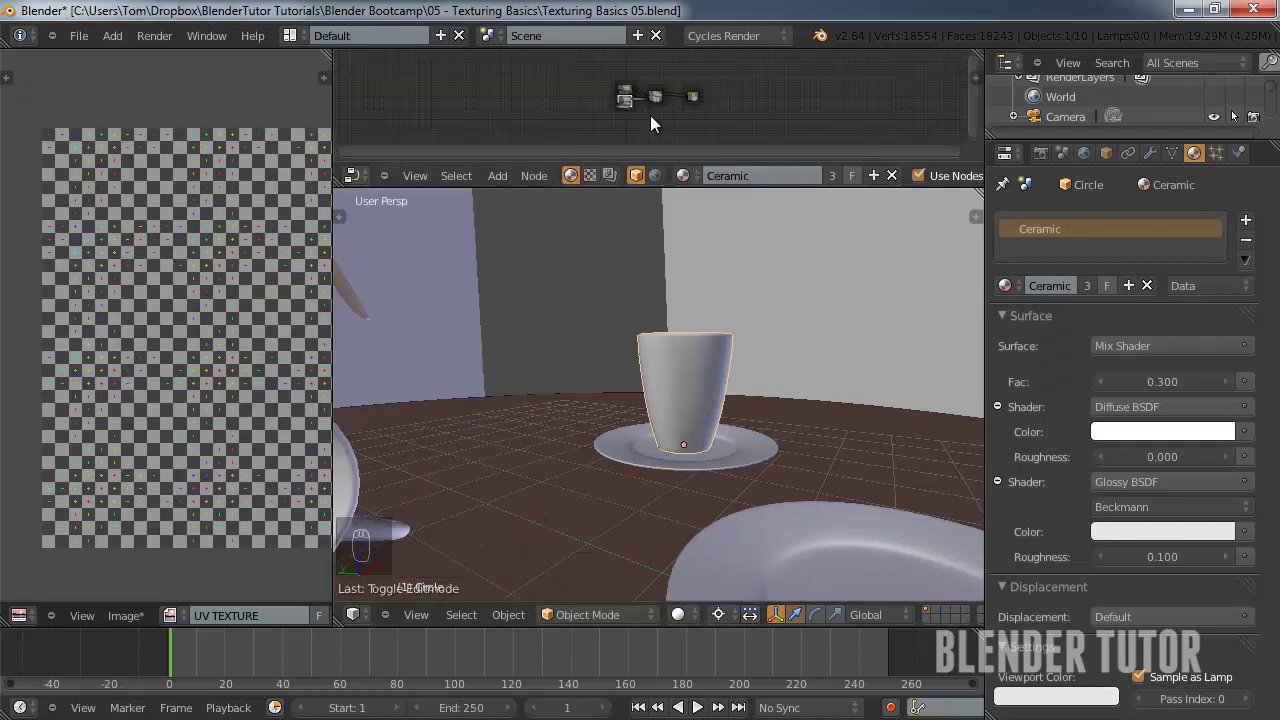
scroll(651, 112, "up", 3)
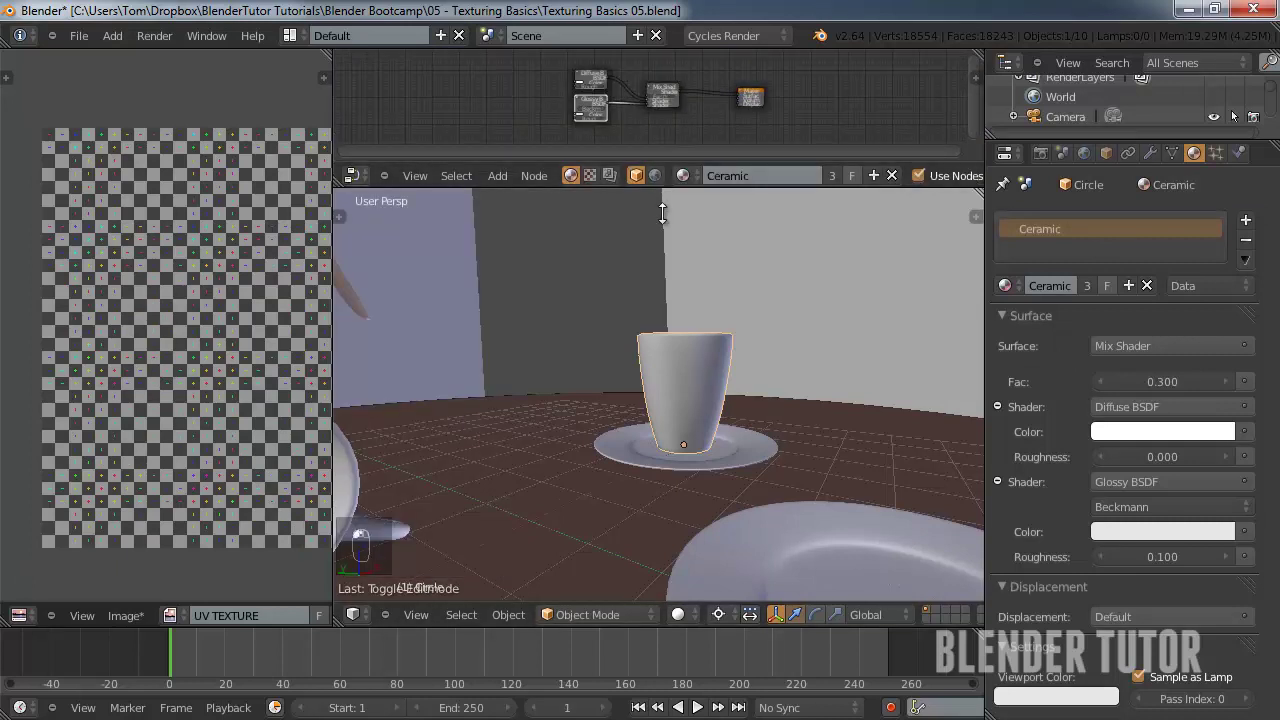
left_click_drag(657, 166, 655, 239)
scroll(651, 223, "up", 4)
scroll(650, 223, "down", 1)
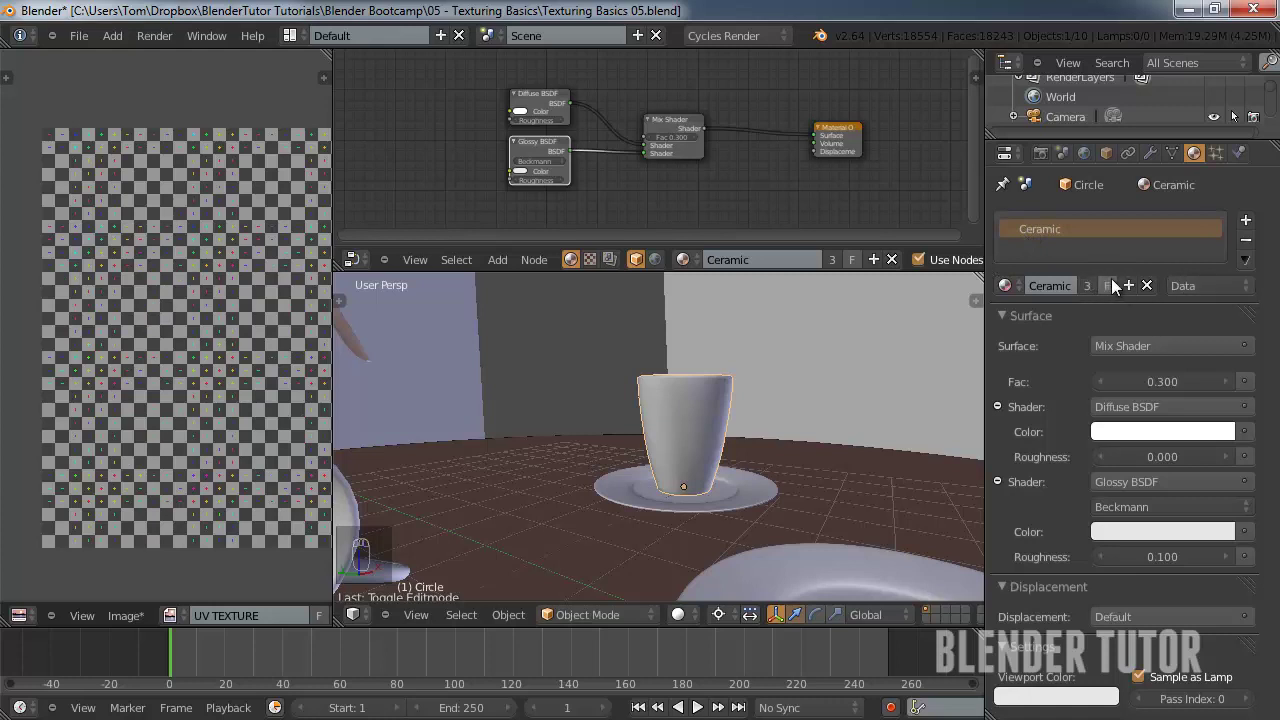
- Remove the cup's Ceramic material slot and create a new material named UV Grid
left_click(1246, 221)
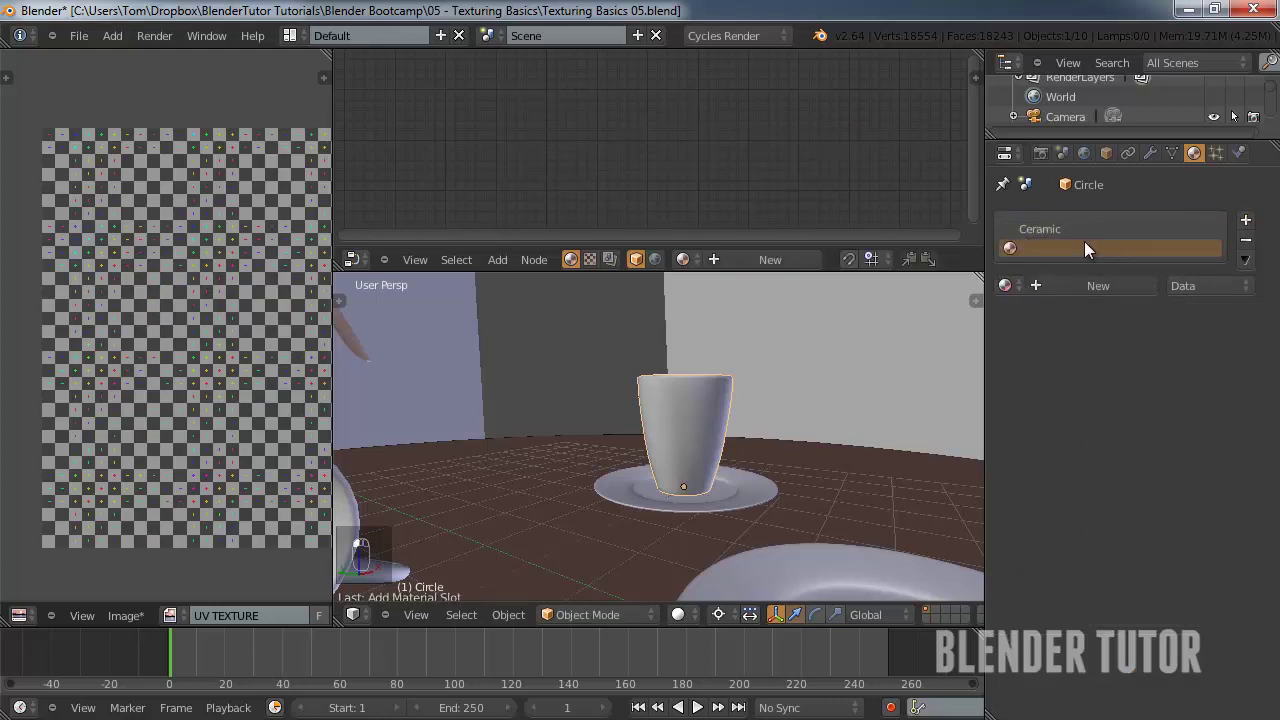
left_click(1246, 240)
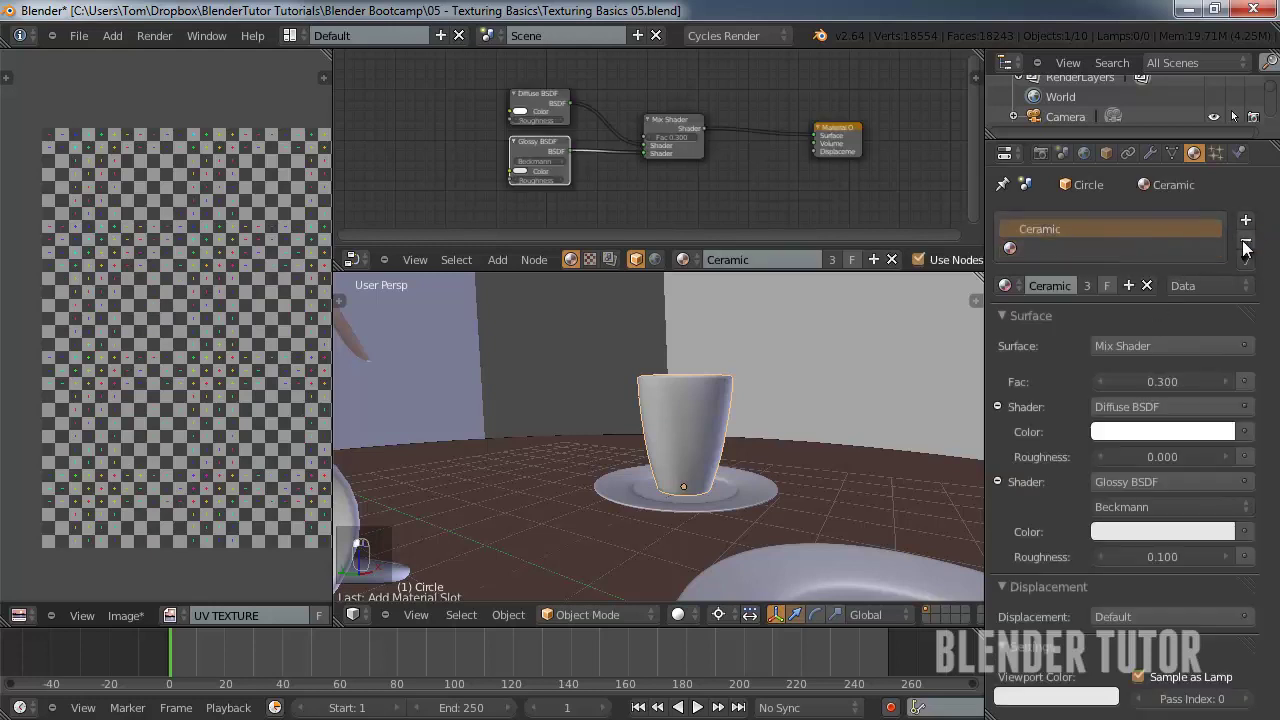
left_click(1246, 240)
left_click(1064, 286)
left_click(1050, 285)
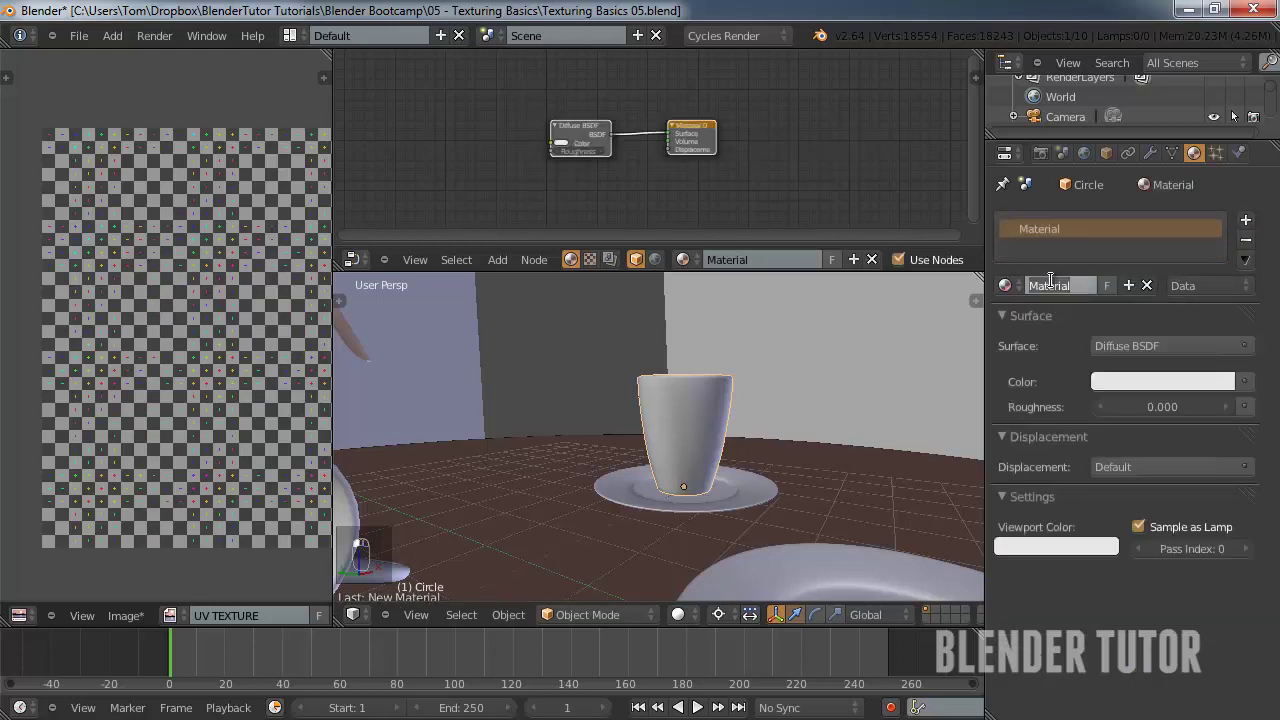
type("UV Grid")
key("Return")
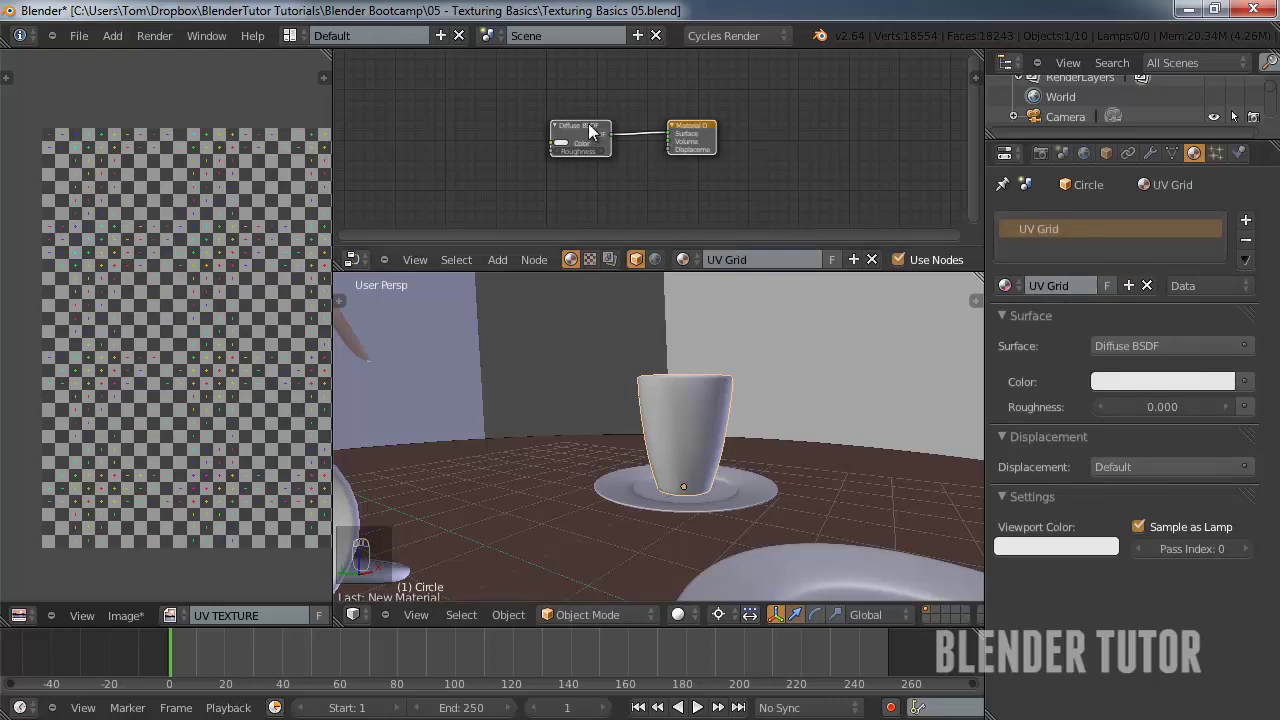
- Rearrange the Diffuse BSDF and Material Output nodes and add an Image Texture node before the Diffuse BSDF
left_click_drag(590, 133, 579, 136)
left_click_drag(697, 128, 744, 130)
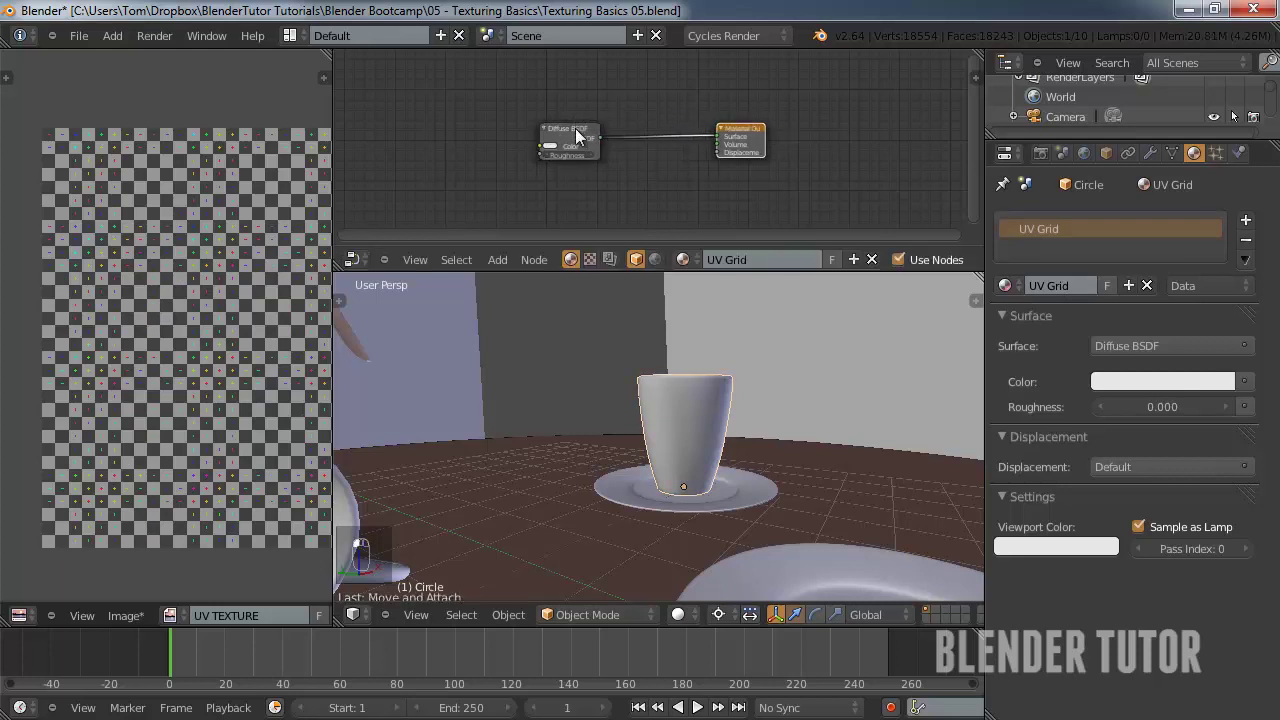
left_click_drag(590, 137, 658, 132)
key("shift+a")
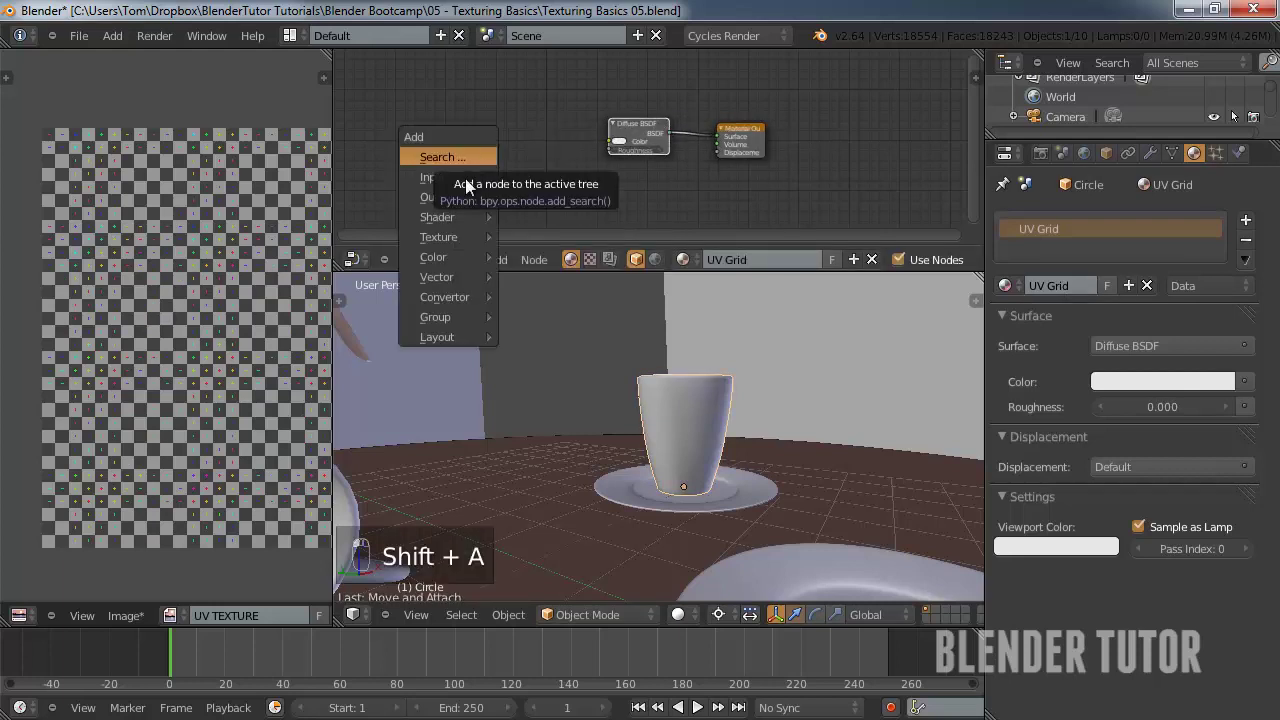
mouse_move(453, 238)
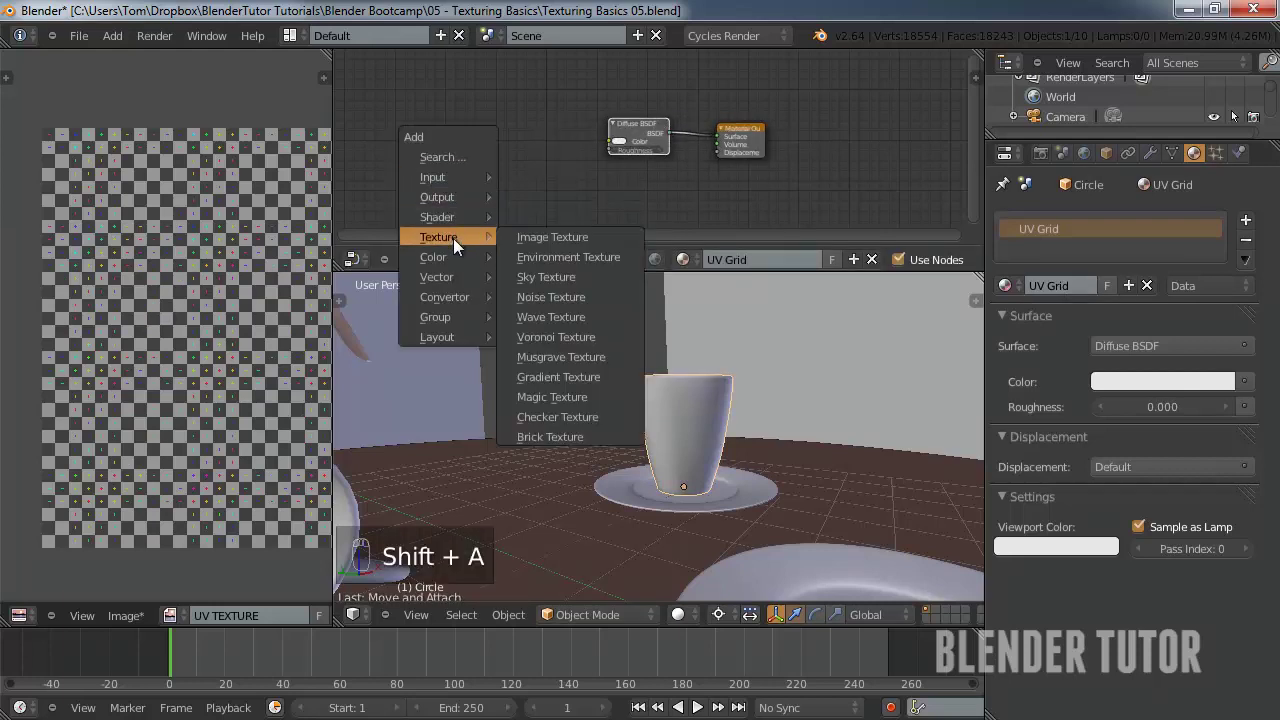
left_click(530, 238)
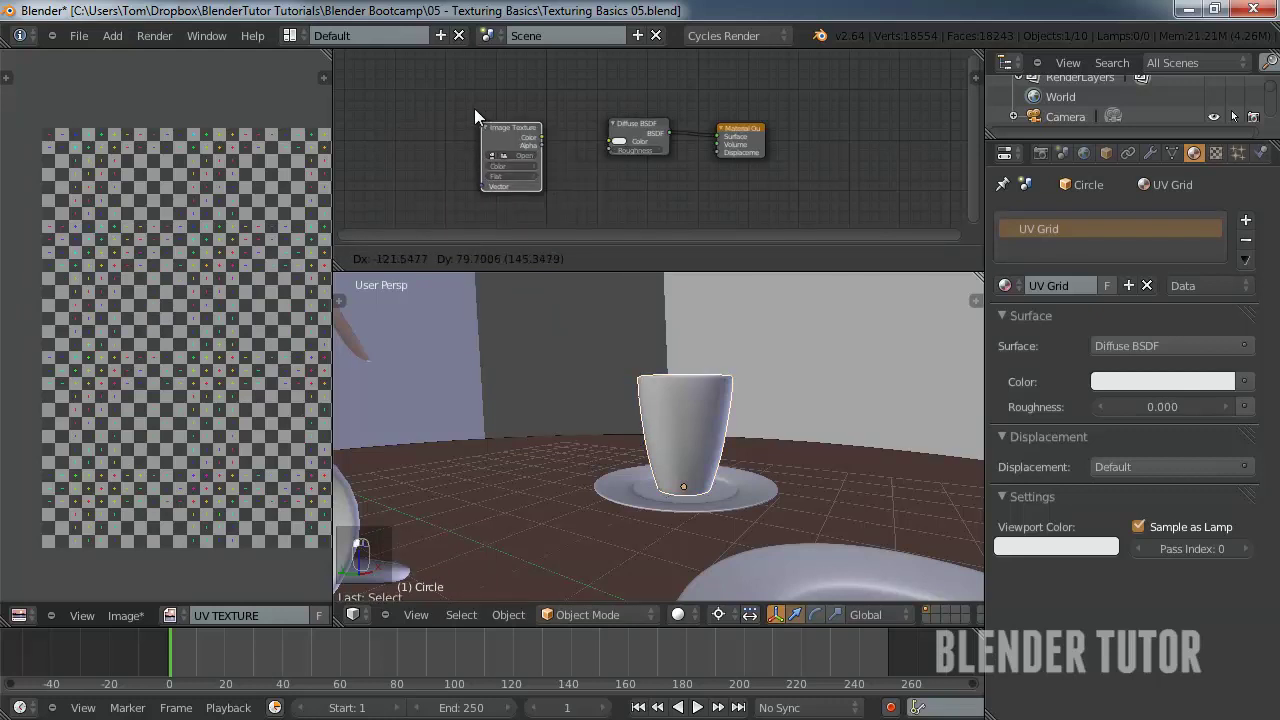
left_click(505, 135)
- Connect the Image Texture's Color output to the Diffuse BSDF's Color input and assign the UV TEXTURE image to it
scroll(523, 128, "up", 3)
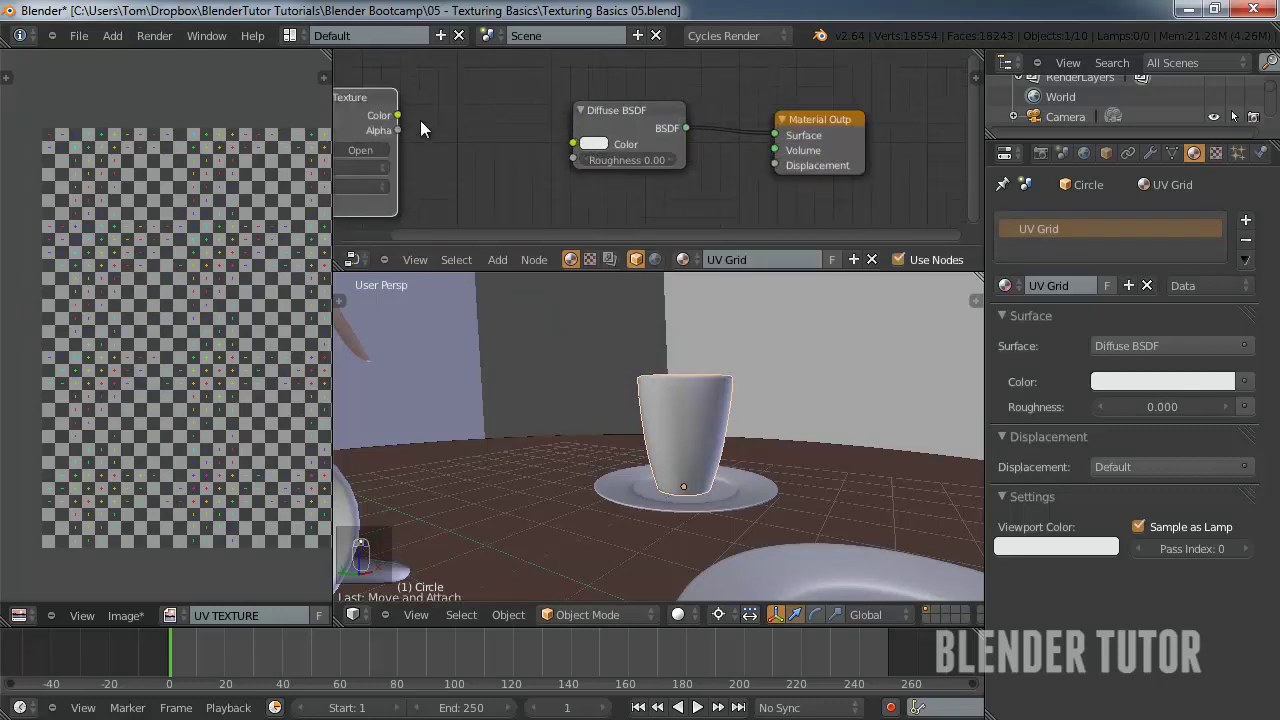
left_click_drag(397, 116, 573, 143)
middle_click_drag(377, 168, 641, 168)
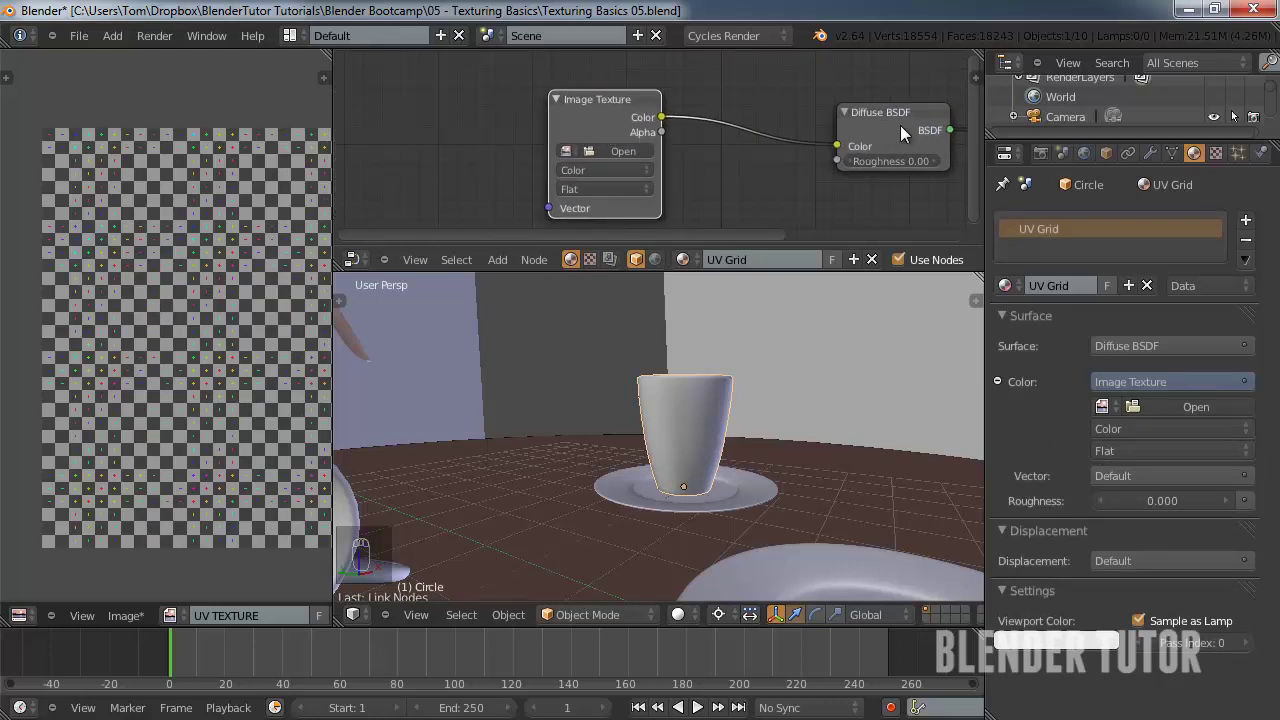
left_click(566, 151)
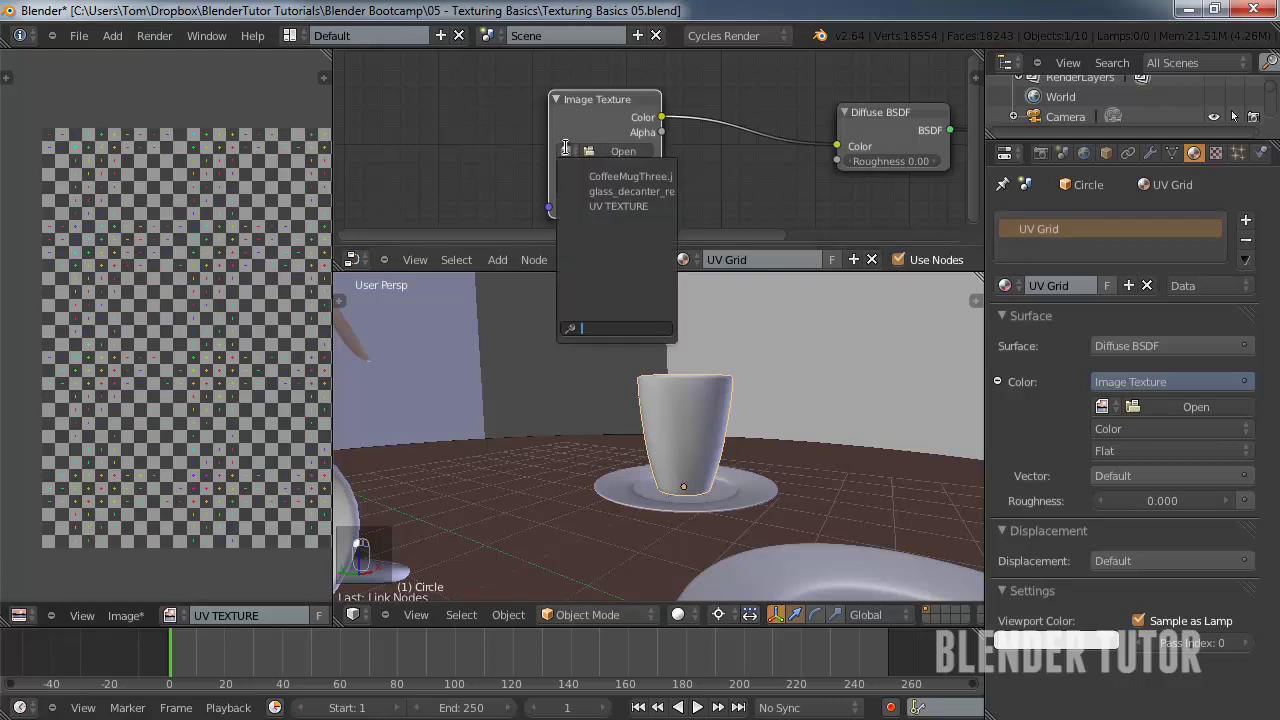
left_click(622, 205)
scroll(712, 169, "down", 2)
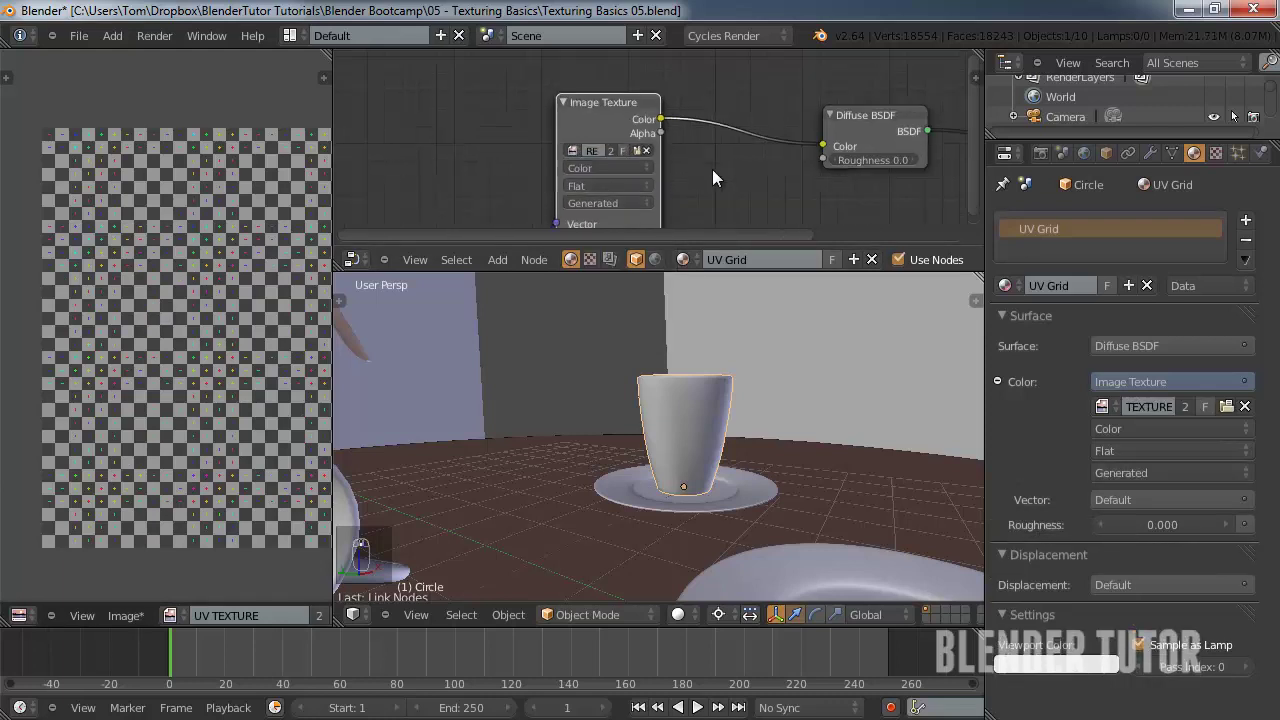
- Preview the cup's UV Grid material in Rendered viewport shading from several angles, and return to Solid shading
left_click(680, 614)
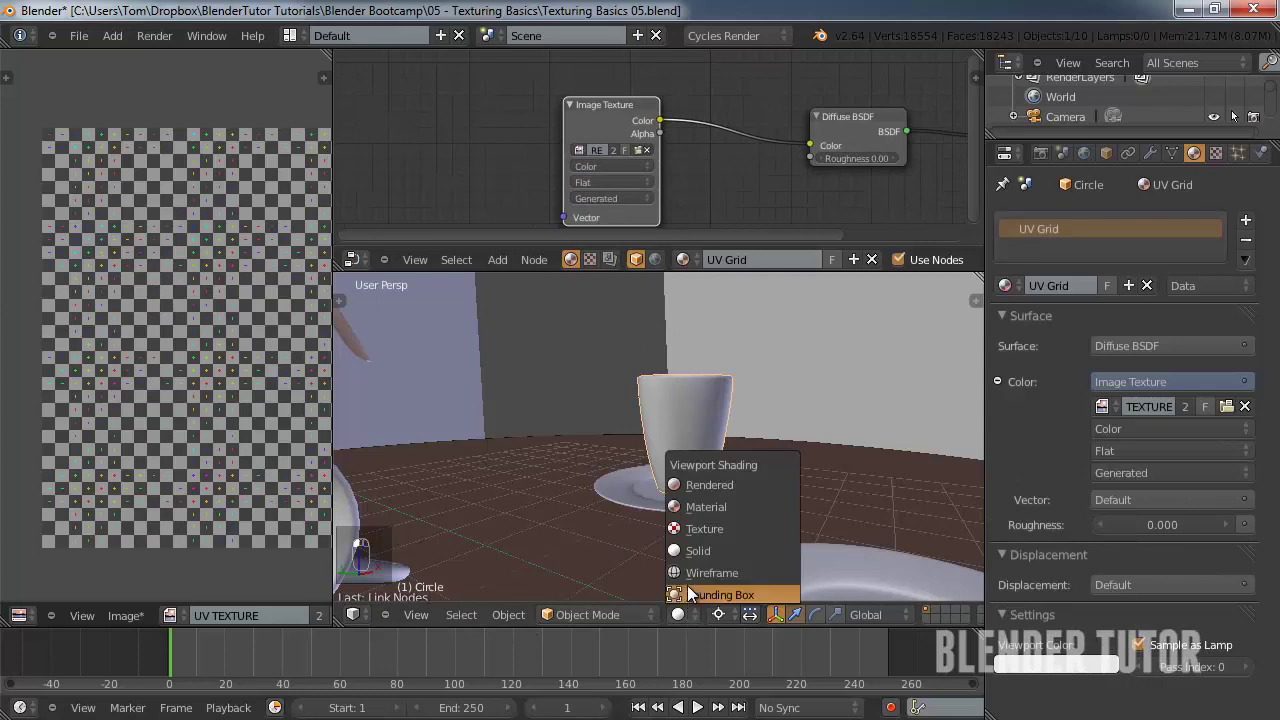
left_click(705, 480)
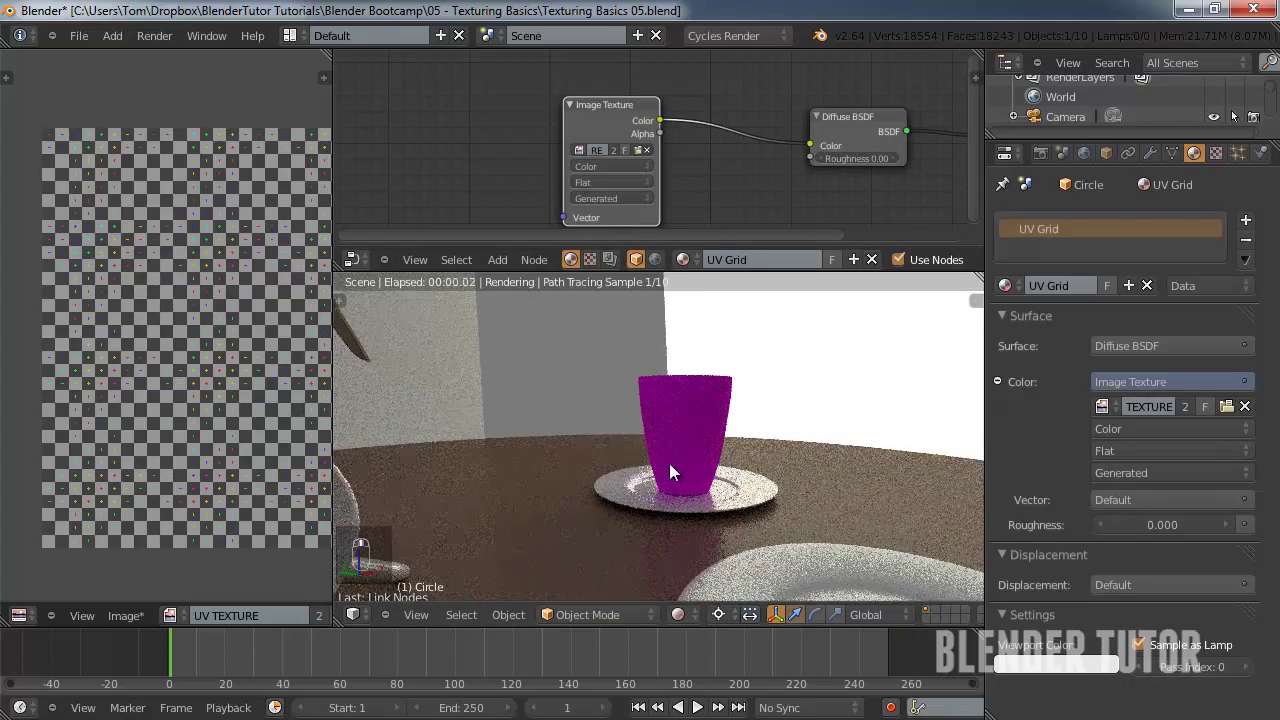
middle_click_drag(669, 463, 682, 417)
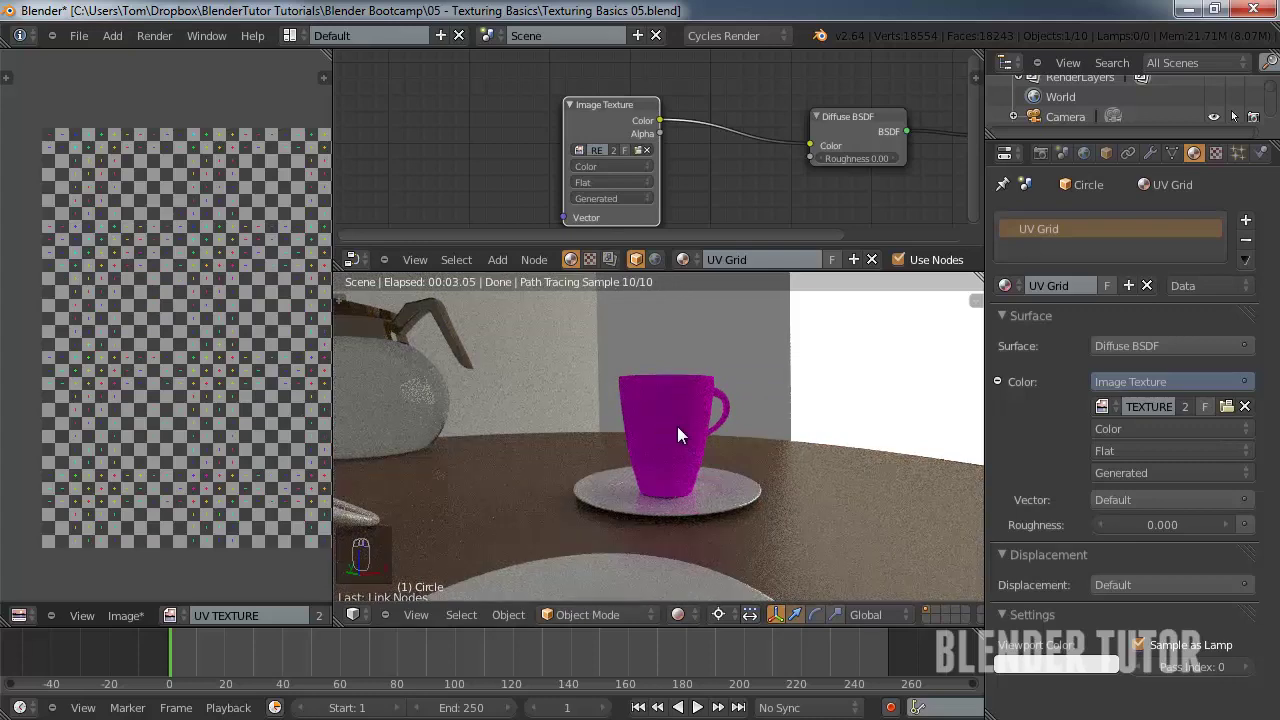
scroll(656, 440, "up", 3)
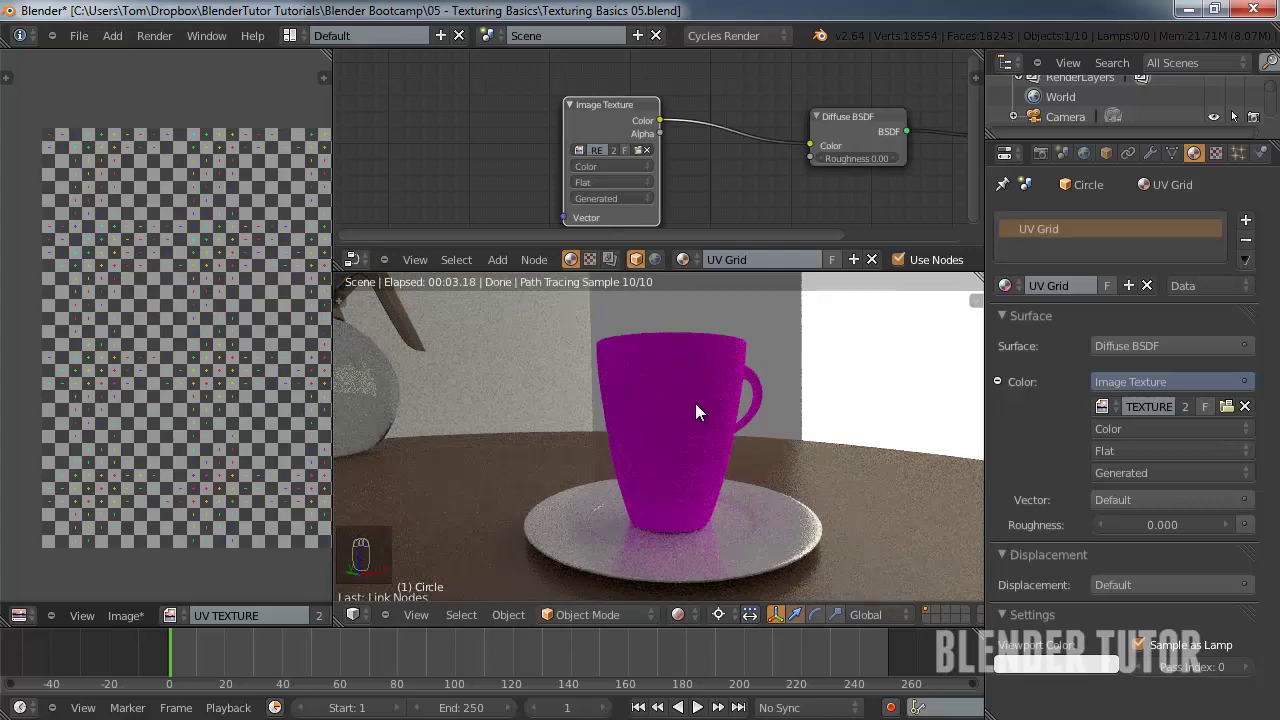
middle_click_drag(695, 413, 637, 405)
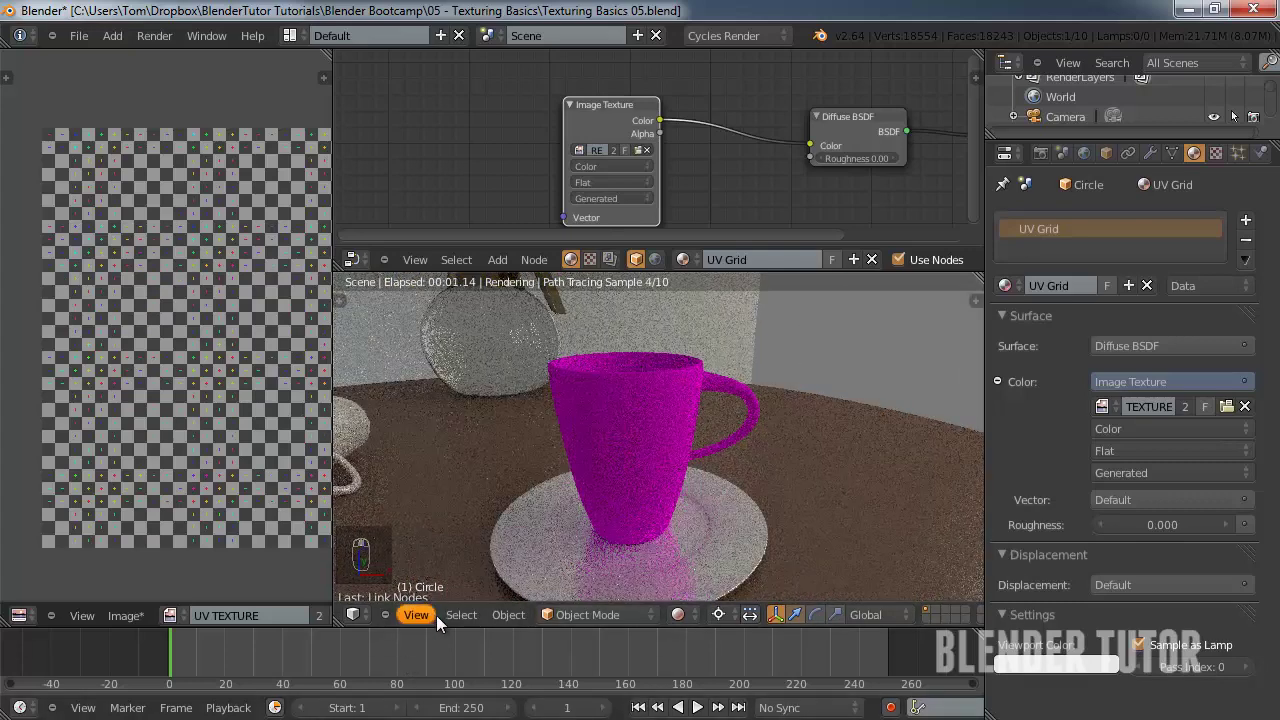
left_click(684, 616)
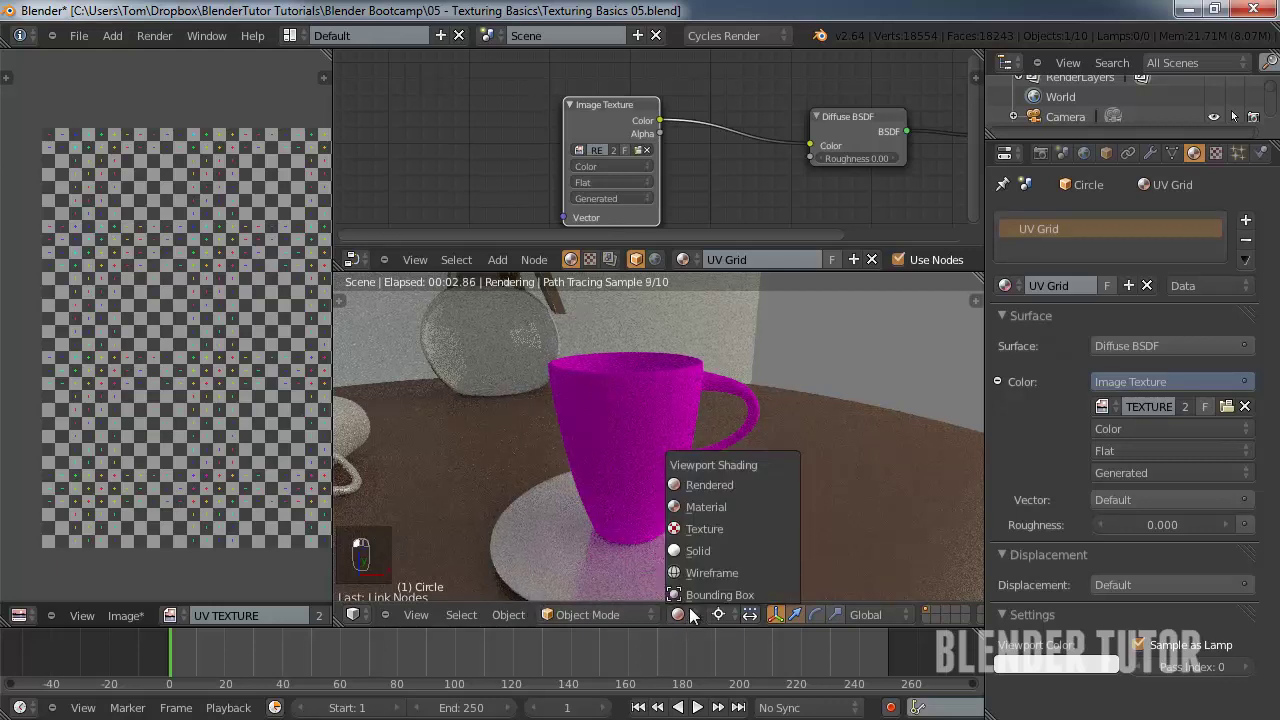
left_click(707, 547)
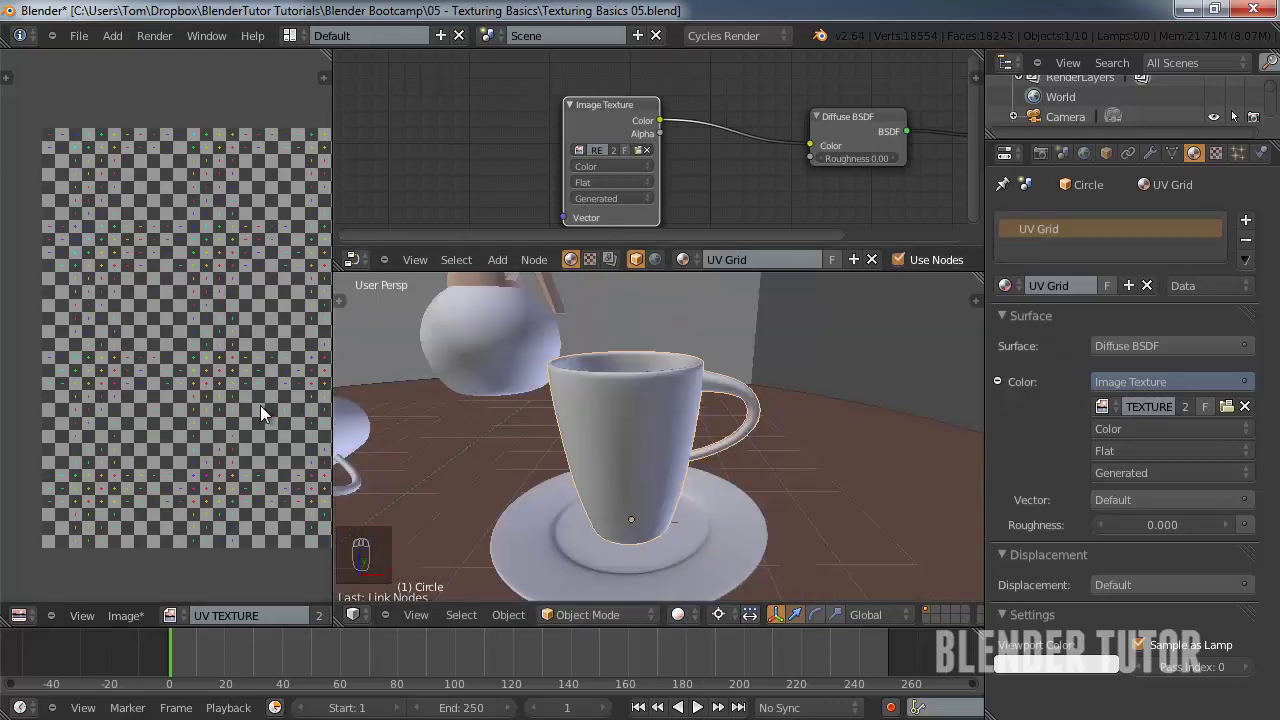
- Save the UV TEXTURE image as uv grid.png in the Textures folder of 05 - Texturing Basics
left_click(135, 617)
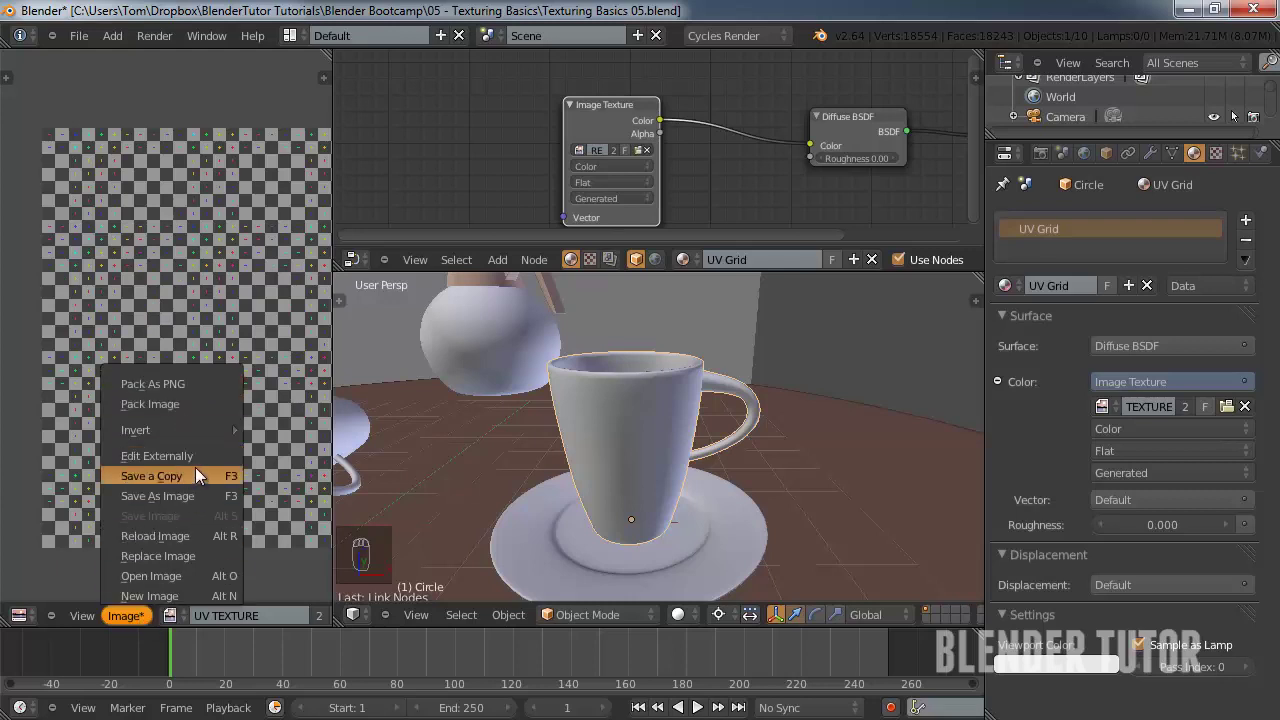
left_click(190, 497)
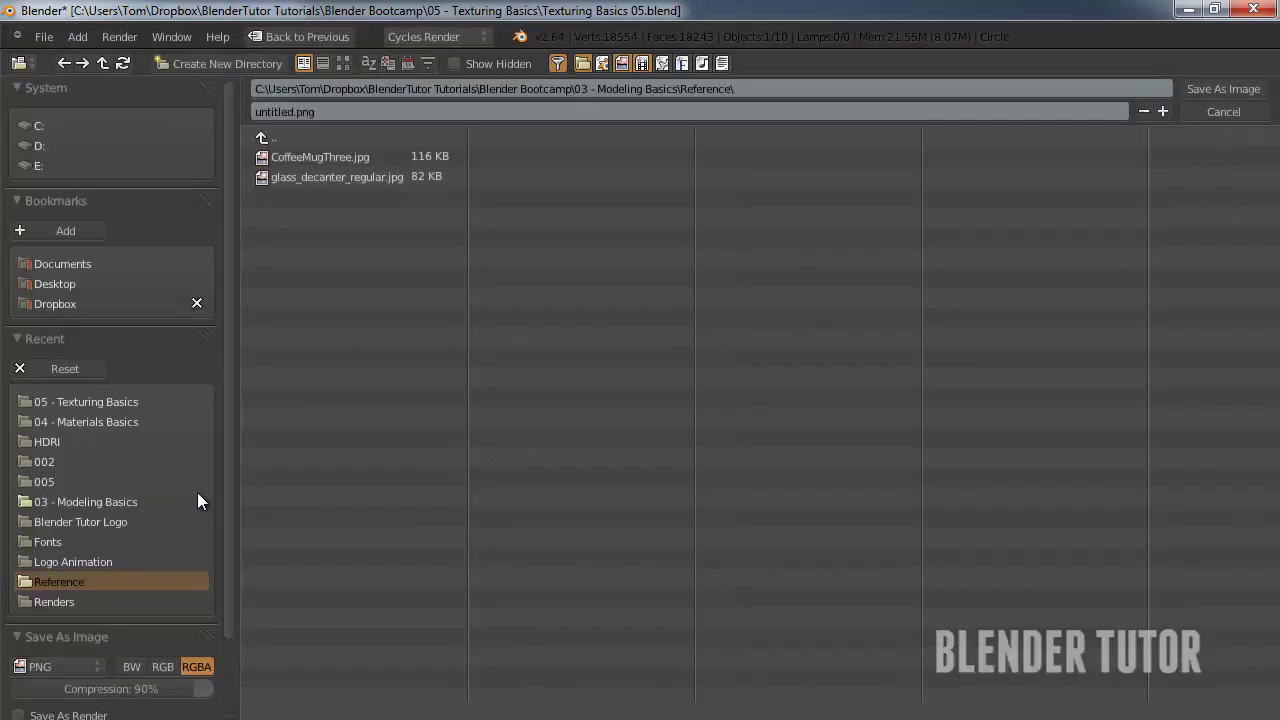
left_click(288, 137)
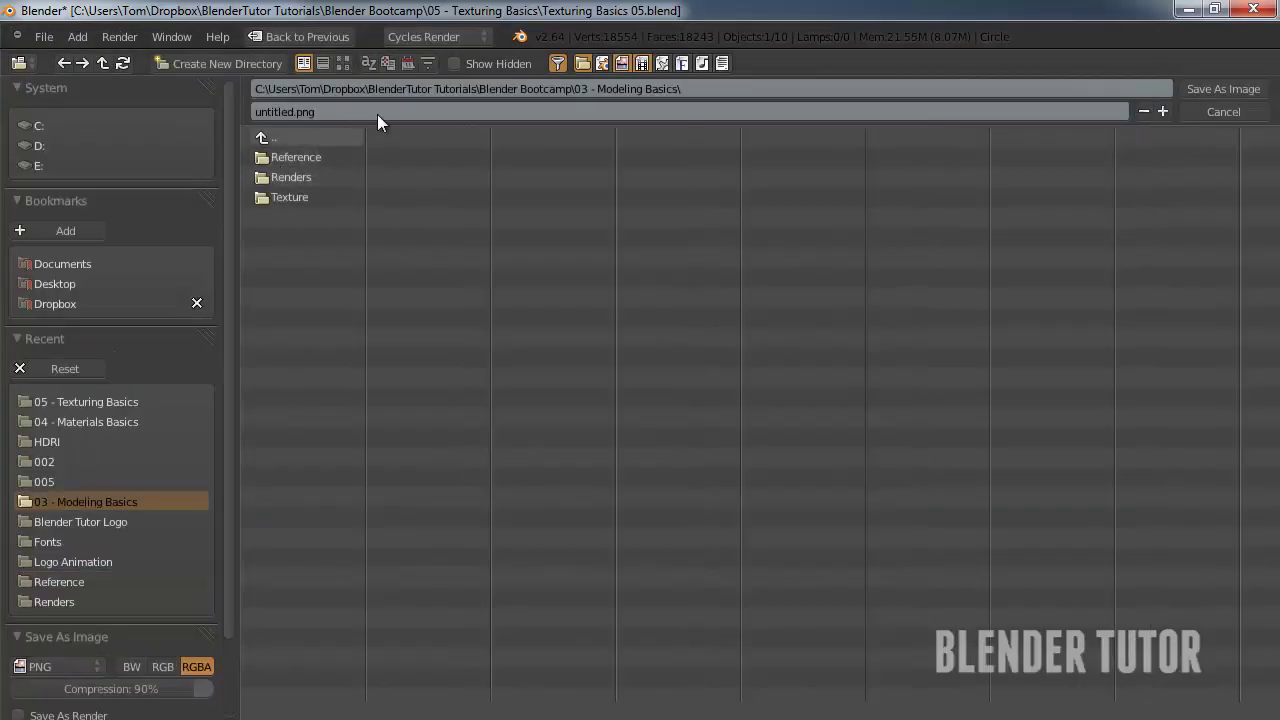
left_click(312, 139)
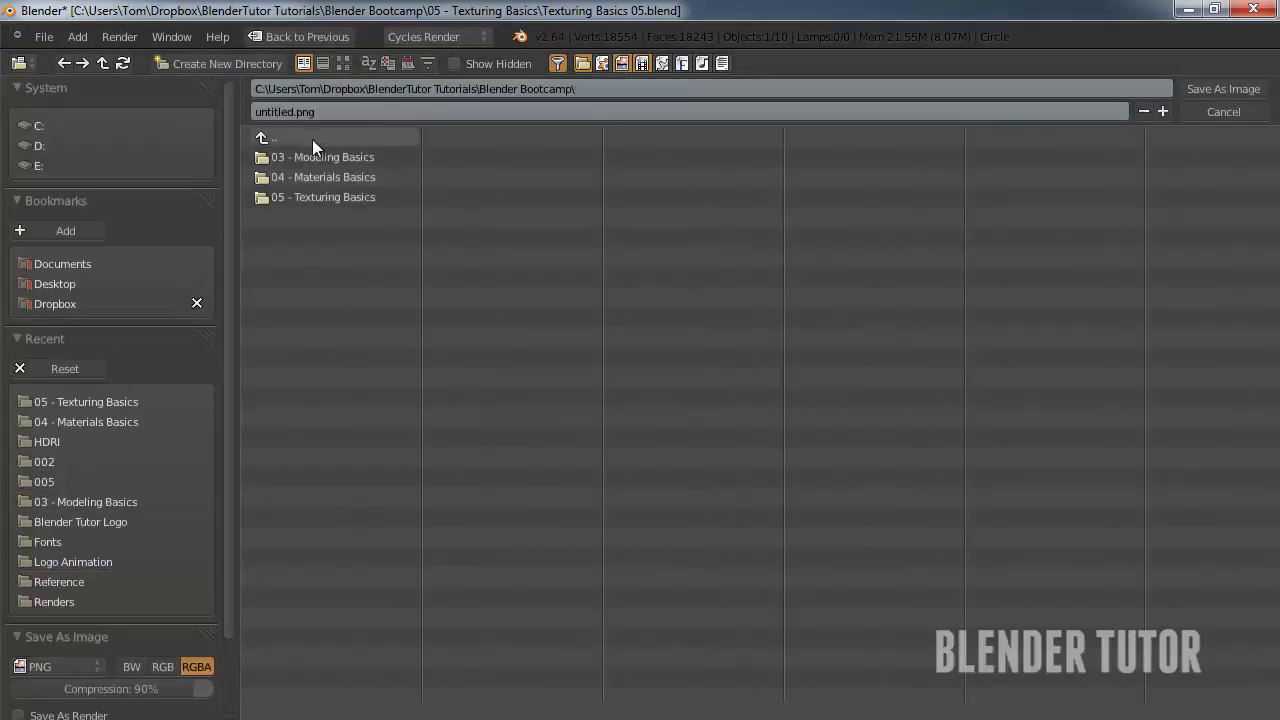
left_click(327, 199)
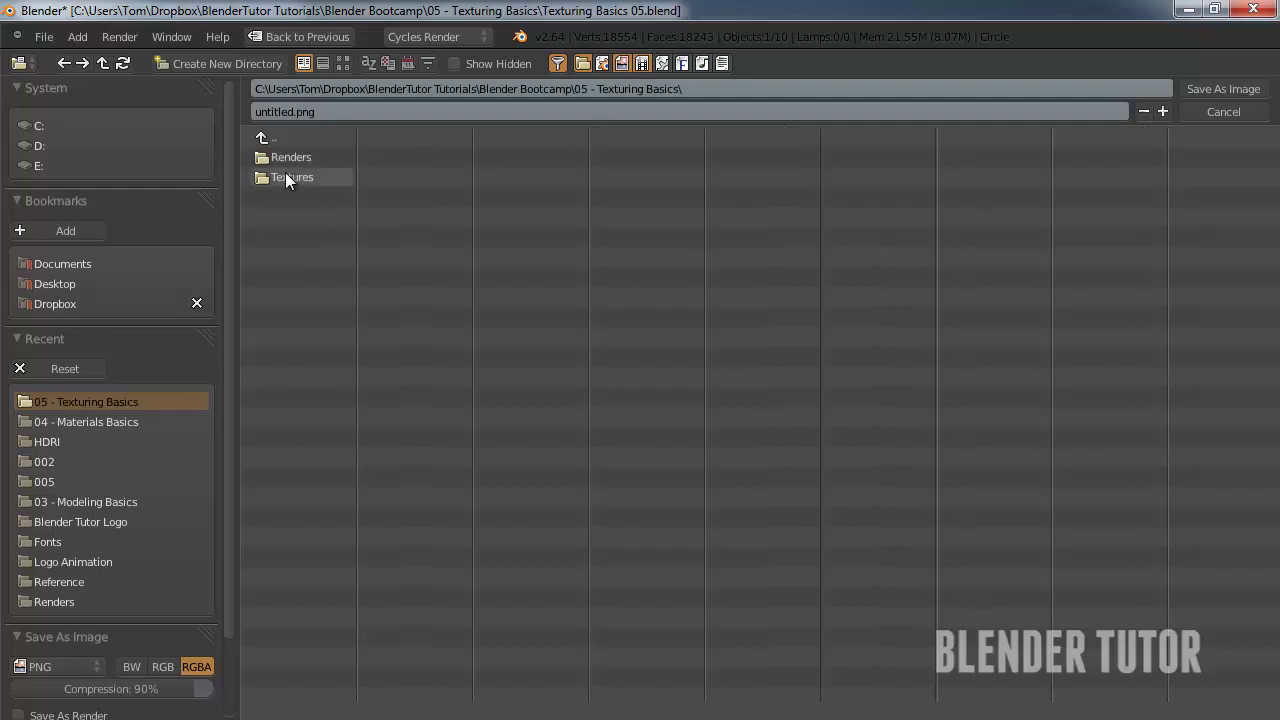
left_click(290, 177)
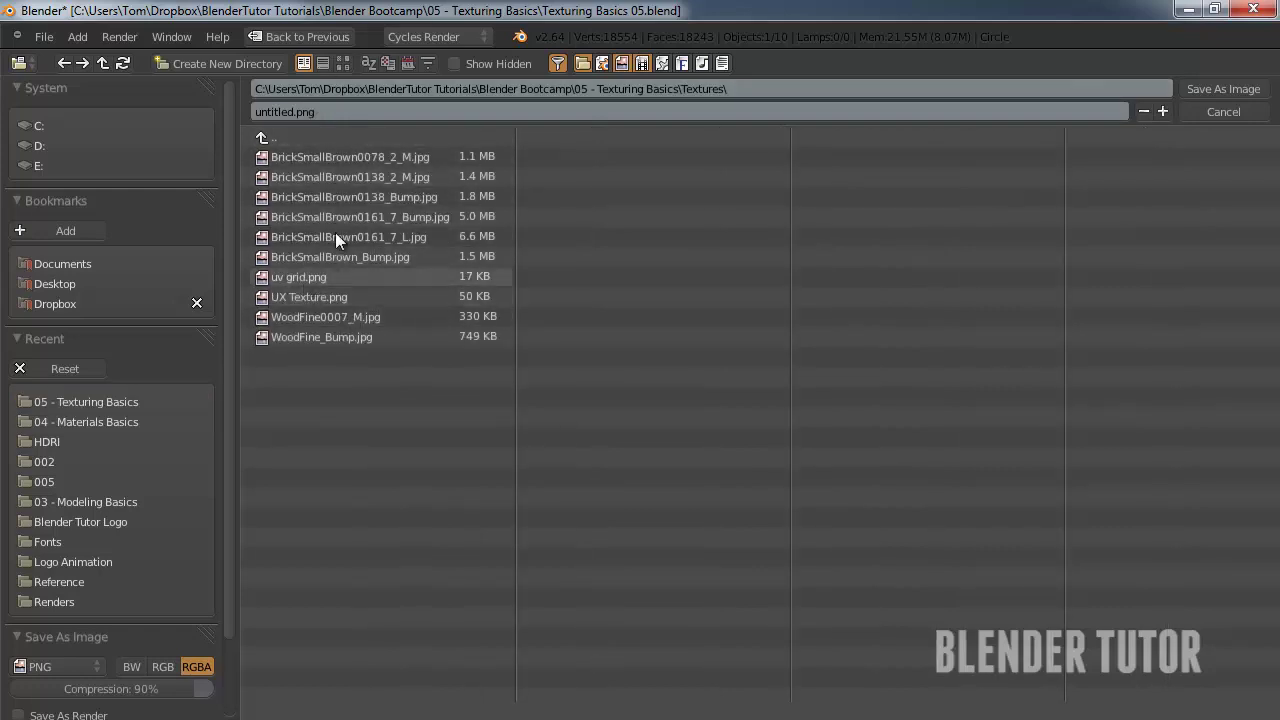
left_click(292, 276)
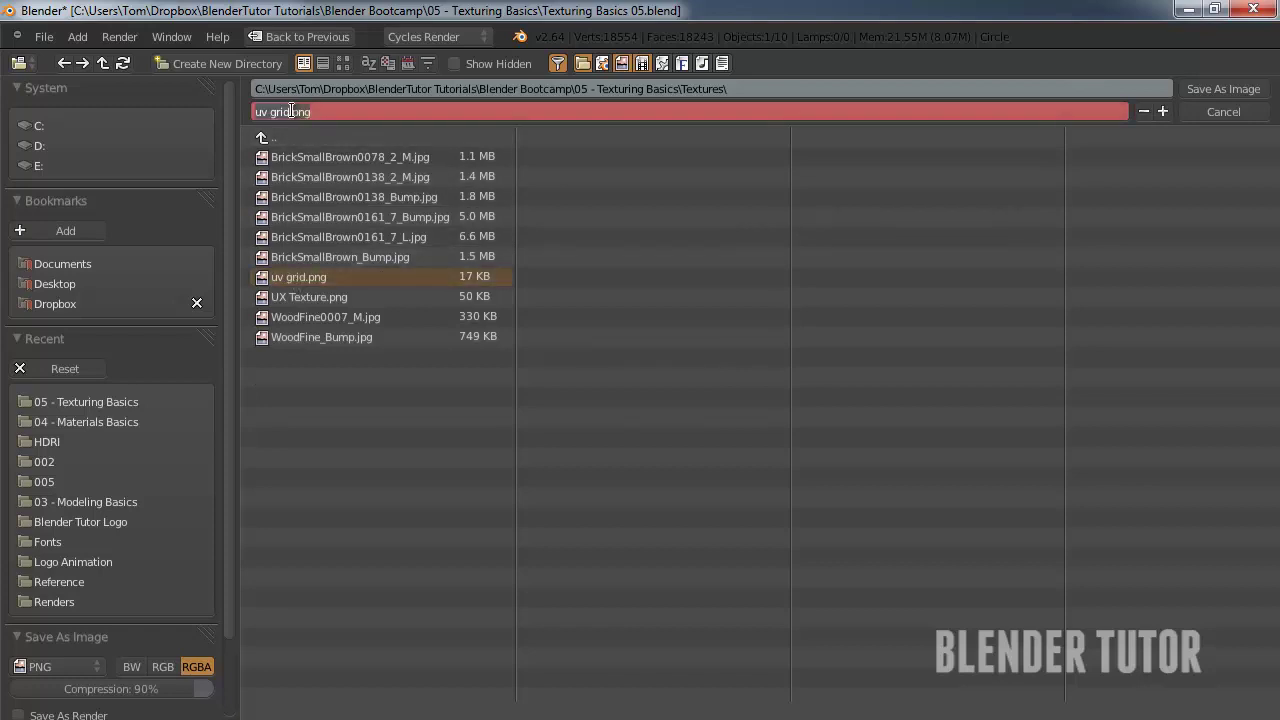
left_click(291, 112)
left_click(1250, 93)
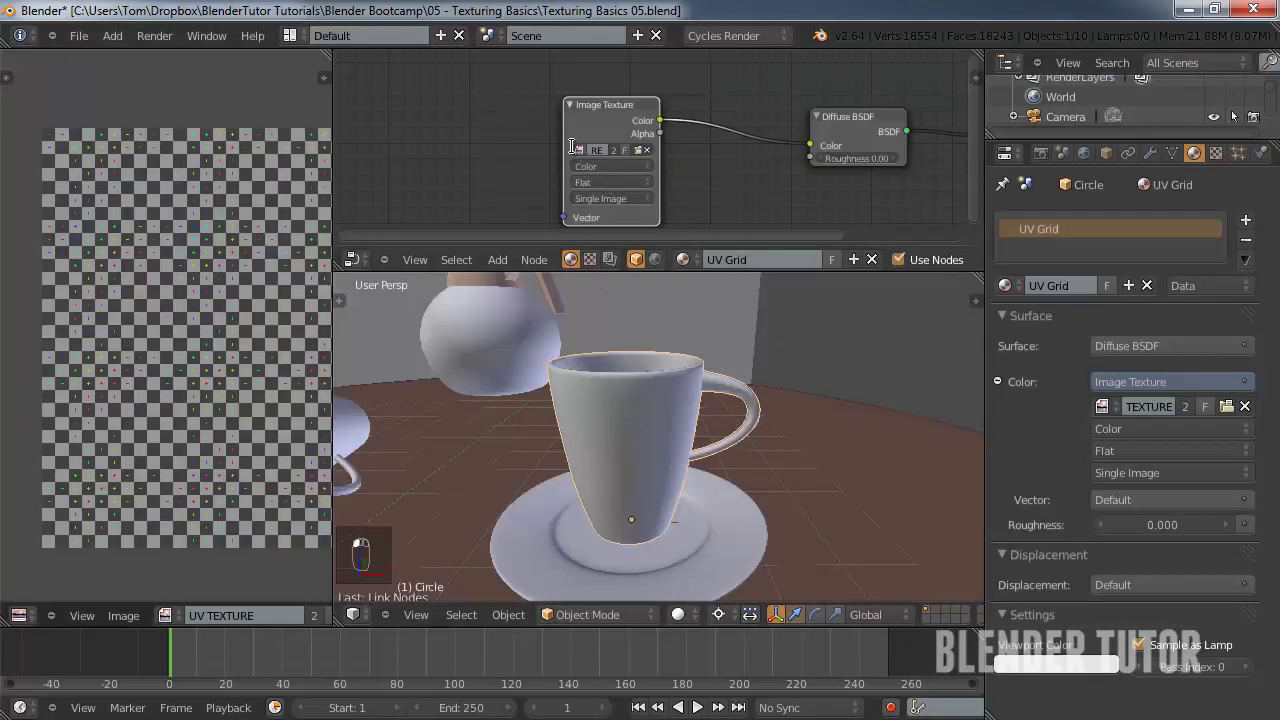
- Pack the UV TEXTURE image into the blend file
left_click(579, 150)
left_click(120, 614)
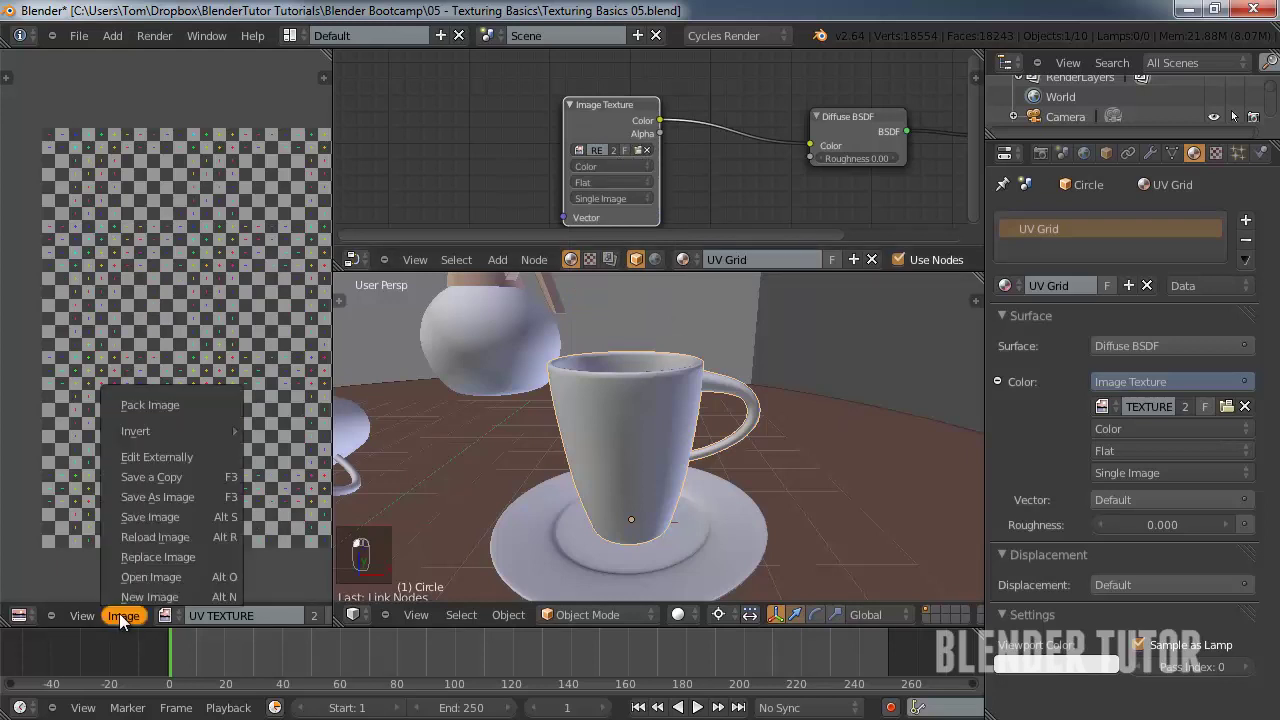
left_click(187, 404)
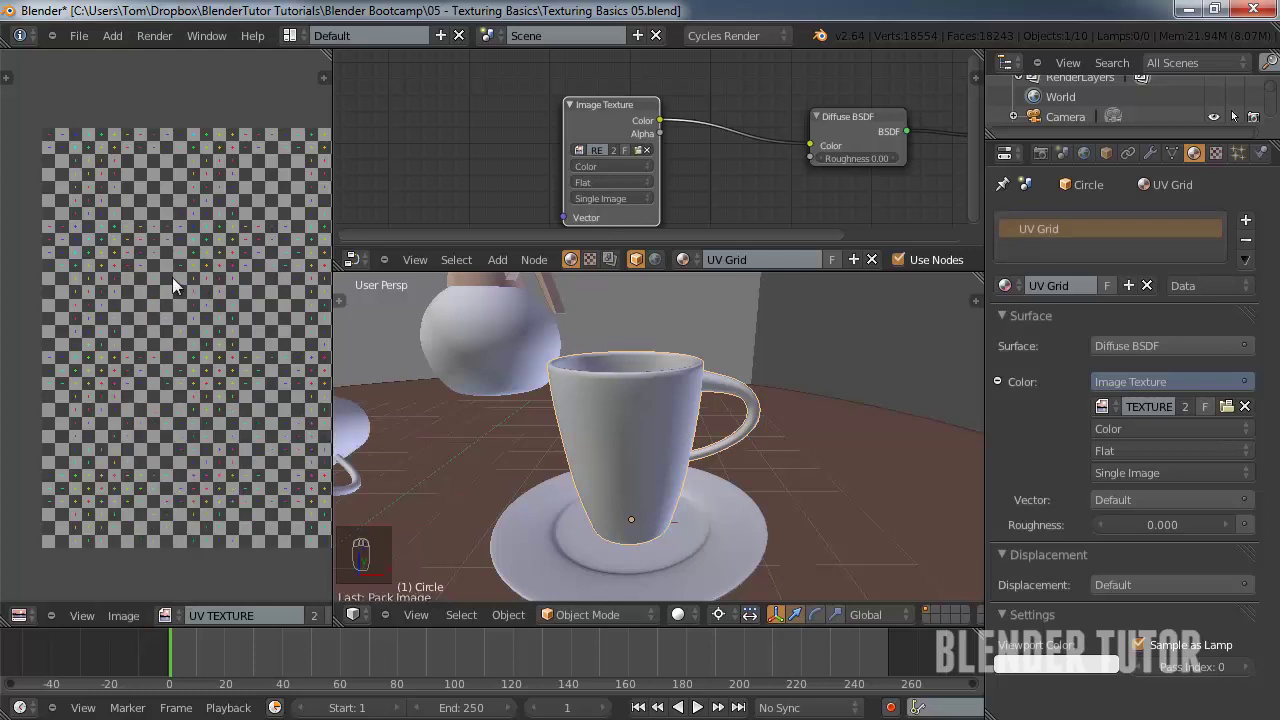
scroll(168, 302, "up", 3)
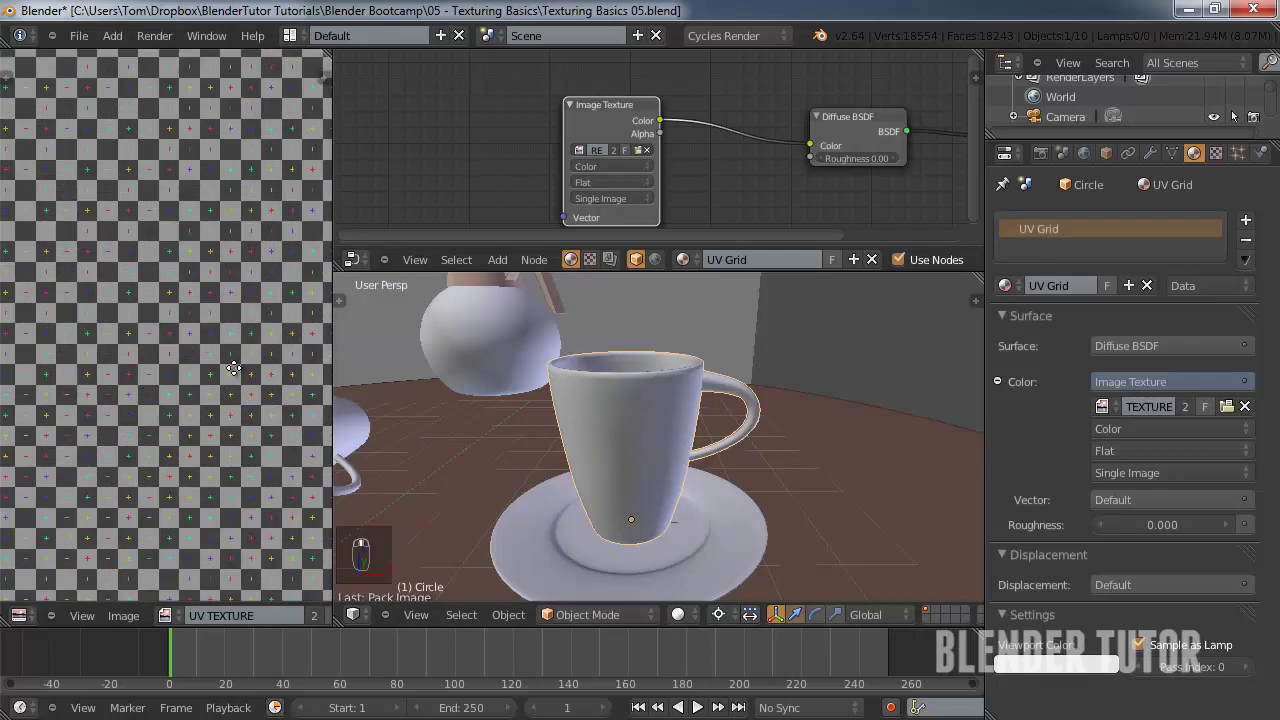
middle_click_drag(233, 368, 203, 364)
- Enlarge the 3D view, preview the cup's grid texture in Rendered shading from several angles, and return to Solid shading
left_click_drag(565, 272, 565, 176)
left_click(678, 614)
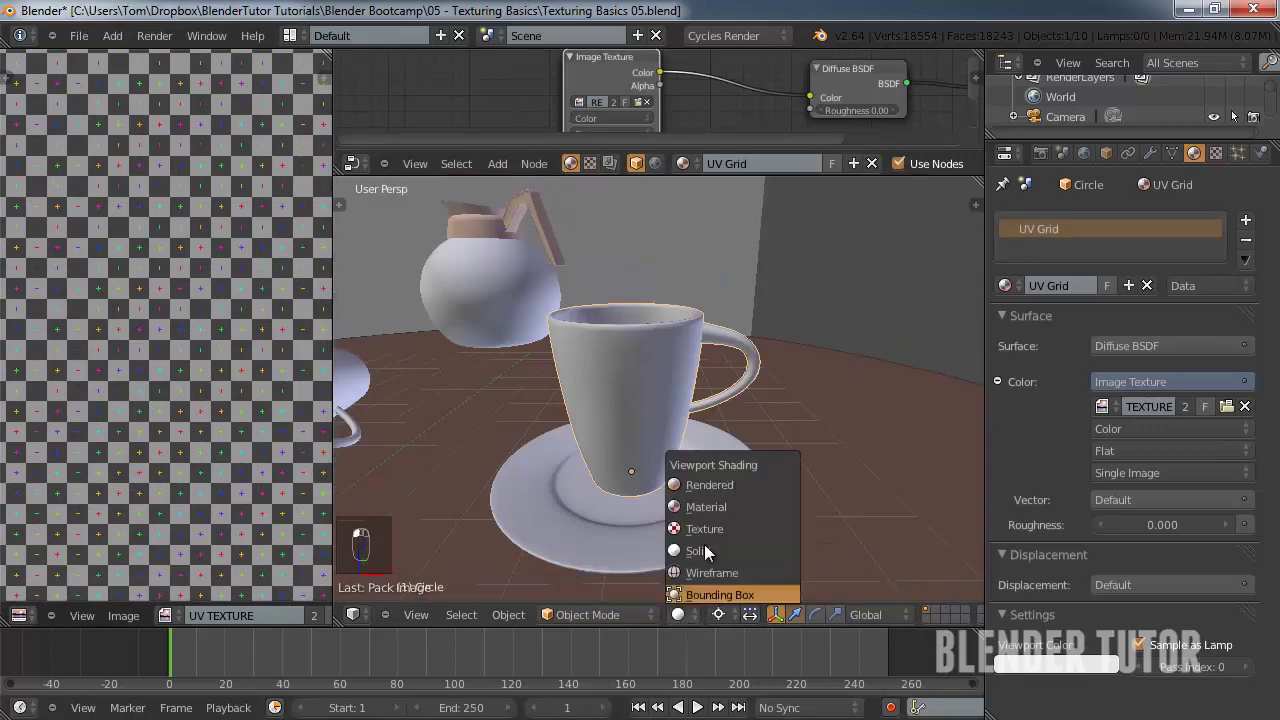
left_click(709, 484)
middle_click_drag(598, 464, 632, 428)
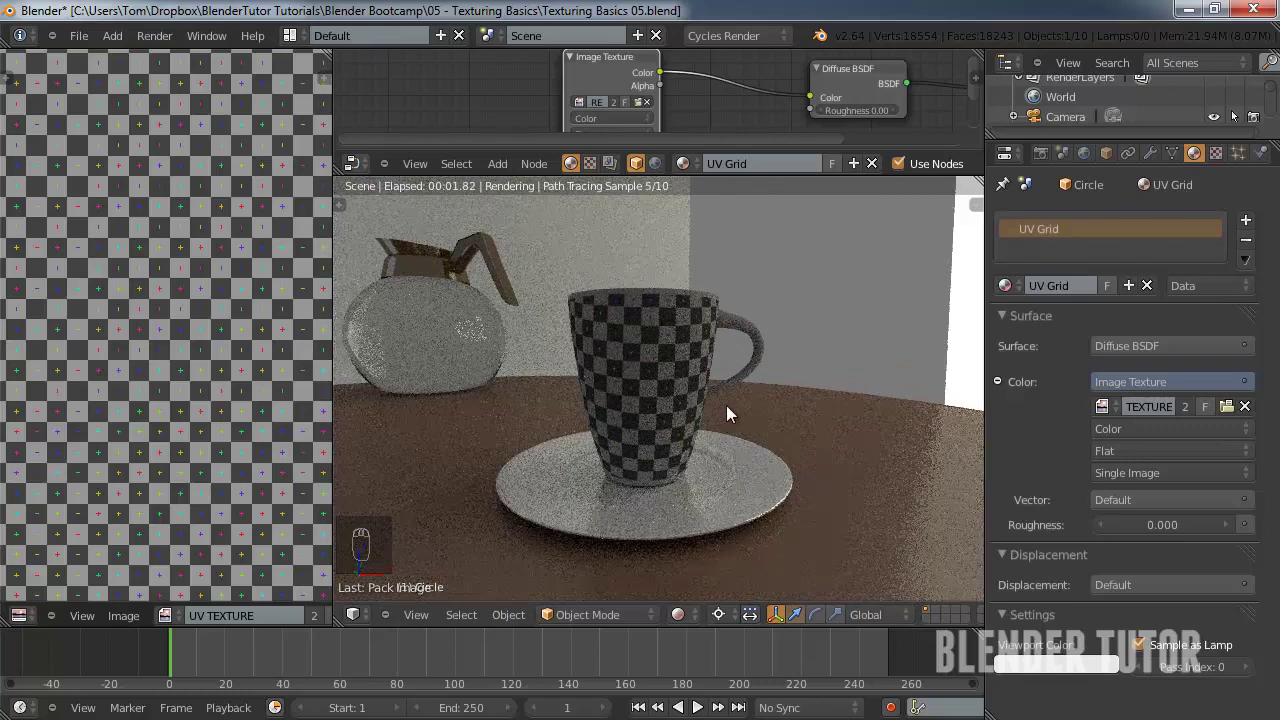
middle_click_drag(726, 405, 607, 407)
scroll(608, 415, "up", 3)
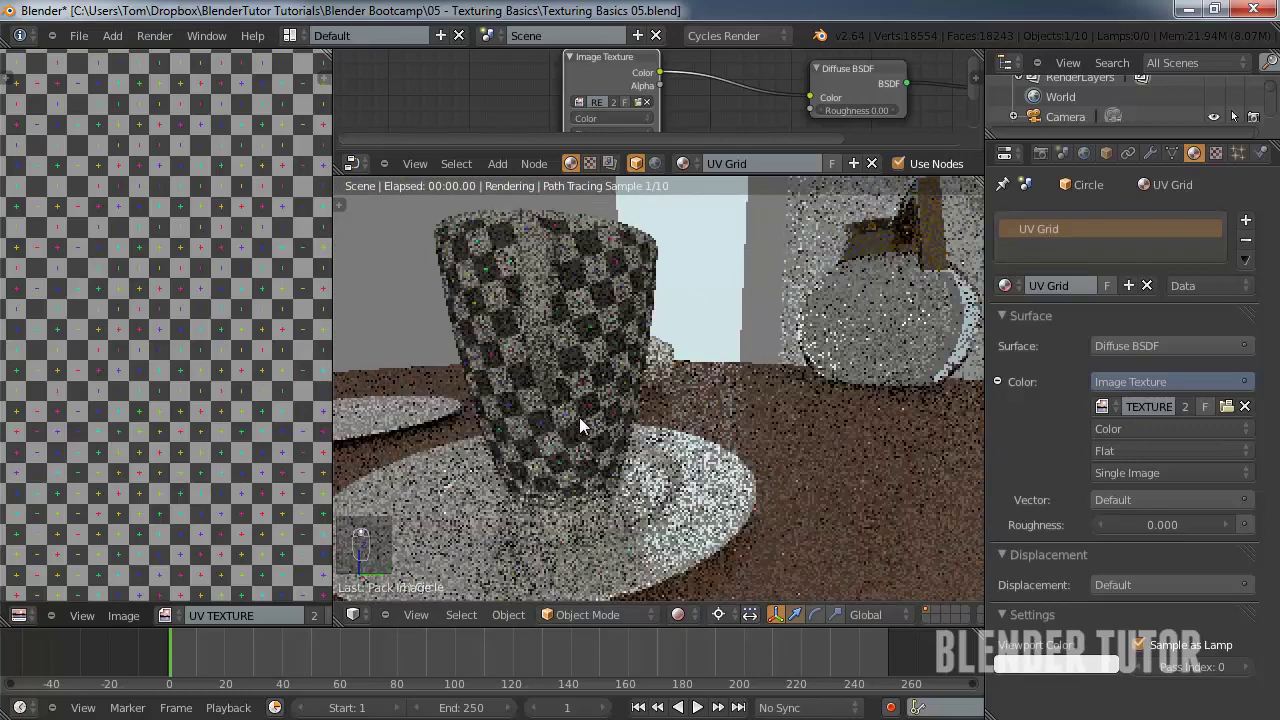
middle_click_drag(526, 337, 505, 600)
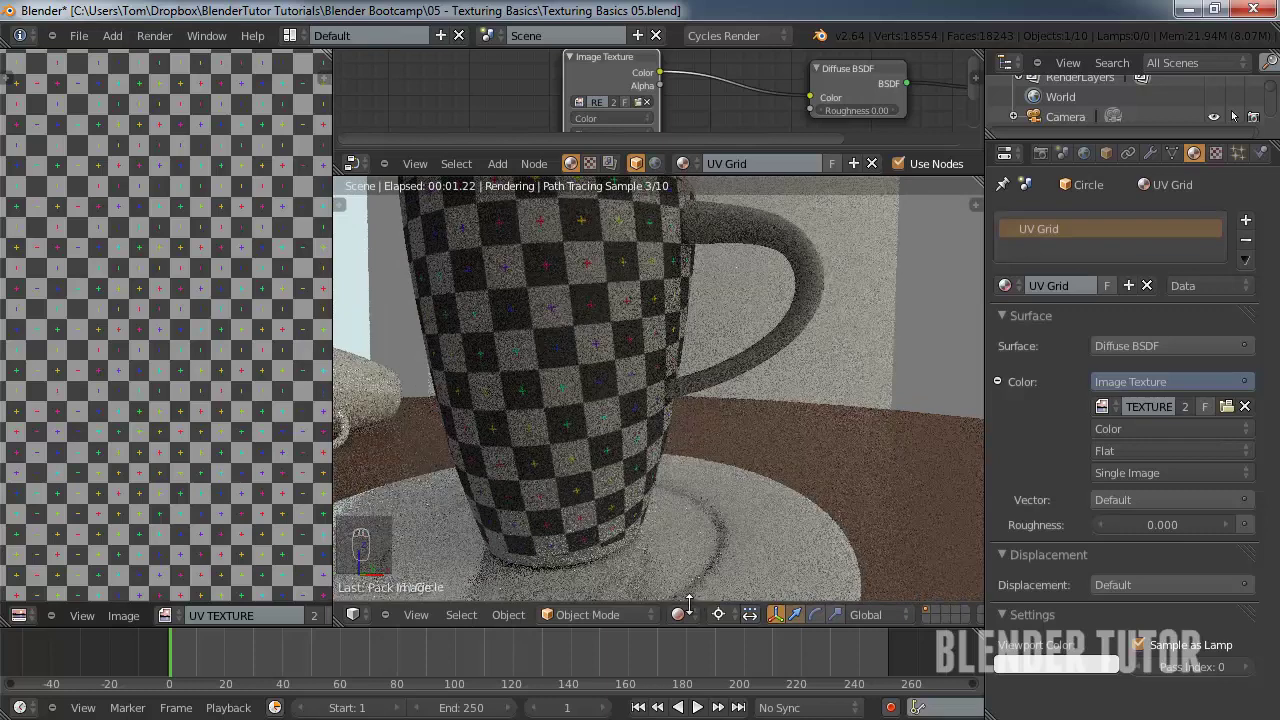
left_click(686, 613)
left_click(697, 551)
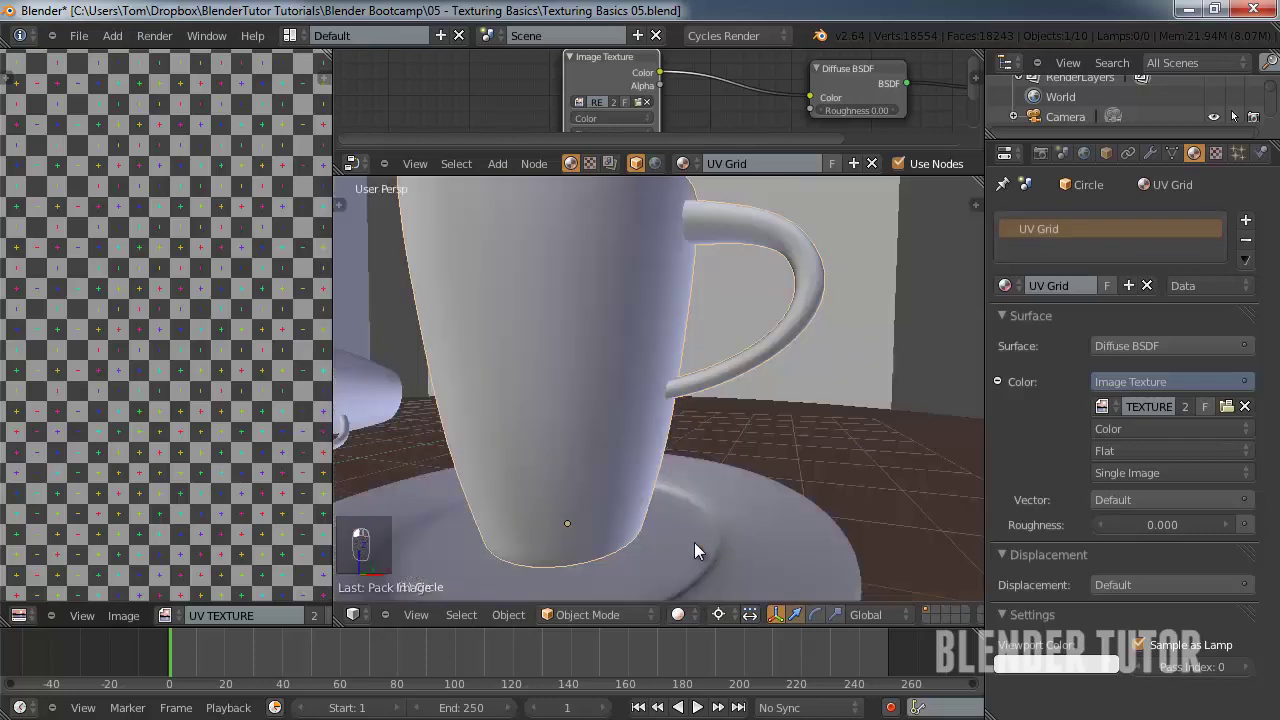
- In the front orthographic view, unwrap the cup's selected outer wall faces with Cylinder Projection
scroll(528, 450, "down", 3)
key("KP_1")
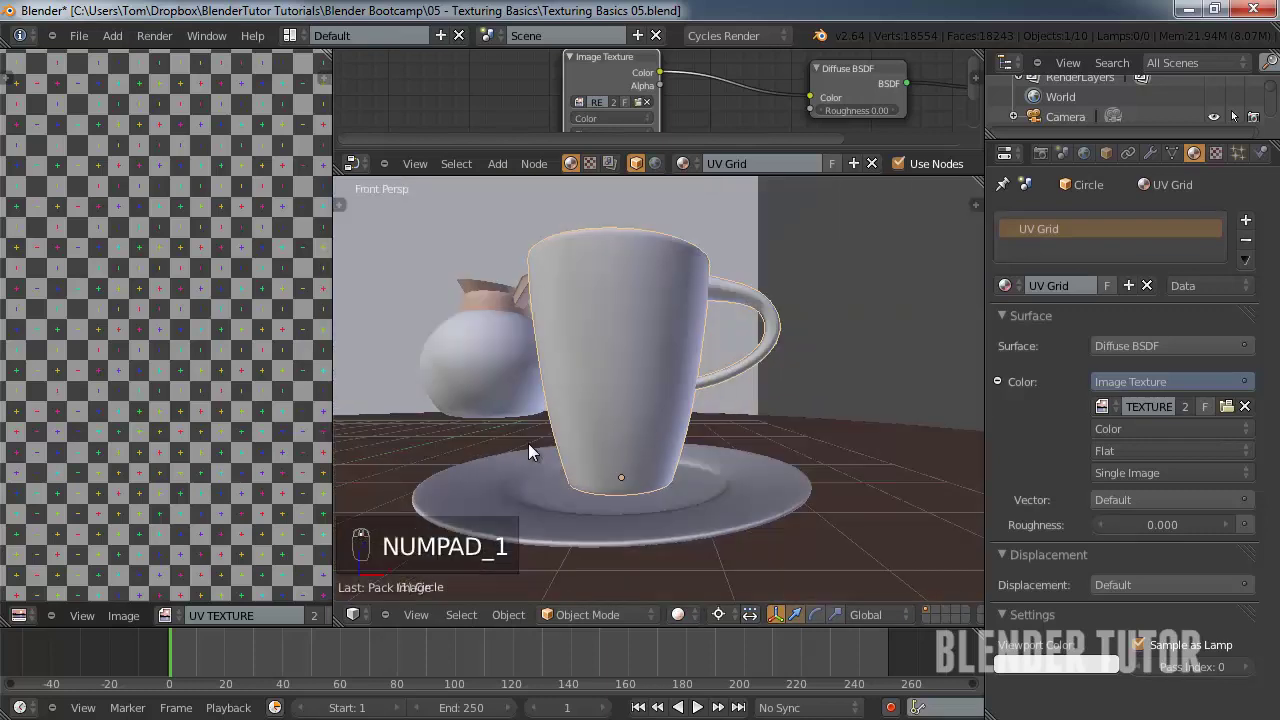
key("KP_5")
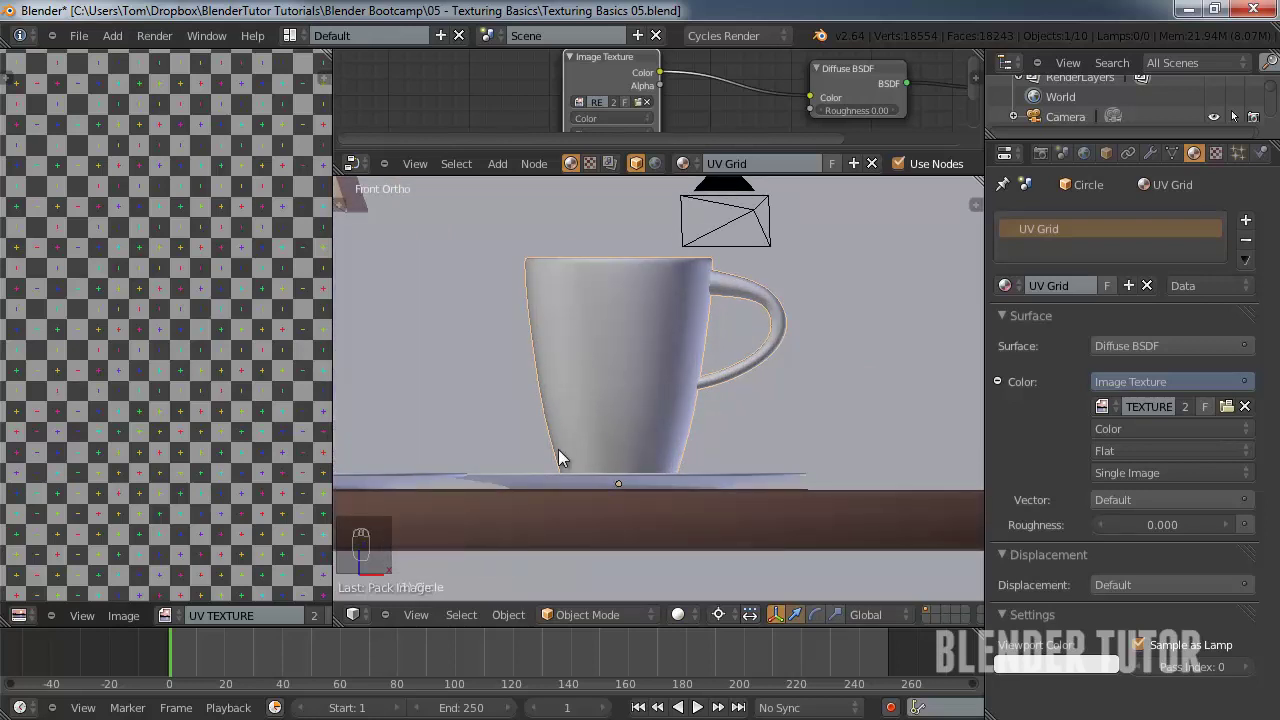
key("KP_5")
key("KP_5")
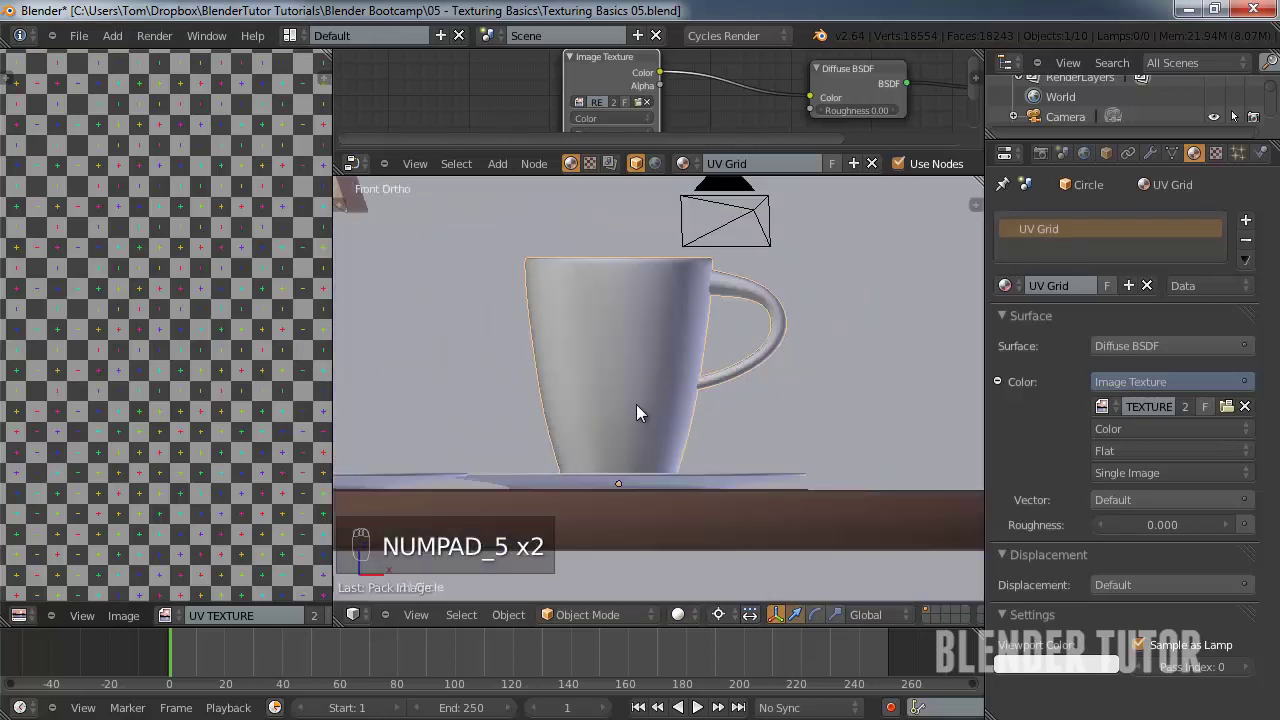
key("Tab")
scroll(632, 384, "down", 3)
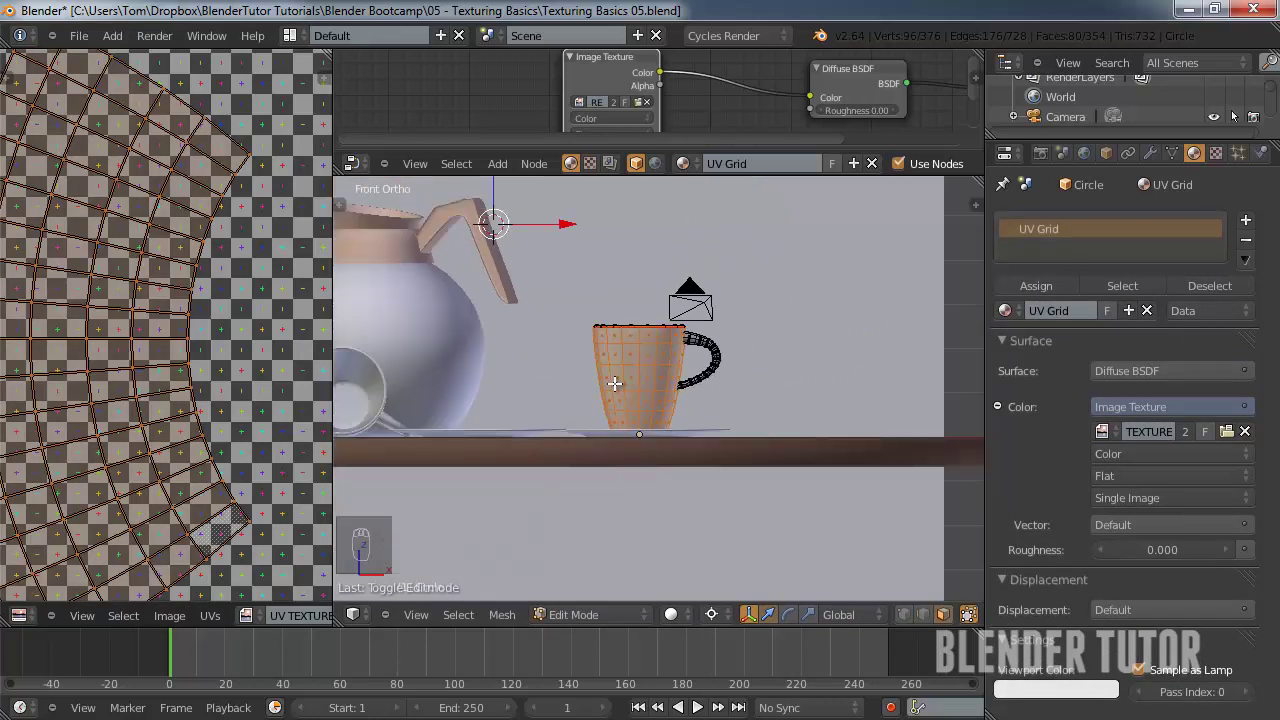
key("u")
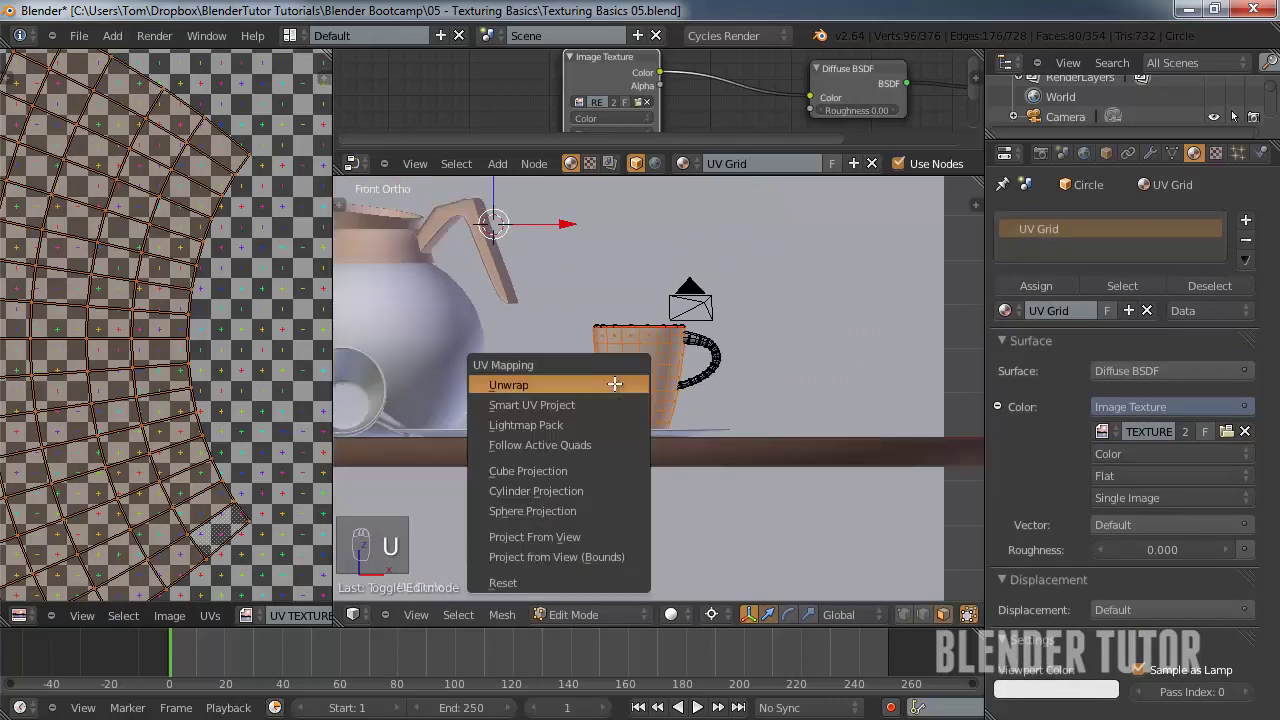
left_click(594, 491)
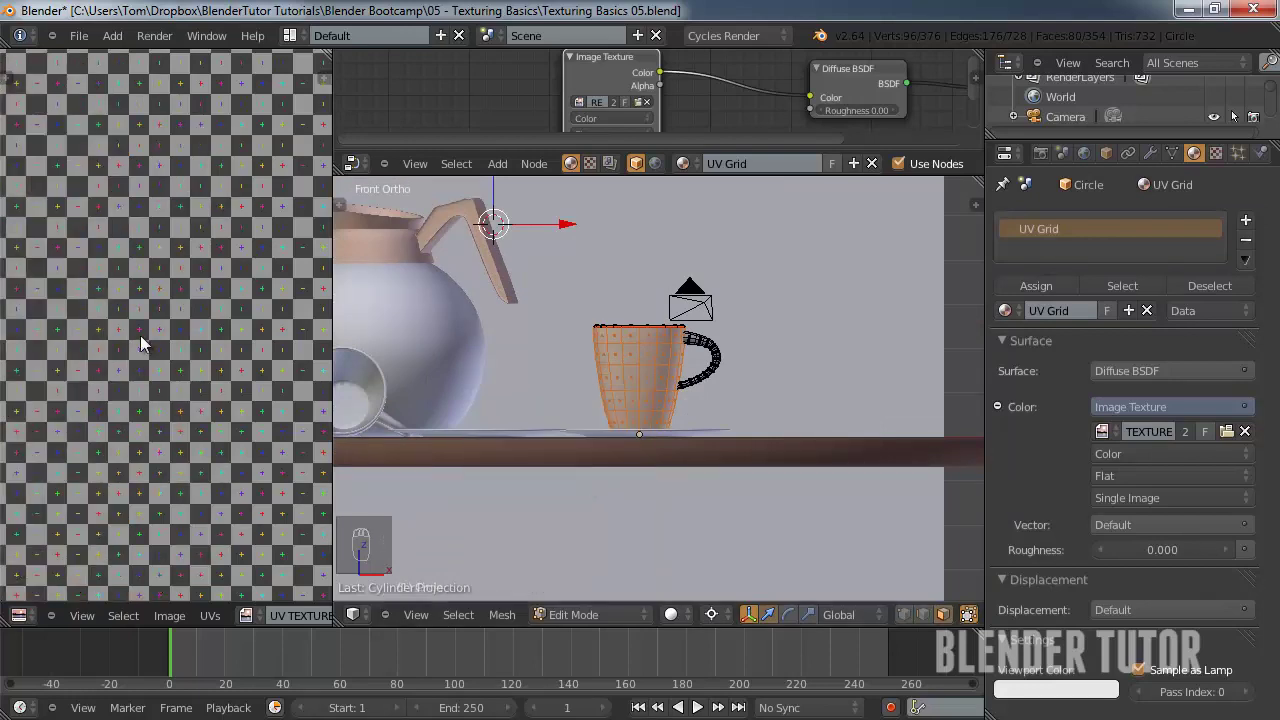
- Move the cup's projected UV island up so it is centred over the UV grid image
scroll(140, 335, "down", 4)
scroll(263, 427, "down", 2)
scroll(250, 417, "up", 4)
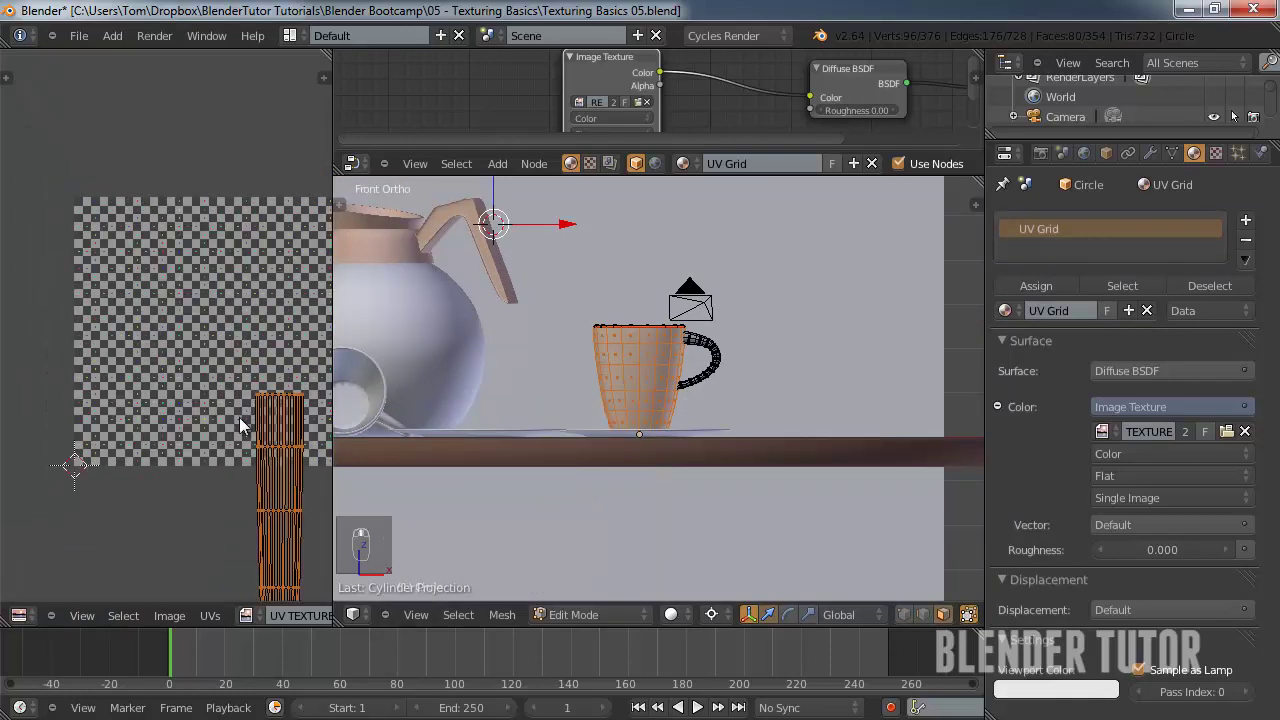
middle_click_drag(239, 417, 107, 388)
scroll(170, 444, "down", 2)
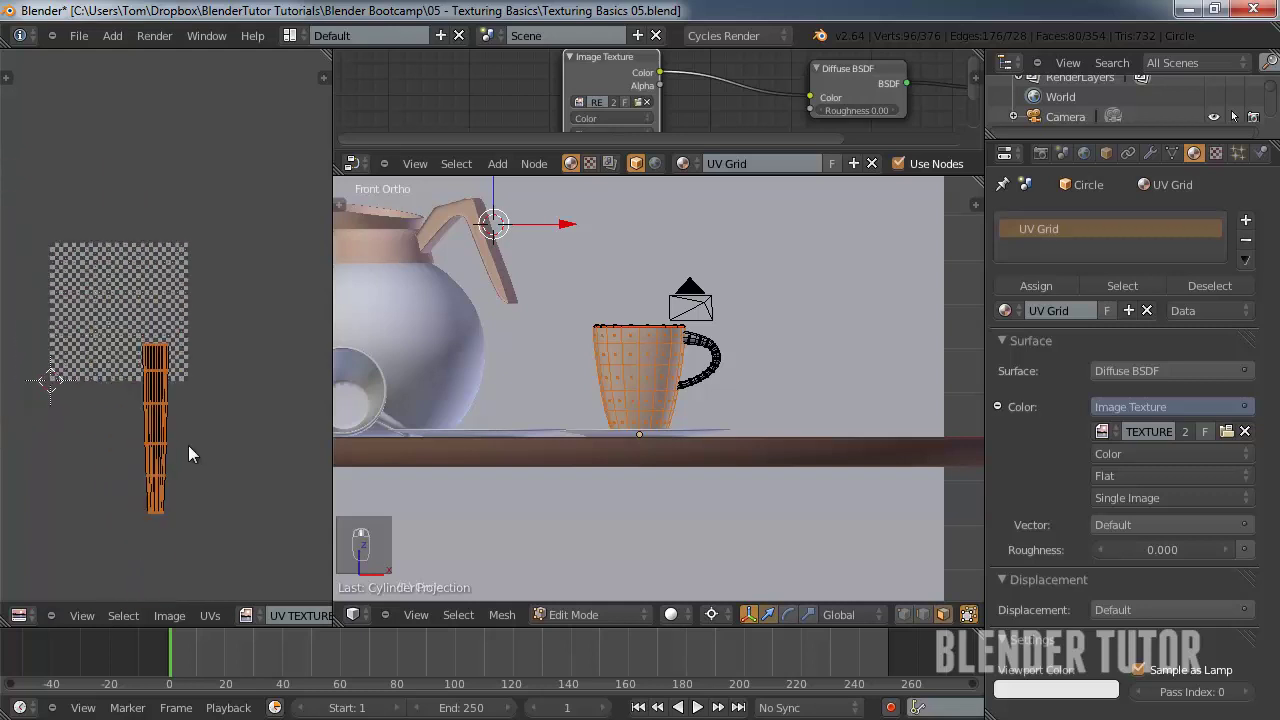
key("g")
left_click(166, 337)
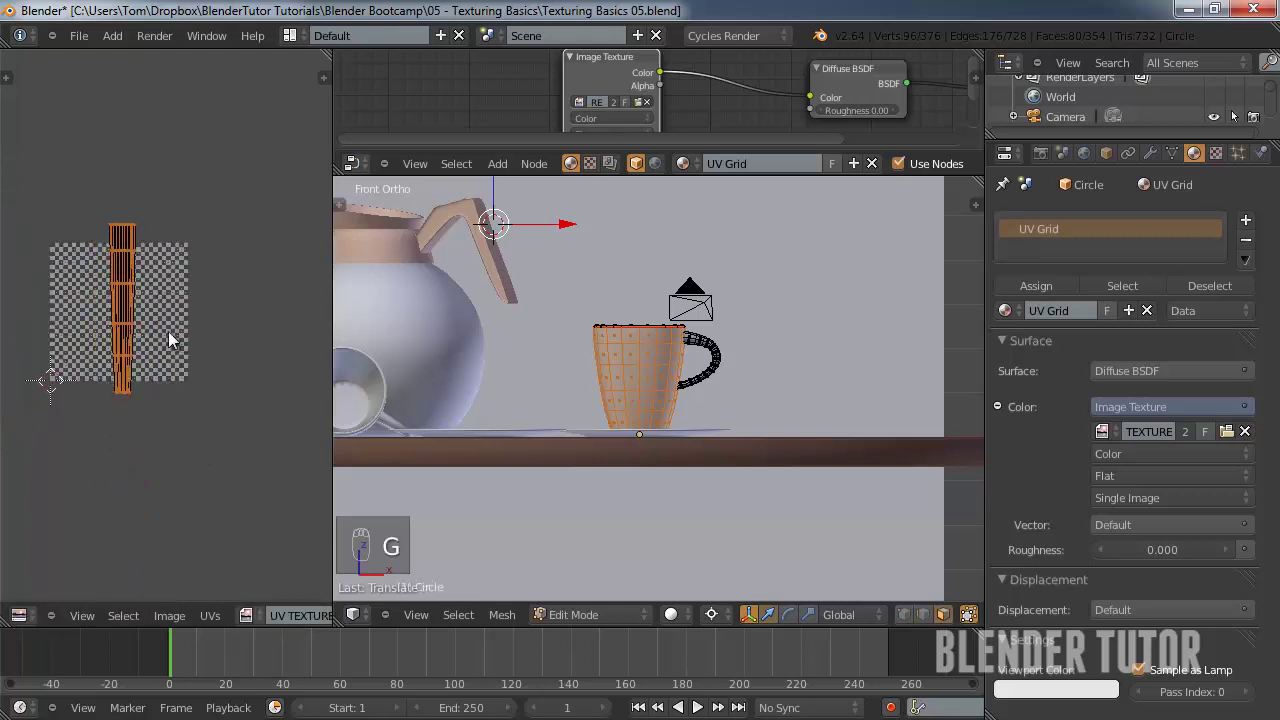
scroll(152, 319, "up", 4)
scroll(222, 348, "down", 1)
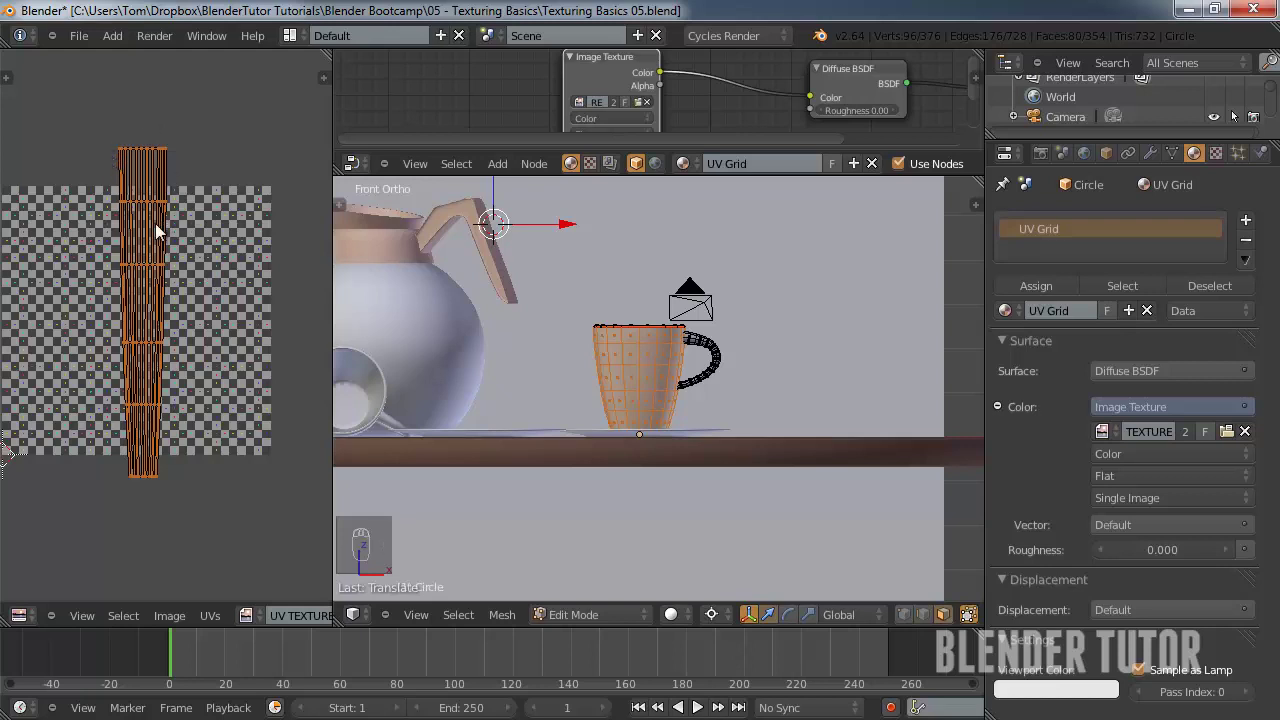
scroll(173, 286, "up", 3)
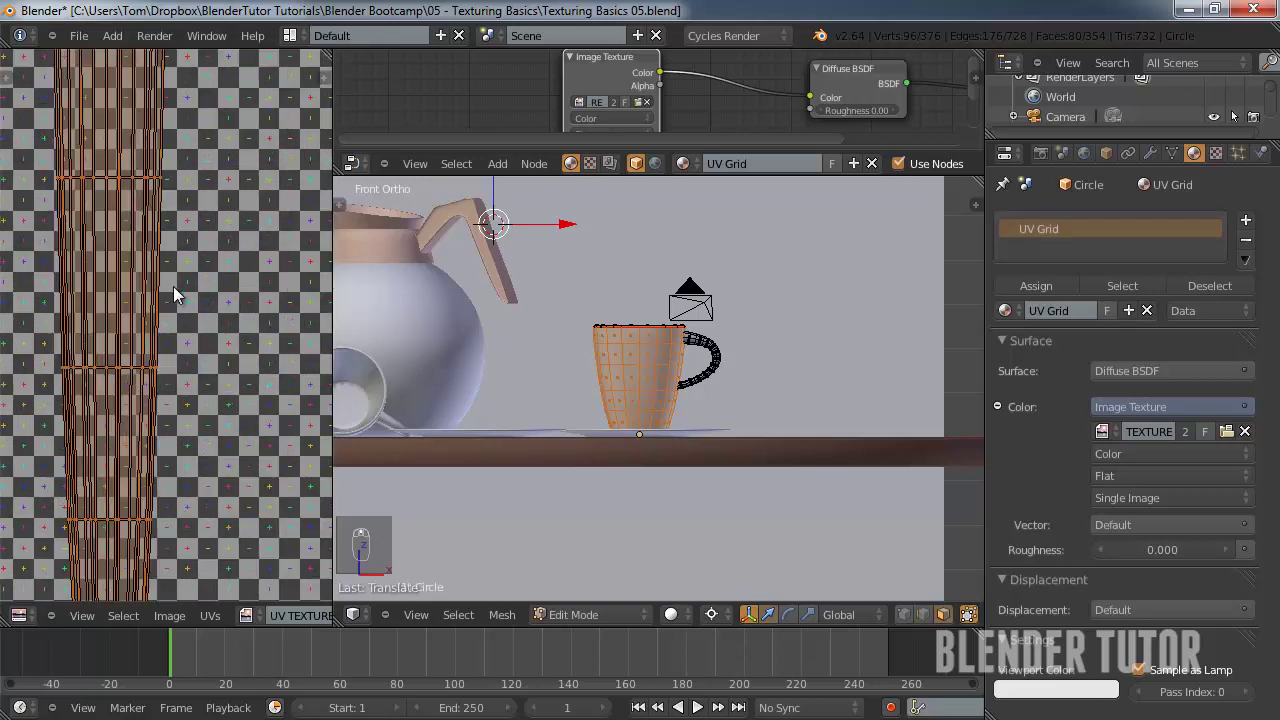
scroll(173, 286, "down", 3)
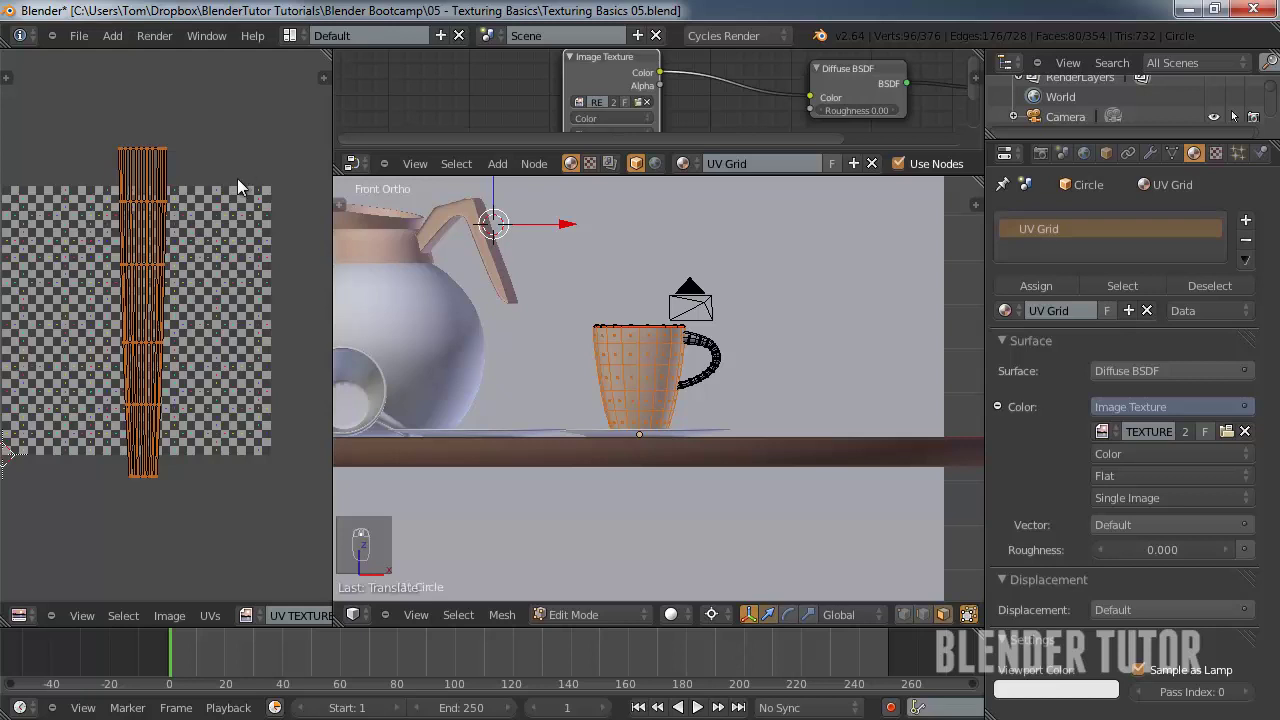
- Squash the UV island along Y, and scale it up uniformly about 4.5 times to nearly fill the grid image
key("s")
key("y")
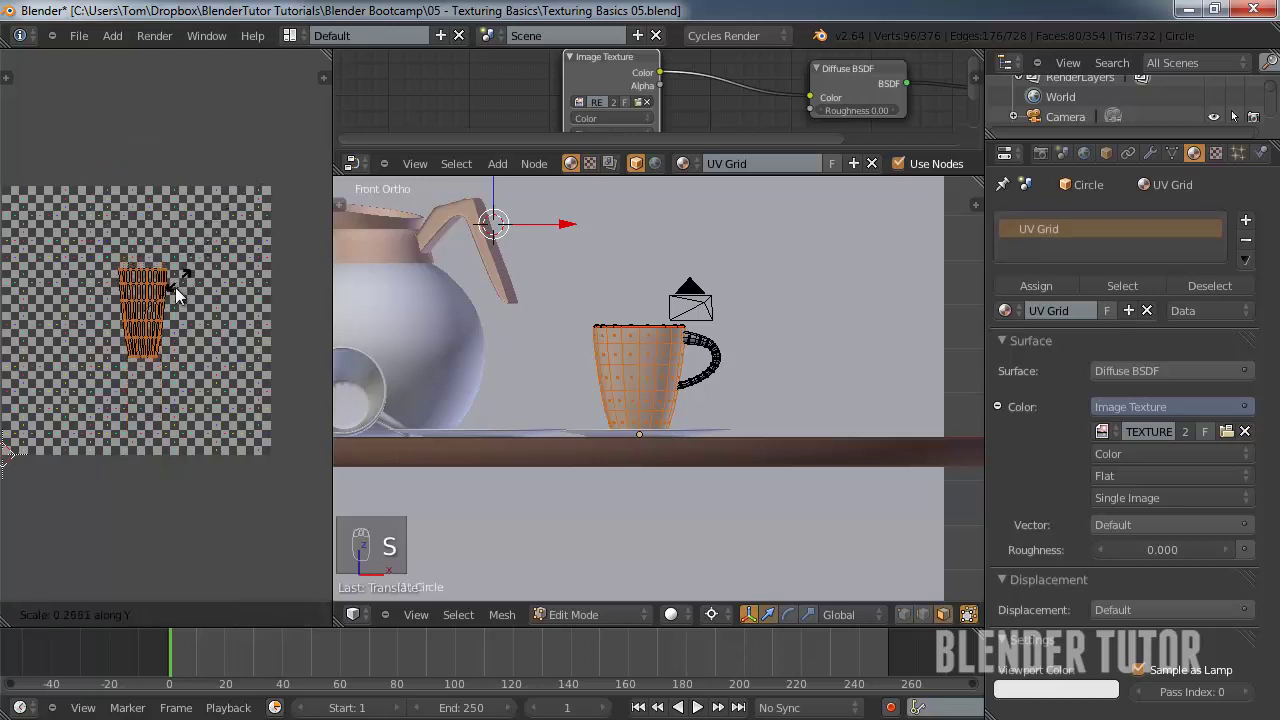
left_click(166, 310)
scroll(155, 302, "up", 2)
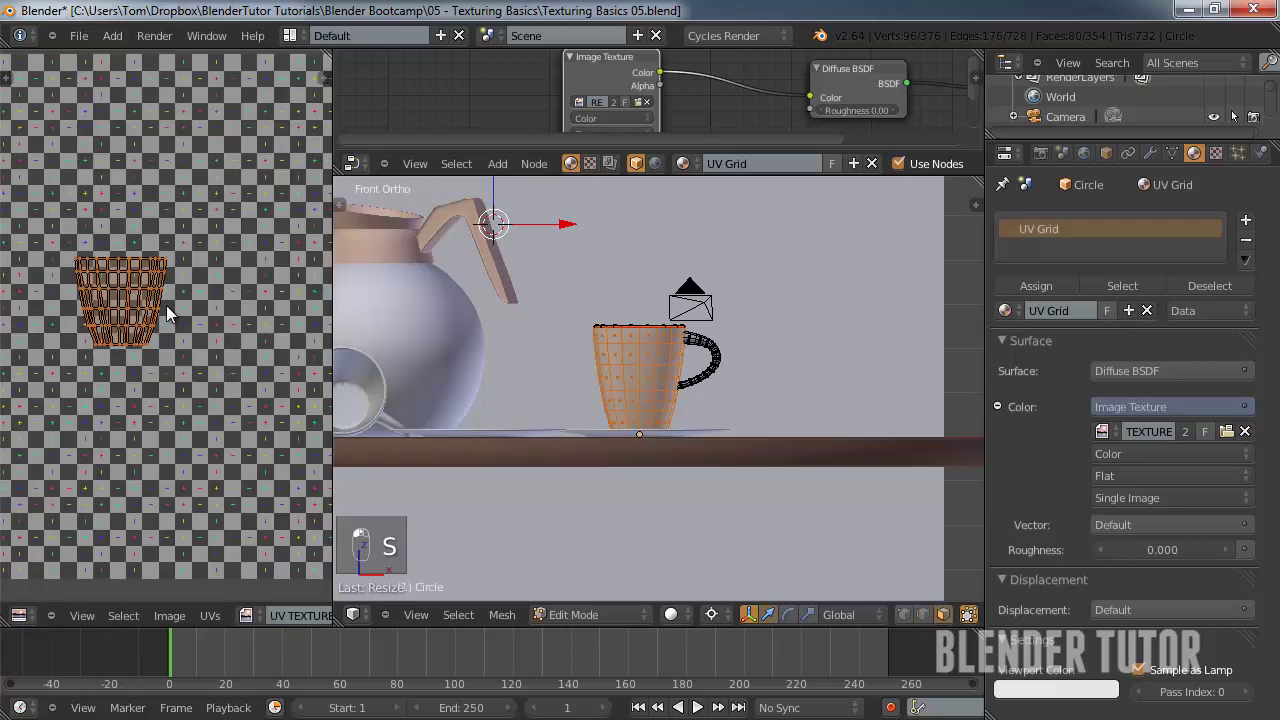
key("s")
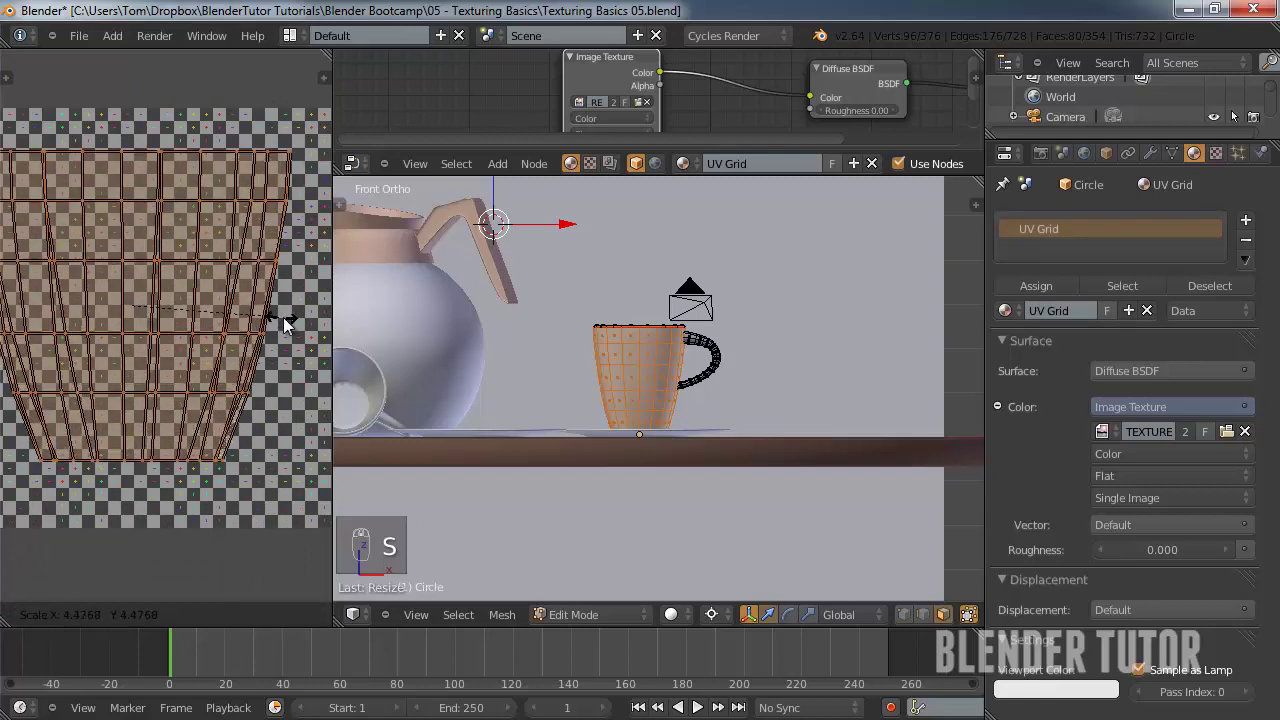
left_click(286, 318)
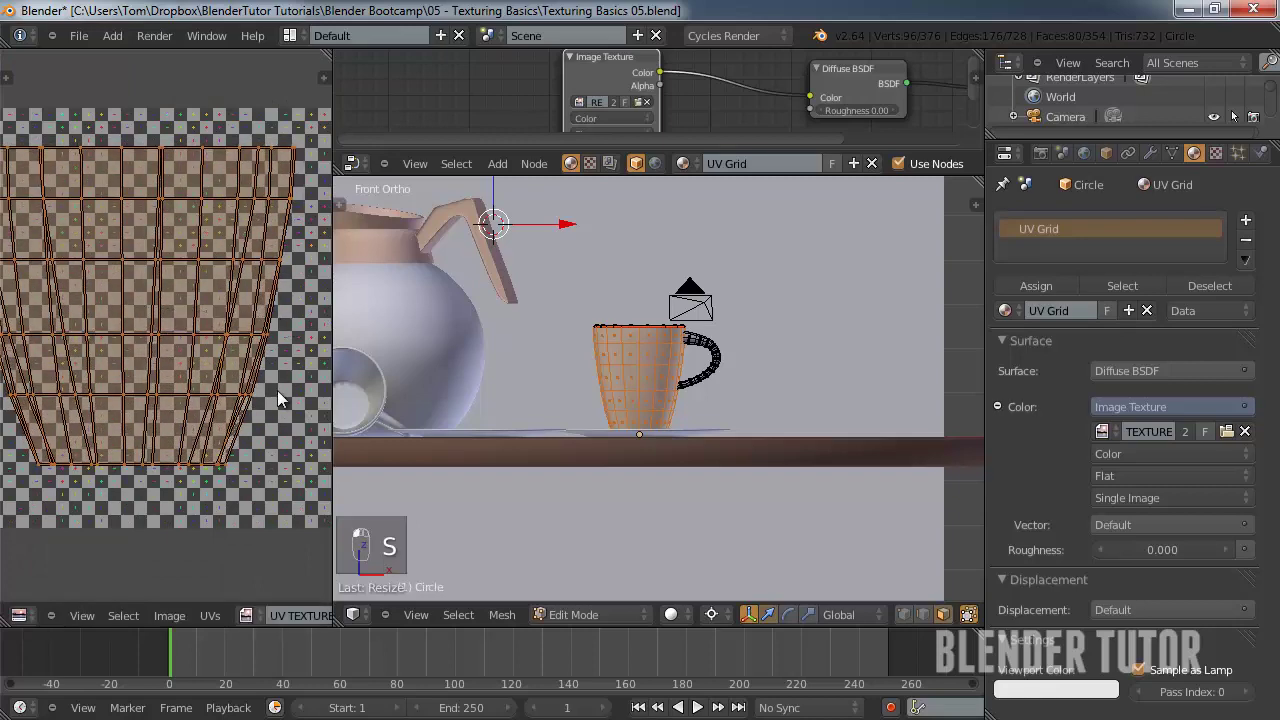
- Leave Edit Mode, preview the cylinder-projected grid on the cup in Rendered shading, and return to Solid shading
key("Tab")
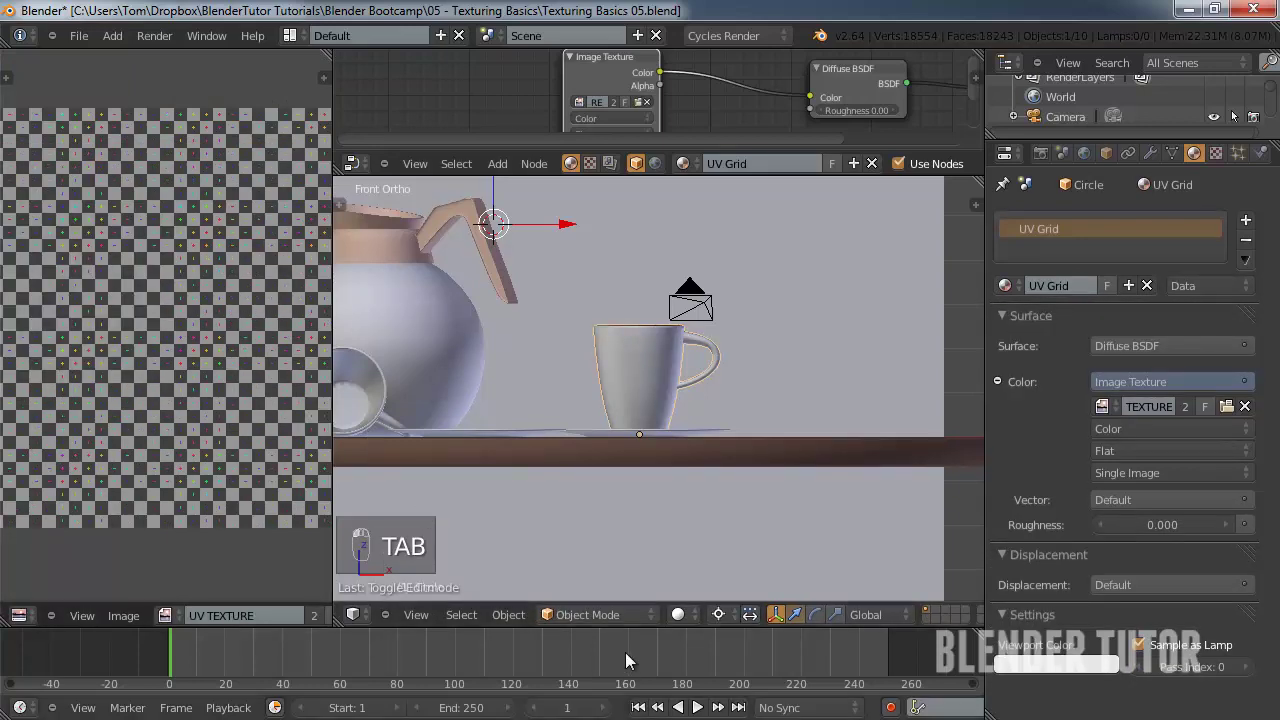
left_click(680, 615)
left_click(681, 411)
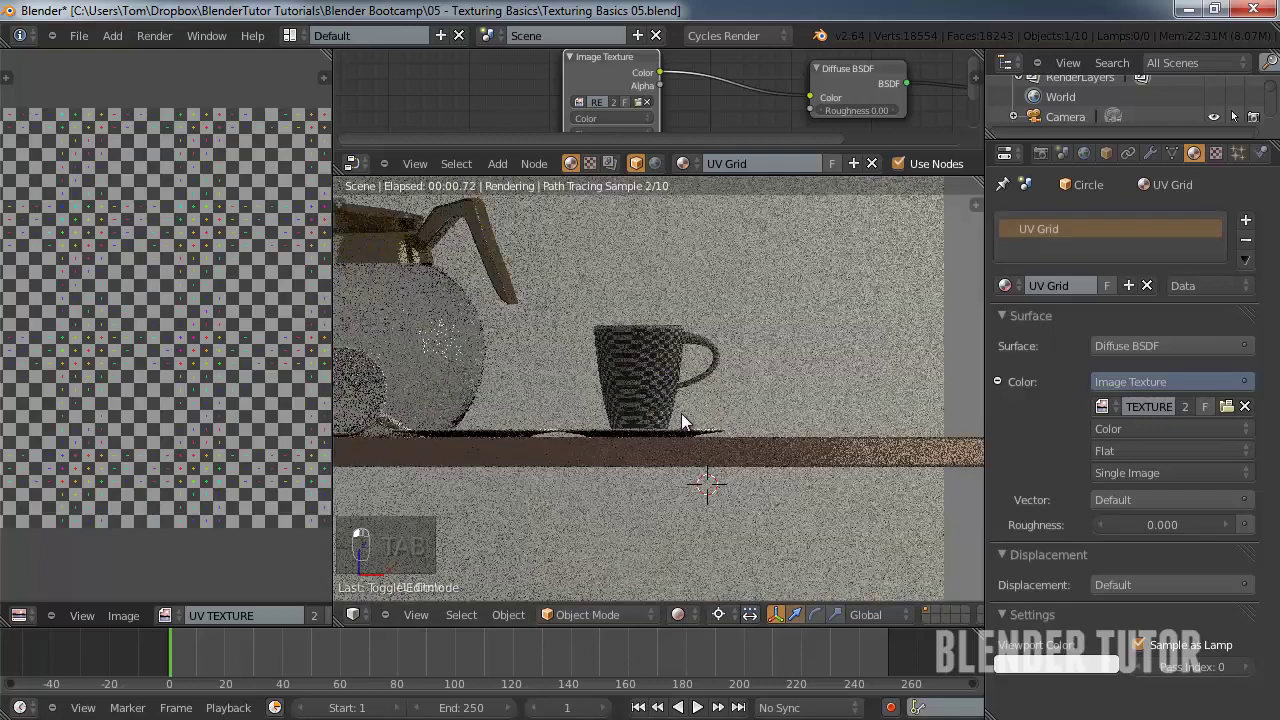
scroll(681, 413, "up", 4)
left_click(679, 615)
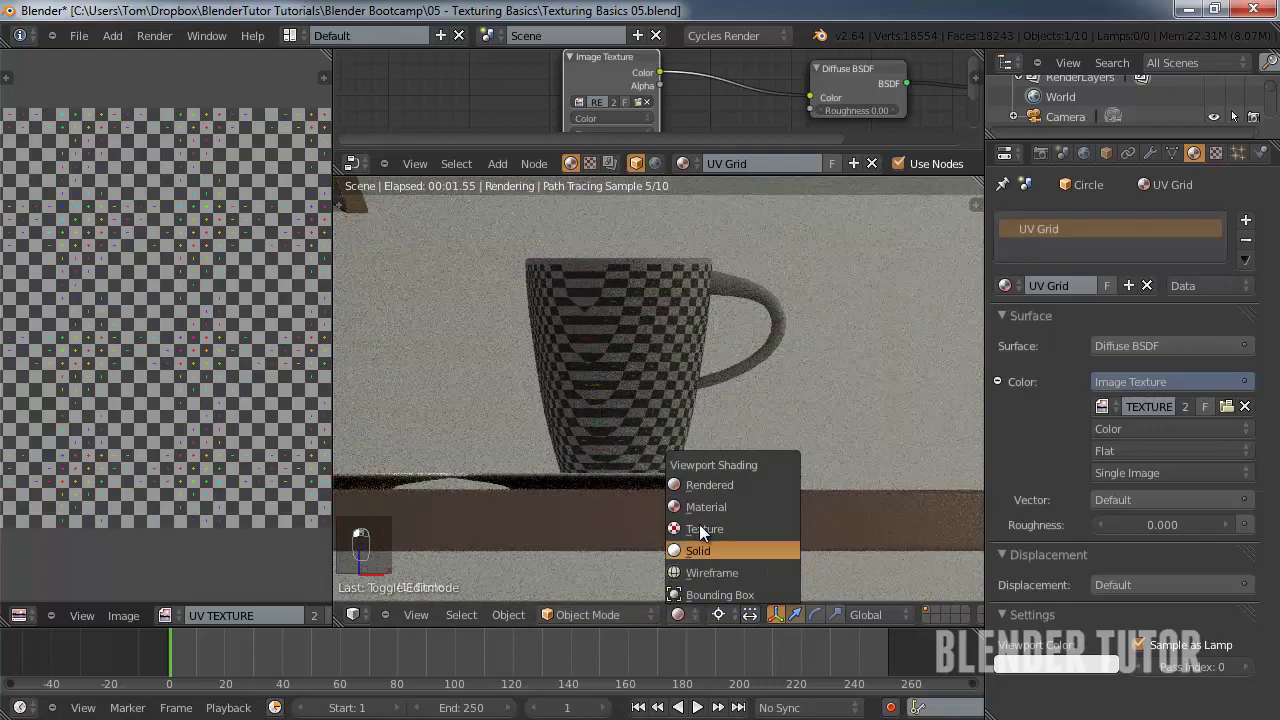
left_click(705, 484)
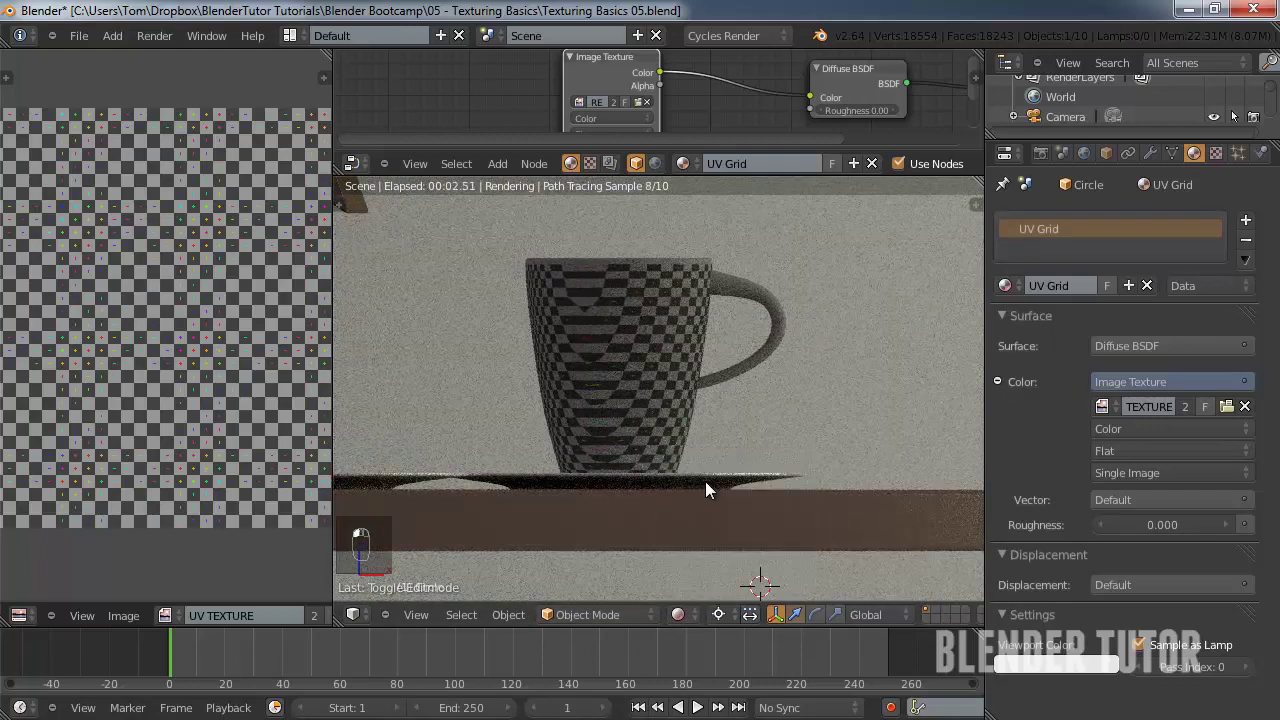
left_click(680, 615)
left_click(695, 549)
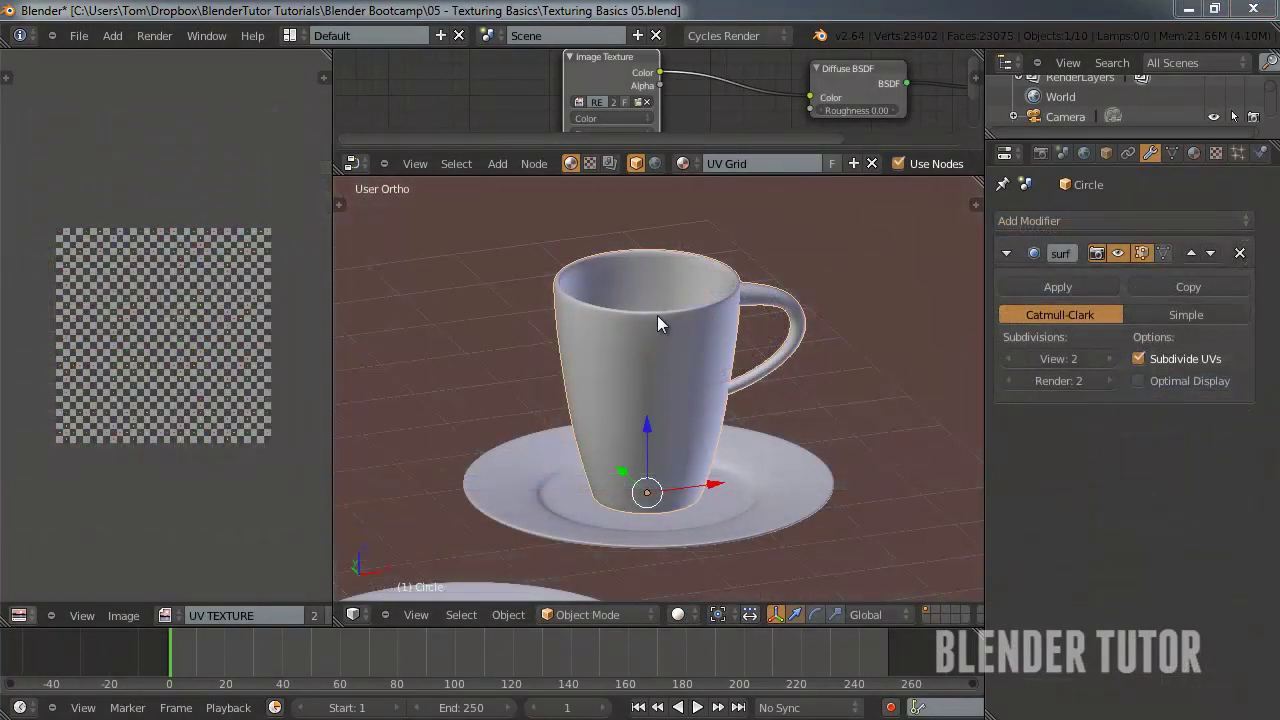
- In Edit Mode with vertex selection, select the small circular vertex loop at the centre of the cup's inner floor
middle_click_drag(657, 369, 630, 486)
key("Tab")
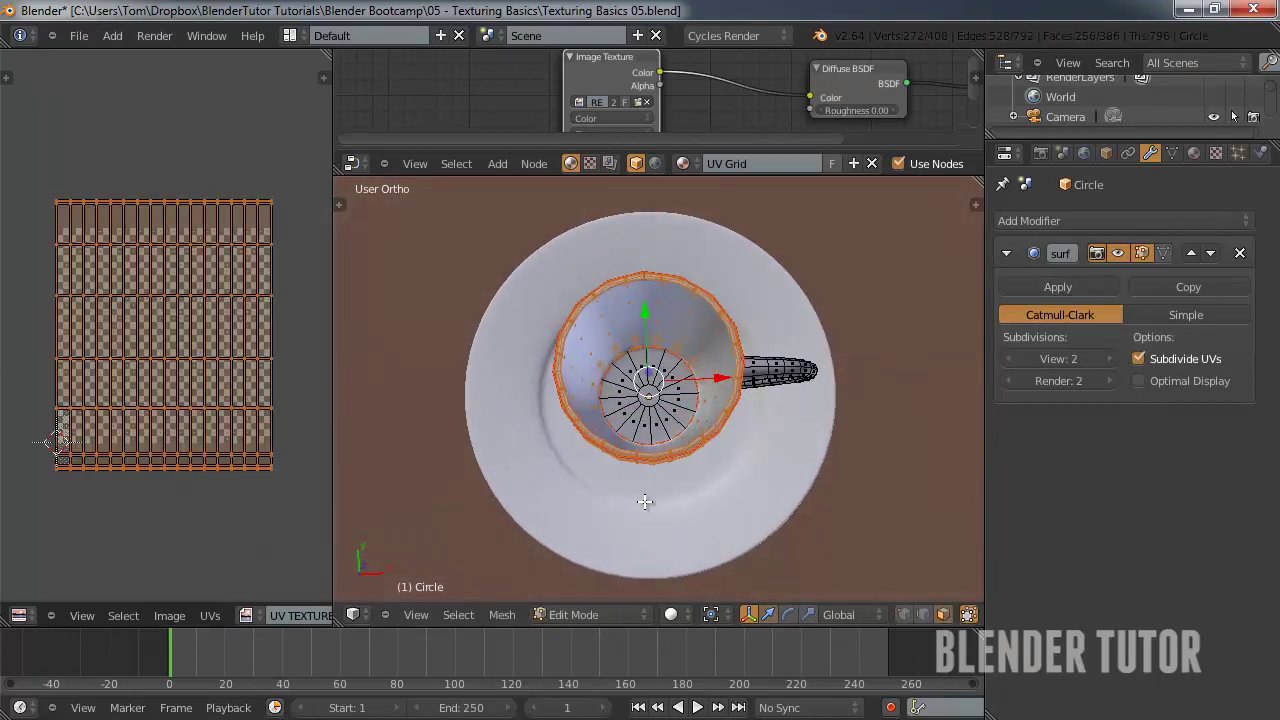
scroll(645, 502, "up", 6)
right_click(630, 321)
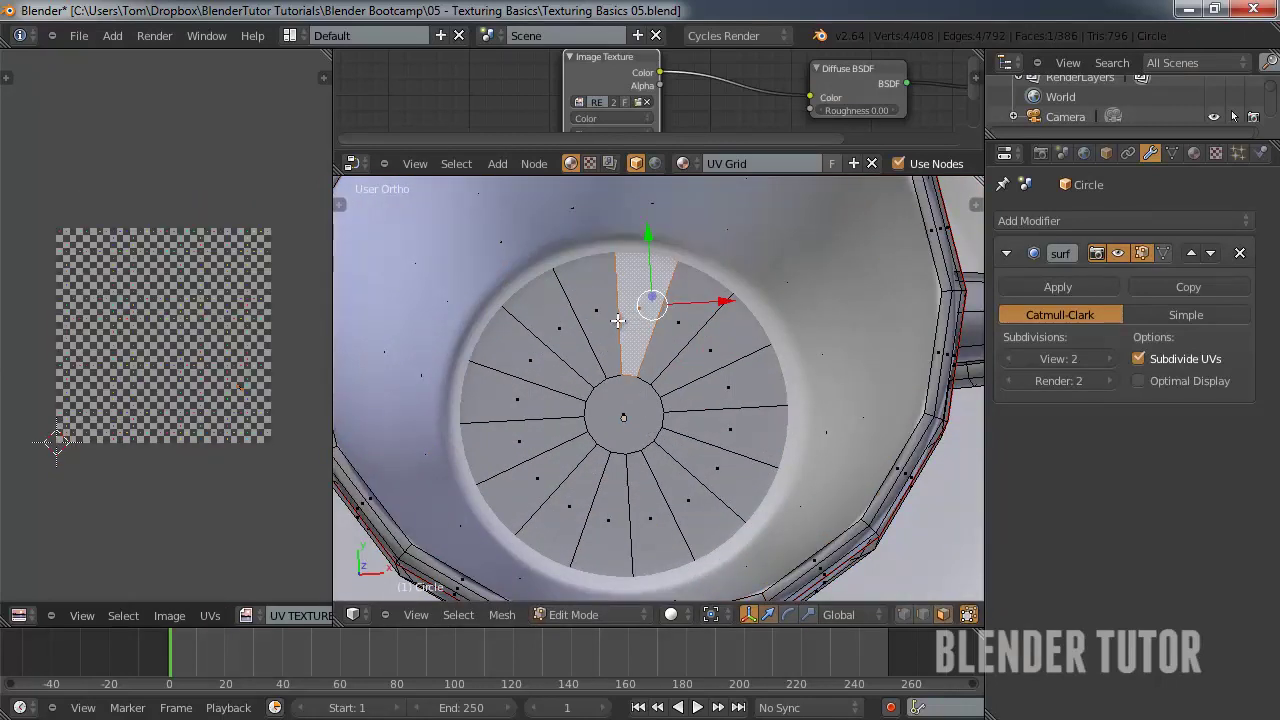
key("ctrl+Tab")
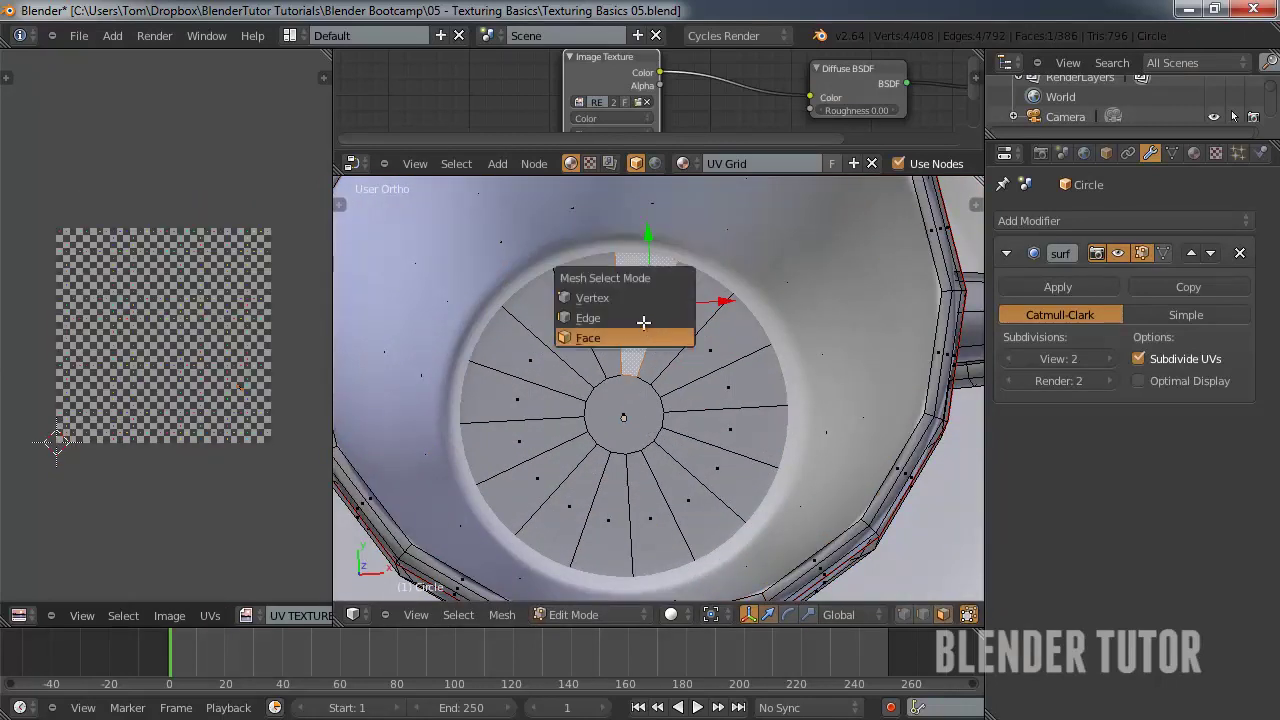
left_click(666, 295)
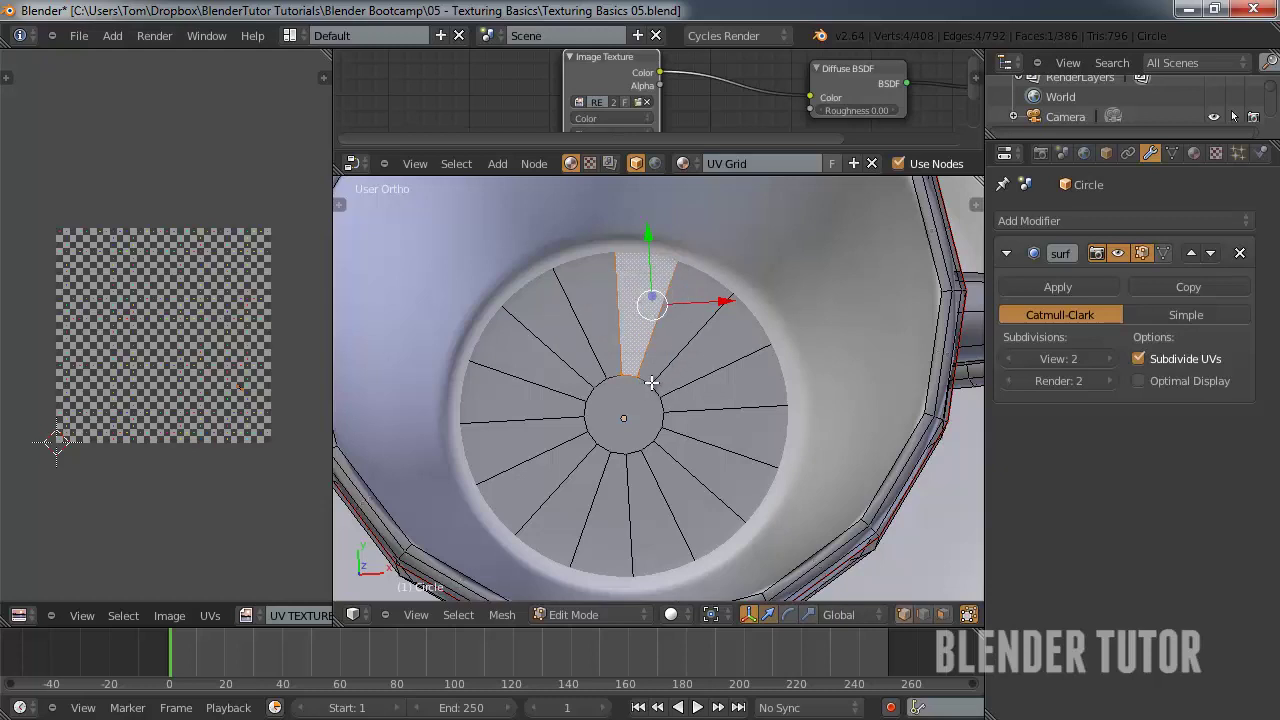
right_click(651, 383)
right_click(647, 383, "alt")
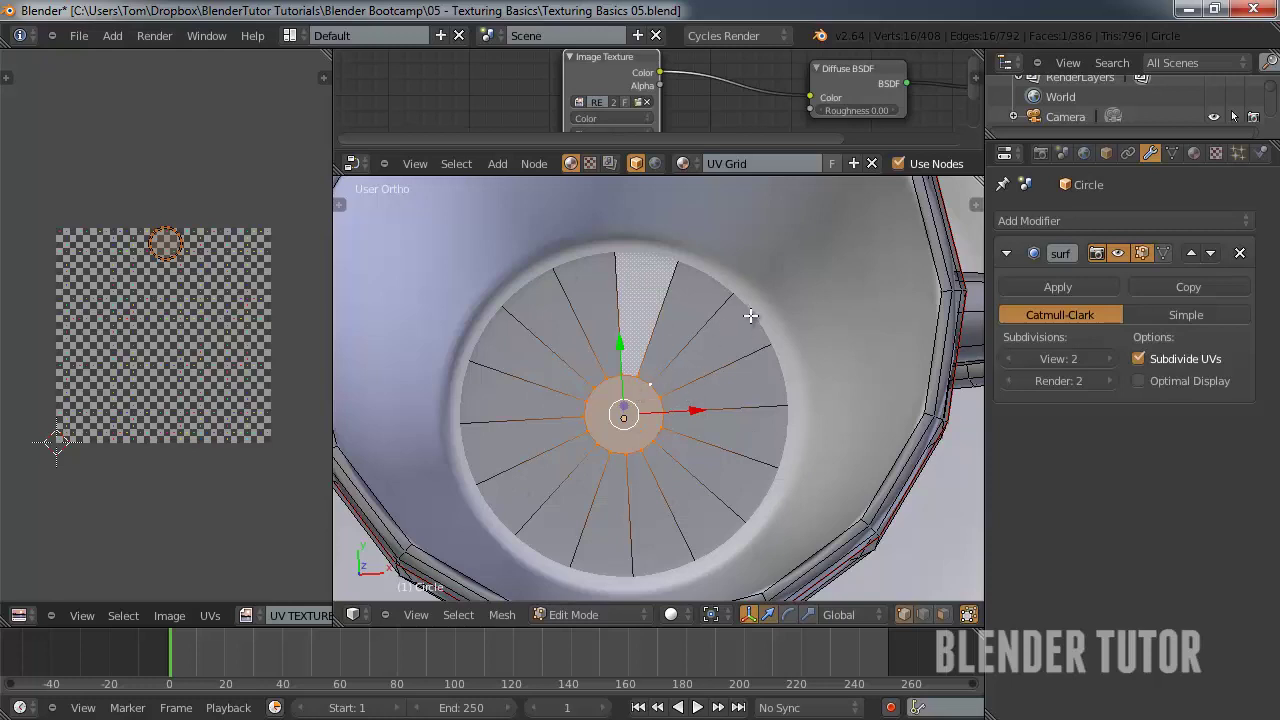
- Set the cup's subdivision modifier to Simple with Optimal Display enabled, and select the edge loop around the outside of the inner floor
key("z")
key("z")
left_click(1186, 314)
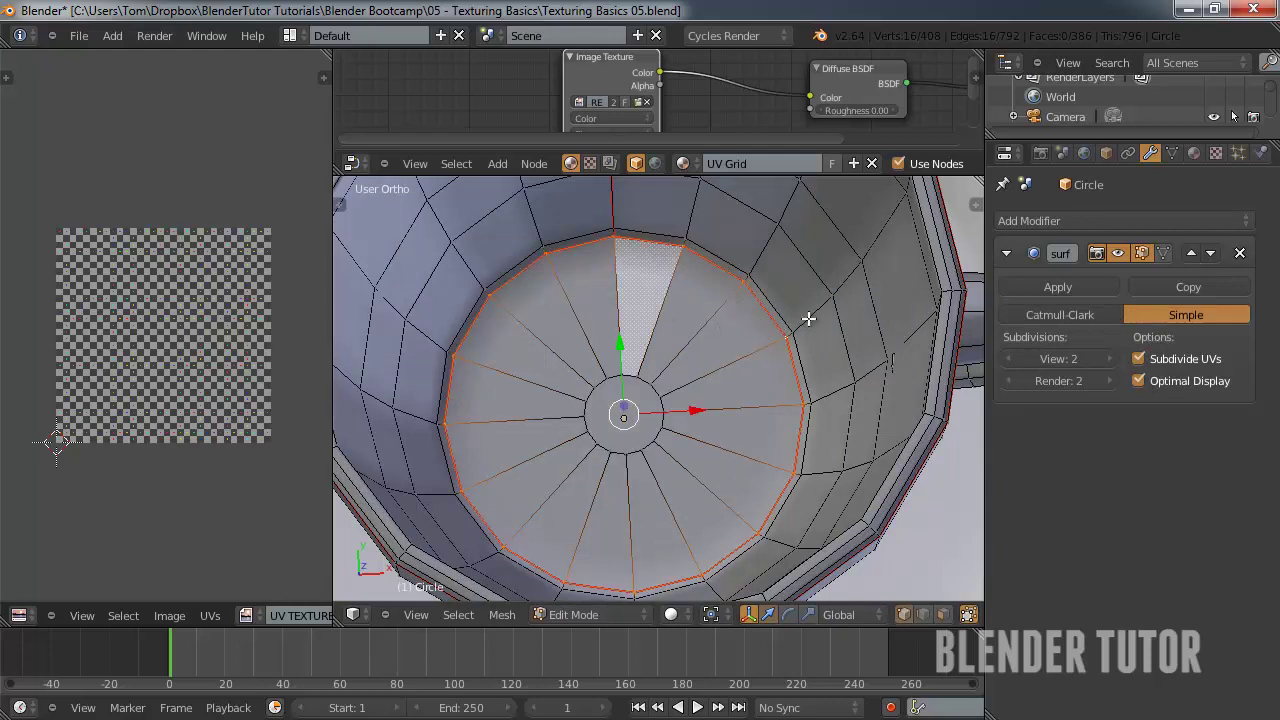
- Try extruding the edge loop around the inner floor and scaling it along local Z, and undo the attempt
key("e")
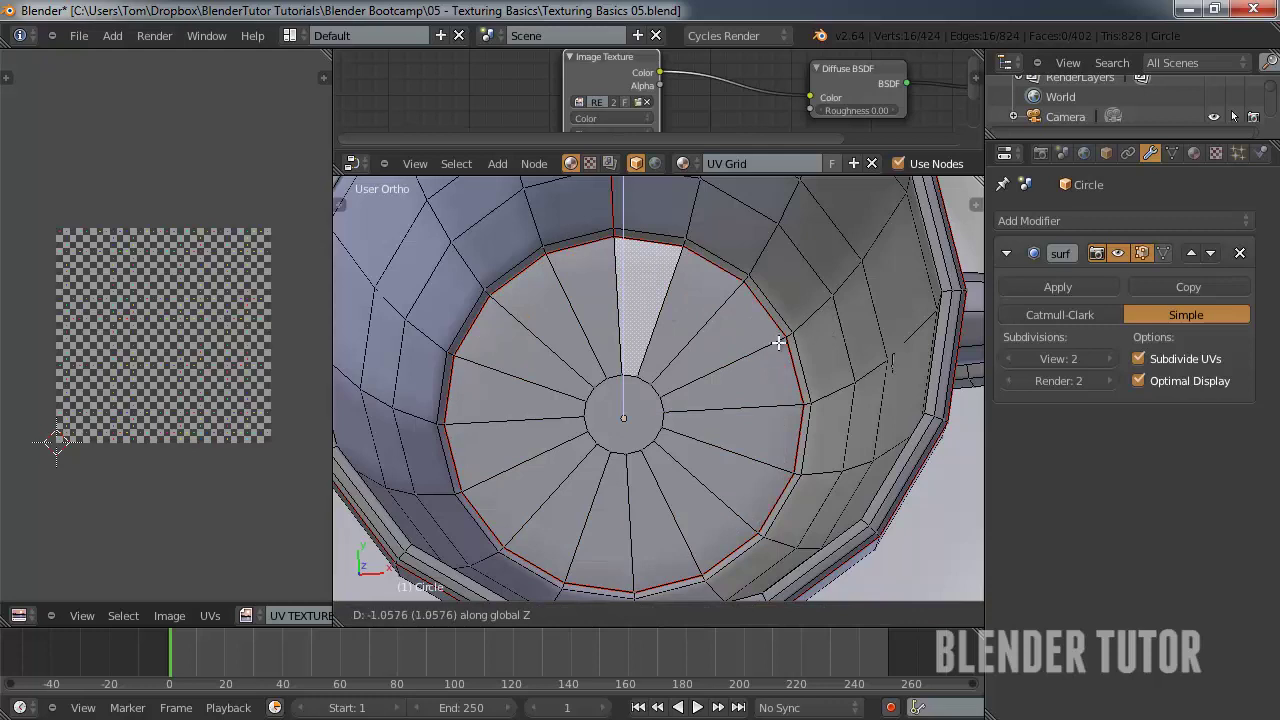
left_click(829, 343)
key("s")
key("z")
key("z")
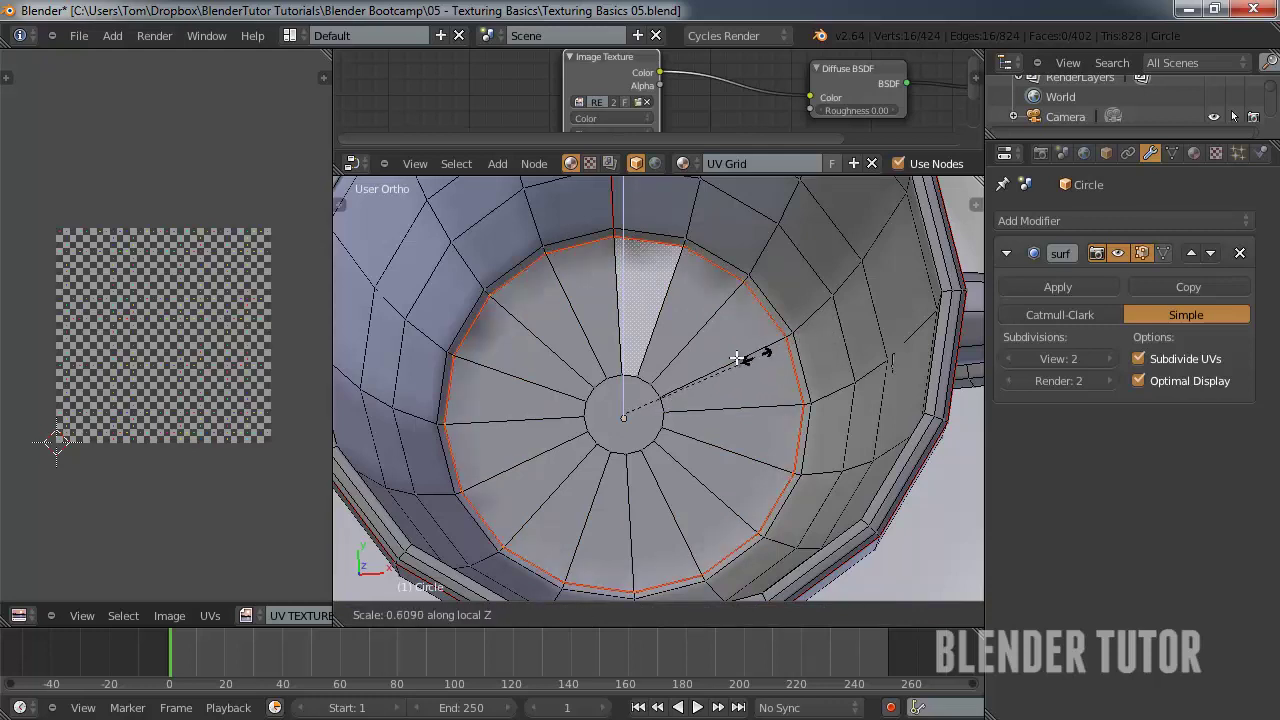
left_click(704, 351)
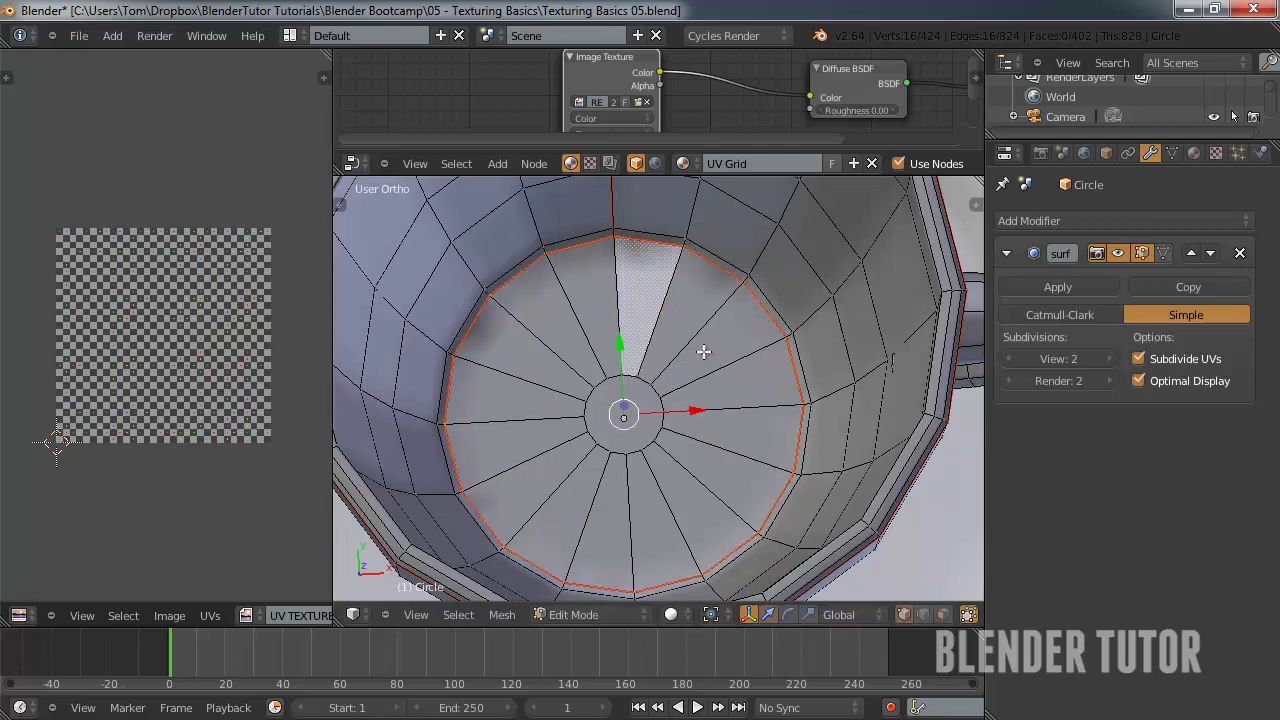
key("ctrl+z")
- Select the small circular loop at the centre of the inner floor and try scaling it up uniformly
right_click(655, 395)
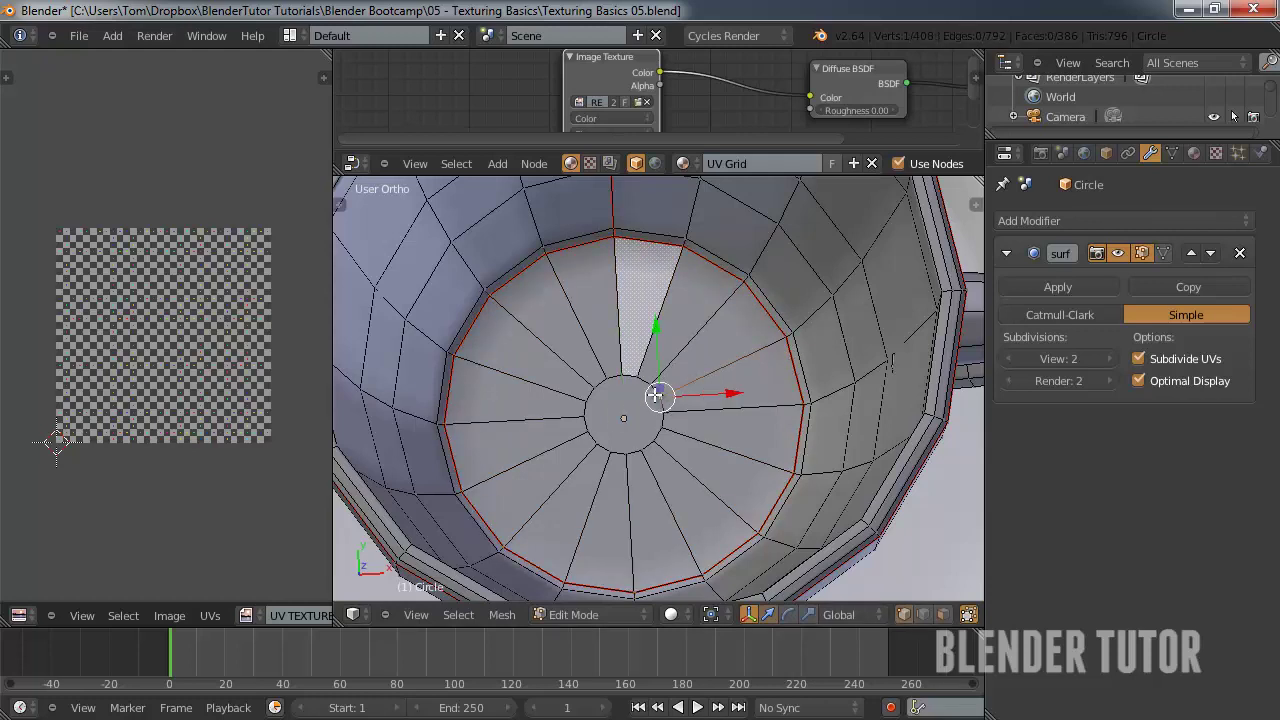
right_click(662, 397, "alt")
right_click(655, 399, "alt")
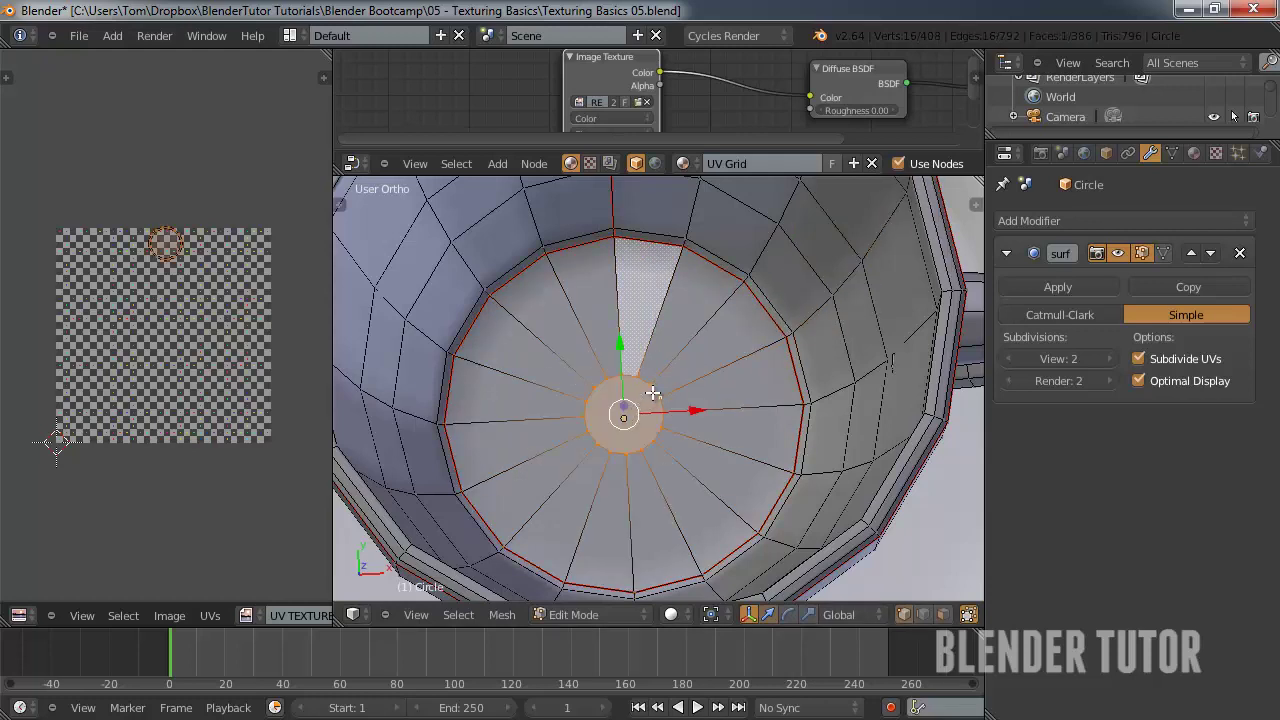
key("s")
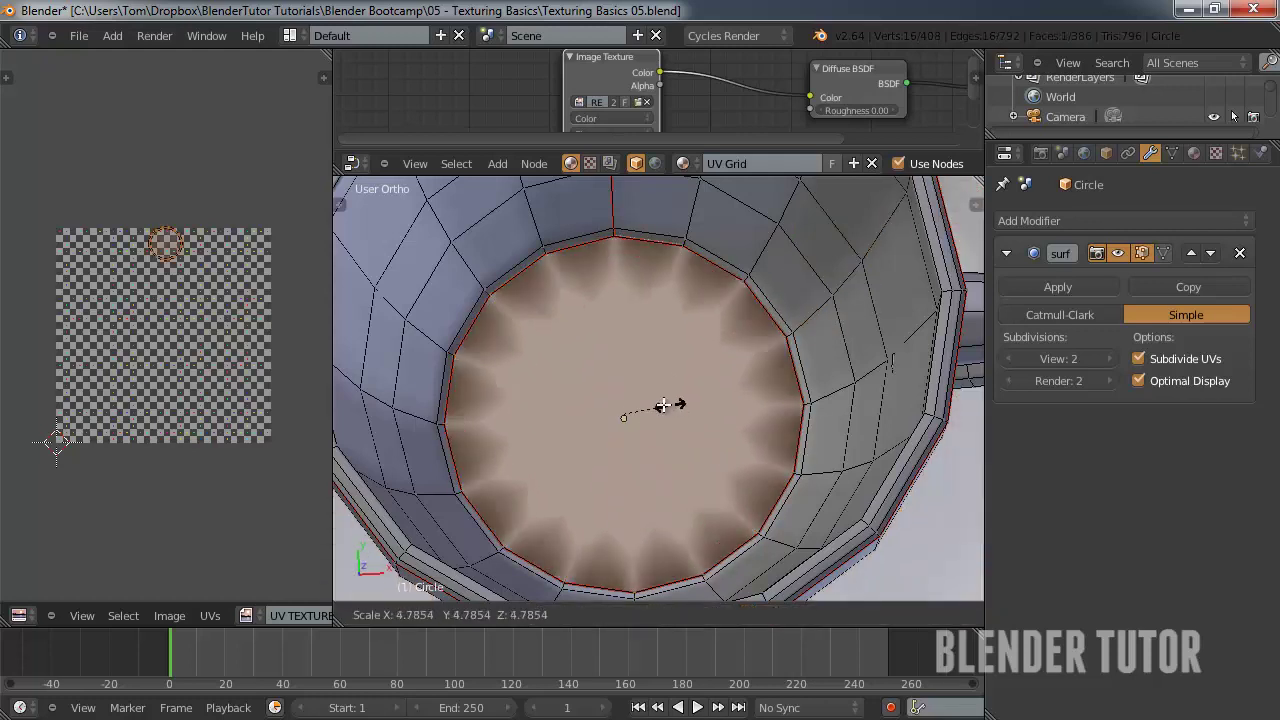
left_click(636, 414)
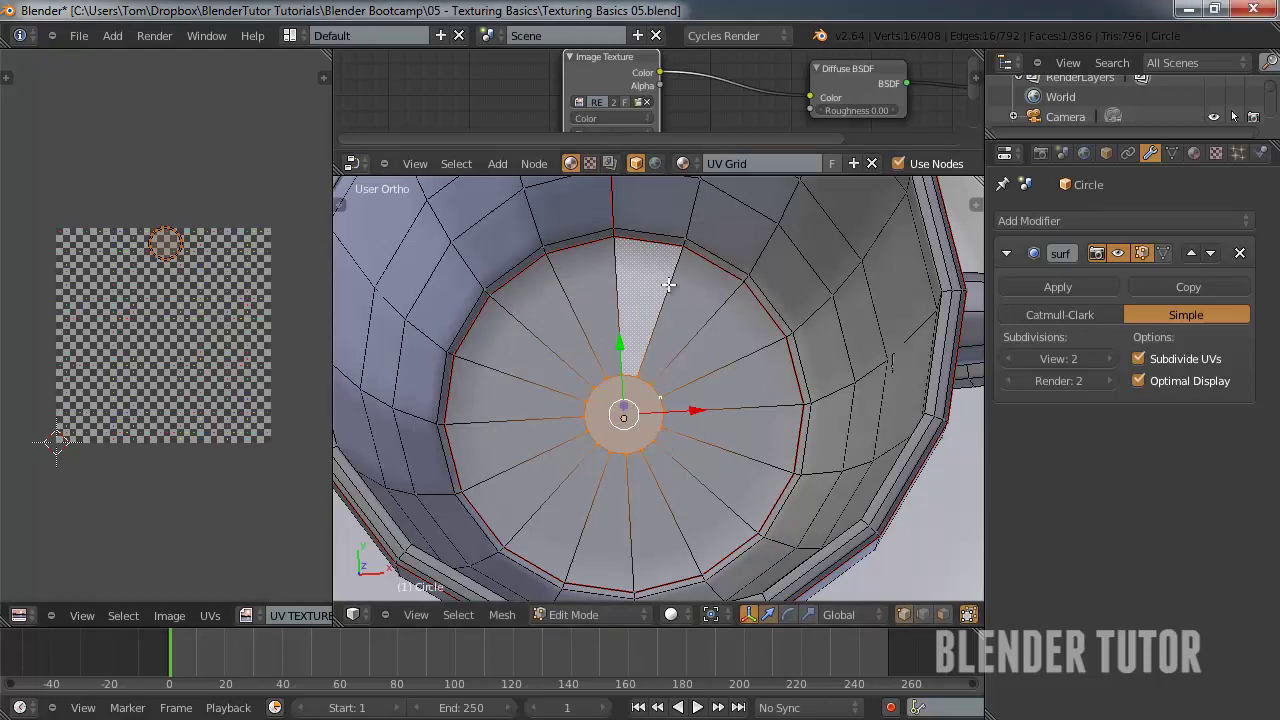
- Switch to wireframe in the front view and select all geometry linked to a vertex on the cup's body
scroll(661, 318, "down", 2)
middle_click_drag(661, 318, 648, 401)
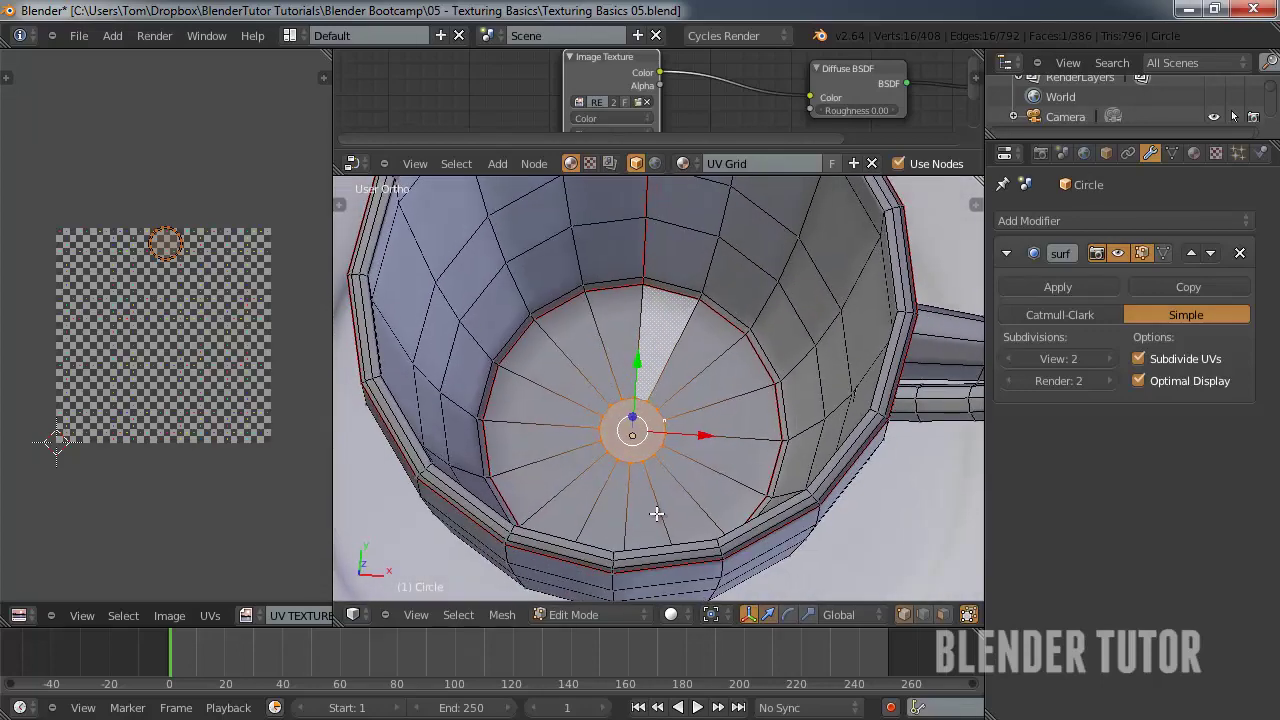
middle_click_drag(656, 513, 659, 178)
key("z")
mouse_move(680, 384)
middle_mouse_down()
mouse_move(777, 400)
mouse_move(681, 565)
middle_mouse_up()
scroll(703, 528, "down", 4)
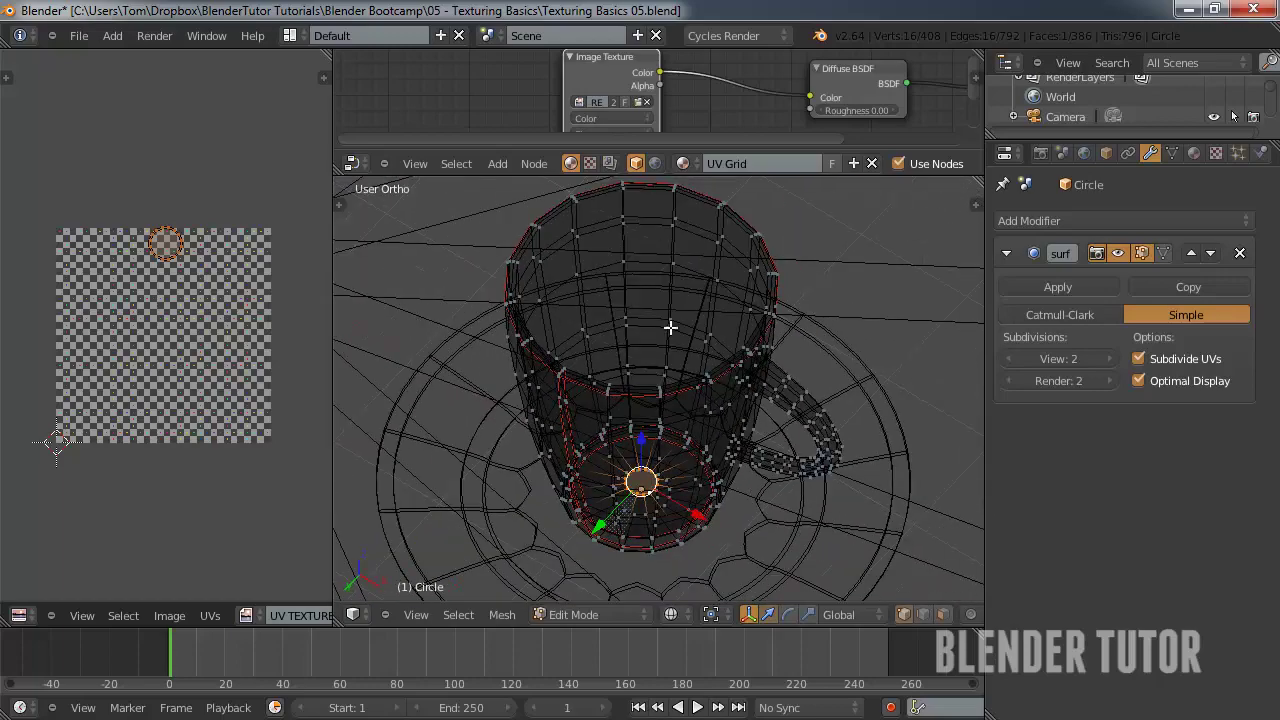
middle_click_drag(672, 328, 665, 419)
key("KP_1")
scroll(658, 414, "down", 2)
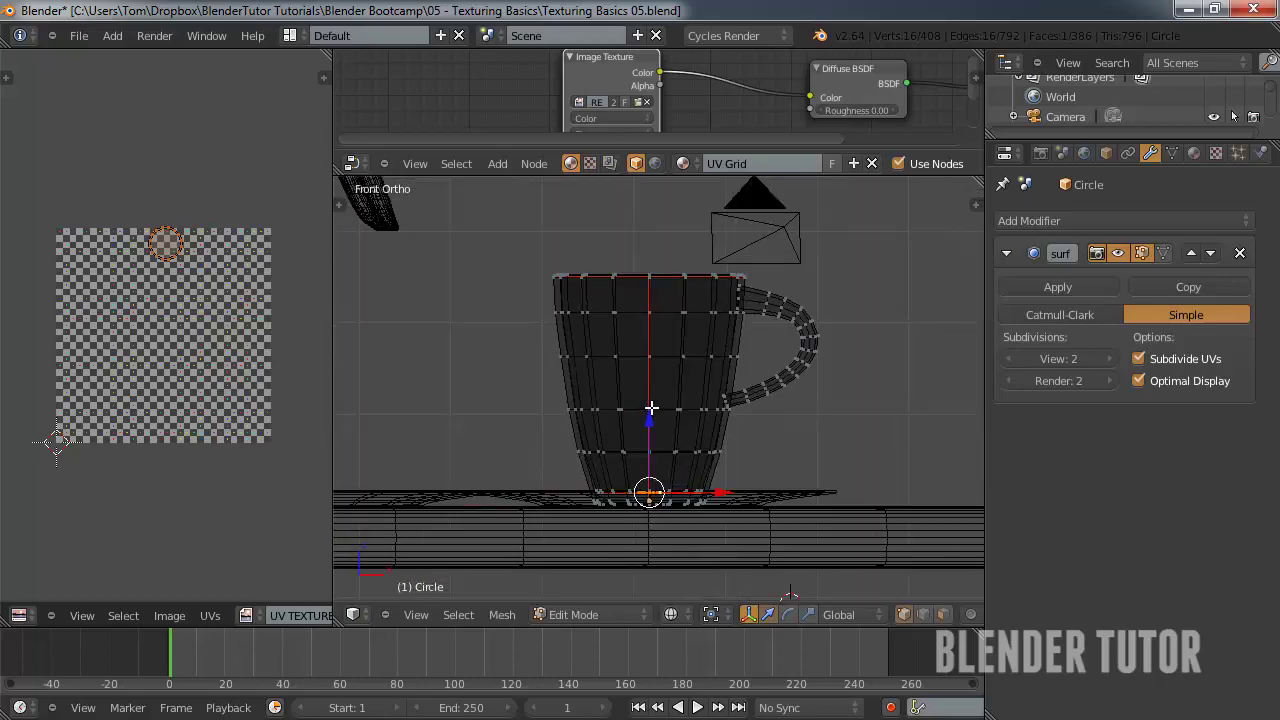
right_click(646, 355)
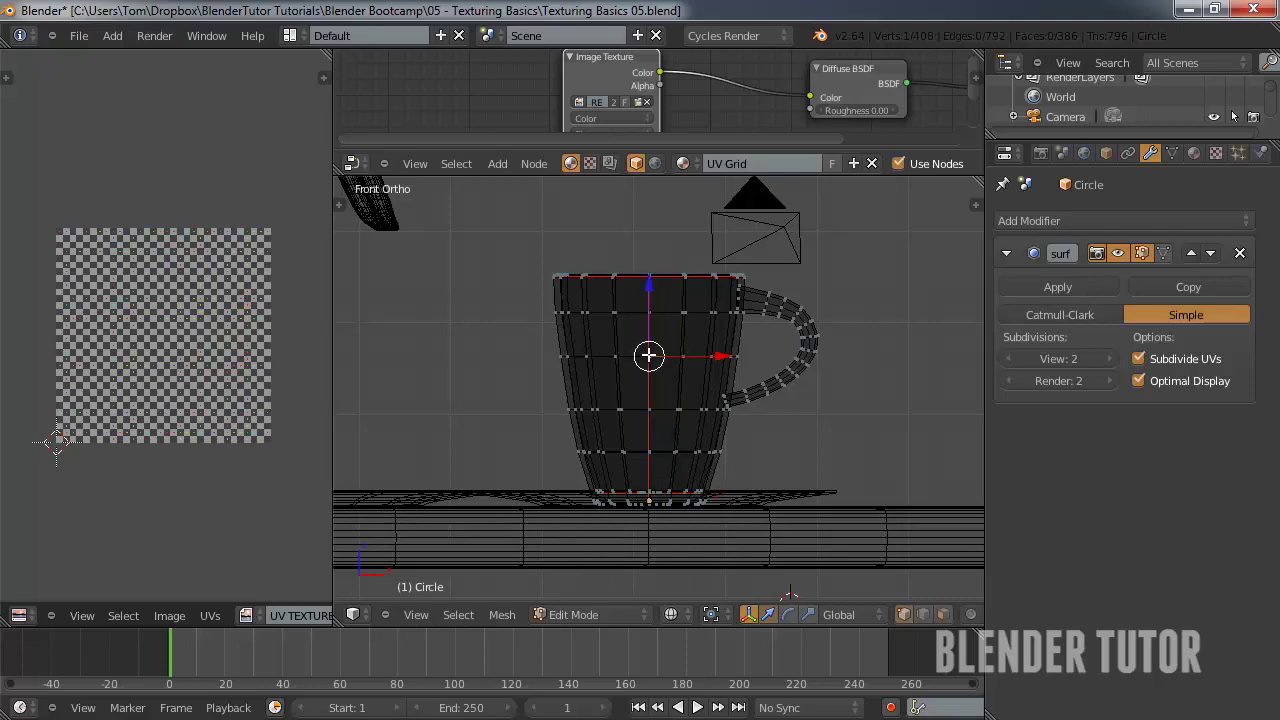
key("ctrl+l")
- In the top view, circle-deselect the central vertices of the cup's floor and base, leaving the walls selected
key("KP_7")
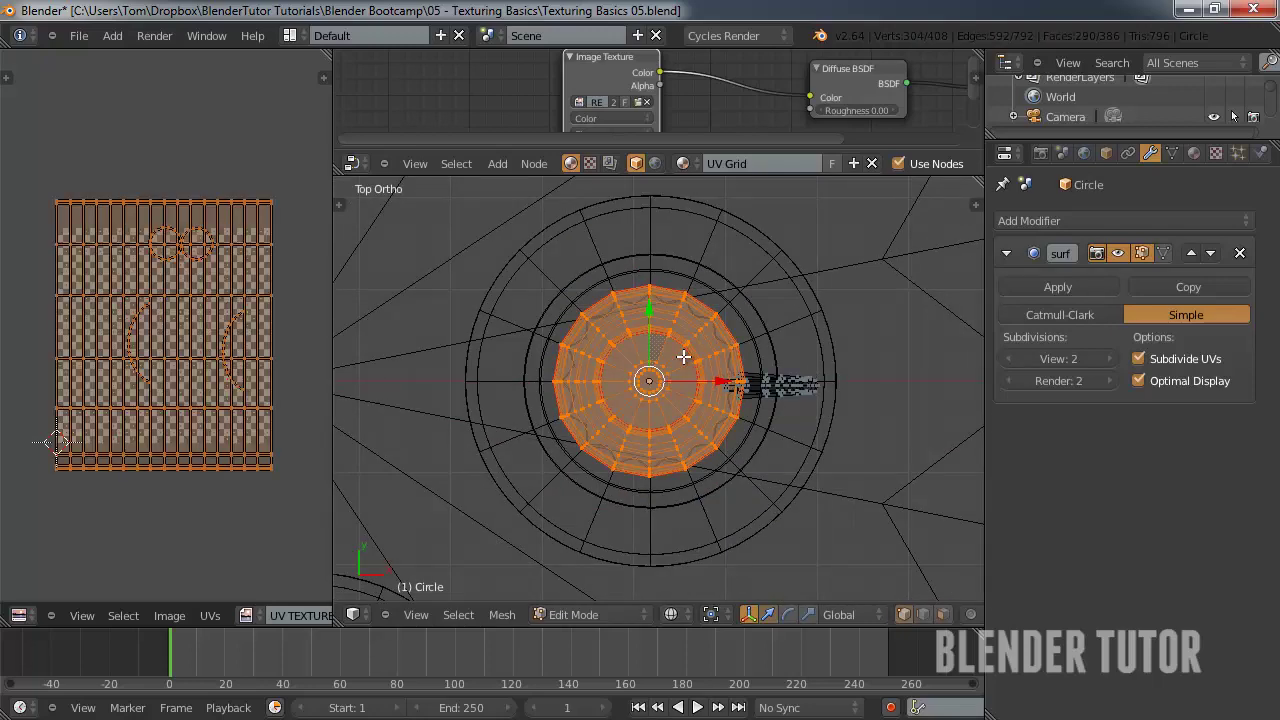
scroll(660, 373, "up", 5)
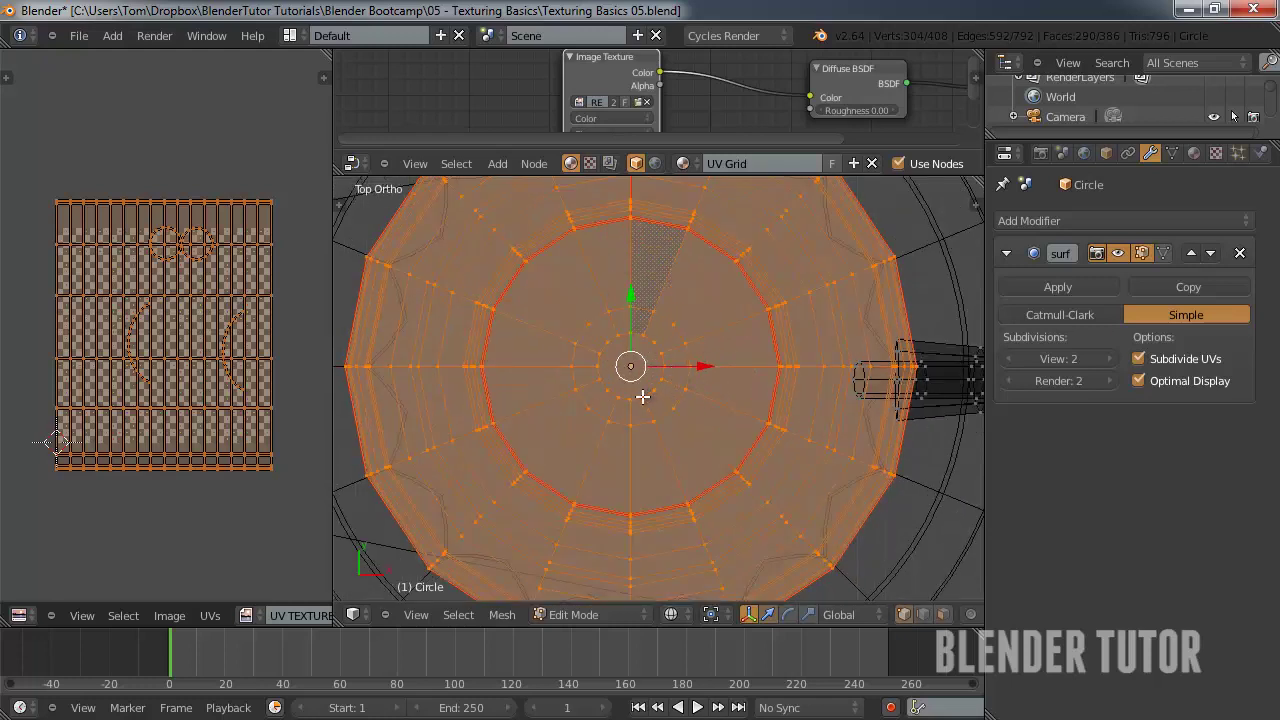
key("c")
mouse_move(643, 392)
middle_mouse_down()
mouse_move(624, 336)
mouse_move(624, 399)
mouse_move(635, 326)
mouse_move(649, 369)
middle_mouse_up()
right_click(638, 358)
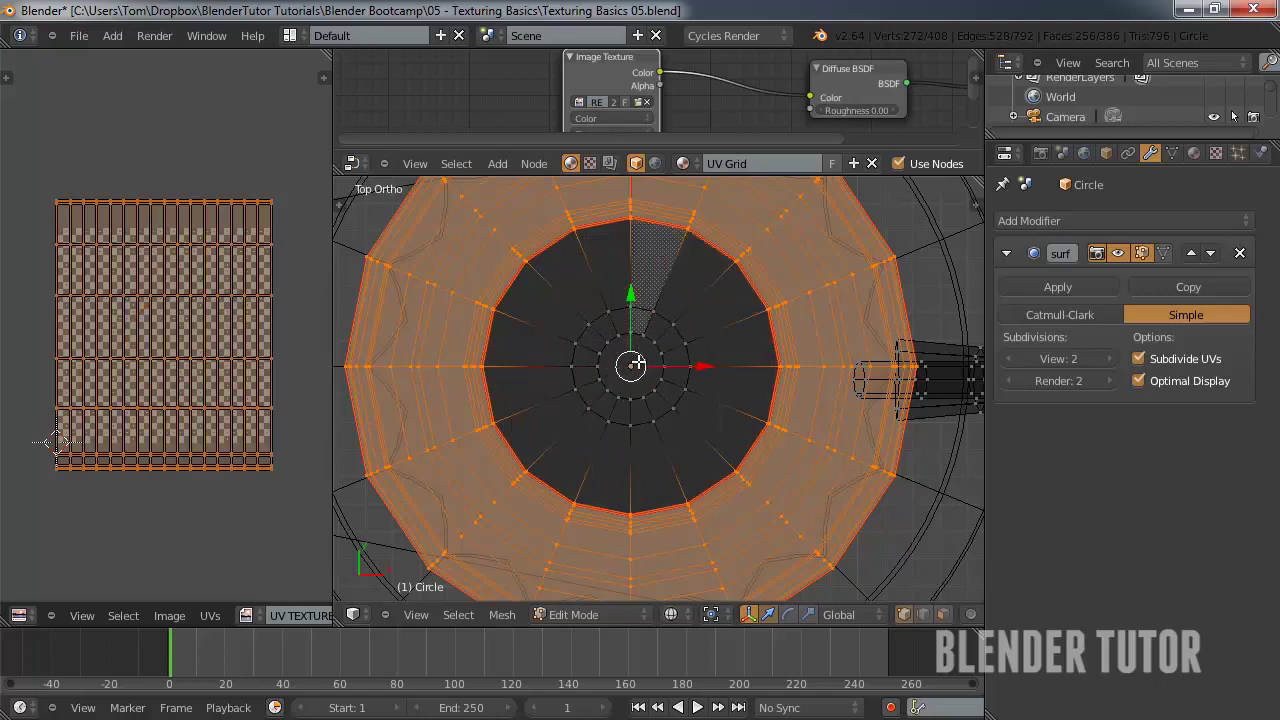
- Unwrap the selected cup walls from the front view with Cylinder Projection, and scale the UV island along Y to about 0.6
key("KP_1")
scroll(622, 385, "down", 5)
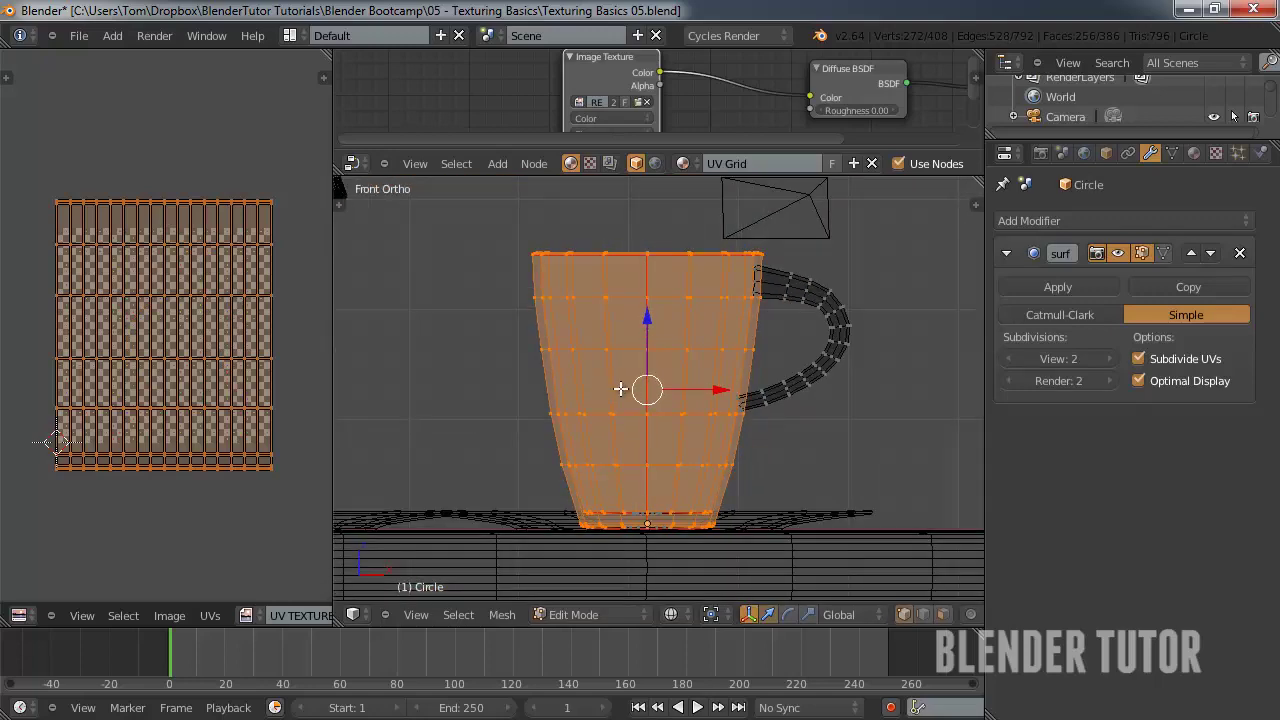
key("u")
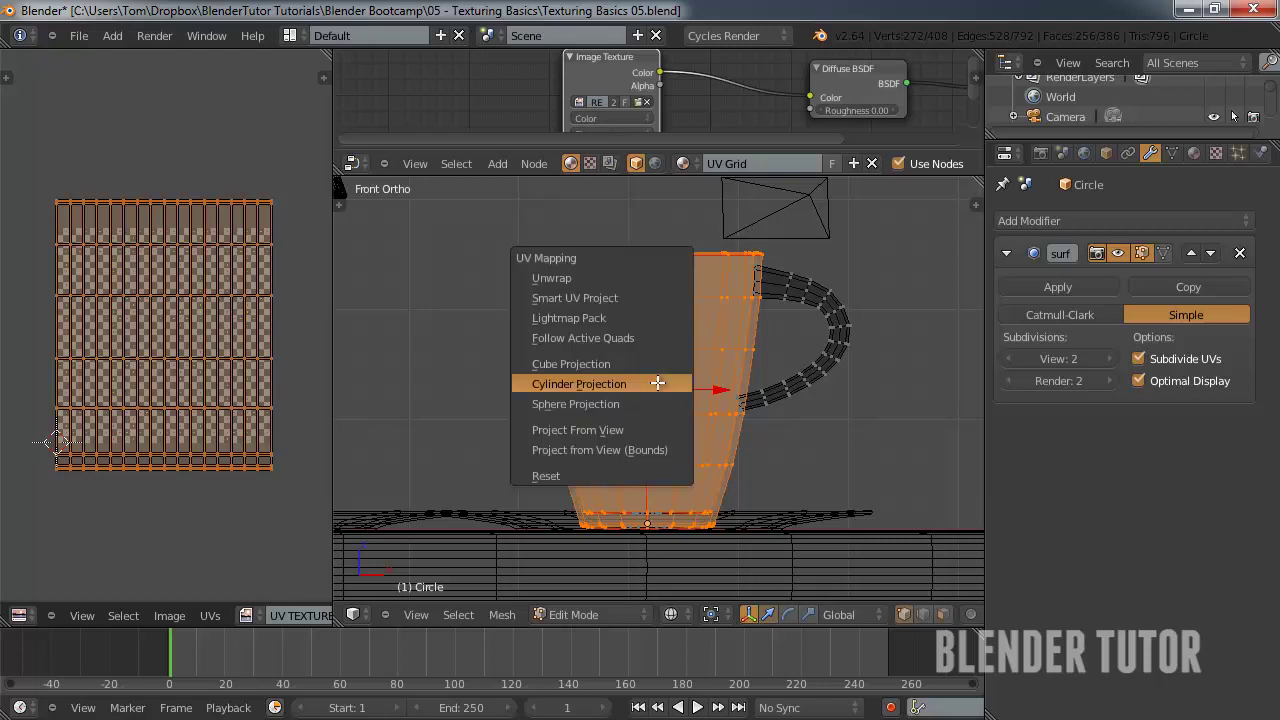
left_click(655, 384)
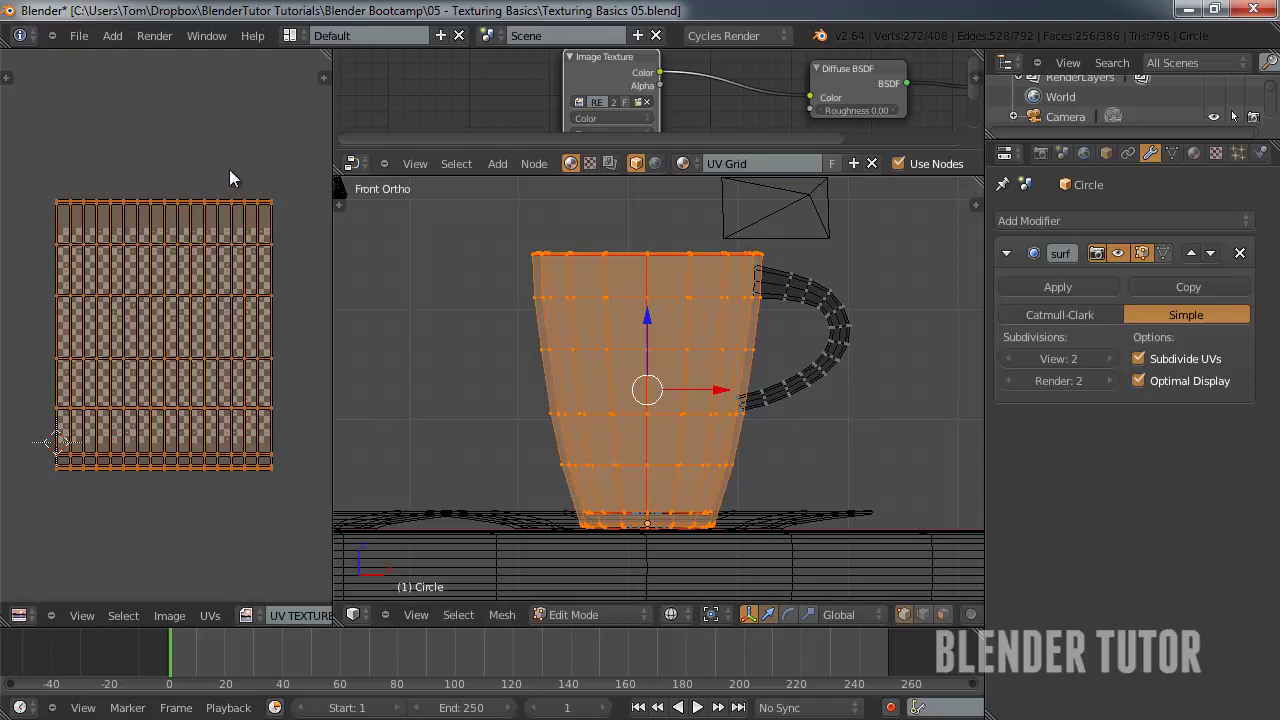
key("s")
key("y")
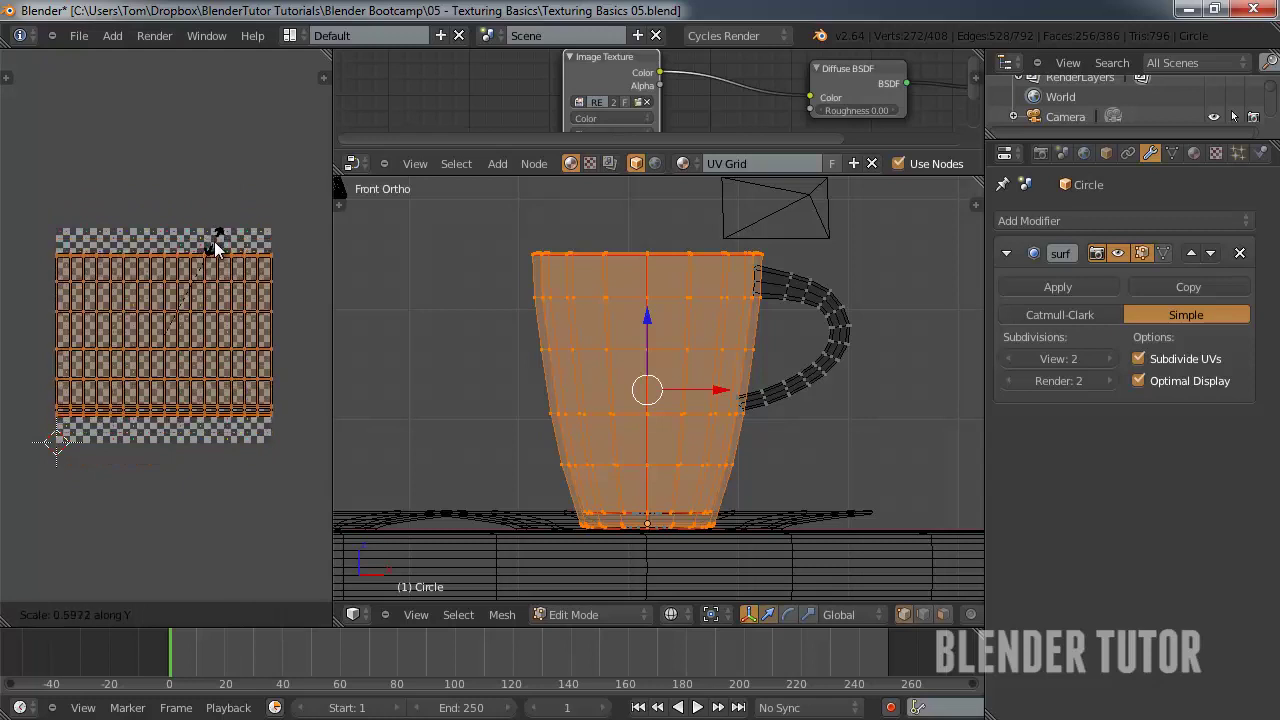
left_click(216, 248)
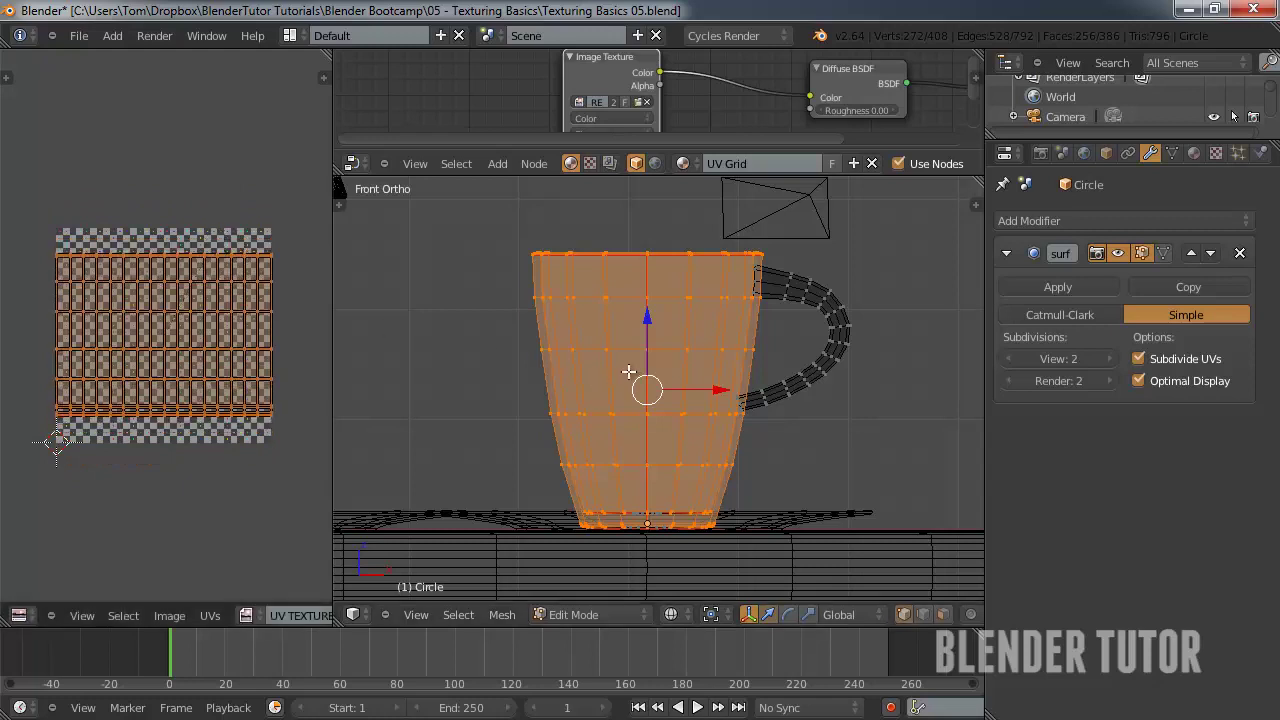
- Show the cup in Texture shading and squash the walls' UV island further along Y in two passes to even out the checker squares
left_click(684, 616)
left_click(710, 523)
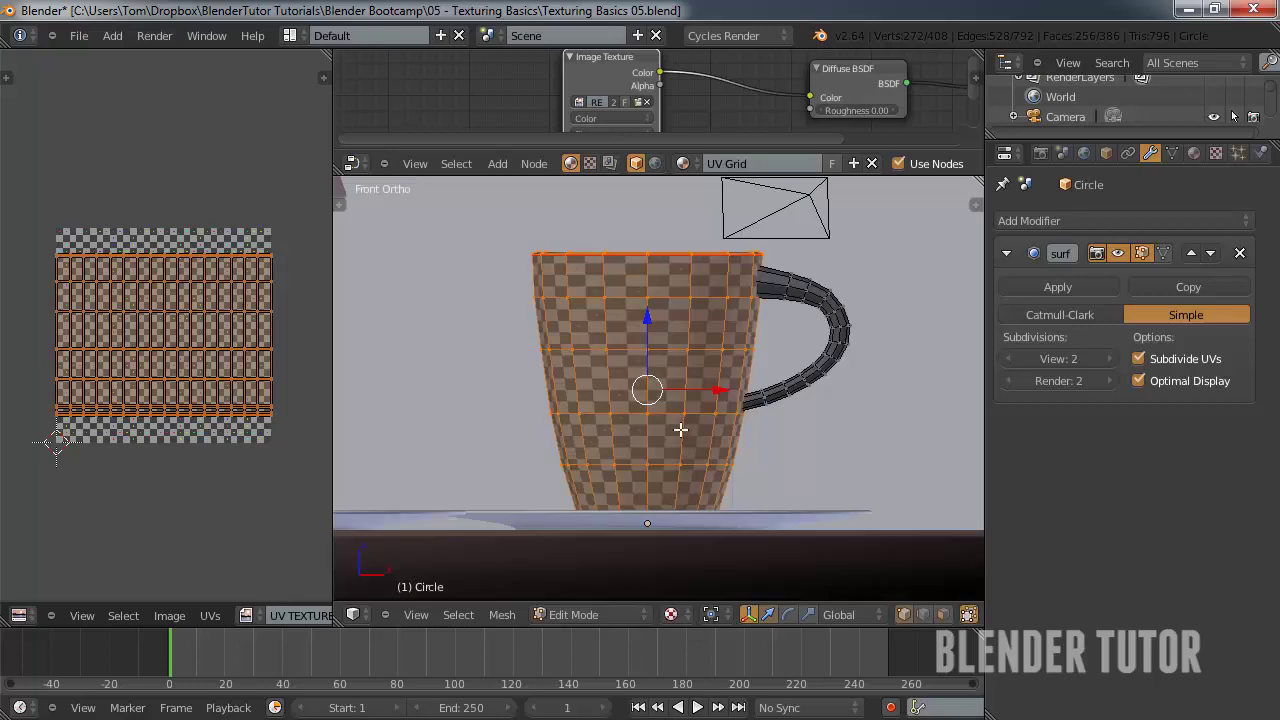
scroll(680, 429, "up", 2)
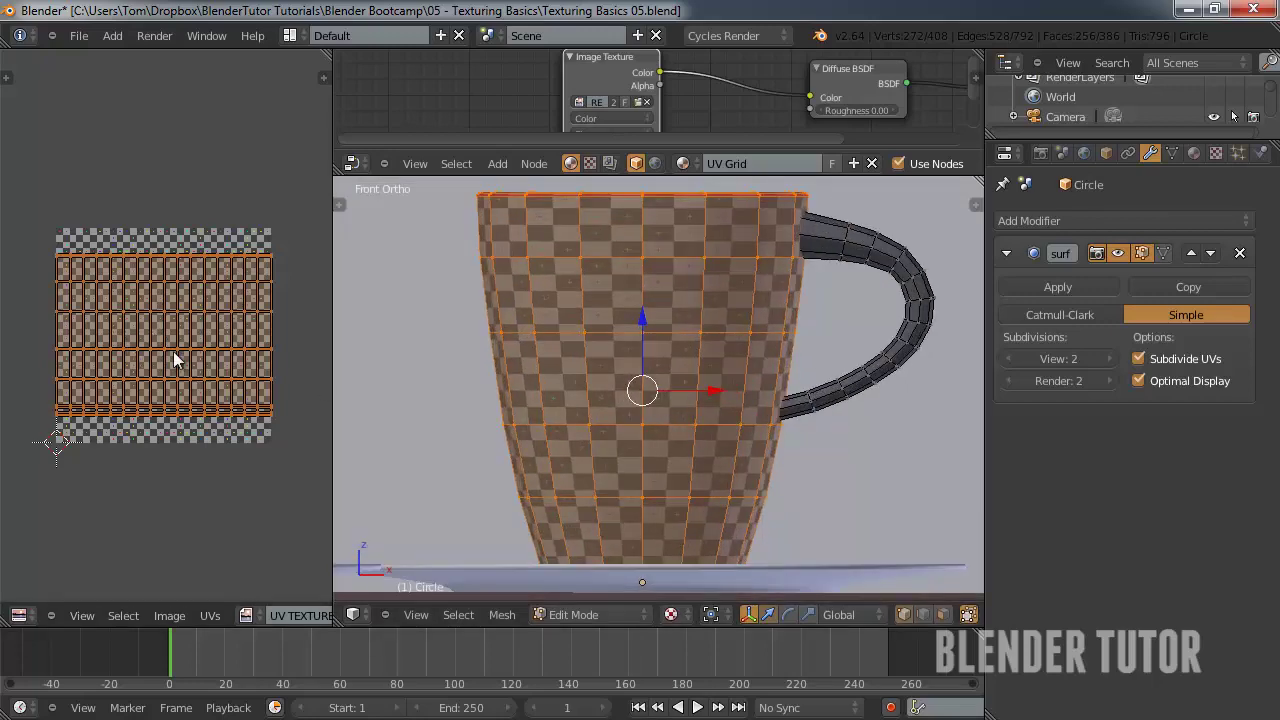
key("s")
key("y")
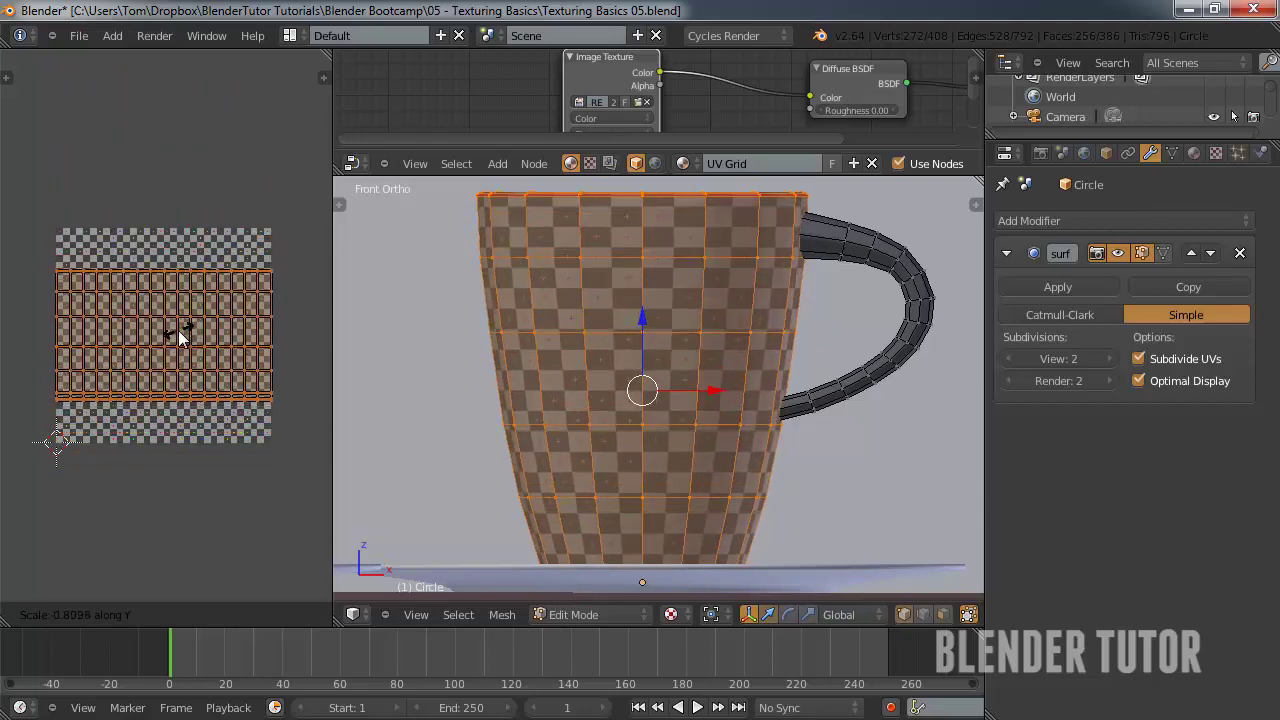
left_click(224, 332)
key("s")
key("y")
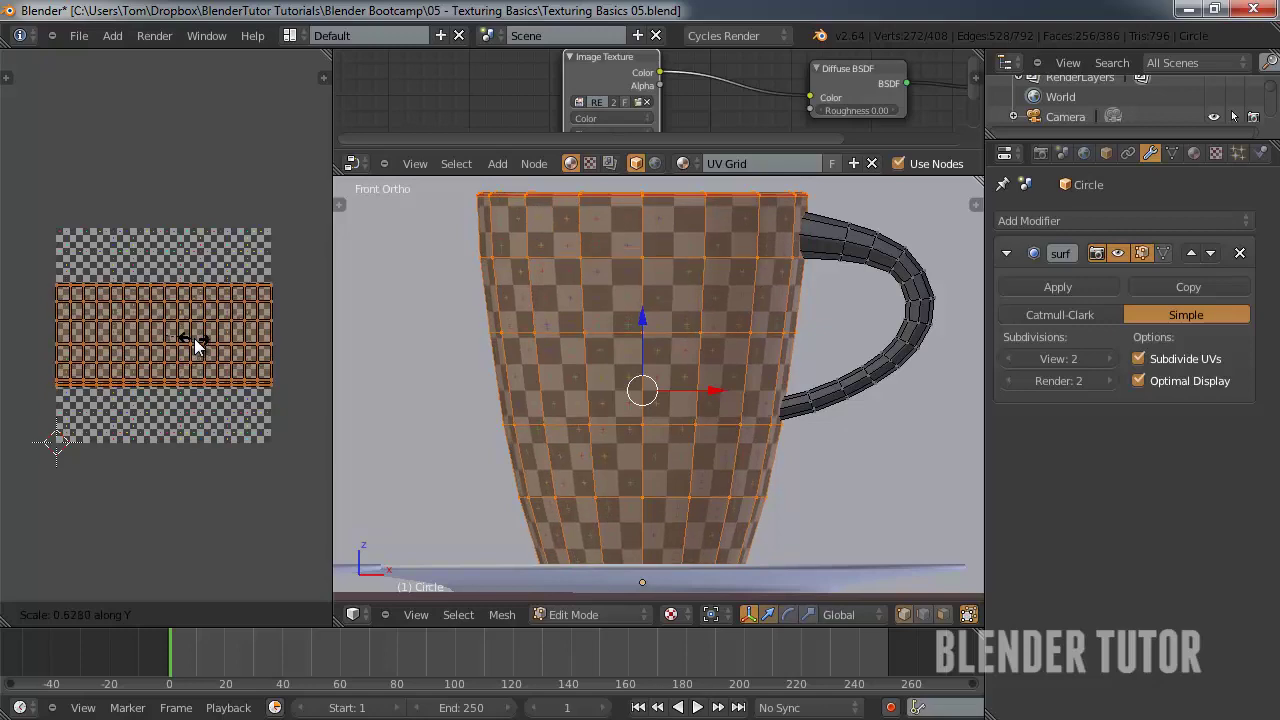
left_click(194, 338)
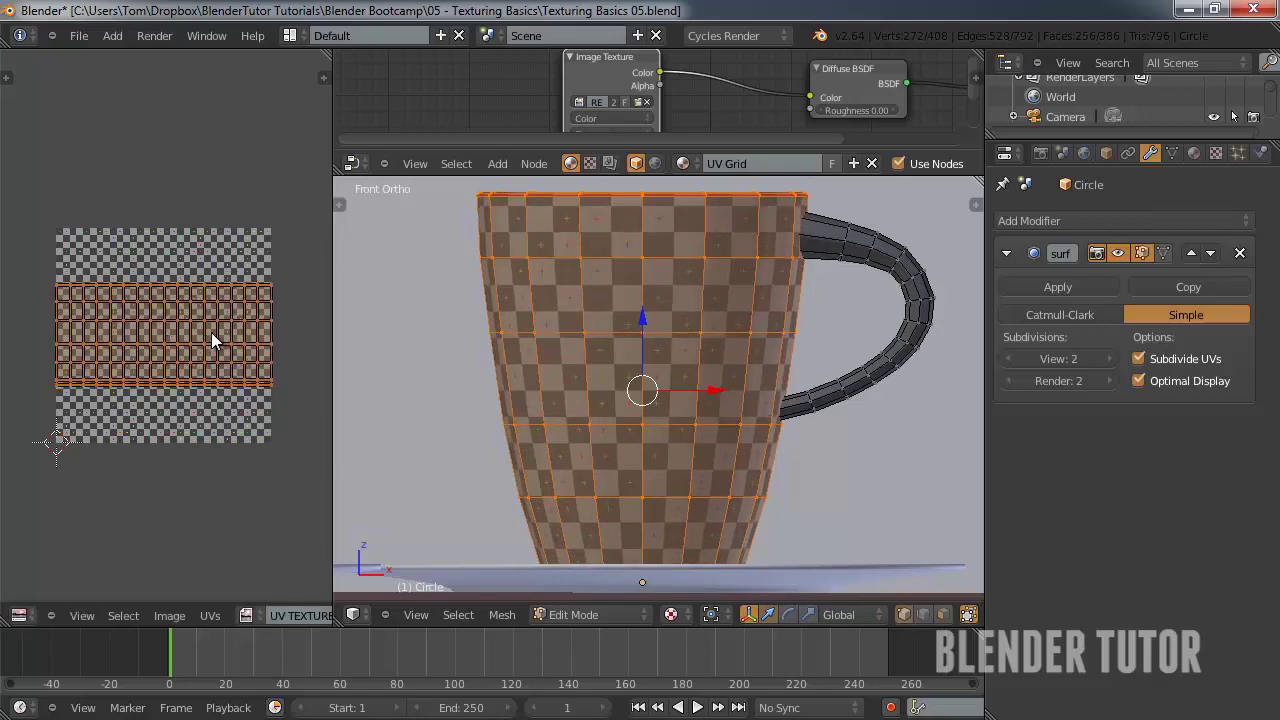
- In the wireframe top view, circle-select the faces of the cup's inner floor and base in face selection mode
key("Tab")
middle_click_drag(611, 388, 637, 402)
key("Tab")
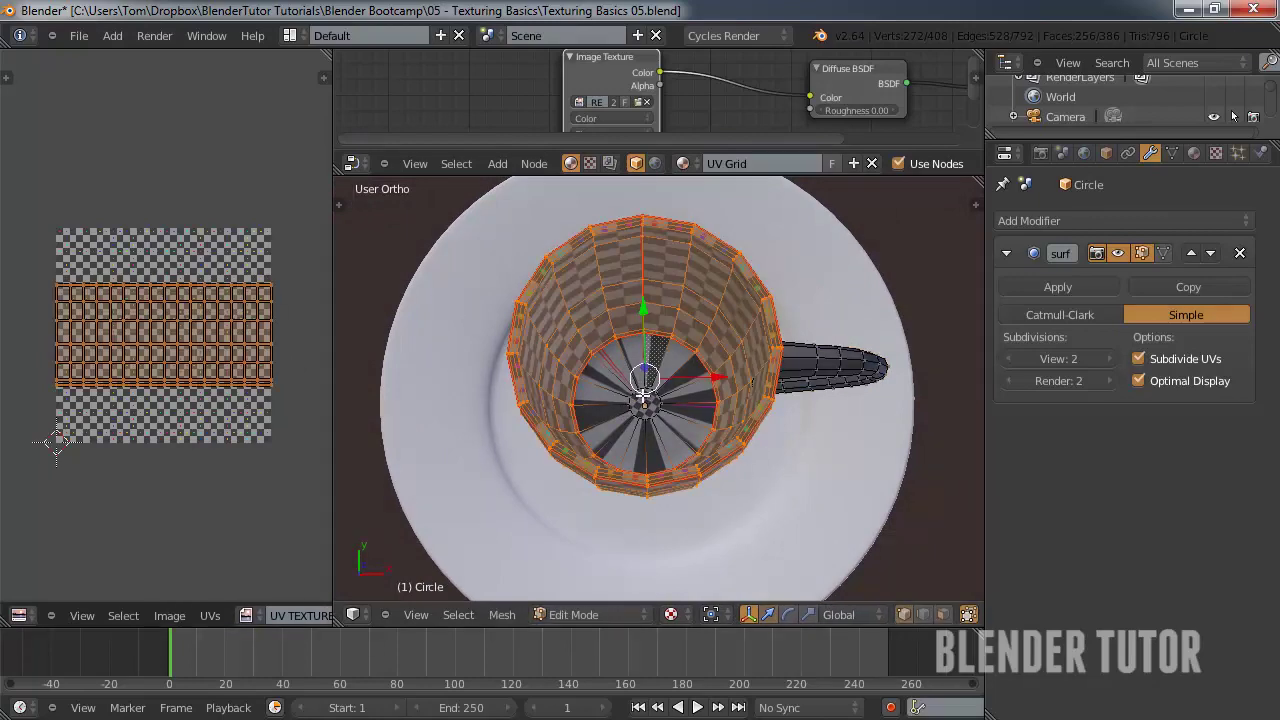
right_click(637, 408)
key("KP_7")
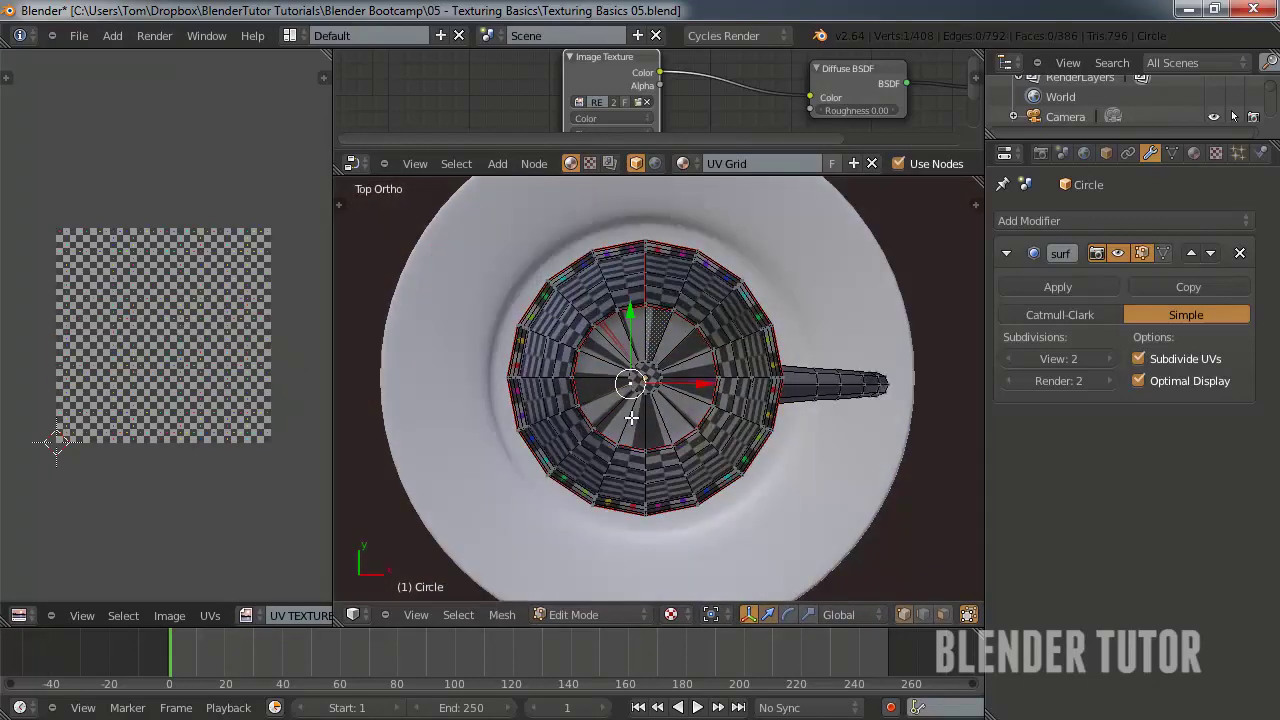
key("z")
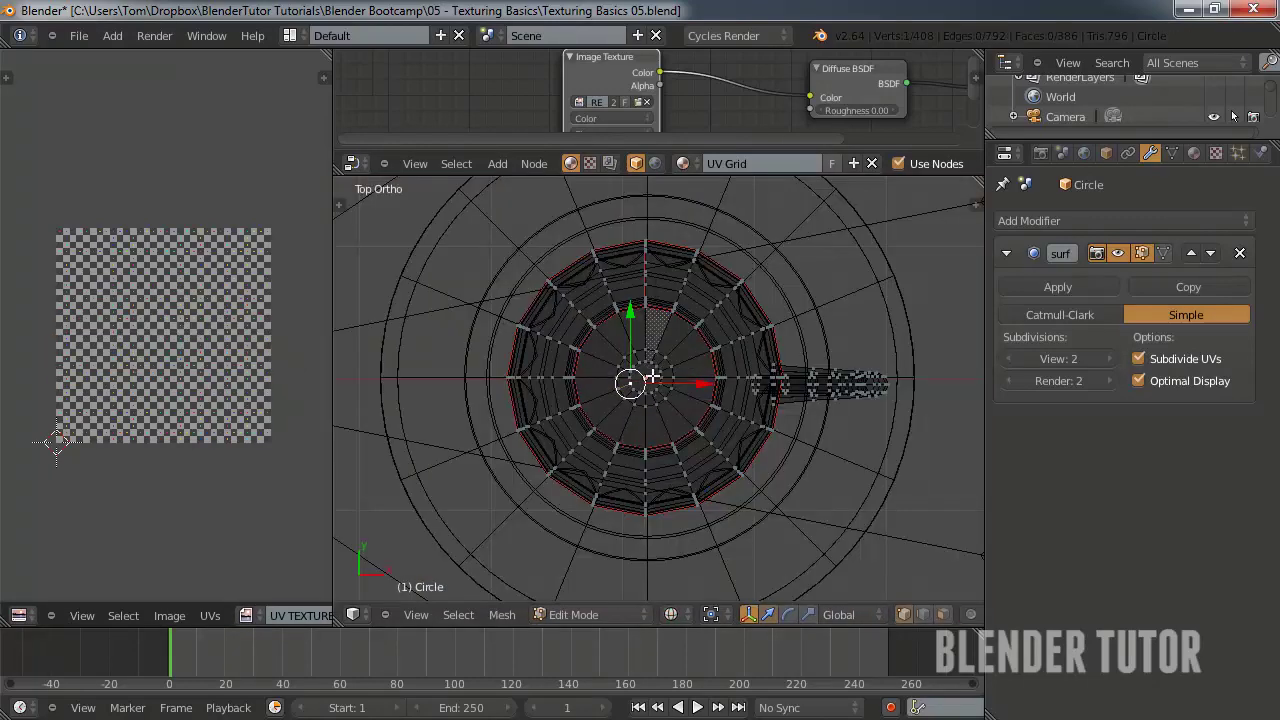
key("c")
left_click(644, 376)
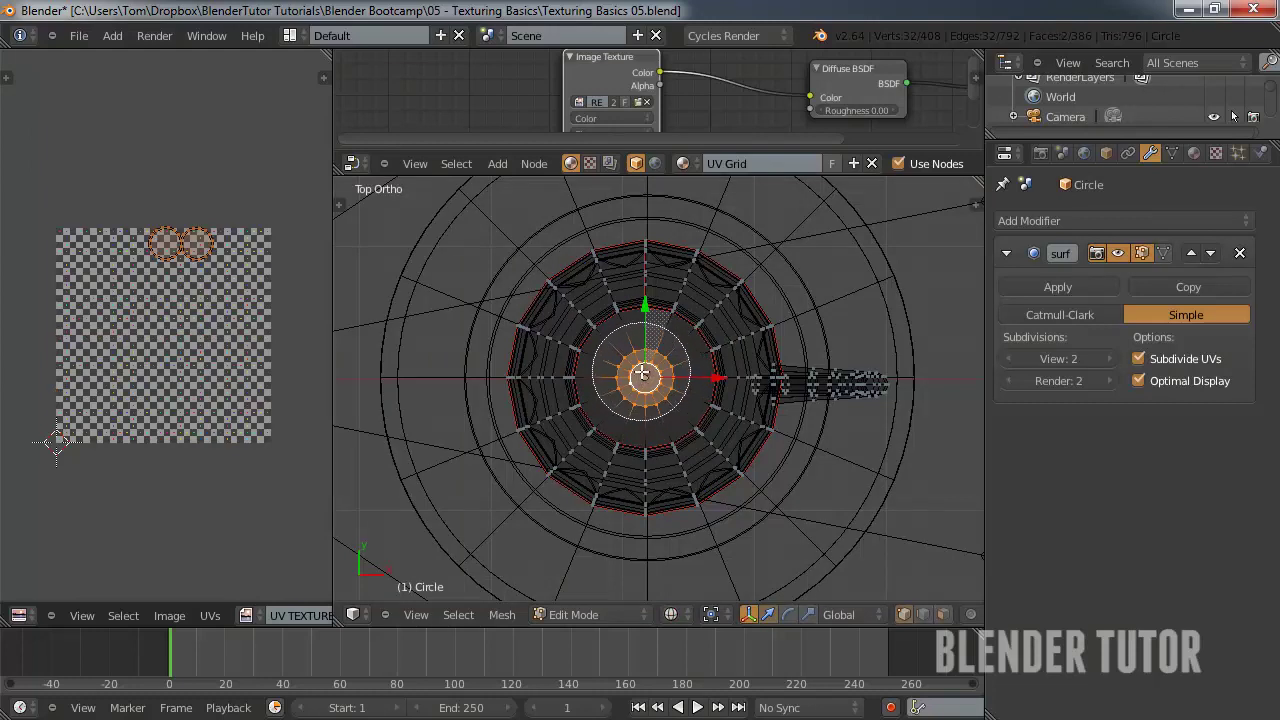
right_click(642, 372)
key("ctrl+Tab")
left_click(611, 414)
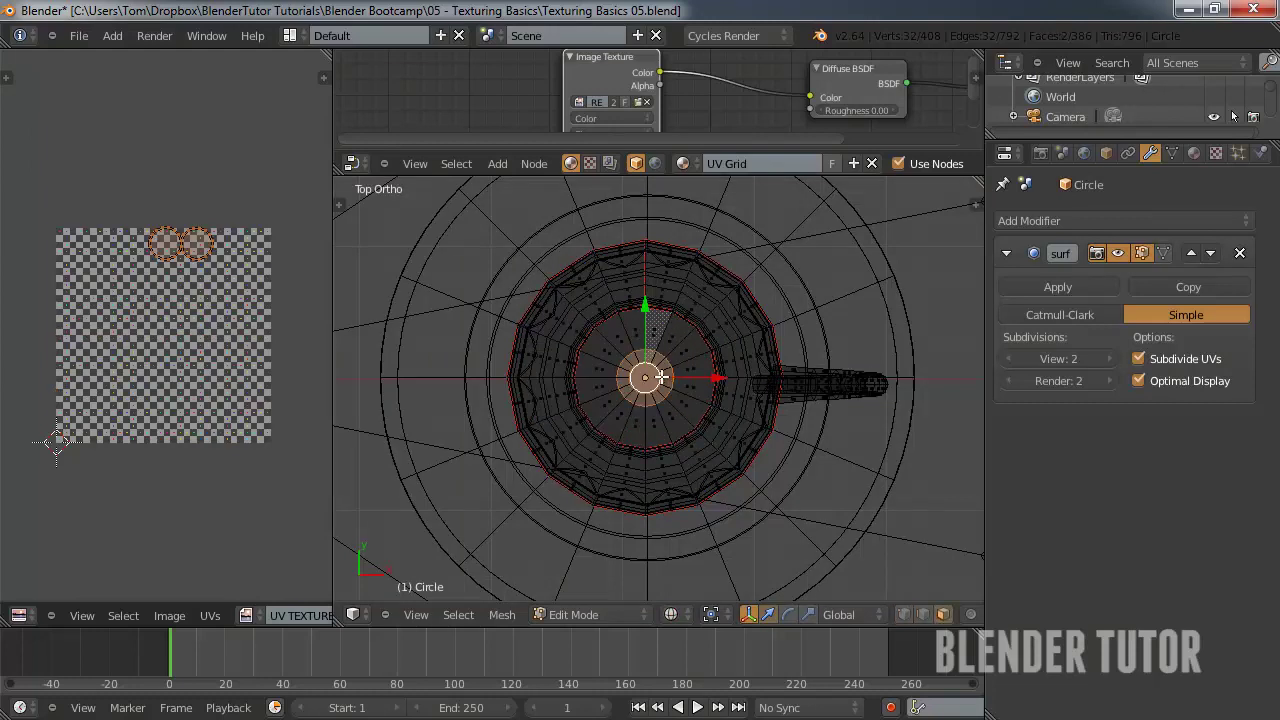
left_click_drag(661, 377, 643, 379)
- Unwrap the selected floor and base faces with Project From View, and show the cup in Texture shading in Edit Mode
key("u")
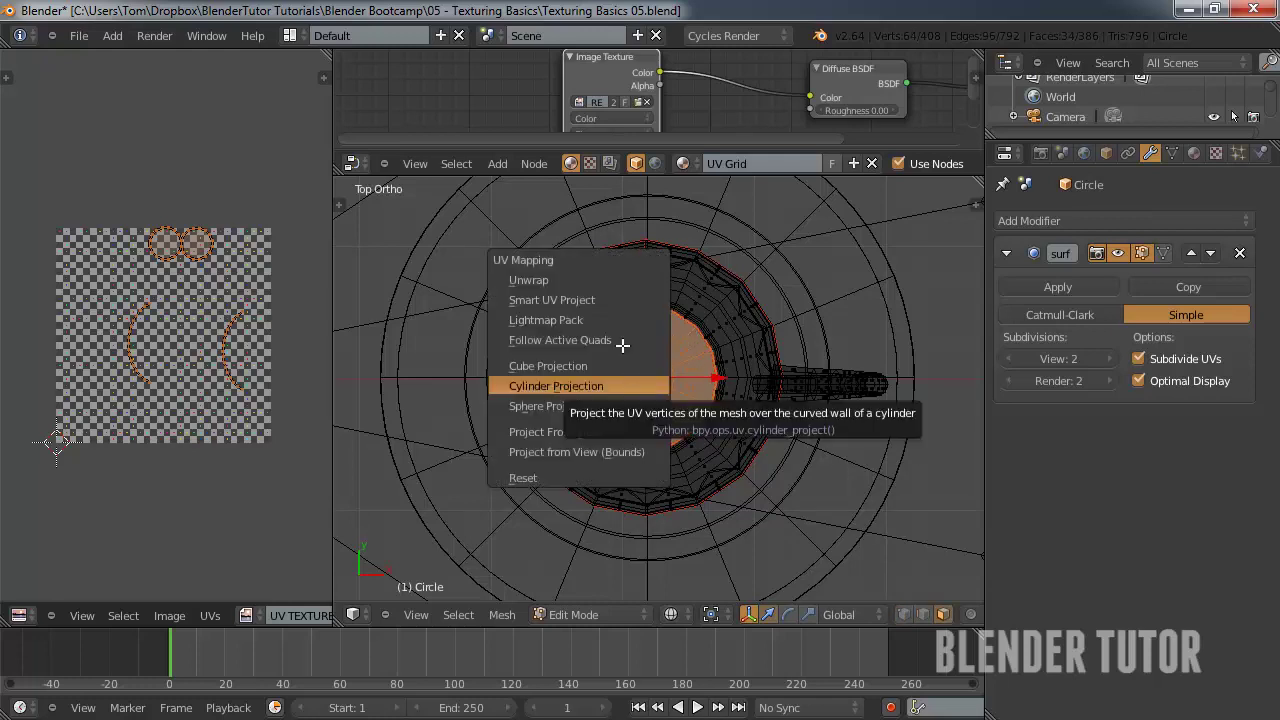
left_click(607, 427)
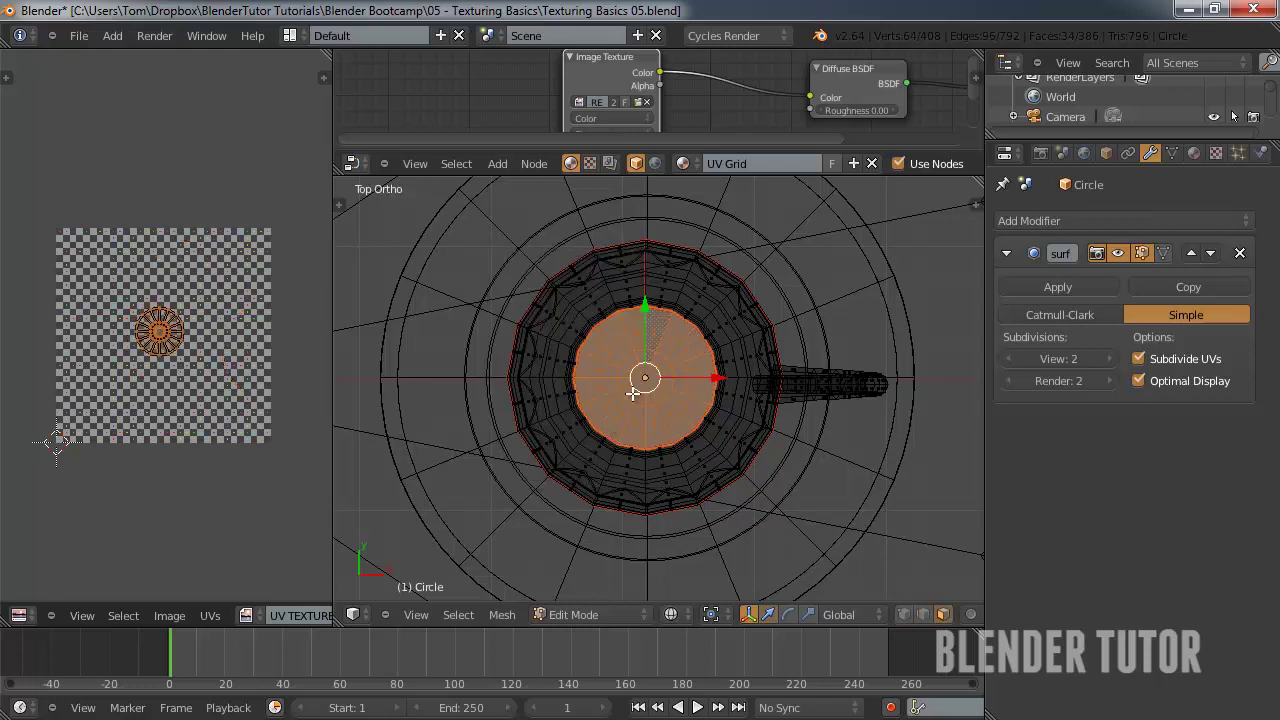
key("Tab")
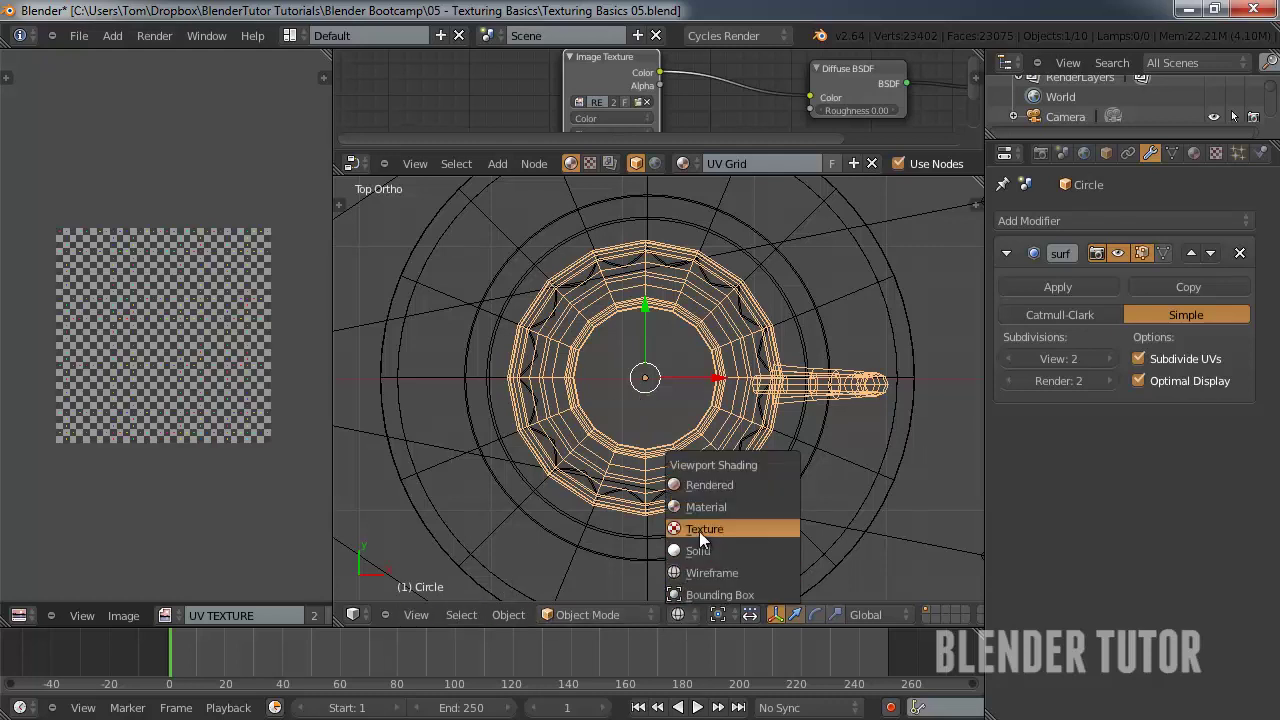
left_click(704, 528)
key("Tab")
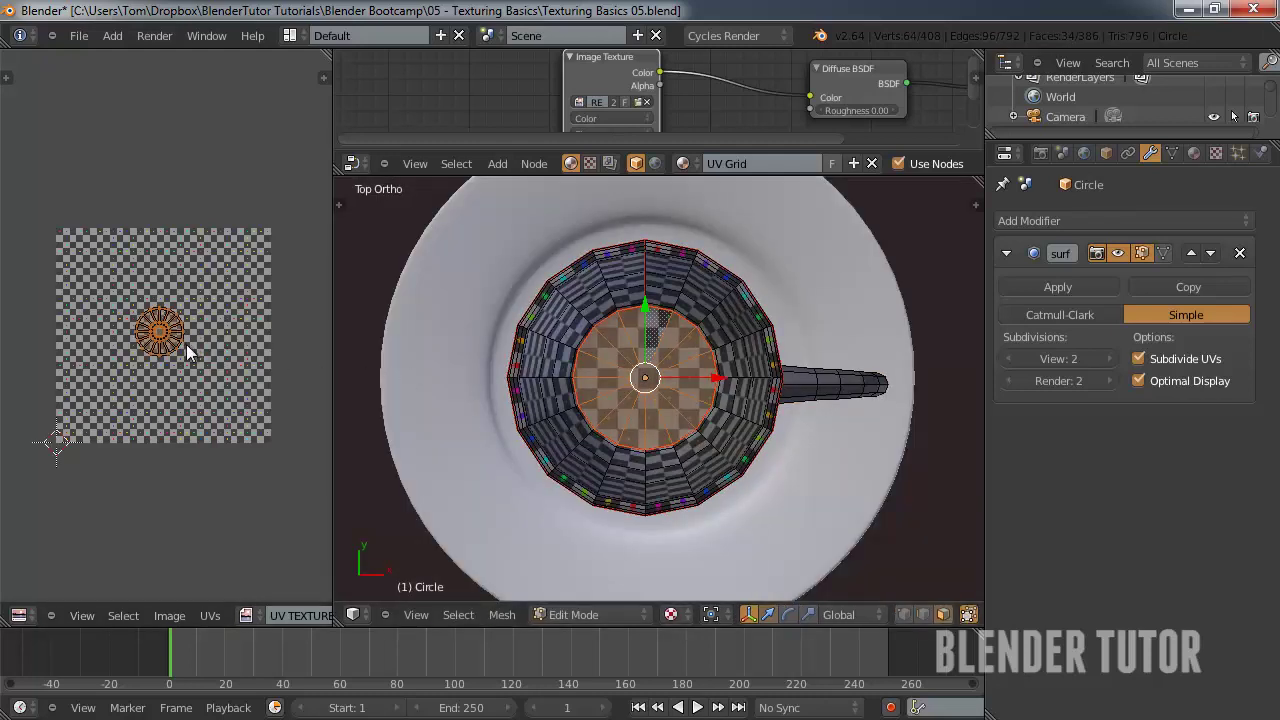
- Scale the floor's UV island up uniformly by about 1.6, and leave Edit Mode to check the checker grid on the whole cup
key("s")
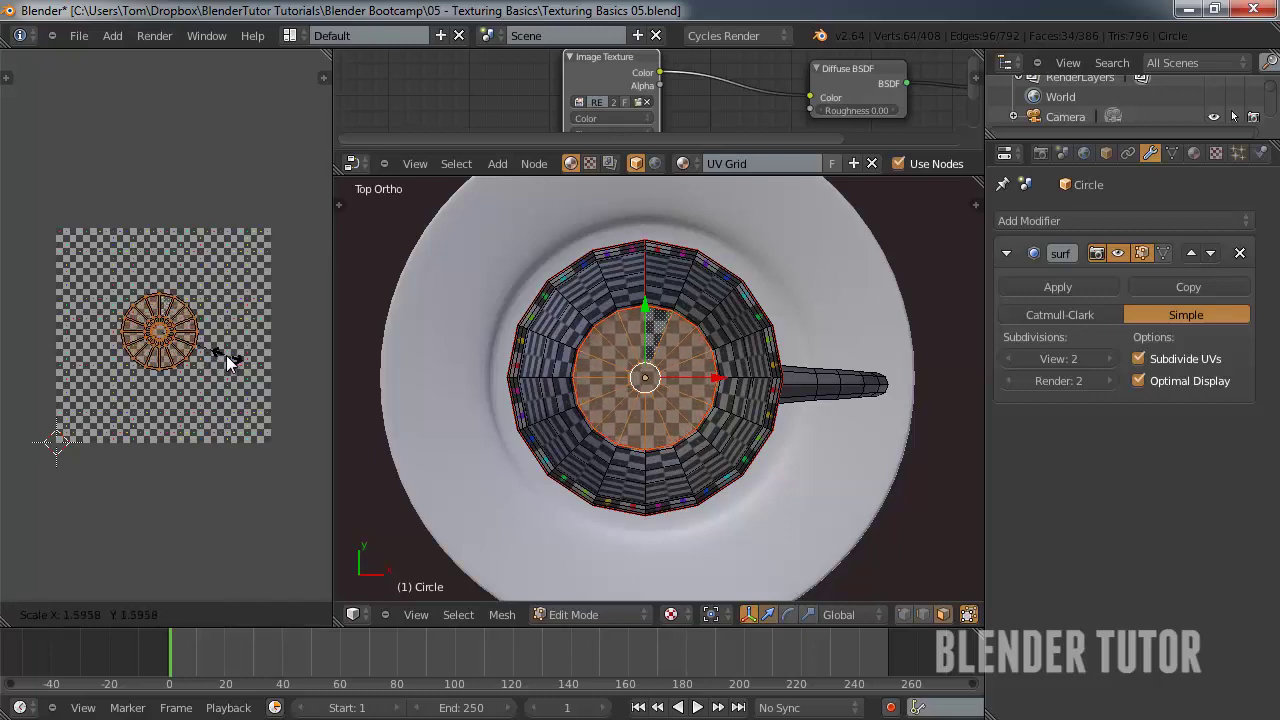
left_click(224, 360)
key("Tab")
middle_click_drag(620, 408, 789, 298)
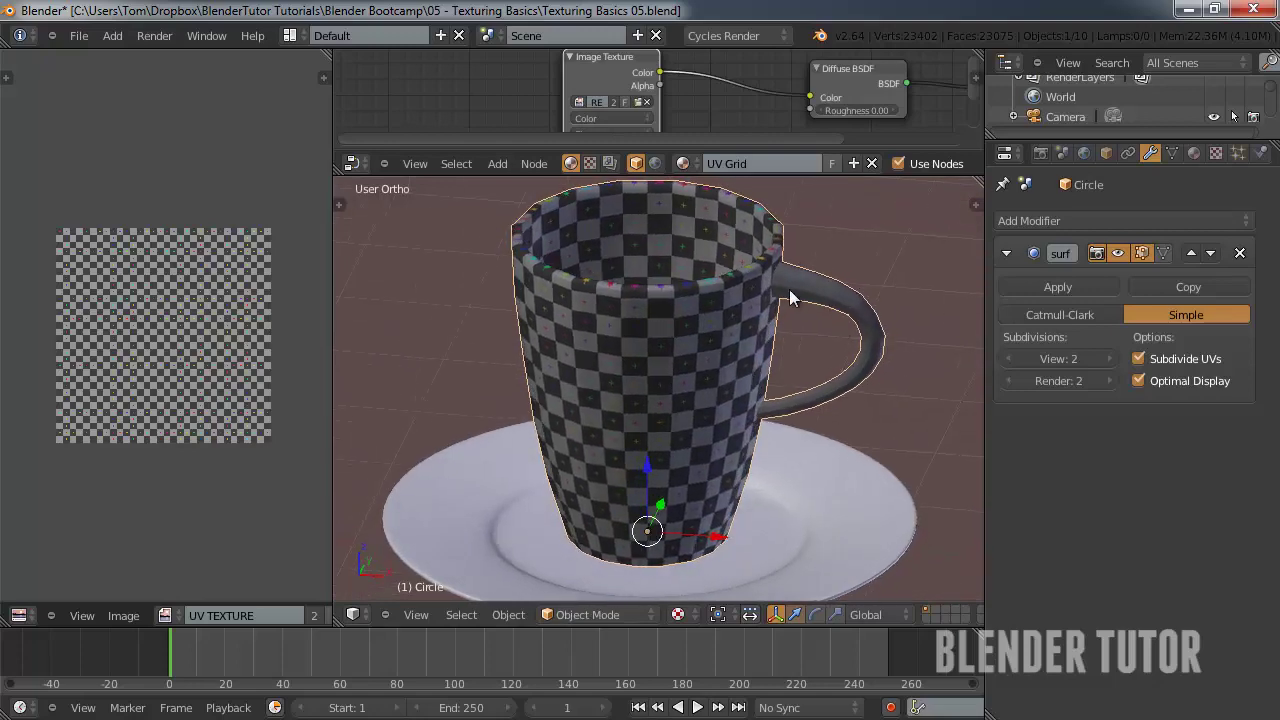
- In Edit Mode with vertex selection, select the lengthwise edge loop along the inner side of the cup's handle and mark it as a seam
key("Tab")
key("Tab")
key("Tab")
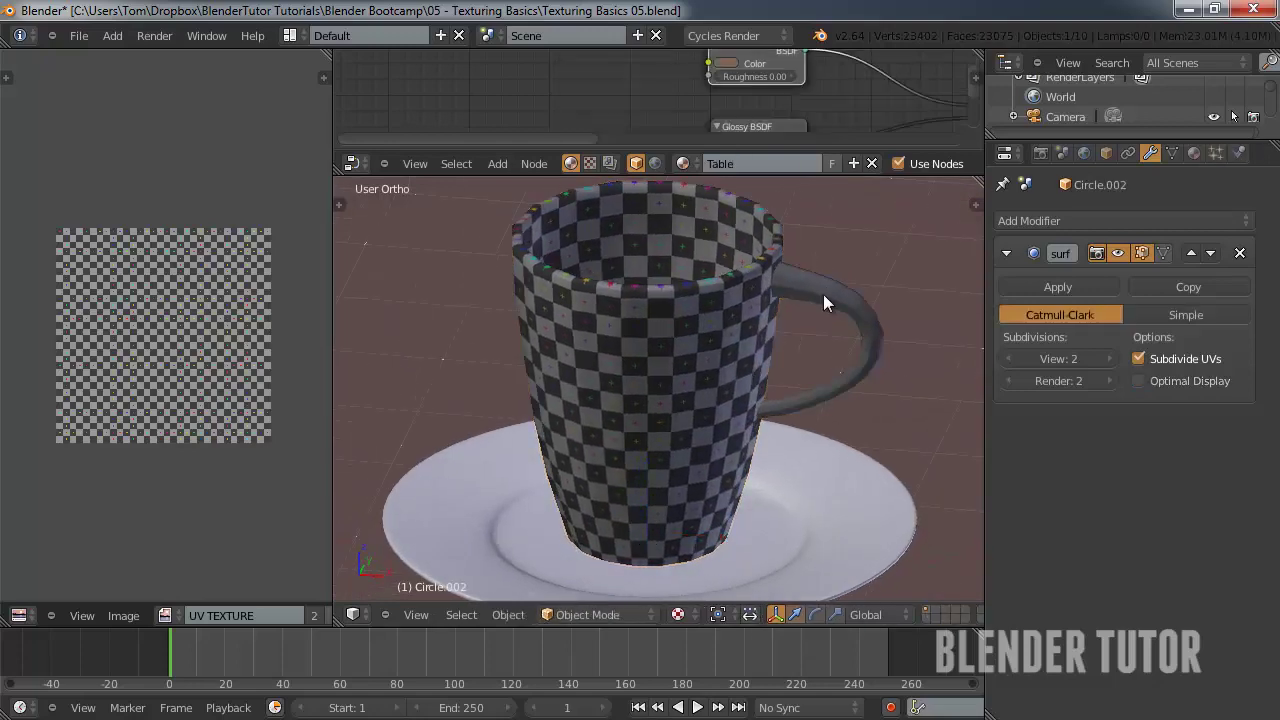
right_click(824, 298)
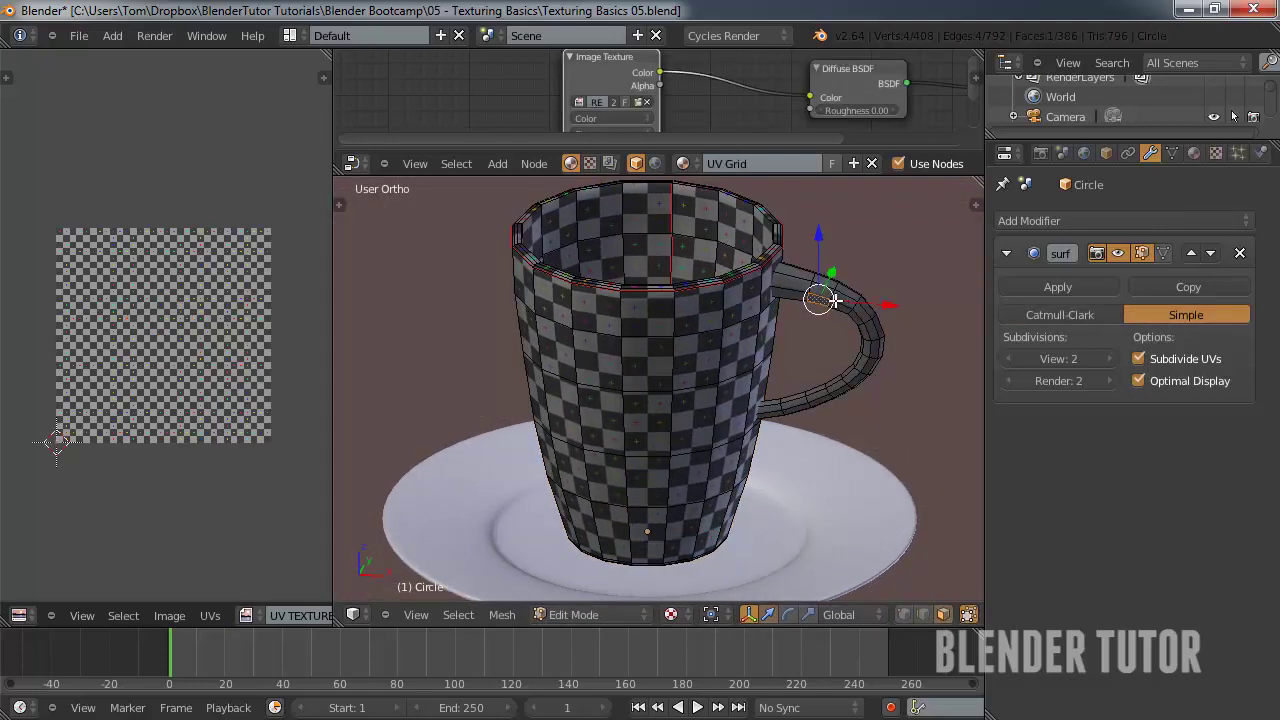
scroll(845, 312, "up", 1)
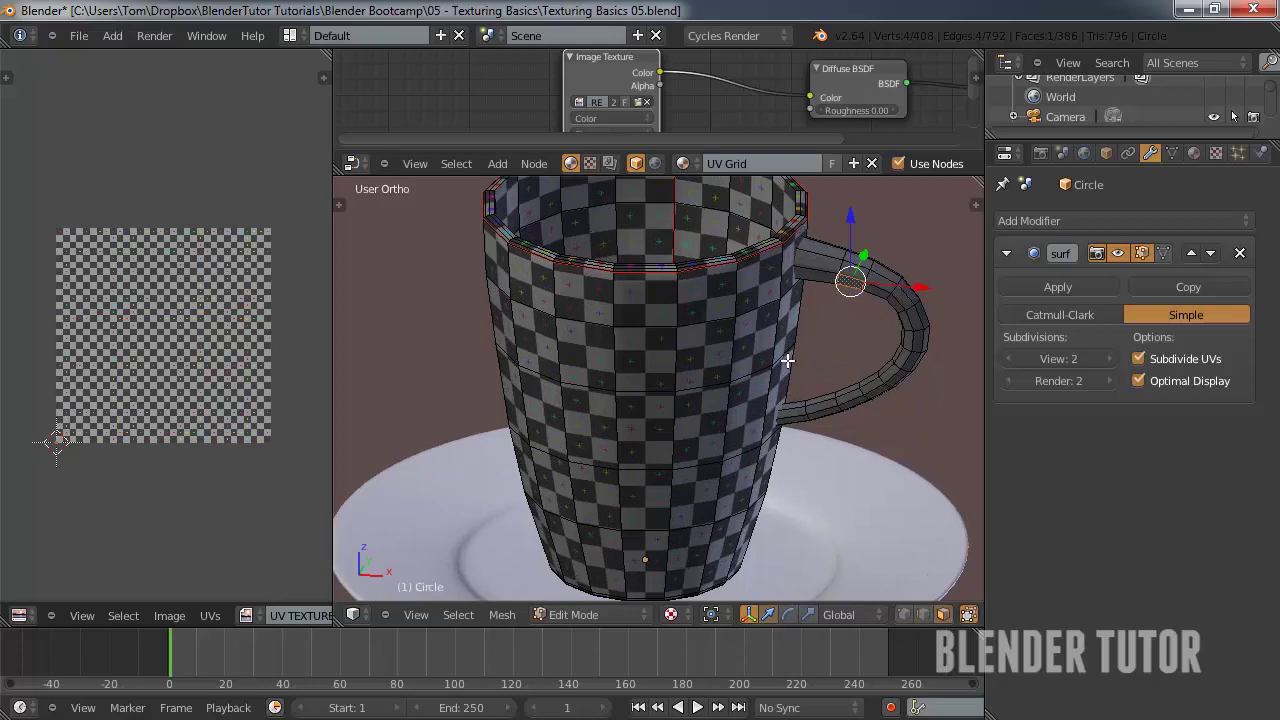
middle_click_drag(788, 360, 857, 278)
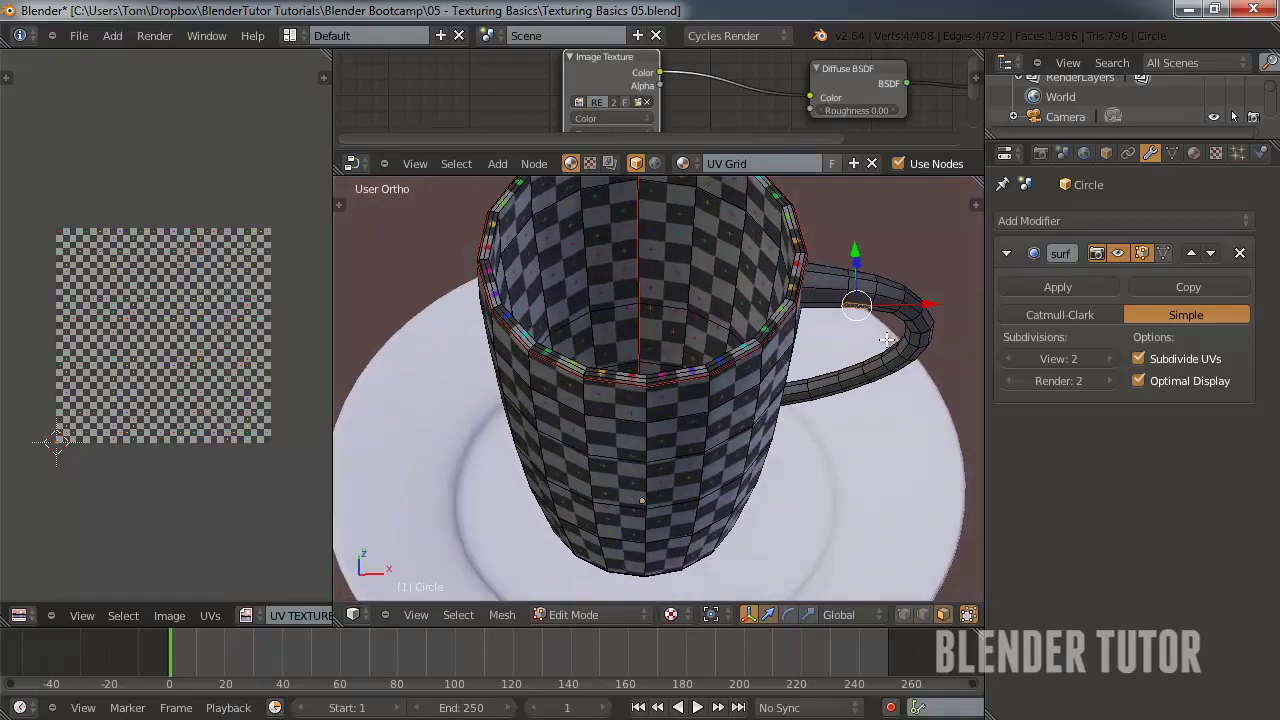
key("ctrl+Tab")
left_click(818, 355)
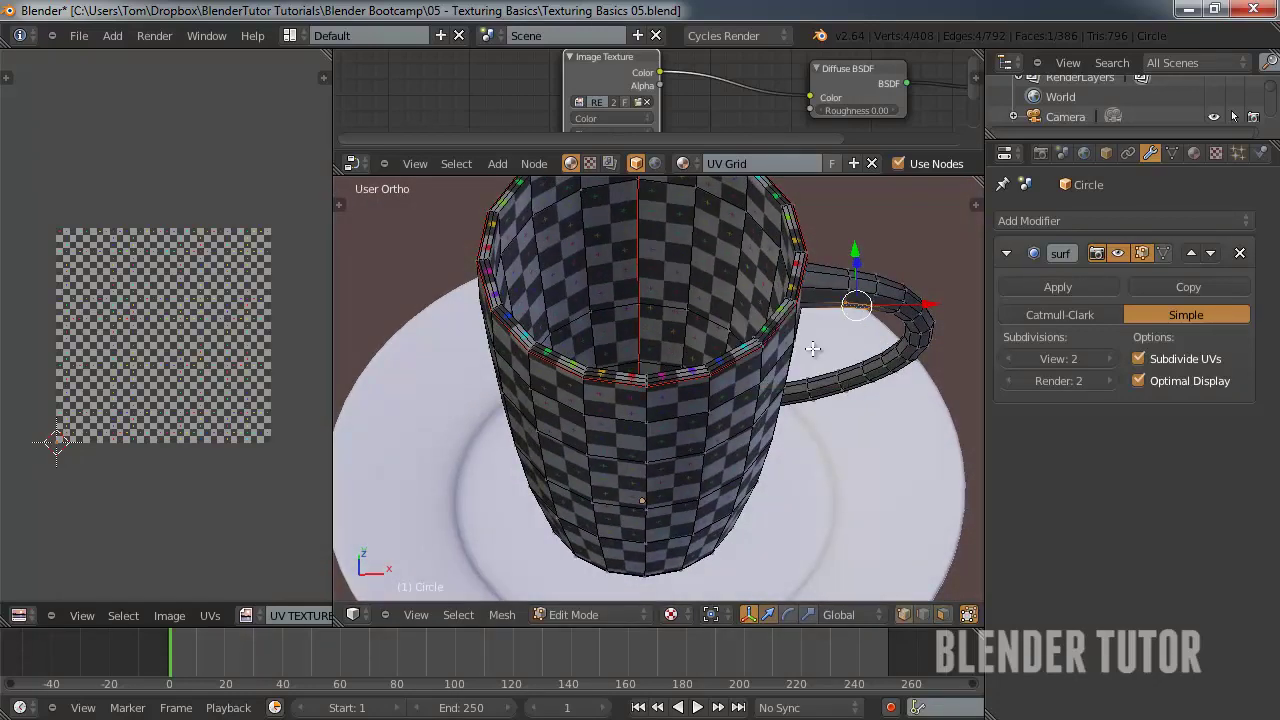
right_click(818, 381, "alt")
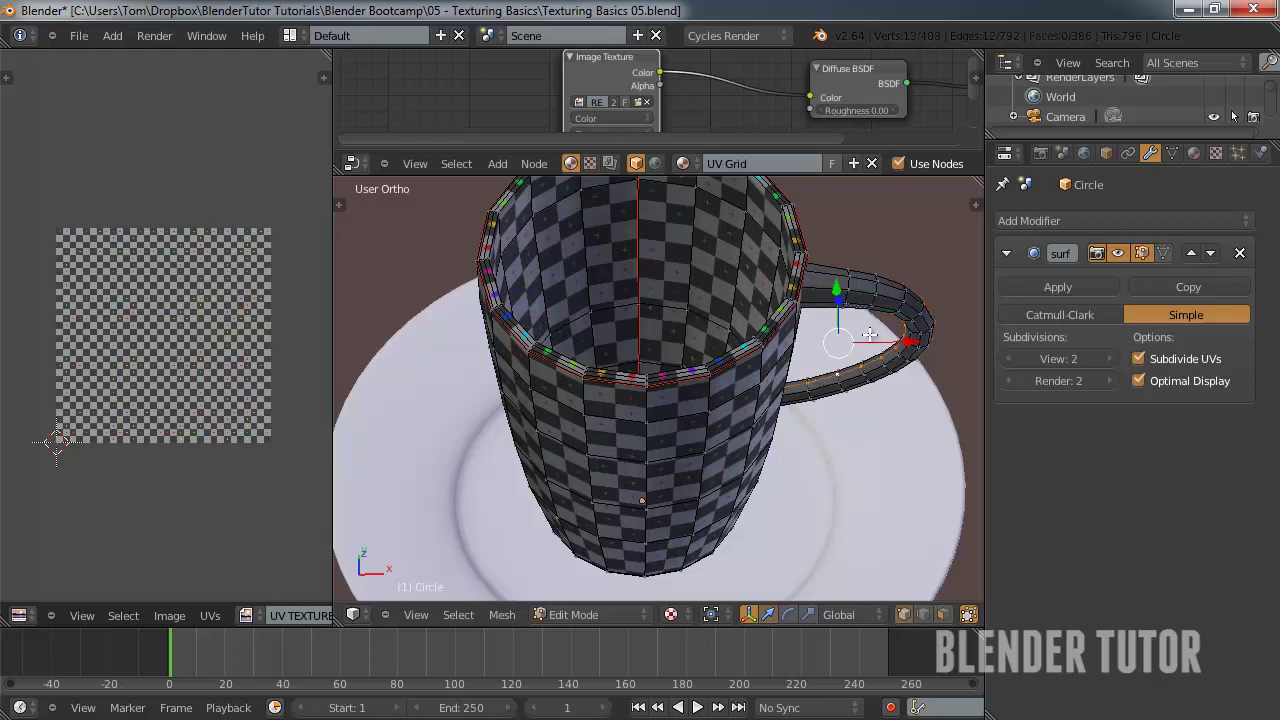
key("ctrl+e")
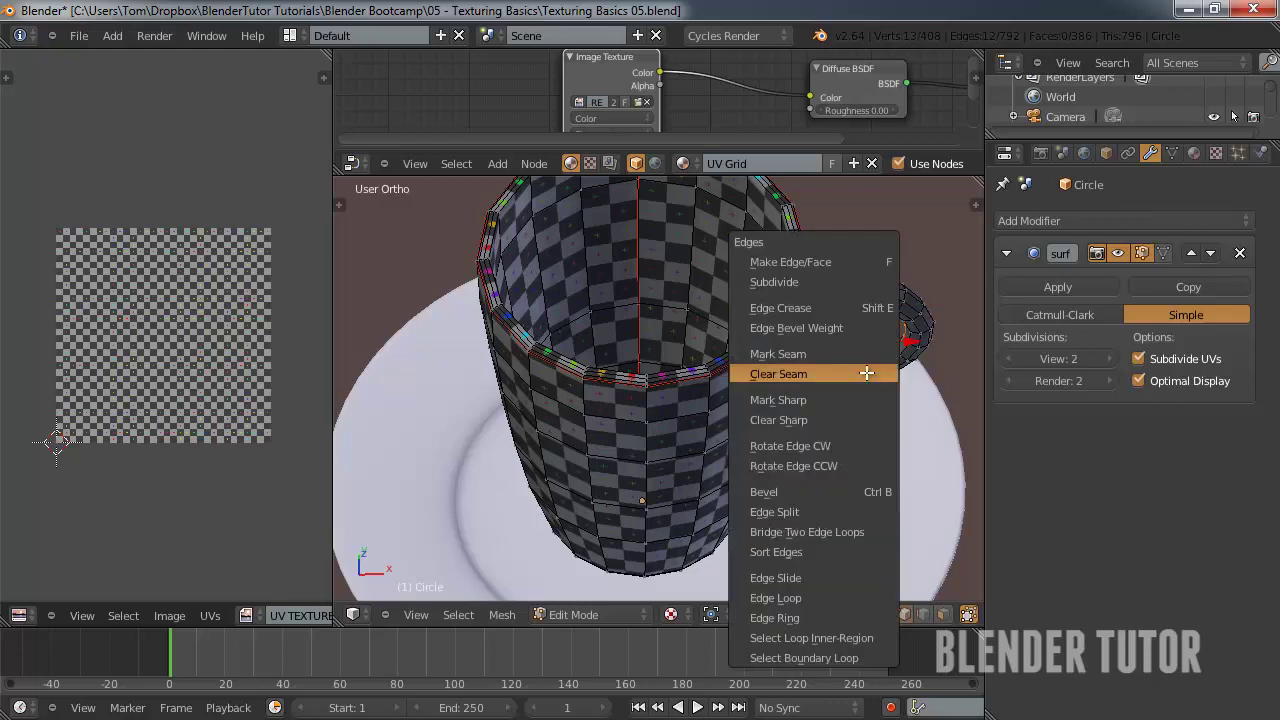
left_click(864, 346)
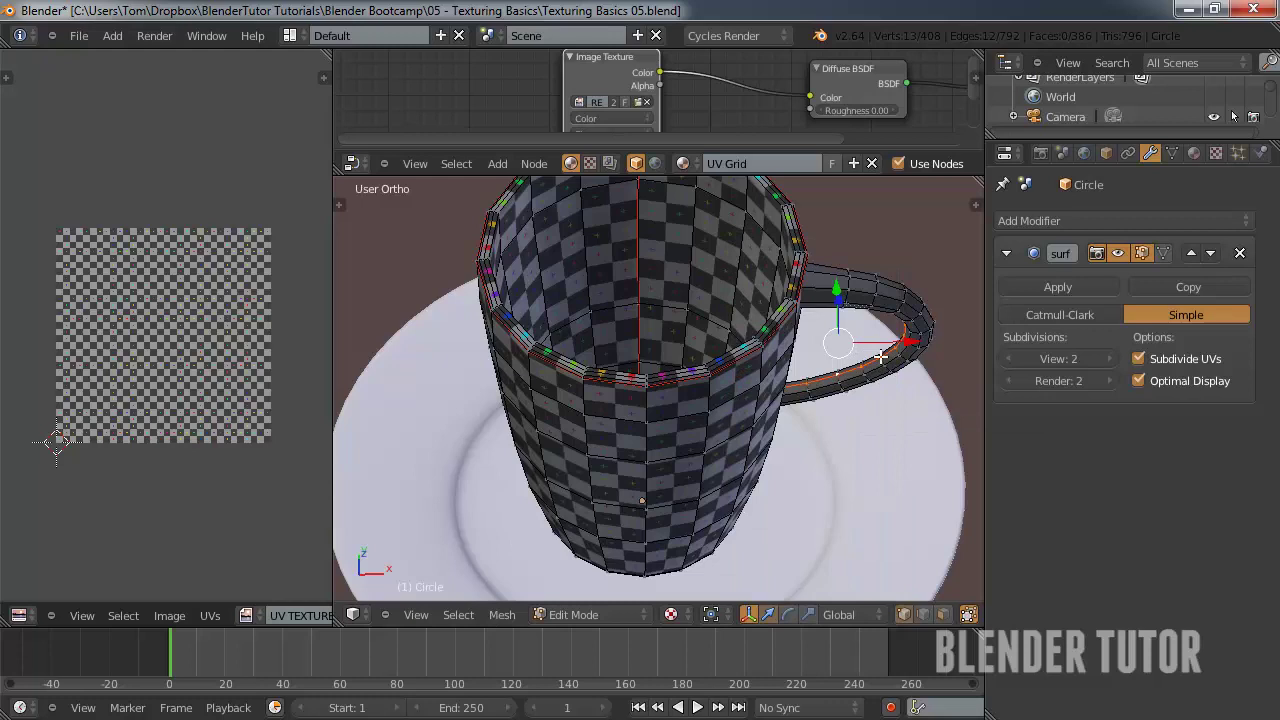
- Select the whole linked handle and unwrap it from the front view
key("ctrl+l")
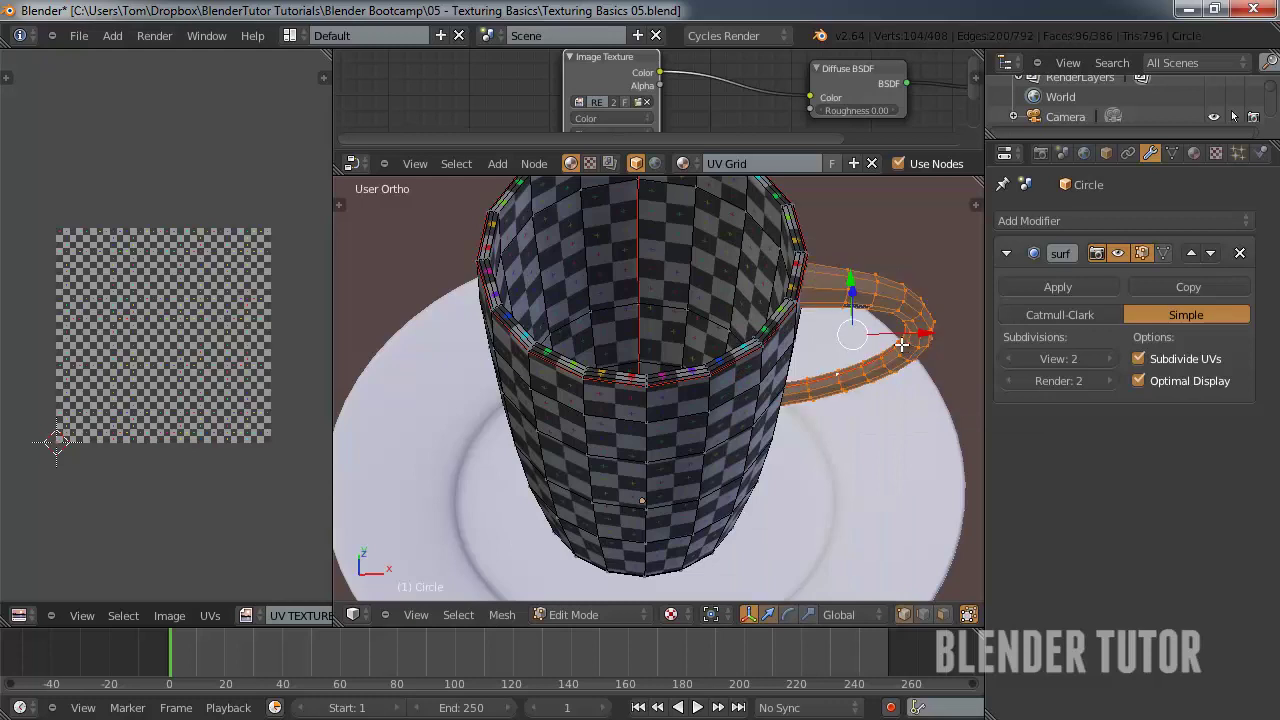
key("KP_1")
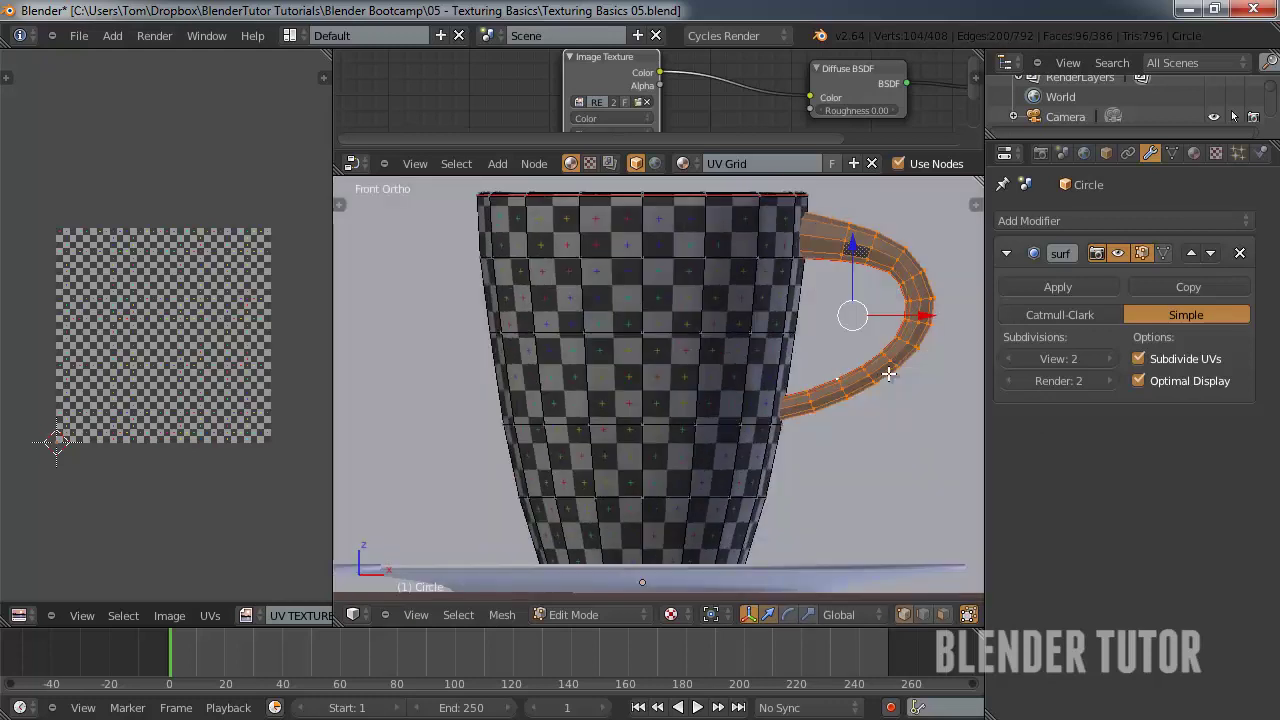
key("u")
left_click(820, 223)
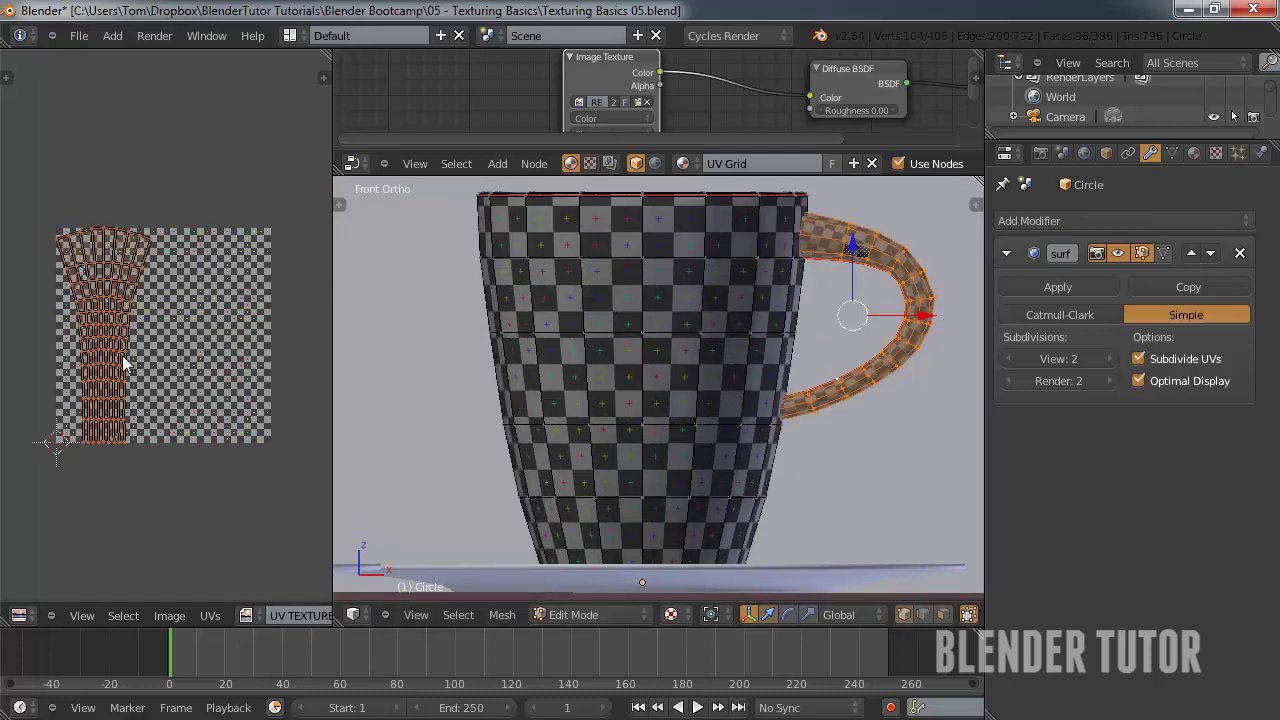
- Scale the handle's UV island down uniformly to about 0.53, and leave Edit Mode to check the checker grid on the cup
key("s")
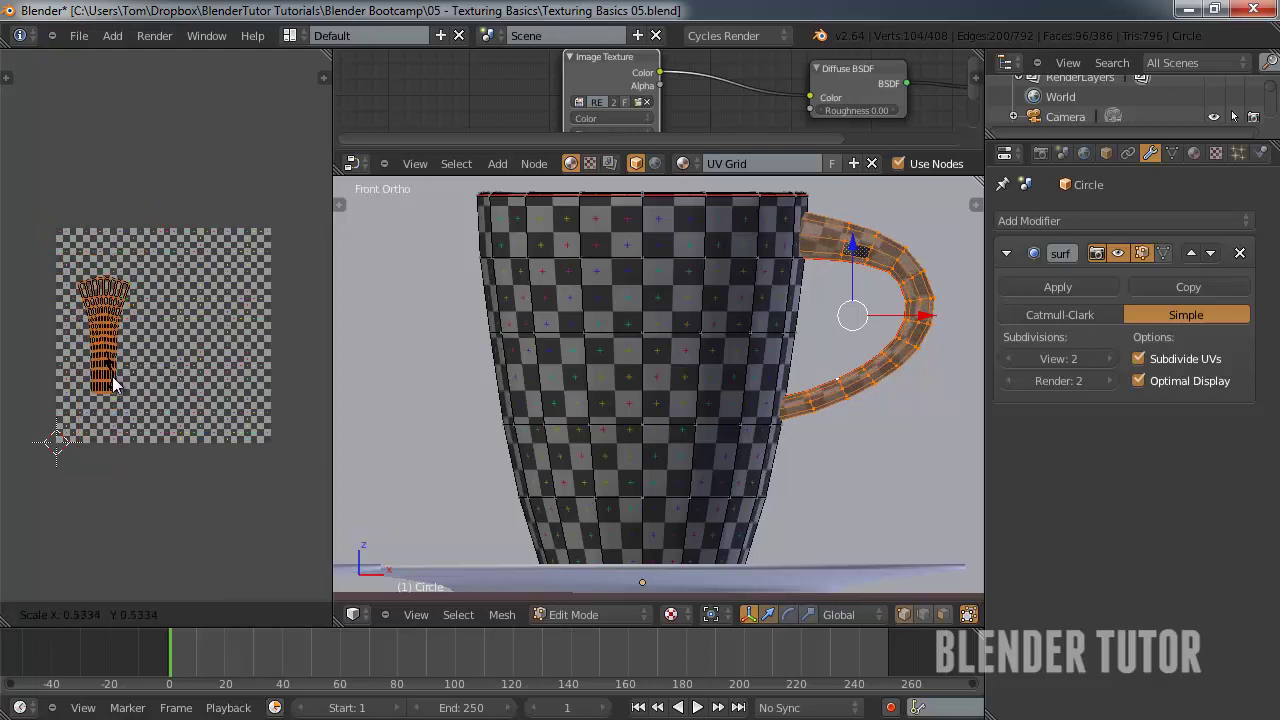
left_click(118, 384)
key("Tab")
middle_click_drag(714, 382, 757, 417)
scroll(757, 408, "down", 4)
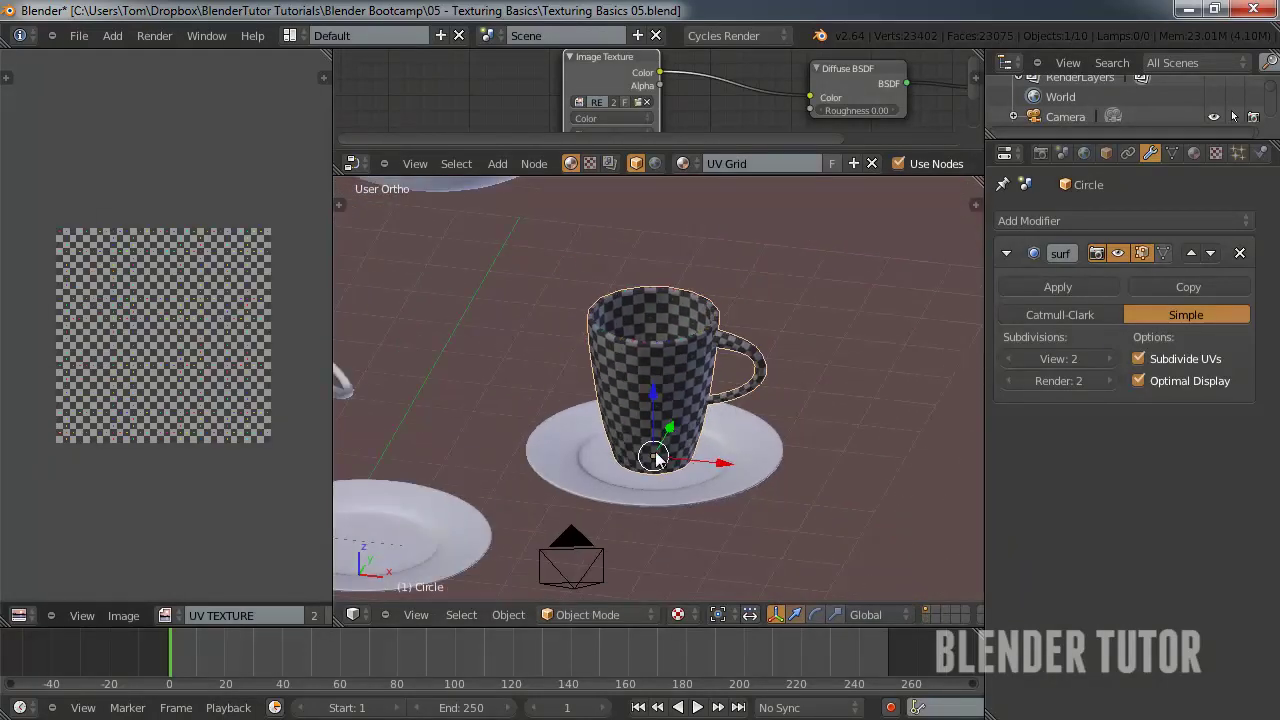
- Replace the material of the saucer under the checkered cup with UV Grid
right_click(619, 451)
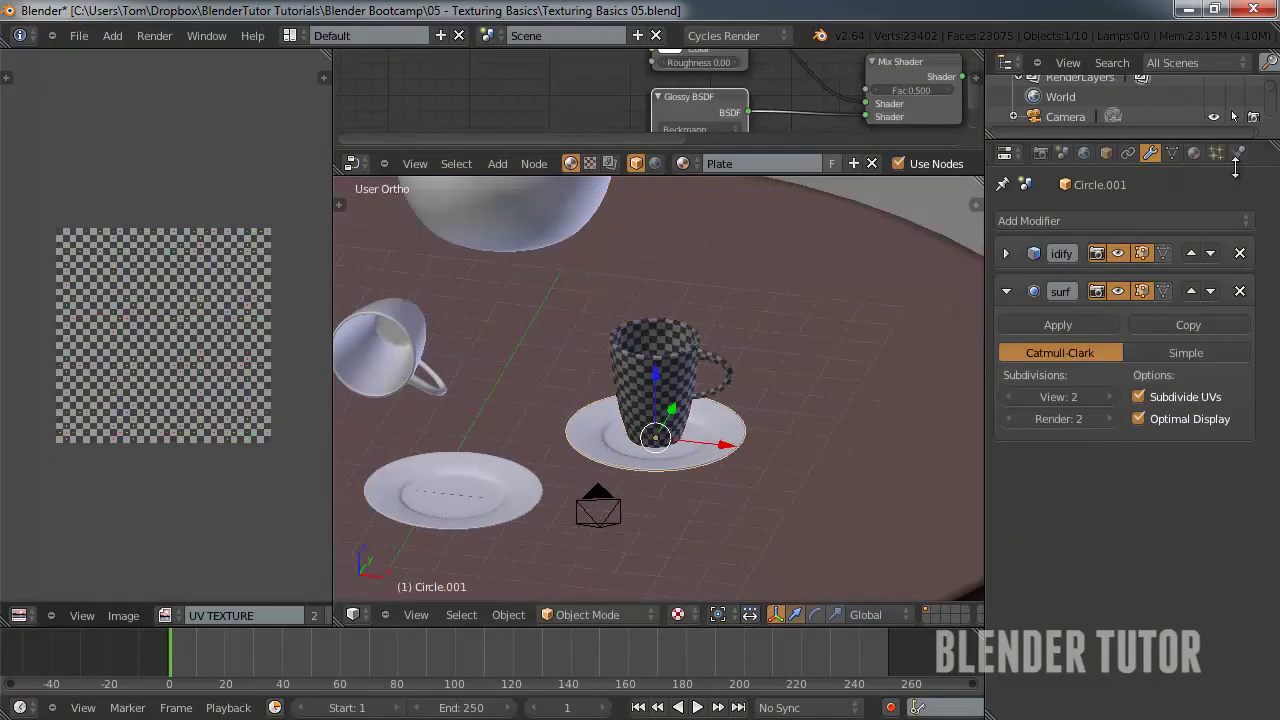
left_click(1191, 154)
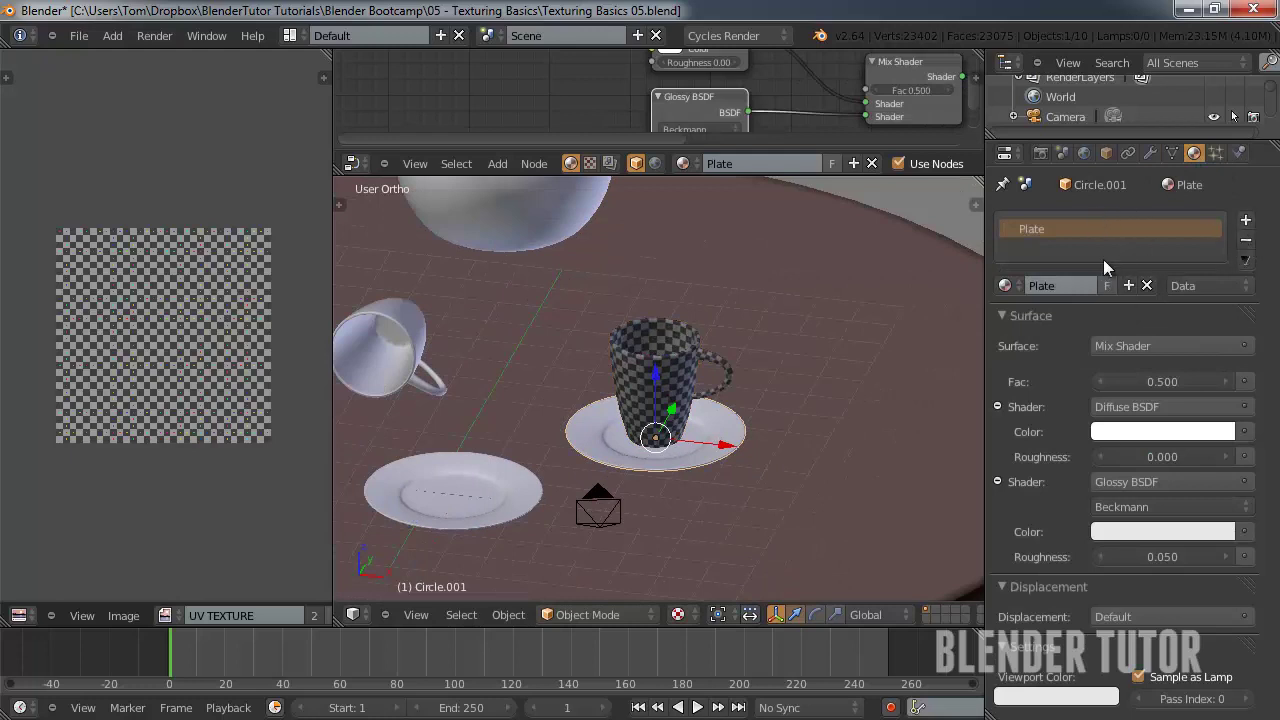
left_click(1007, 285)
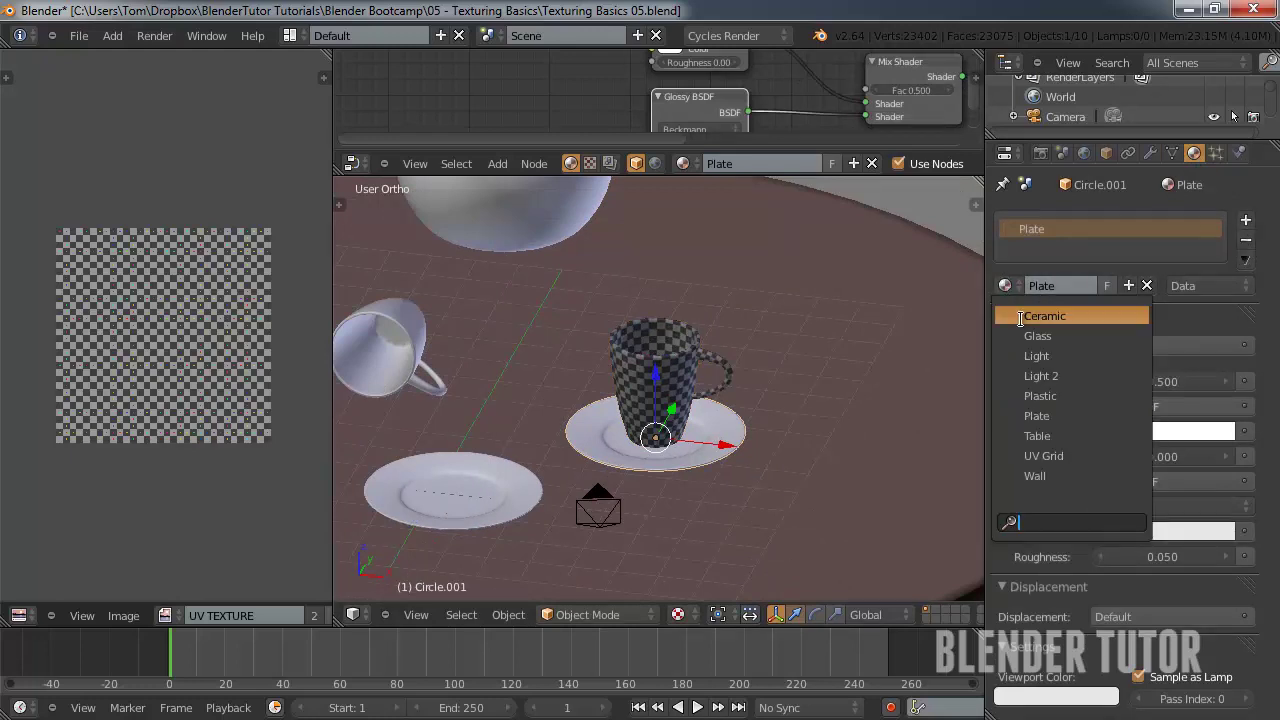
left_click(1058, 451)
- Unwrap the whole saucer mesh in the top view, and redo its mapping with Project From View
key("Tab")
scroll(698, 457, "up", 1)
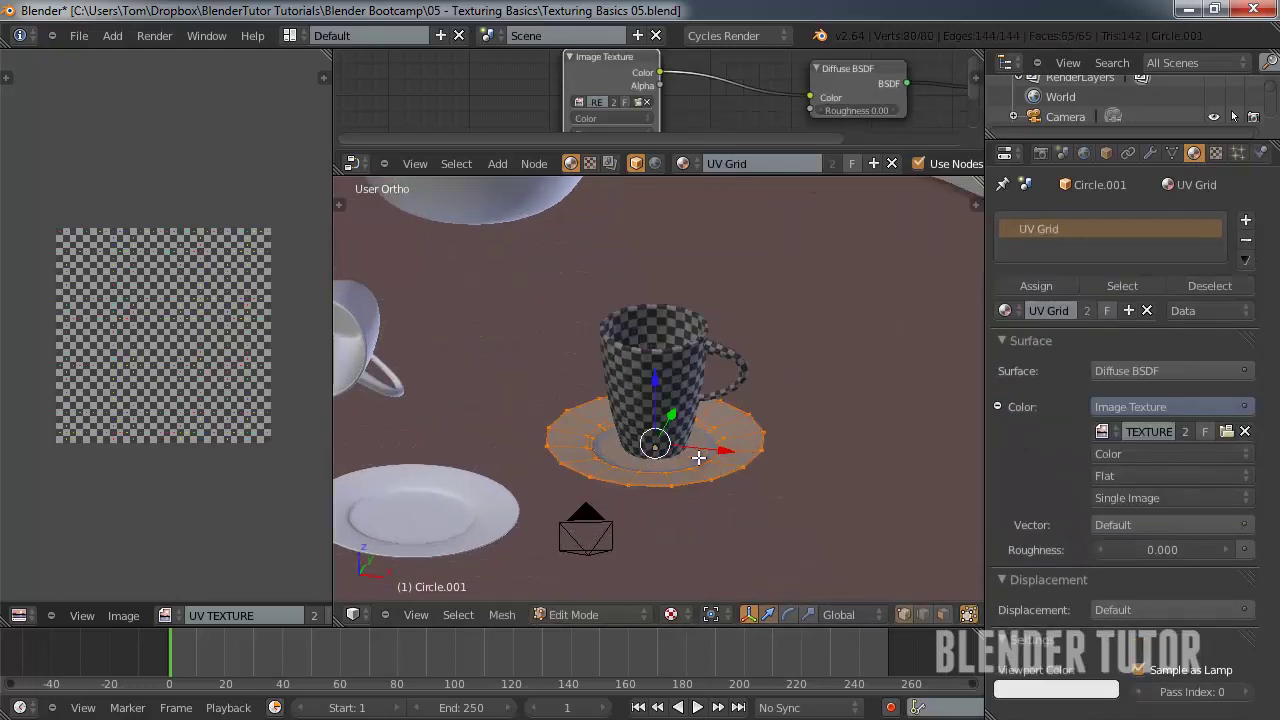
key("KP_7")
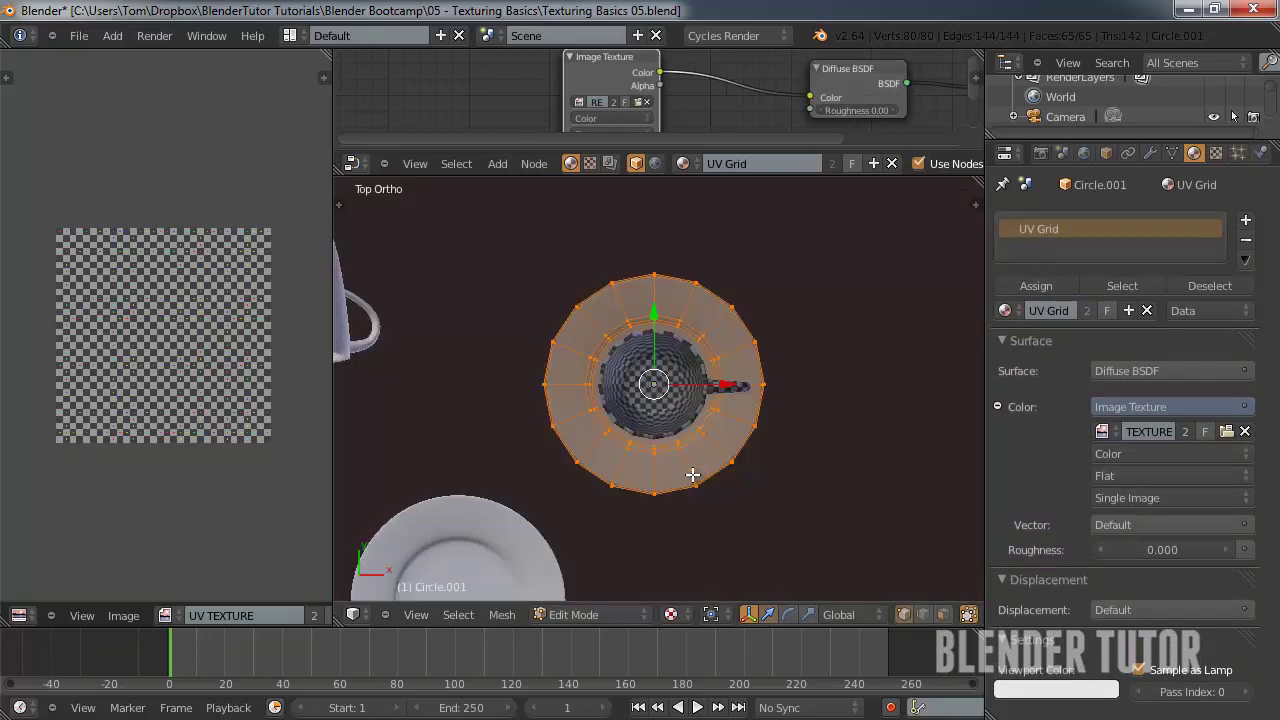
key("u")
left_click(655, 418)
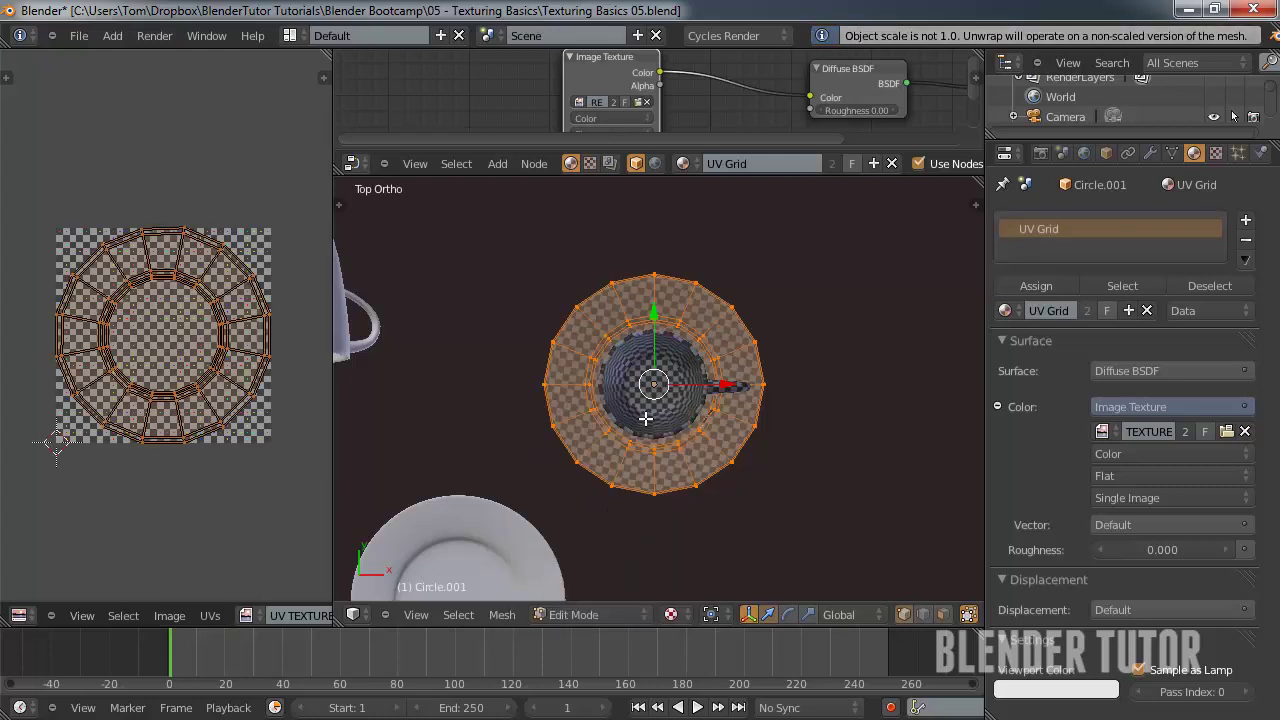
key("u")
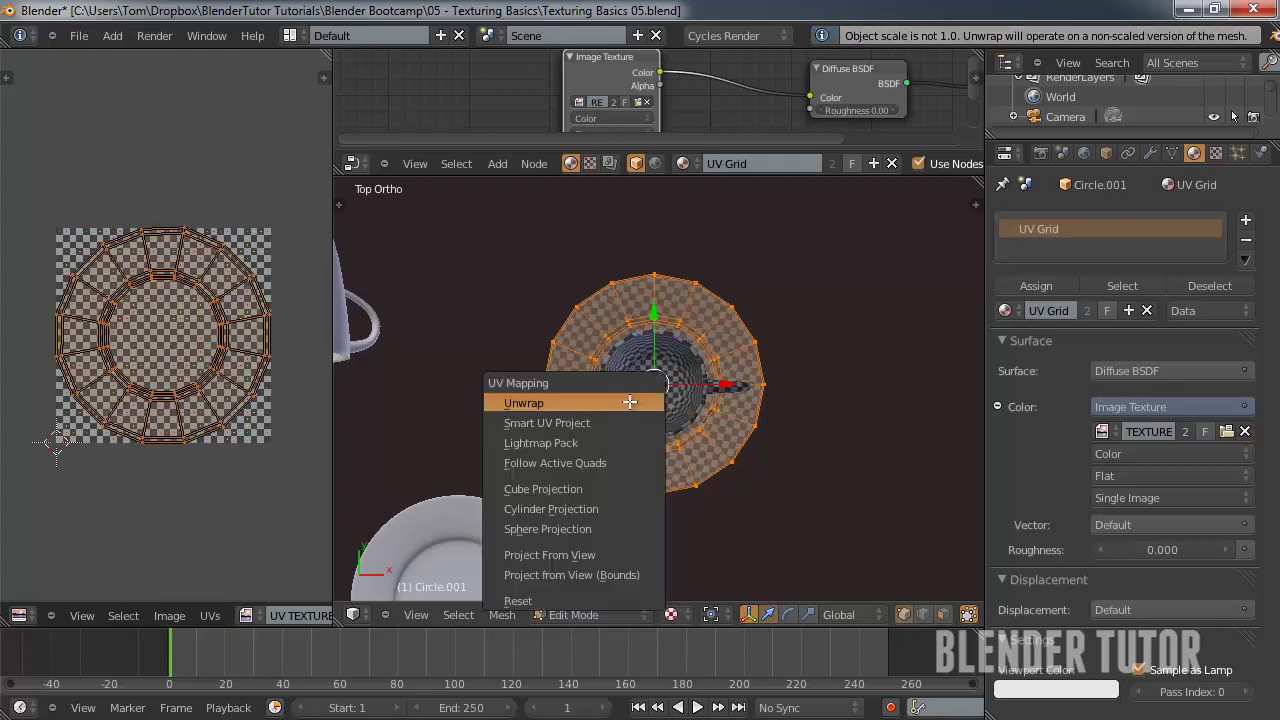
left_click(593, 550)
- Scale the saucer's UV island up uniformly to match the cup's checker size, and leave Edit Mode to inspect the objects on the table
key("s")
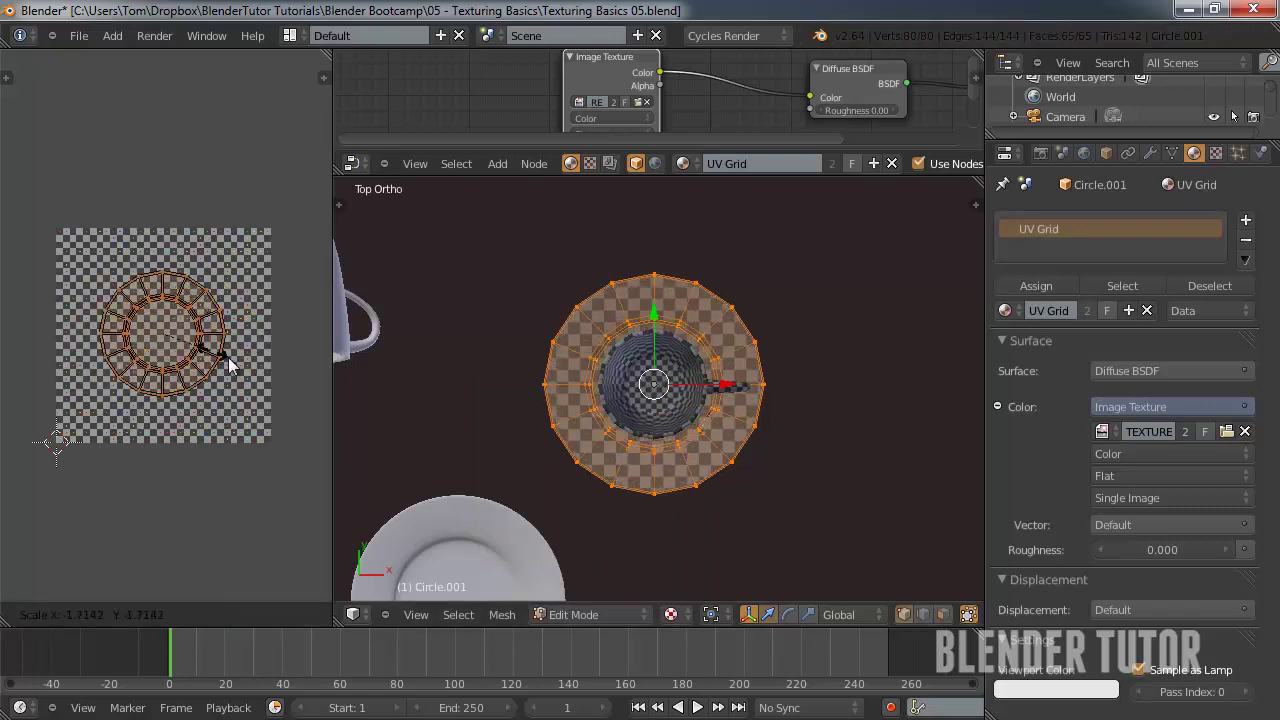
left_click(232, 364)
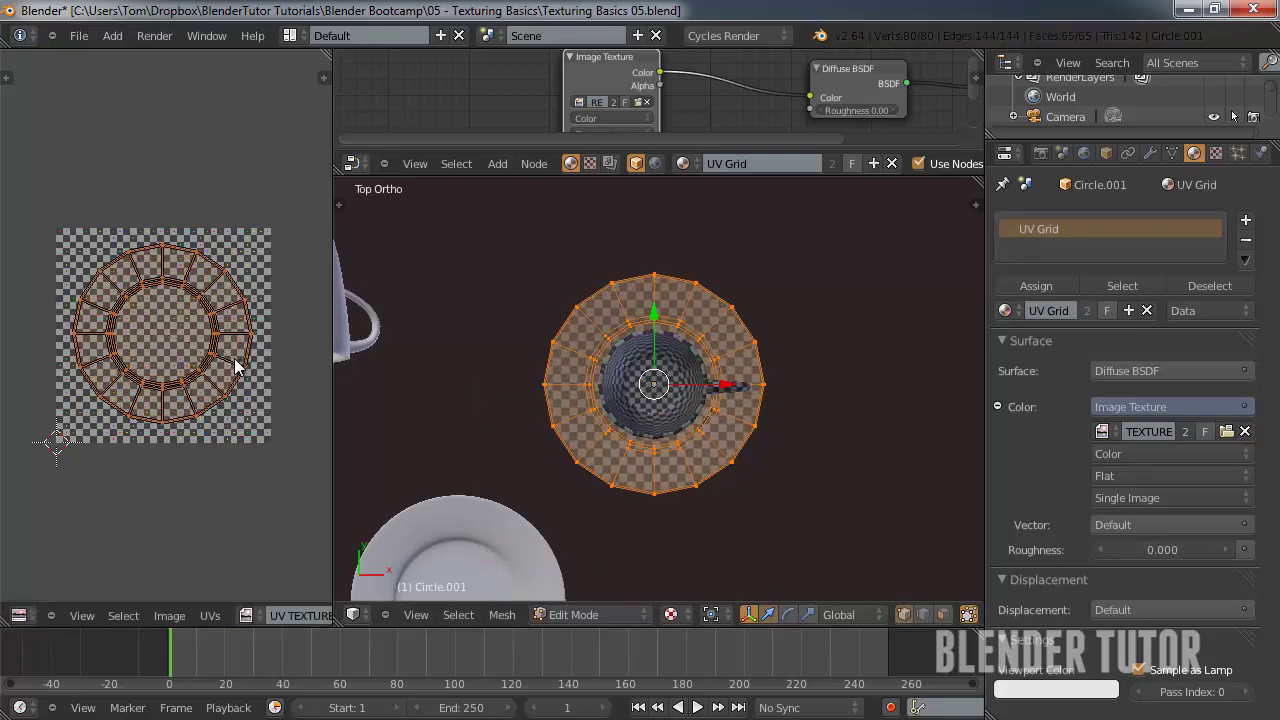
key("Tab")
middle_click_drag(621, 427, 468, 315)
middle_click_drag(578, 326, 622, 372)
- Select the coffee pot and open its mesh in Edit Mode
right_click(597, 280)
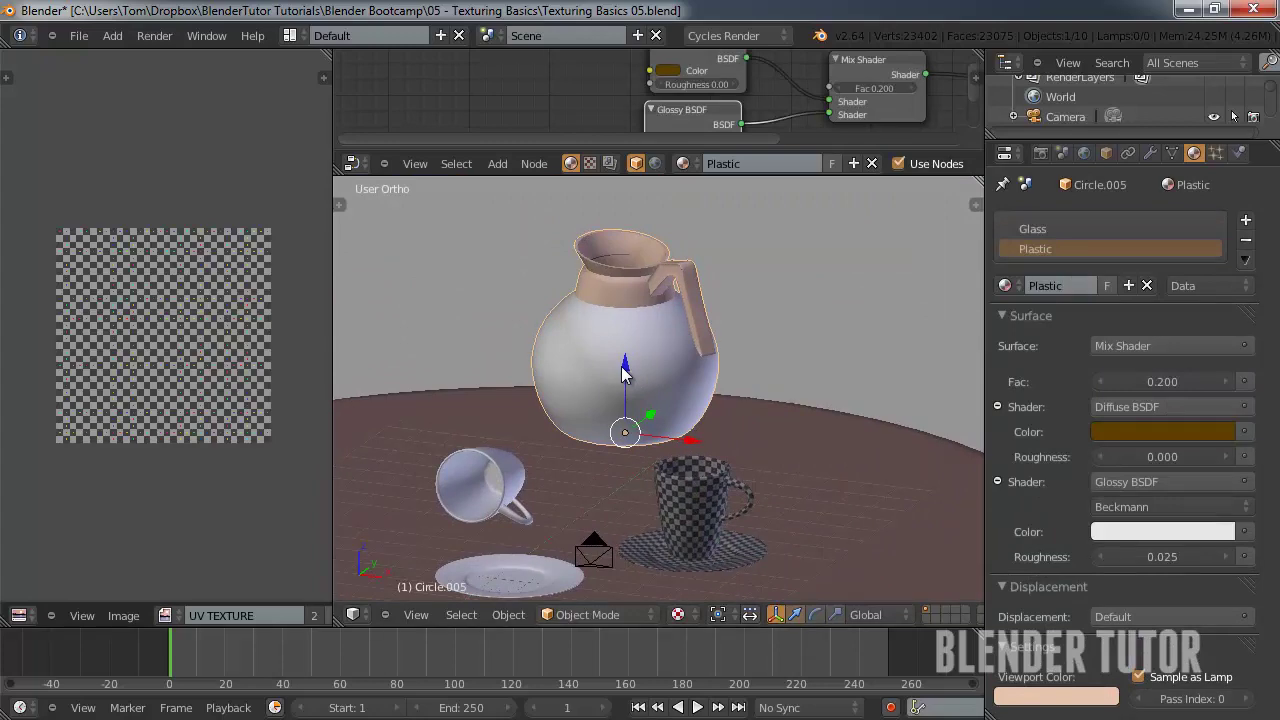
key("KP_1")
key("Tab")
middle_click_drag(586, 494, 545, 528)
middle_click_drag(597, 375, 624, 403, "shift")
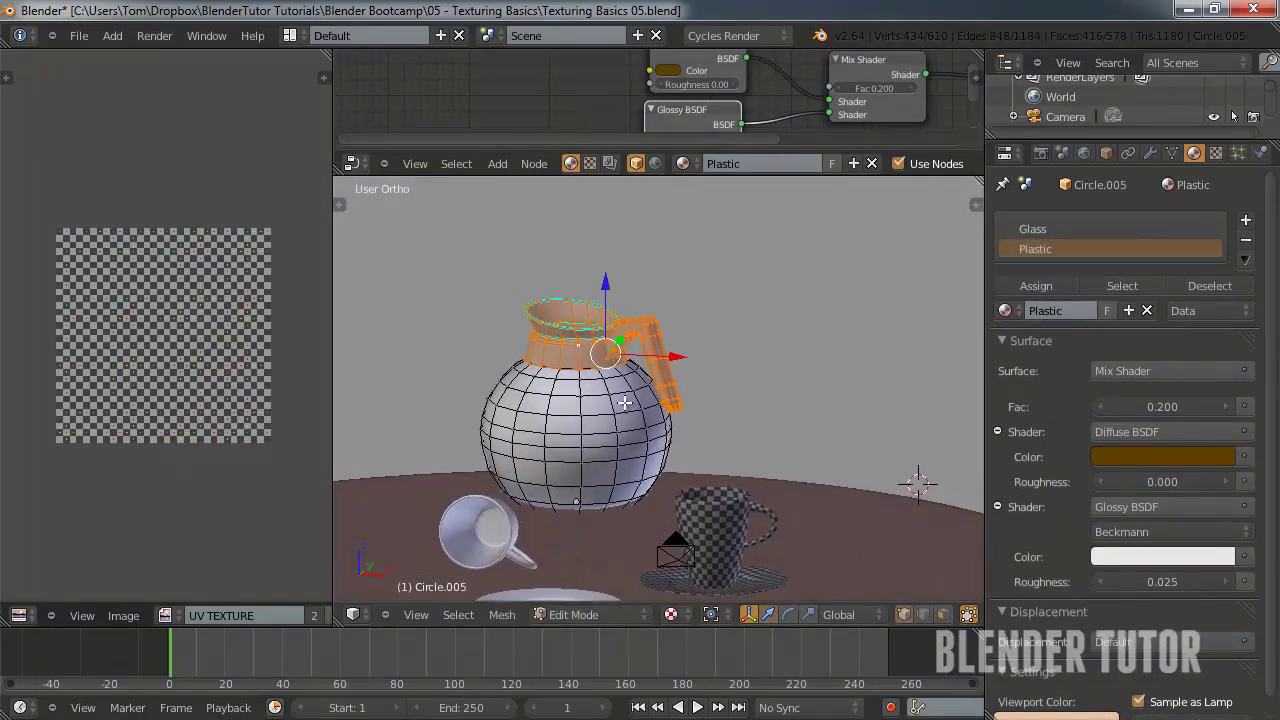
scroll(624, 403, "up", 2)
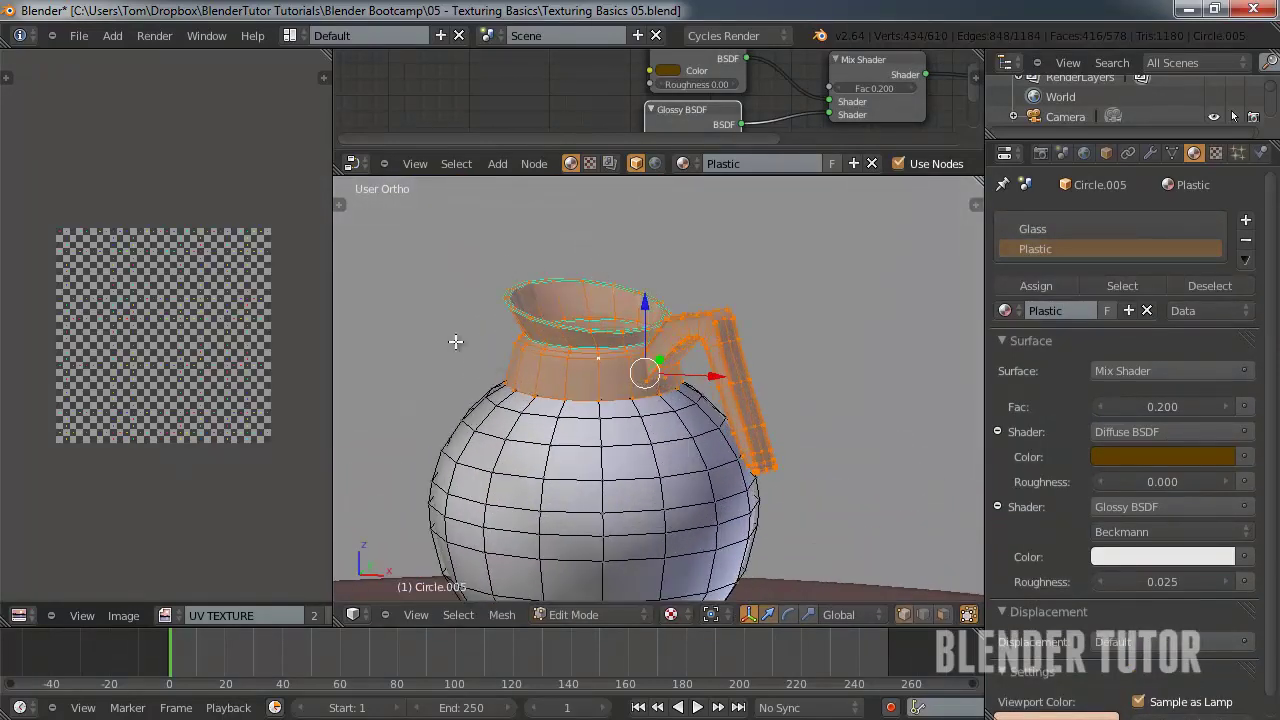
- Select a vertical edge loop running down the coffee pot's glass body and mark it as a seam
middle_click_drag(644, 424, 527, 389)
right_click(595, 354, "alt")
middle_click_drag(595, 354, 692, 400)
key("KP_Decimal")
middle_click_drag(781, 371, 743, 457)
right_click(811, 398, "alt")
key("ctrl+e")
left_click(827, 397)
scroll(745, 470, "up", 2)
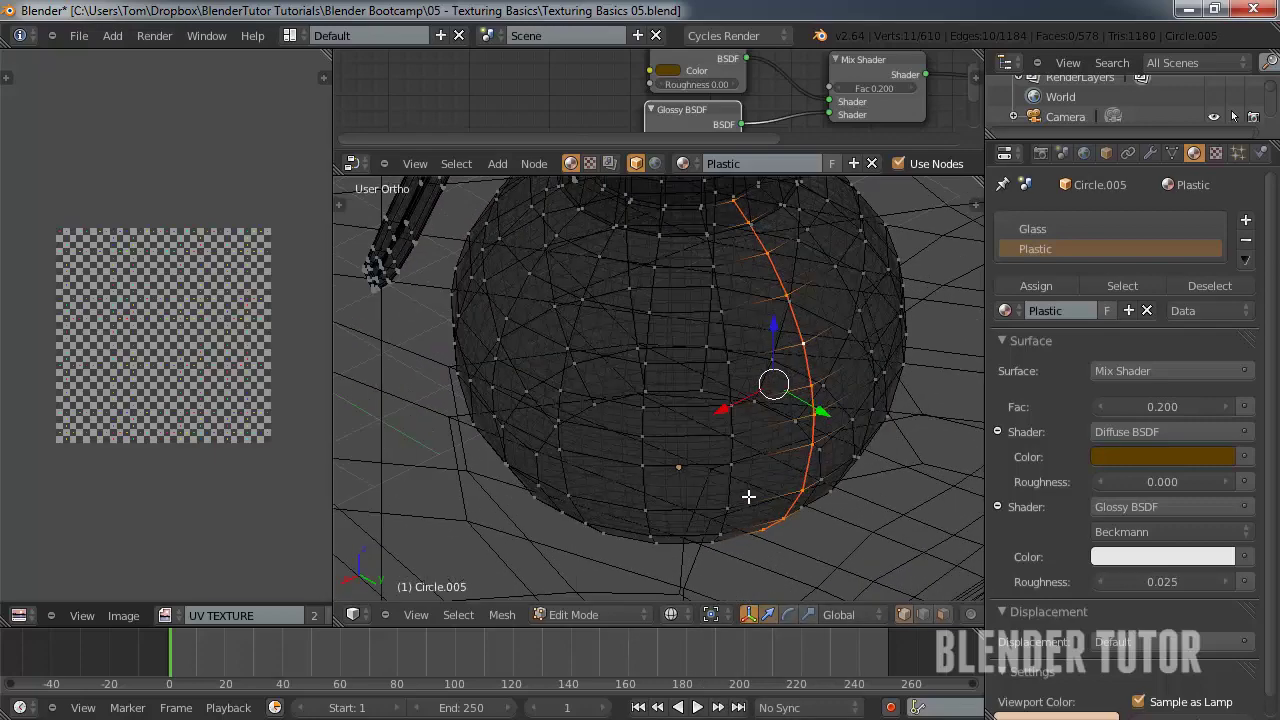
- Extrude the pot's round base face, scale it inward to a small central face, and move it slightly down along Z
middle_click_drag(759, 514, 797, 518)
right_click(826, 454, "alt")
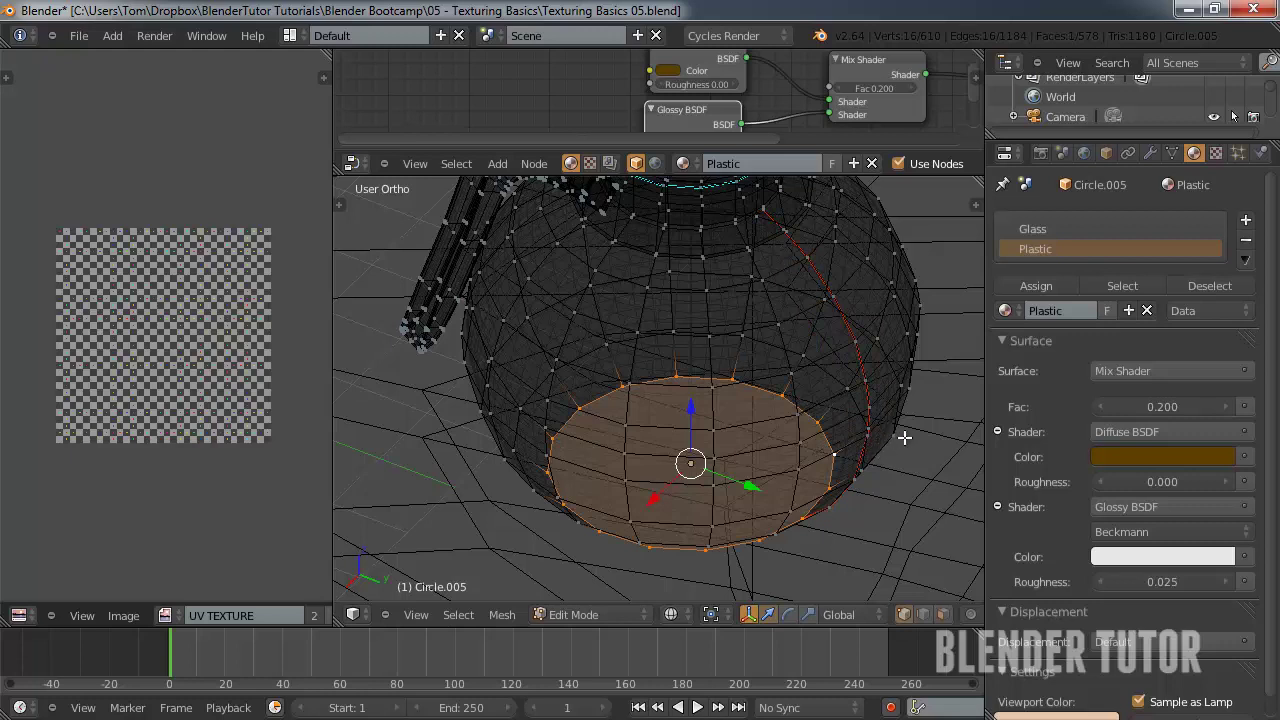
key("e")
key("s")
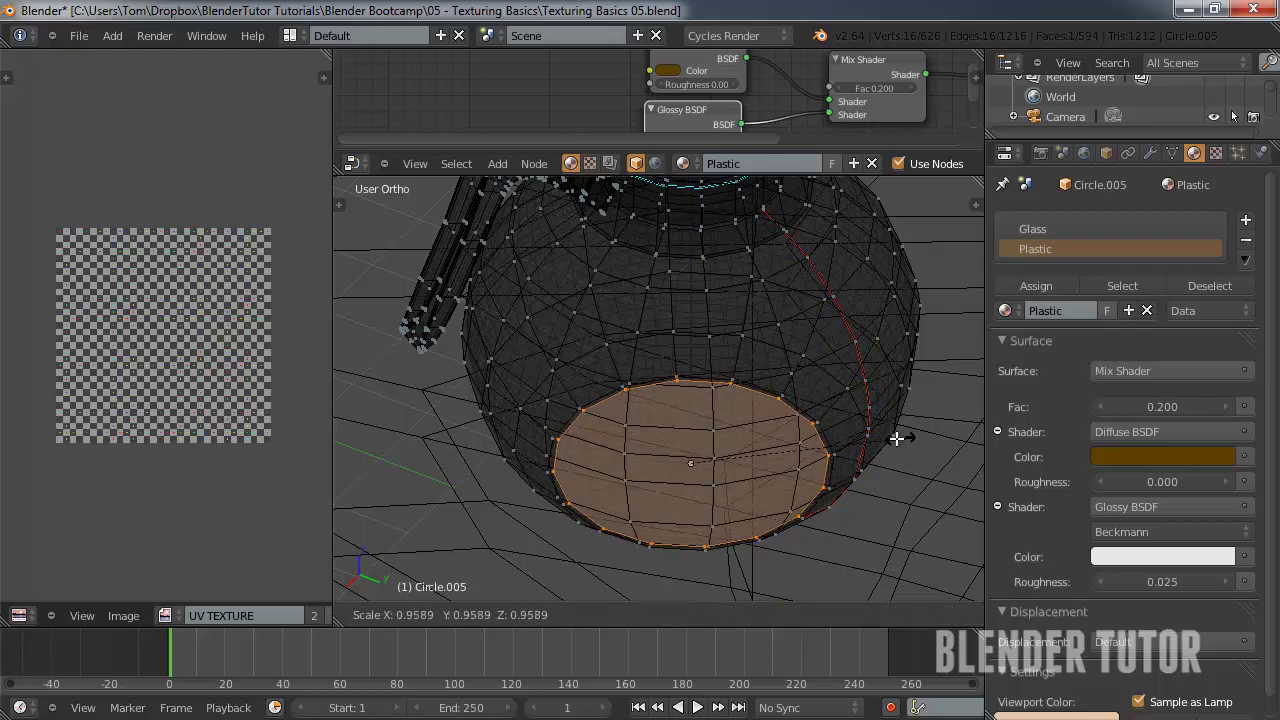
left_click(773, 459)
key("g")
key("z")
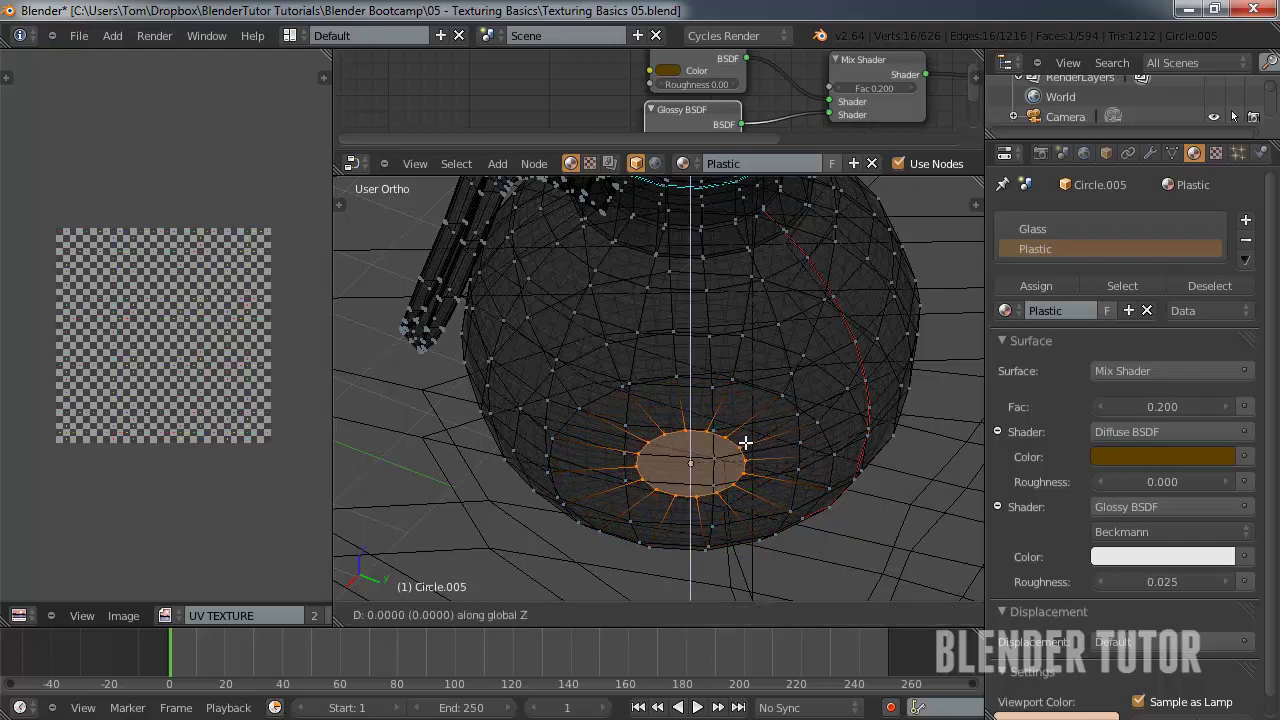
left_click(749, 460)
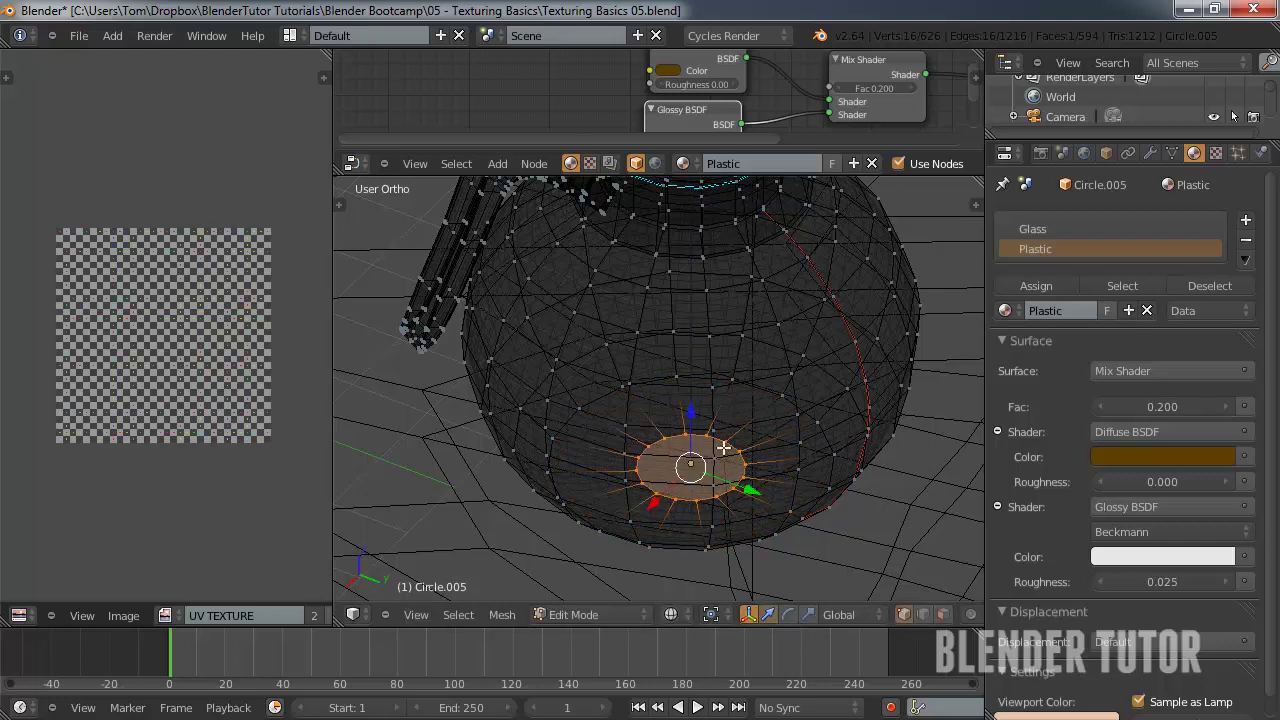
- Select the outer edge loop around the pot's base and mark it as a seam
right_click(829, 481, "alt")
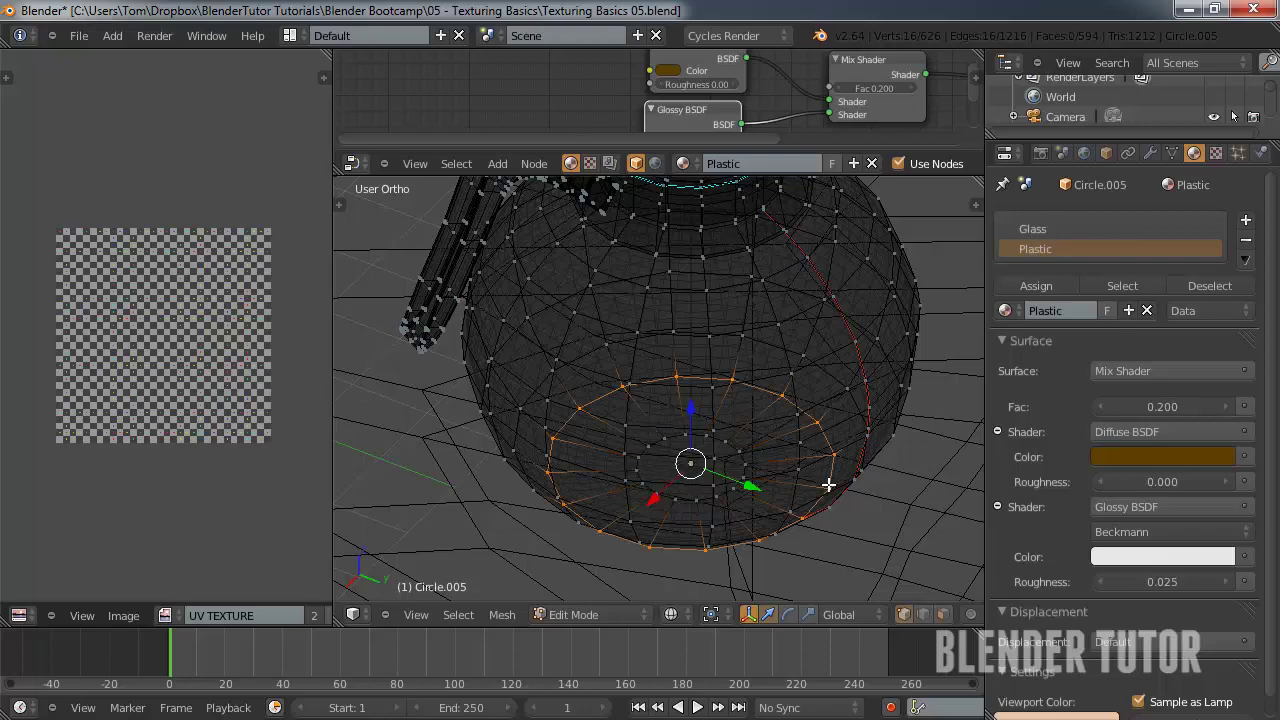
middle_click_drag(809, 522, 790, 478)
key("ctrl+e")
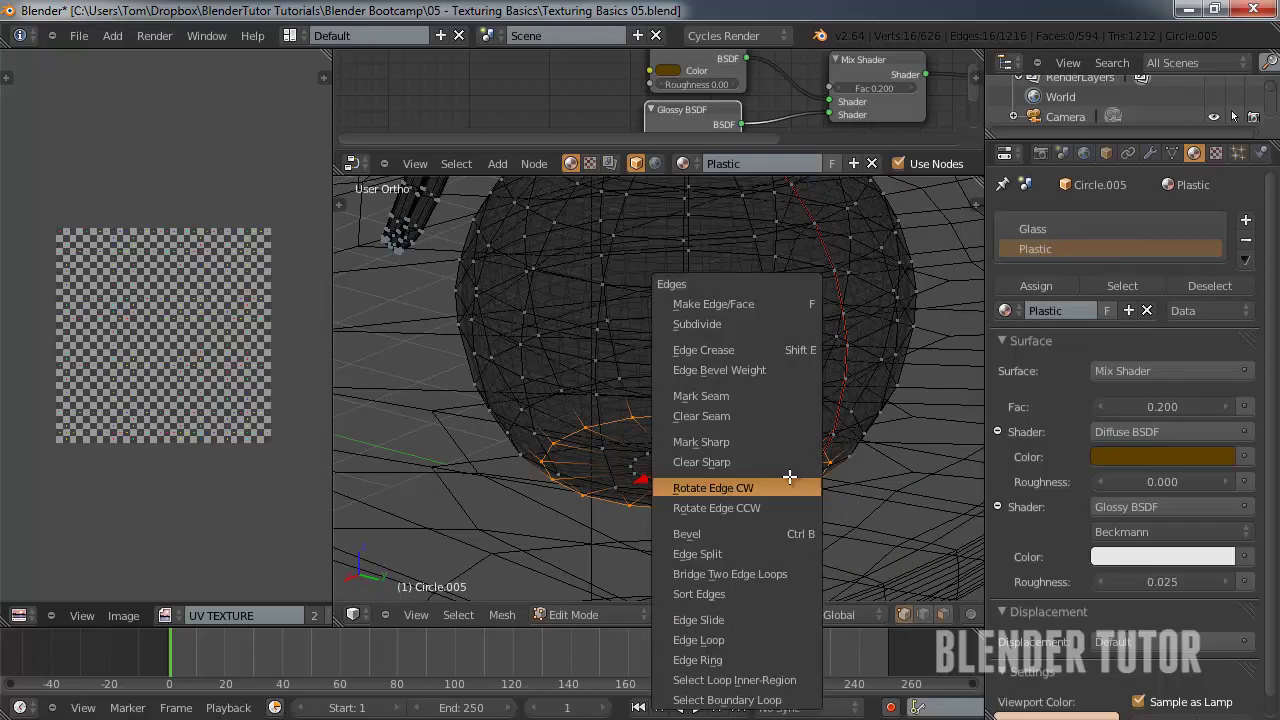
left_click(768, 396)
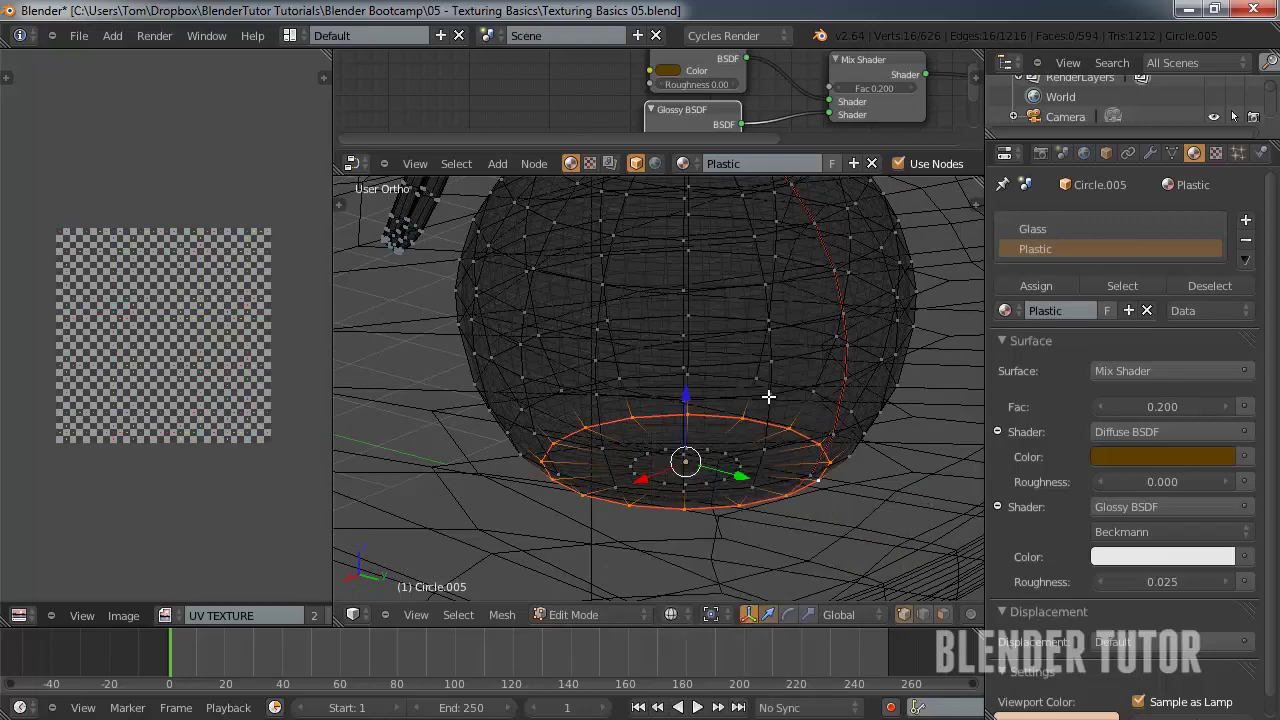
- Select all the connected geometry of the coffee pot's glass body
middle_click_drag(766, 394, 937, 404)
scroll(835, 395, "down", 2)
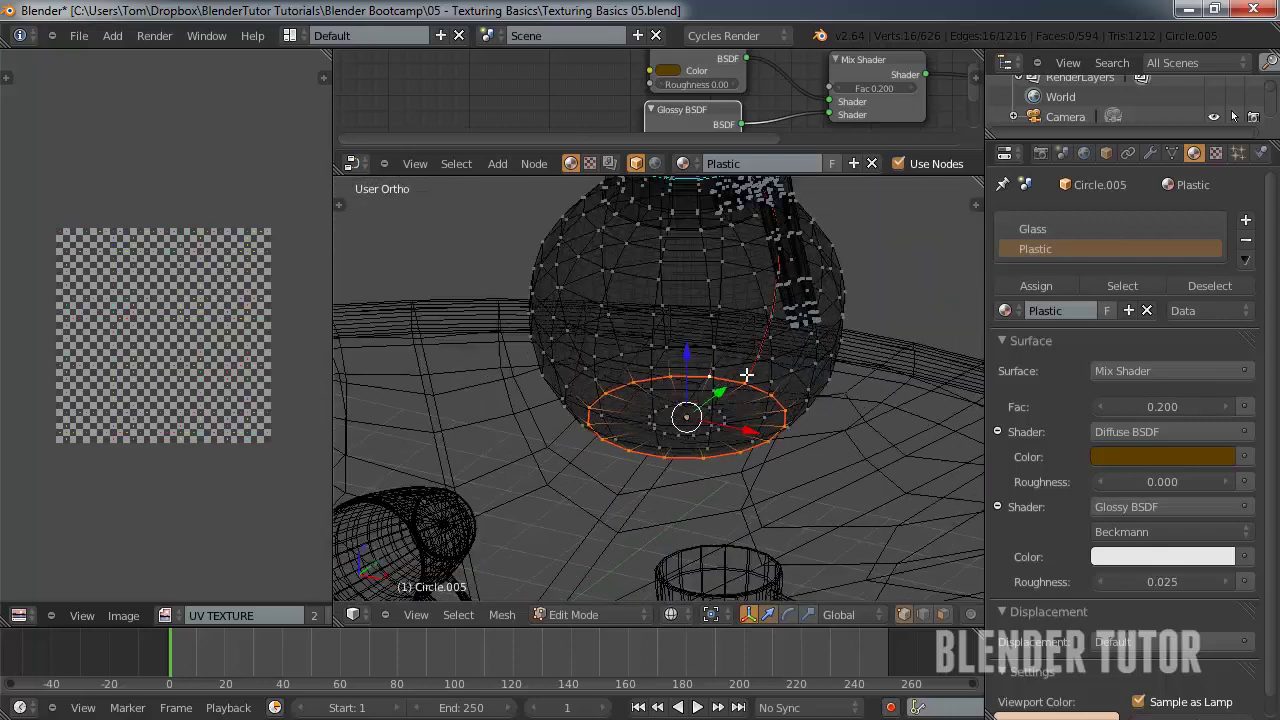
right_click(706, 364)
key("ctrl+l")
key("KP_1")
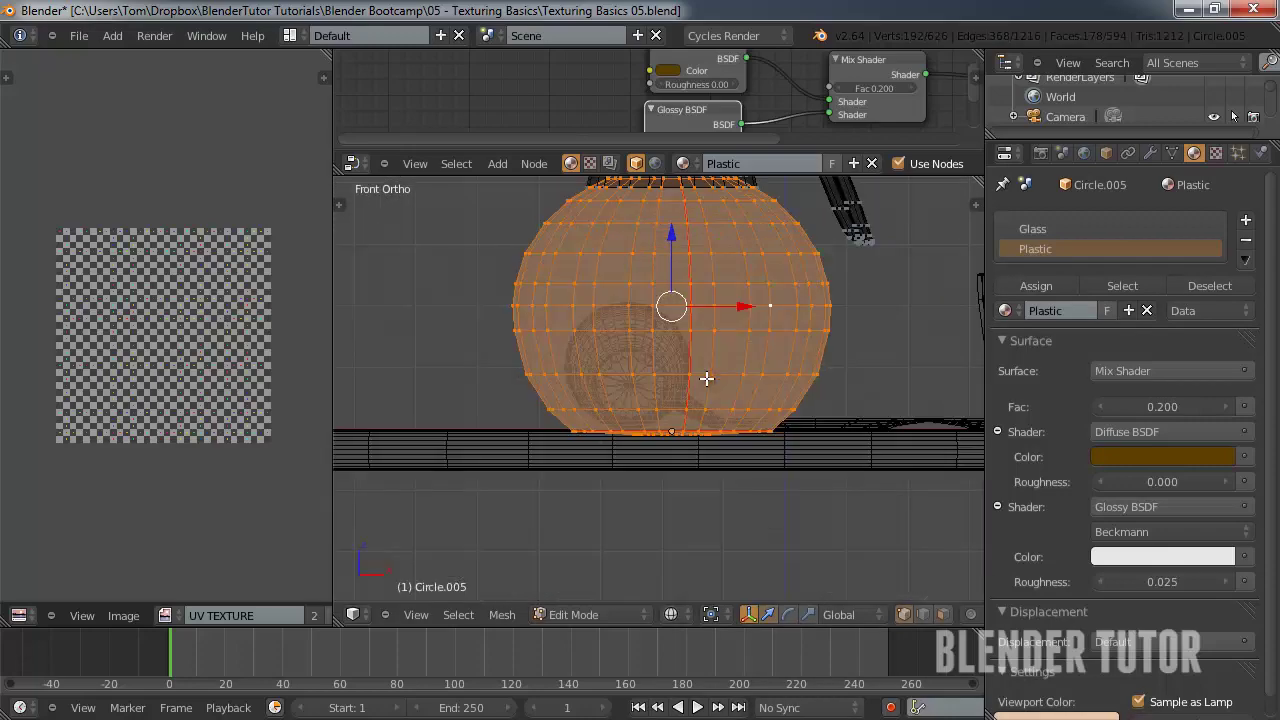
- In vertex select mode, use circle select from the top view to deselect the inner ring of vertices at the centre of the pot's base
key("KP_7")
scroll(670, 345, "up", 2)
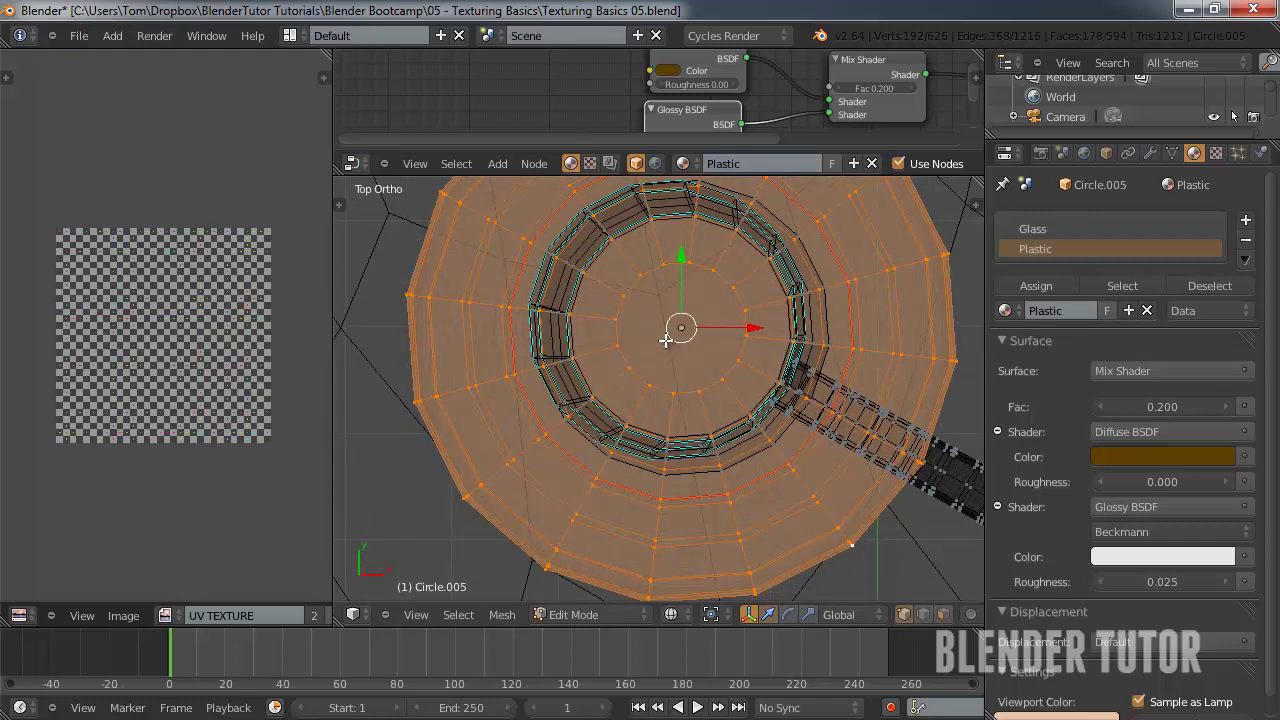
key("ctrl+Tab")
left_click(642, 376)
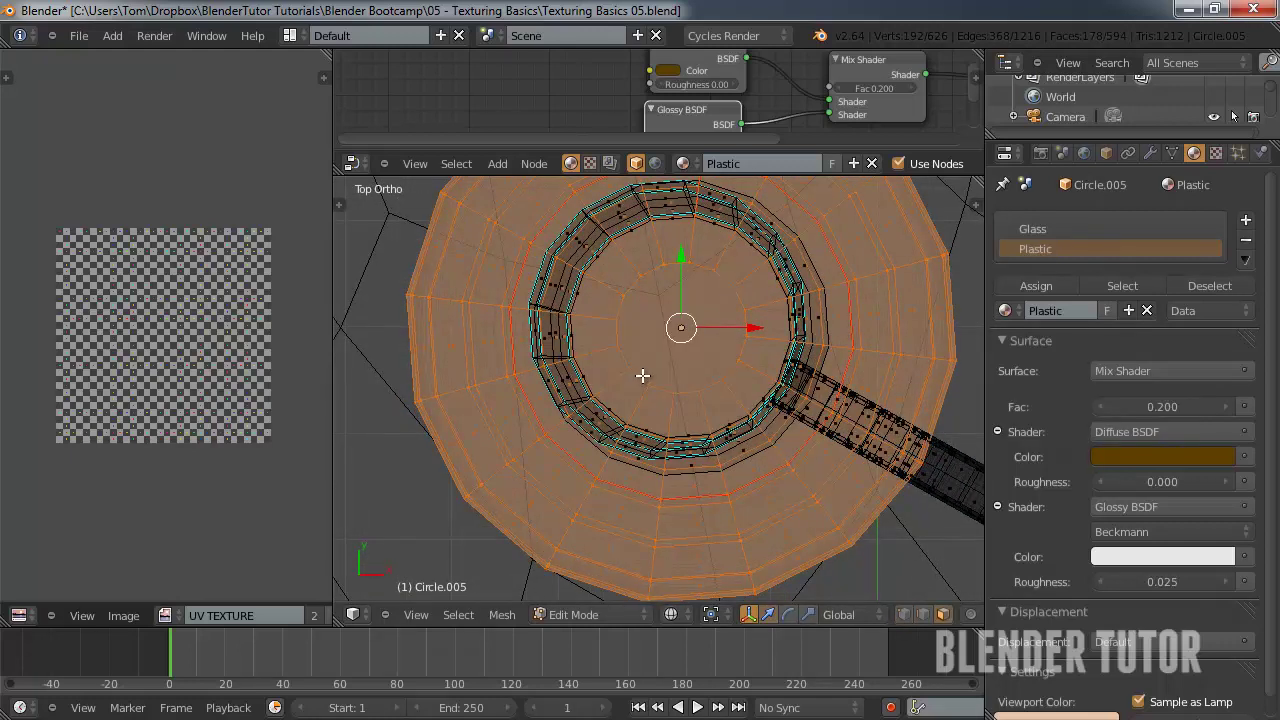
key("ctrl+Tab")
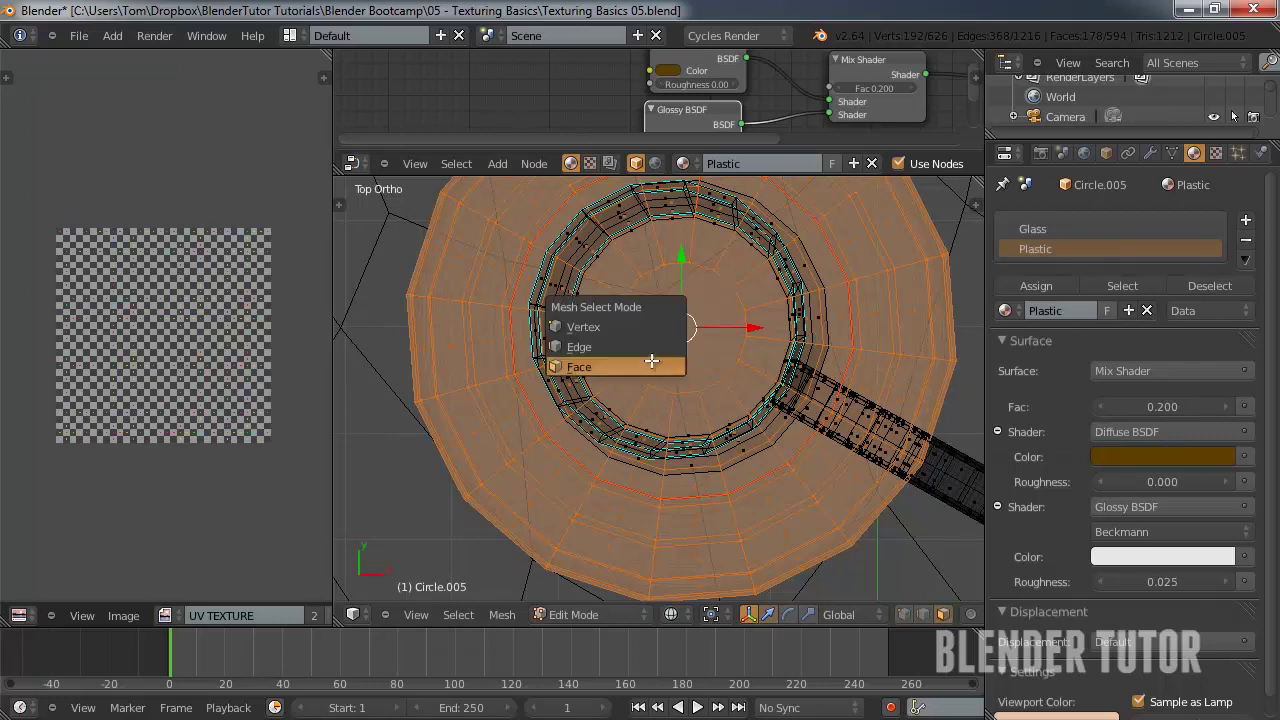
left_click(650, 328)
key("c")
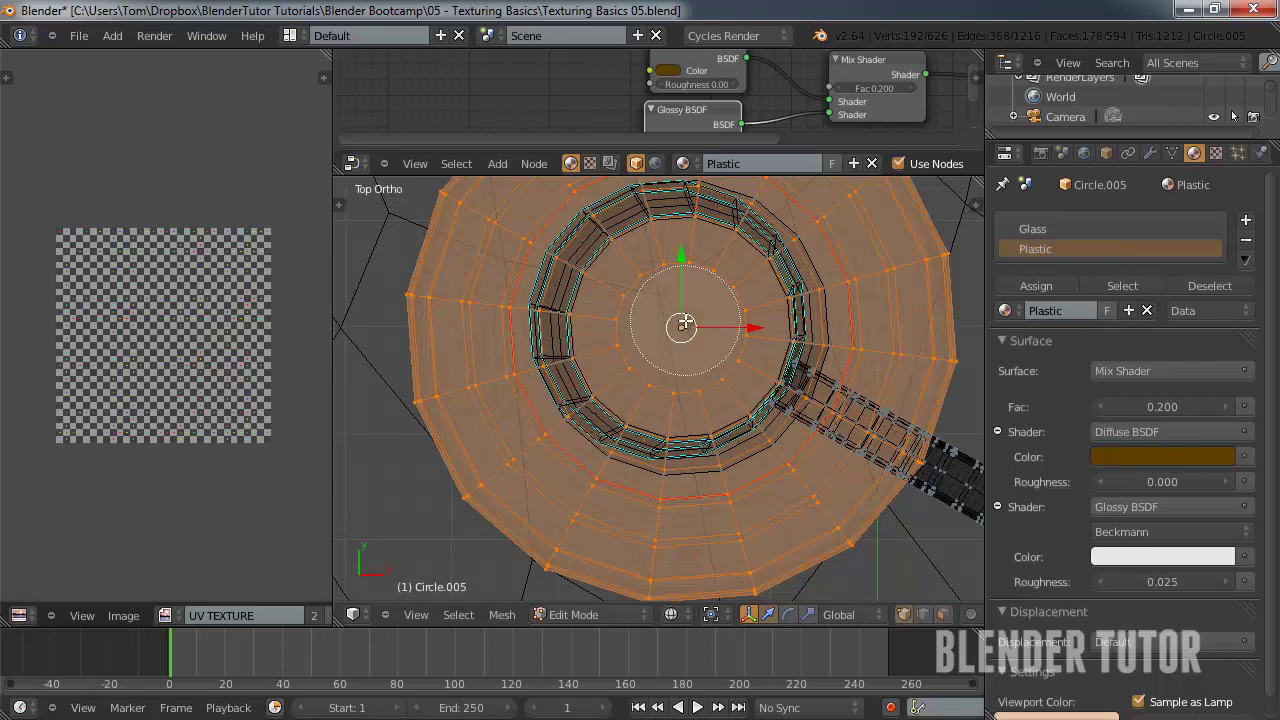
scroll(683, 323, "down", 2)
mouse_move(683, 323)
middle_mouse_down()
mouse_move(692, 318)
mouse_move(666, 297)
mouse_move(684, 343)
middle_mouse_up()
right_click(686, 322)
key("KP_1")
scroll(685, 312, "down", 5)
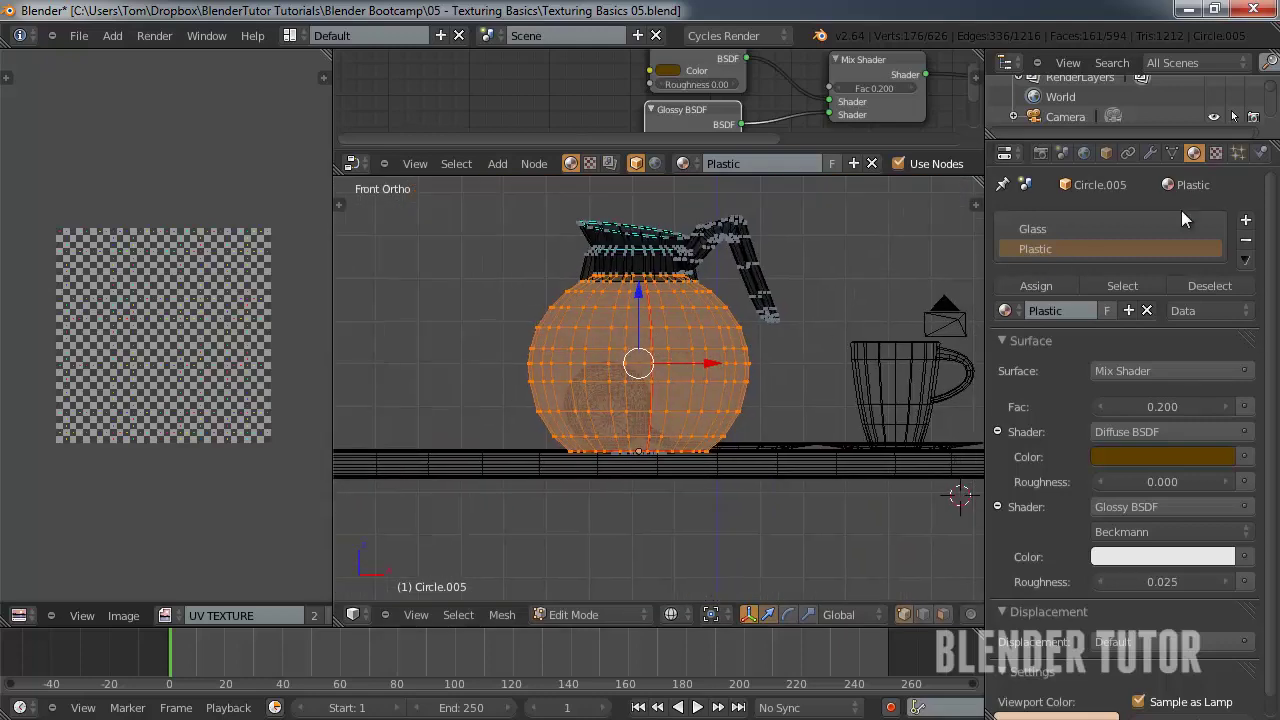
- Replace the pot's Plastic material with UV Grid and set the viewport shading to Texture
left_click(1005, 310)
left_click(1045, 481)
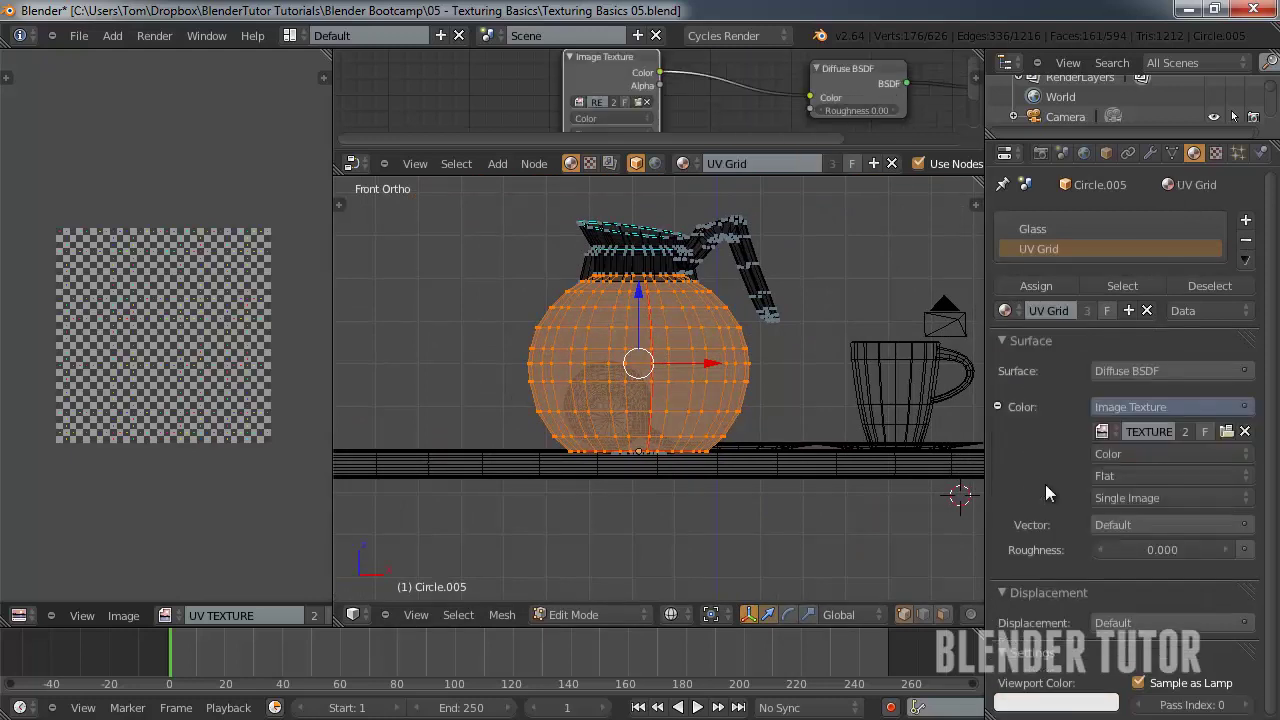
left_click(671, 614)
left_click(710, 528)
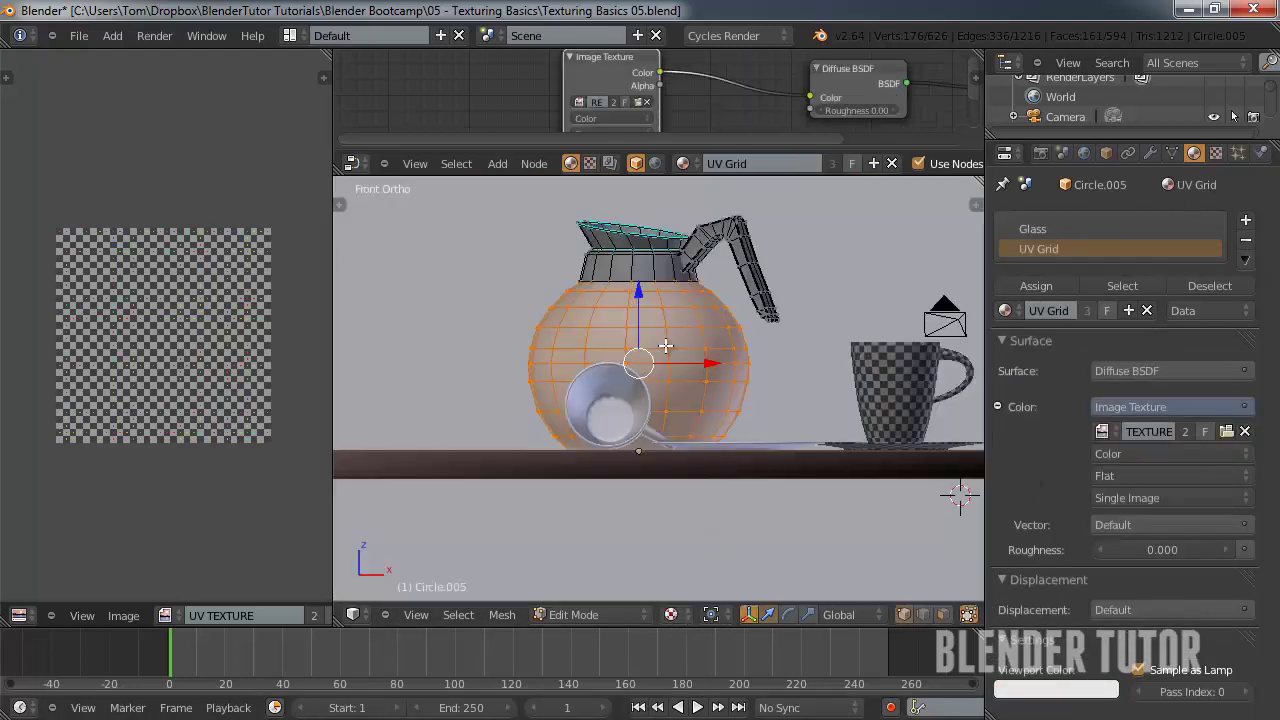
- Map the selected glass body's UVs with Cylinder Projection, and replace that layout with Sphere Projection
key("u")
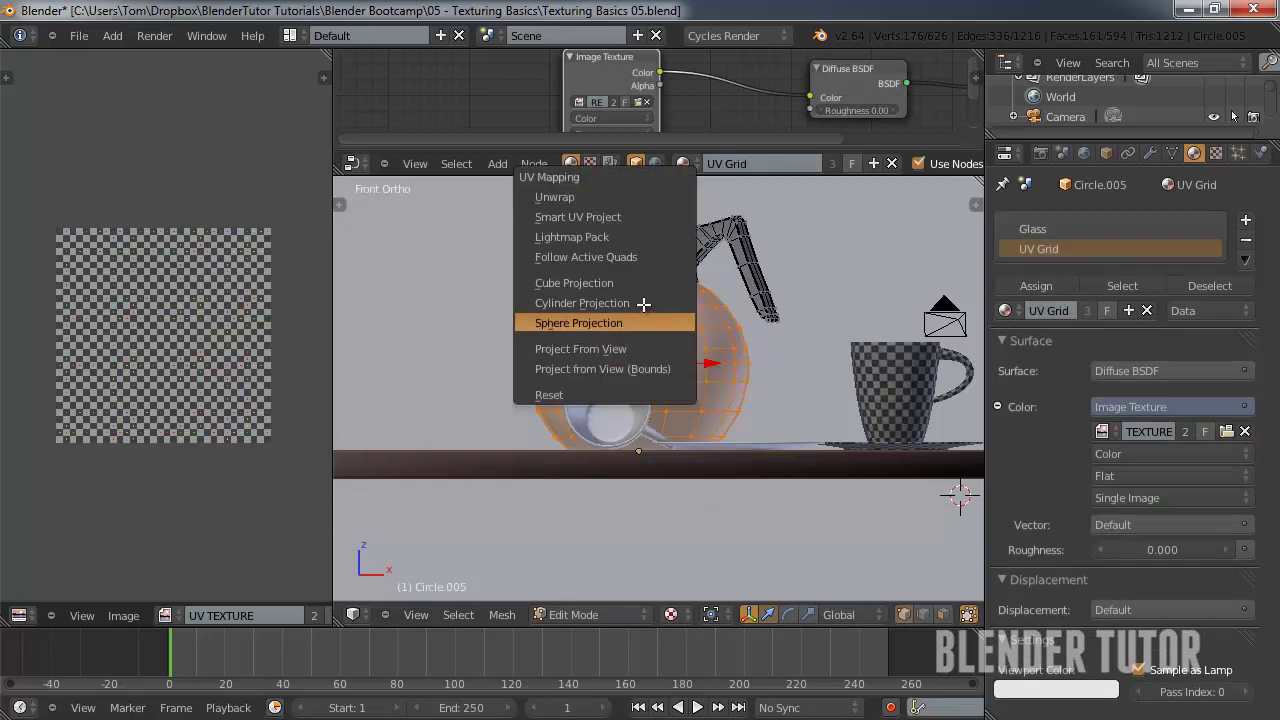
left_click(650, 303)
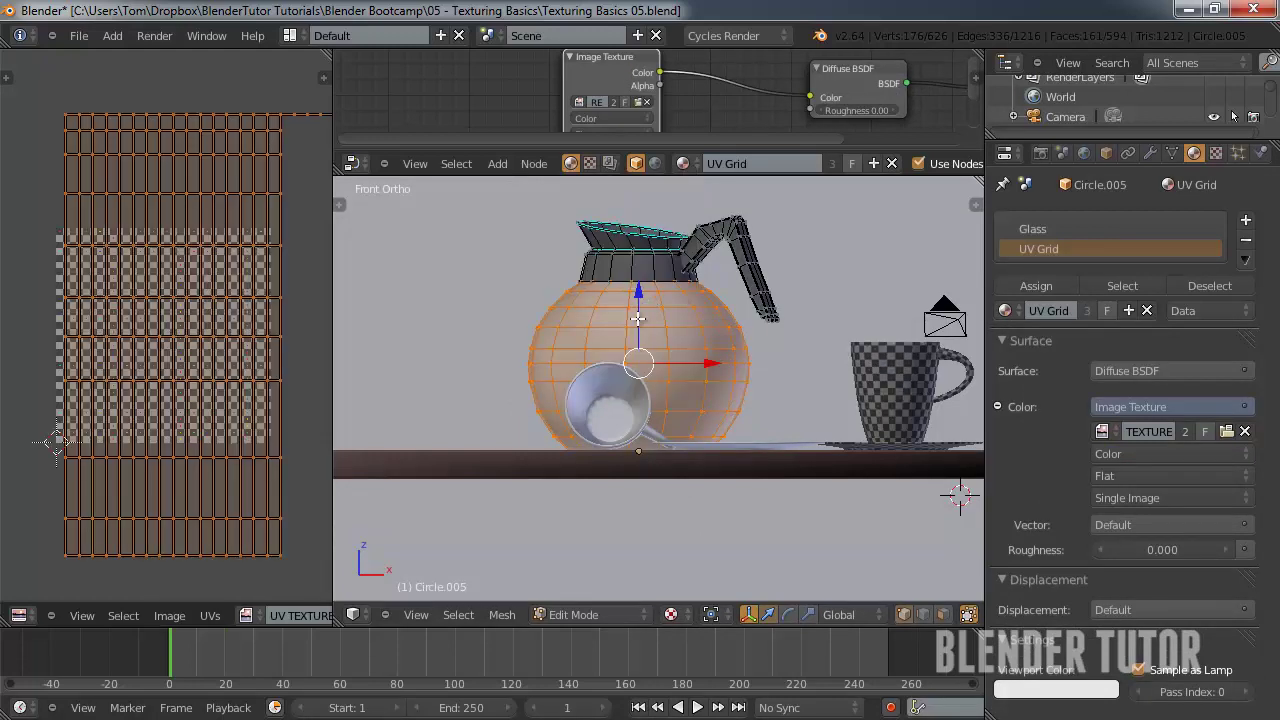
key("u")
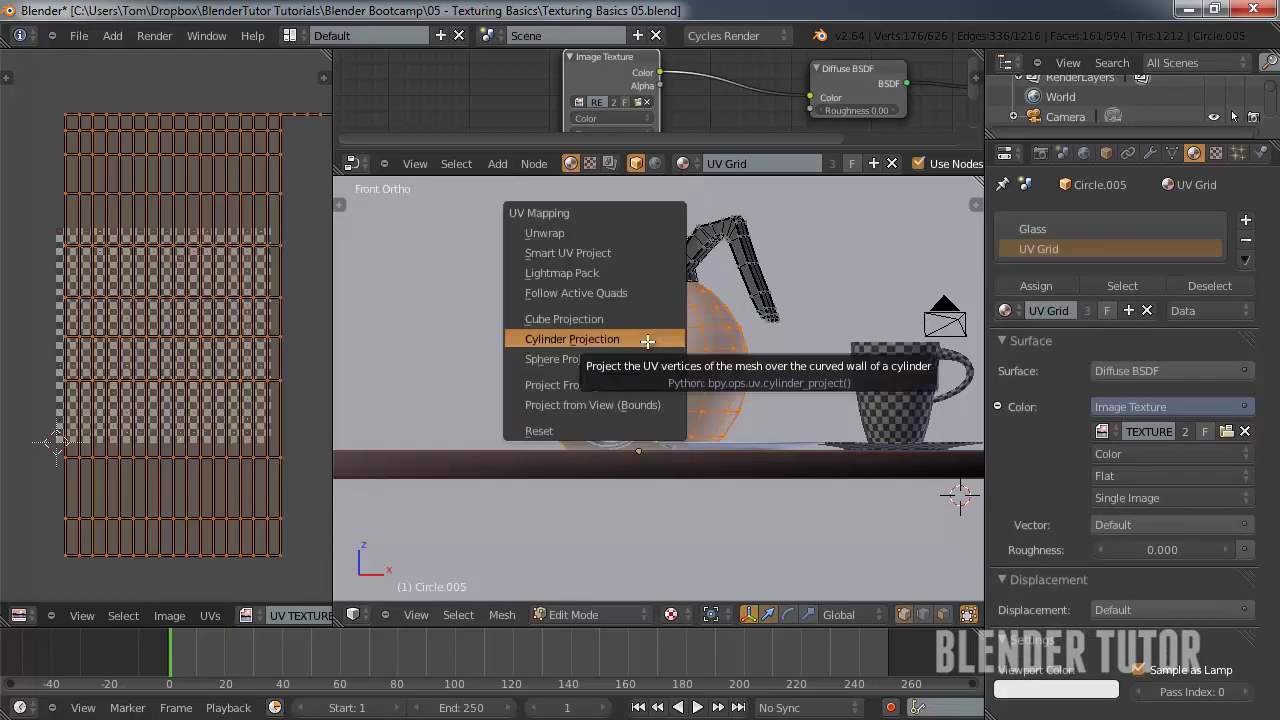
left_click(650, 338)
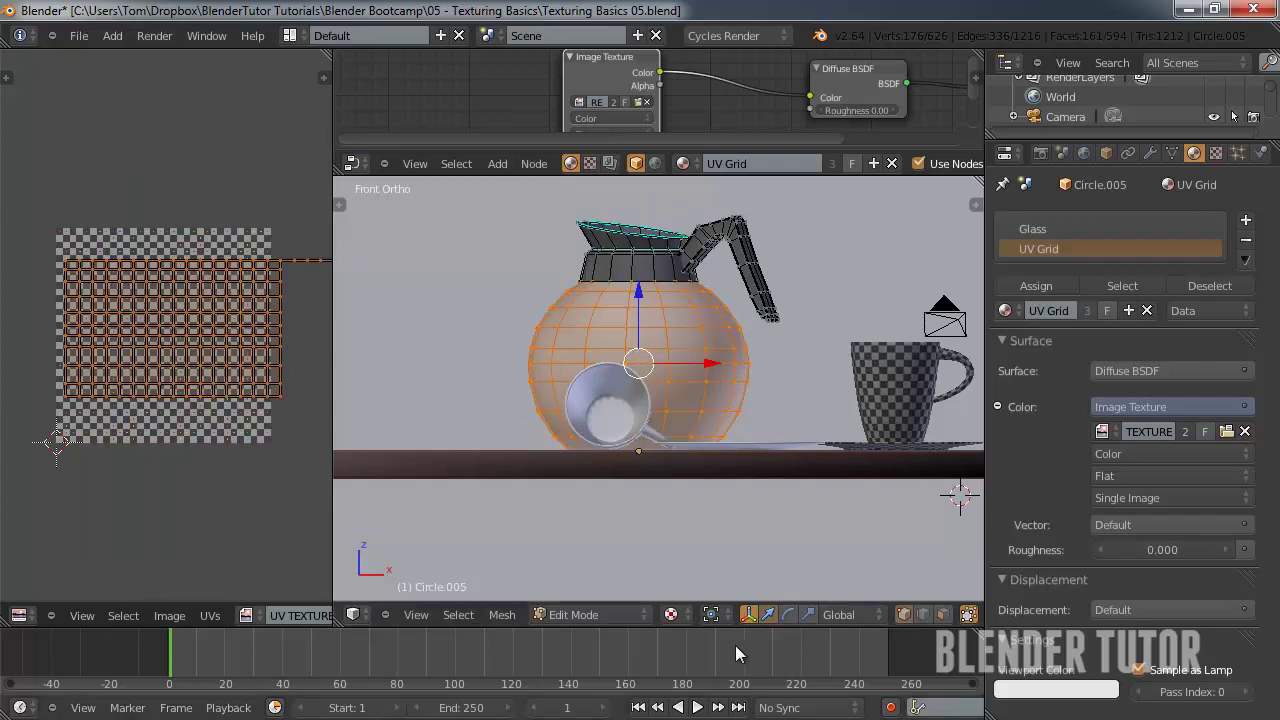
- Keep the viewport in Texture shading and replace the coffee pot's Glass material with UV Grid in Object Mode
left_click(686, 620)
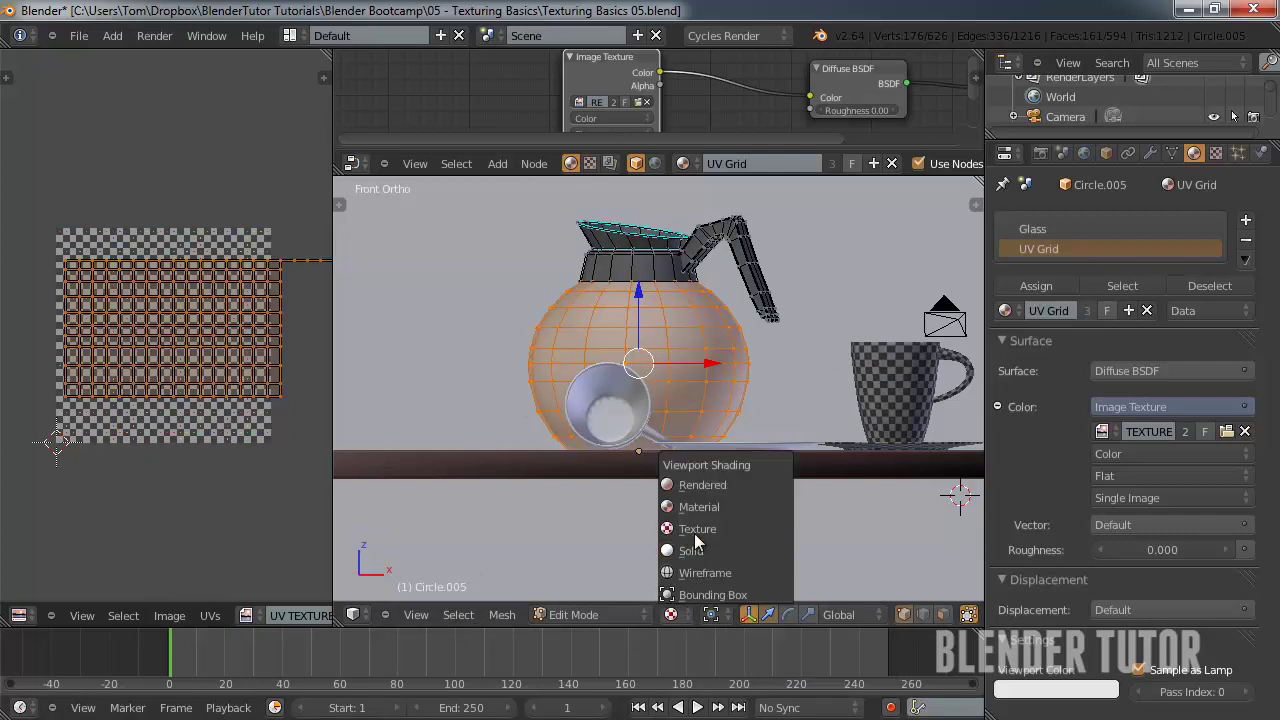
left_click(702, 529)
middle_click_drag(717, 345, 714, 457, "shift")
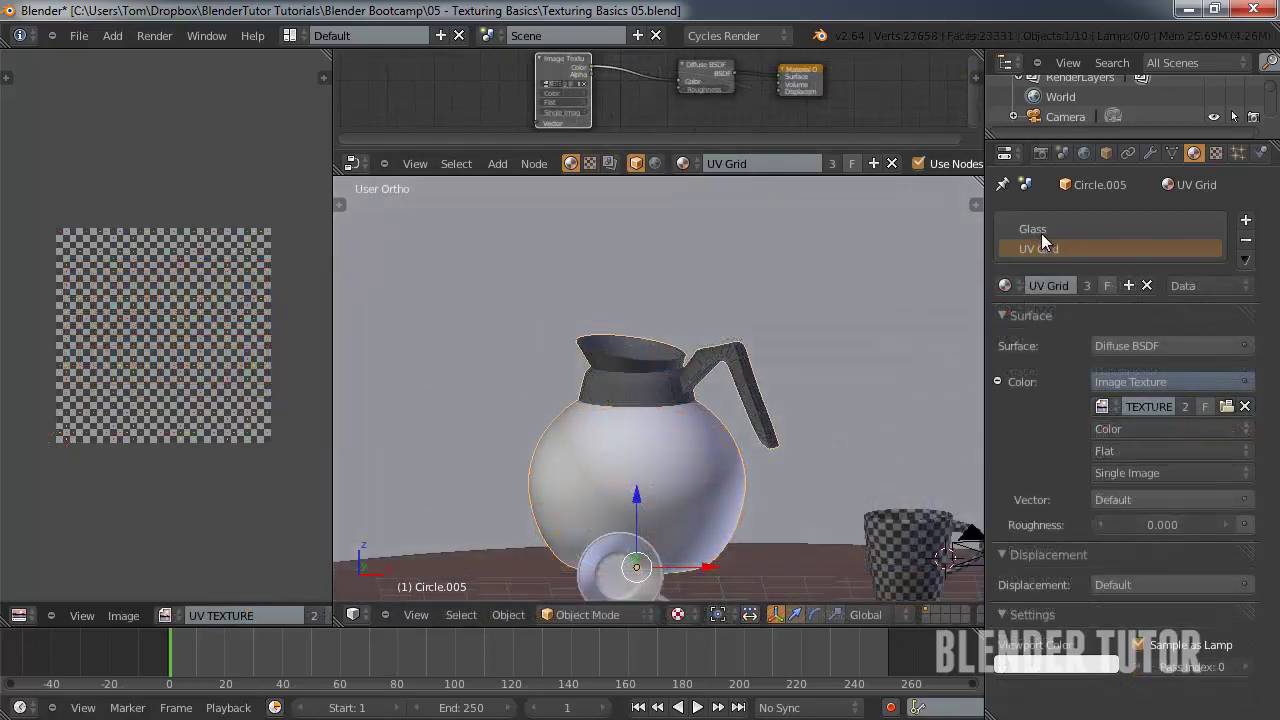
left_click(1041, 230)
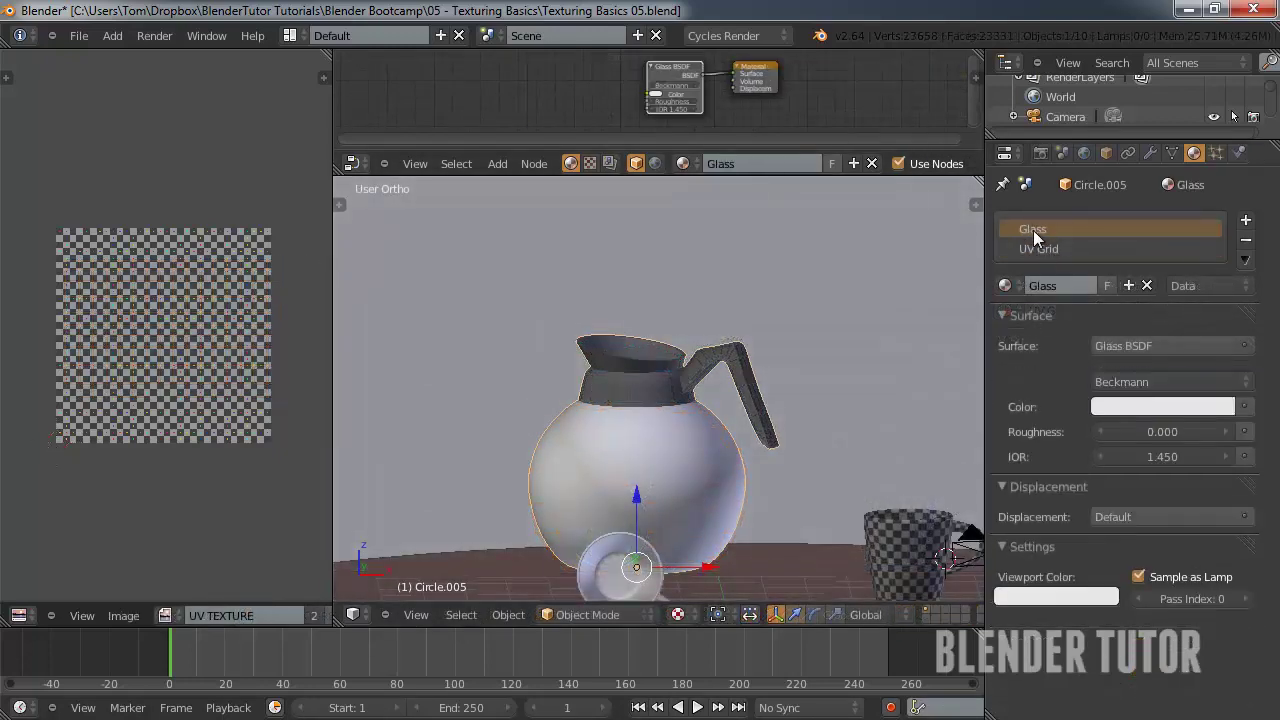
left_click(1007, 284)
left_click(1057, 452)
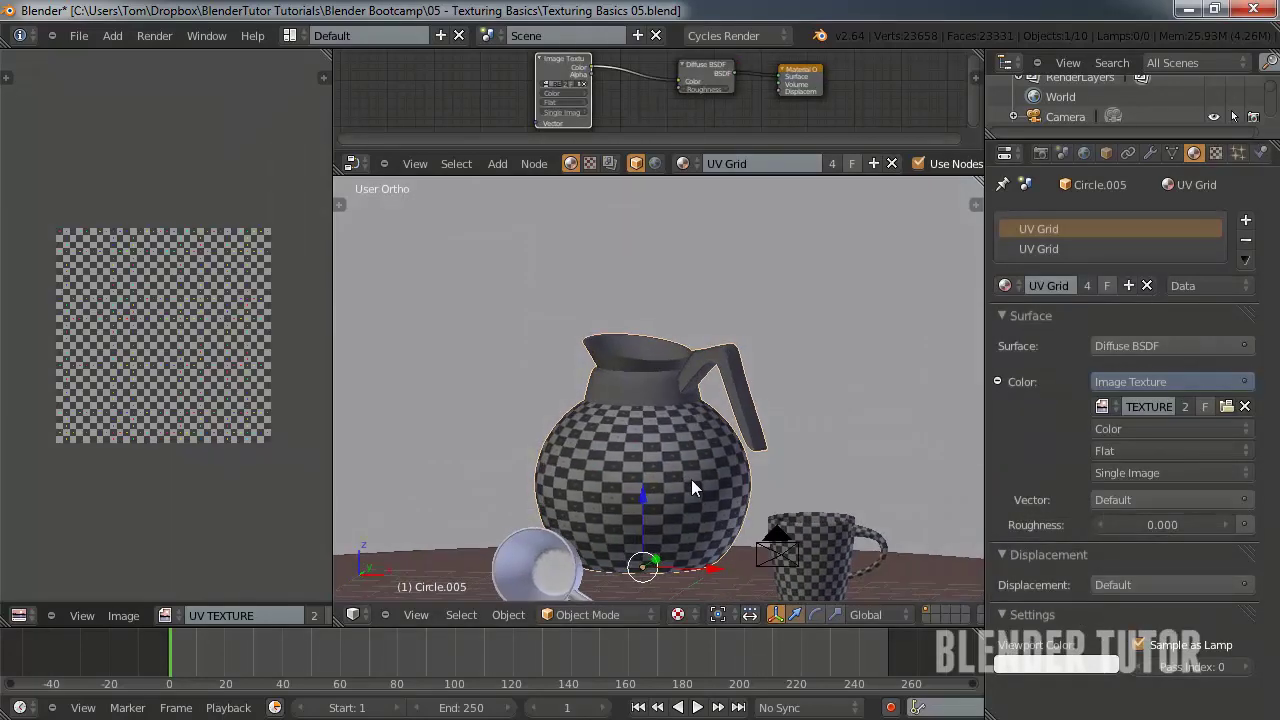
- Scale the glass body's UV layout up uniformly and stretch it about 1.5 times along X to match the cup's checkers, returning to Object Mode
key("Tab")
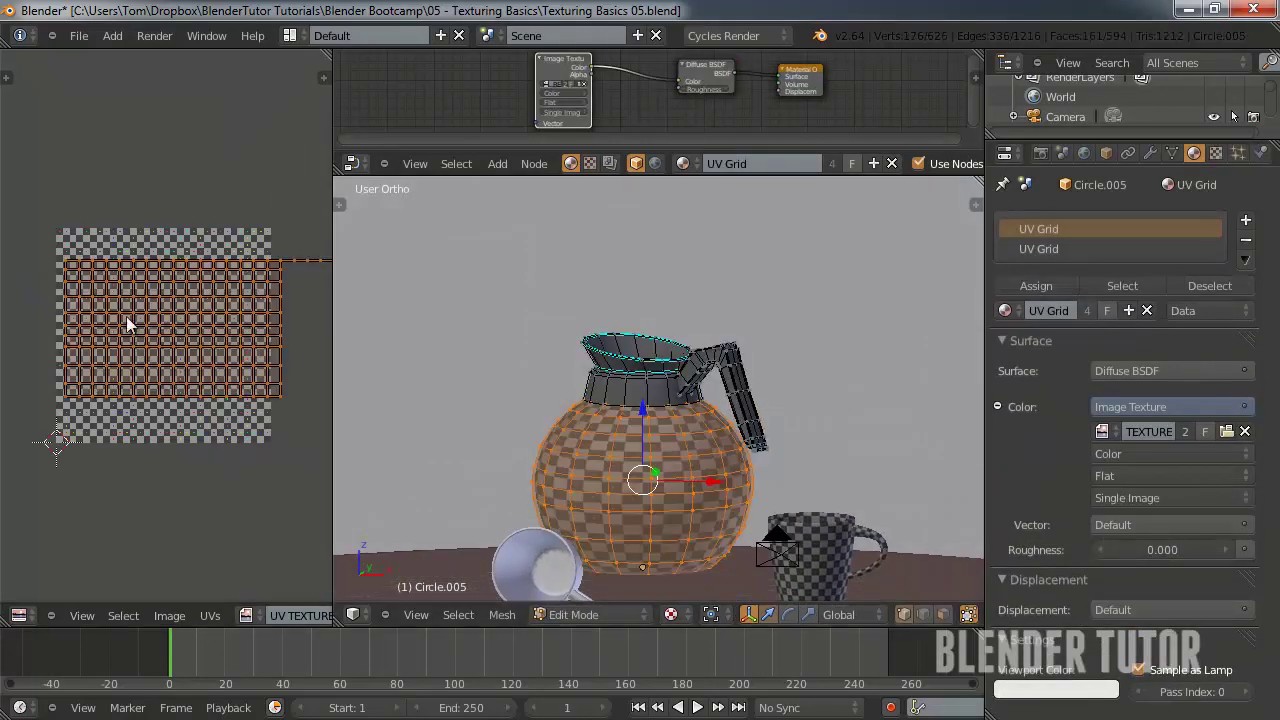
key("s")
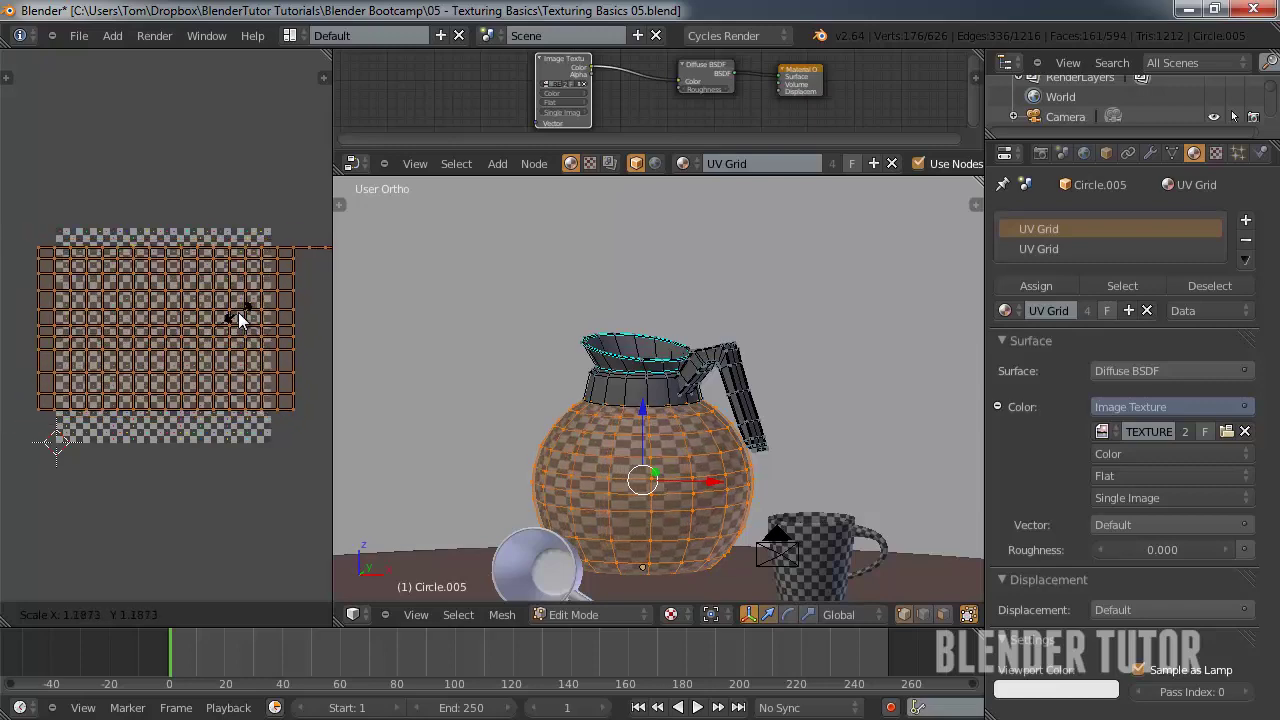
left_click(279, 314)
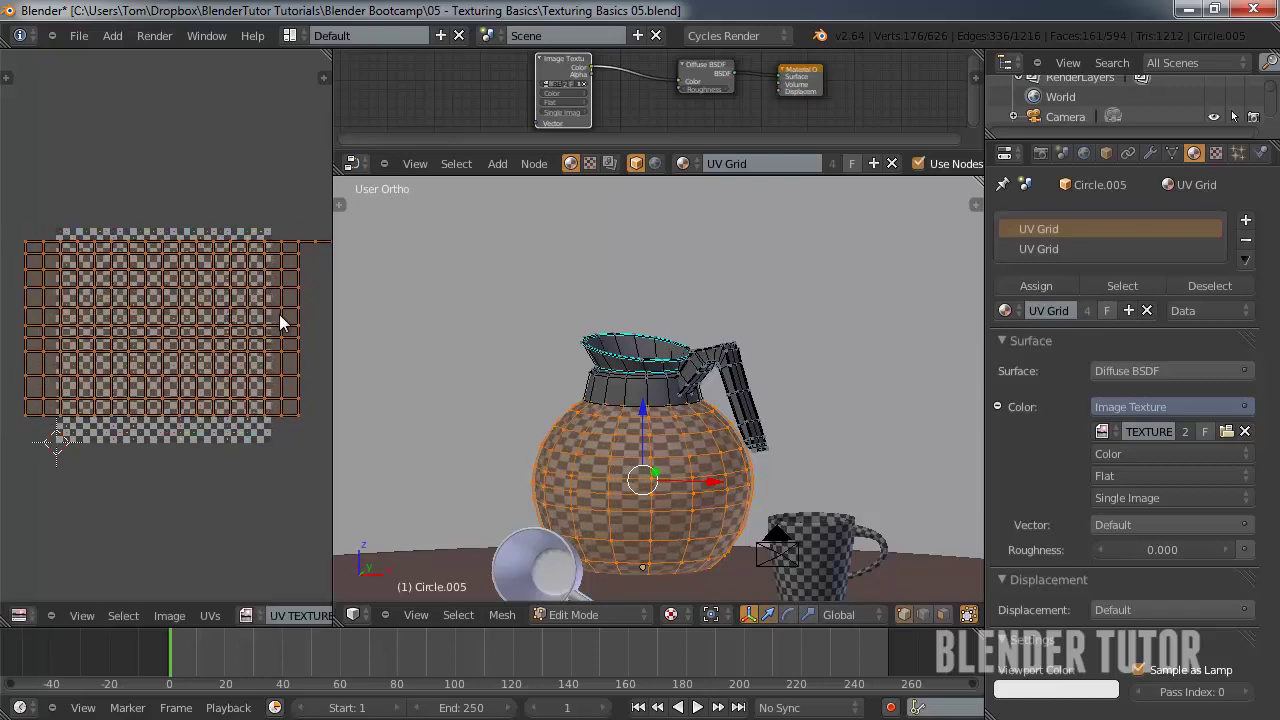
key("s")
key("x")
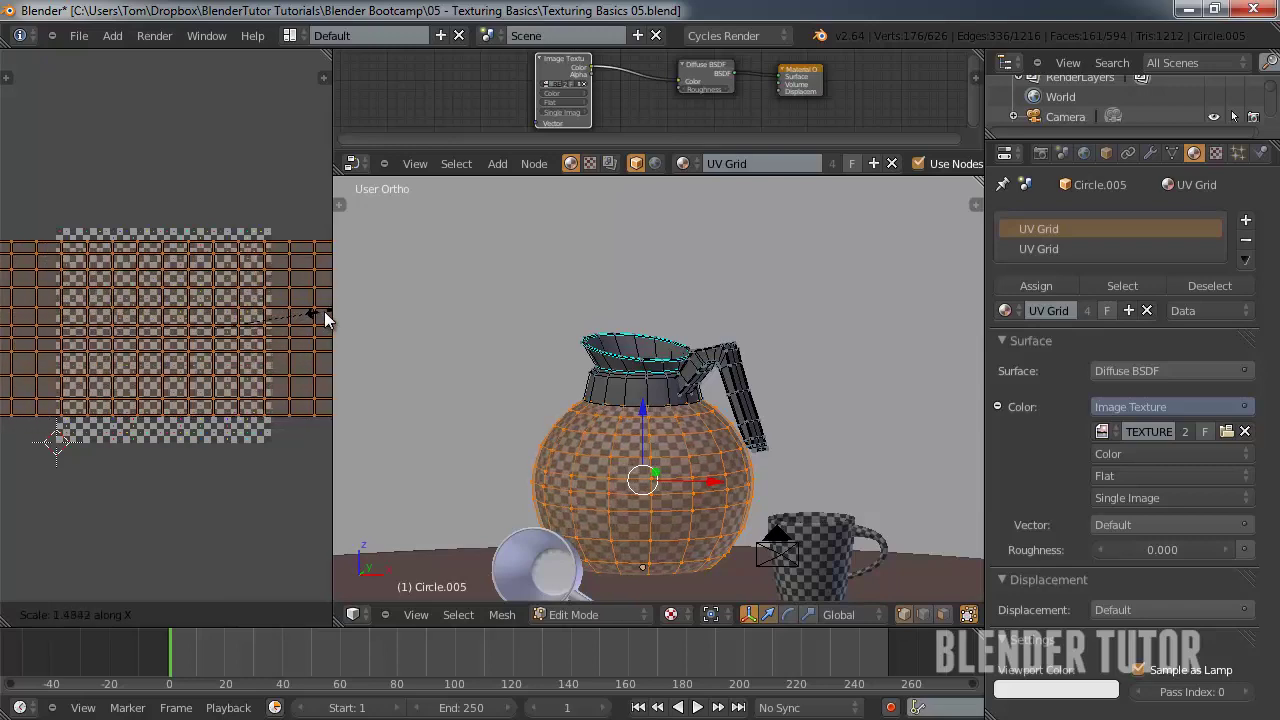
left_click(332, 309)
key("Tab")
scroll(672, 489, "up", 5)
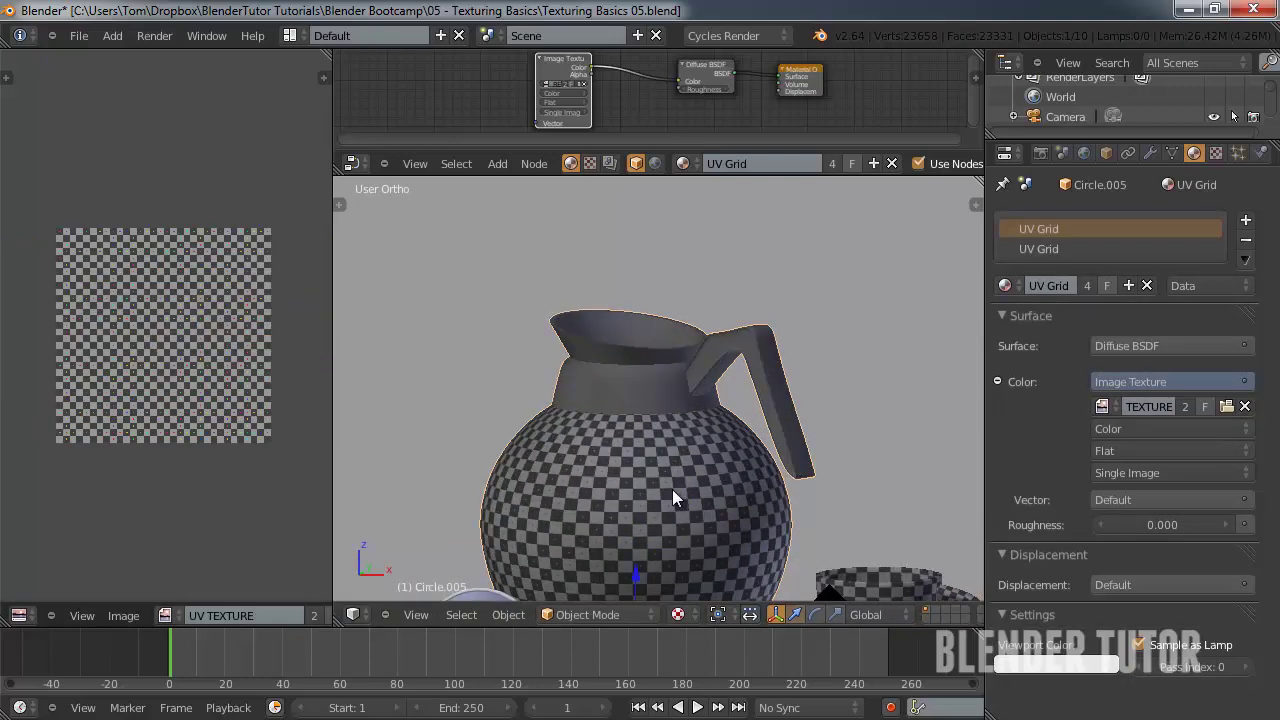
key("shift+z")
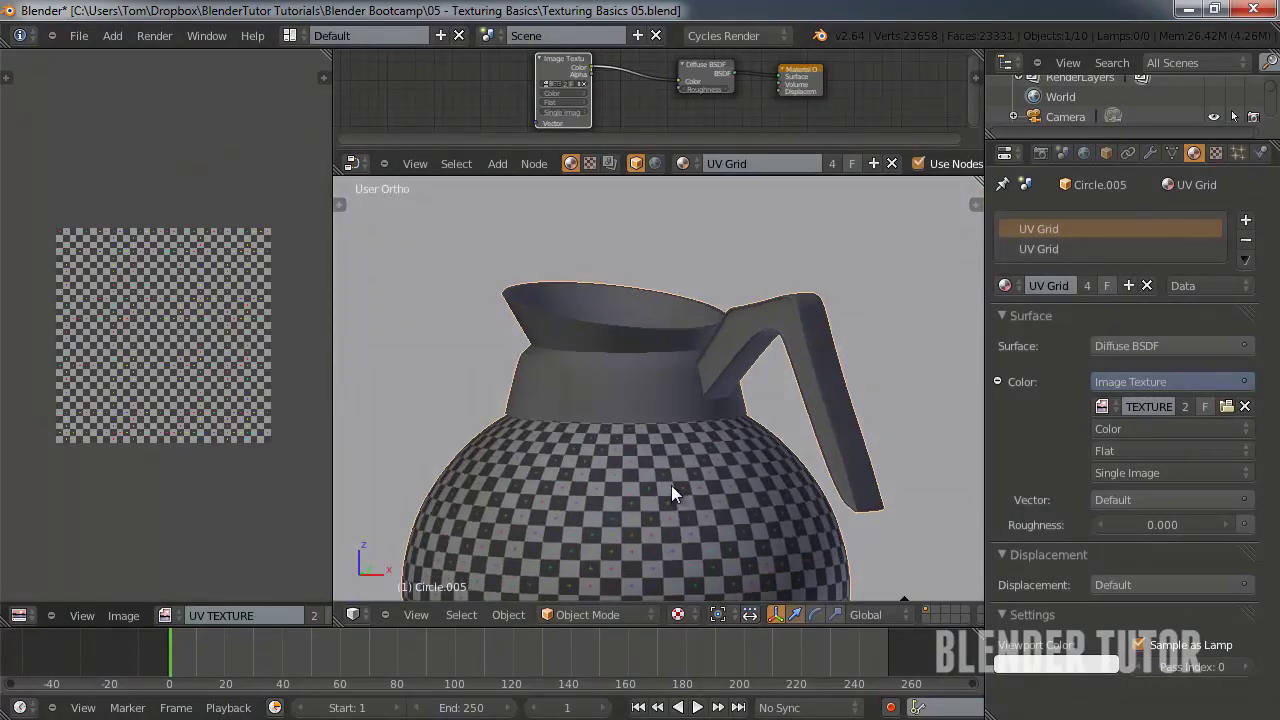
- Switch the 3D view to perspective and inspect the checker pattern on the coffee pot's body, neck and handle
scroll(671, 485, "down", 4)
scroll(641, 341, "down", 4)
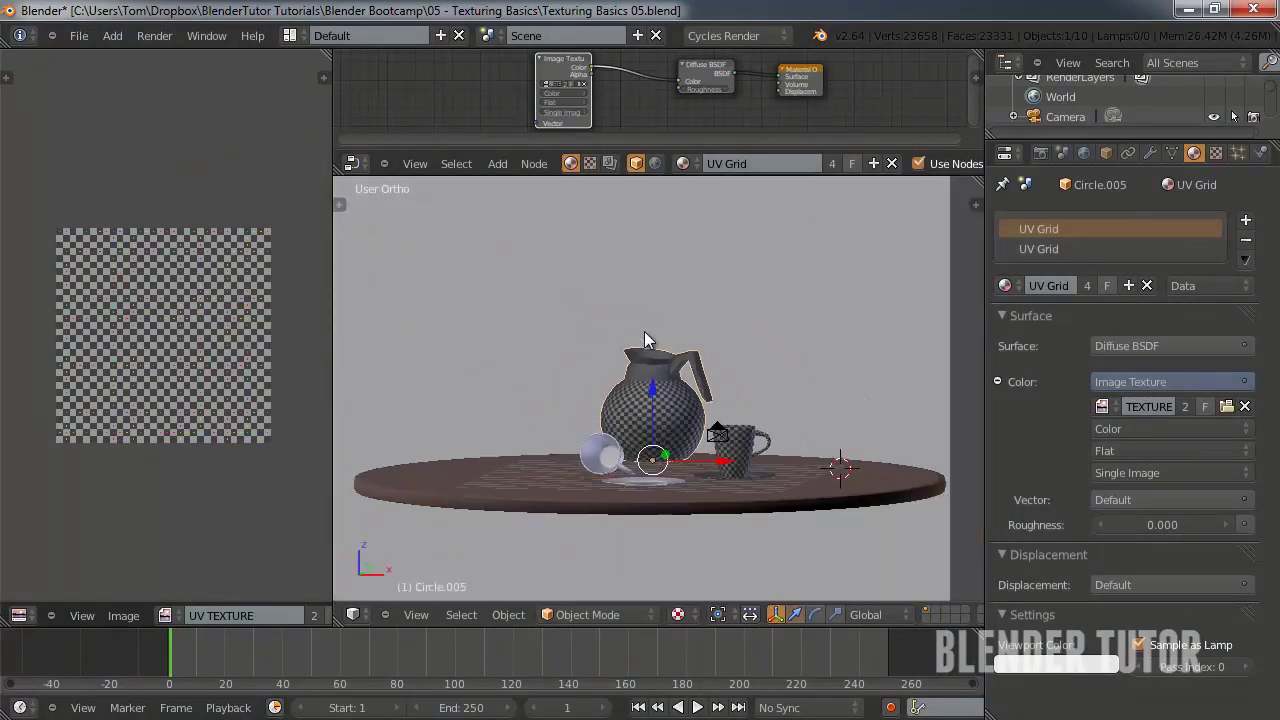
scroll(650, 350, "up", 5)
scroll(630, 500, "down", 3)
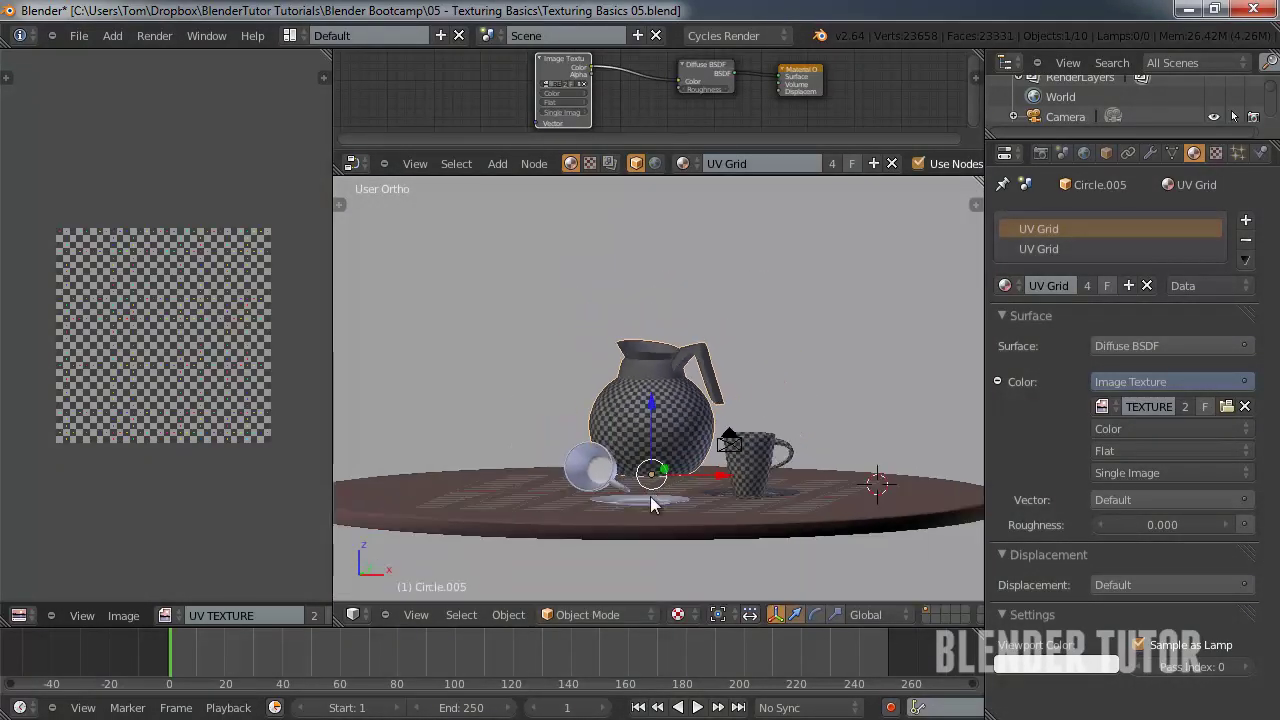
middle_click_drag(650, 496, 762, 542)
right_click(855, 496)
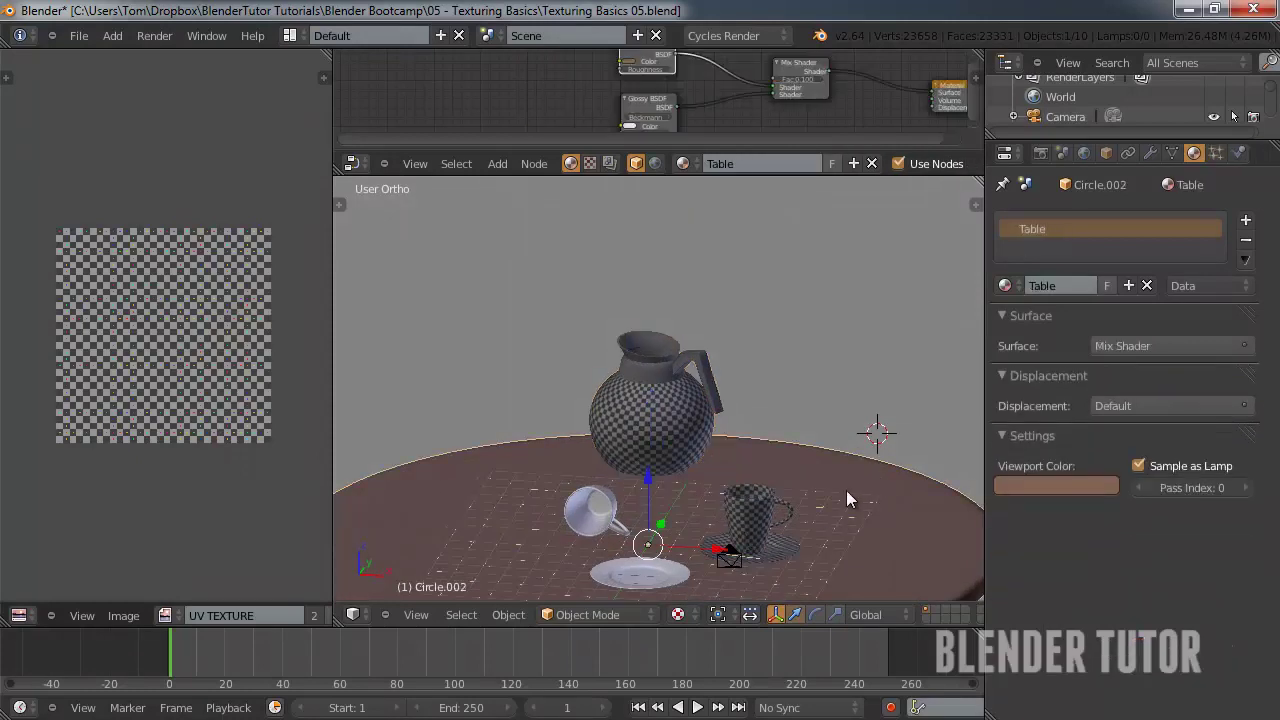
scroll(670, 415, "up", 5)
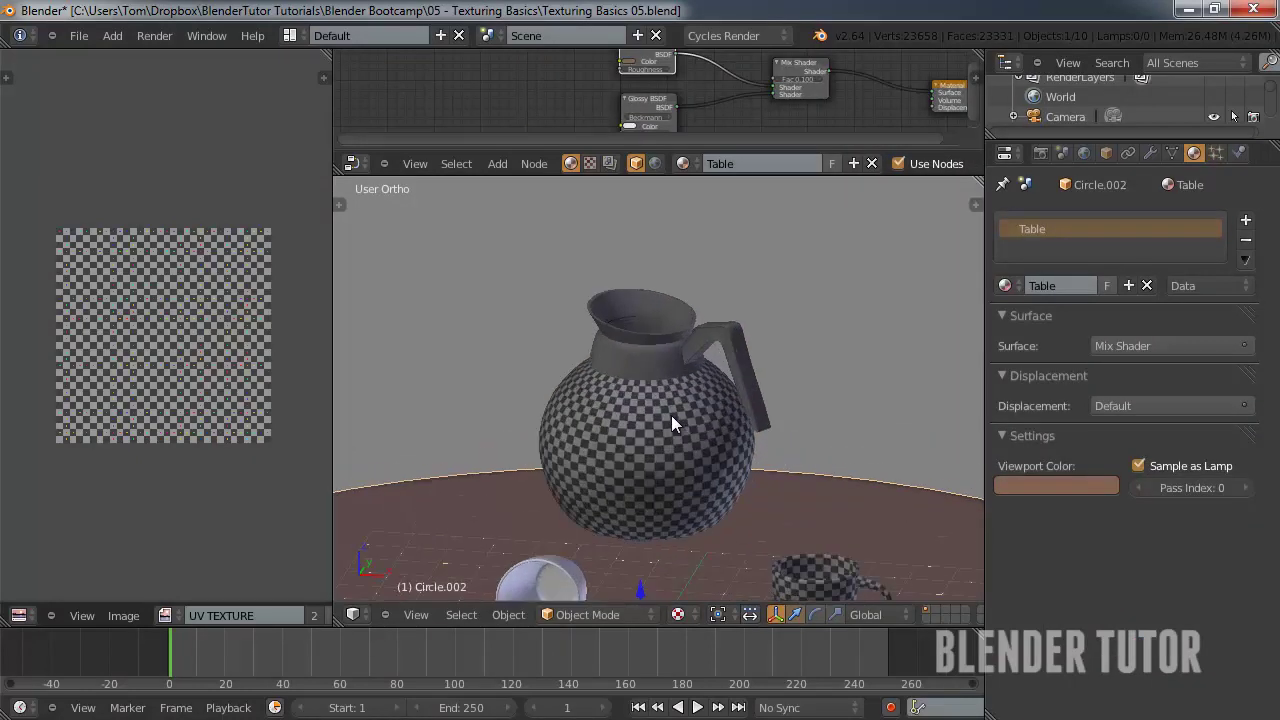
key("KP_5")
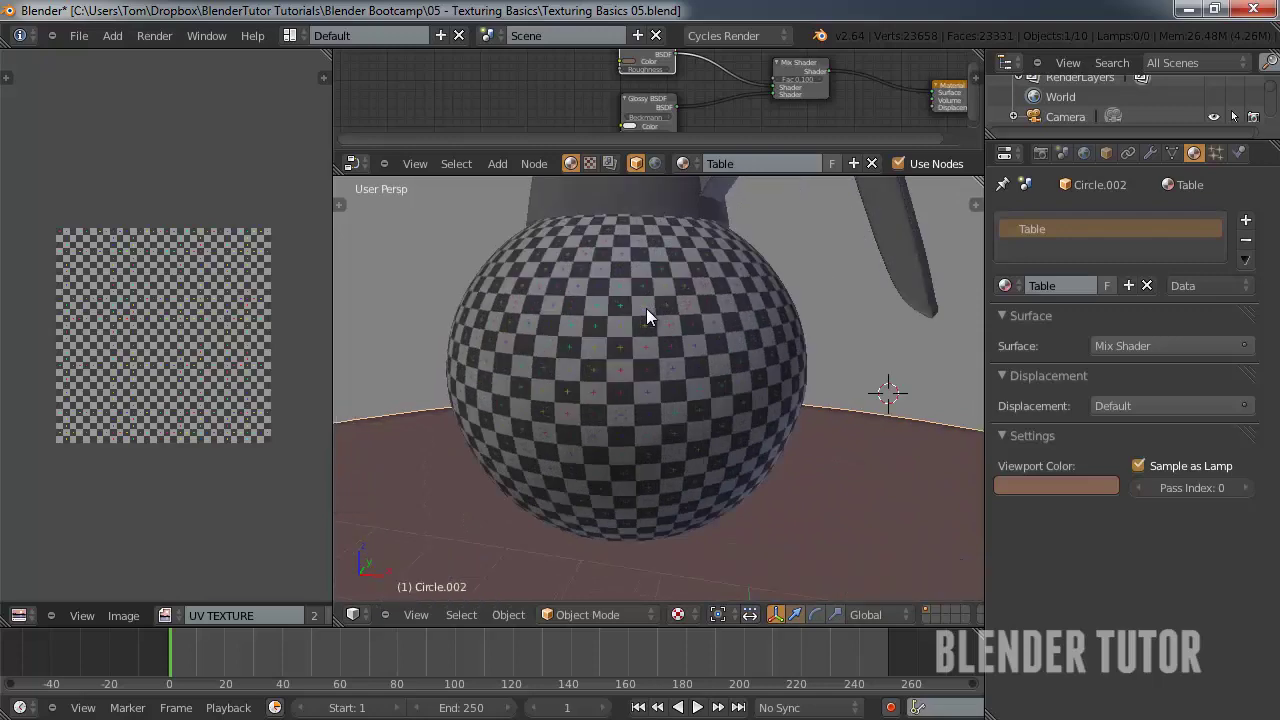
middle_click_drag(642, 333, 676, 345)
scroll(676, 345, "down", 5)
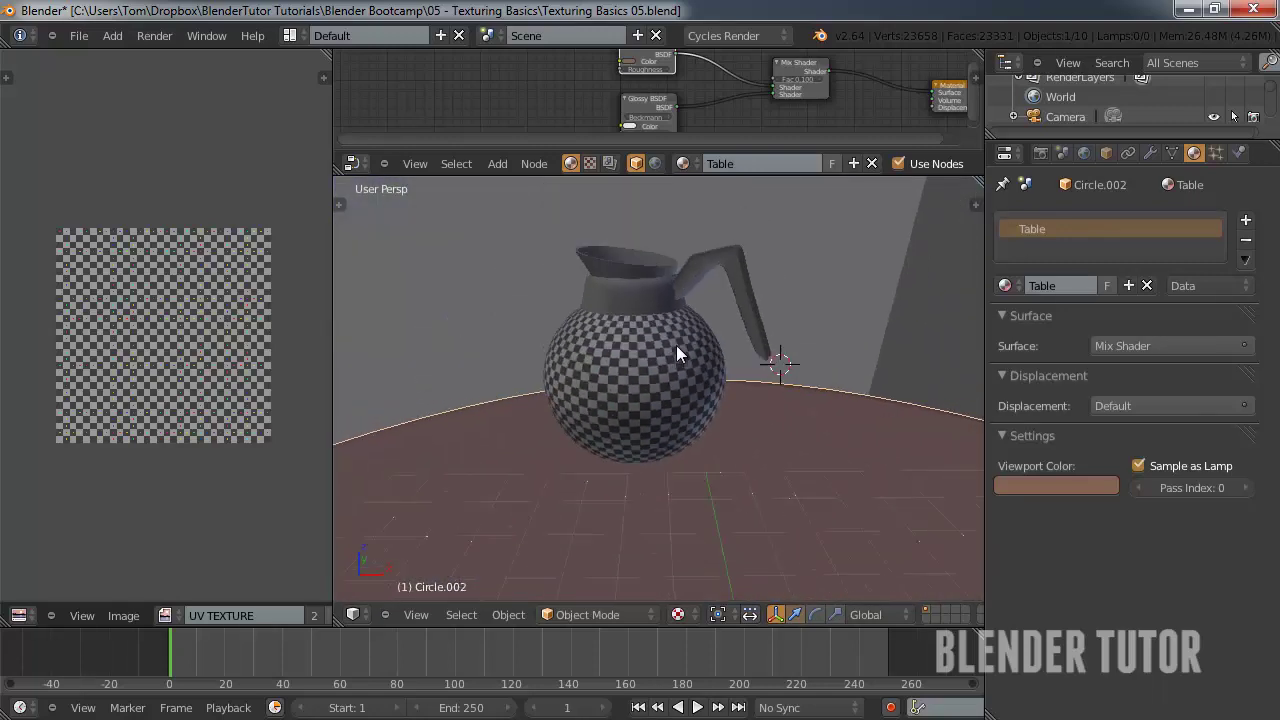
- Examine the checker texture on the upright cup and its saucer up close for stretching
middle_click_drag(718, 431, 521, 279, "shift")
scroll(809, 446, "down", 4)
scroll(684, 412, "up", 3)
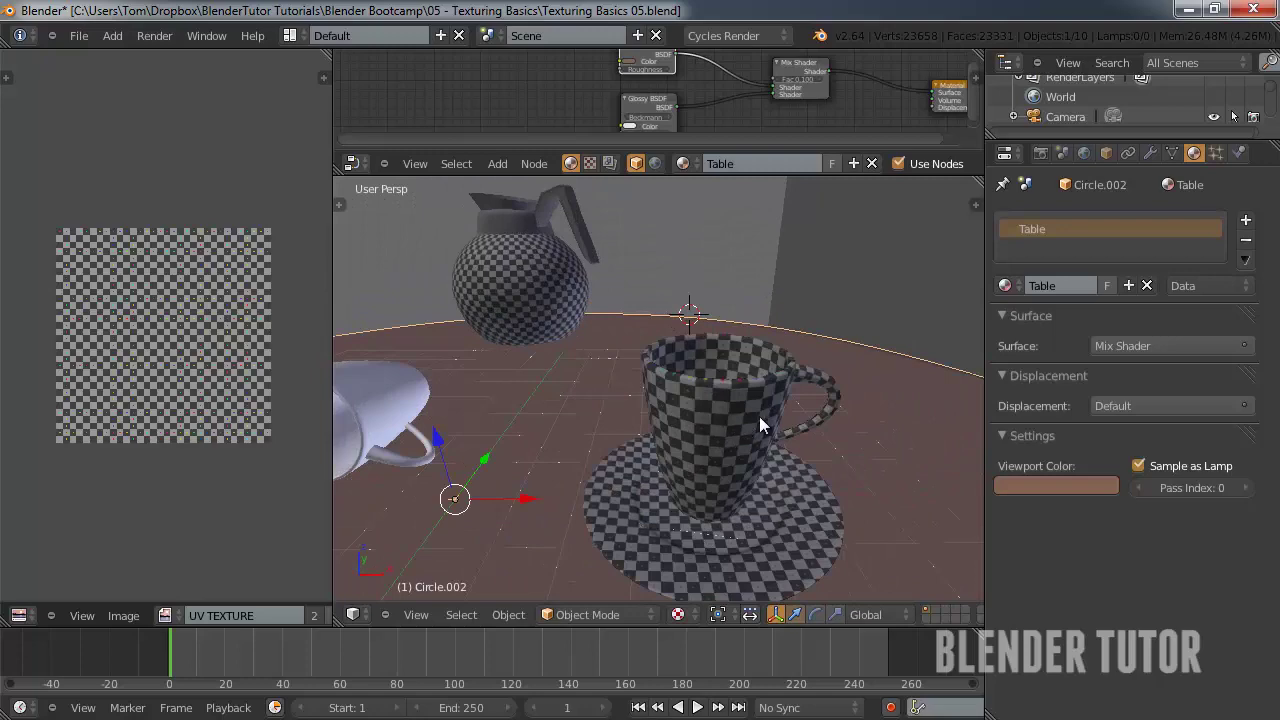
scroll(787, 431, "up", 4)
scroll(789, 431, "down", 3)
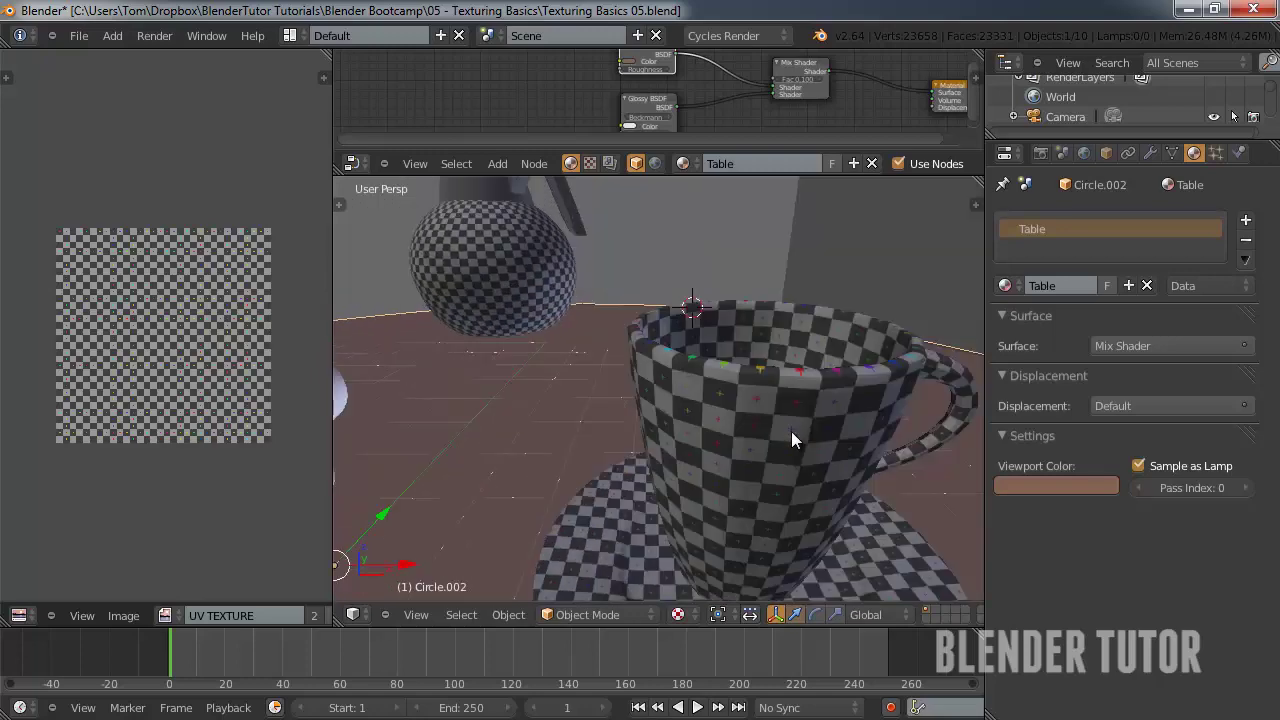
middle_click_drag(851, 434, 780, 377)
scroll(787, 377, "down", 2)
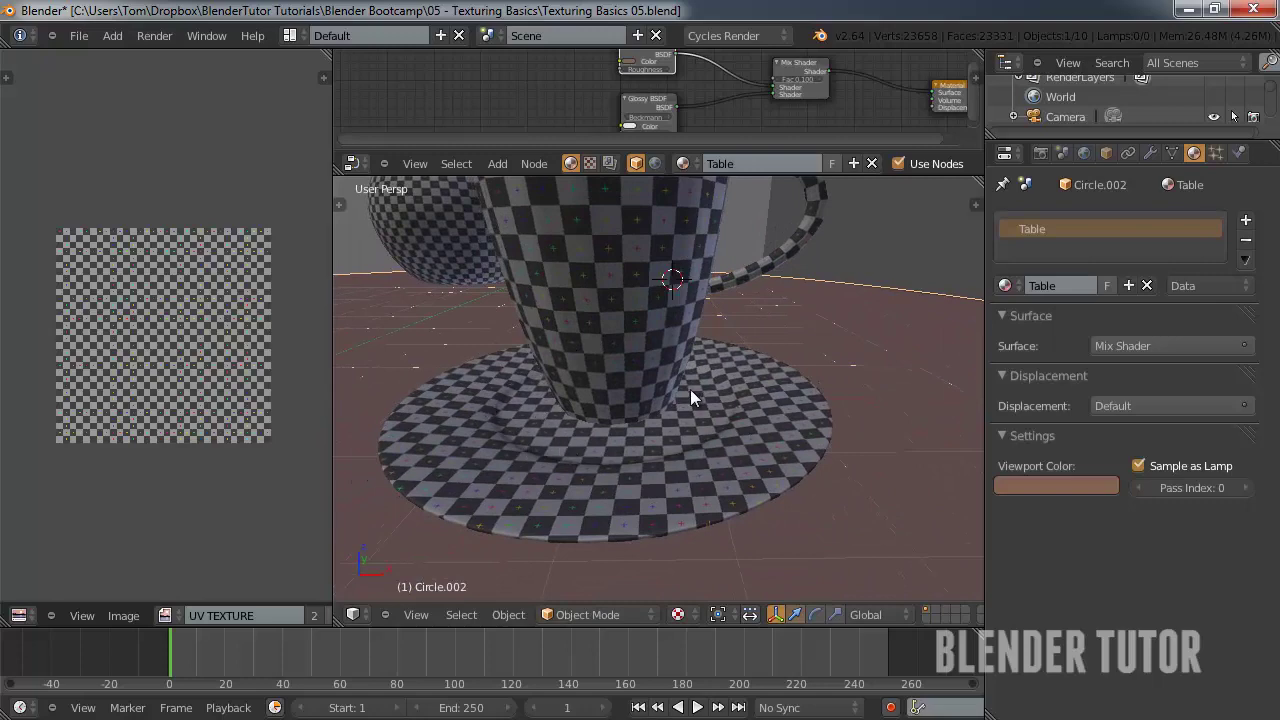
scroll(748, 310, "down", 1)
- Look over the coffee pot and the table setting from the opposite side of the scene
middle_click_drag(669, 303, 827, 483, "shift")
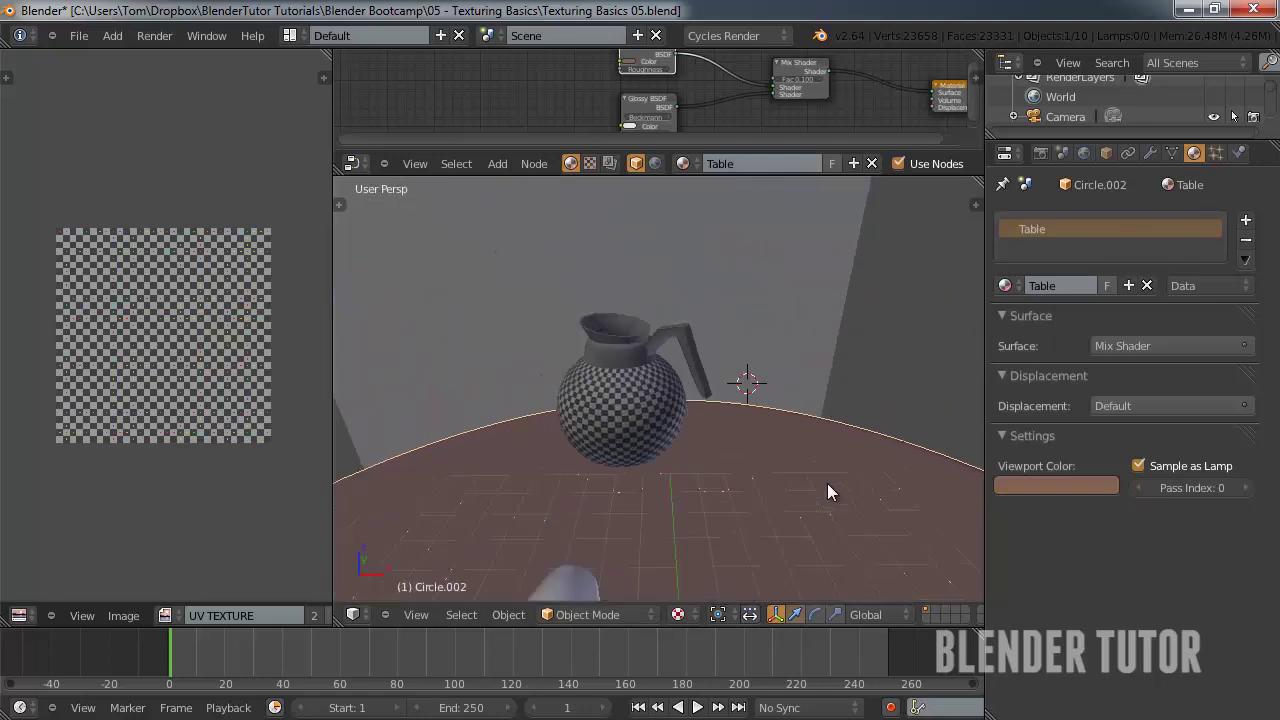
scroll(827, 482, "up", 4)
middle_click_drag(664, 338, 718, 342)
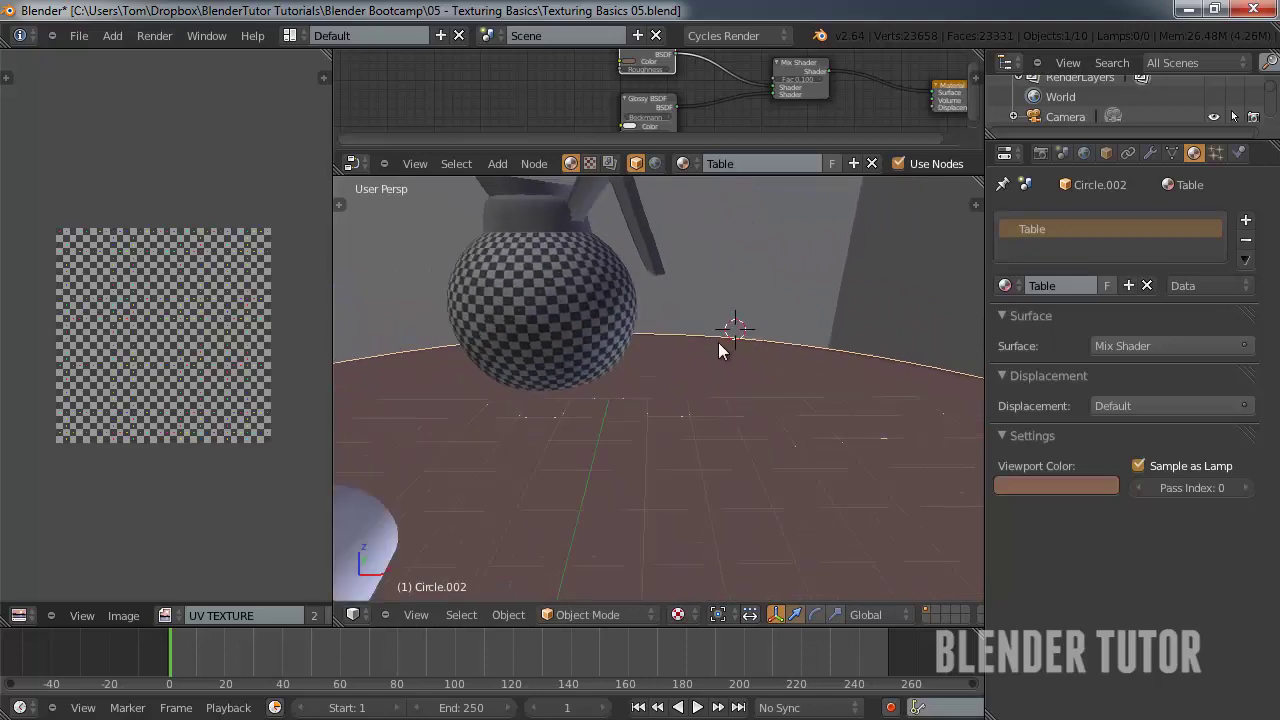
scroll(718, 342, "down", 4)
middle_click_drag(901, 475, 697, 433)
middle_click_drag(562, 346, 651, 403, "shift")
scroll(597, 410, "up", 3)
middle_click_drag(540, 414, 686, 386, "shift")
scroll(615, 390, "up", 3)
key("KP_Decimal")
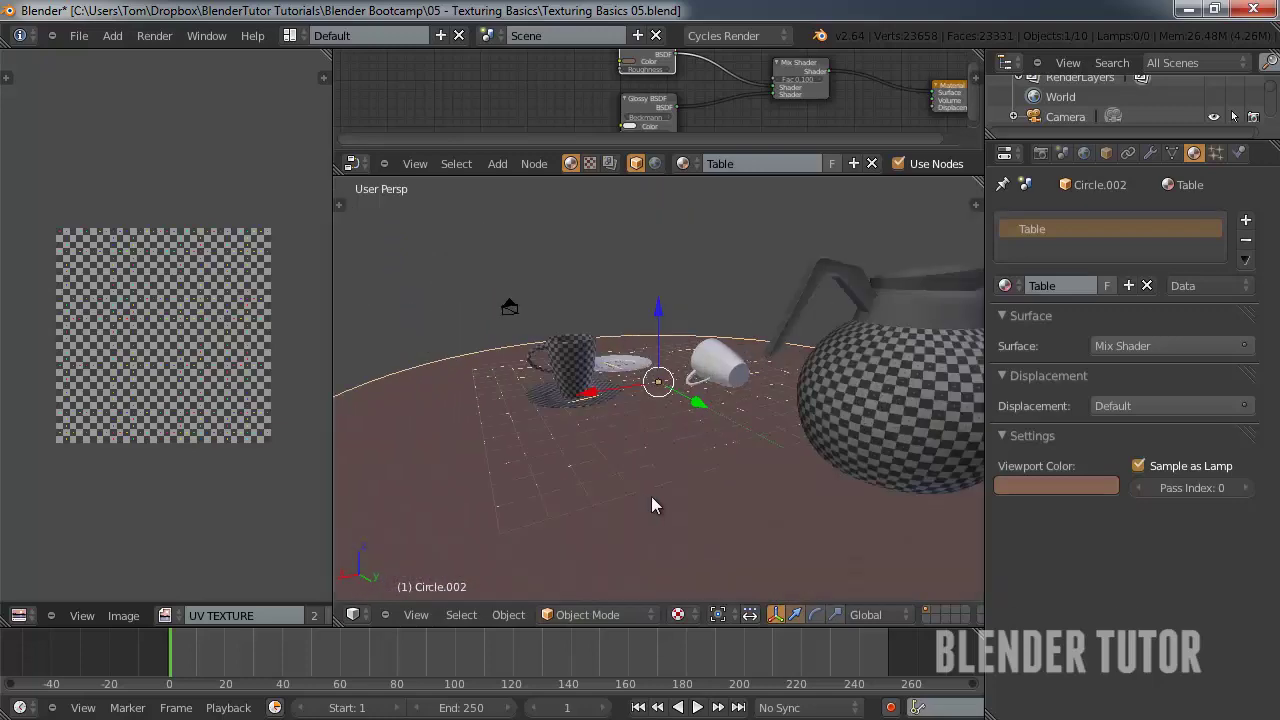
- Select the checkered cup, centre the view on it and examine the pattern on its handle, rim and interior
right_click(538, 358)
key("KP_Decimal")
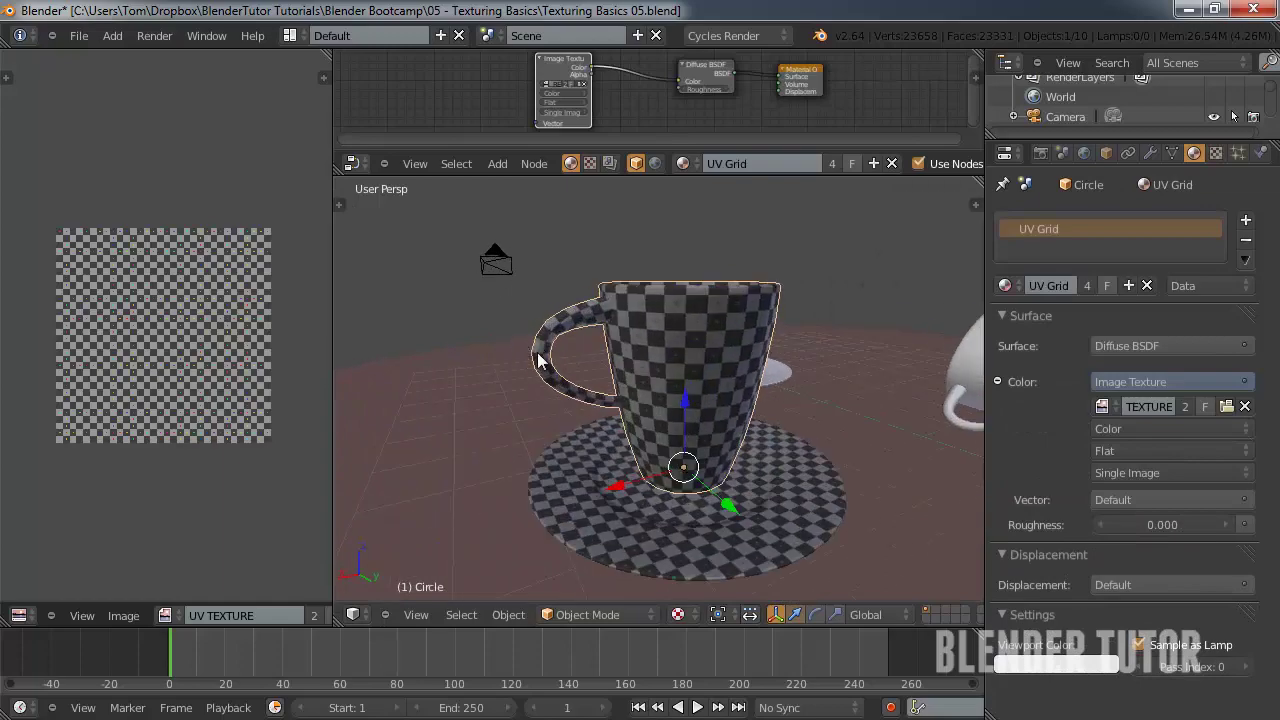
middle_click_drag(602, 403, 670, 463)
scroll(611, 429, "up", 4)
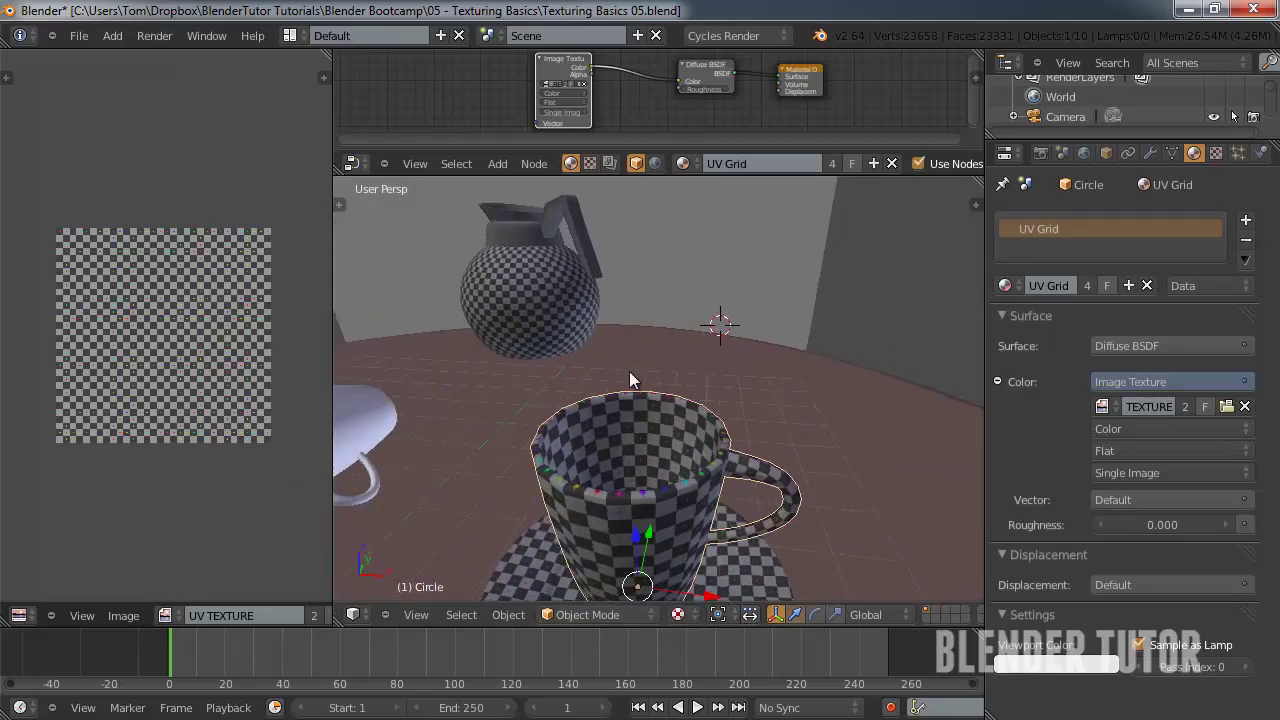
middle_click_drag(718, 447, 447, 447)
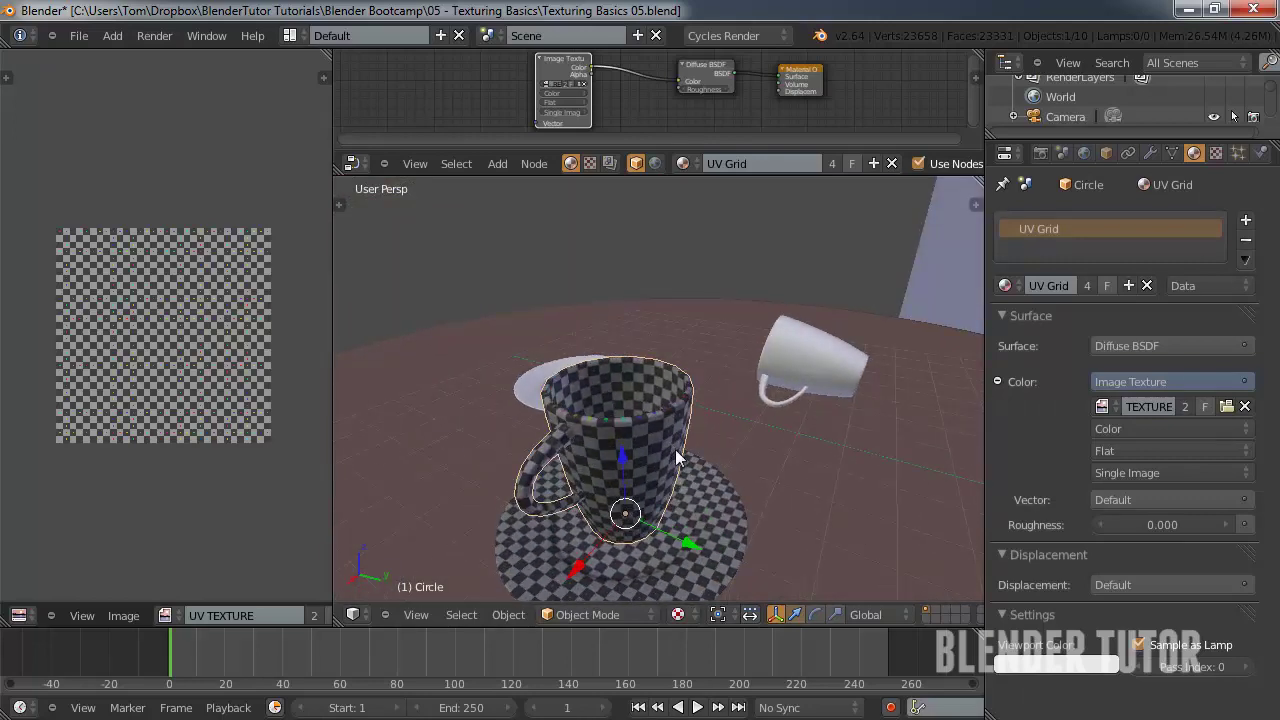
middle_click_drag(667, 508, 747, 560)
scroll(747, 552, "up", 6)
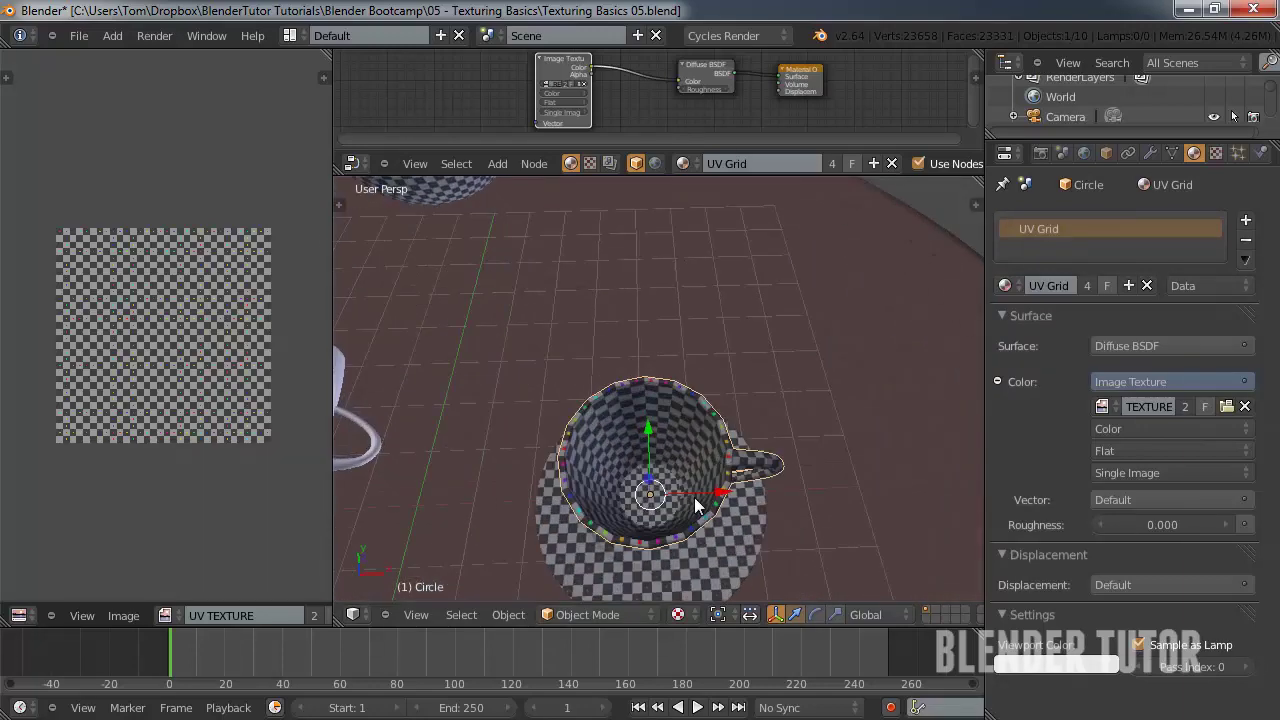
scroll(734, 412, "up", 3)
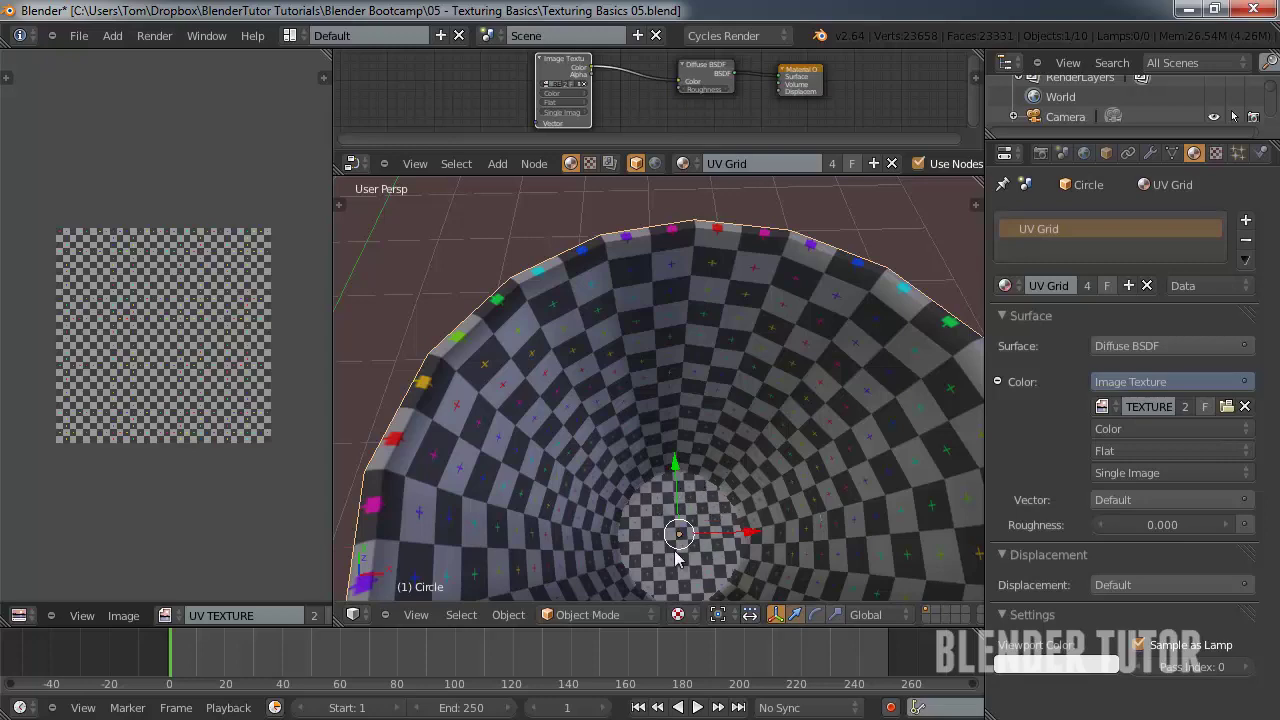
scroll(684, 540, "down", 8)
scroll(613, 463, "up", 2)
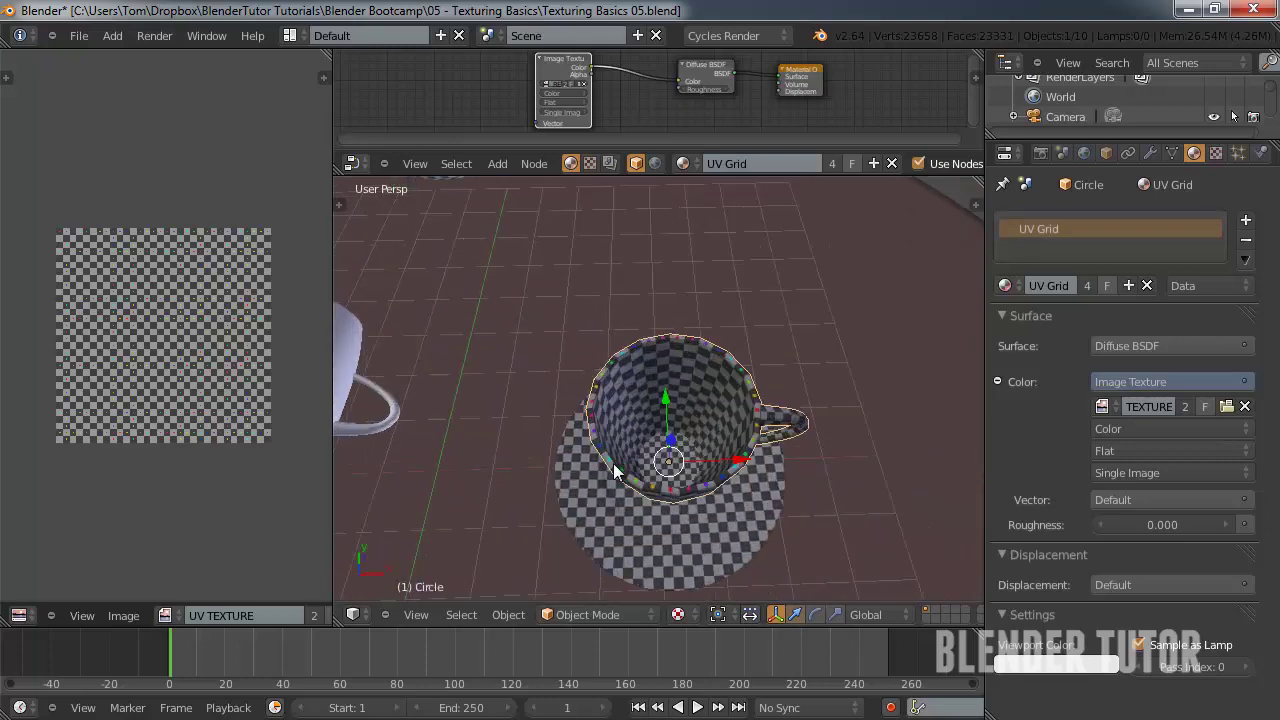
scroll(665, 465, "down", 2)
middle_click_drag(663, 465, 655, 380)
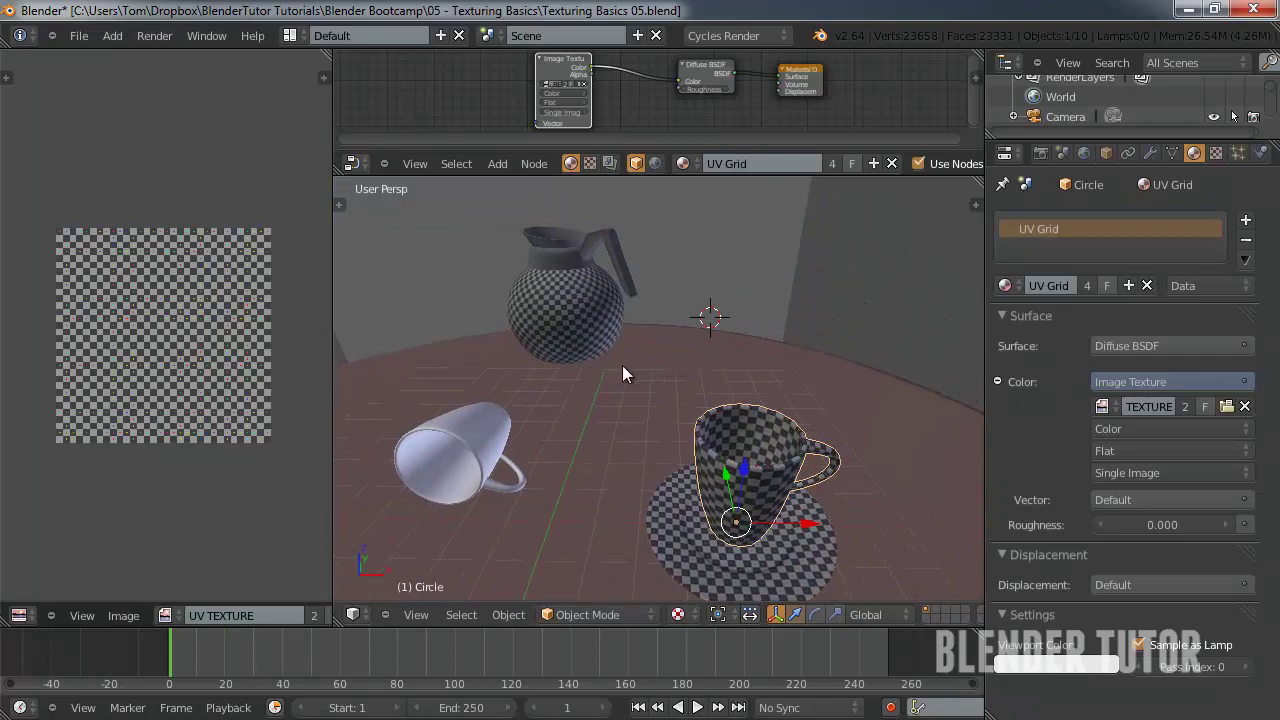
- Assign the Glass material to the coffee pot's first material slot and Plastic to its second slot
scroll(635, 370, "down", 3)
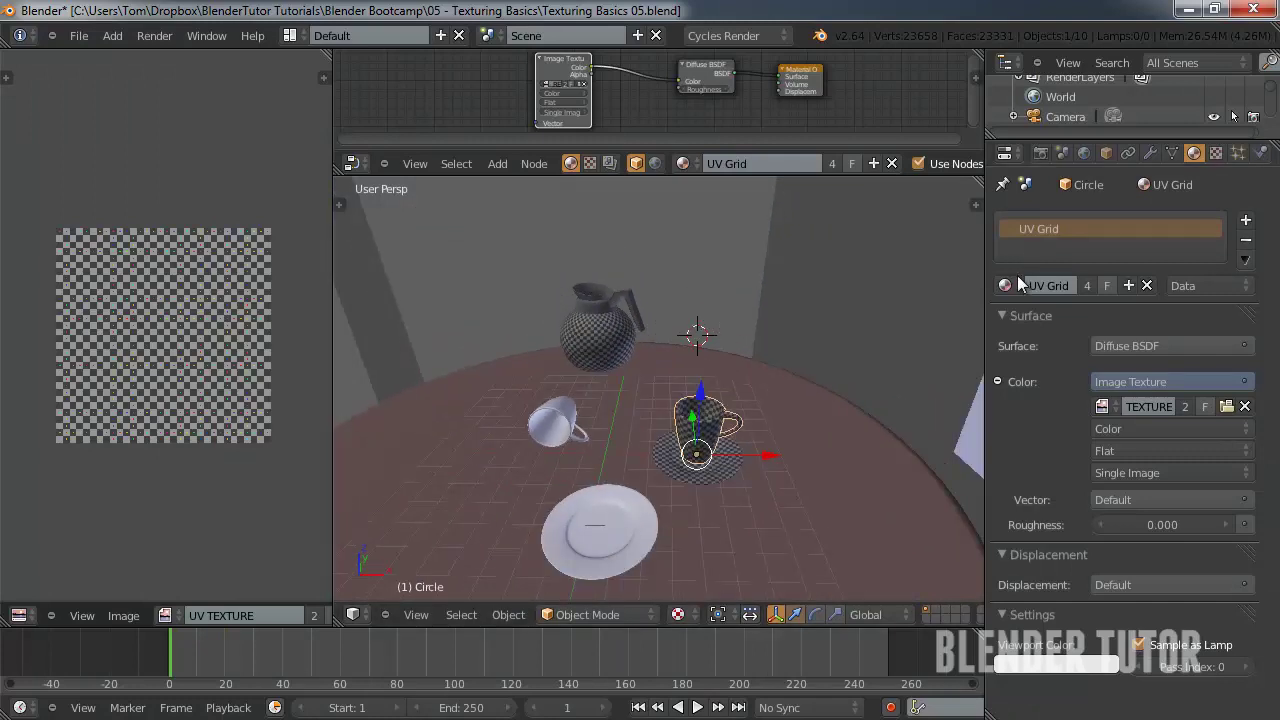
scroll(676, 353, "up", 3)
right_click(575, 330)
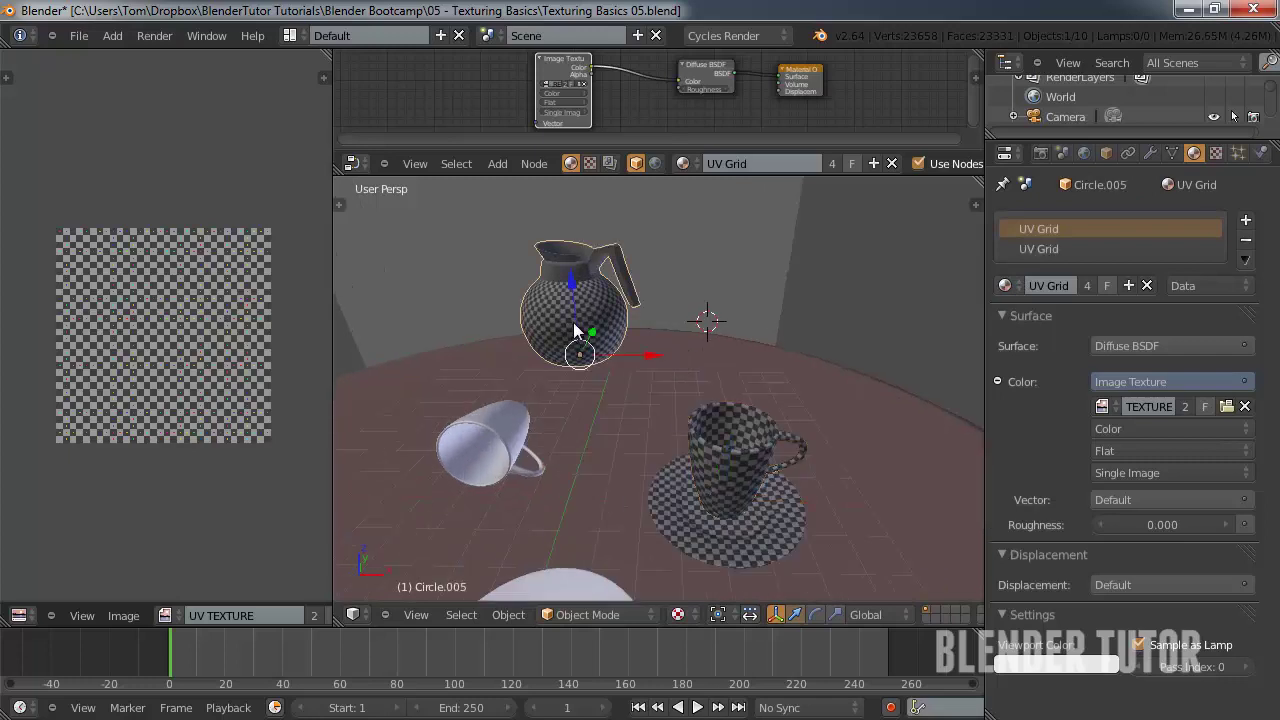
left_click(1017, 286)
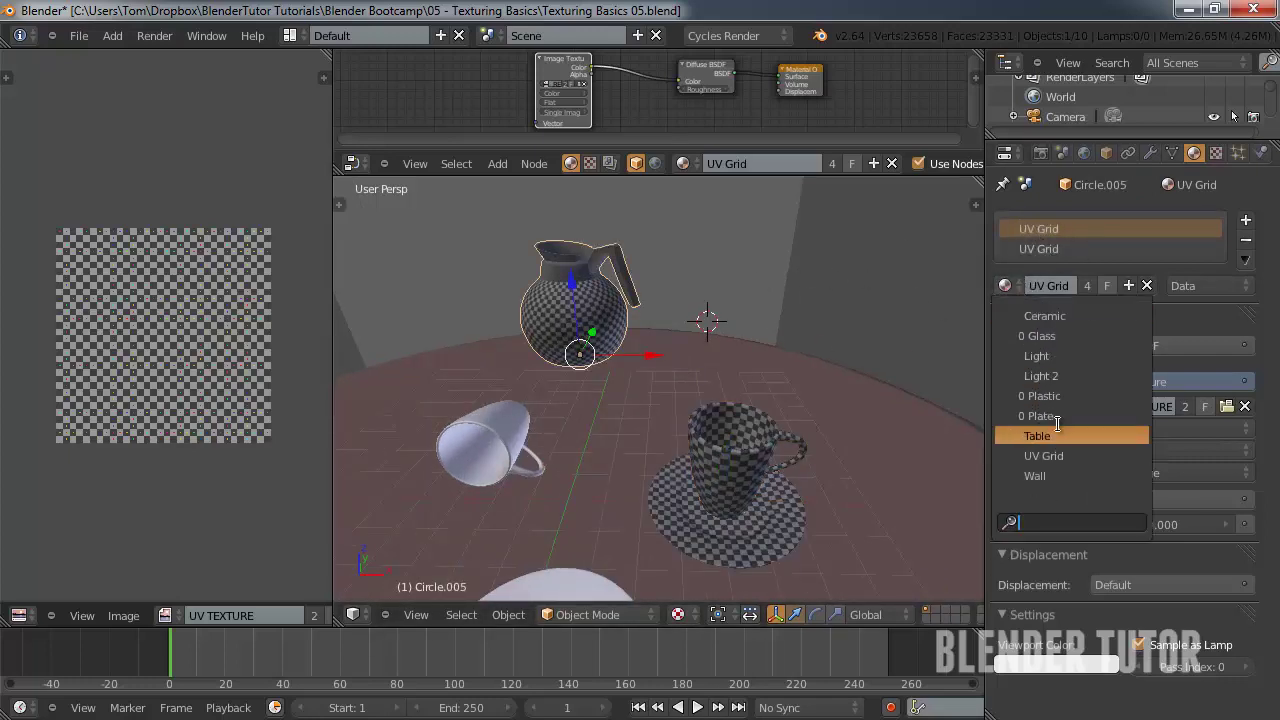
left_click(1051, 338)
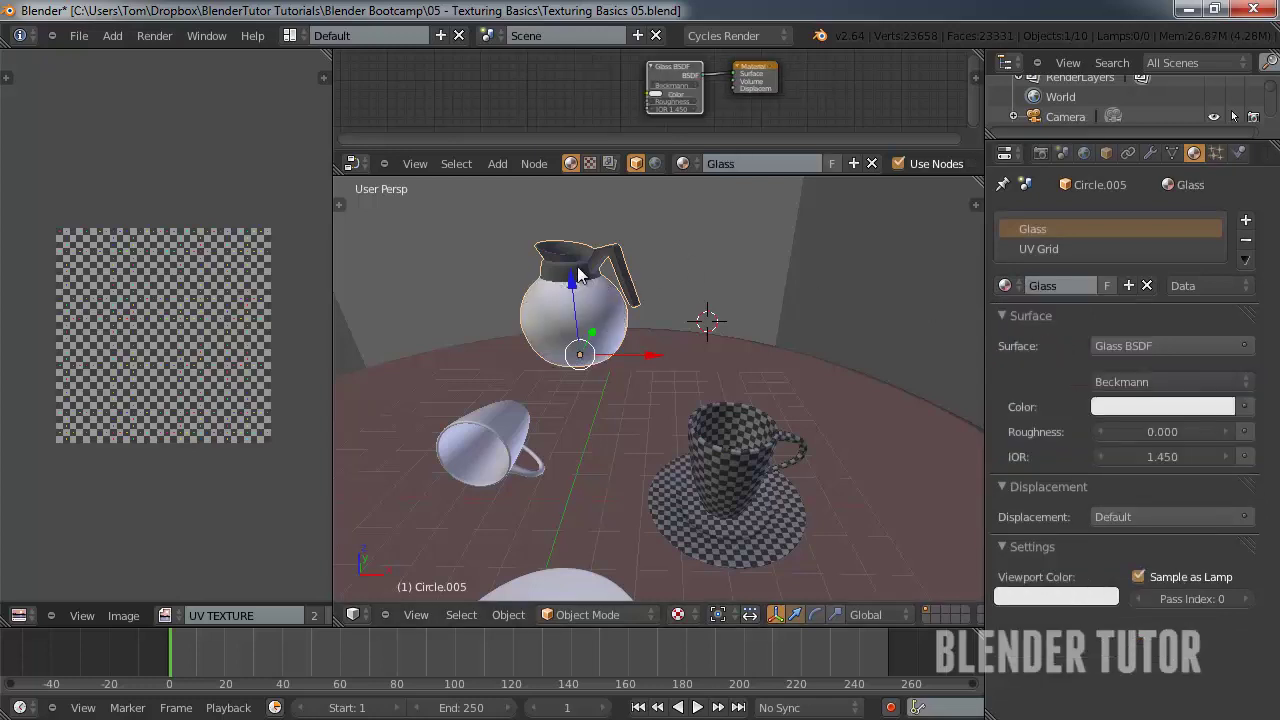
left_click(1037, 248)
left_click(1005, 286)
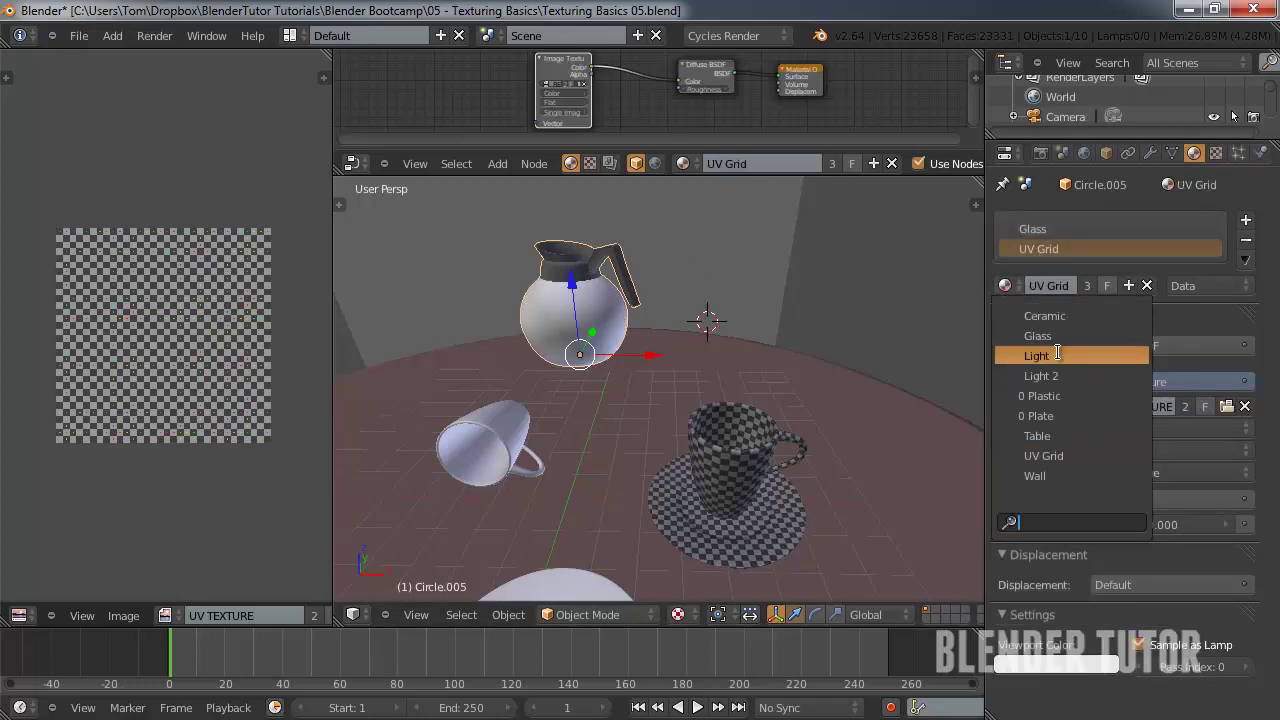
left_click(1075, 405)
- Assign the Ceramic material to the upright cup and the Plate material to the saucer beneath it
right_click(760, 450)
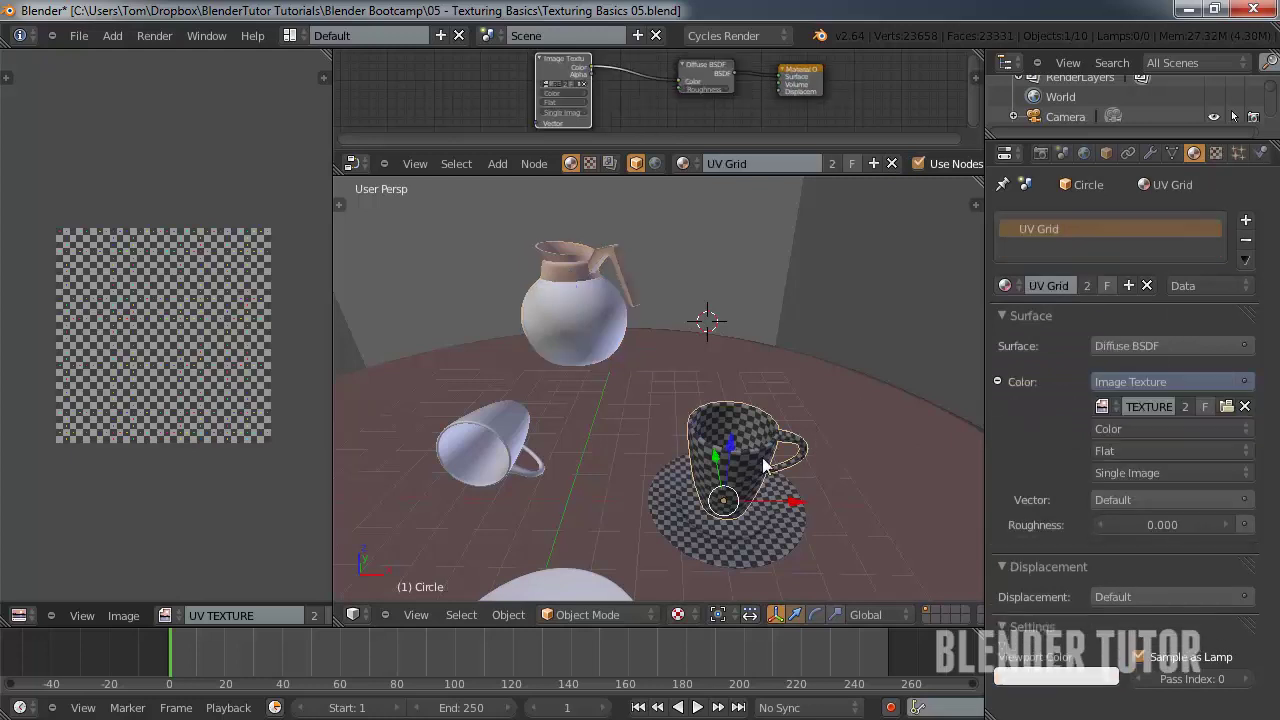
left_click(1005, 286)
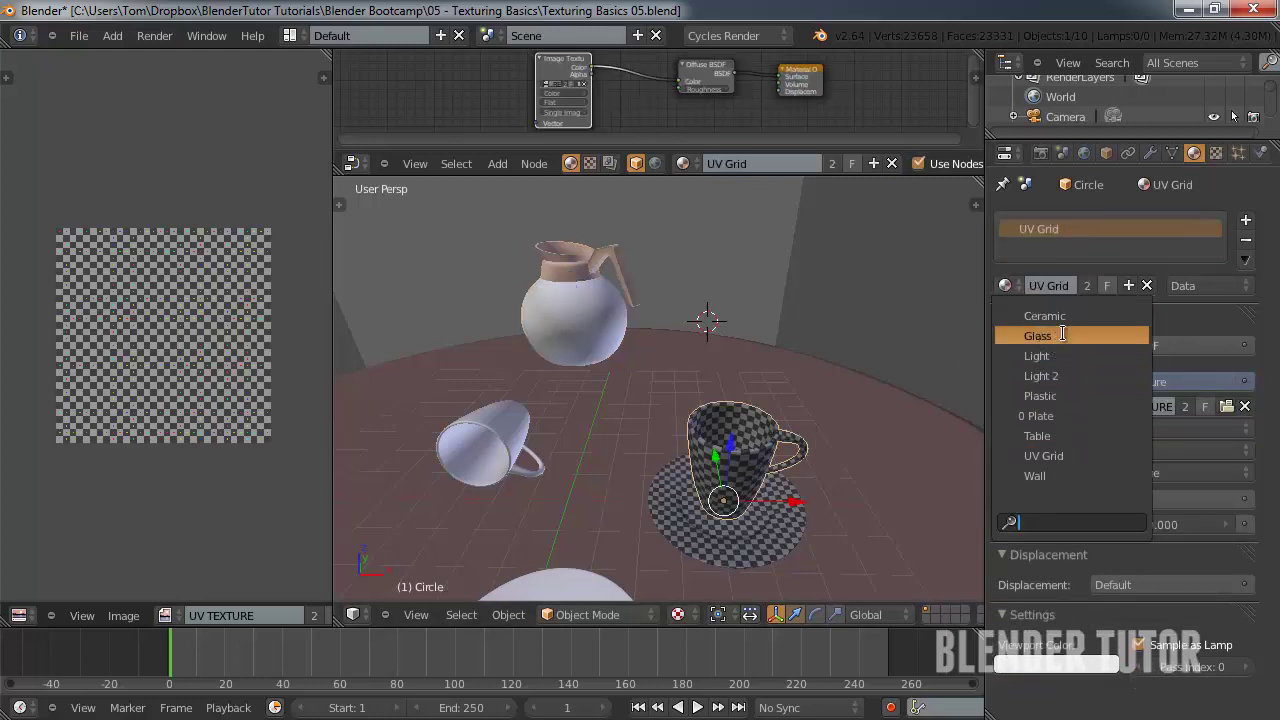
left_click(1050, 316)
right_click(776, 530)
left_click(1005, 286)
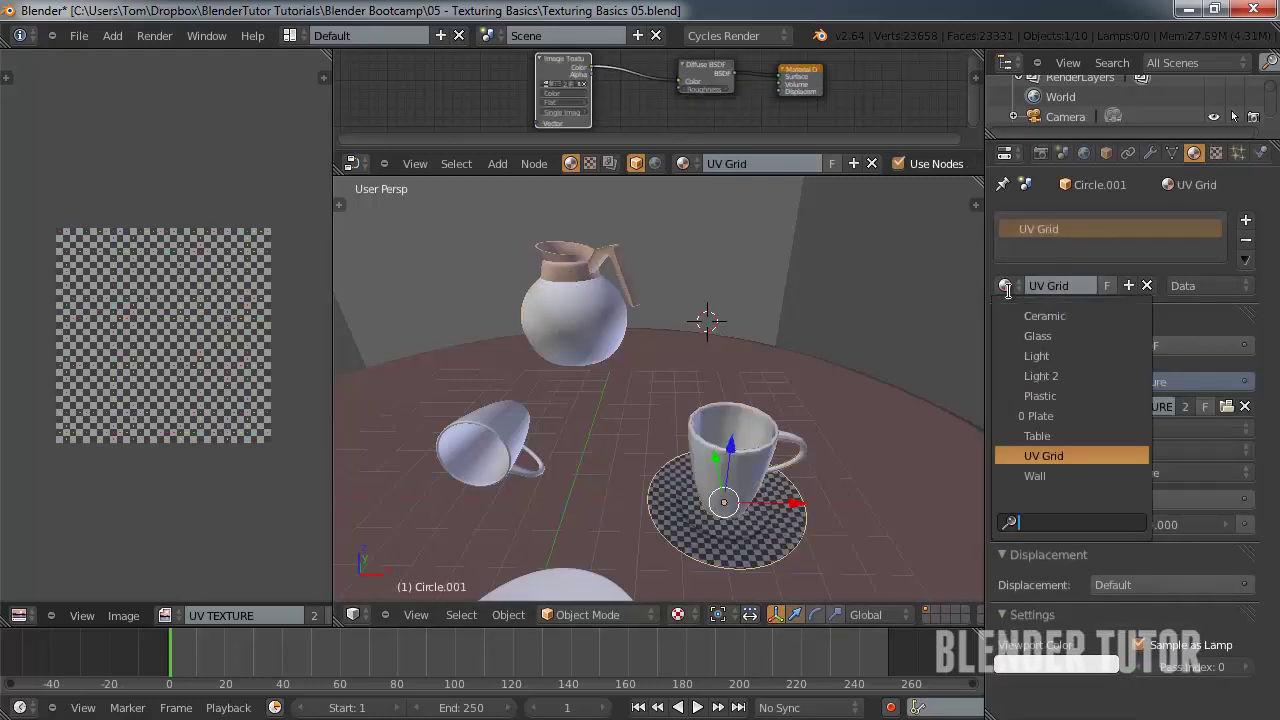
left_click(1062, 419)
- View the scene through the camera and preview it with Rendered viewport shading
scroll(833, 461, "down", 2)
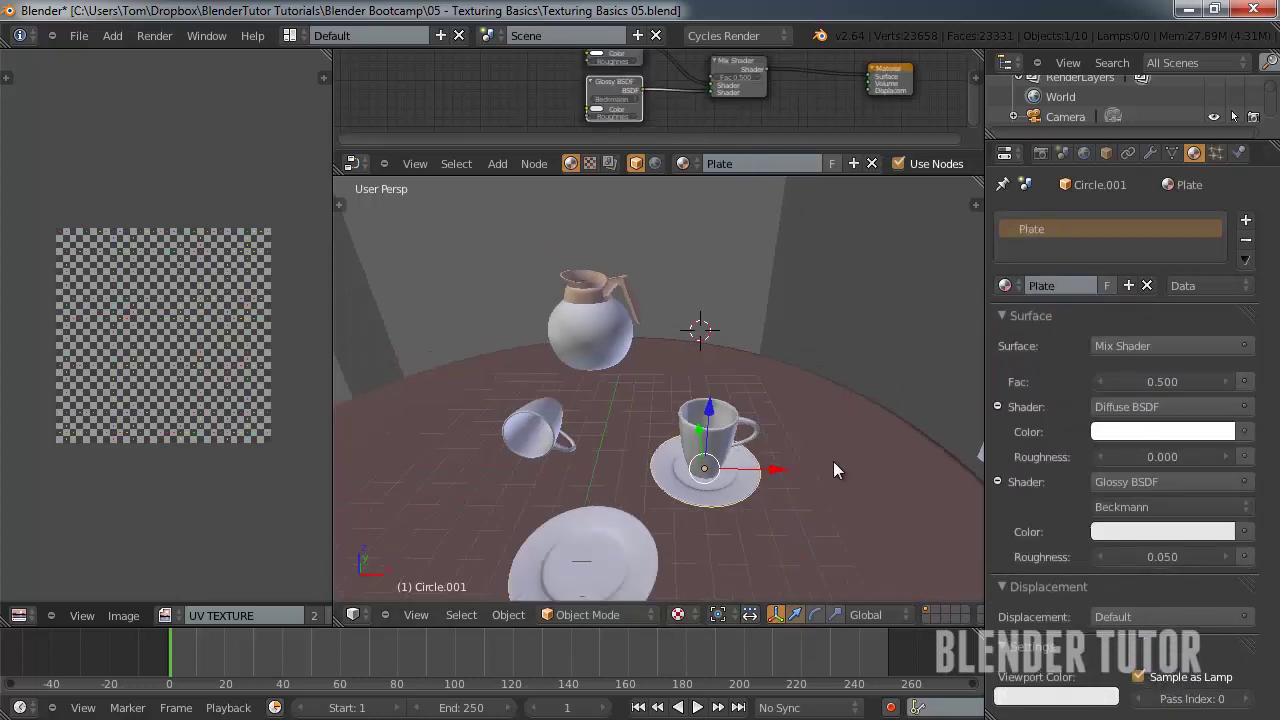
middle_click_drag(694, 466, 699, 386)
middle_click_drag(731, 310, 716, 318)
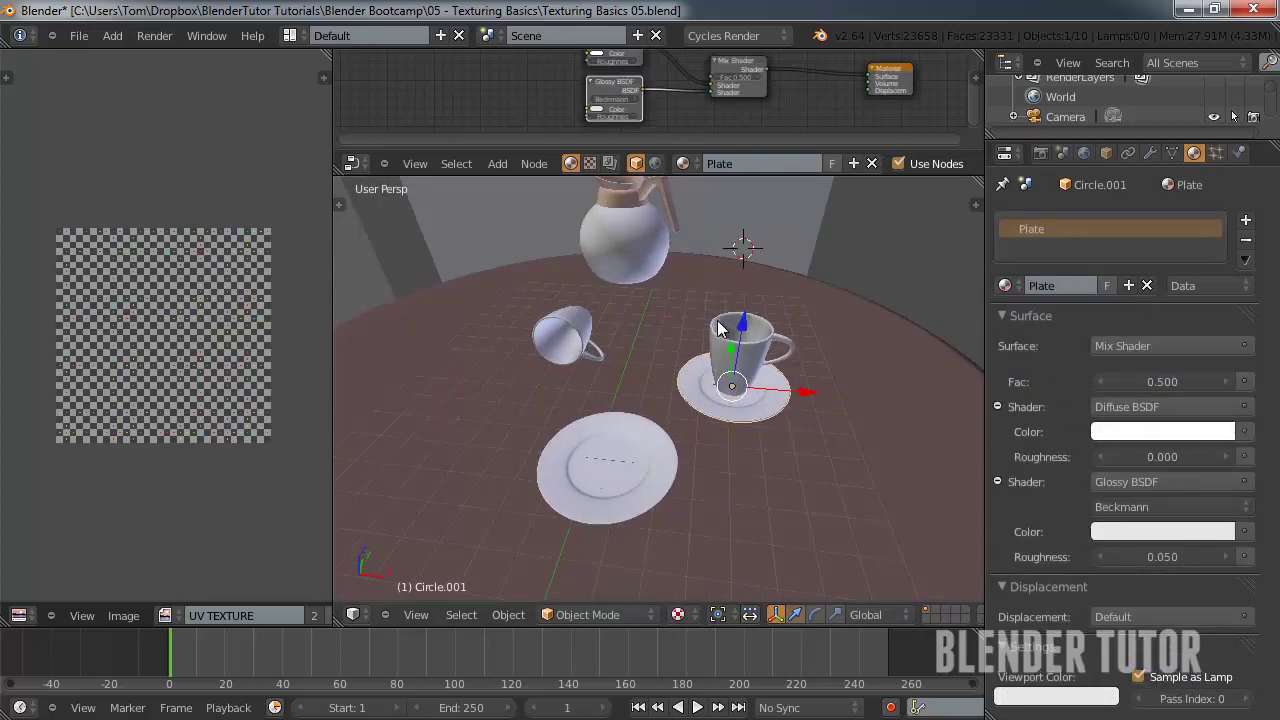
key("KP_0")
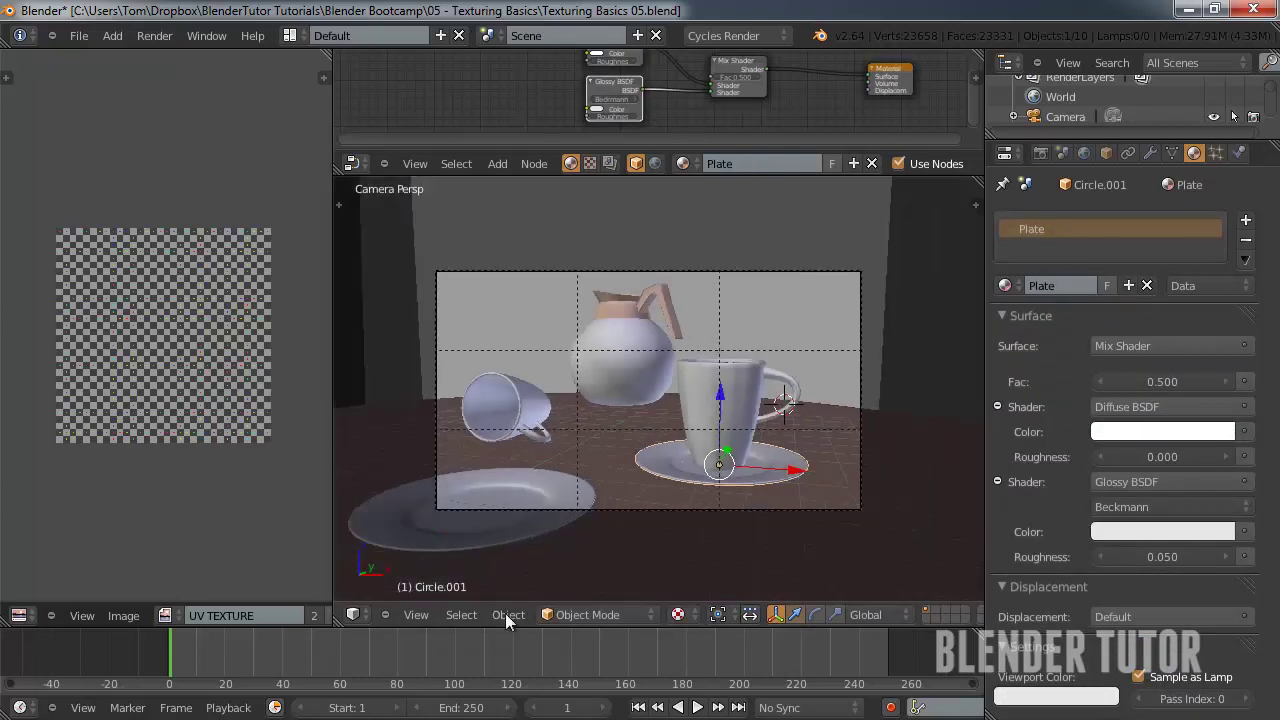
left_click(686, 614)
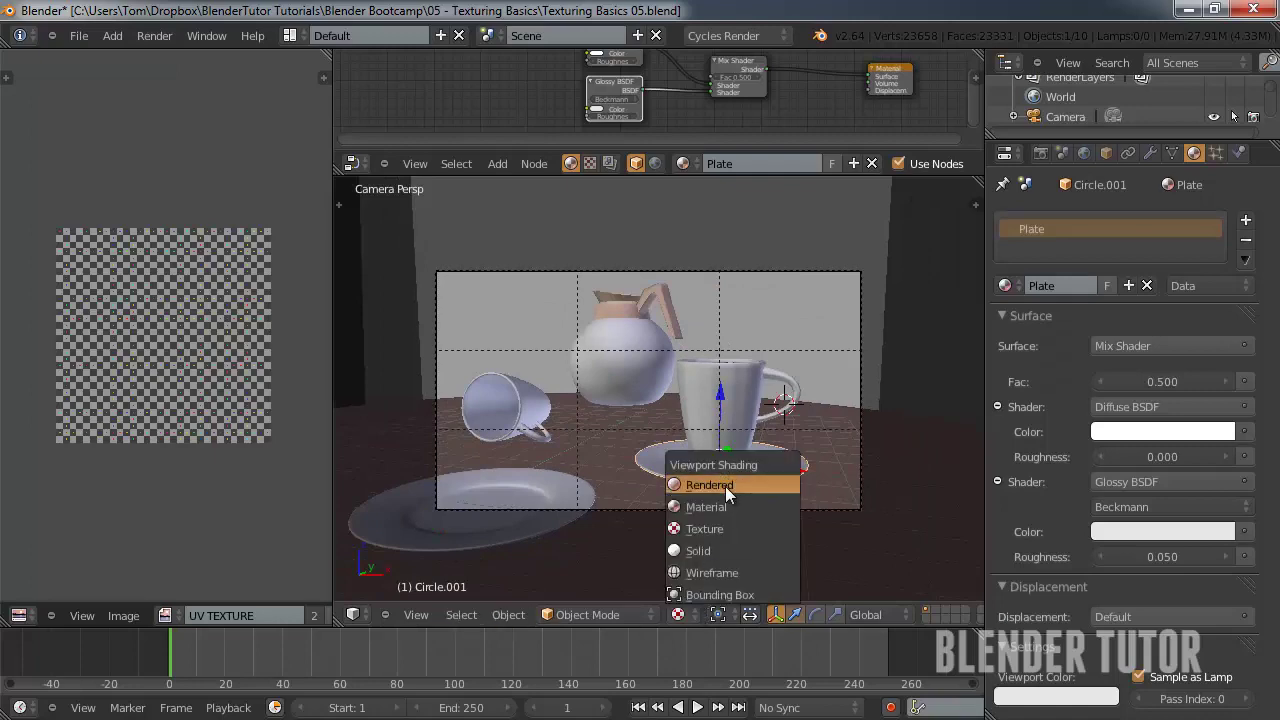
left_click(725, 486)
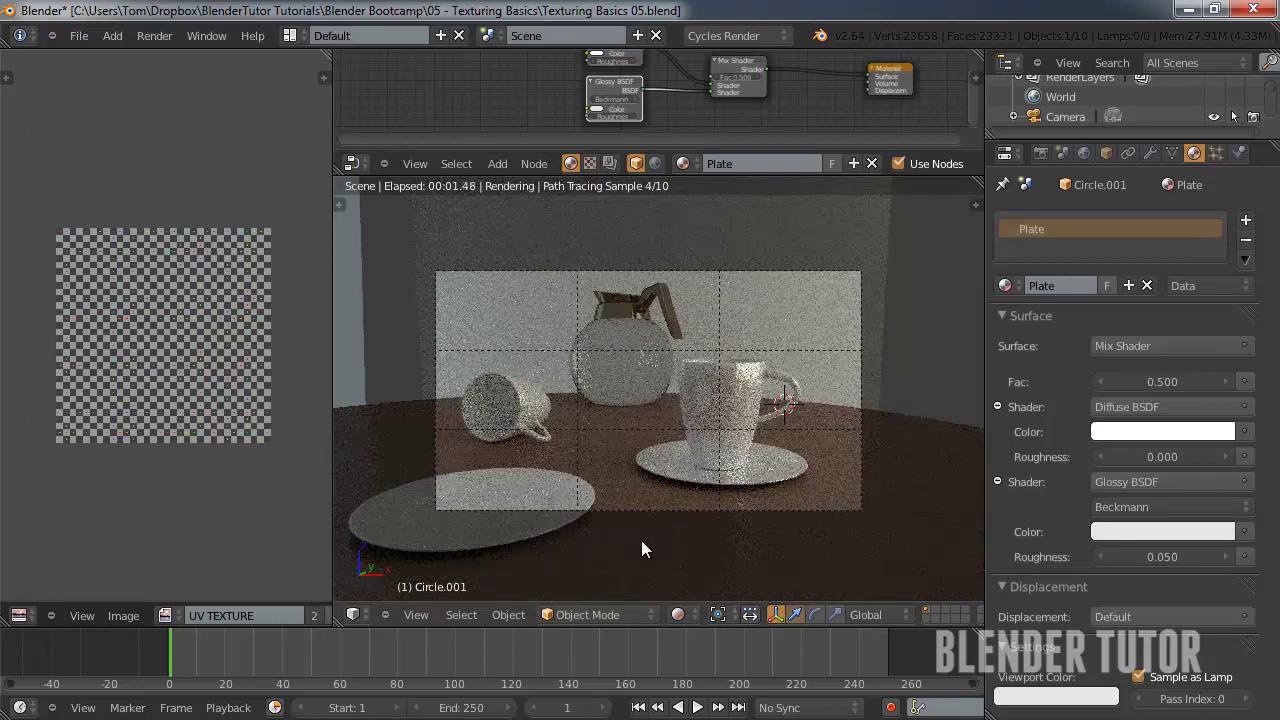
- Set the viewport shading to Solid and save the scene over the existing Texturing Basics 05.blend file
left_click(678, 614)
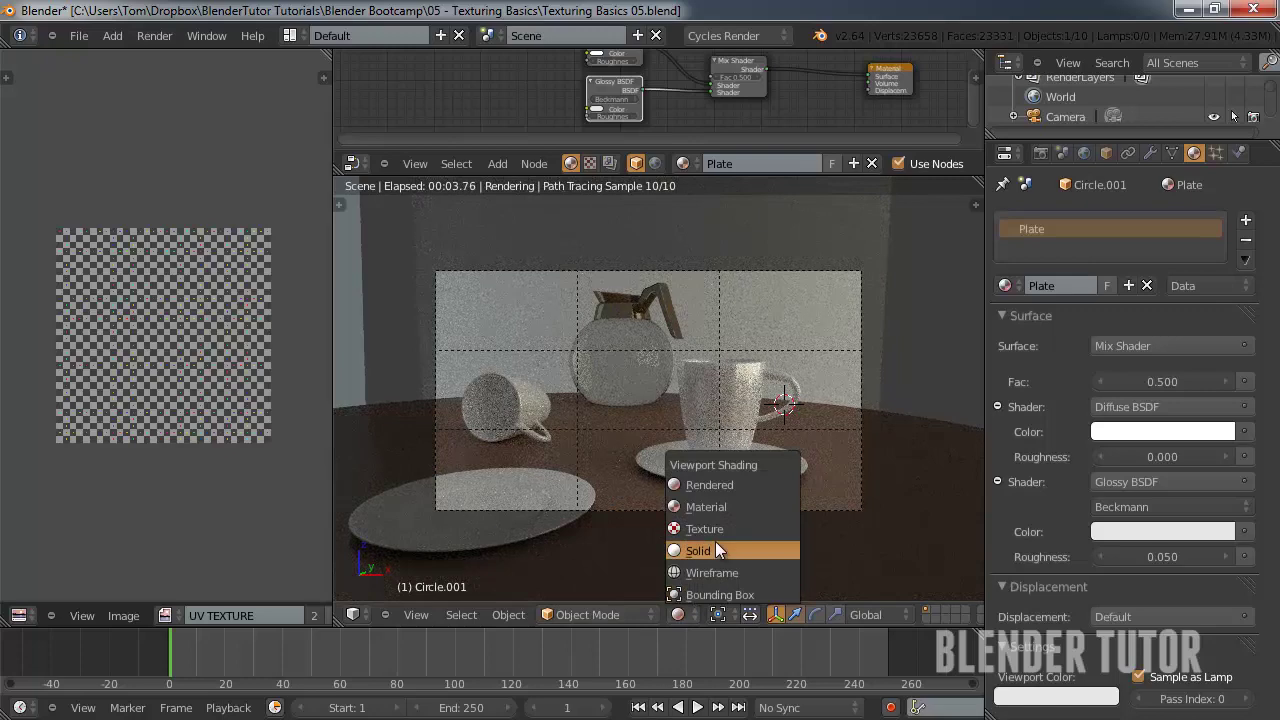
left_click(715, 549)
key("ctrl+s")
left_click(560, 358)
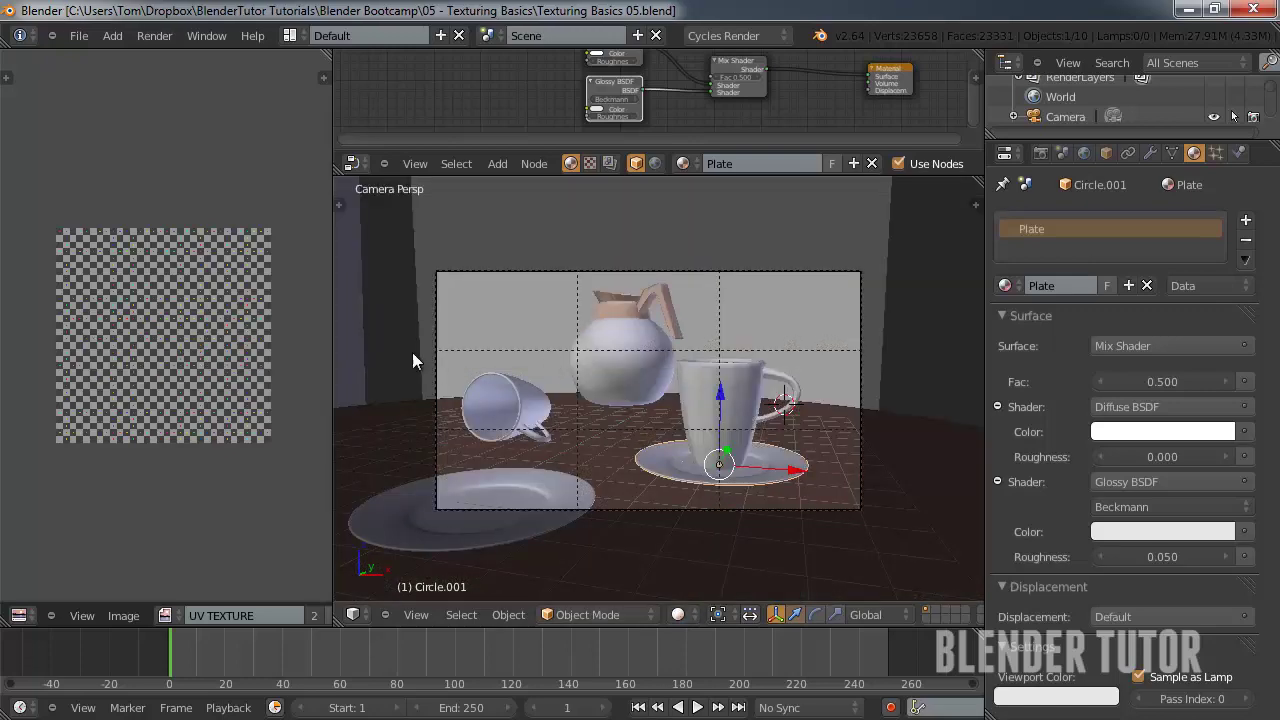
scroll(542, 366, "up", 2)
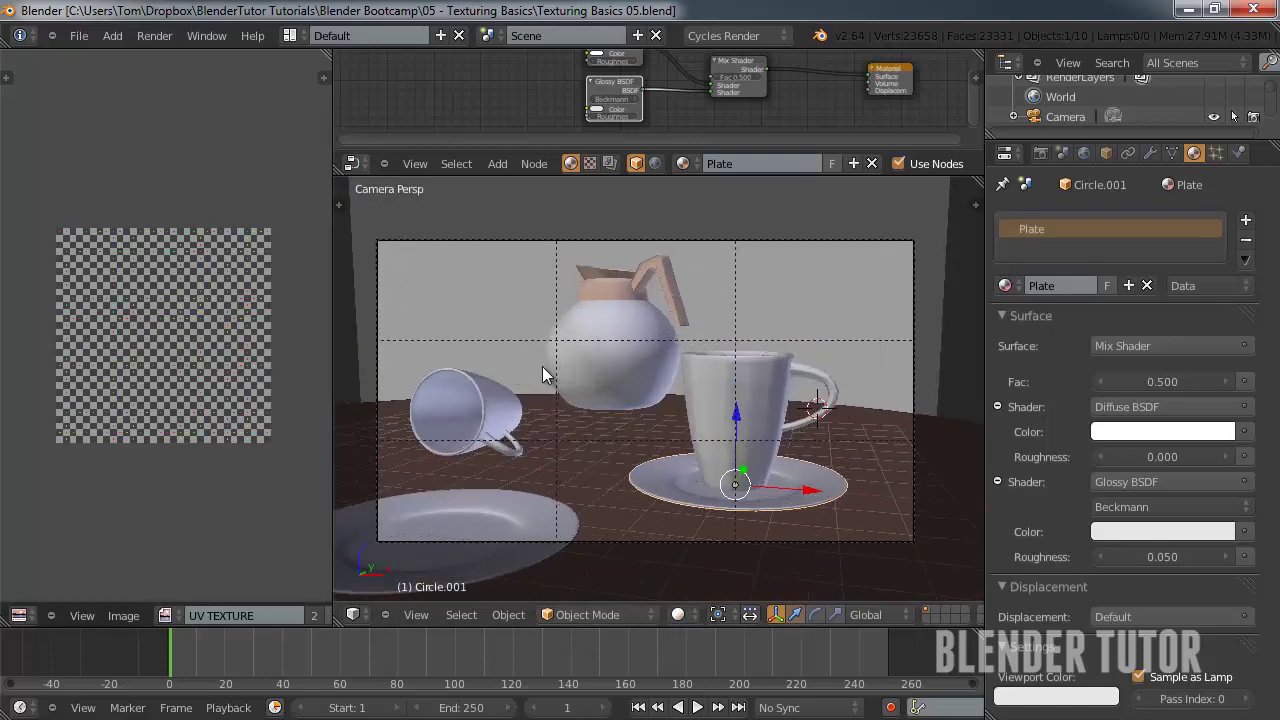
- Set the upright cup's Subdivision Surface modifier to Catmull-Clark and turn off its Optimal Display option
scroll(640, 345, "up", 1)
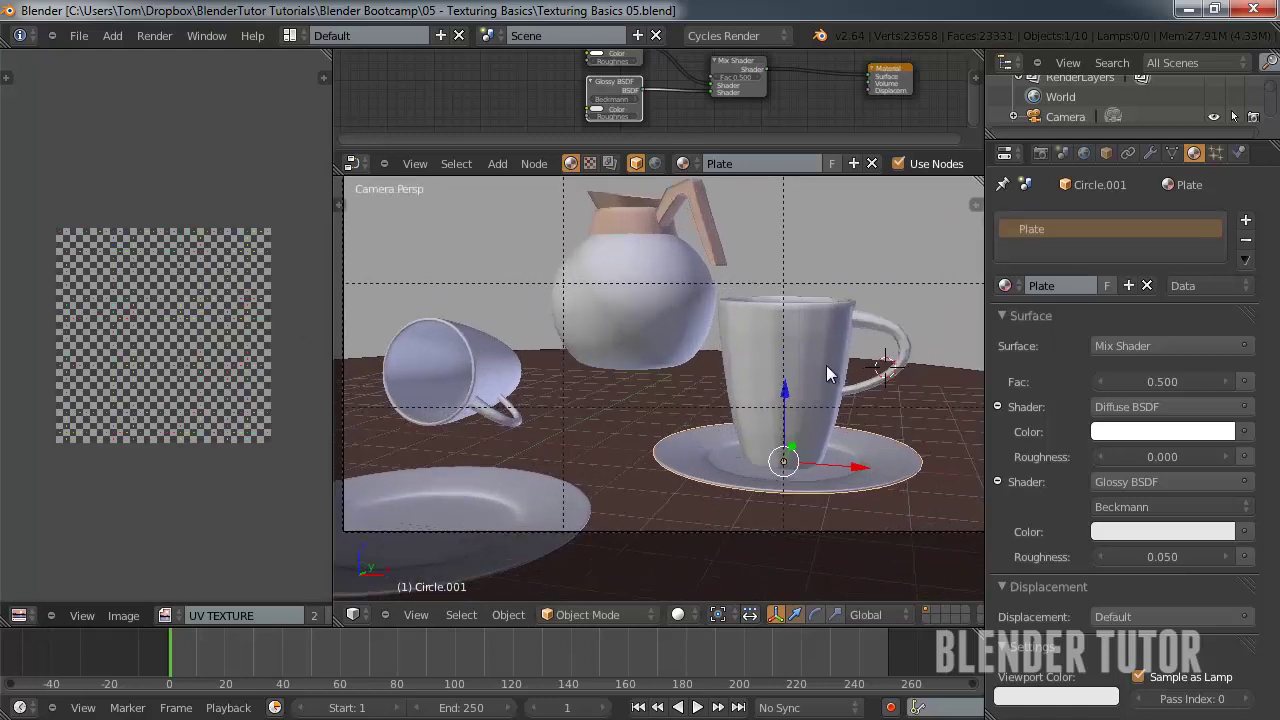
right_click(841, 354)
left_click(1149, 152)
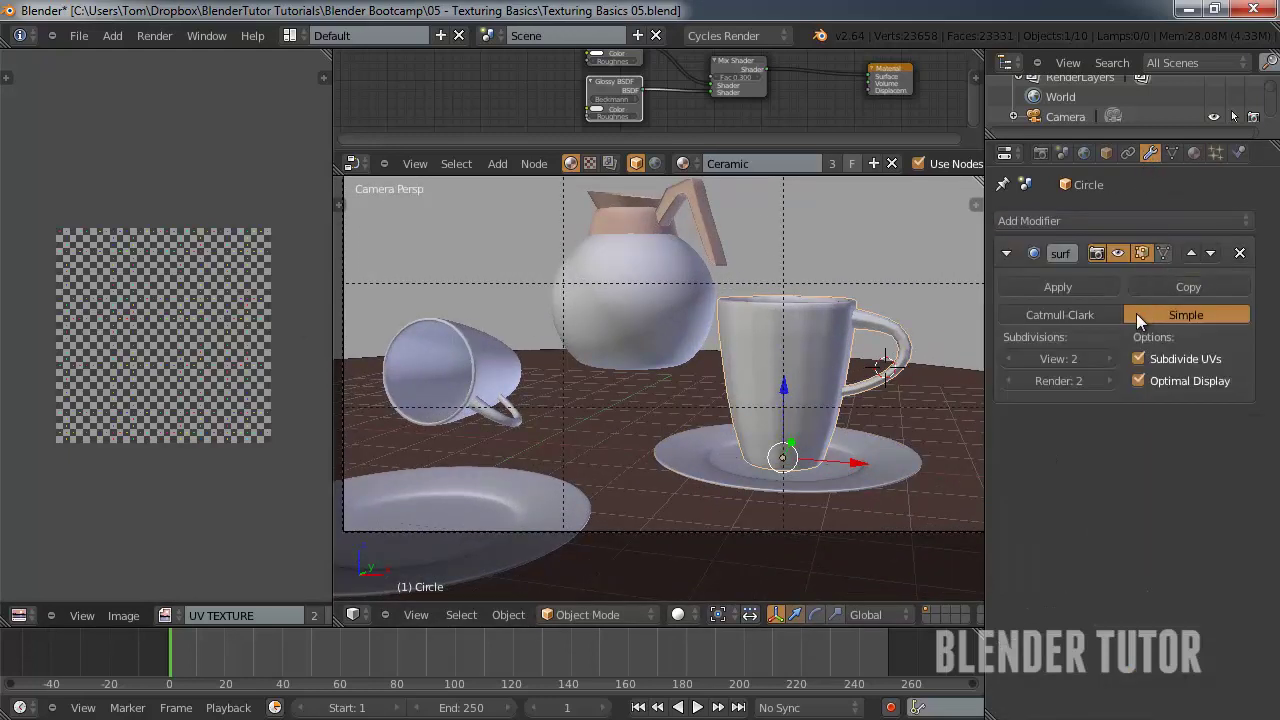
left_click(1139, 380)
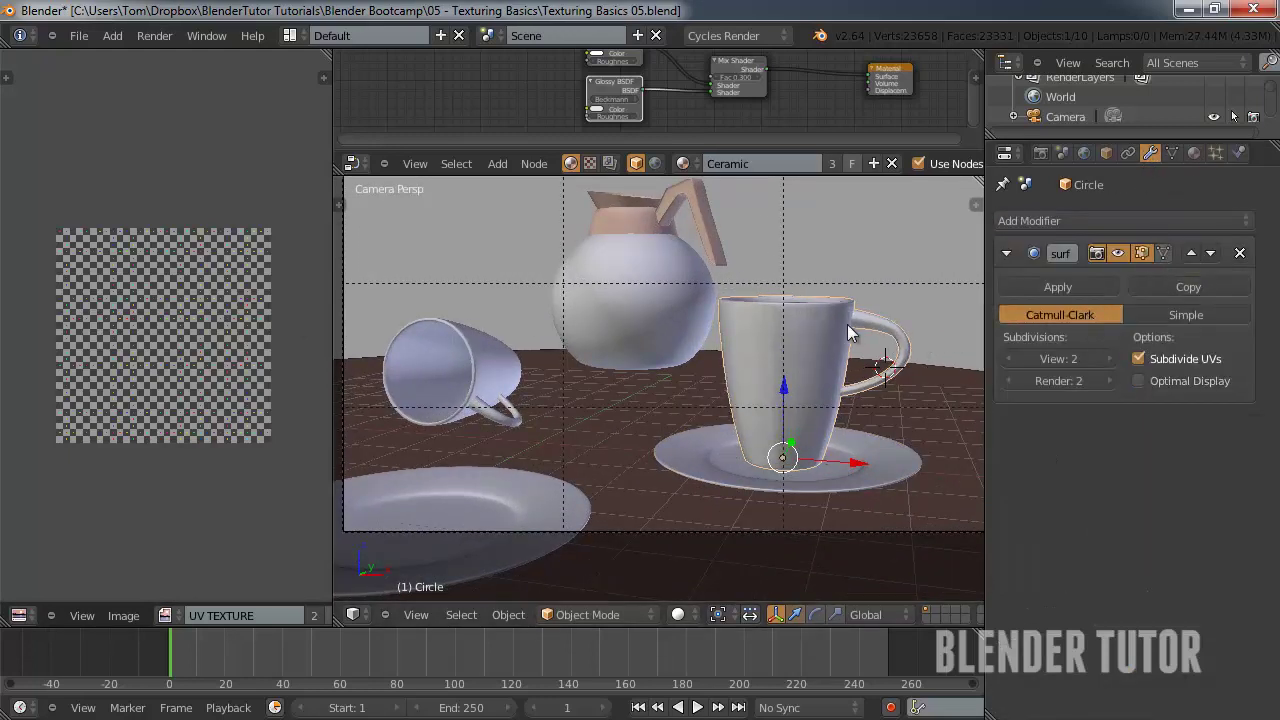
- Leave the camera view and look over the table and walls, selecting the back wall
key("KP_0")
scroll(800, 317, "down", 3)
middle_click_drag(754, 326, 780, 330)
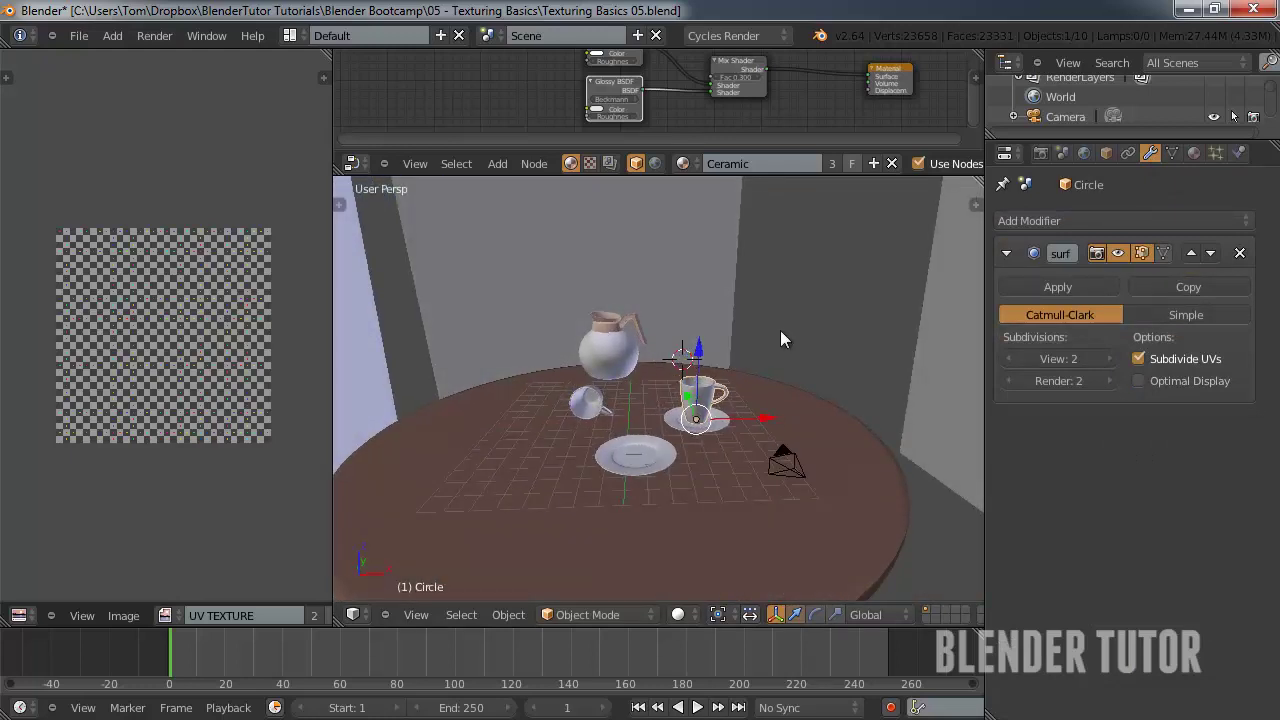
scroll(780, 330, "down", 3)
right_click(660, 252)
scroll(672, 408, "up", 3)
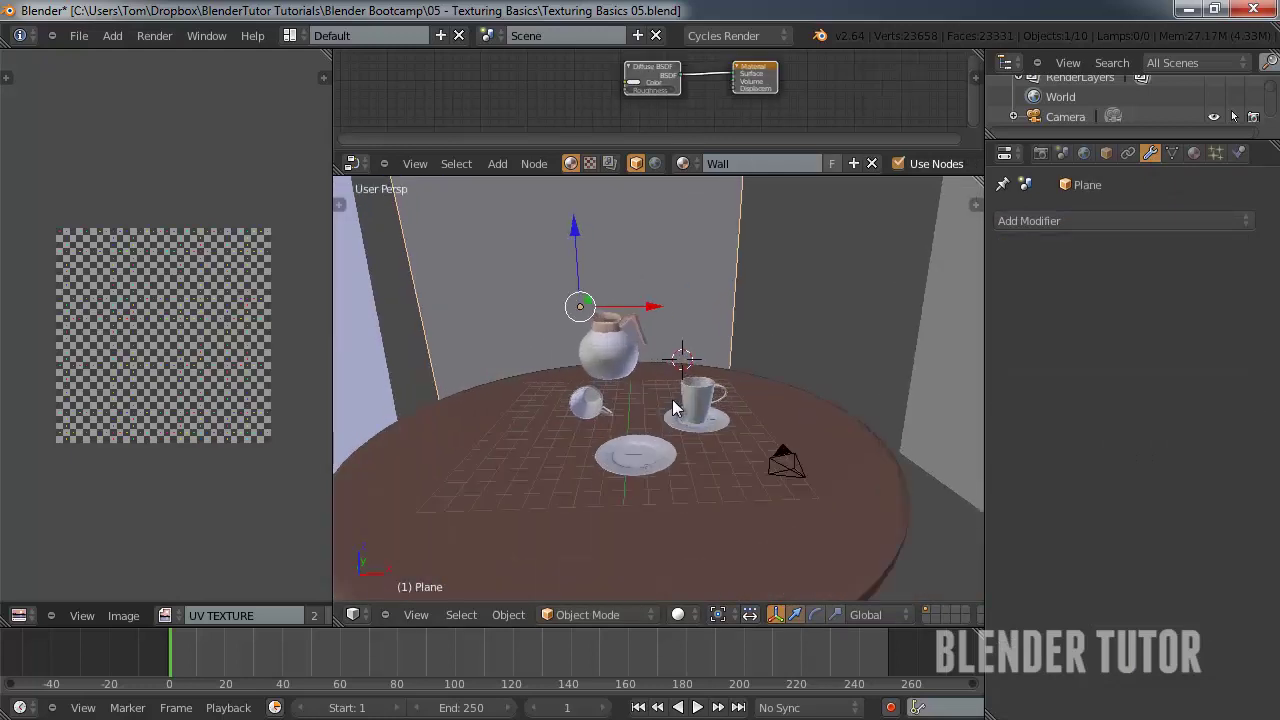
middle_click_drag(672, 400, 620, 405)
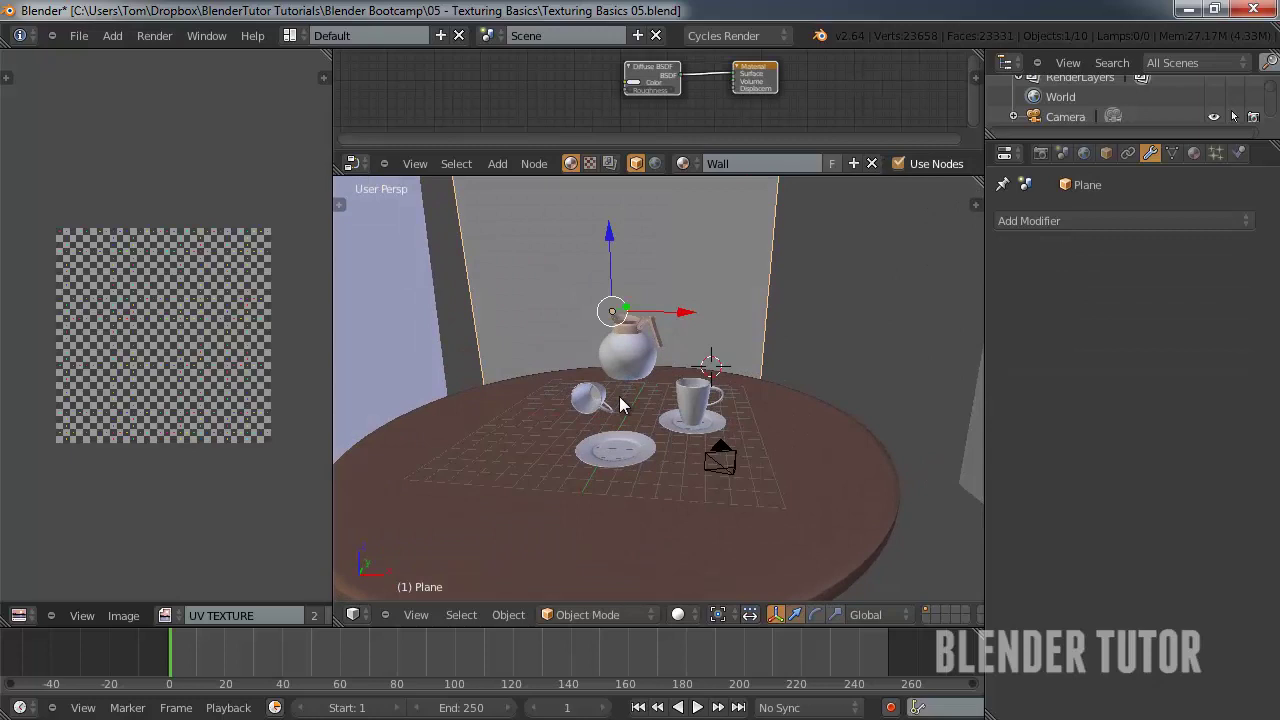
- Enter Edit Mode on the round table and mark the edge loop around its top face as a seam
right_click(702, 493)
key("Tab")
middle_click_drag(734, 491, 763, 412)
scroll(780, 453, "up", 3)
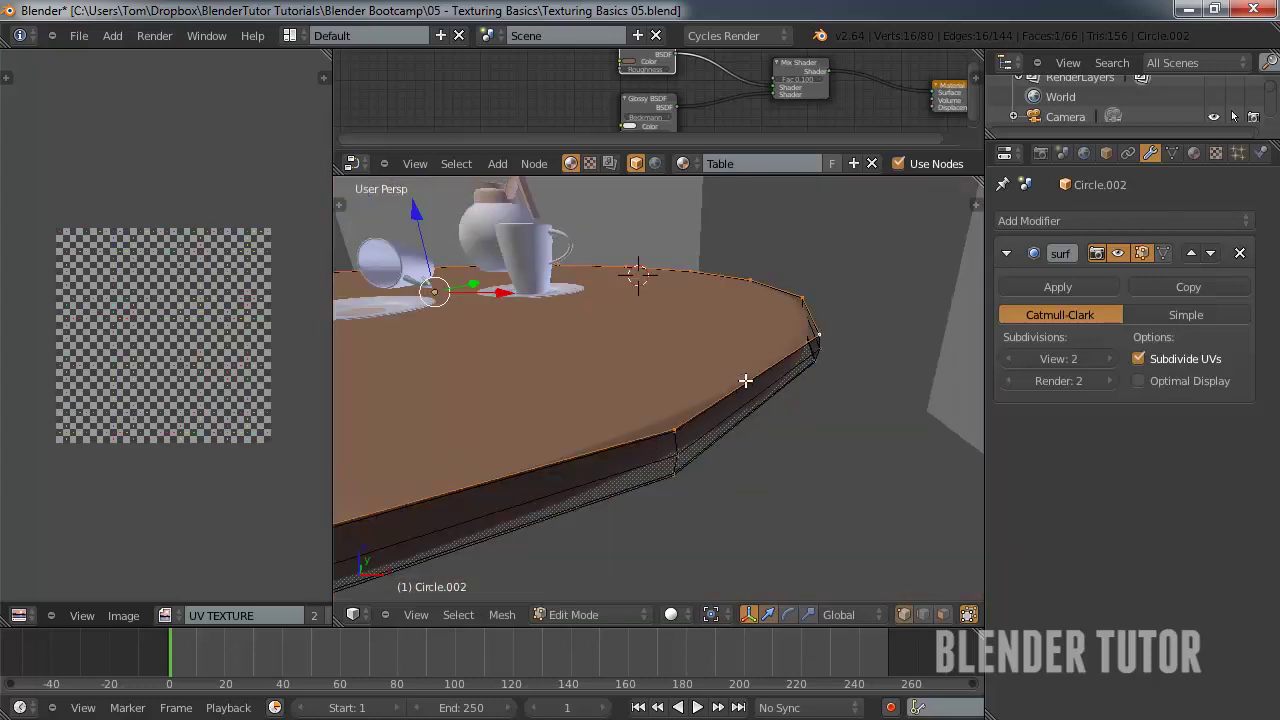
key("ctrl+e")
left_click(720, 352)
- Mark the edge loop around the table's lower rim as a seam
middle_click_drag(737, 371, 772, 340)
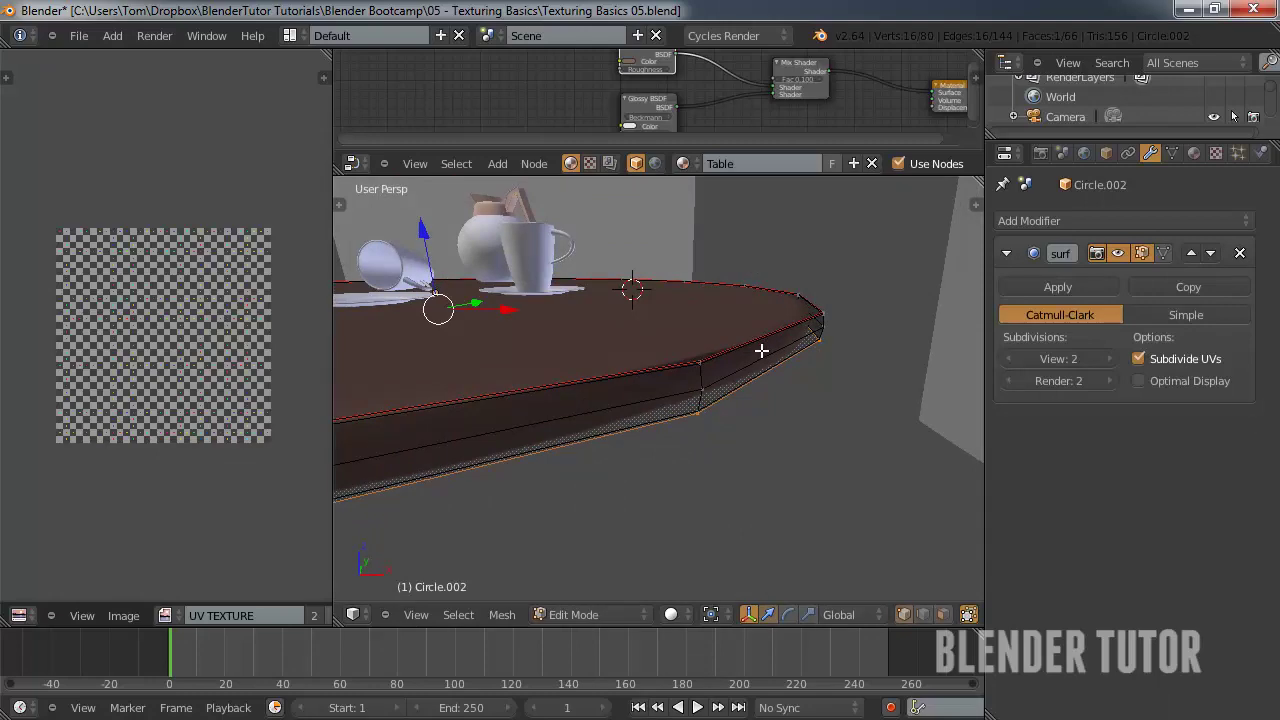
key("ctrl+e")
left_click(760, 356)
- Select the line of short vertical edges crossing the table's side and mark it as a seam
middle_click_drag(797, 340, 675, 460)
scroll(692, 434, "up", 5)
middle_click_drag(767, 487, 760, 456)
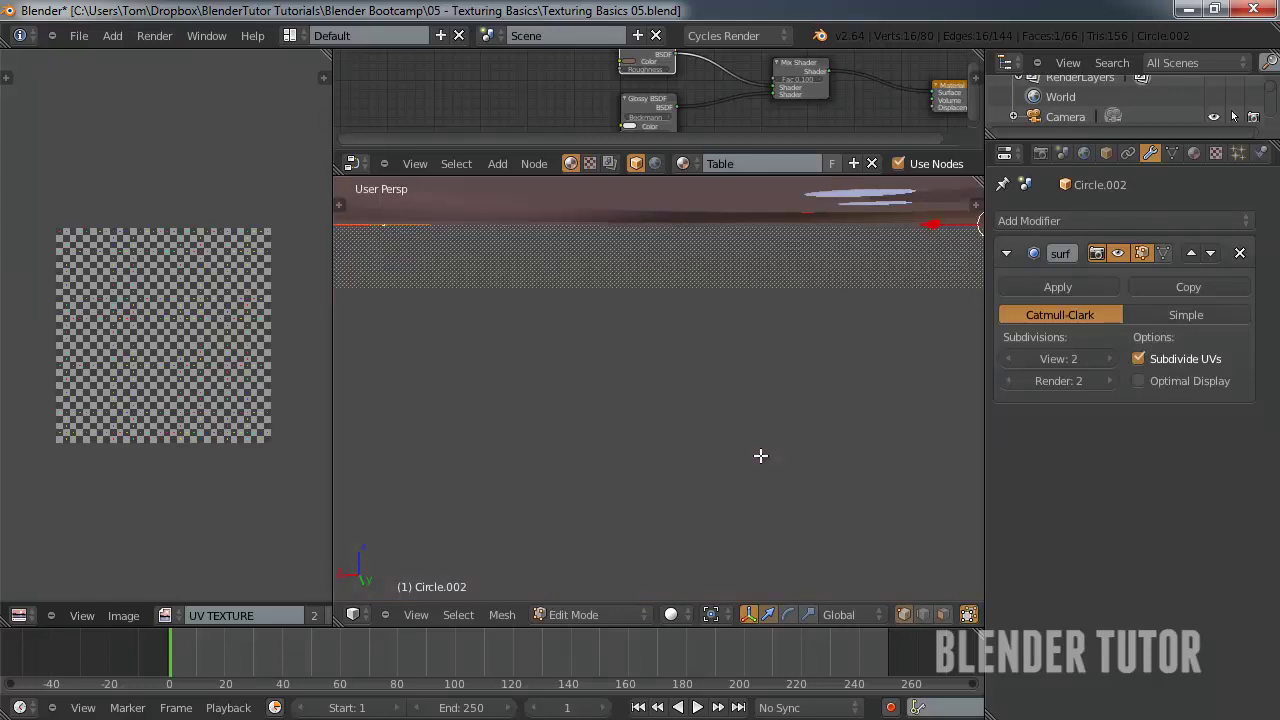
scroll(760, 456, "down", 4)
right_click(707, 417, "shift")
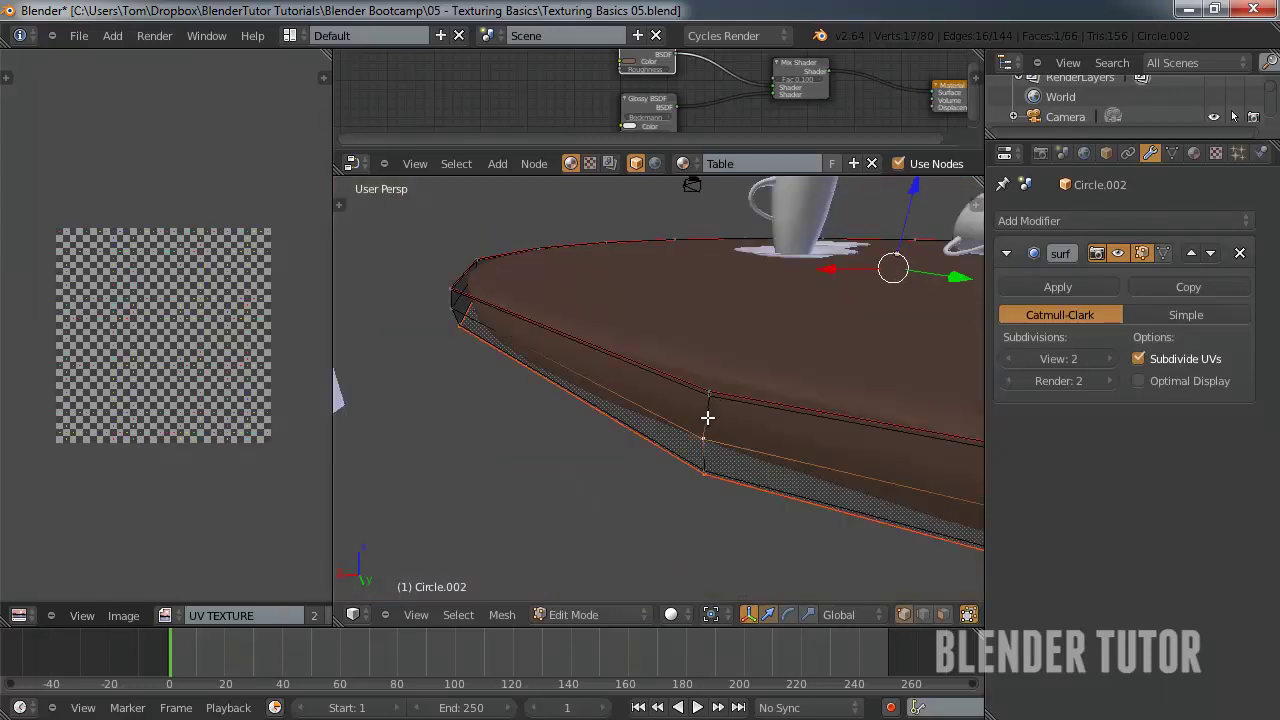
key("space")
right_click(708, 423, "alt")
mouse_move(708, 423)
middle_mouse_down()
mouse_move(755, 426)
mouse_move(708, 425)
middle_mouse_up()
scroll(760, 427, "down", 2)
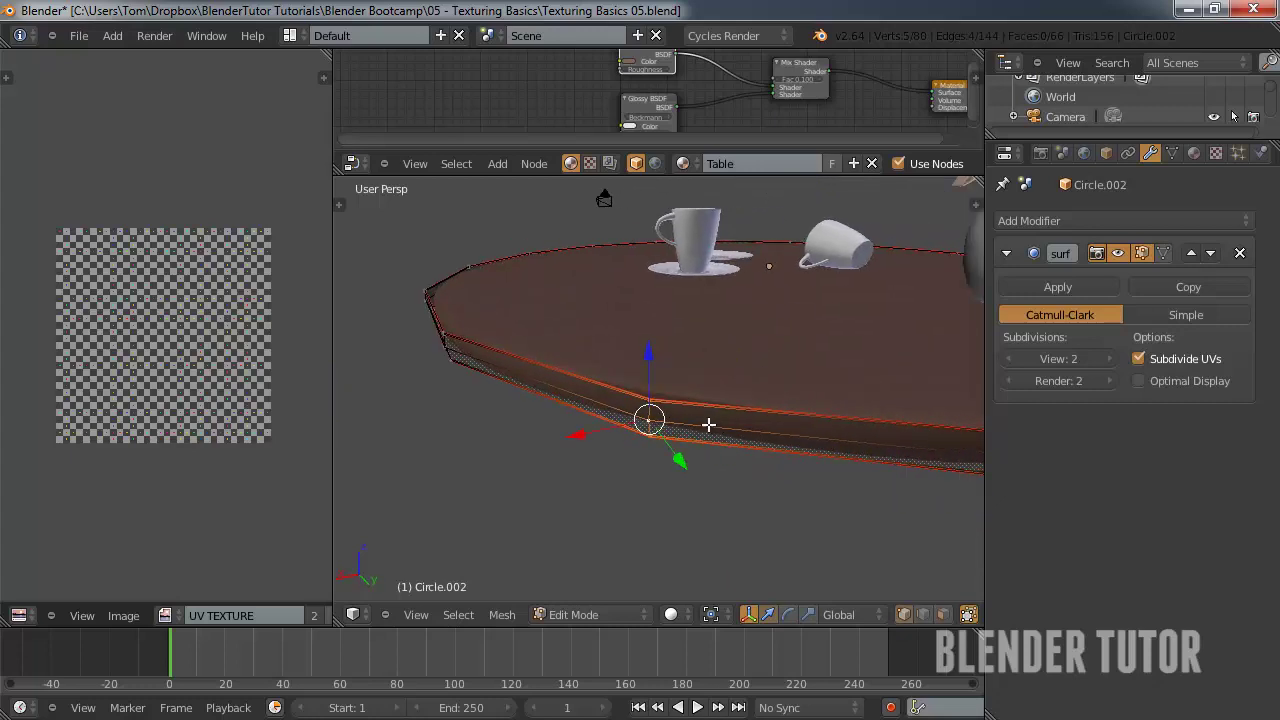
key("ctrl+e")
left_click(657, 399)
- Select the table's entire mesh and unwrap it with the Unwrap method
key("a")
key("a")
middle_click_drag(655, 396, 926, 449)
scroll(905, 445, "down", 3)
key("u")
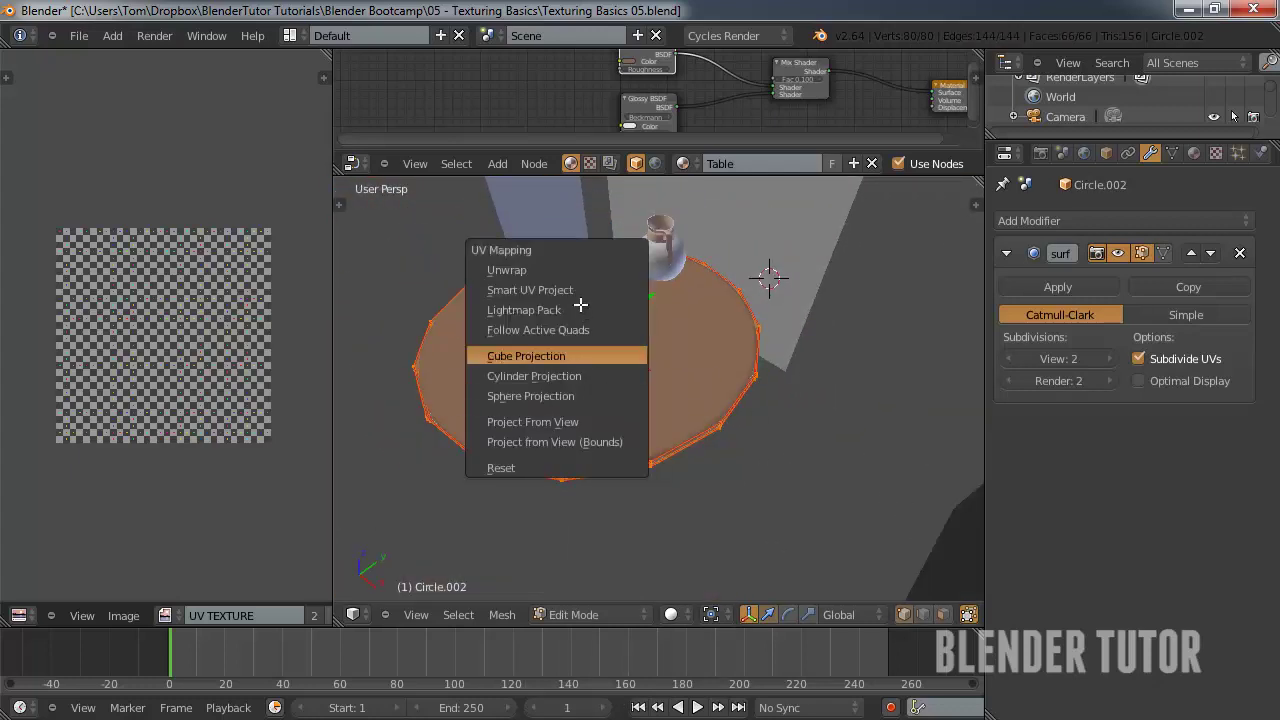
left_click(583, 271)
- Pack the table's unwrapped UV islands within the texture area
scroll(231, 375, "up", 3)
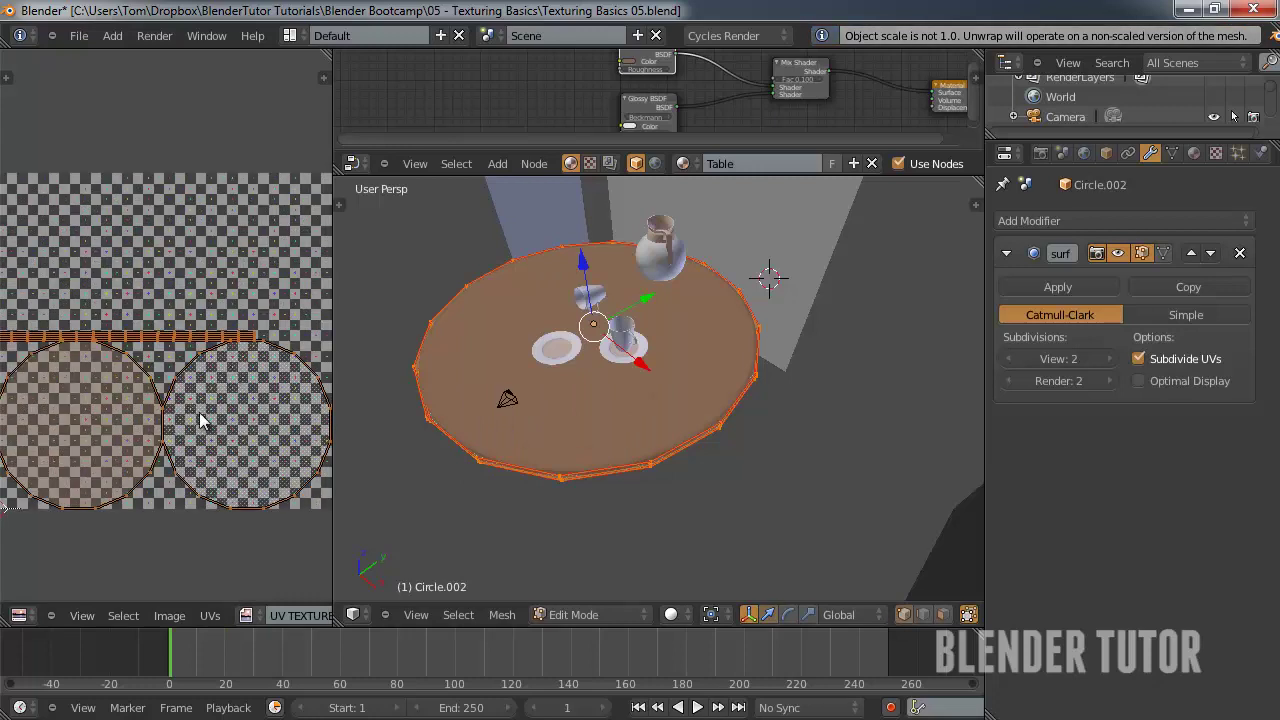
scroll(186, 405, "down", 1)
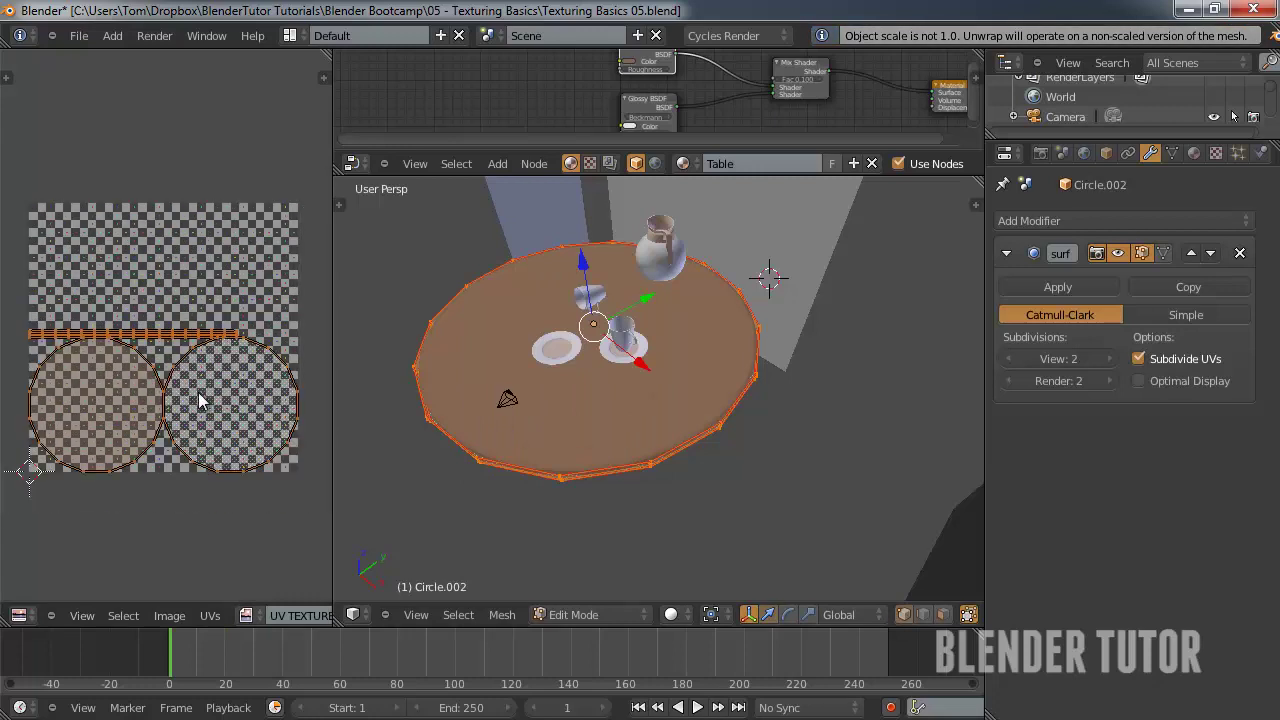
middle_click_drag(199, 400, 225, 378)
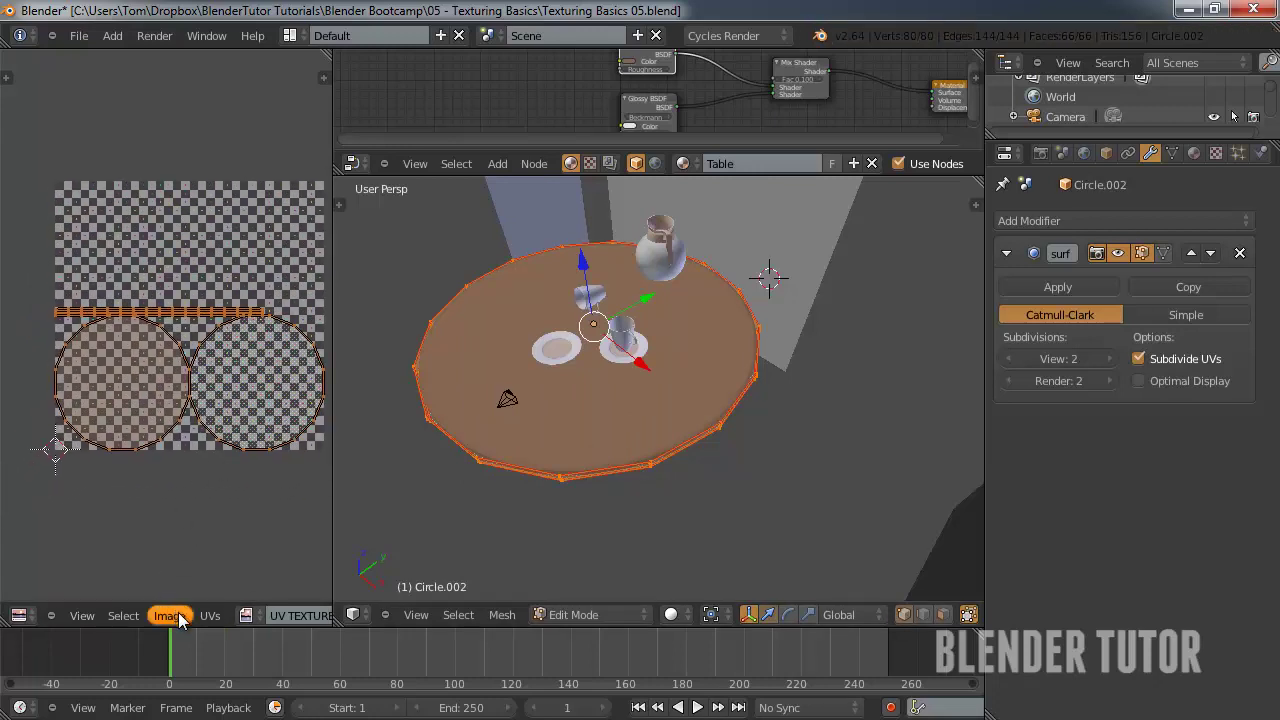
left_click(210, 615)
left_click(269, 438)
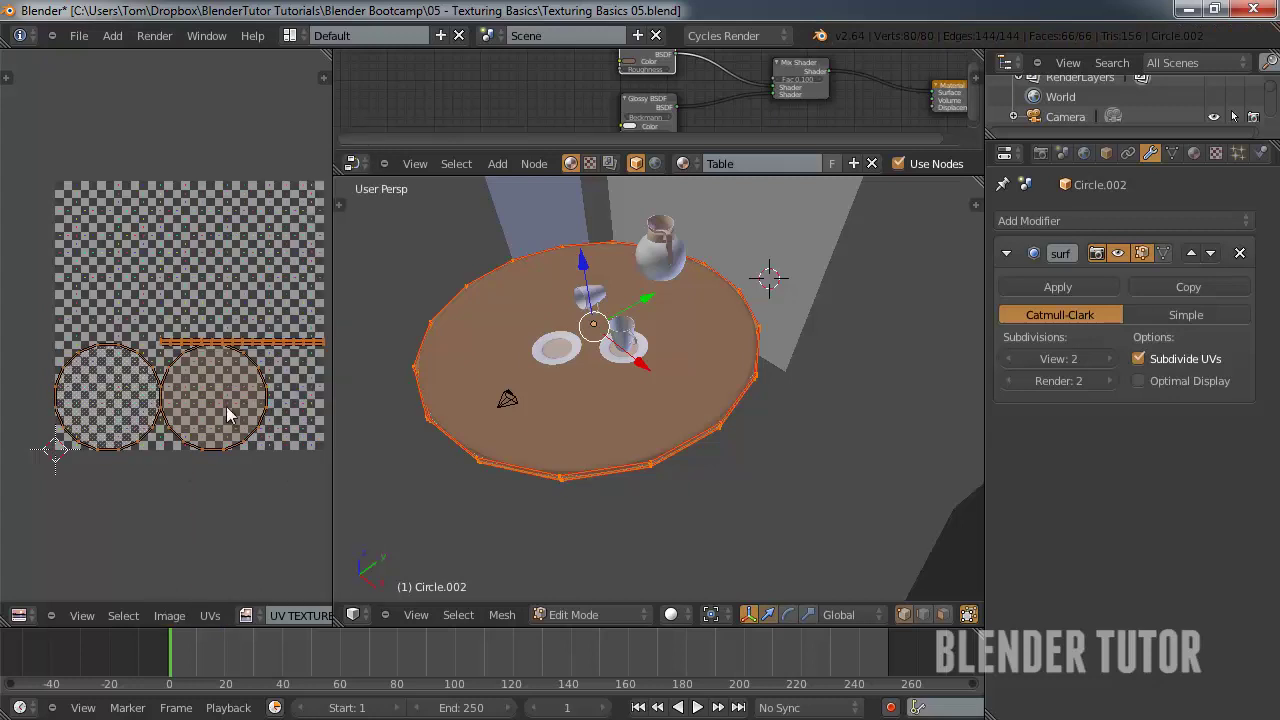
- Unlink the UV TEXTURE image from the table's UV layout and examine the arrangement of the islands
scroll(226, 406, "down", 1)
middle_click_drag(229, 392, 208, 390)
scroll(210, 395, "up", 2)
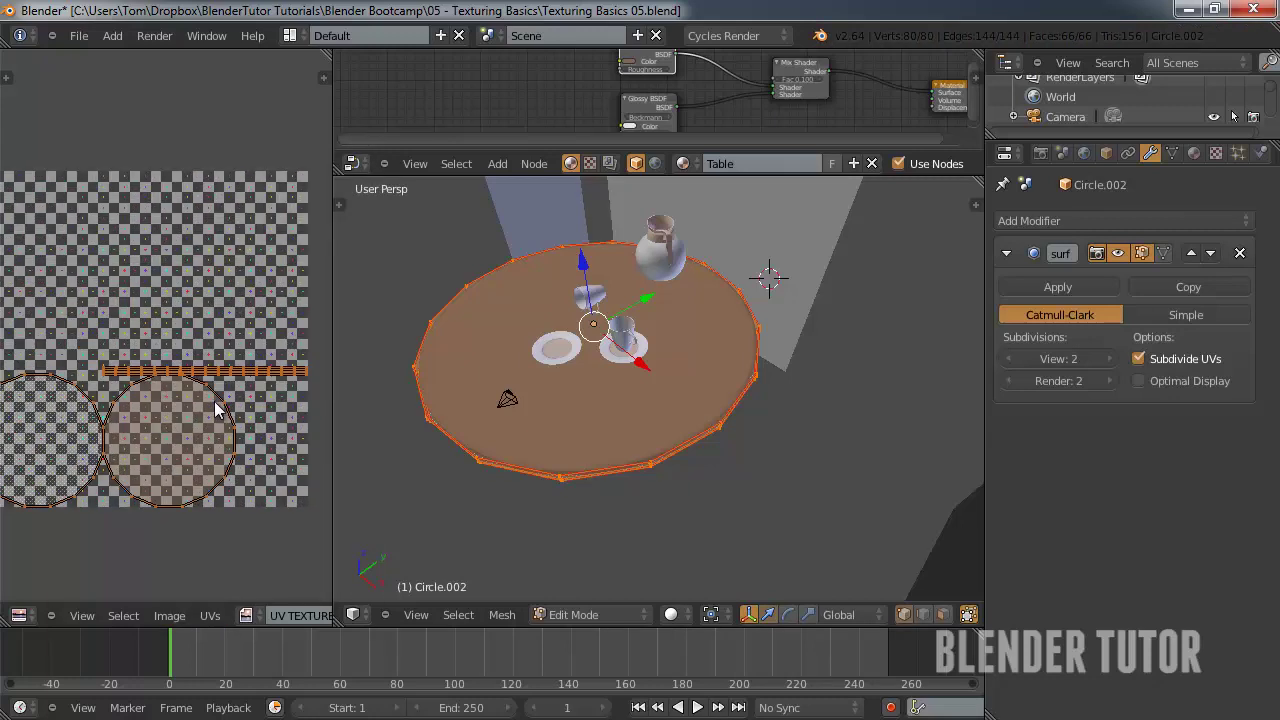
scroll(220, 412, "down", 1)
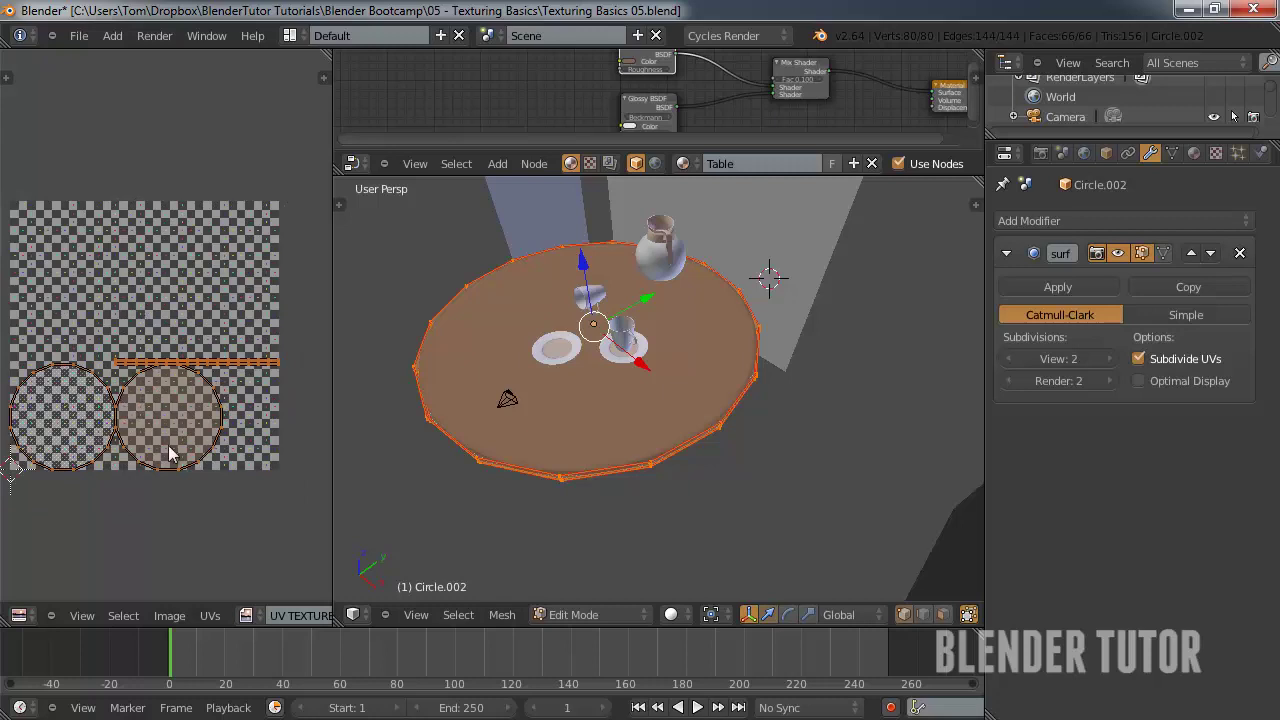
scroll(310, 617, "down", 3)
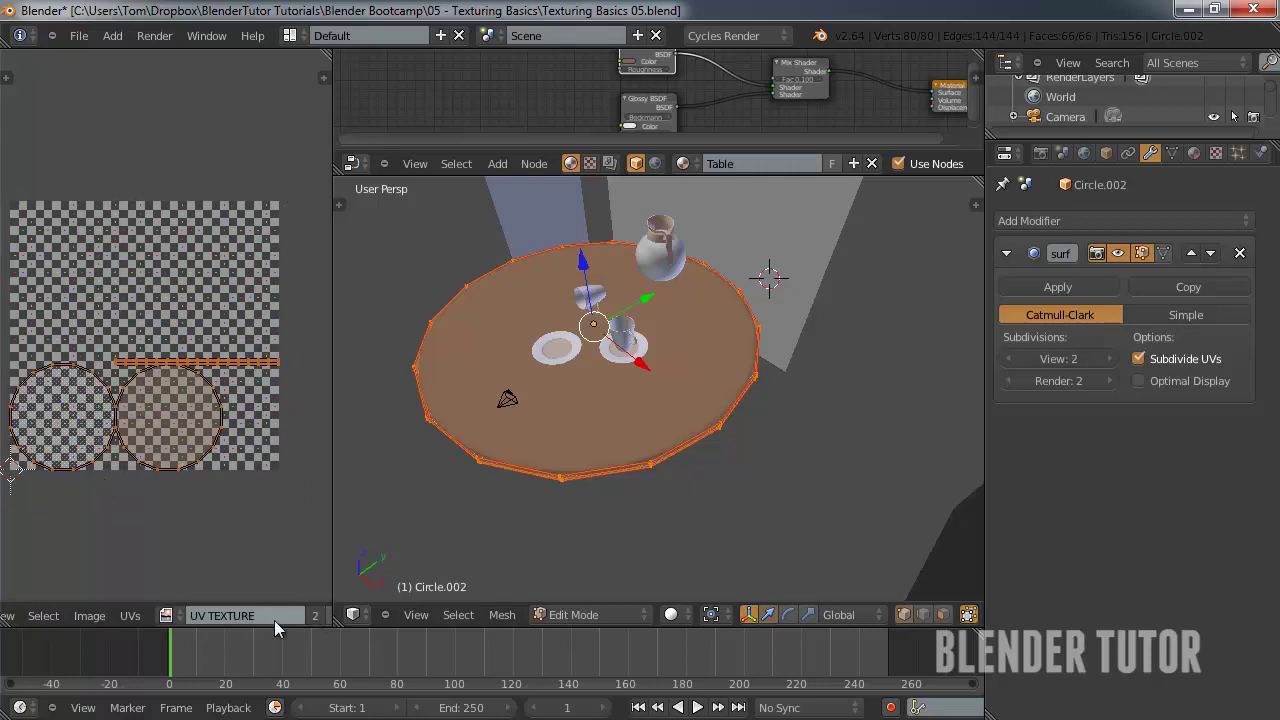
left_click(315, 615)
scroll(188, 505, "up", 2)
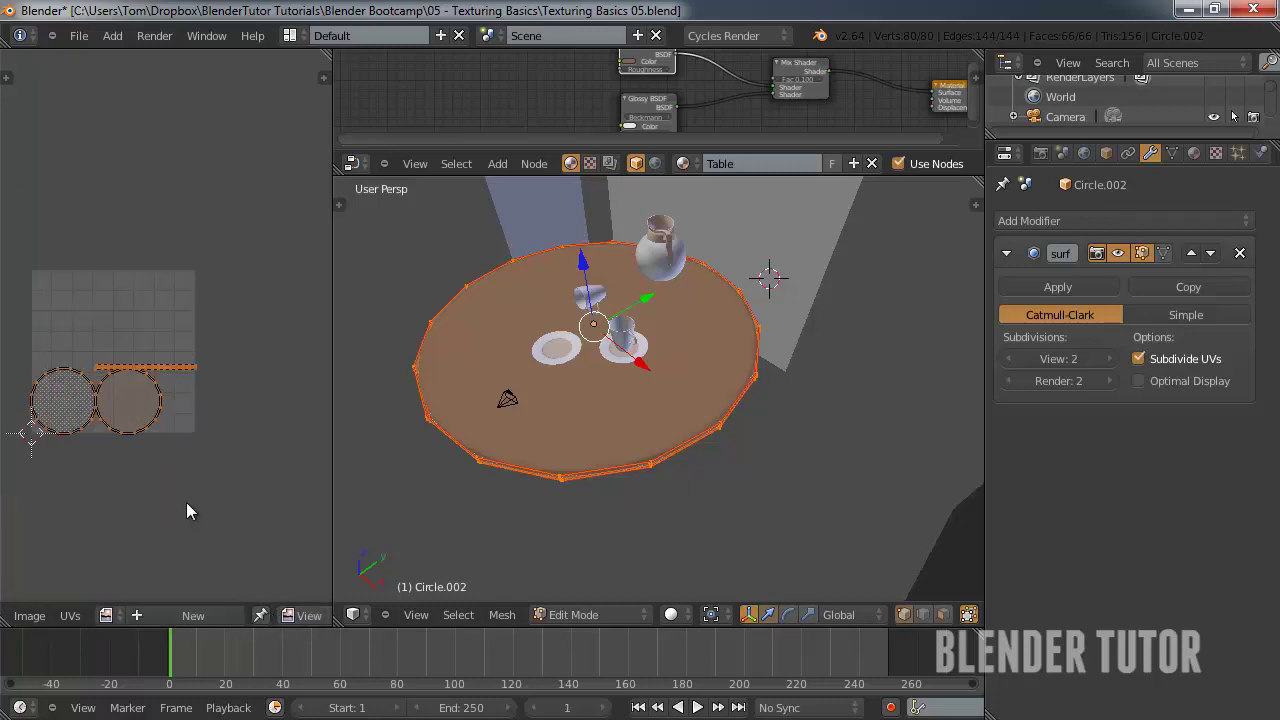
scroll(180, 490, "up", 4)
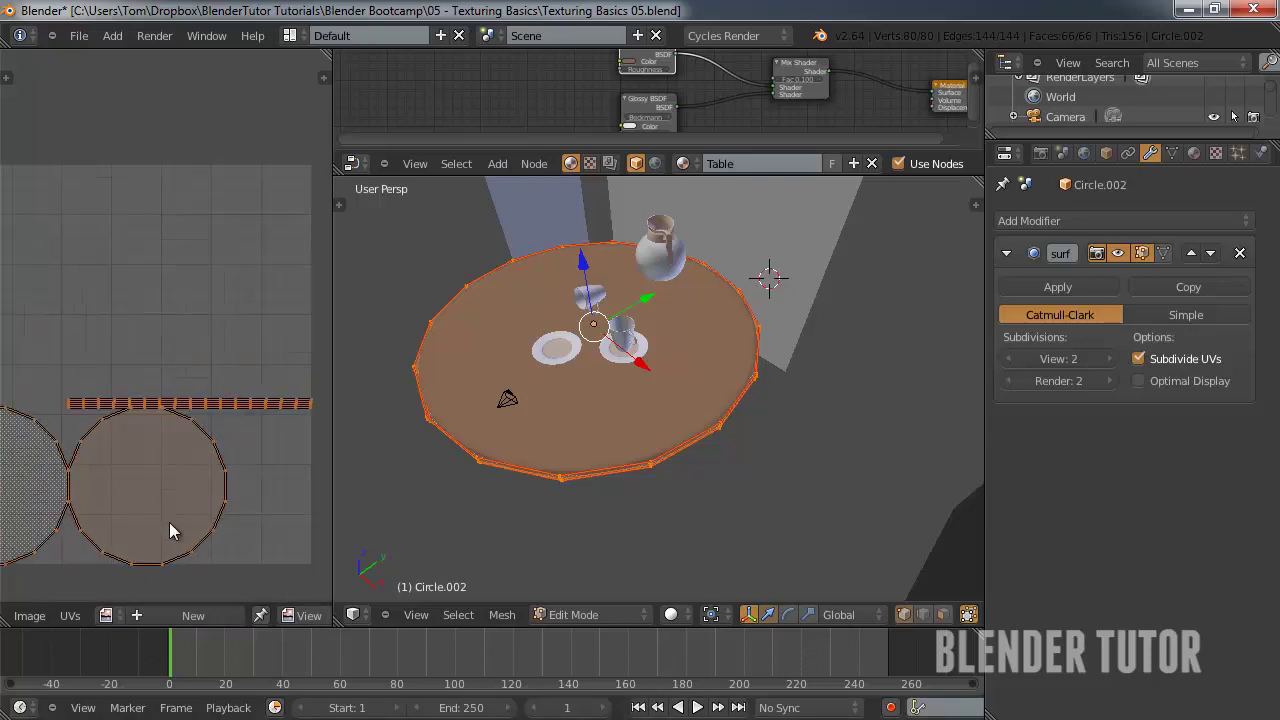
scroll(169, 522, "down", 4)
scroll(163, 533, "up", 1)
scroll(158, 623, "up", 4)
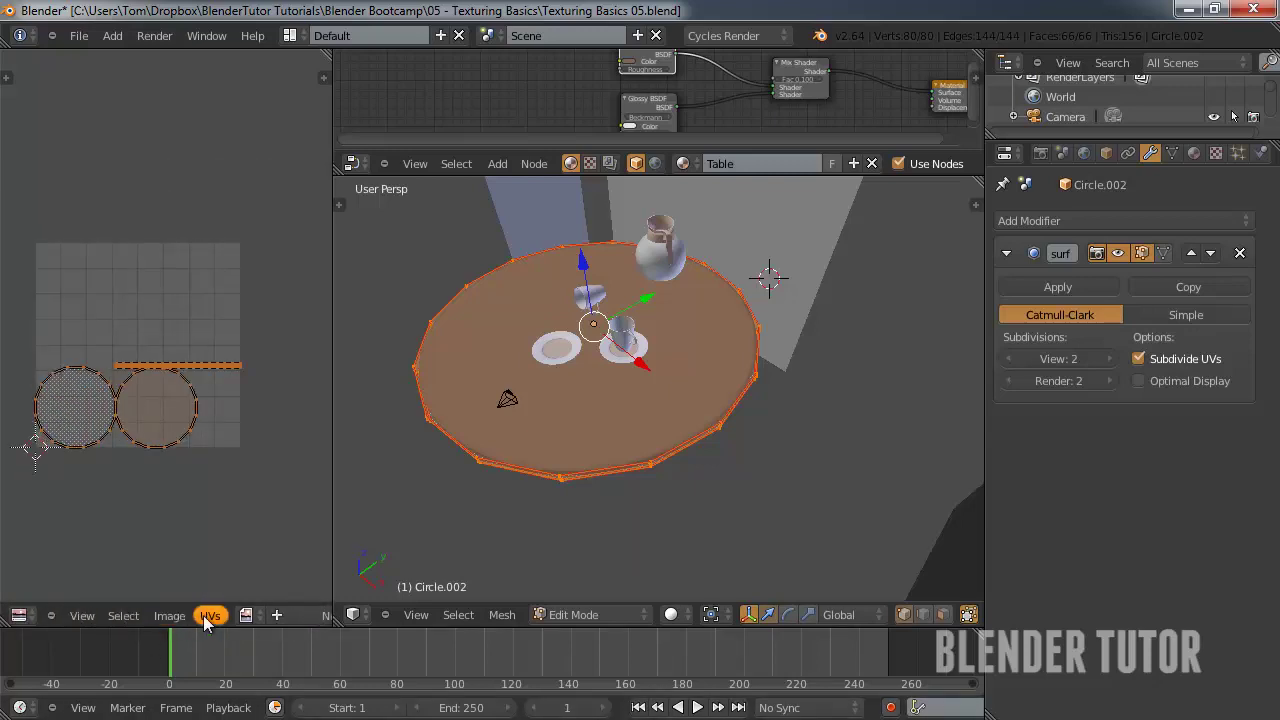
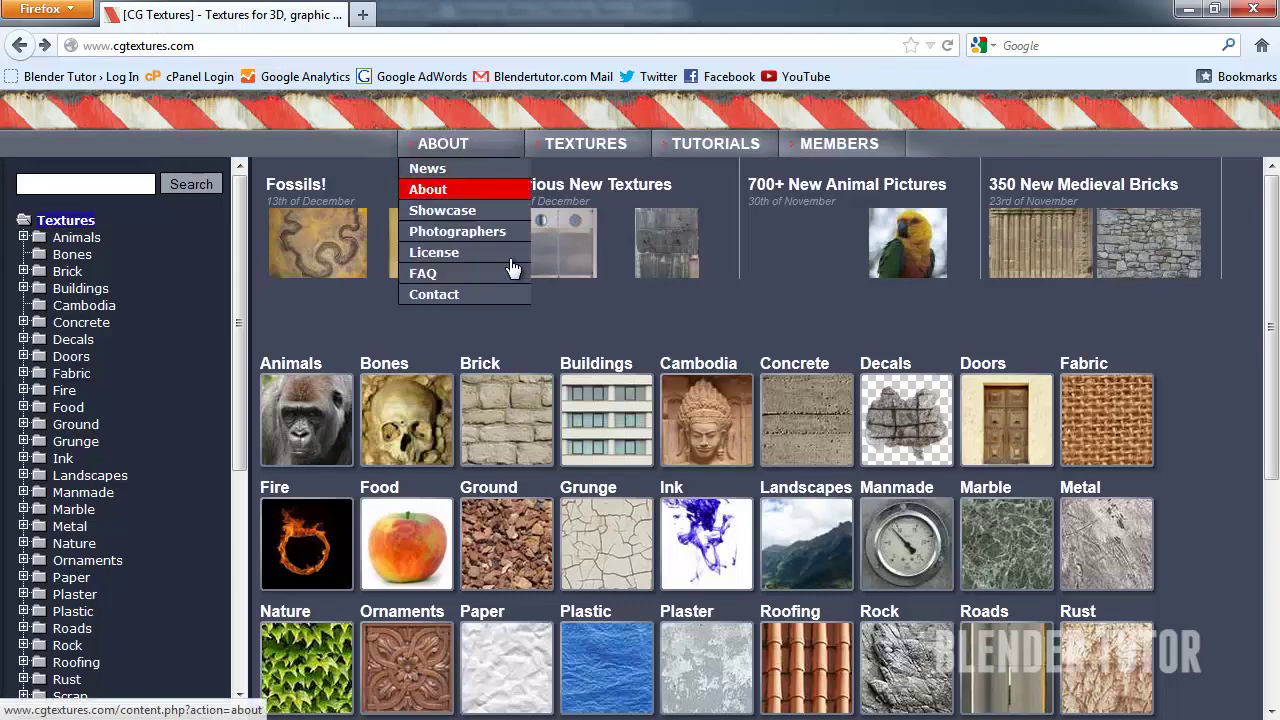
- Switch to Firefox and browse the CG Textures categories to Brick, Modern Small, Brown
scroll(421, 330, "down", 6)
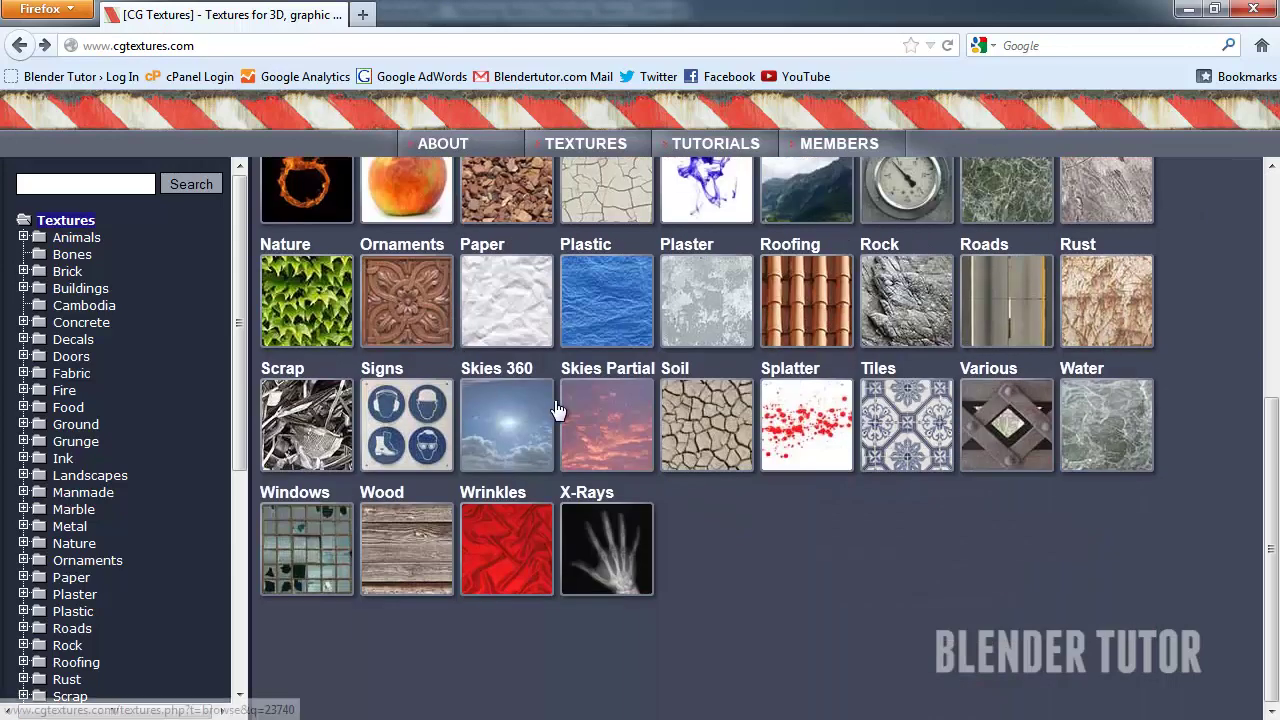
scroll(625, 441, "up", 6)
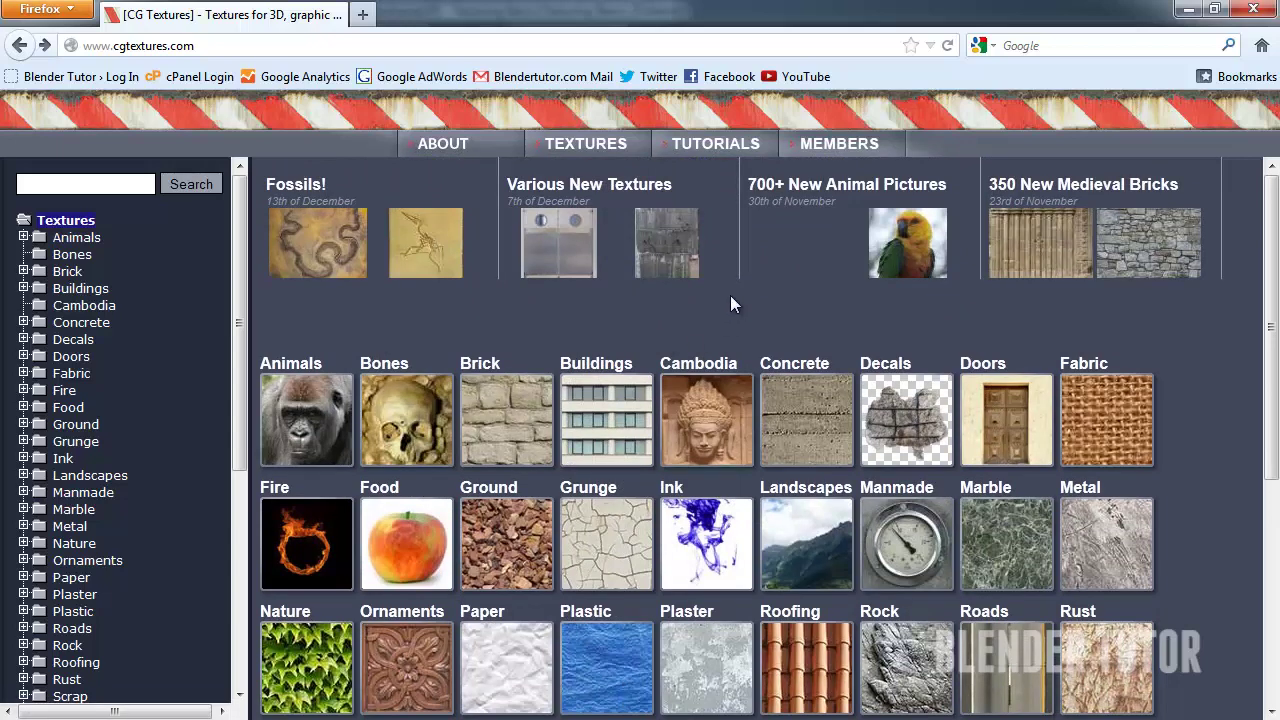
scroll(660, 420, "down", 3)
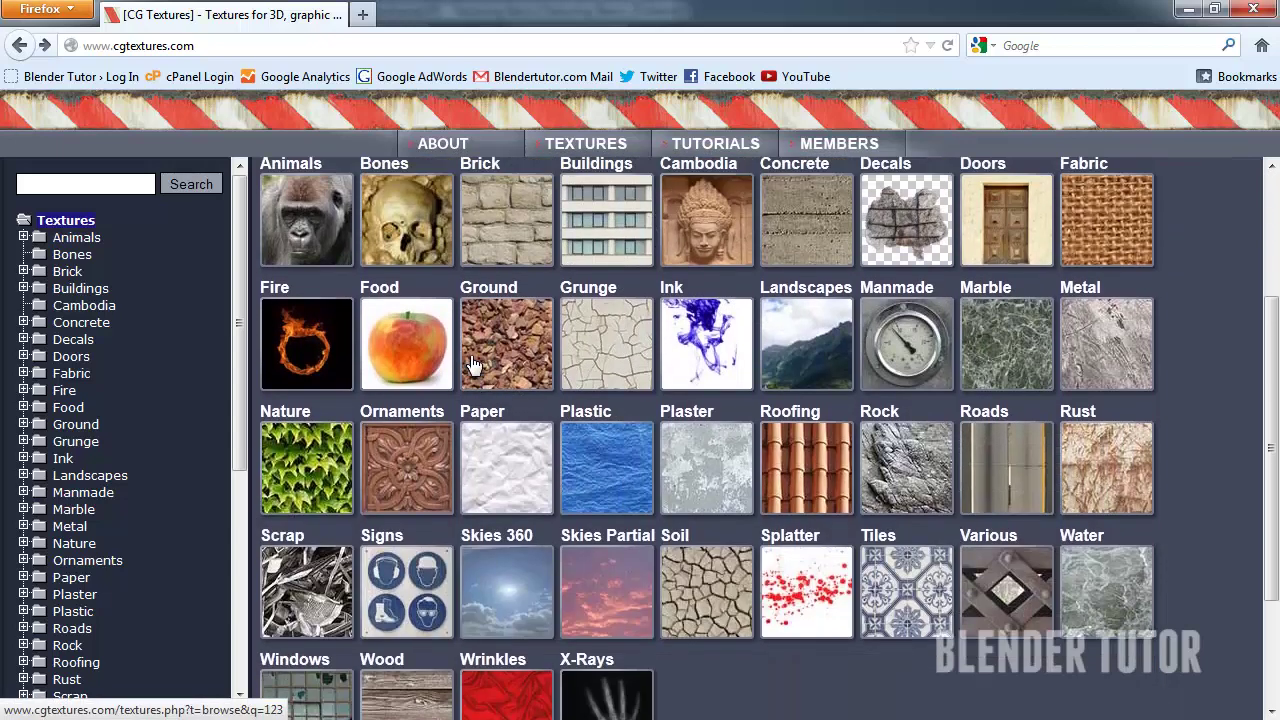
scroll(474, 365, "up", 1)
left_click(518, 315)
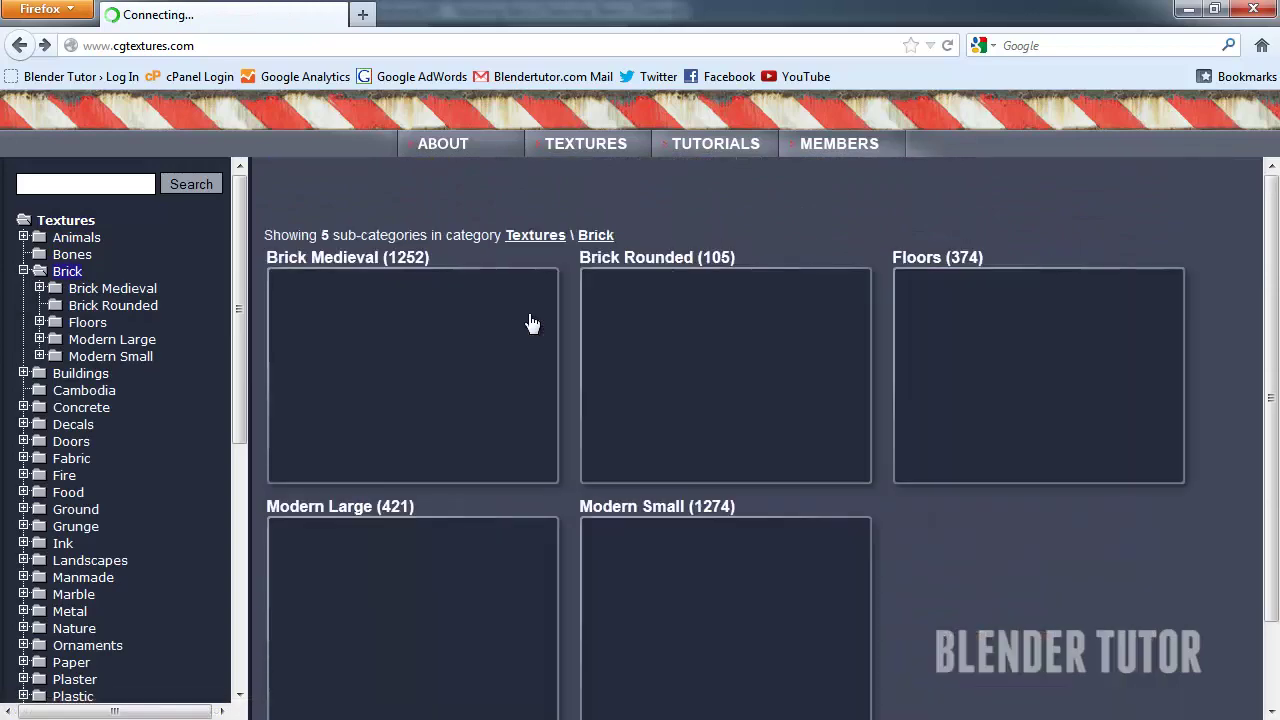
scroll(443, 343, "down", 2)
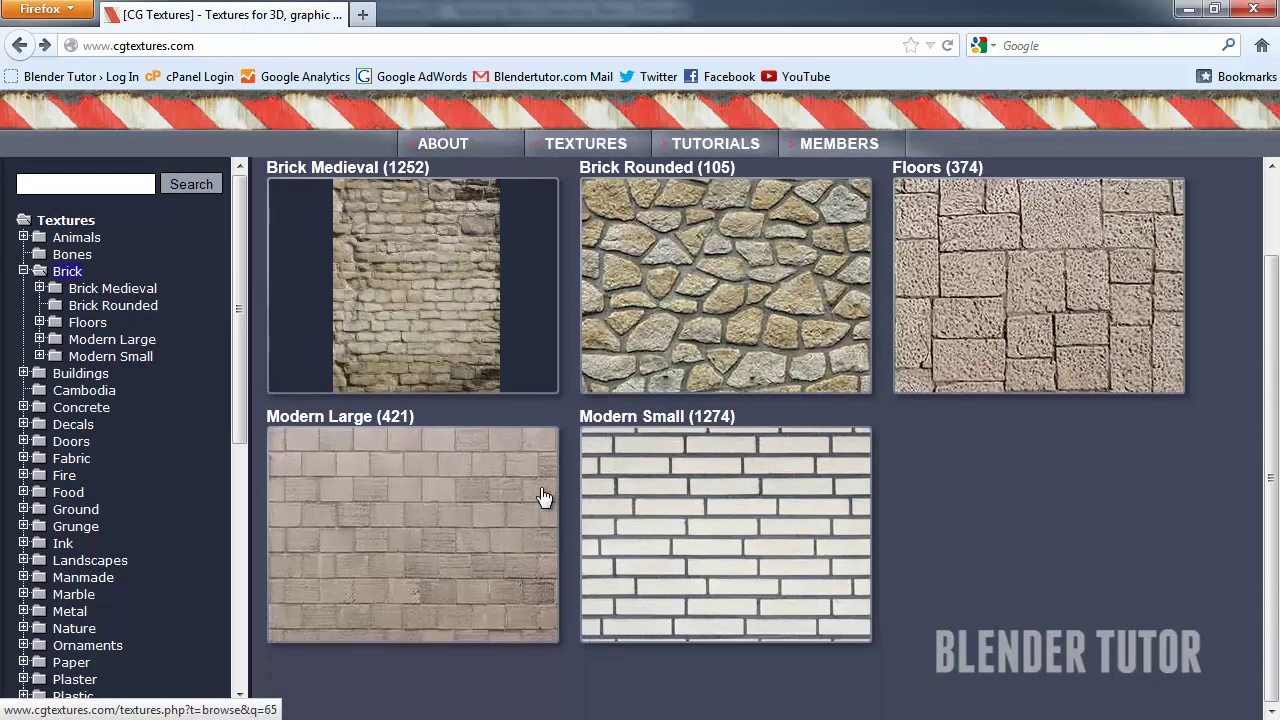
left_click(609, 522)
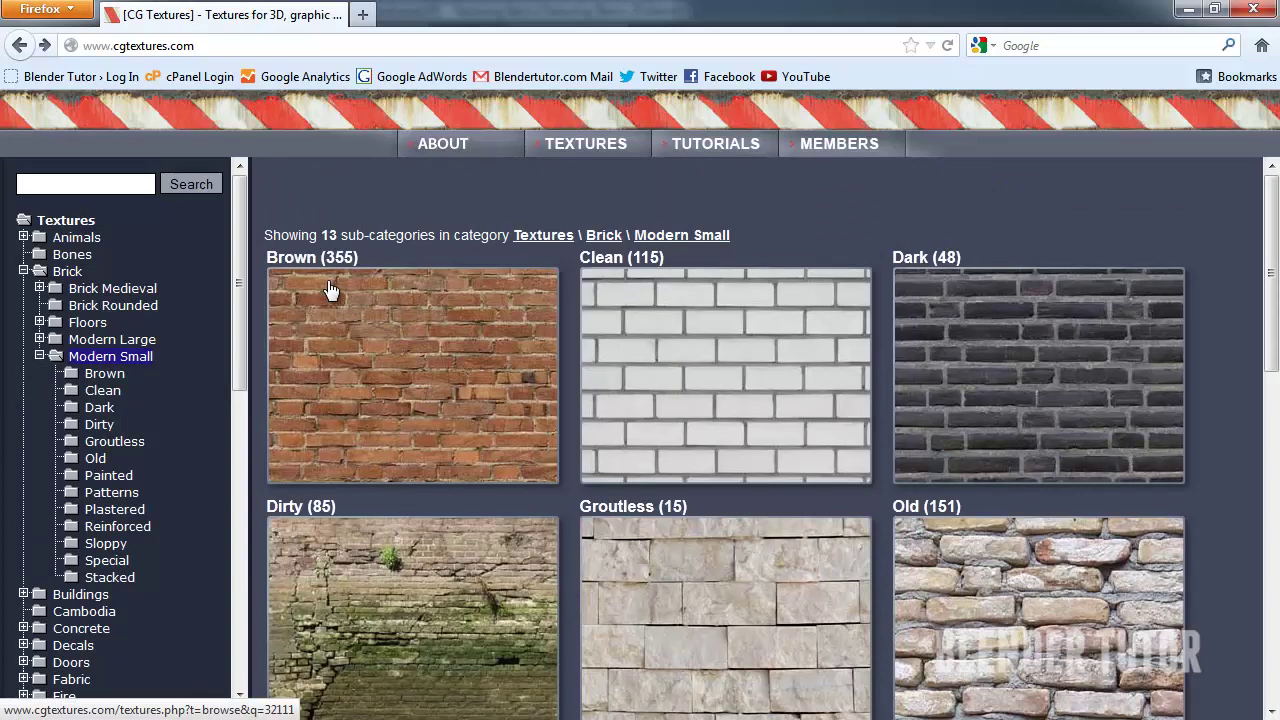
left_click(370, 298)
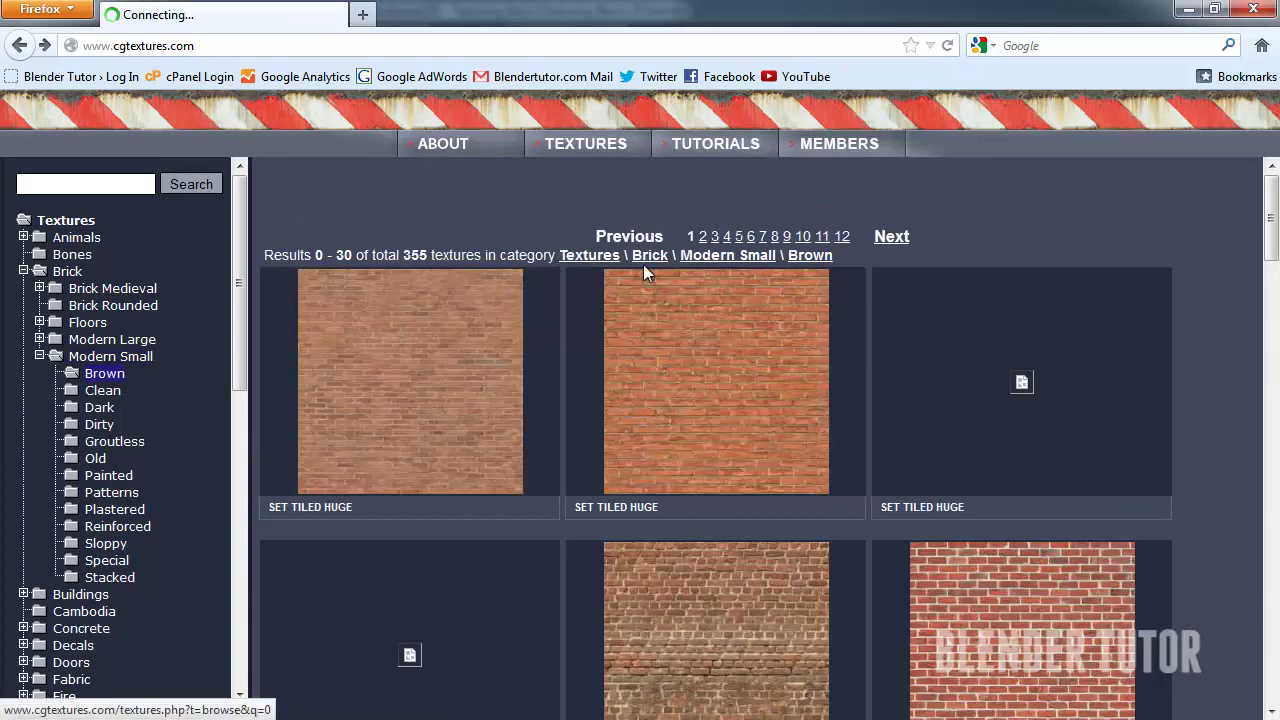
- Open the BrickSmallBrown0176 texture page and examine its login and registration options
left_click(714, 369)
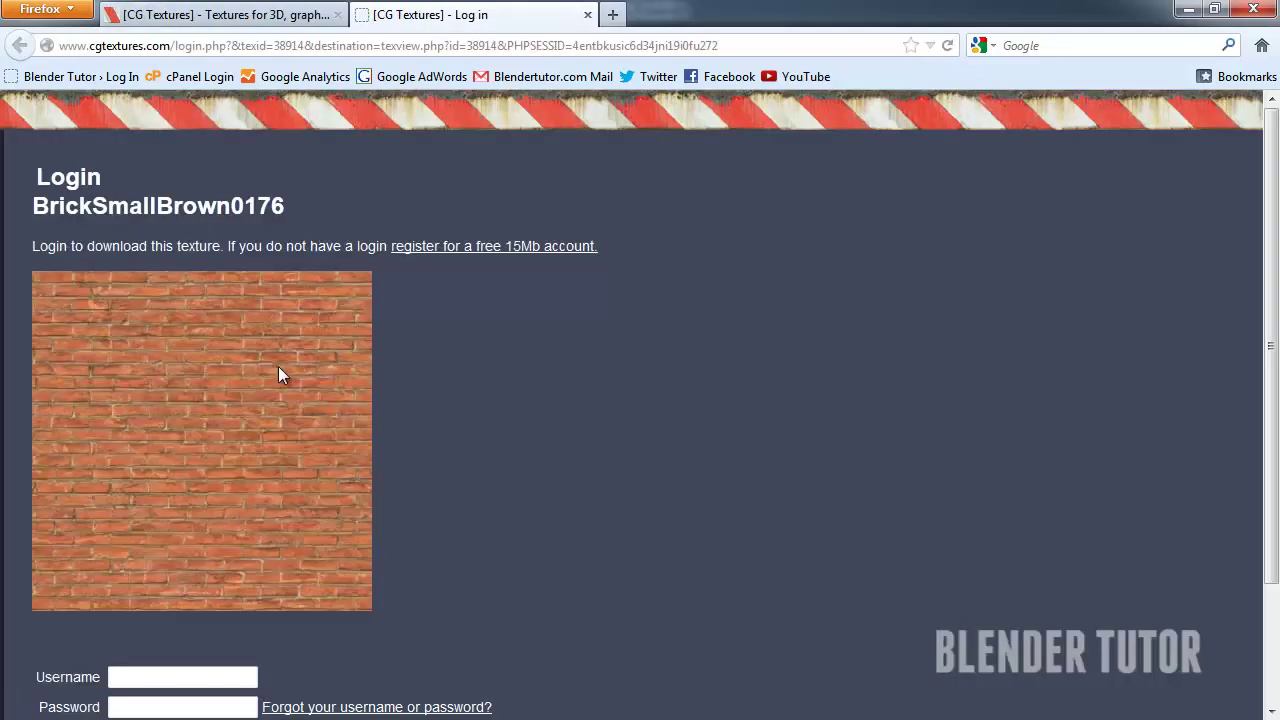
scroll(252, 456, "down", 2)
scroll(252, 456, "down", 1)
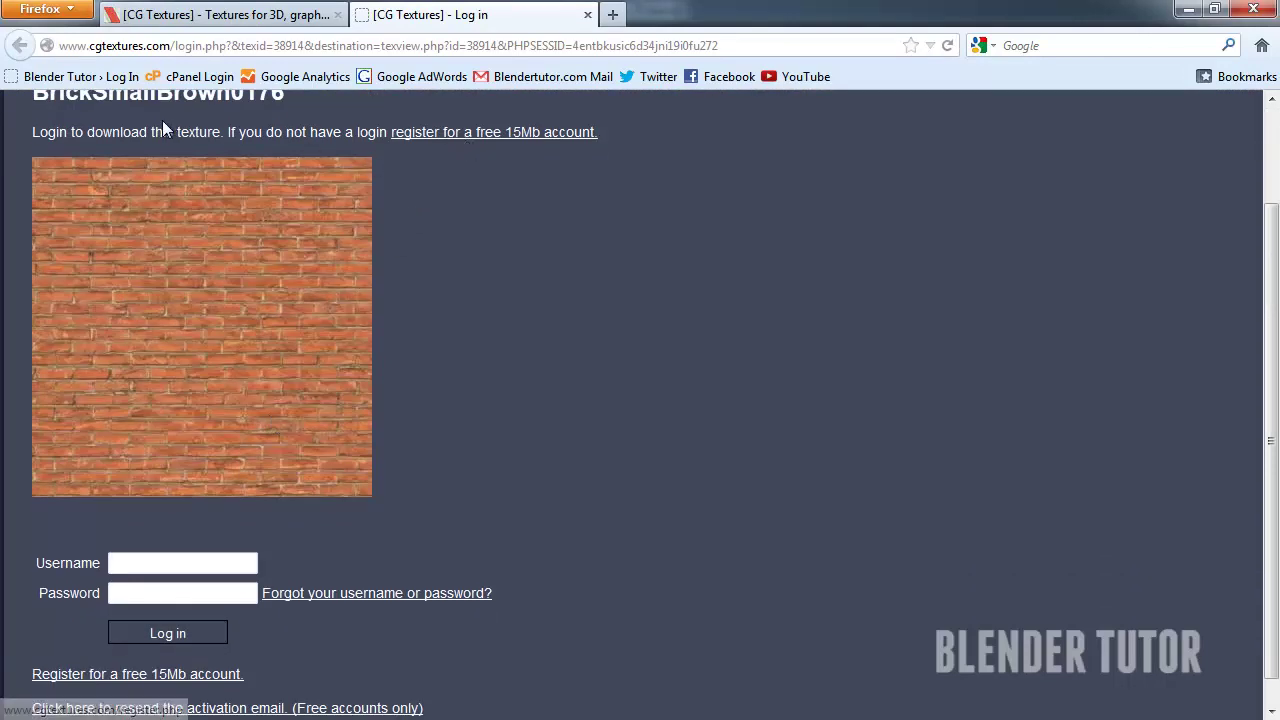
scroll(251, 214, "up", 3)
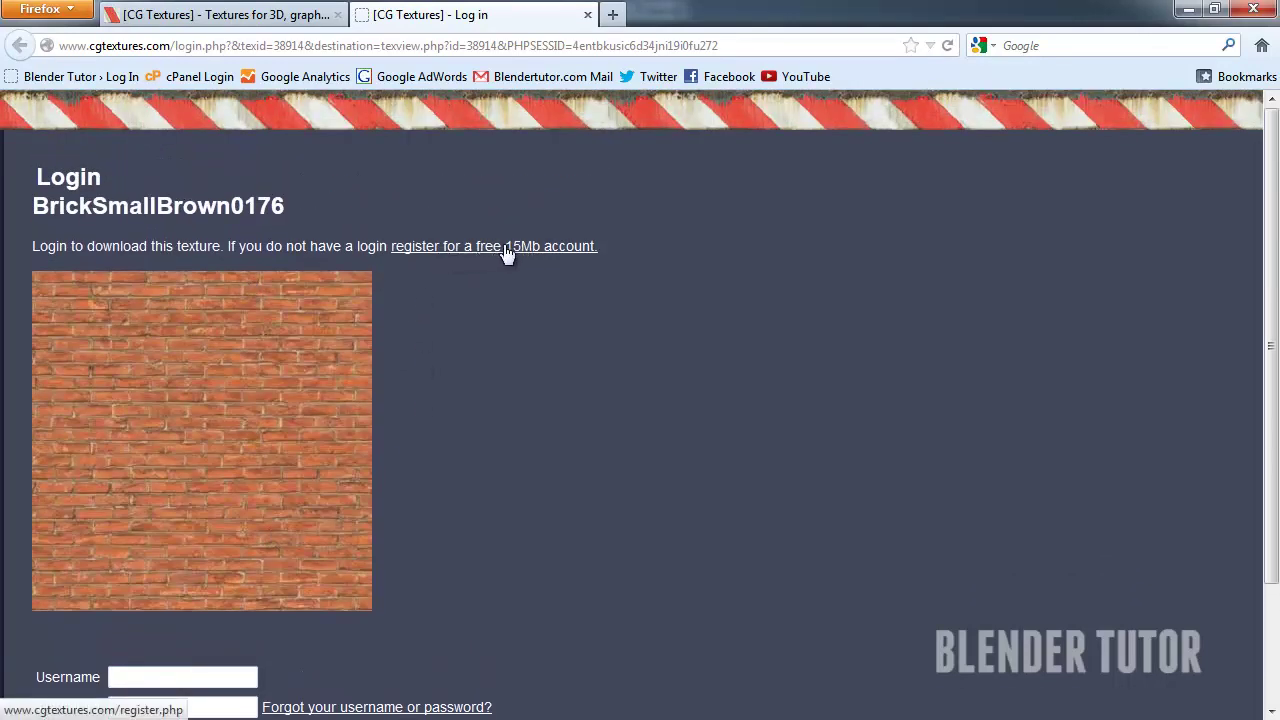
scroll(383, 334, "down", 4)
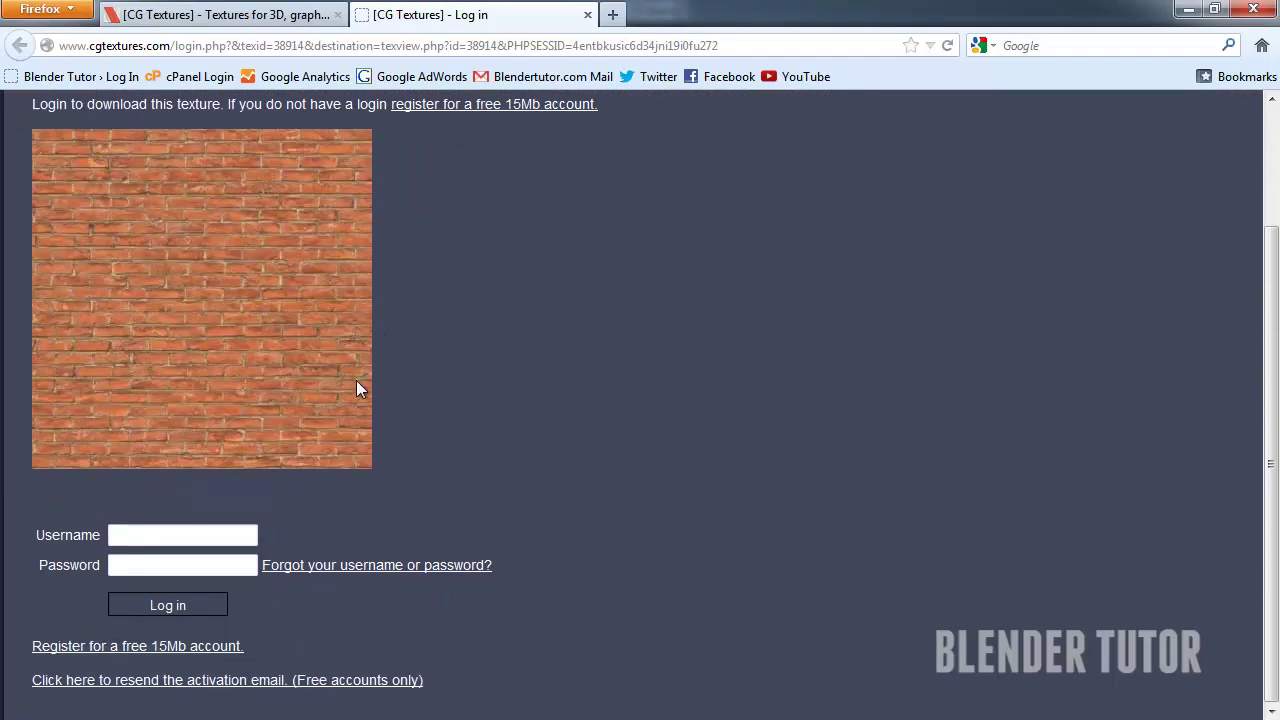
scroll(360, 389, "up", 4)
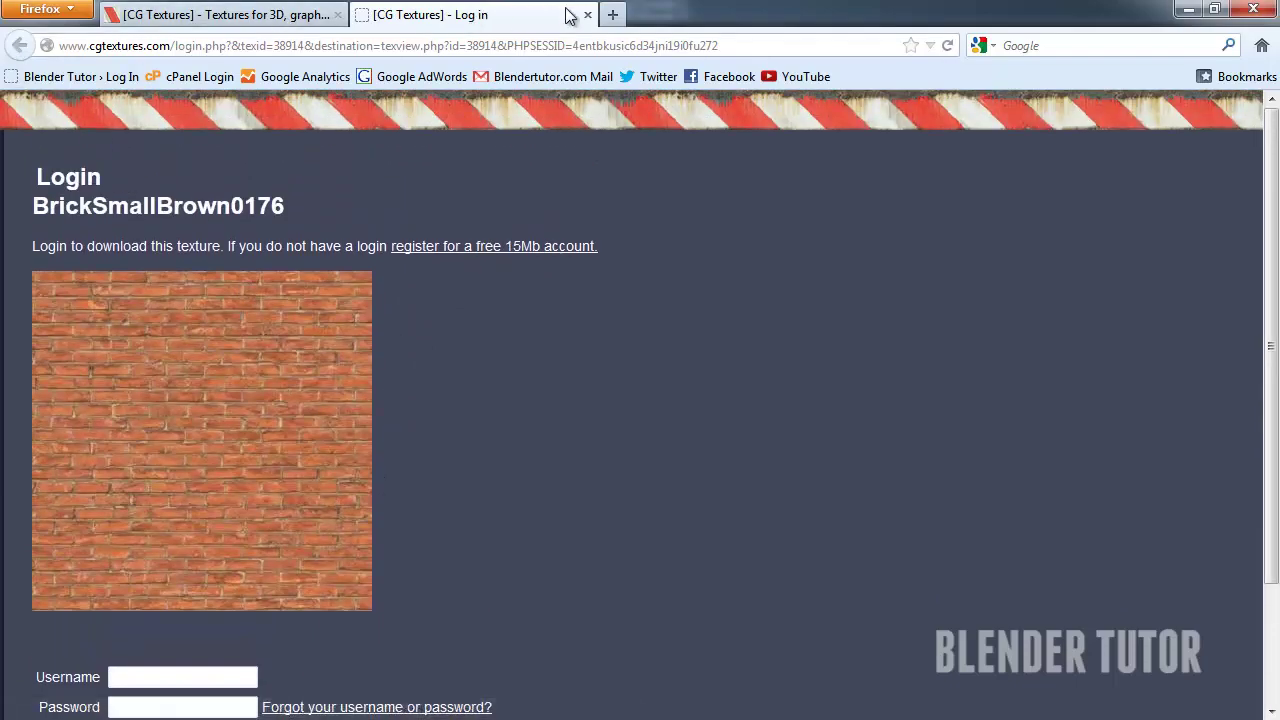
- Close the texture login page and look through the Modern Small Brown brick textures
left_click(588, 15)
scroll(583, 341, "down", 3)
scroll(568, 403, "up", 3)
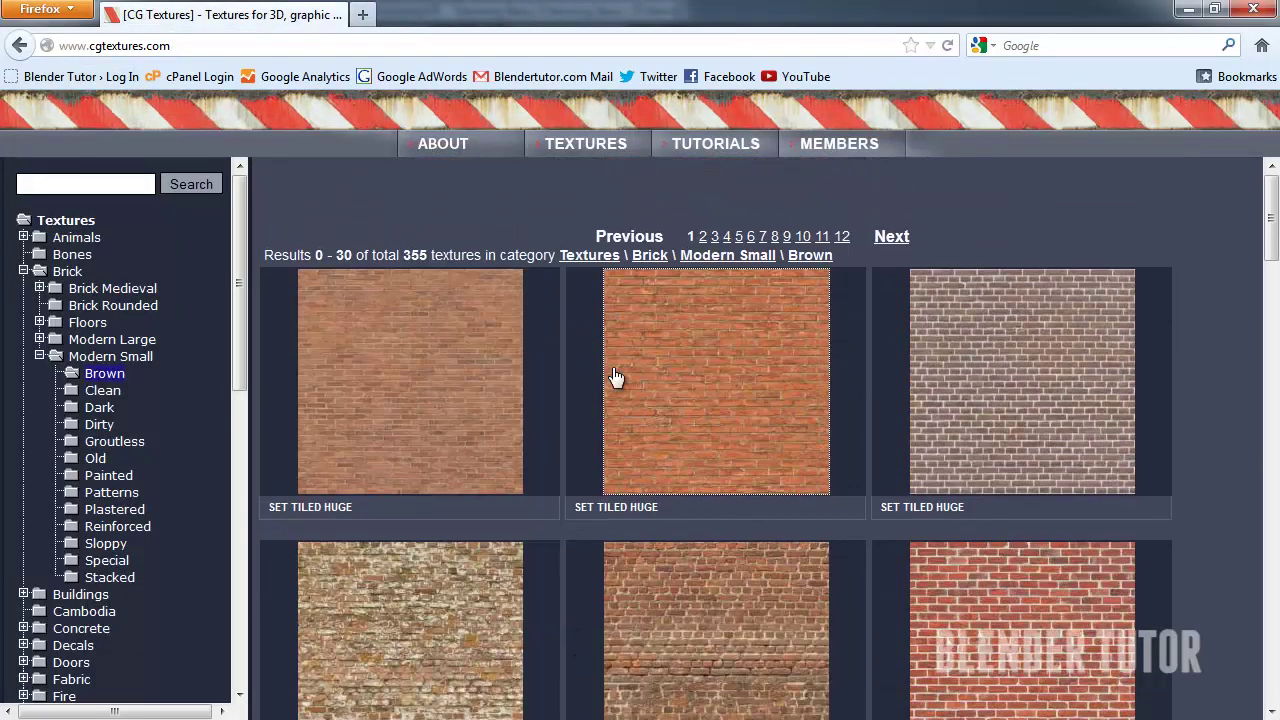
mouse_move(838, 150)
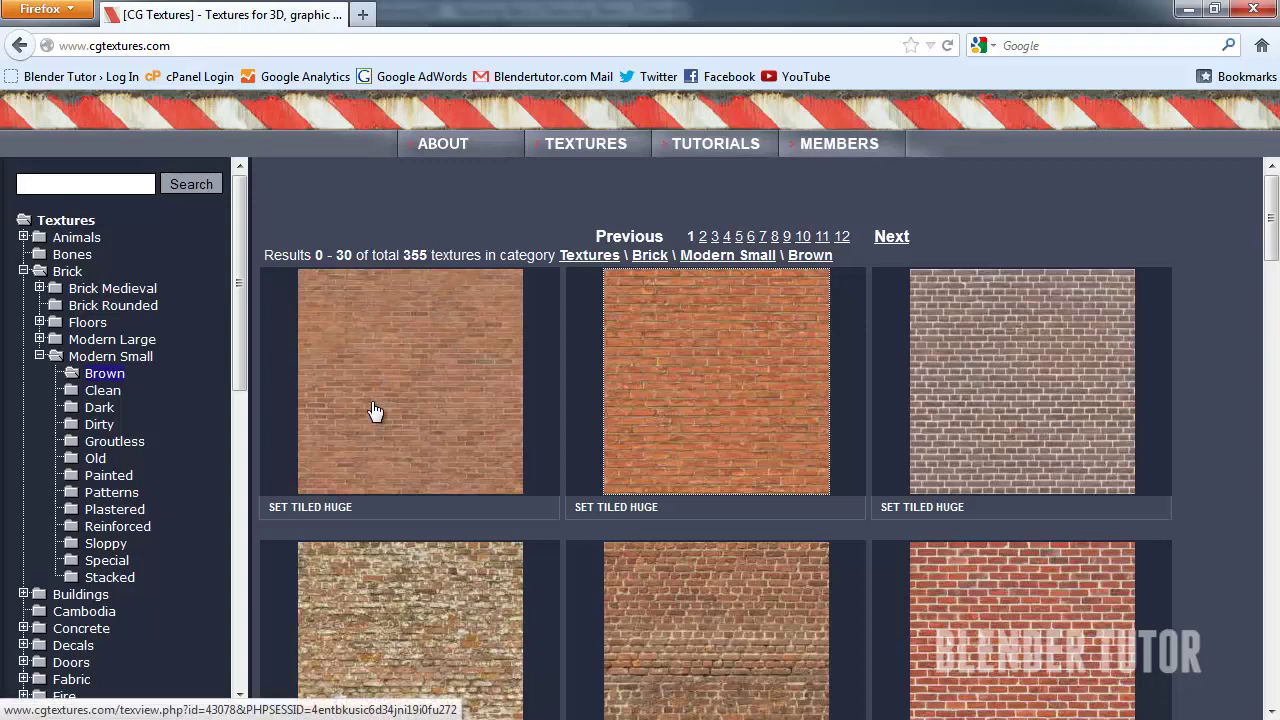
scroll(883, 498, "down", 5)
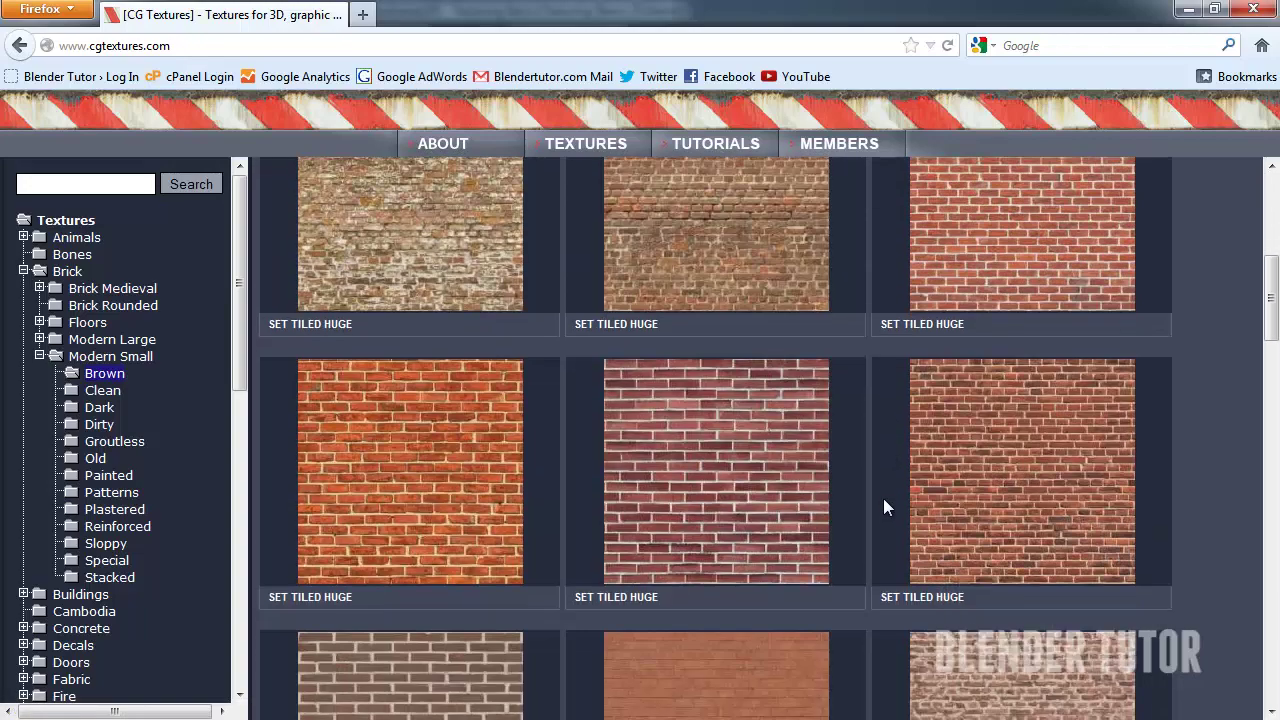
scroll(881, 495, "up", 5)
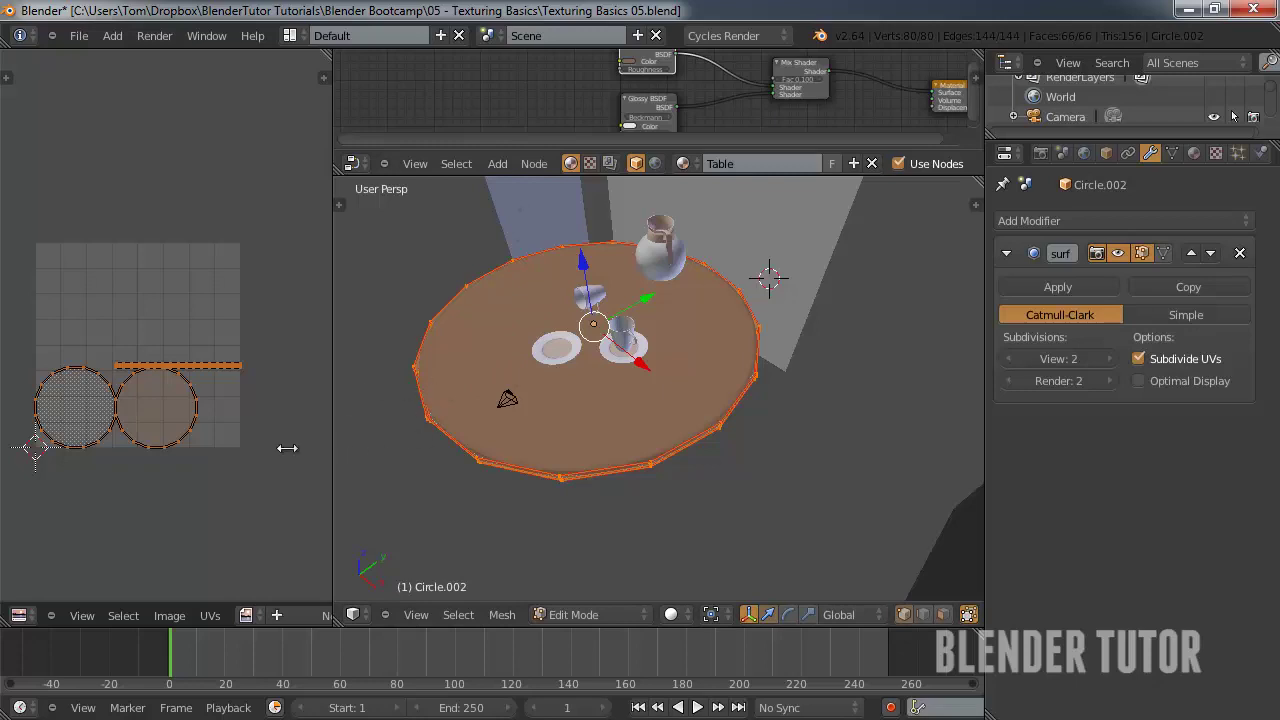
- Open BrickSmallBrown0161_7_L.jpg from the Textures folder as the background of the table's UV layout
left_click(170, 615)
left_click(215, 576)
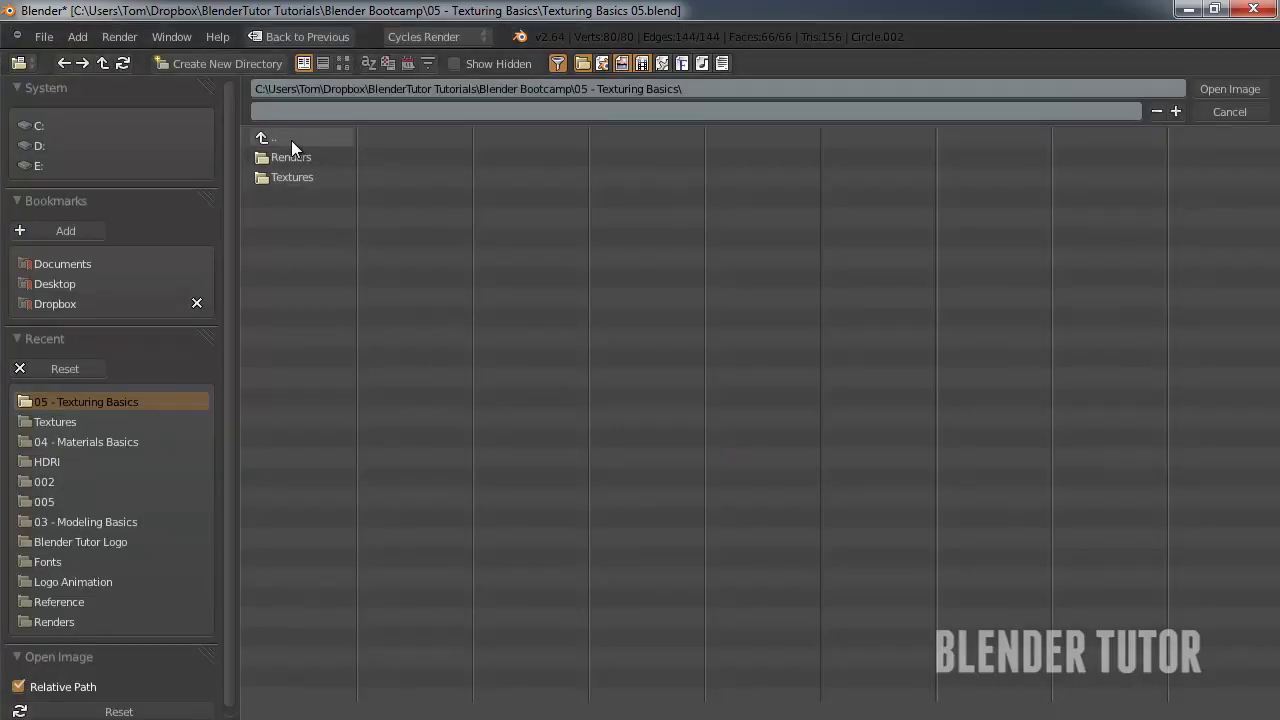
left_click(289, 175)
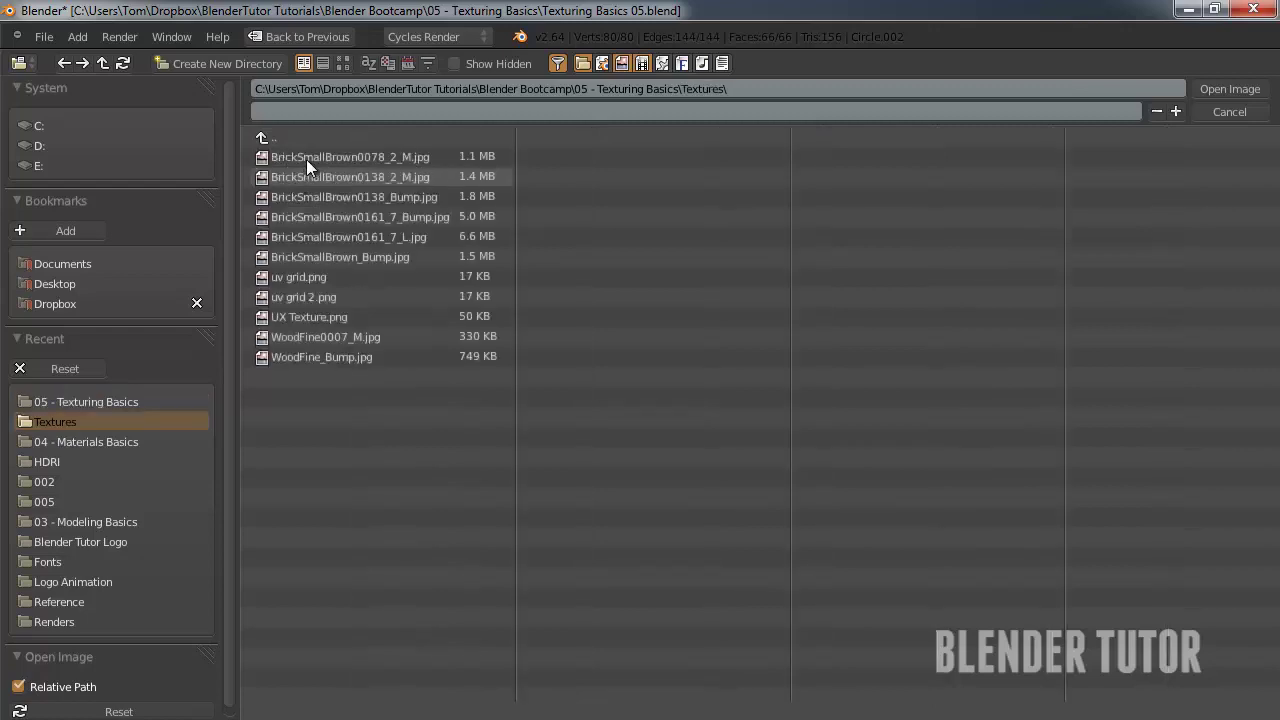
left_click(342, 63)
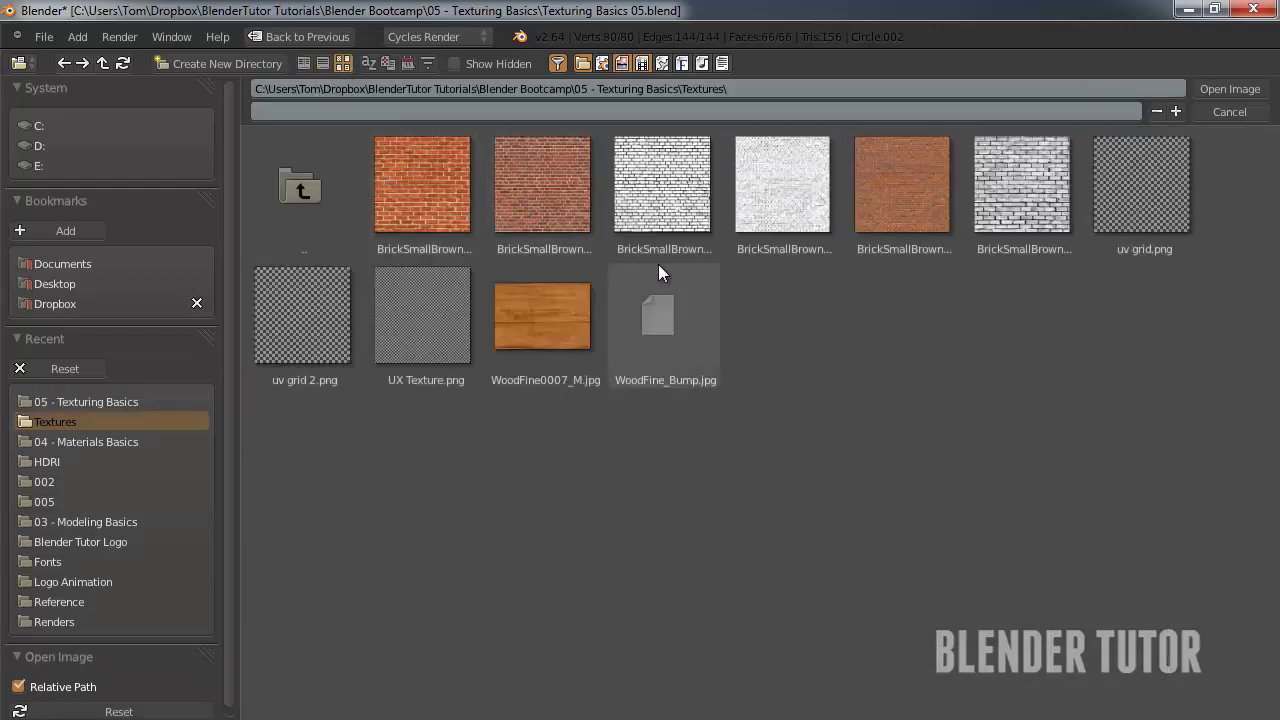
left_click(891, 205)
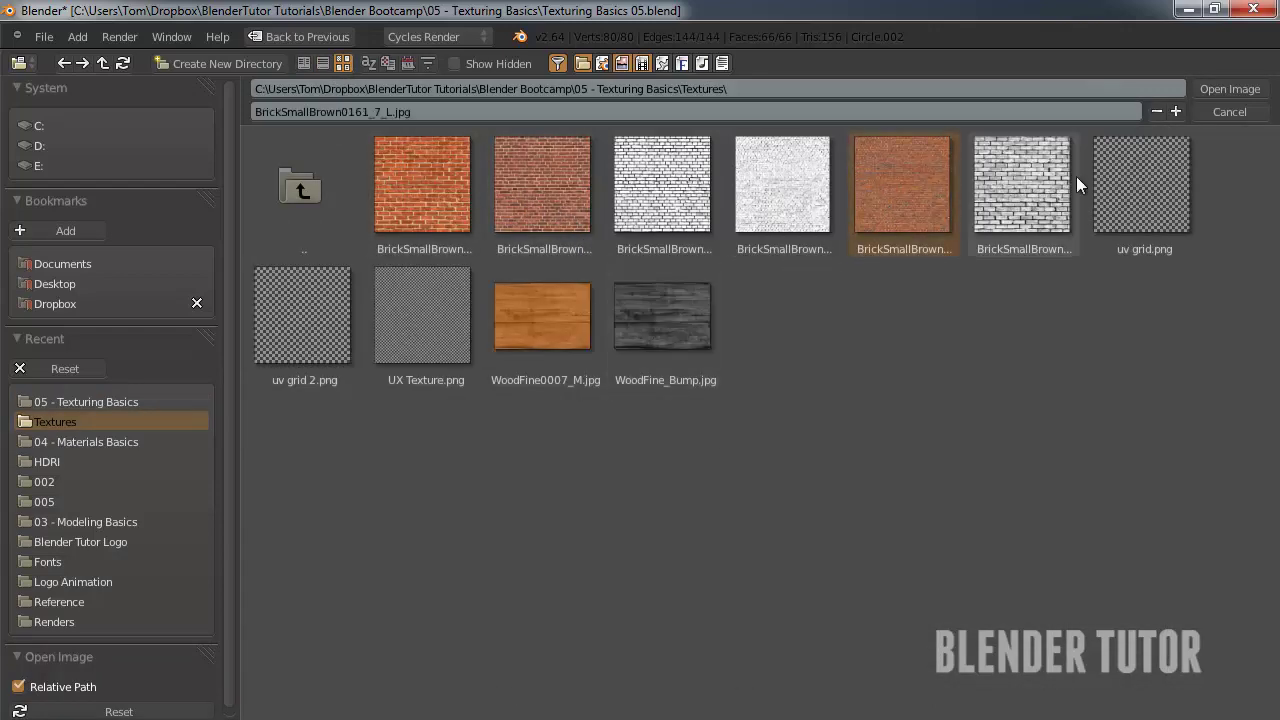
left_click(1222, 88)
scroll(97, 425, "down", 3)
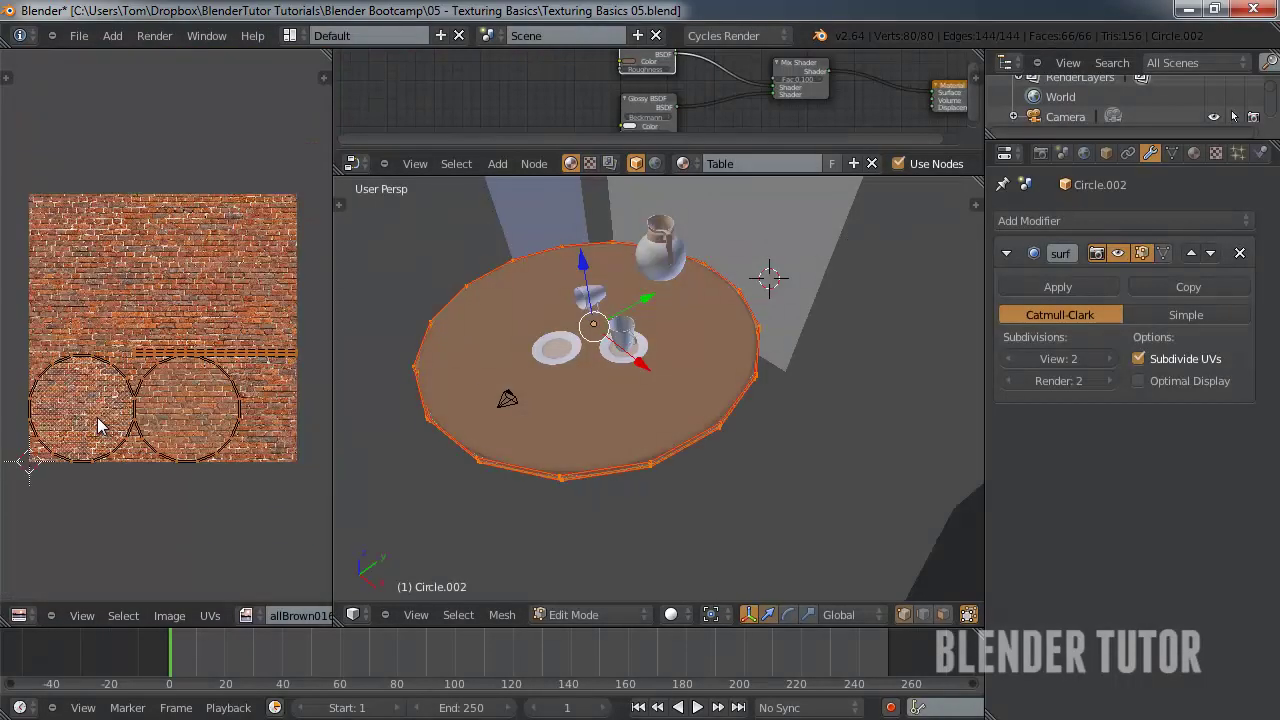
scroll(110, 424, "up", 2)
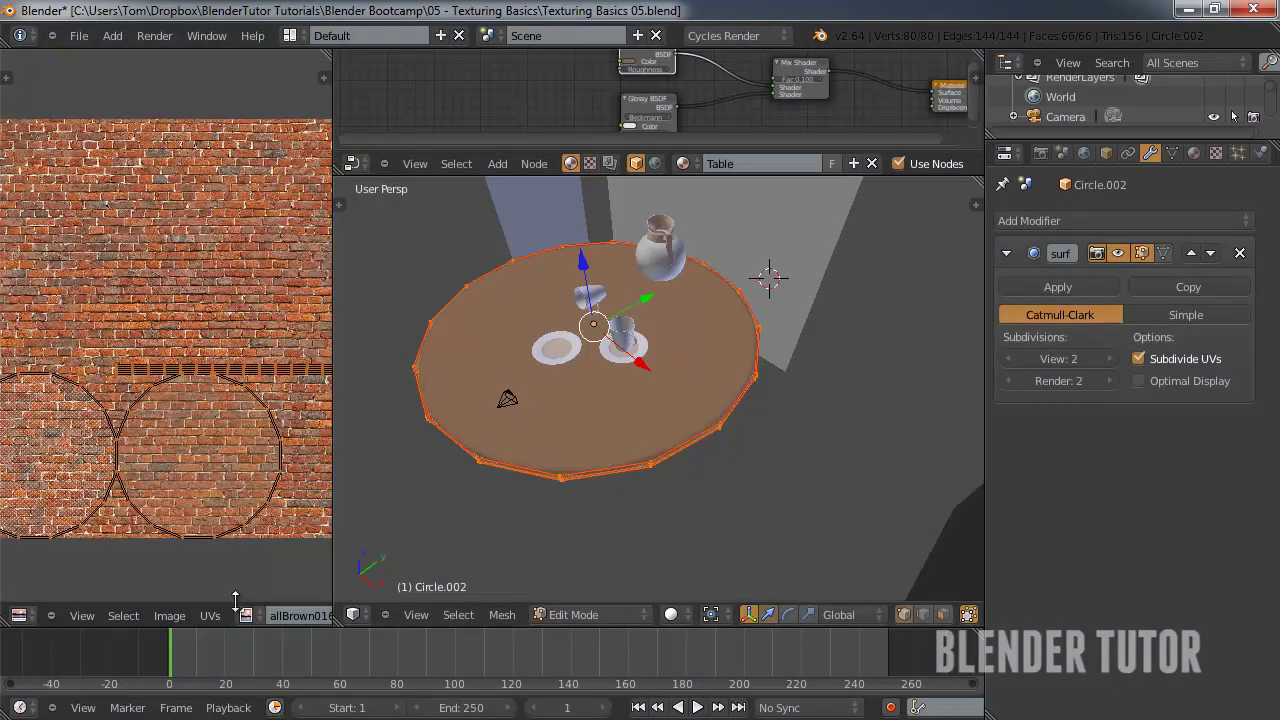
scroll(267, 615, "down", 4, "ctrl")
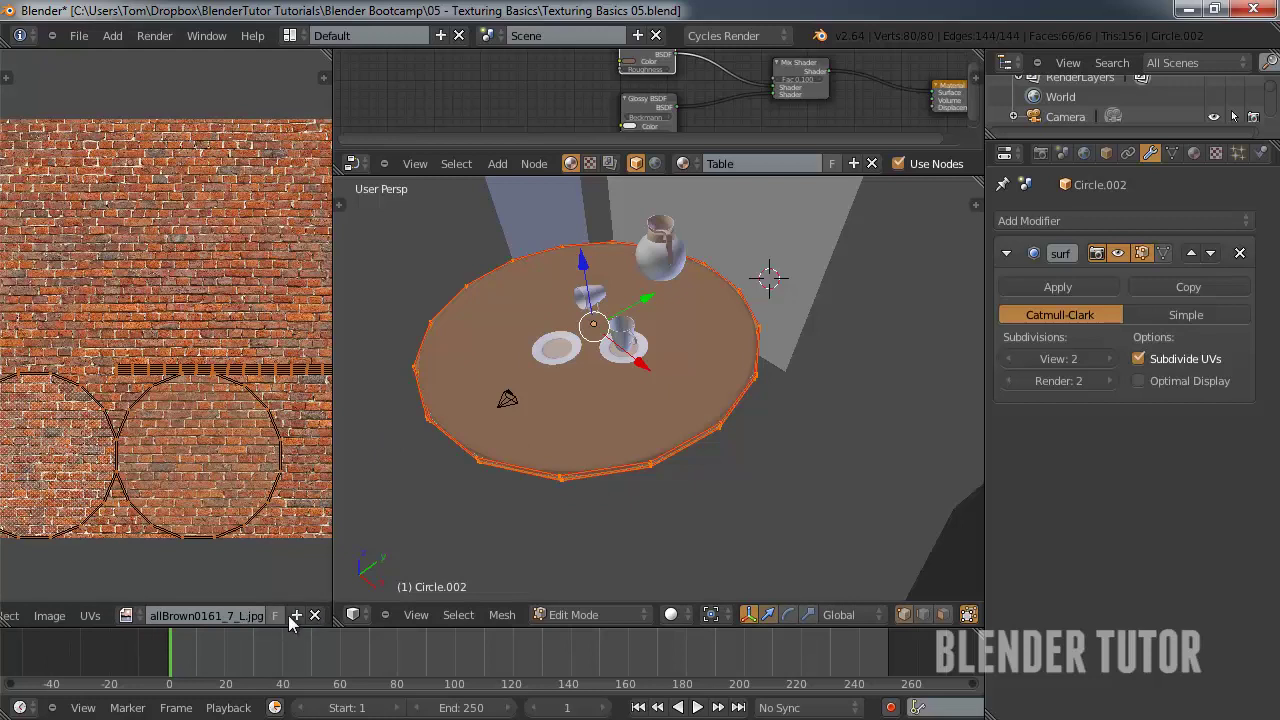
- Unlink the brick image from the table's UV layout and check the list of loaded images
left_click(315, 615)
left_click(125, 615)
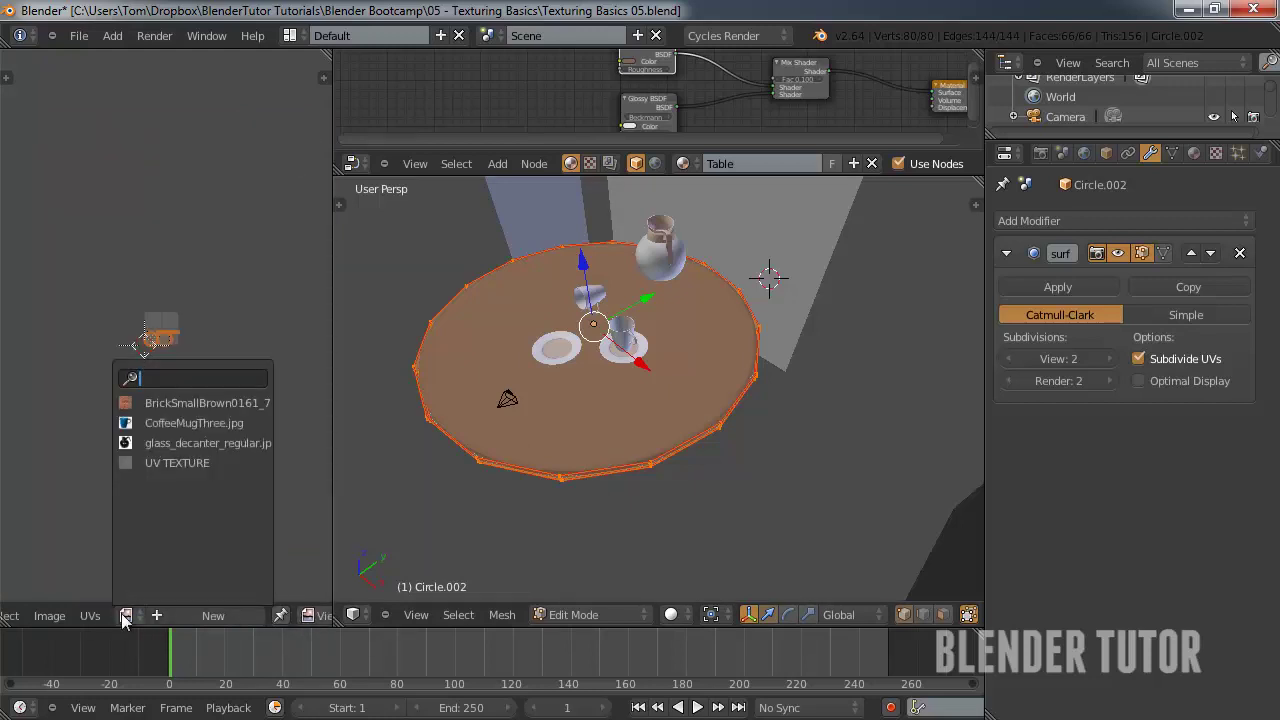
scroll(110, 622, "down", 1, "ctrl")
scroll(105, 620, "up", 1, "ctrl")
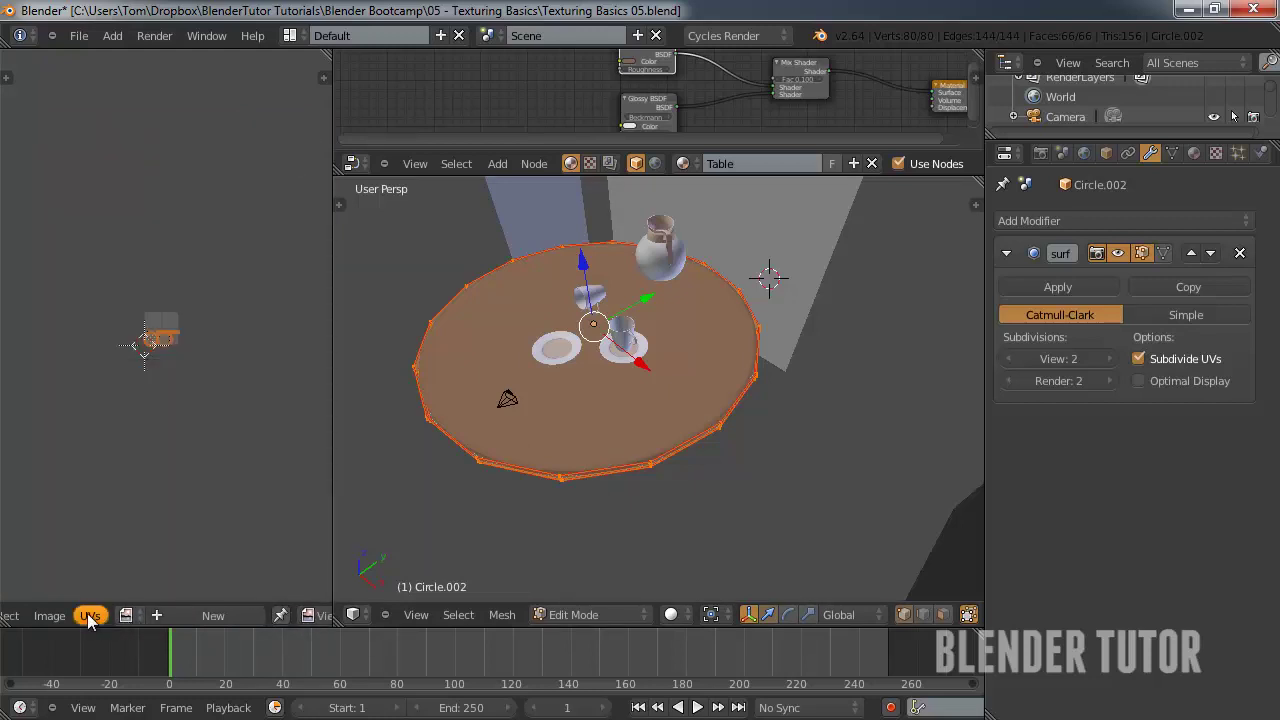
- Open WoodFine0007_M.jpg from the Textures folder behind the table's UV layout
left_click(49, 615)
left_click(100, 571)
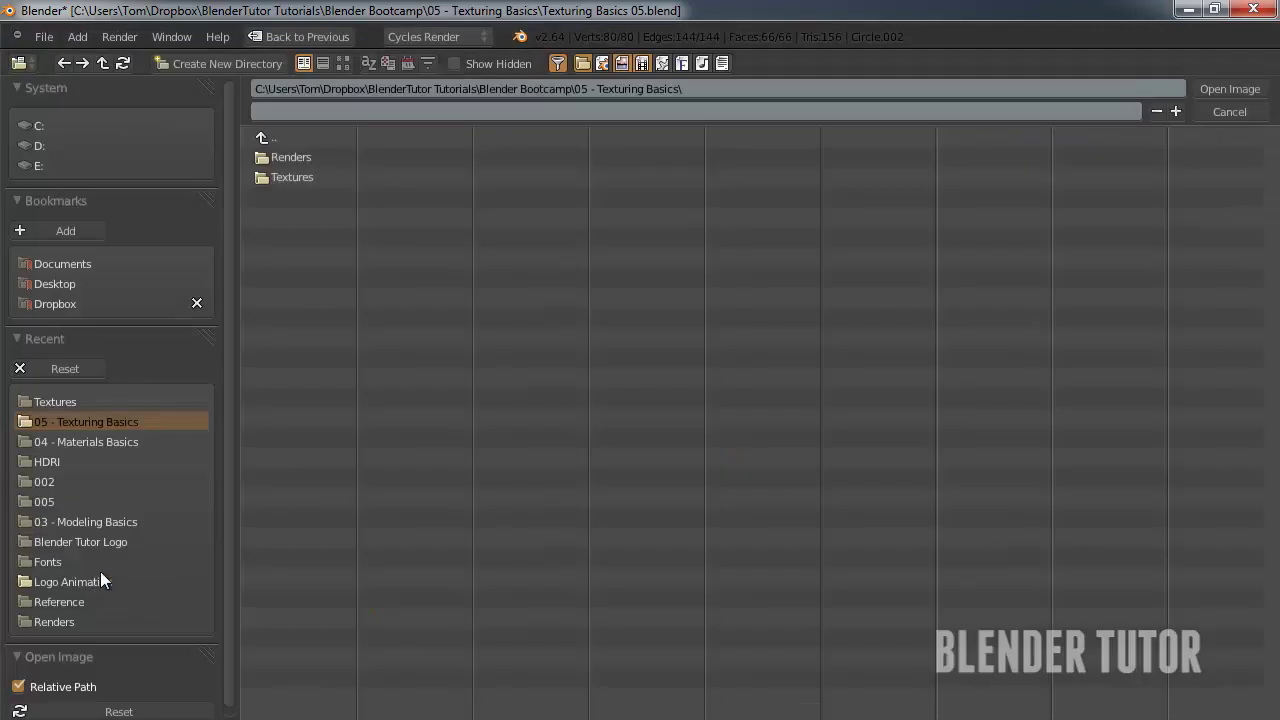
left_click(285, 177)
left_click(344, 63)
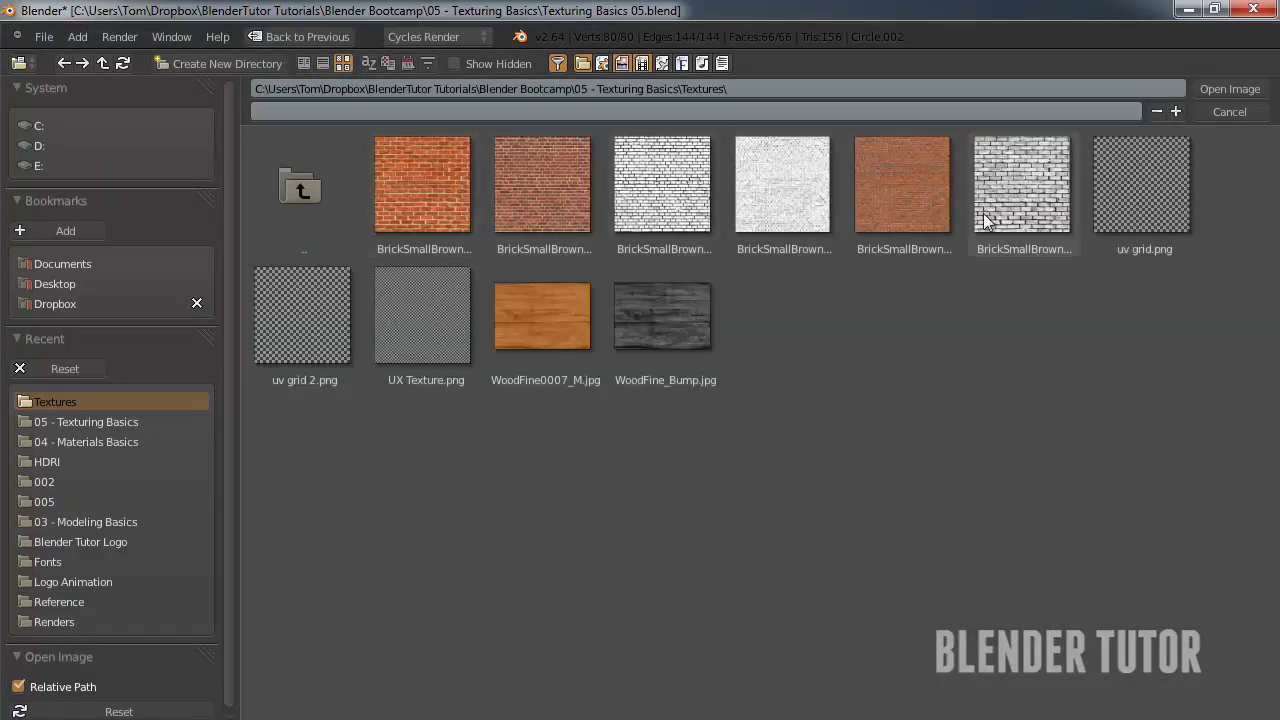
left_click(542, 321)
left_click(1210, 89)
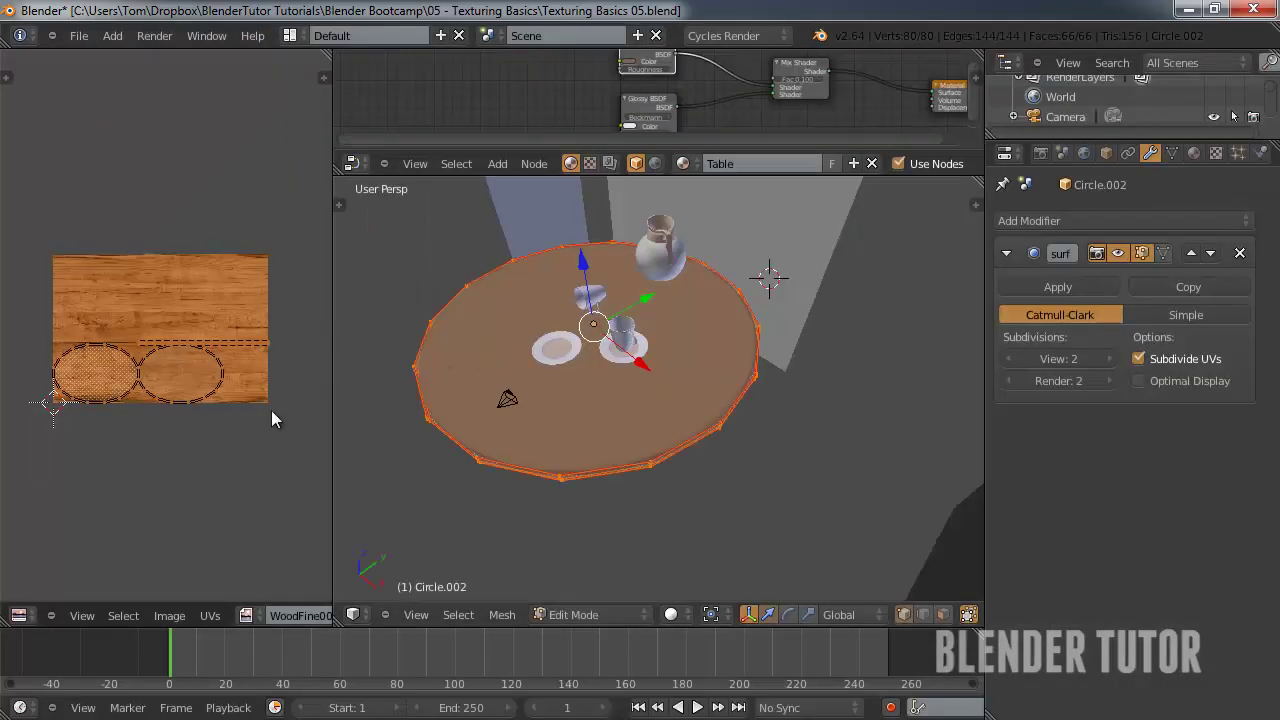
scroll(209, 396, "up", 1)
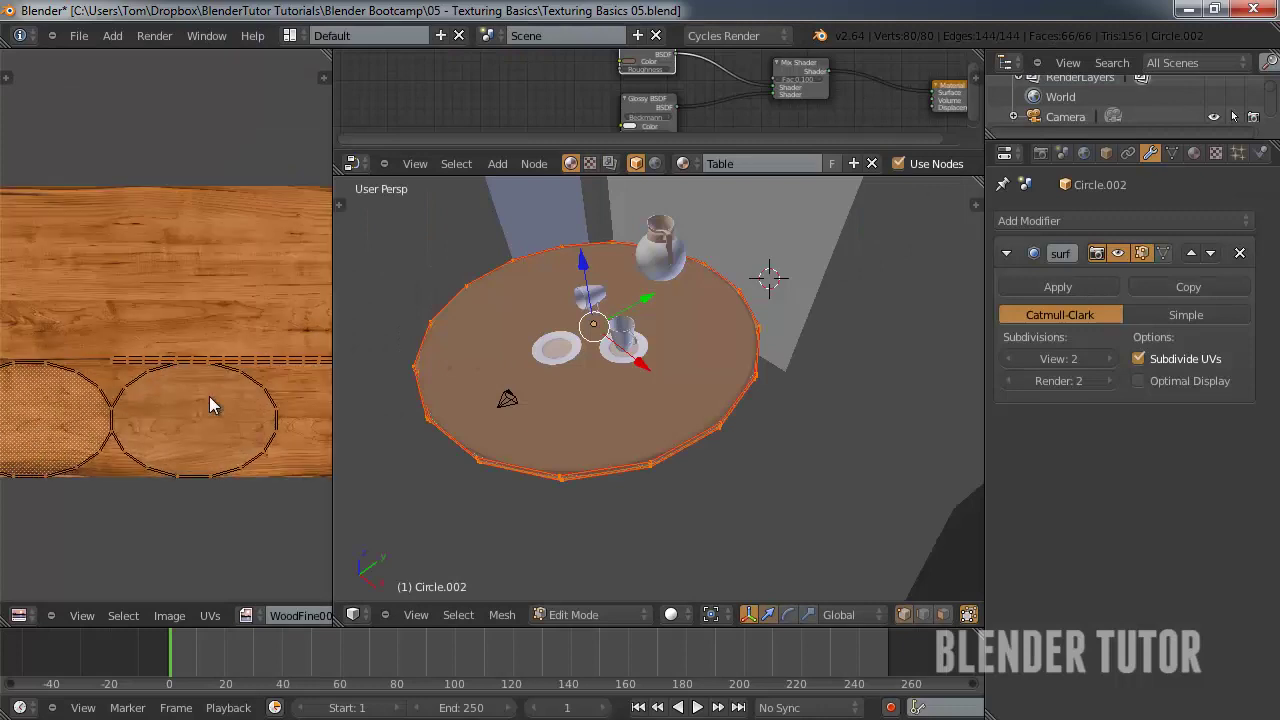
- Unwrap the whole table mesh again over the wood image
key("u")
left_click(540, 368)
scroll(190, 375, "down", 2)
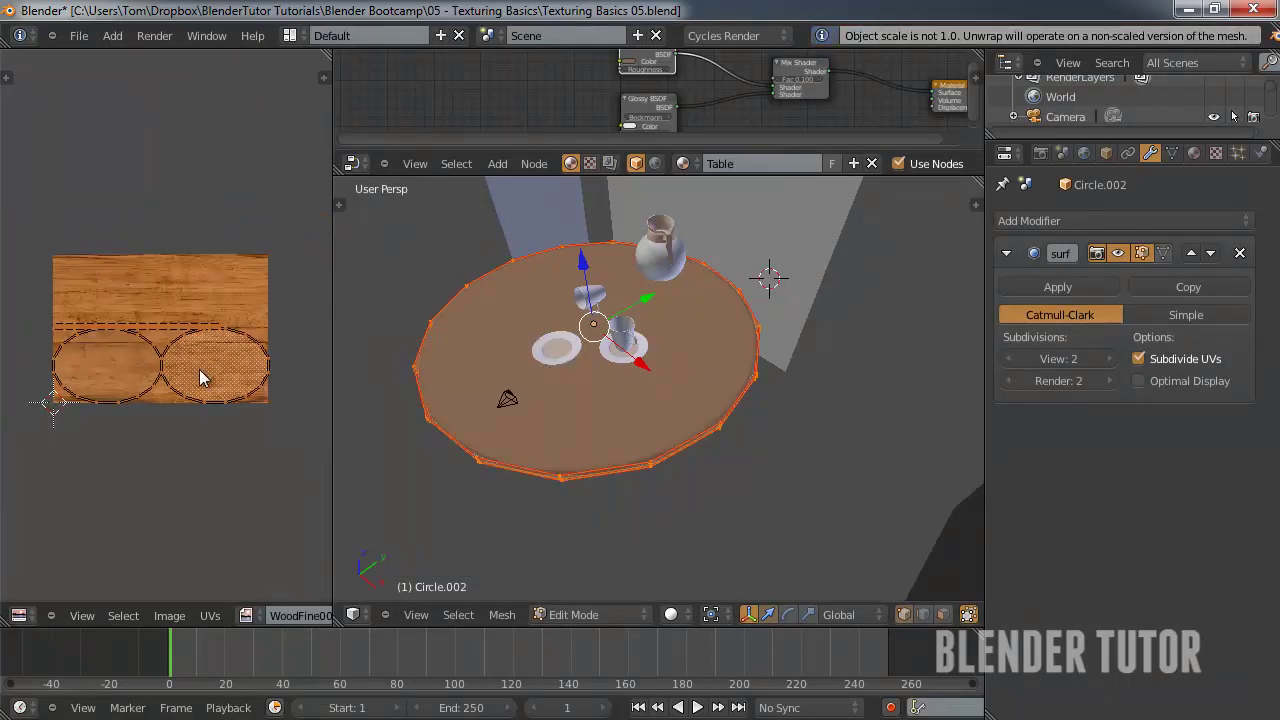
scroll(171, 350, "up", 1)
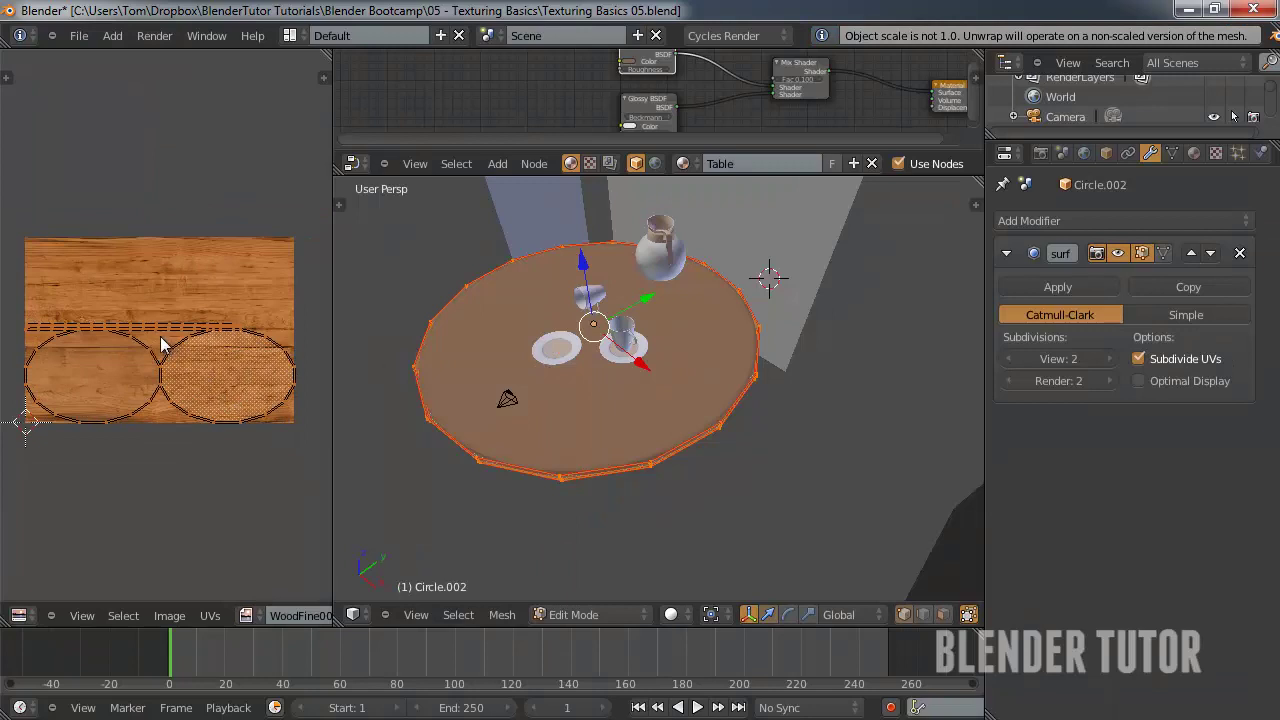
- Scale the table's UV islands by about 1.33 along Y to make them circular, reposition them and return to Object Mode
key("s")
key("y")
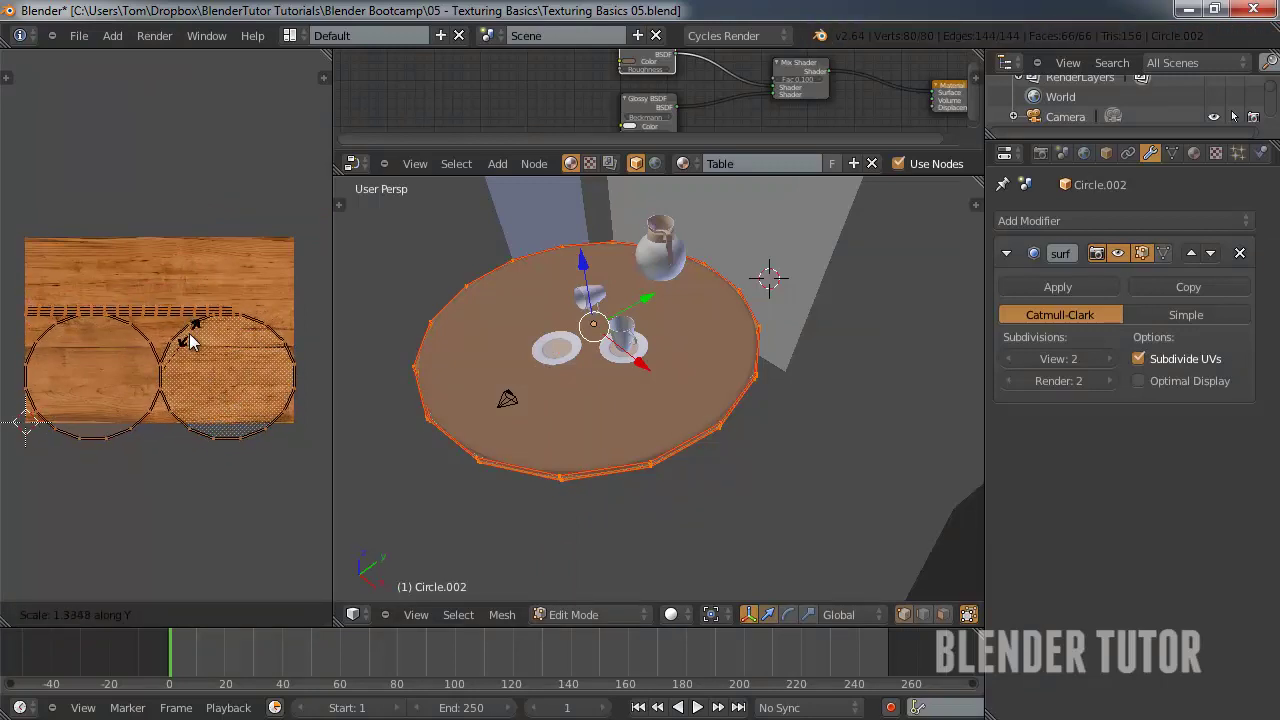
left_click(190, 338)
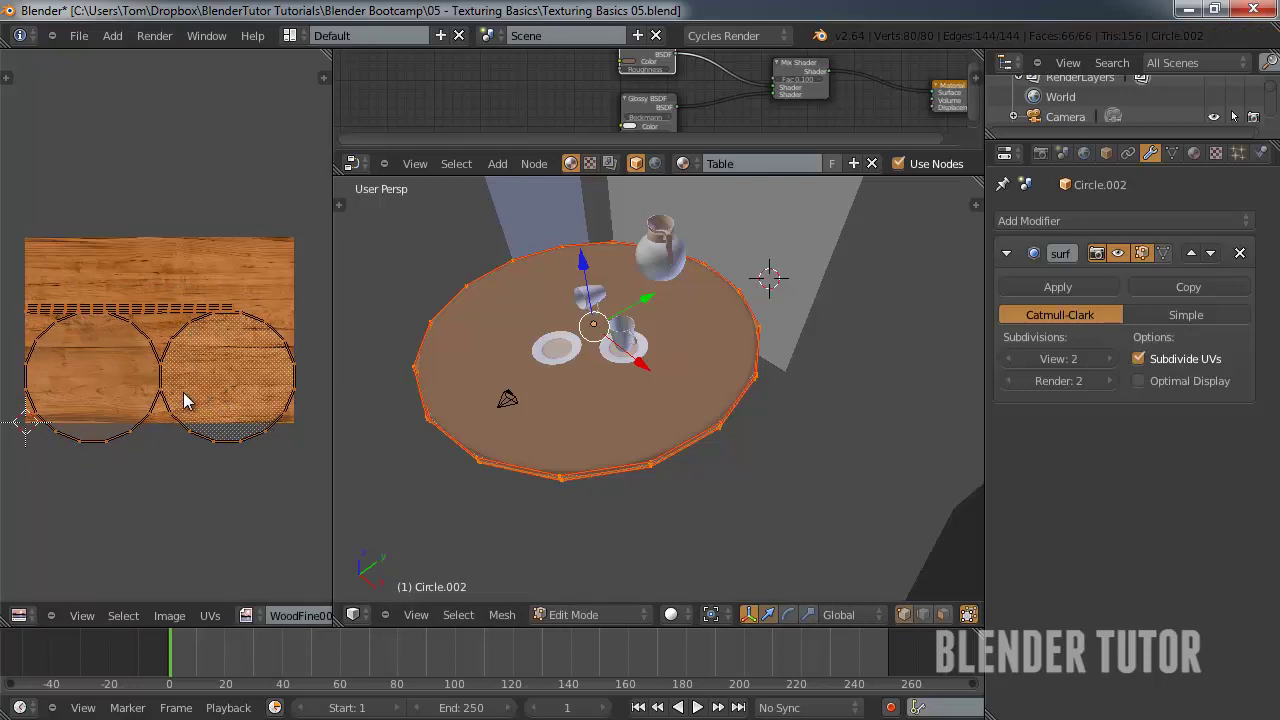
key("g")
left_click(205, 362)
key("Tab")
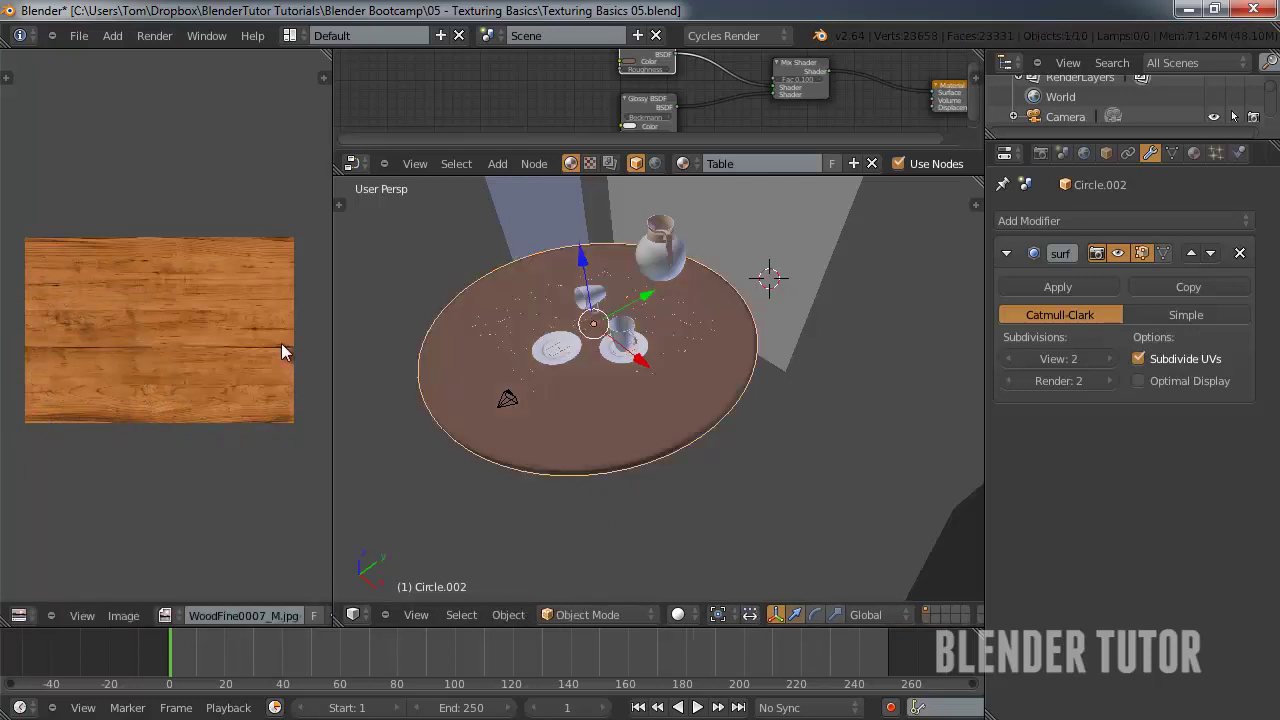
- Enlarge the node editor, add an Image Texture node and connect its Color output to the Diffuse BSDF color
scroll(659, 125, "up", 3)
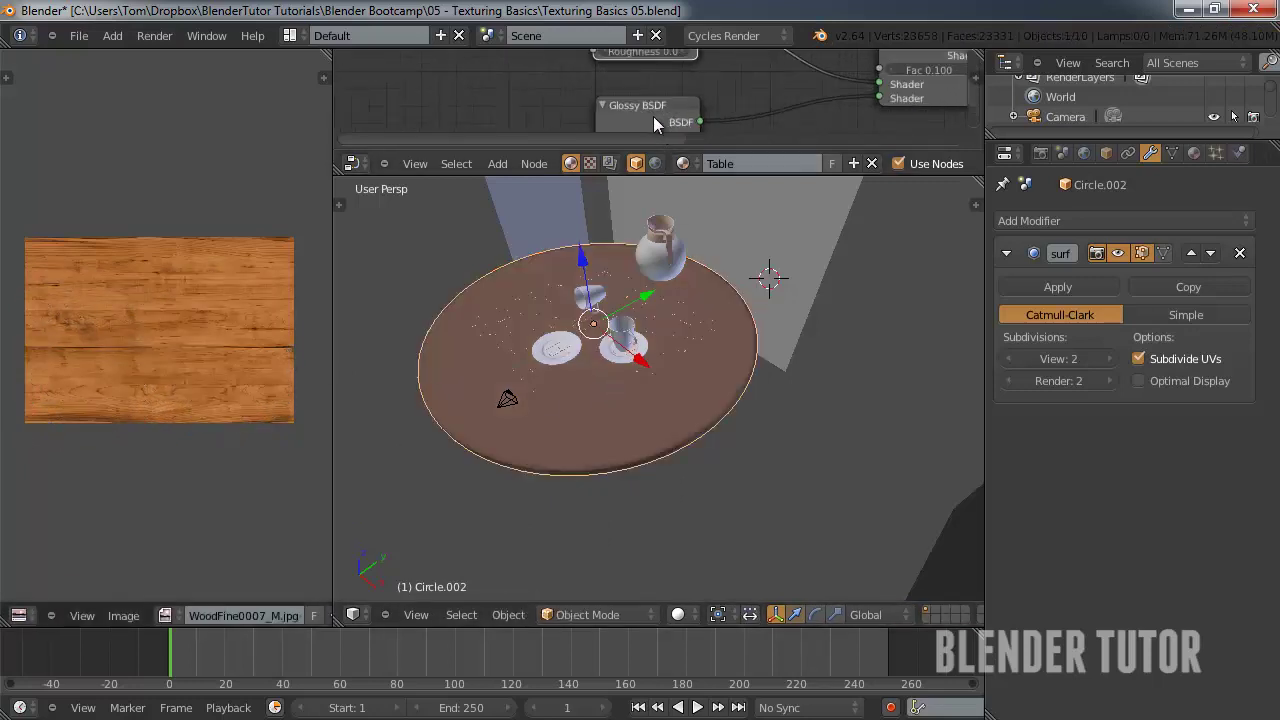
left_click_drag(654, 177, 654, 404)
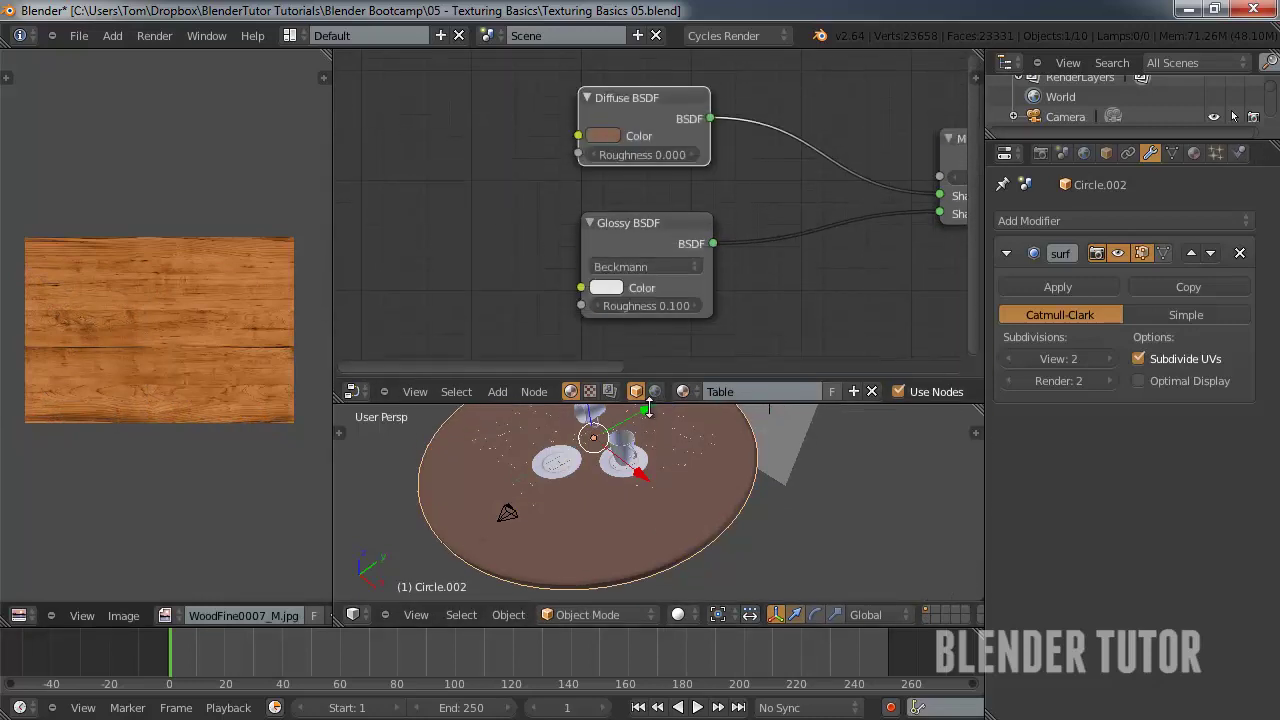
key("shift+a")
mouse_move(428, 154)
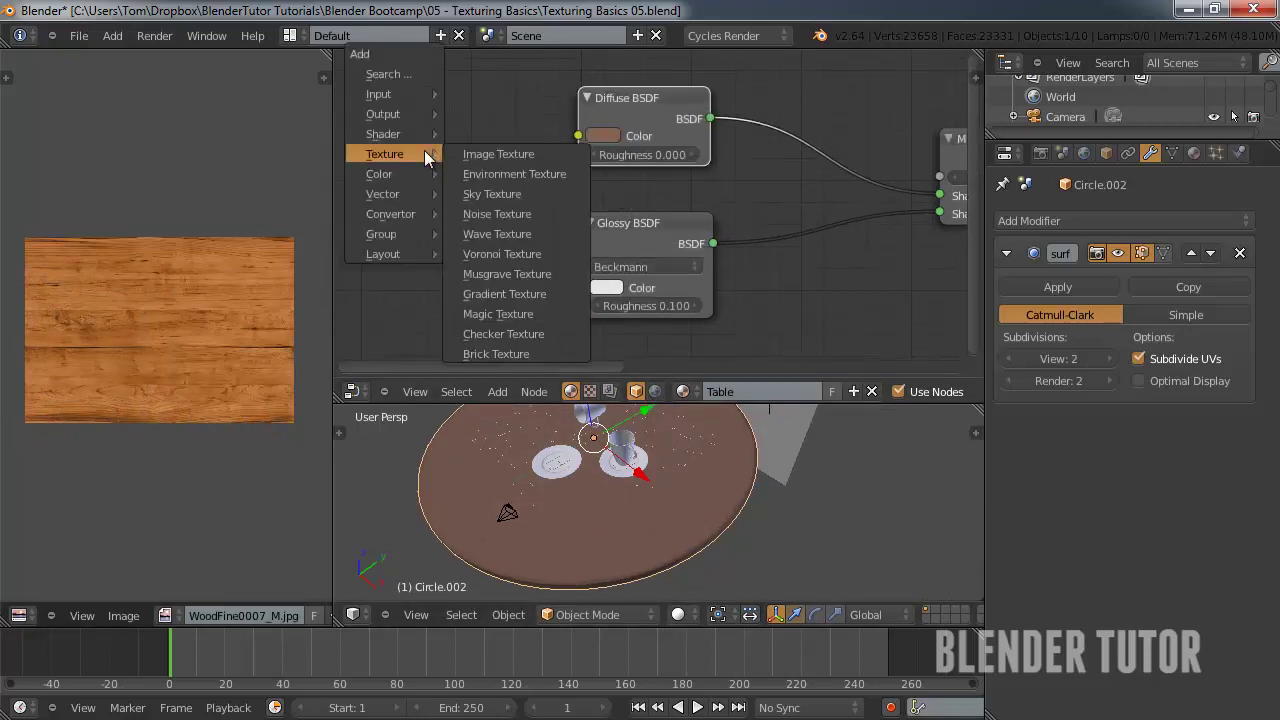
left_click(490, 154)
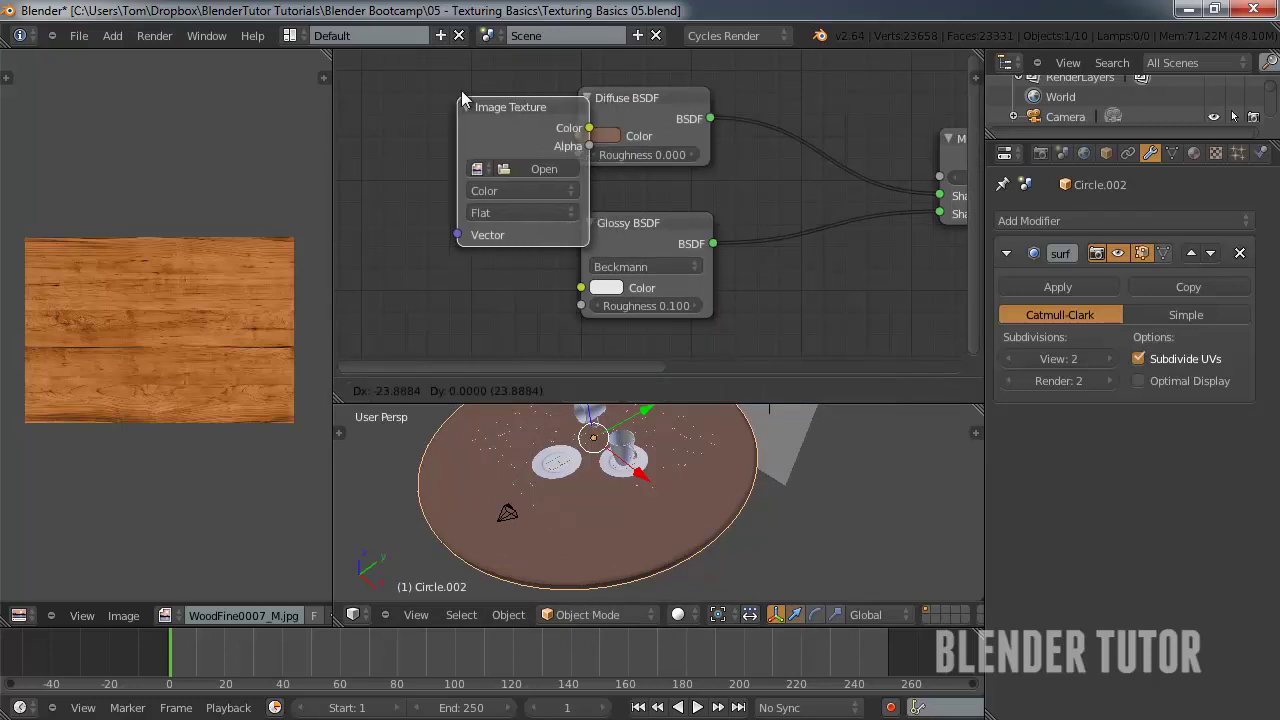
left_click(497, 133)
left_click_drag(499, 112, 578, 136)
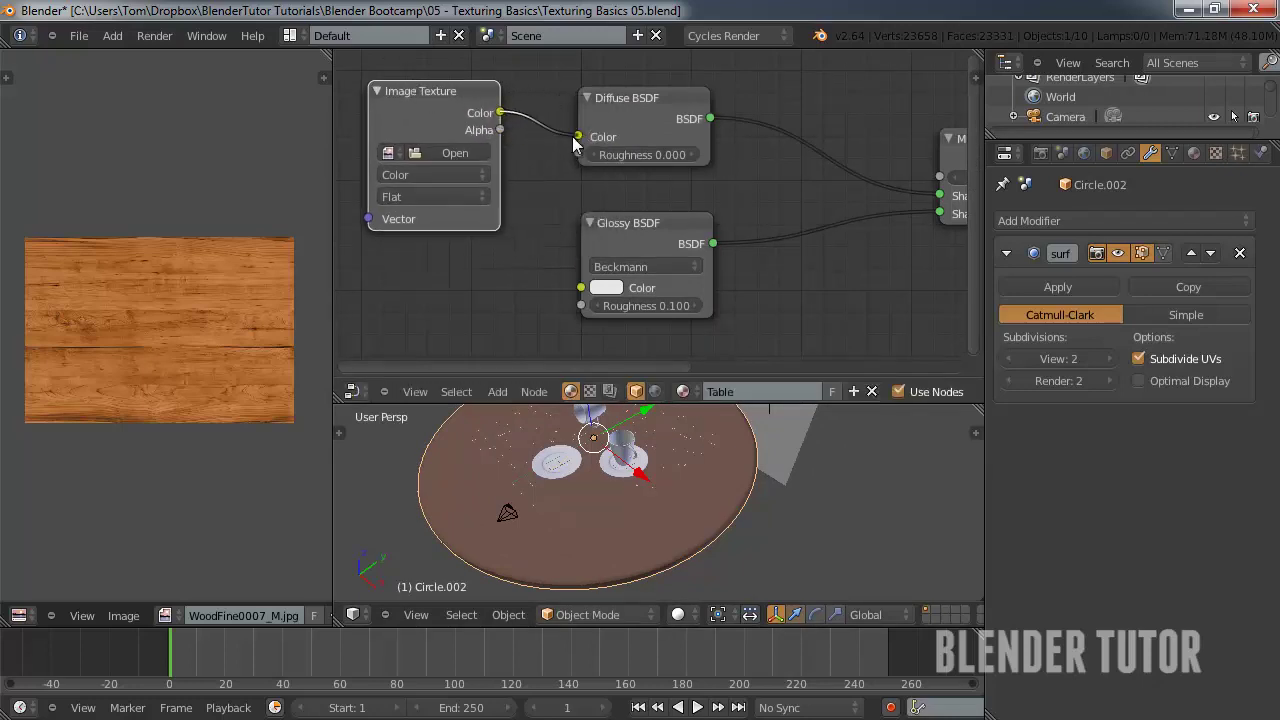
- Assign WoodFine0007_M.jpg to the Table material's Image Texture node
left_click(394, 152)
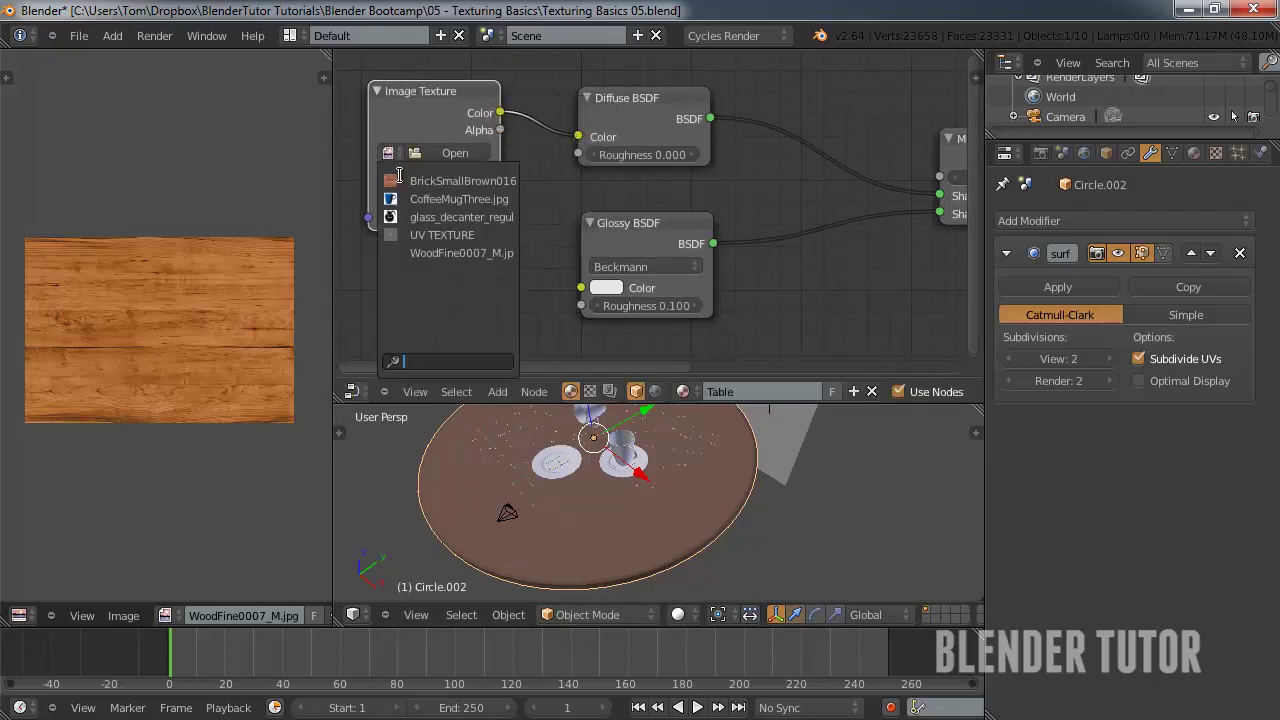
left_click(461, 253)
scroll(513, 230, "down", 2)
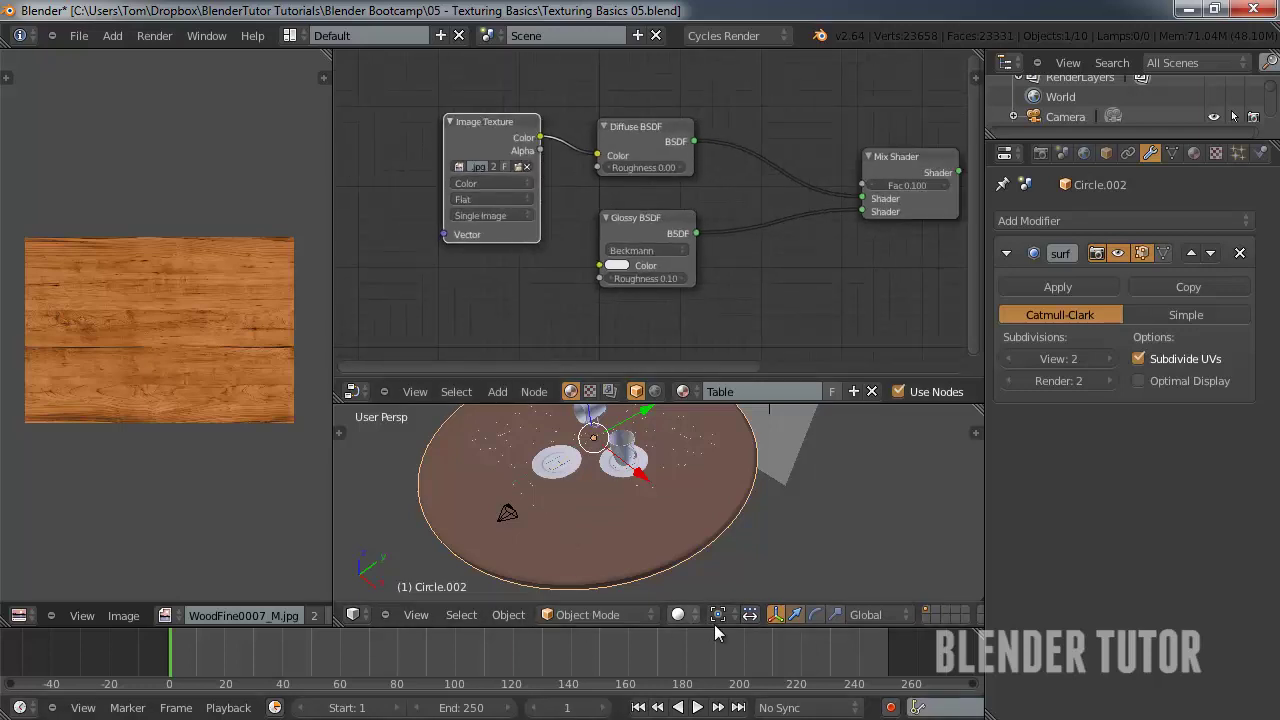
- Set the 3D view to textured shading and inspect the wood texture on the tabletop
left_click(678, 614)
left_click(705, 525)
scroll(670, 520, "up", 2)
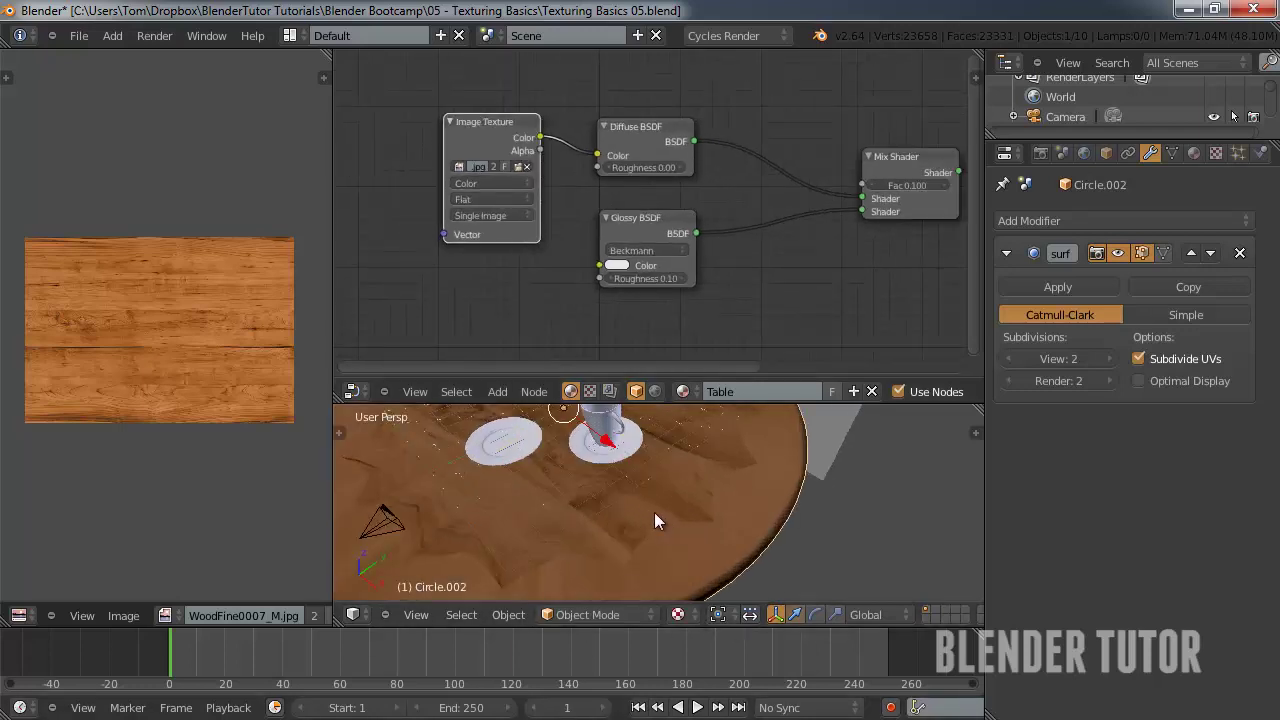
middle_click_drag(654, 512, 657, 407)
scroll(741, 515, "down", 4)
scroll(657, 407, "up", 1)
key("Tab")
key("Tab")
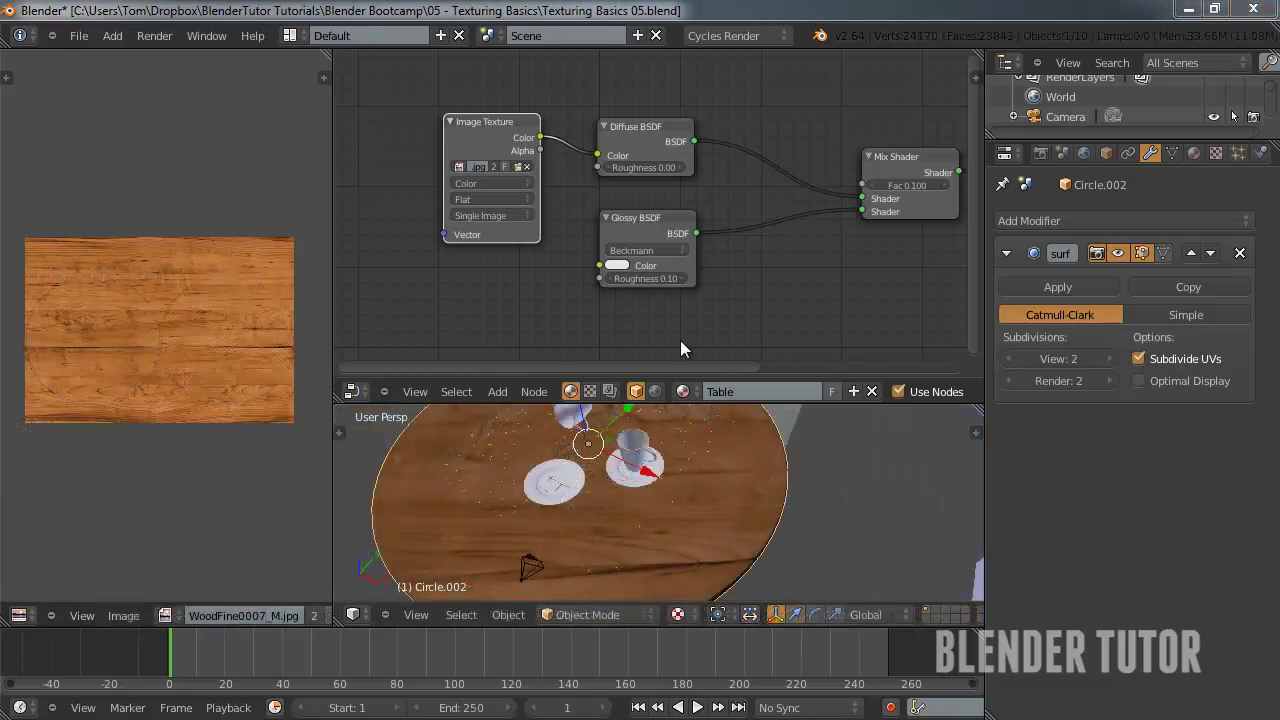
- Enlarge the 3D view and examine the table's mesh and outer rim in Edit Mode
left_click_drag(682, 380, 682, 170)
scroll(661, 361, "up", 2)
scroll(675, 378, "down", 2)
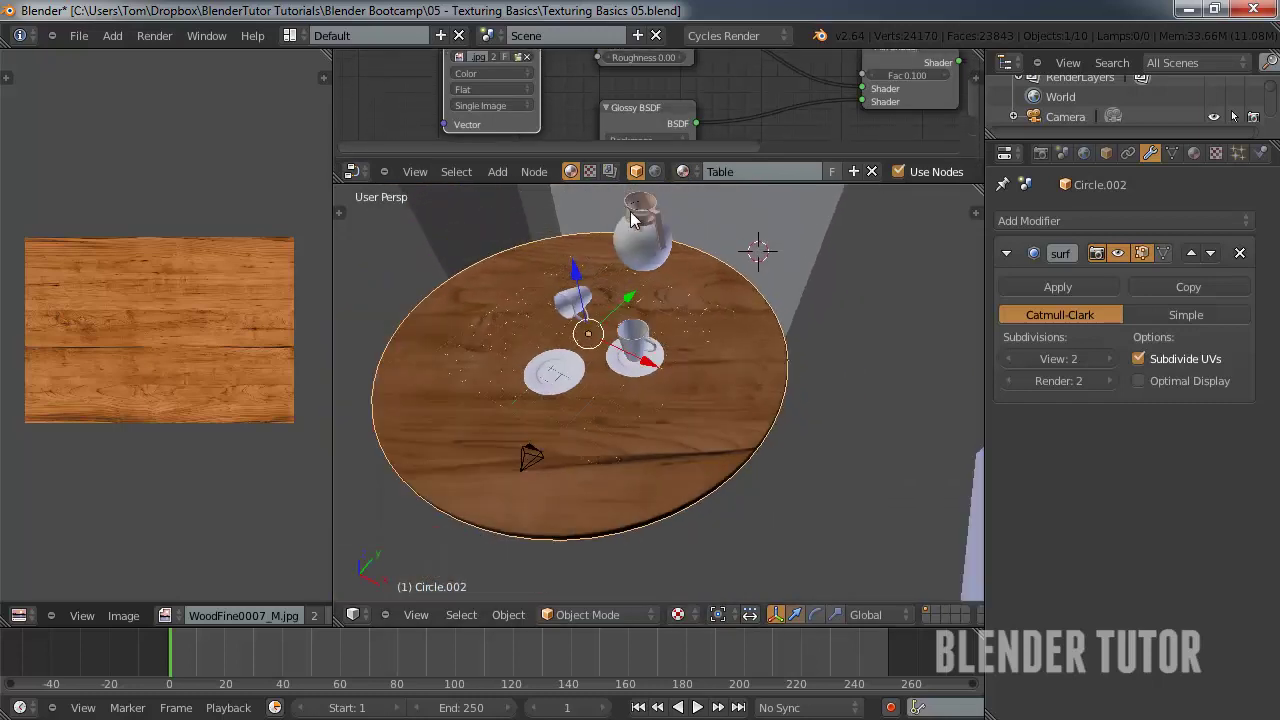
key("Tab")
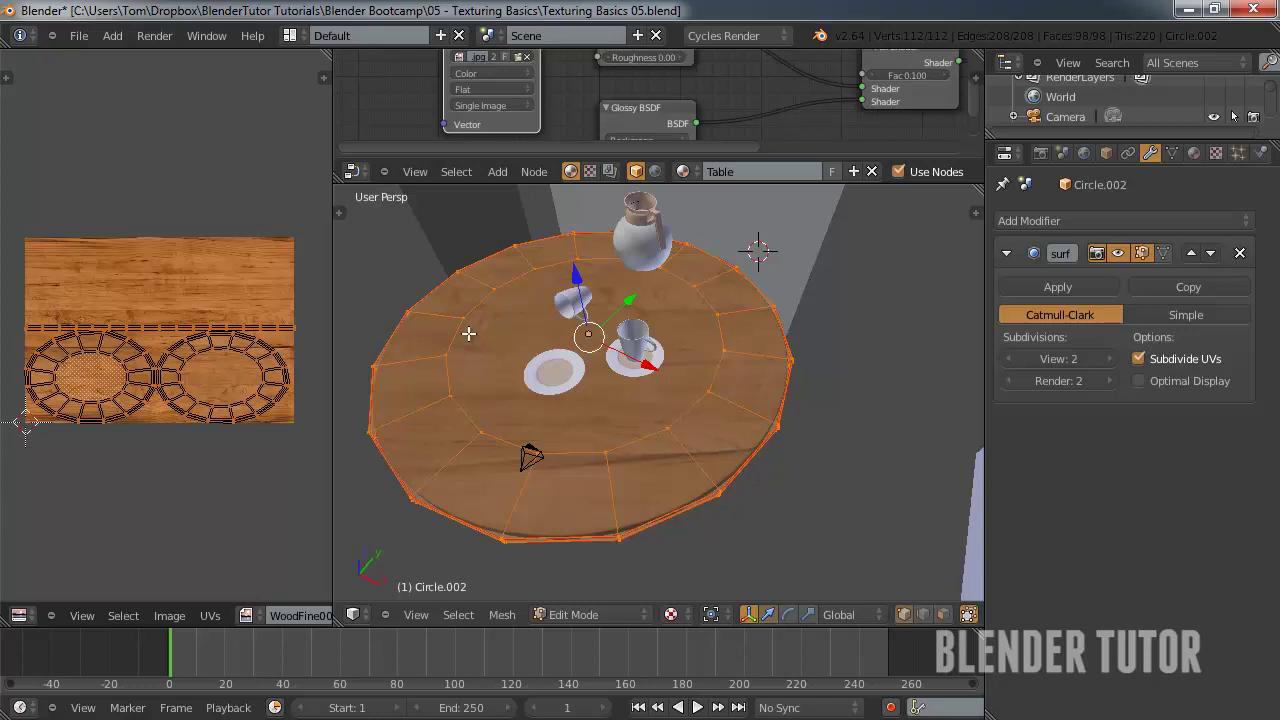
scroll(767, 477, "up", 3)
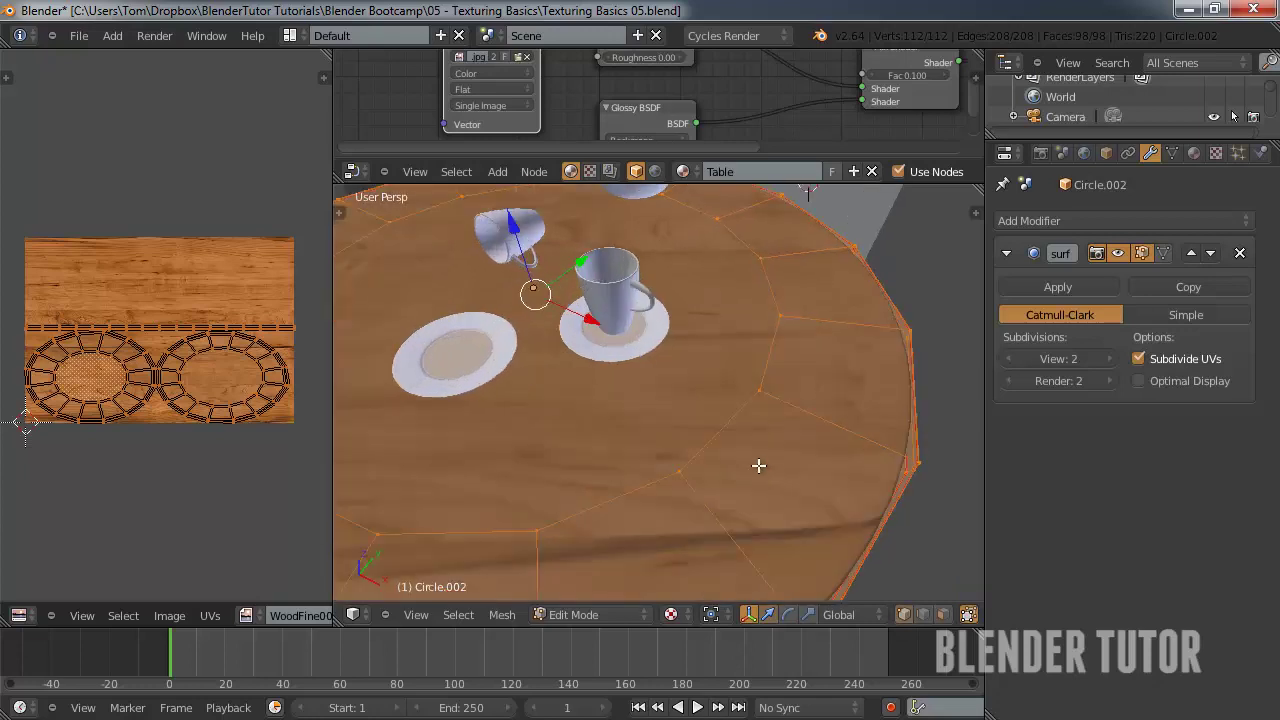
middle_click_drag(757, 463, 815, 487)
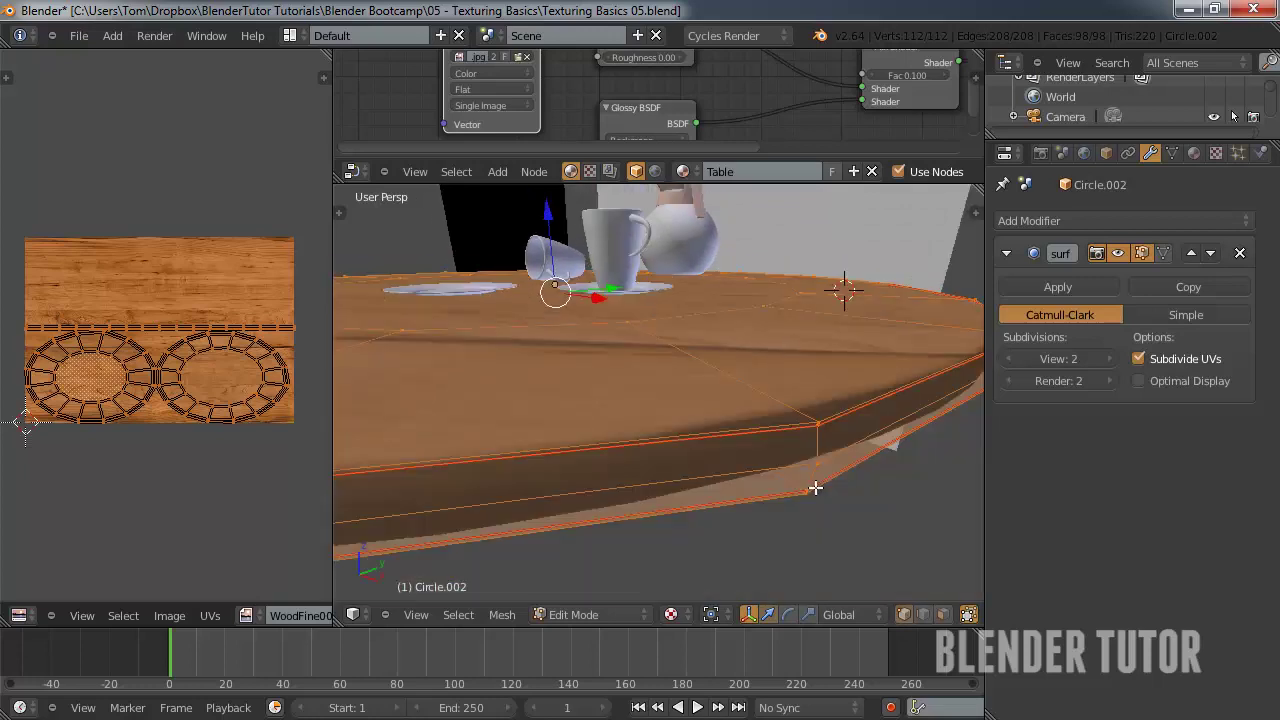
- Check the edge loop around the table's rim, and unwrap the UVs of the entire table mesh
right_click(768, 426, "alt")
right_click(760, 436, "alt")
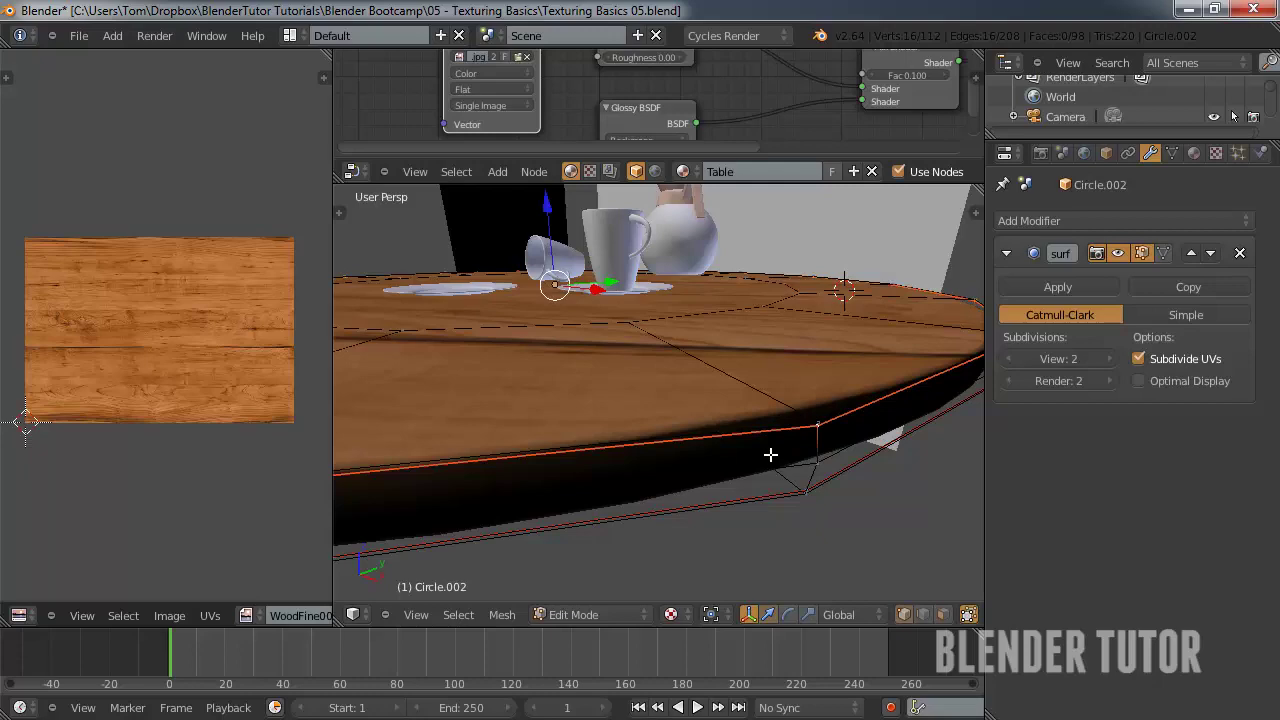
middle_click_drag(770, 454, 790, 382)
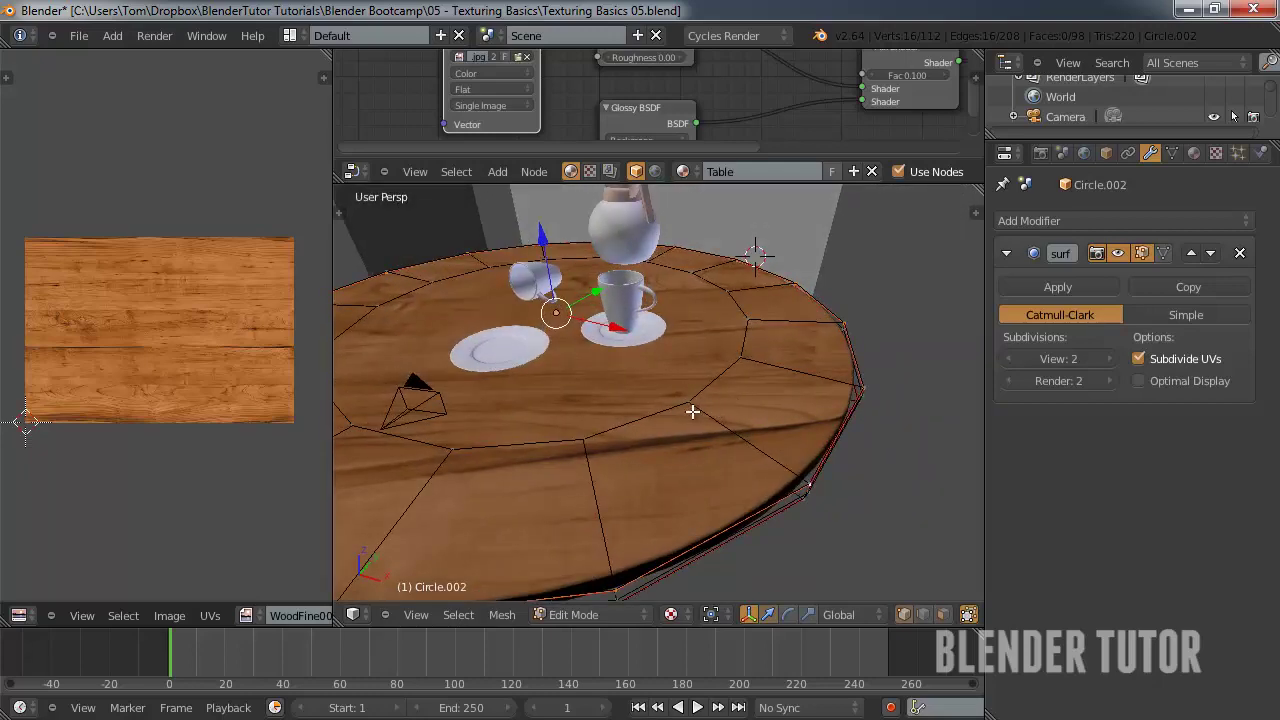
key("a")
key("u")
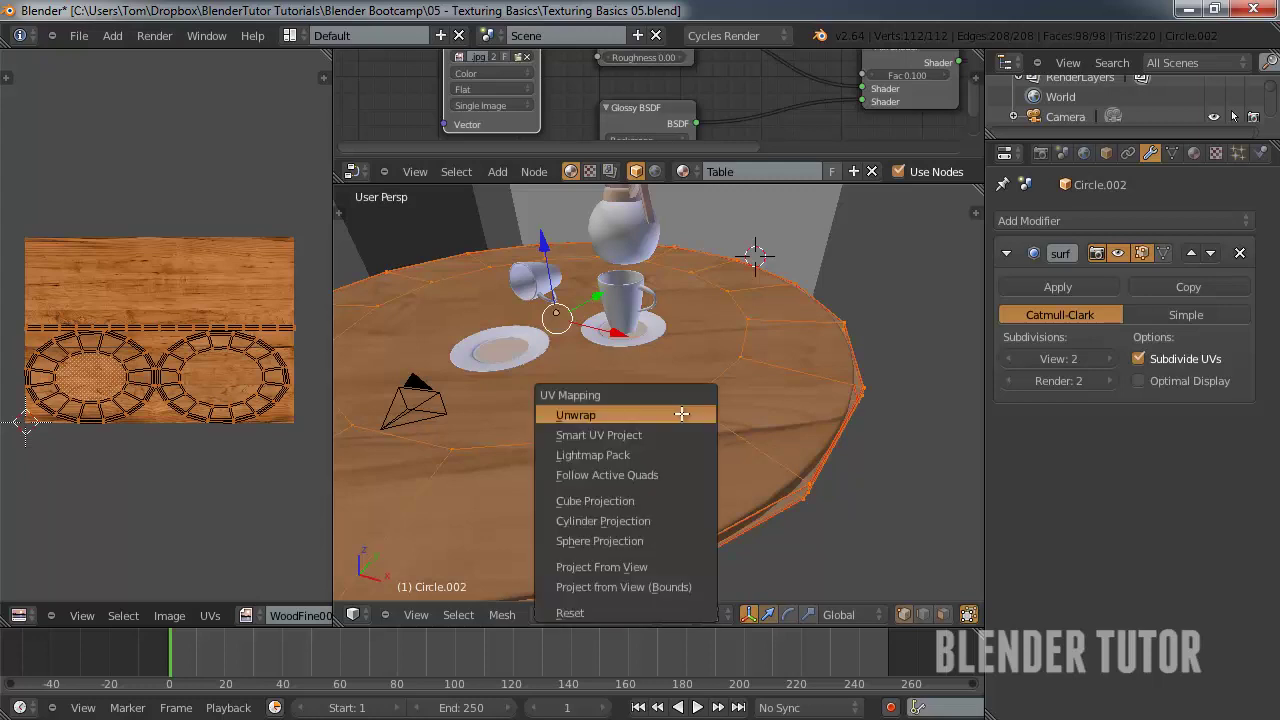
left_click(683, 414)
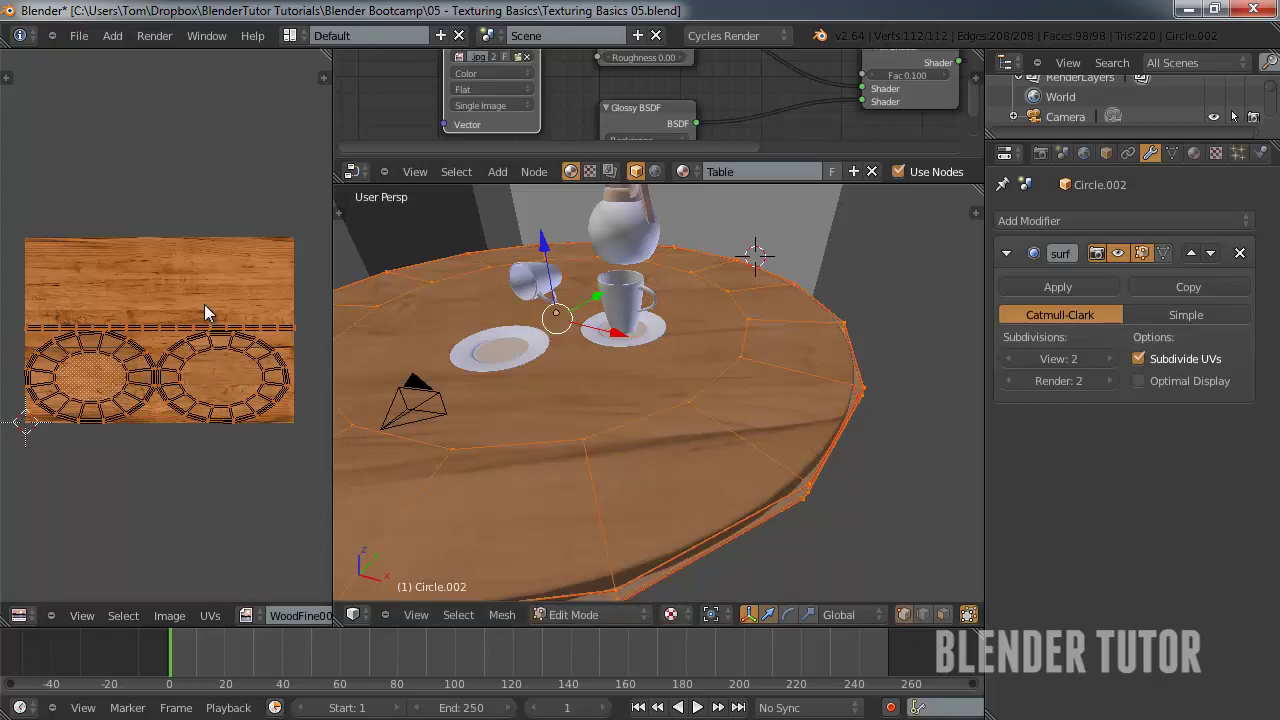
- Stretch all UV islands along Y until the two disc islands are round, move them up along Y over the wood image, and deselect them
key("s")
key("y")
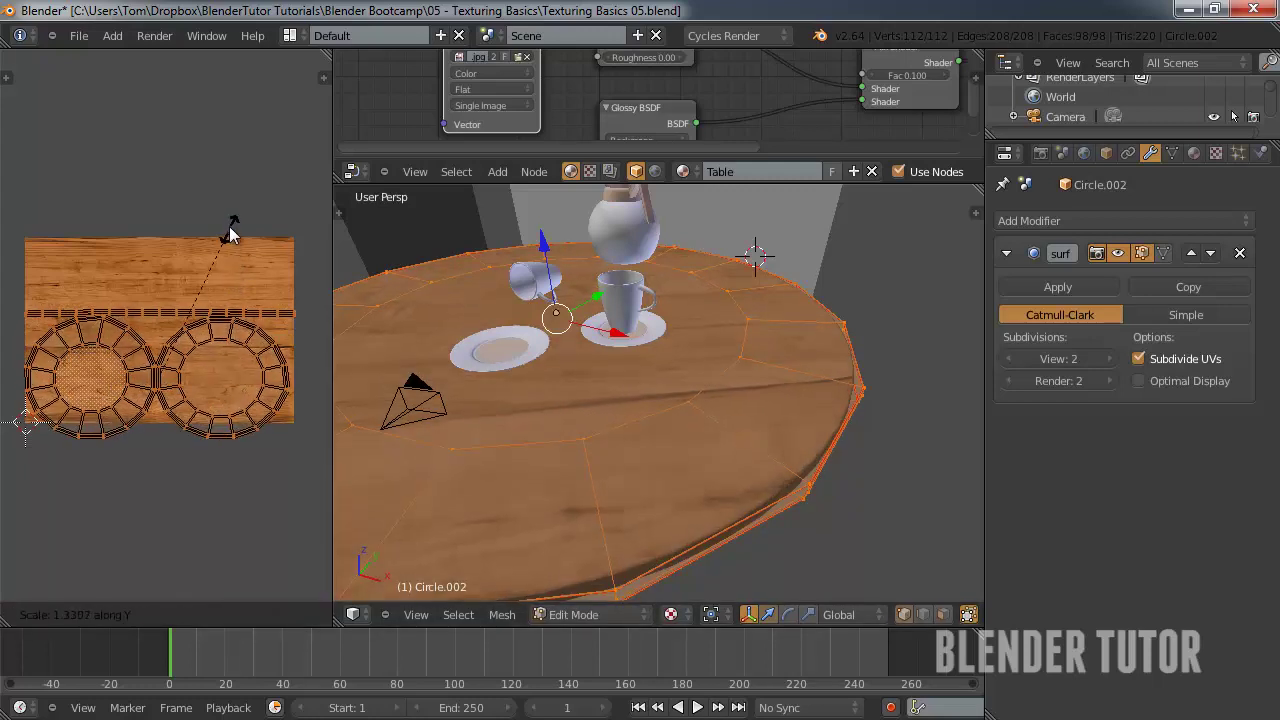
left_click(229, 222)
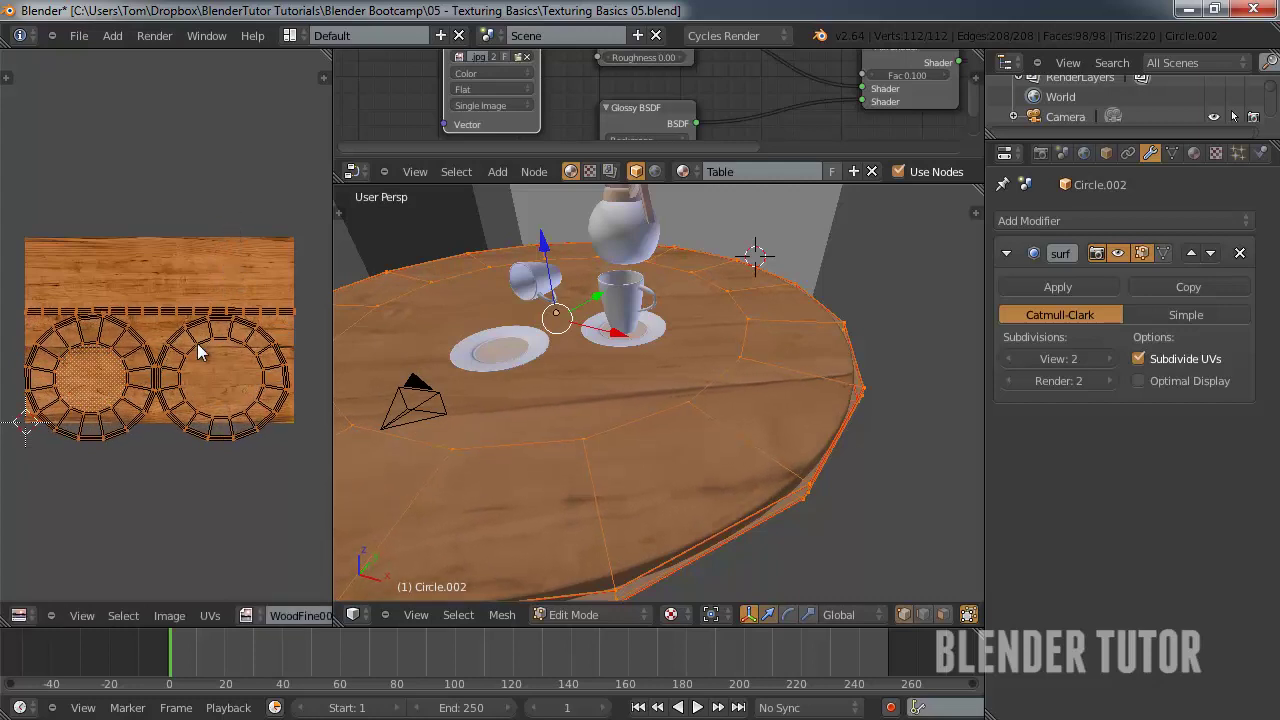
key("g")
key("y")
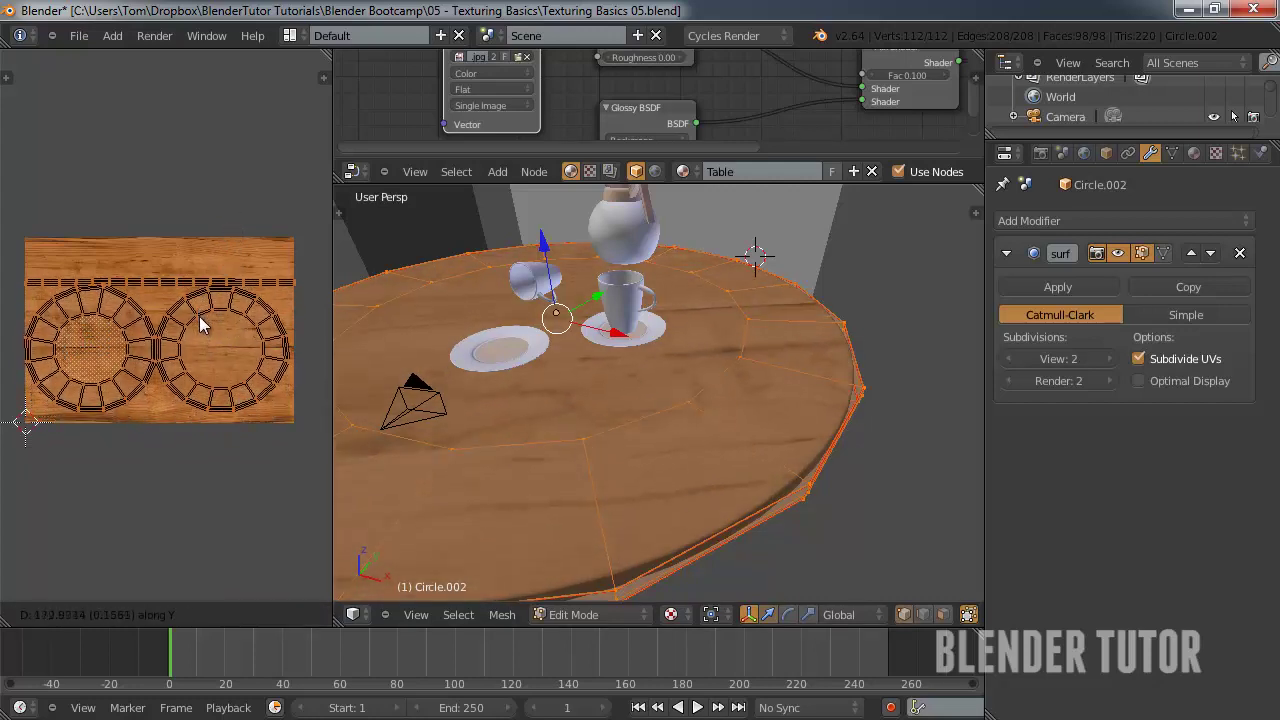
left_click(202, 314)
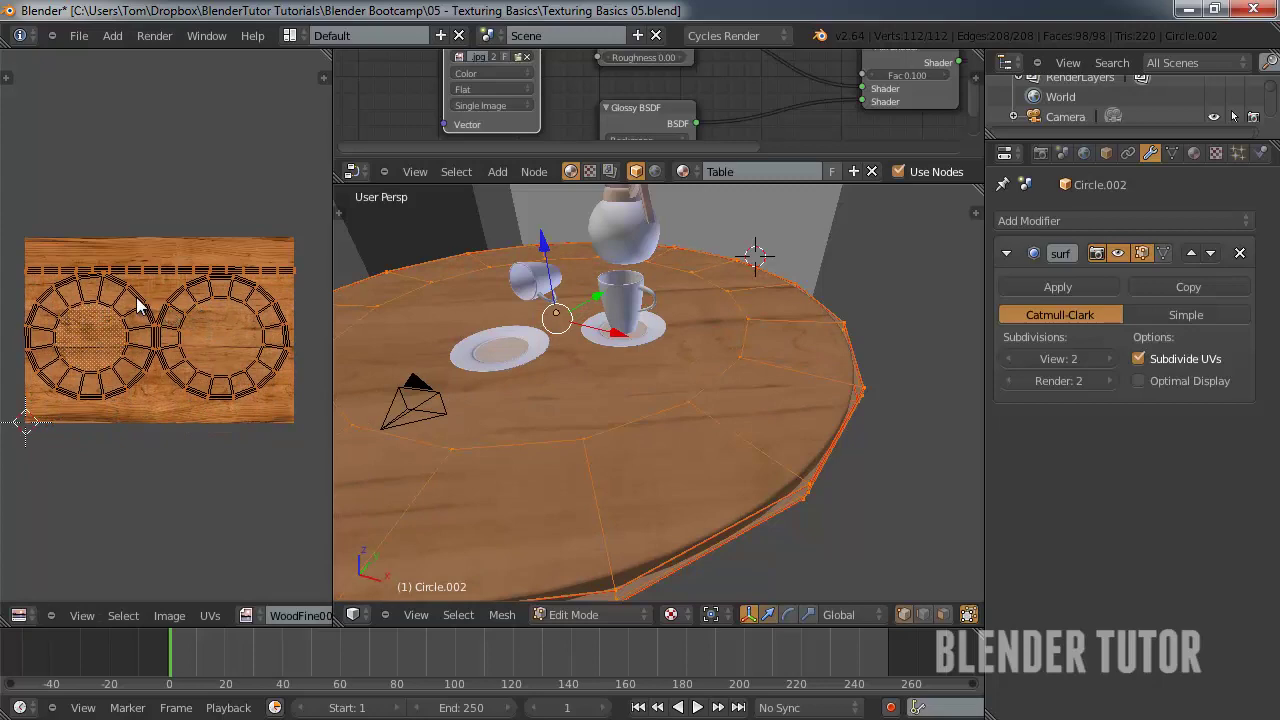
key("a")
key("l")
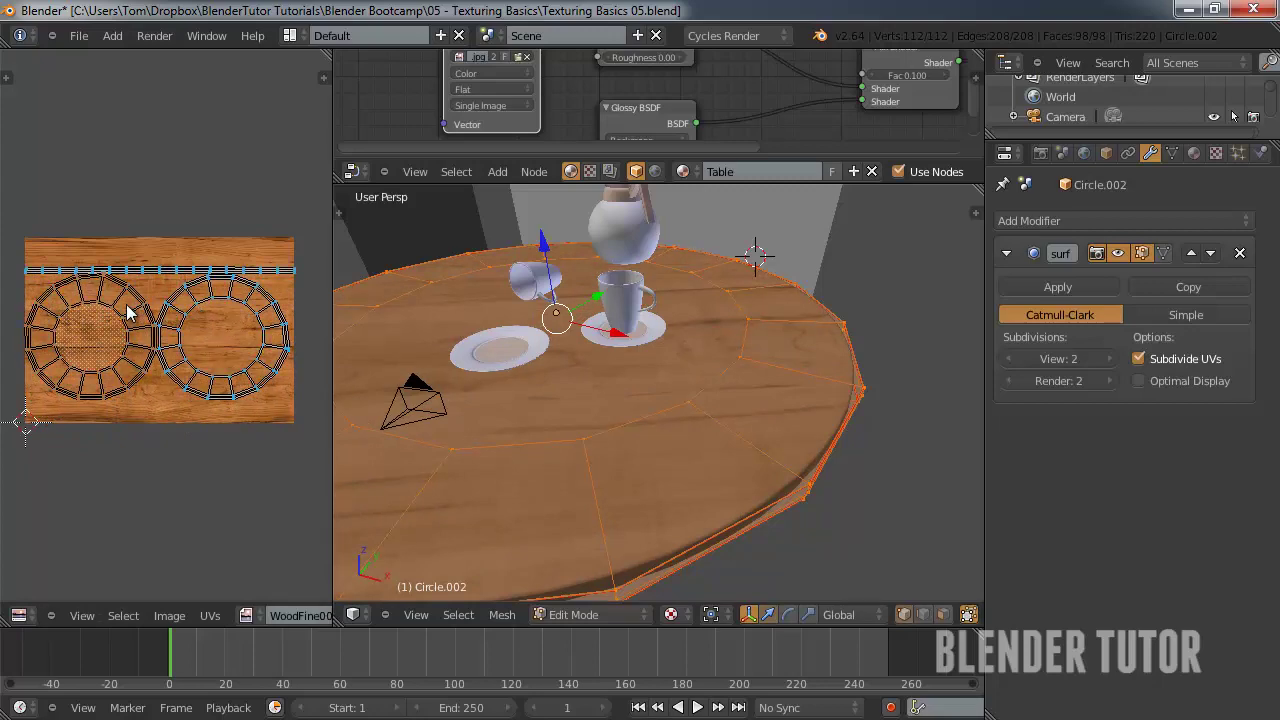
key("s")
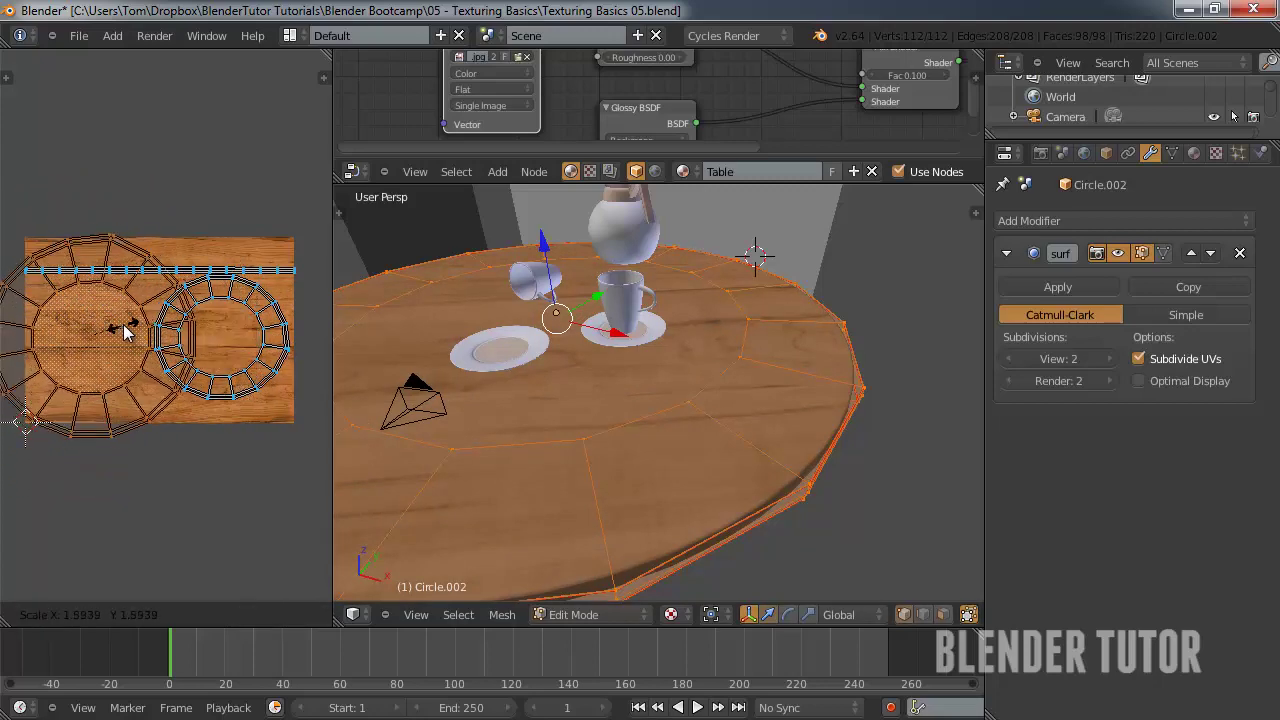
right_click(128, 325)
- Enlarge the tabletop's disc UV island well beyond the wood image, center it over the image, and return to Object Mode
key("l")
key("l")
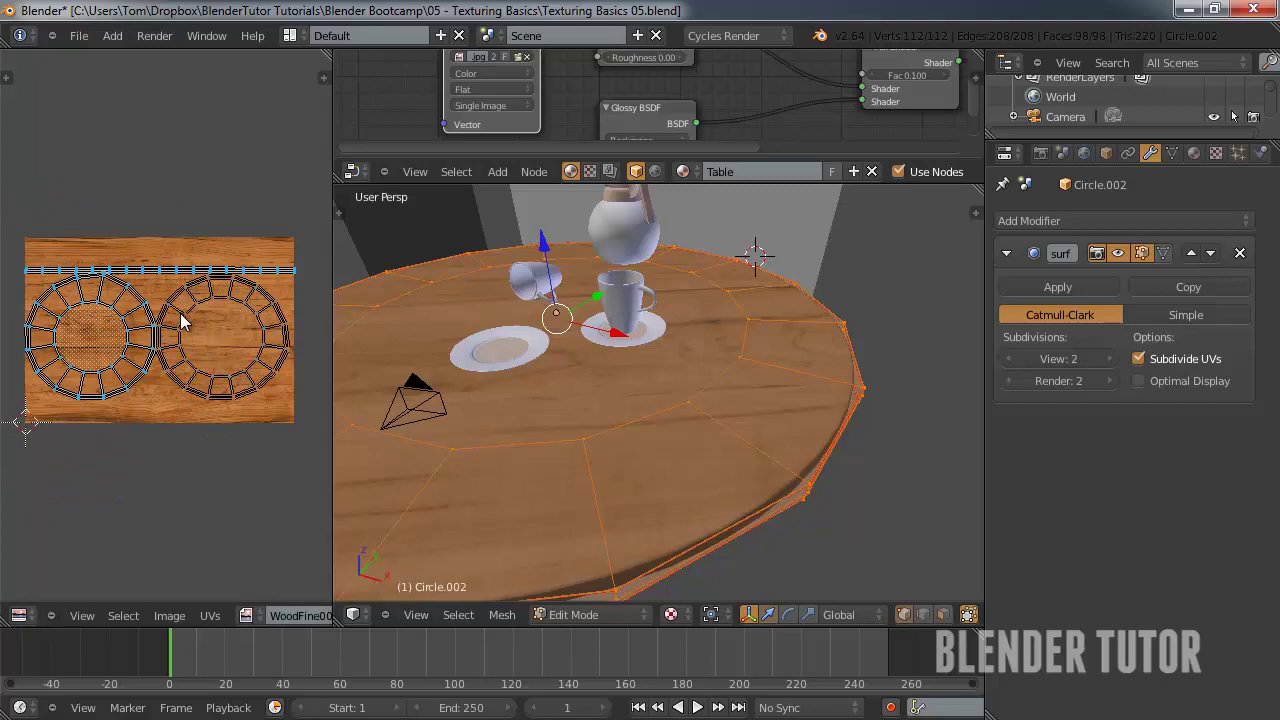
key("s")
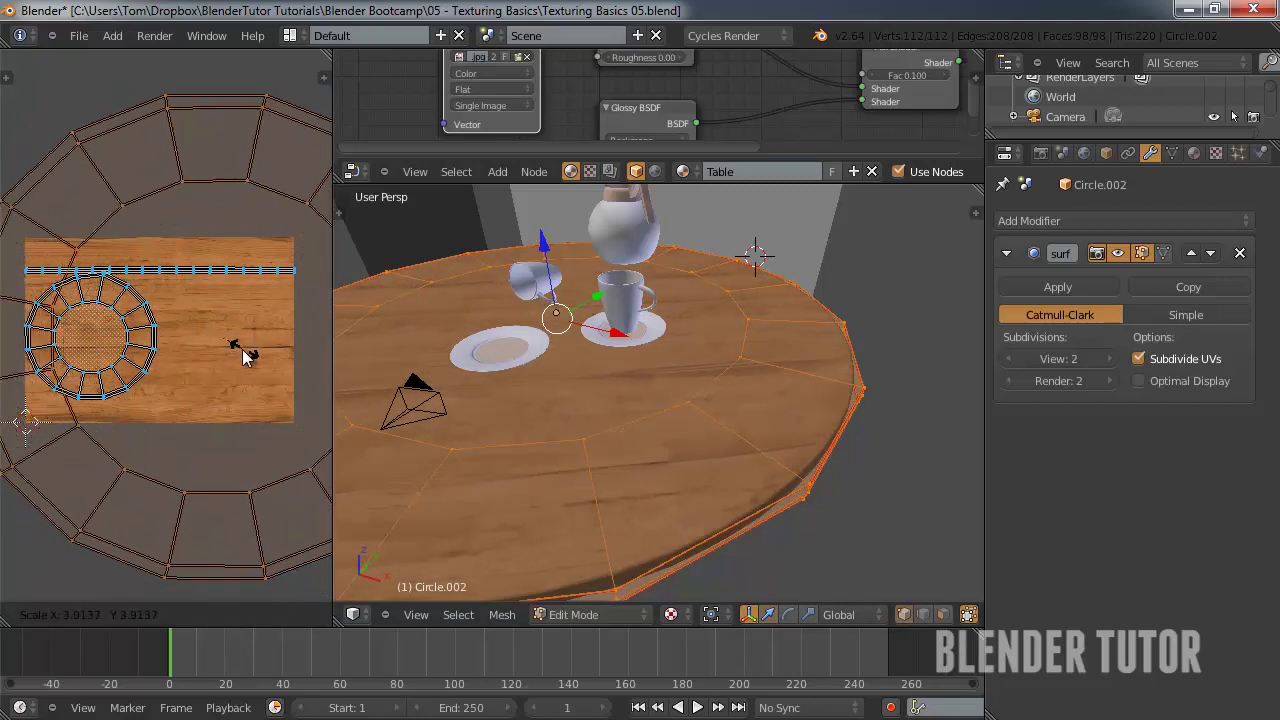
left_click(242, 346)
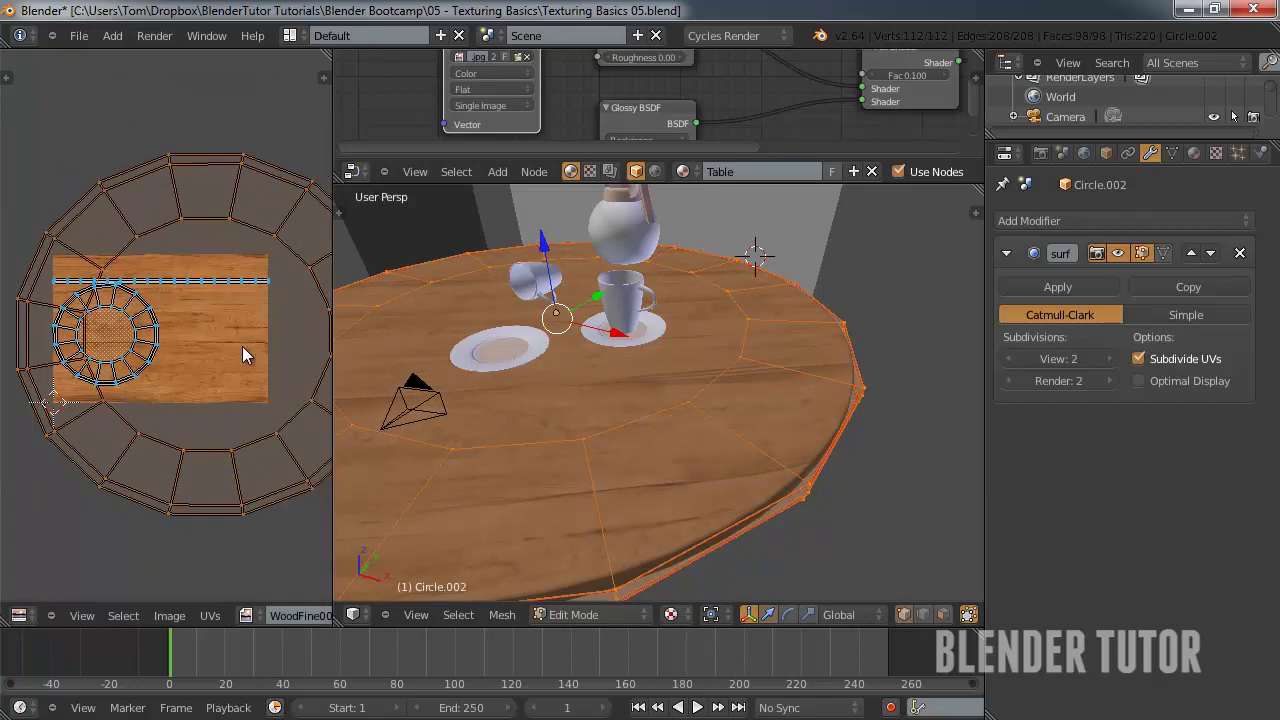
key("g")
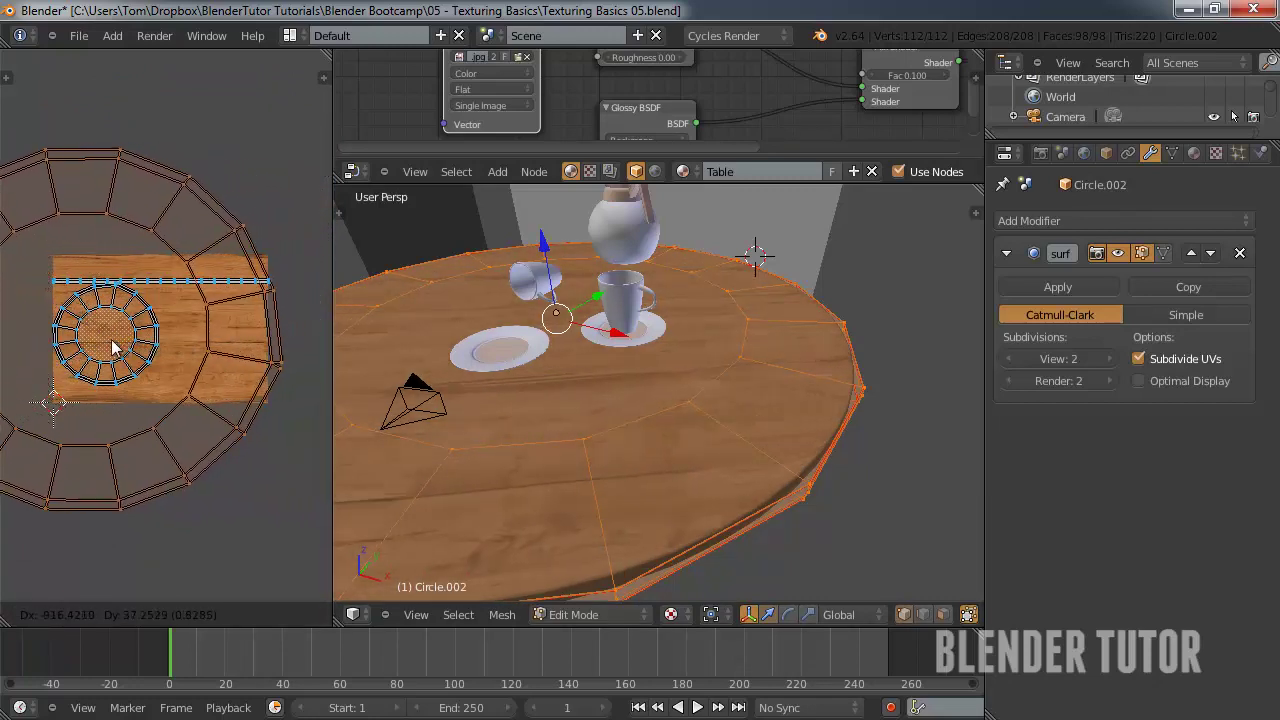
left_click(180, 322)
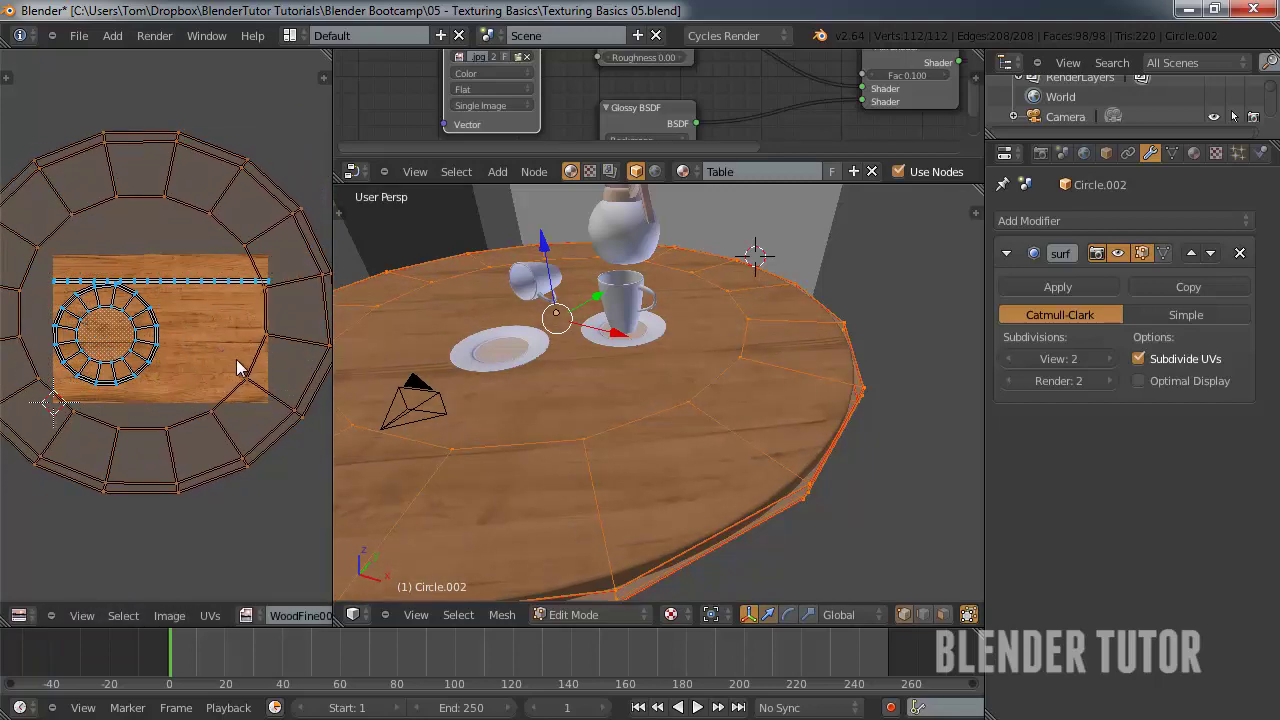
key("Tab")
- Look through the camera in Rendered shading and examine the wood grain around the cup and saucer
middle_click_drag(600, 450, 562, 423)
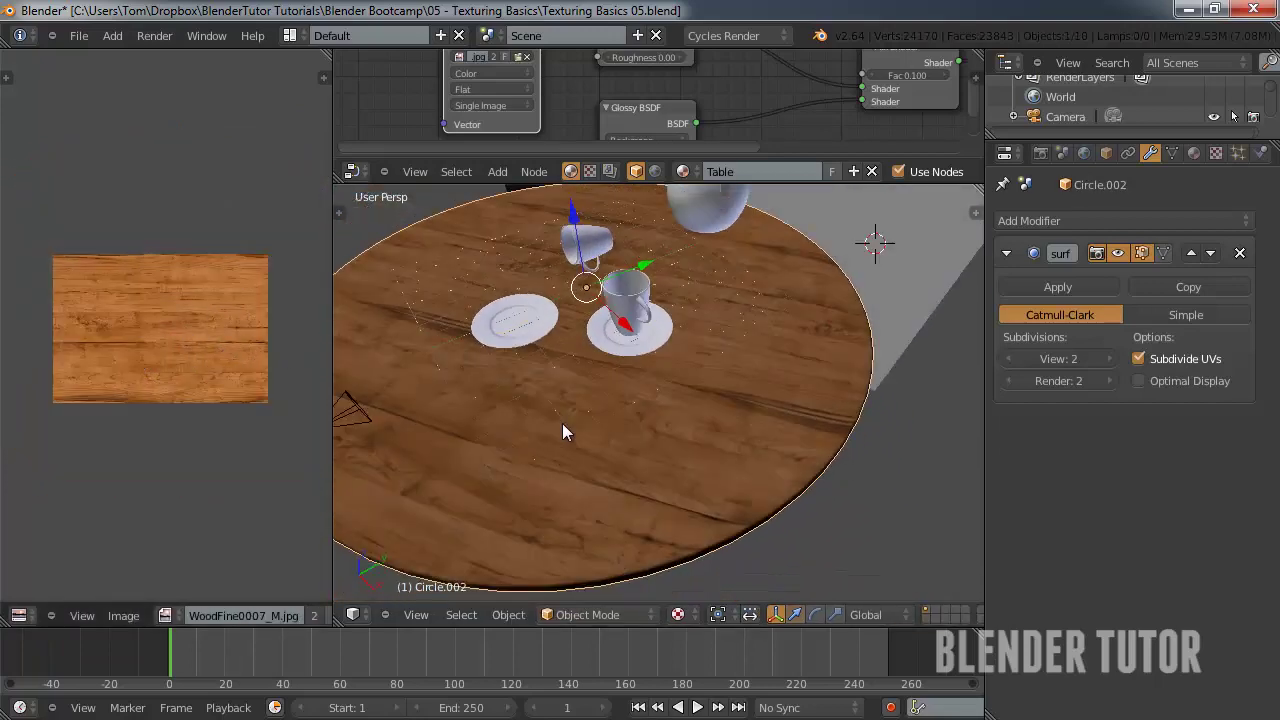
key("KP_0")
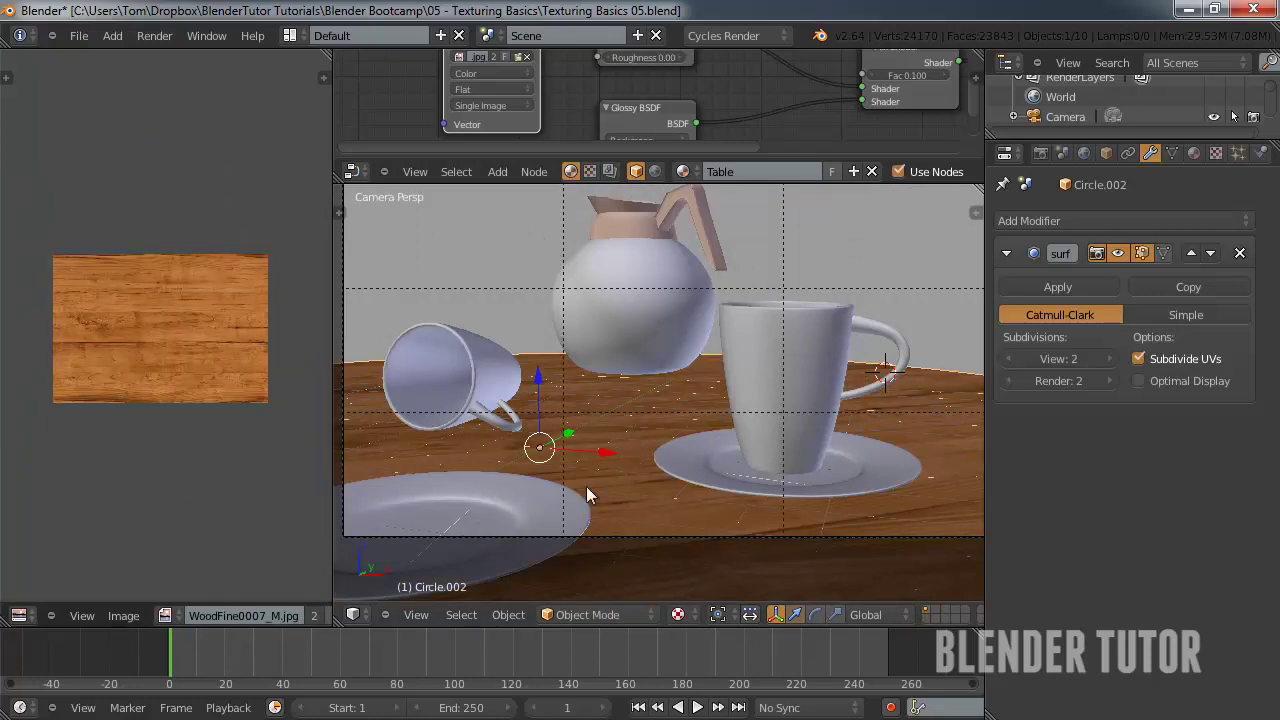
left_click(677, 615)
left_click(717, 474)
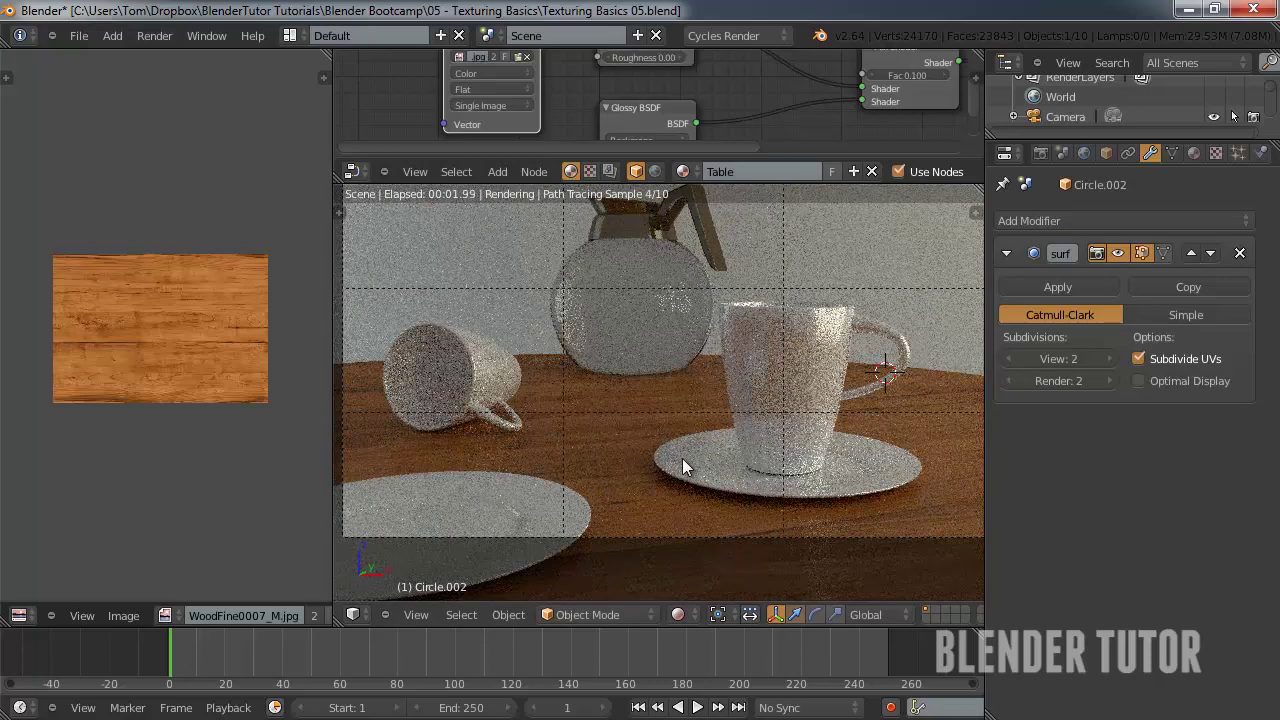
mouse_move(698, 455)
middle_mouse_down("shift")
mouse_move(700, 412)
mouse_move(720, 407)
mouse_move(775, 446)
mouse_move(714, 457)
middle_mouse_up("shift")
scroll(730, 462, "up", 2)
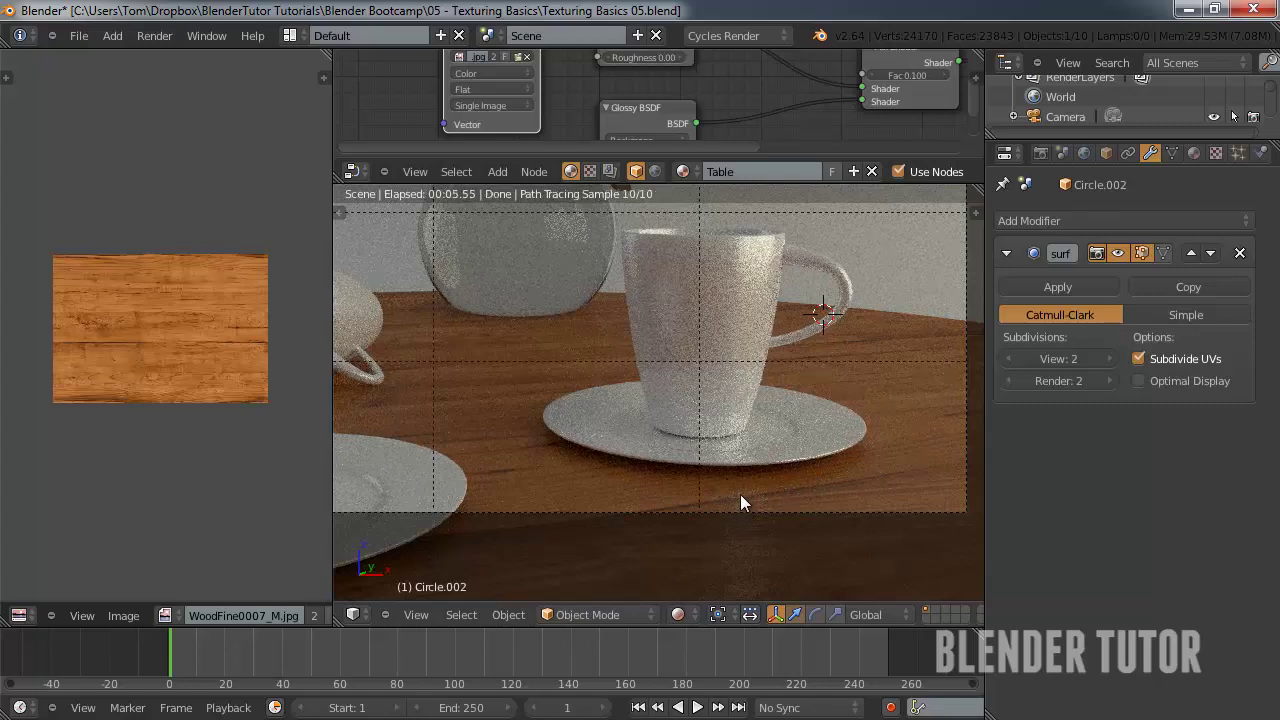
middle_click_drag(741, 508, 724, 432)
- Set the 3D view back to Solid shading
left_click(689, 615)
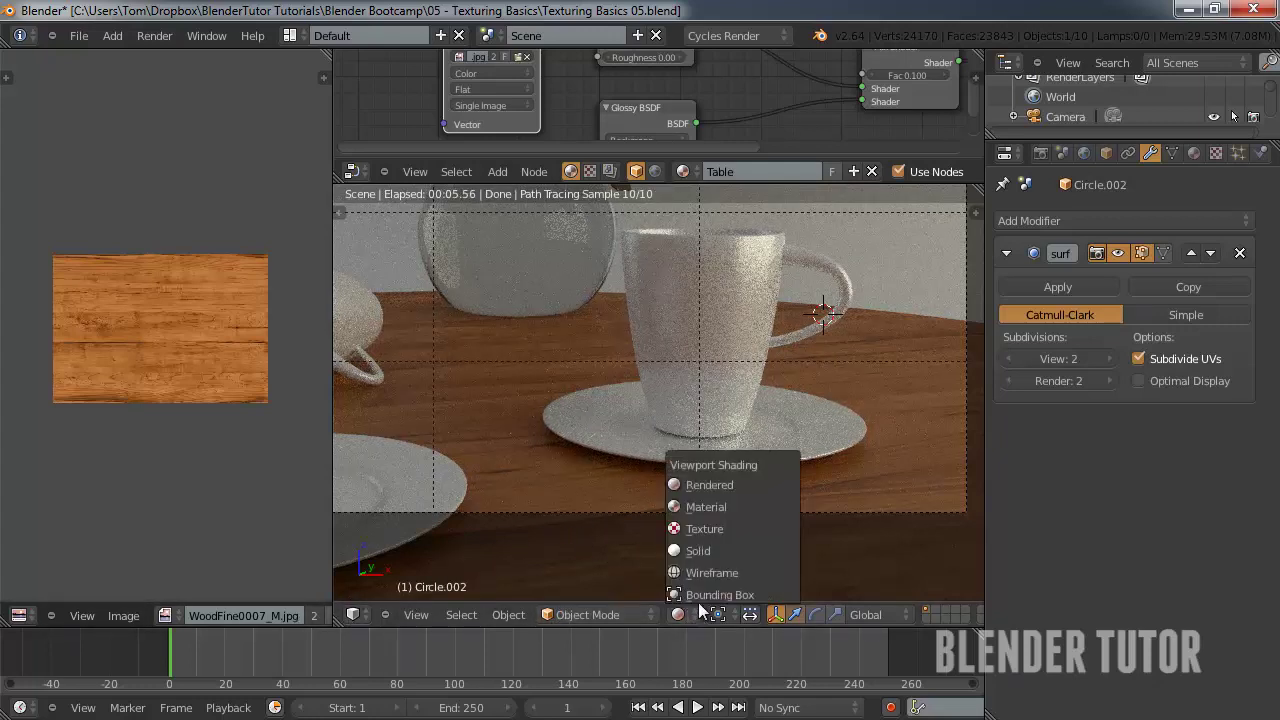
left_click(703, 547)
scroll(216, 336, "down", 4)
scroll(213, 336, "up", 3)
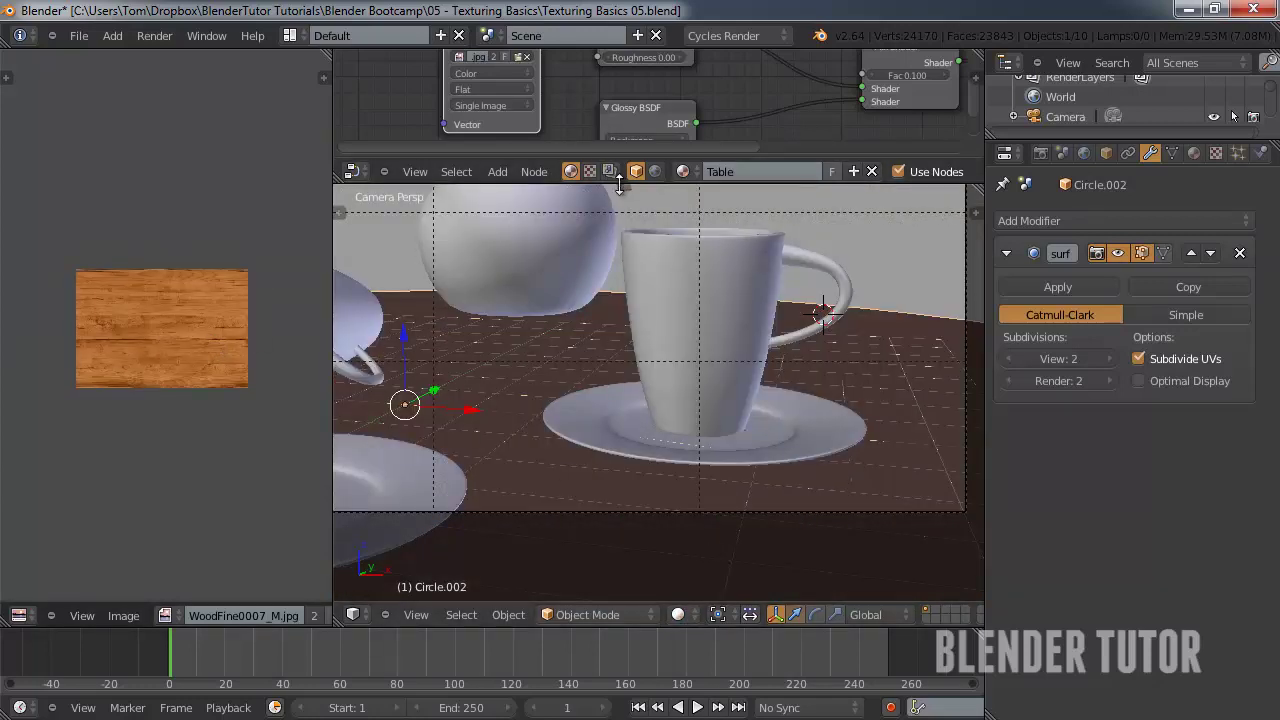
- Enlarge the node editor and connect the Image Texture's Color output to the Material Output's Displacement input
left_click_drag(618, 244, 608, 443)
scroll(581, 305, "down", 1)
middle_click_drag(601, 290, 520, 257)
left_click_drag(434, 110, 399, 112)
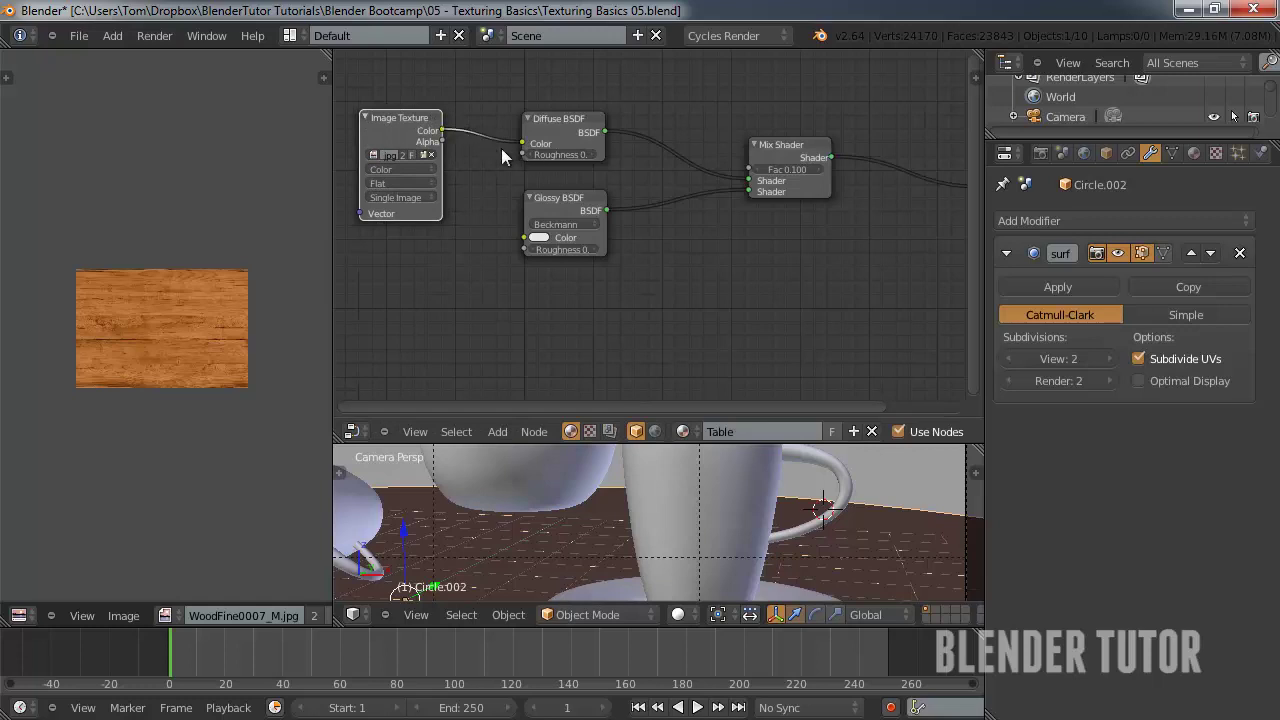
scroll(723, 256, "down", 1)
middle_click_drag(723, 256, 630, 253)
left_click_drag(376, 140, 838, 210)
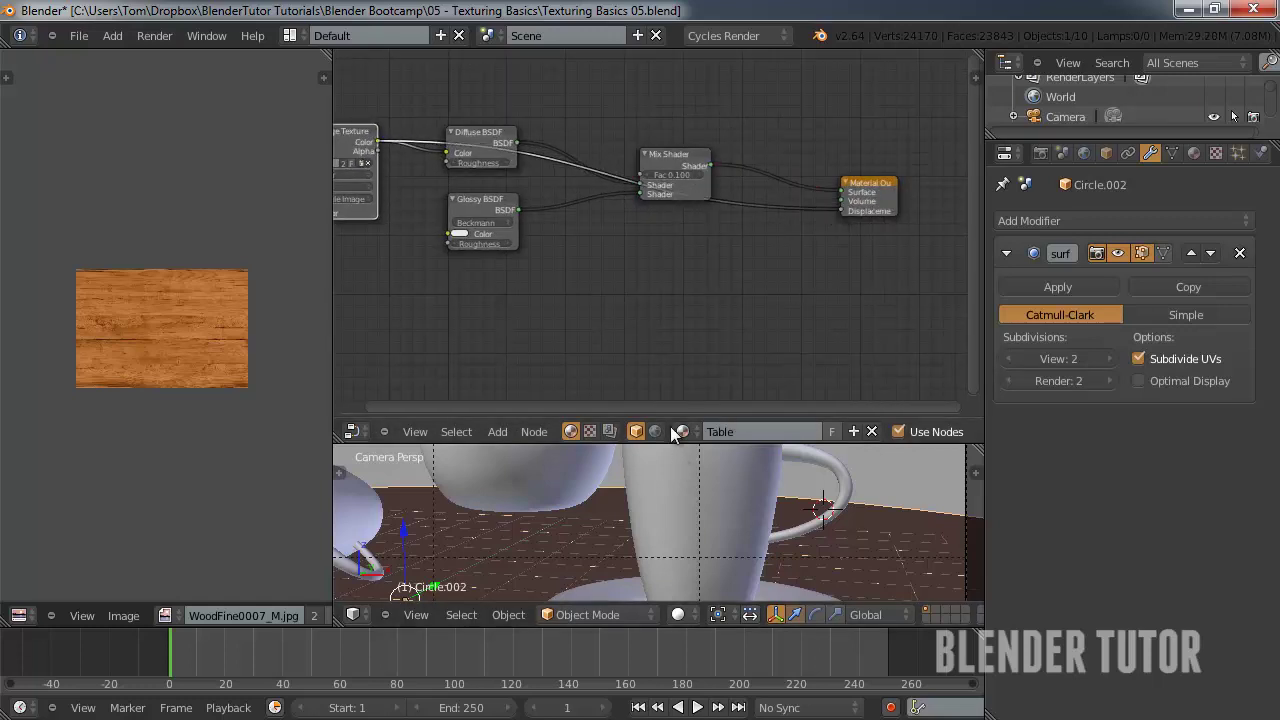
- Enlarge the 3D view, set it to Rendered shading and examine the tabletop's surface relief from above at an angle
left_click_drag(676, 444, 668, 99)
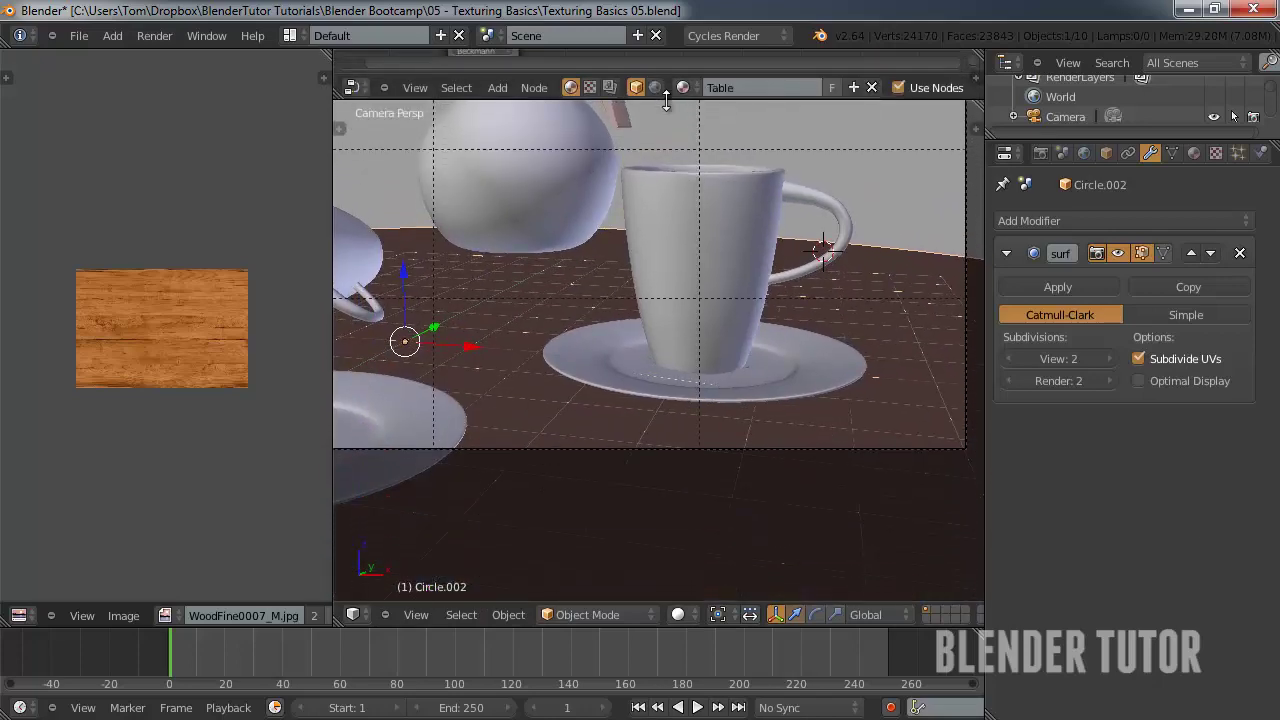
left_click(676, 614)
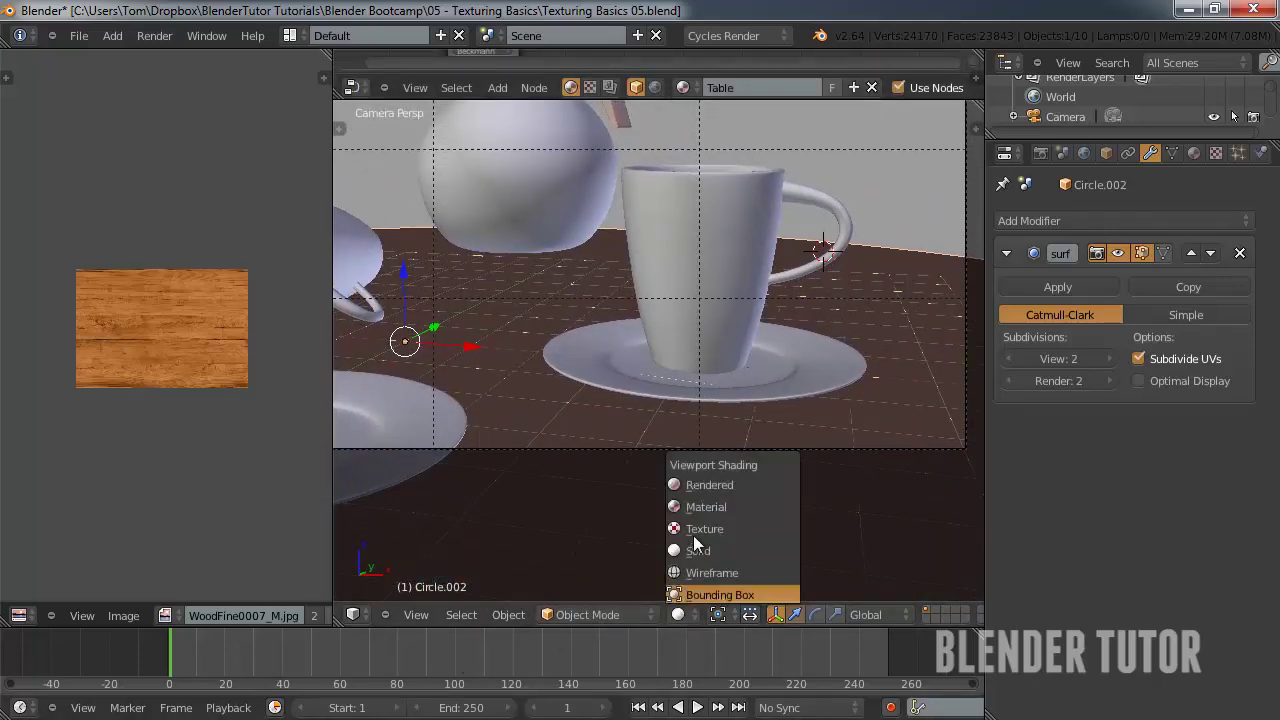
left_click(703, 484)
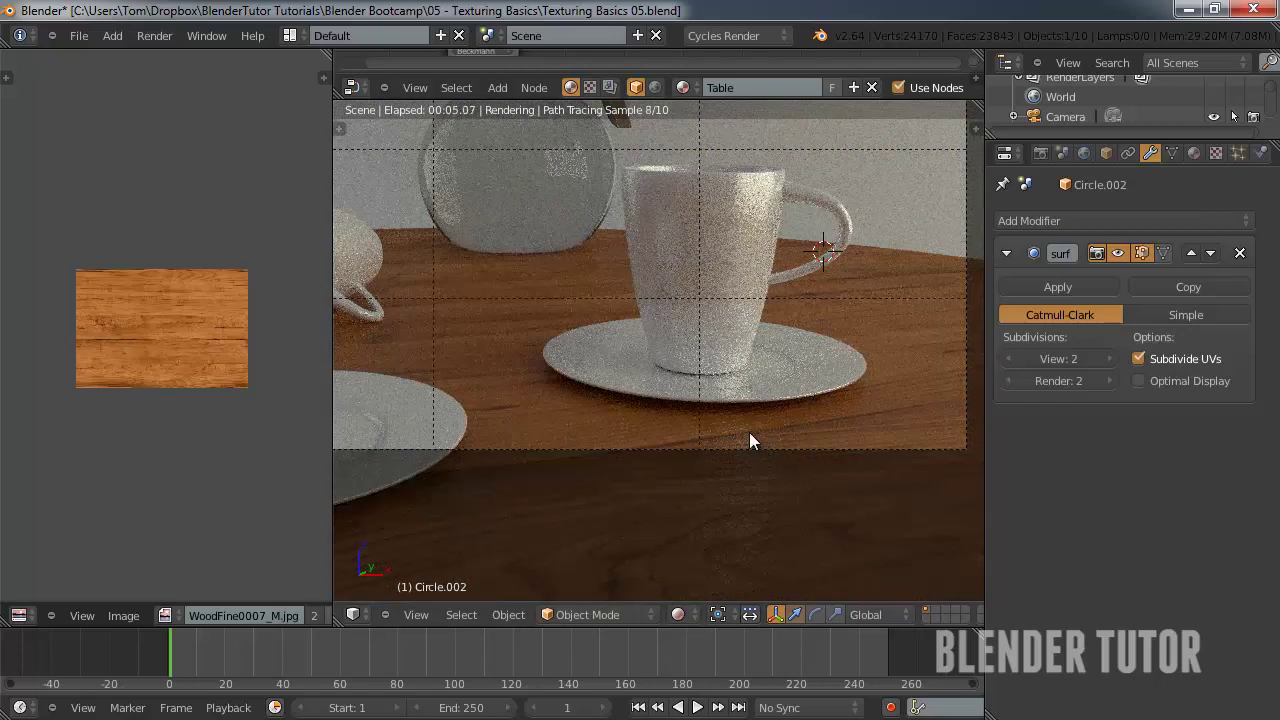
key("KP_1")
key("KP_0")
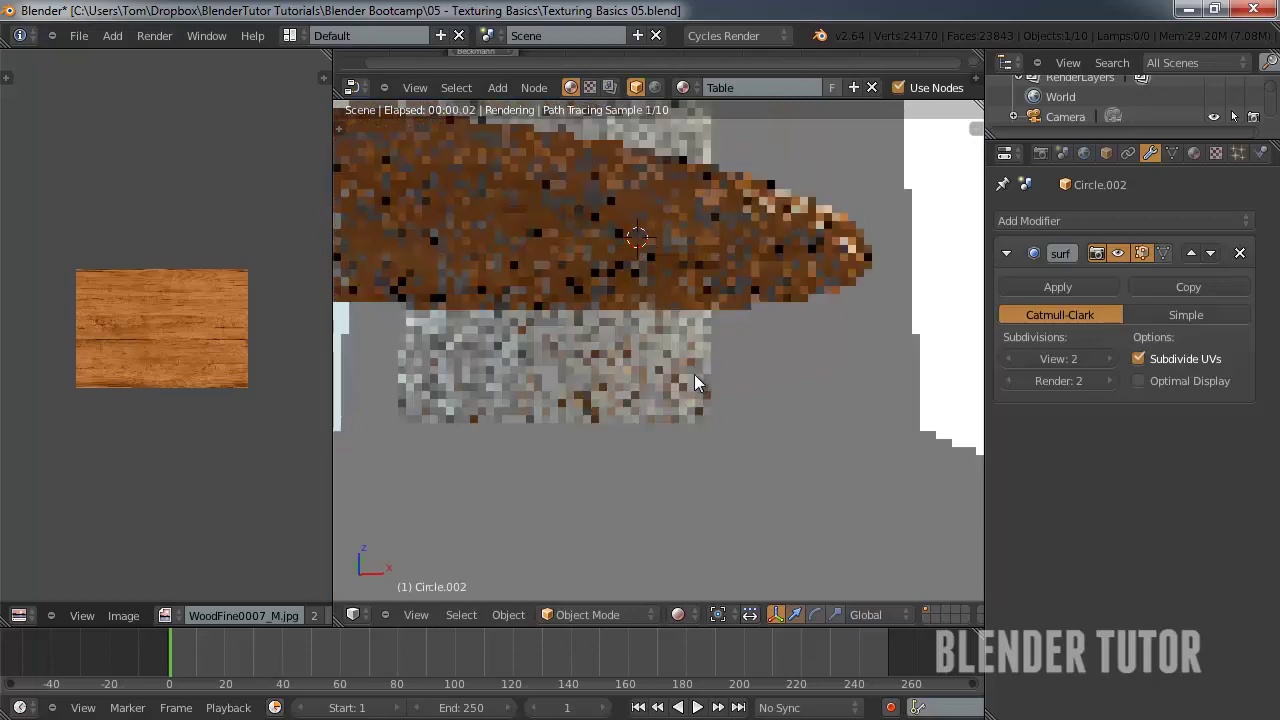
middle_click_drag(701, 405, 796, 372)
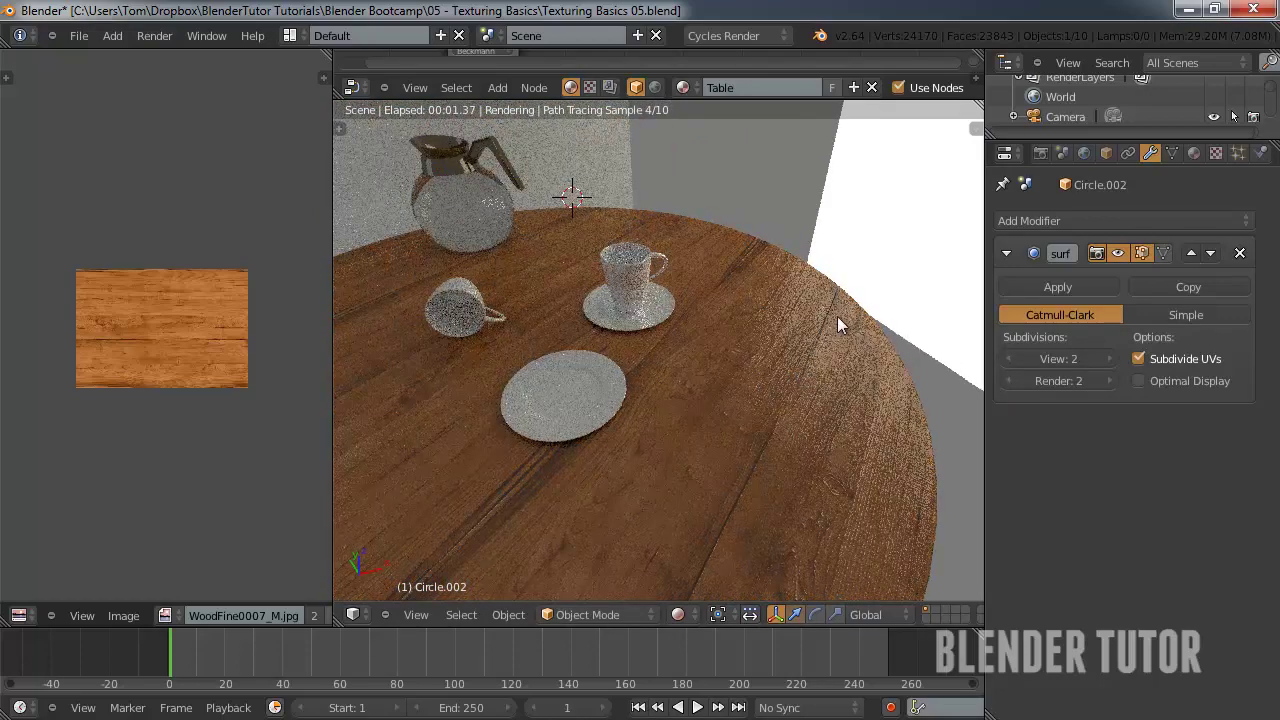
middle_click_drag(851, 421, 830, 399)
scroll(830, 392, "up", 2)
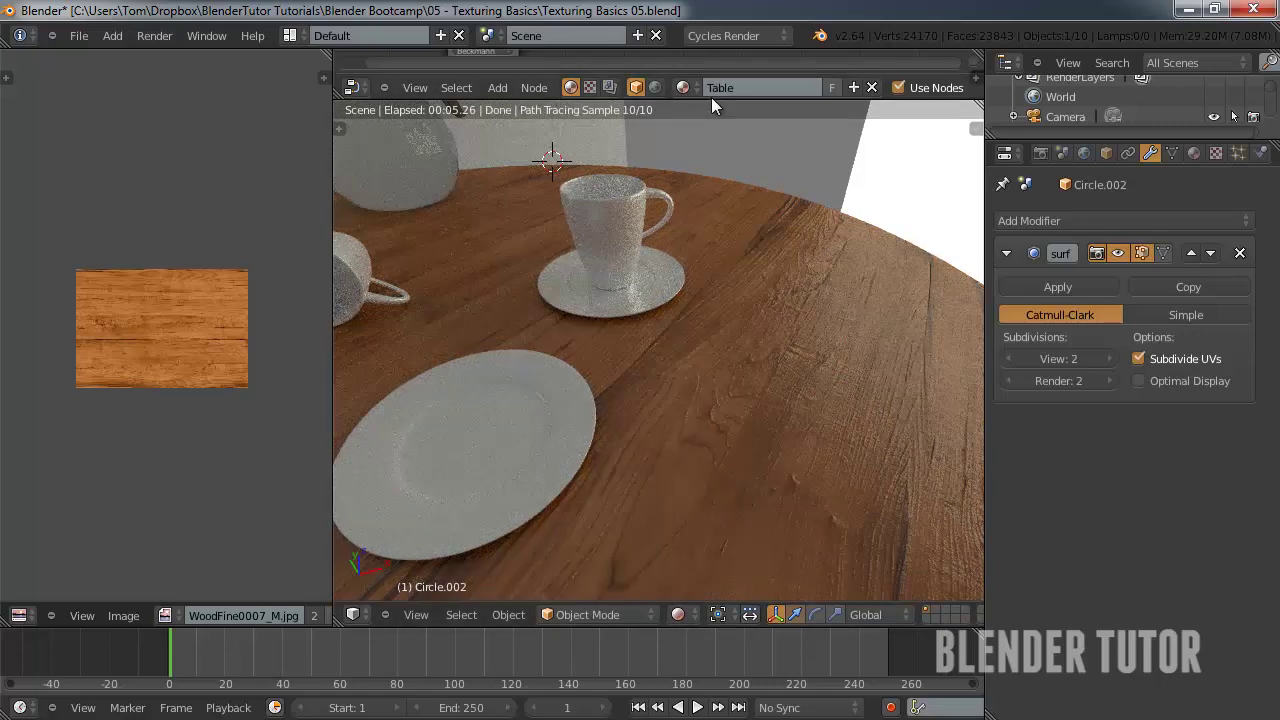
- Enlarge the node editor, and disconnect and reconnect the Image Texture's Color link to the Displacement input to compare the wood surface
left_click_drag(711, 100, 720, 322)
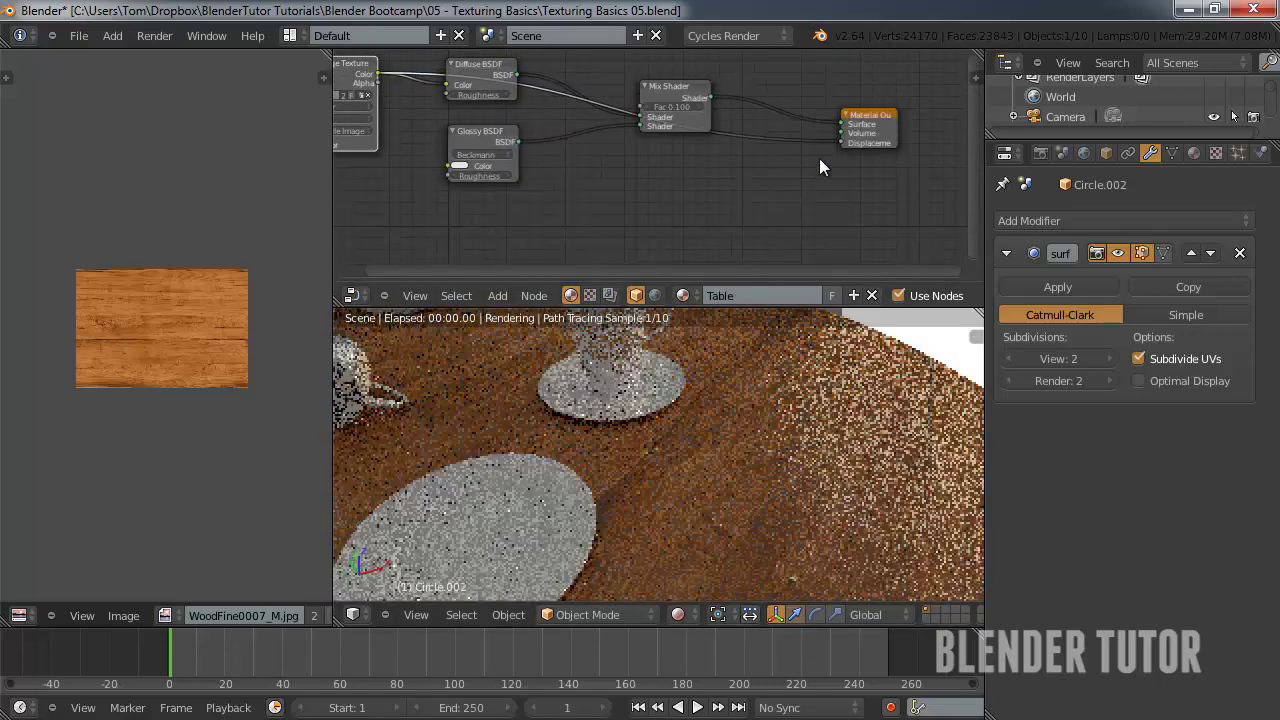
left_click_drag(839, 139, 775, 152)
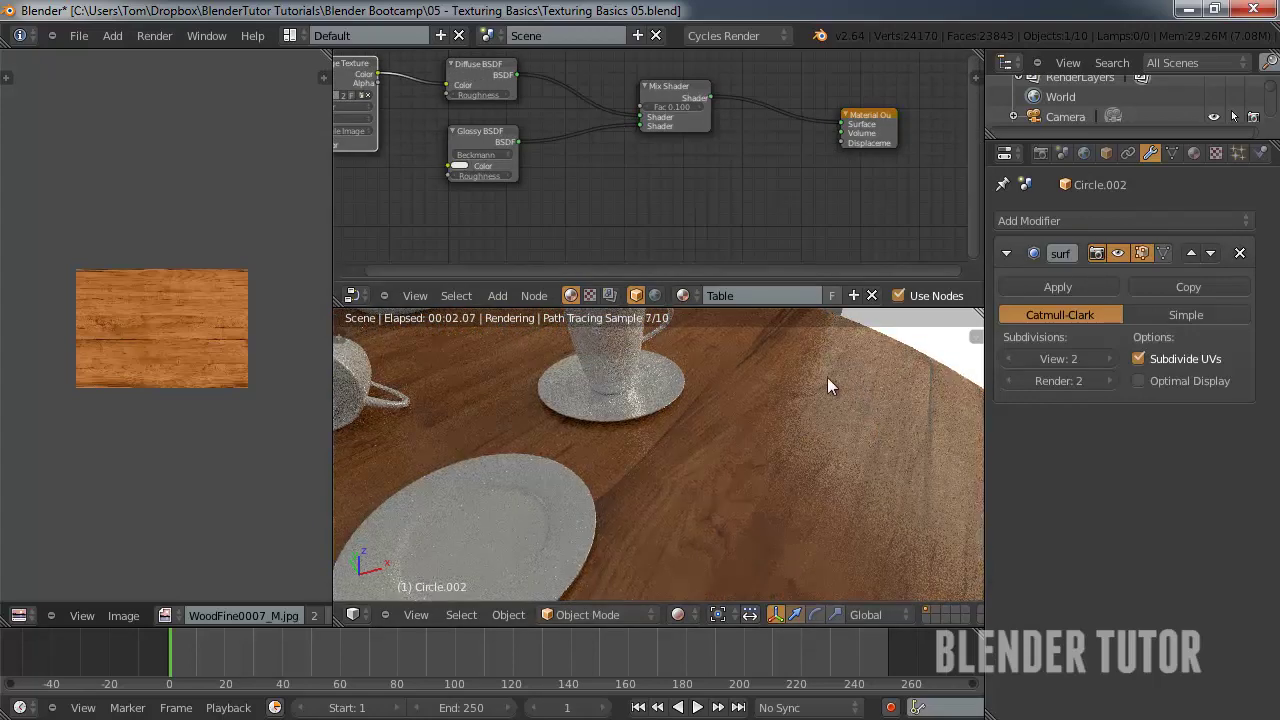
left_click_drag(568, 122, 841, 143)
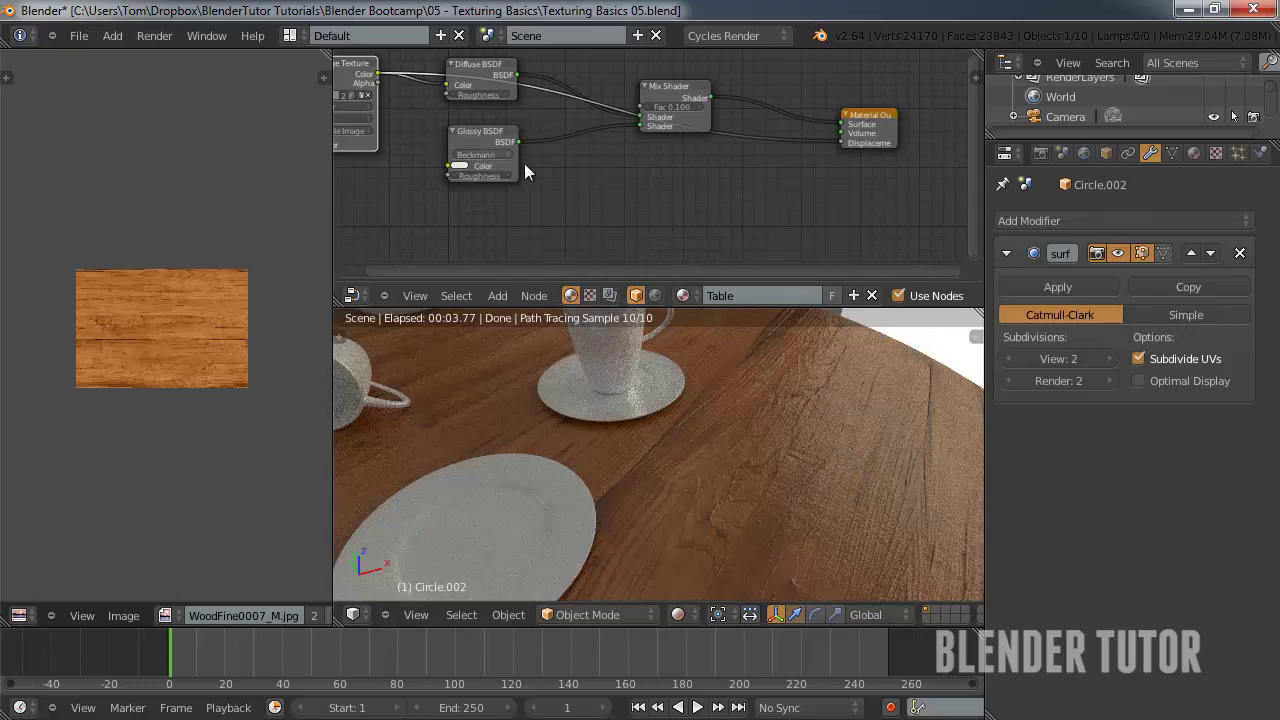
- Add a color Mix node to the Table material and place it below the Mix Shader, before the Material Output
key("shift+a")
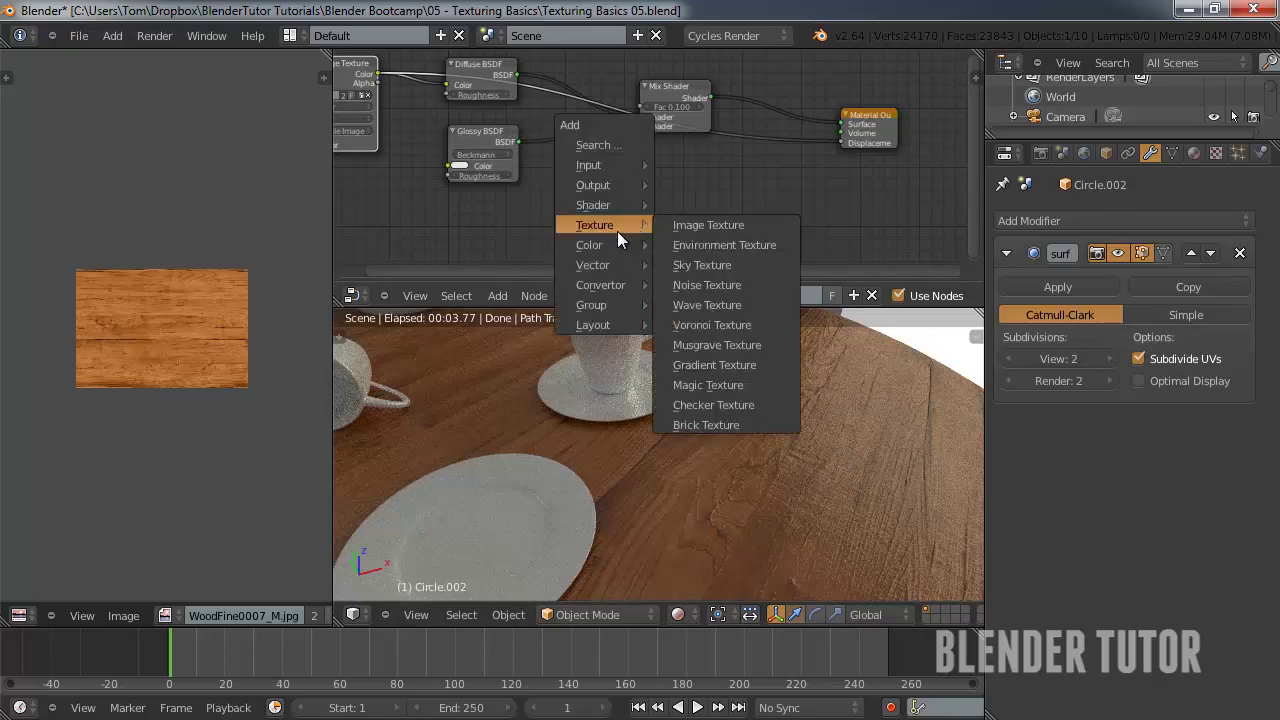
mouse_move(607, 247)
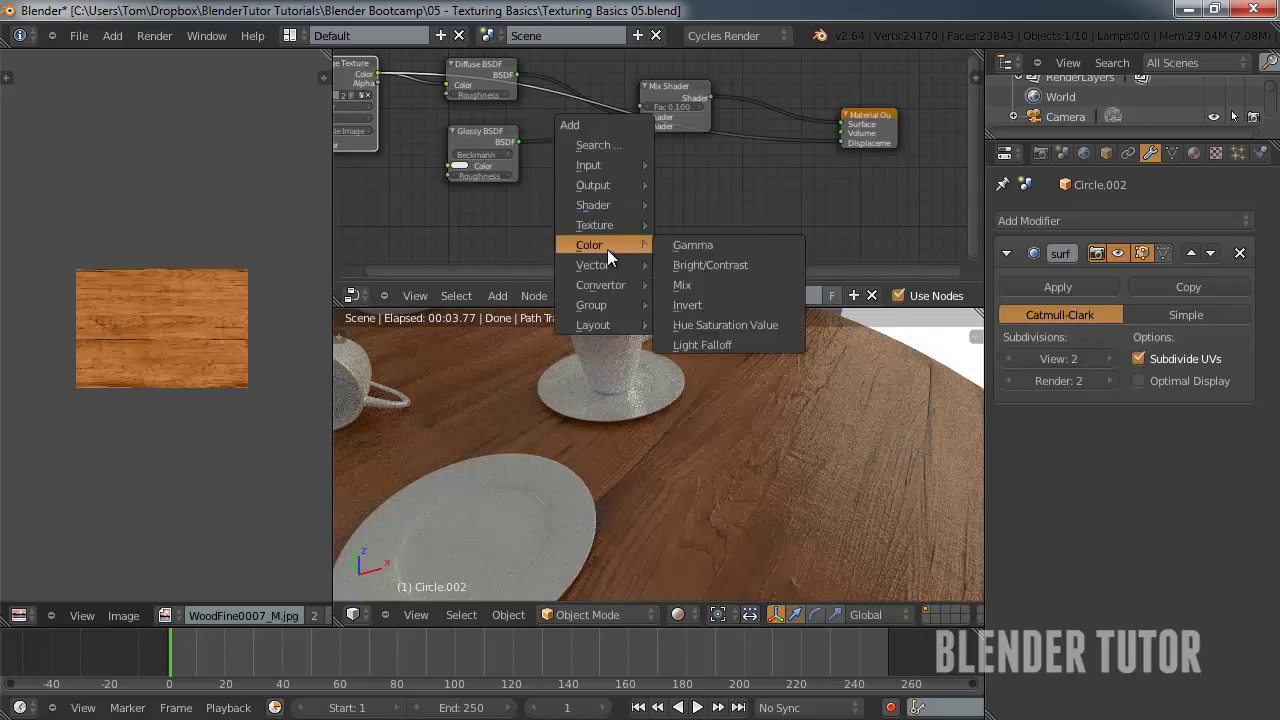
left_click(715, 282)
left_click(669, 152)
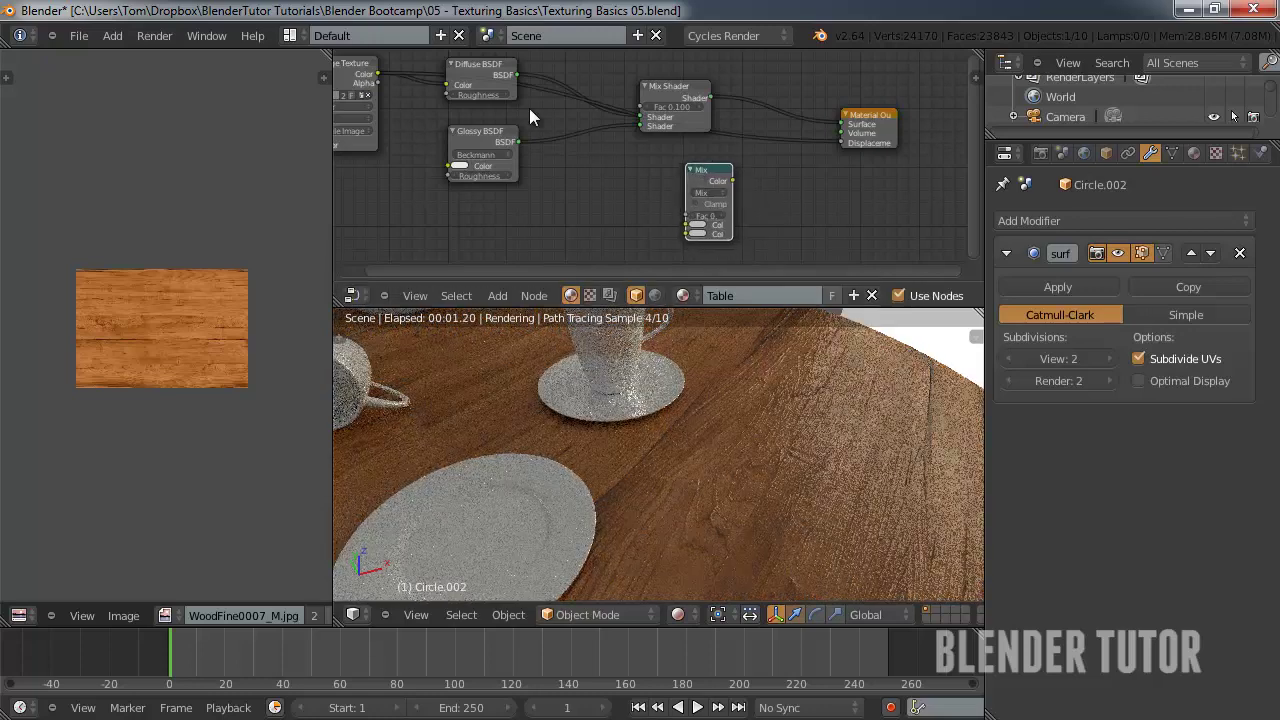
- Connect the Image Texture's Color to the Mix node's Color2, link the Mix output to Displacement, and set its blend type to Multiply
left_click_drag(377, 74, 681, 232)
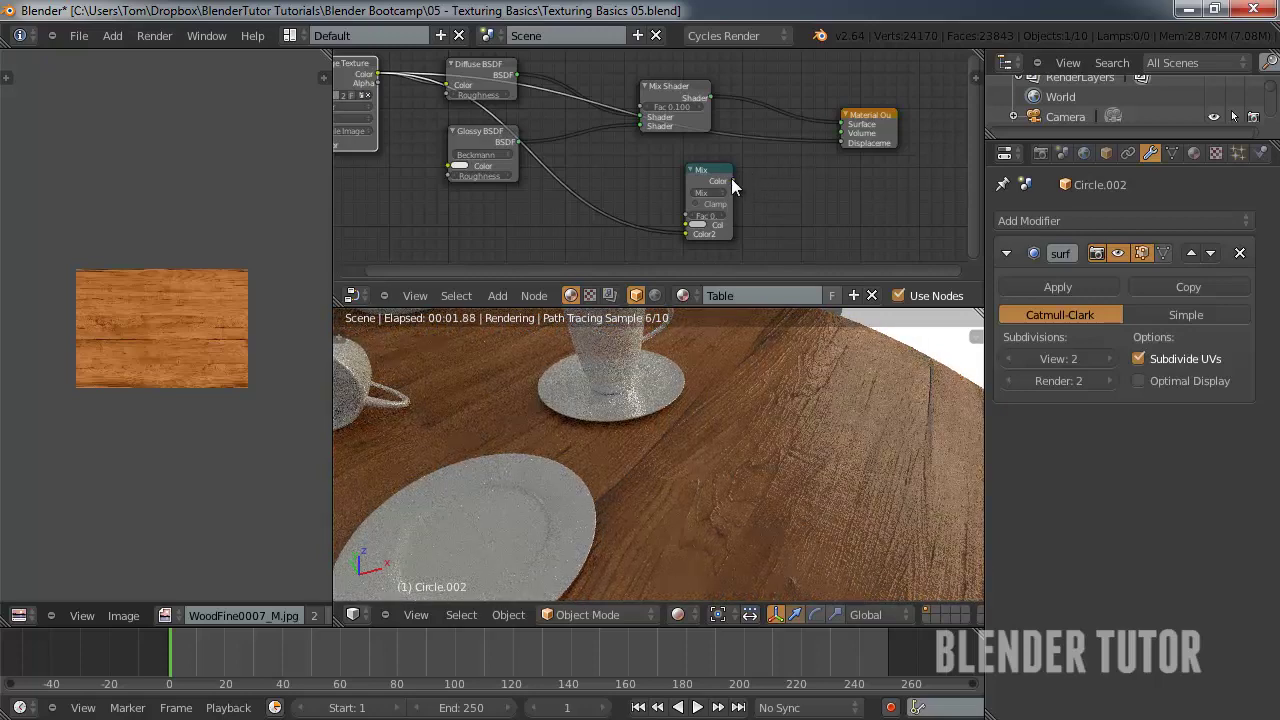
left_click_drag(731, 178, 840, 143)
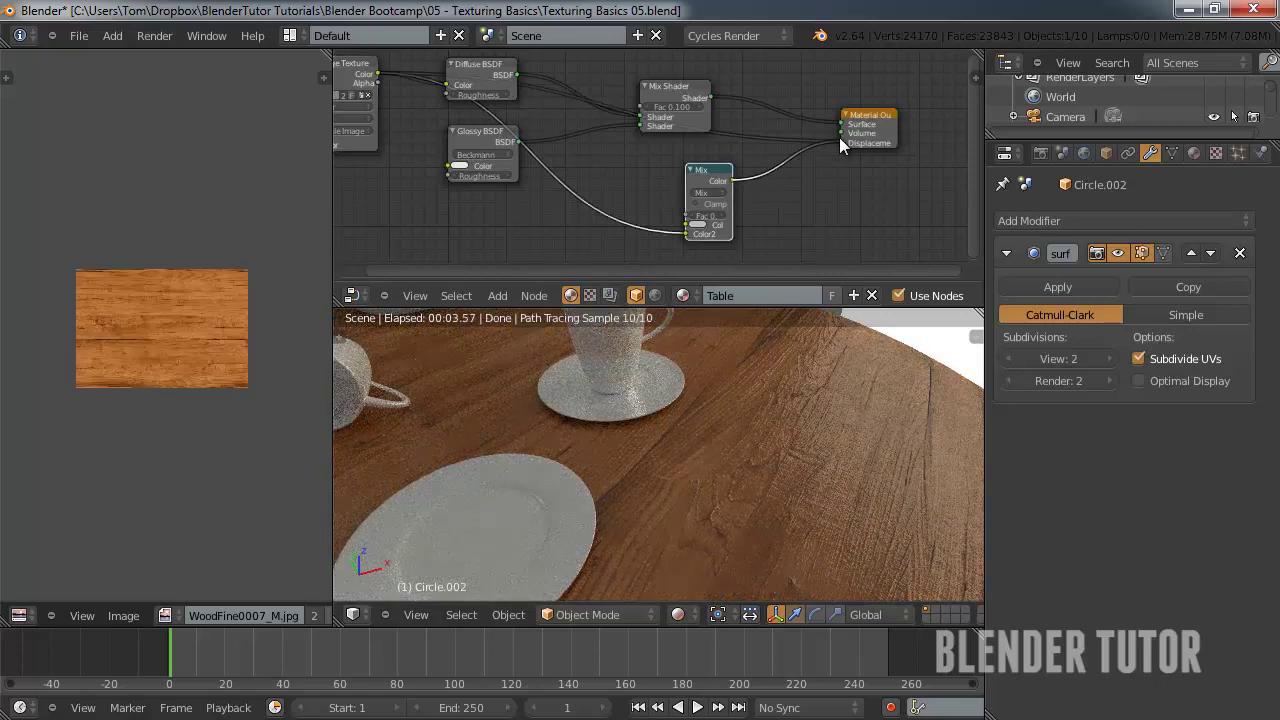
left_click(713, 199)
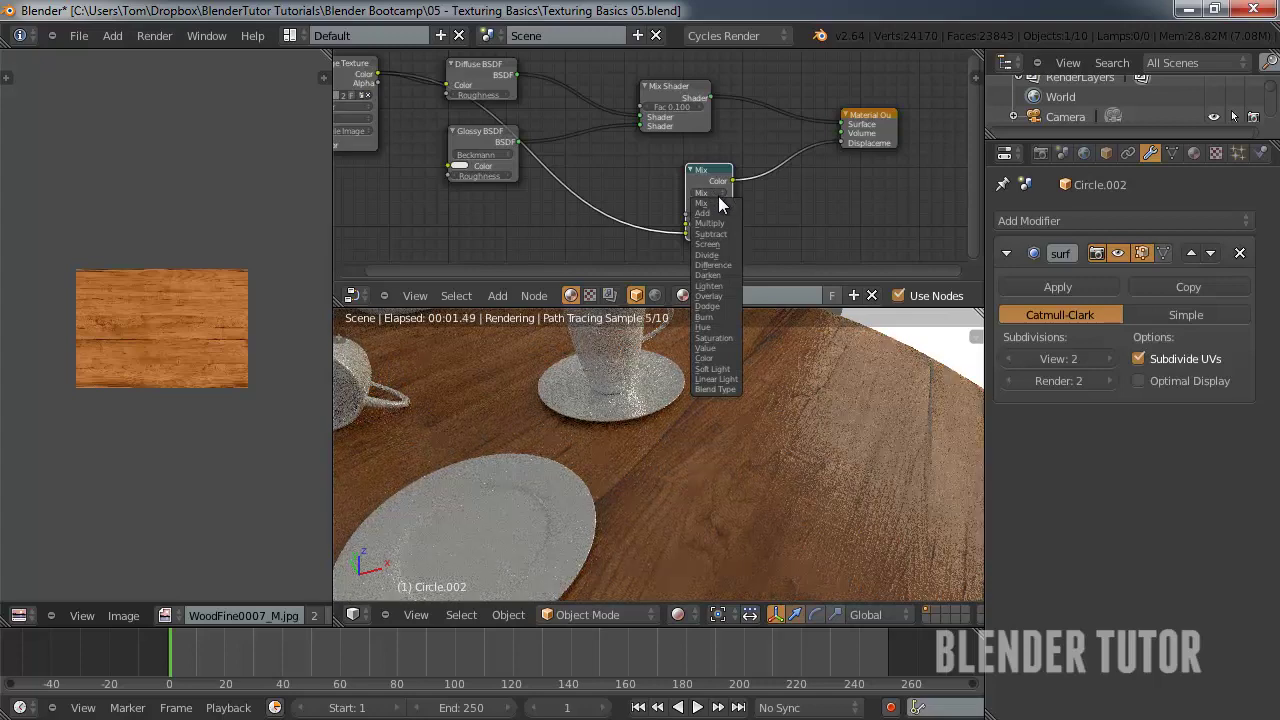
left_click(718, 222)
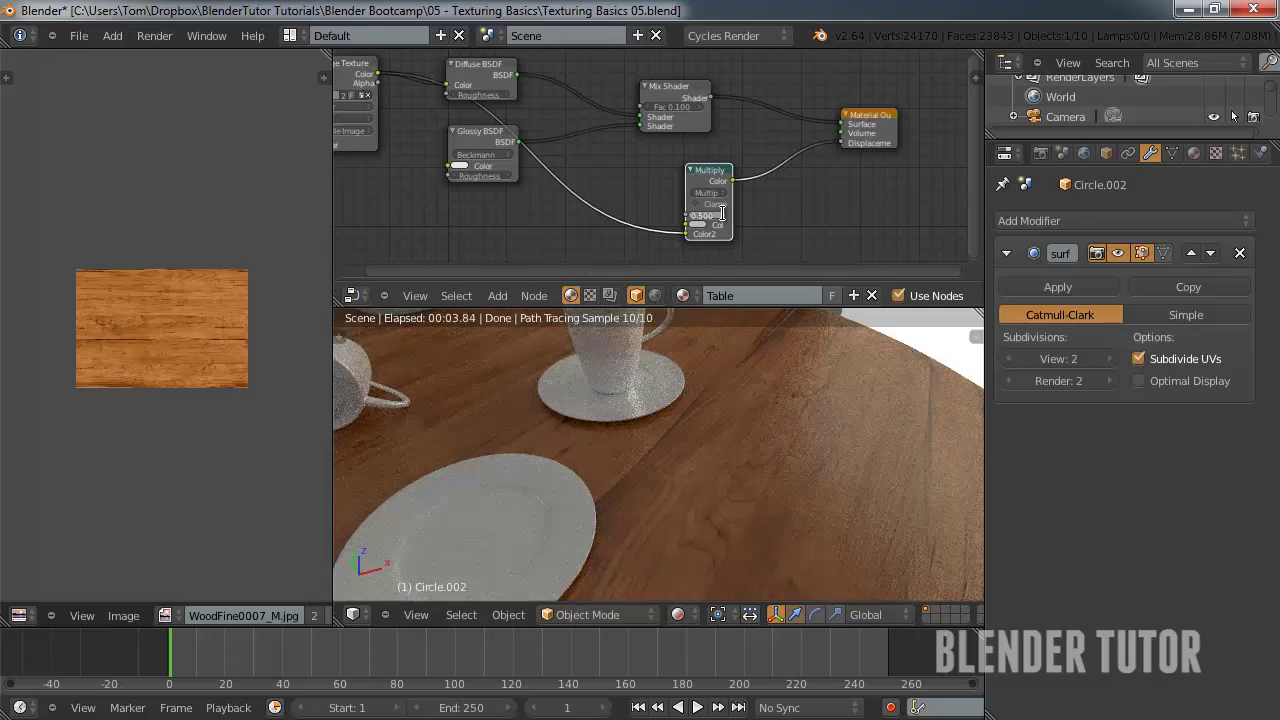
left_click(722, 212)
key("Return")
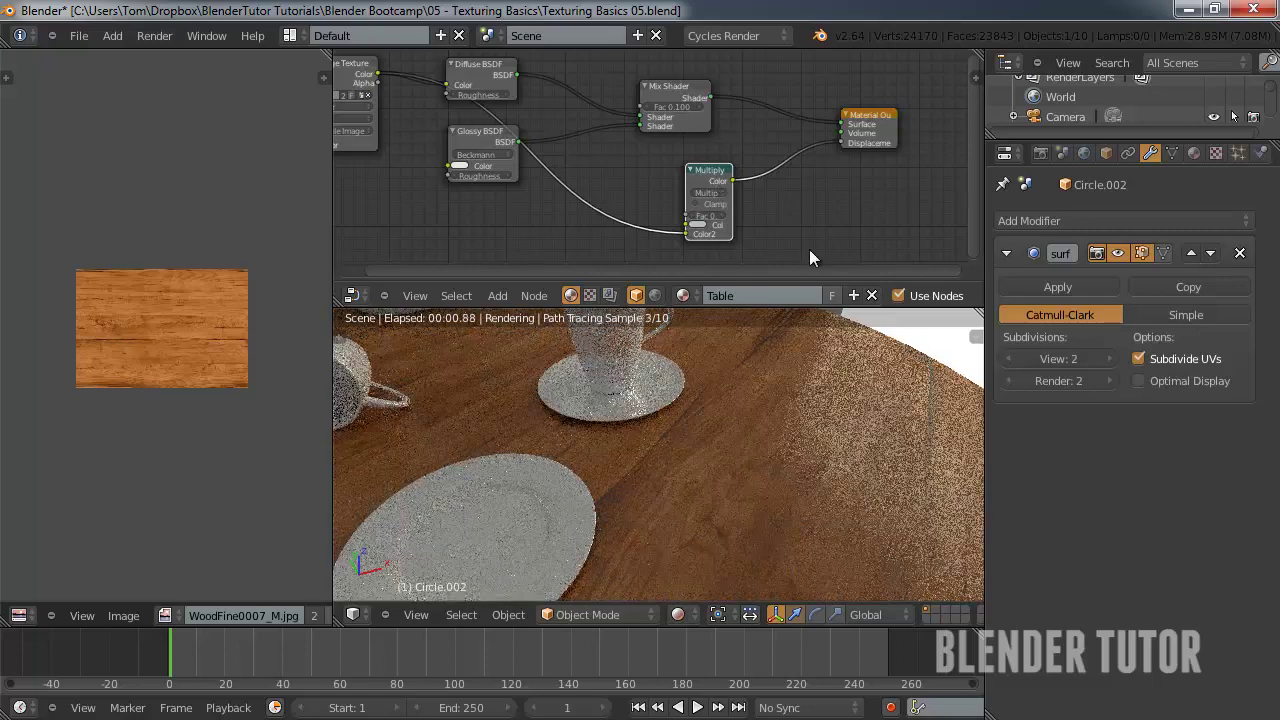
- Rewire the Image Texture link to the Multiply node's Color1 input and move the node lower, closer to the Glossy BSDF
mouse_move(685, 233)
left_mouse_down()
mouse_move(672, 229)
mouse_move(685, 226)
left_mouse_up()
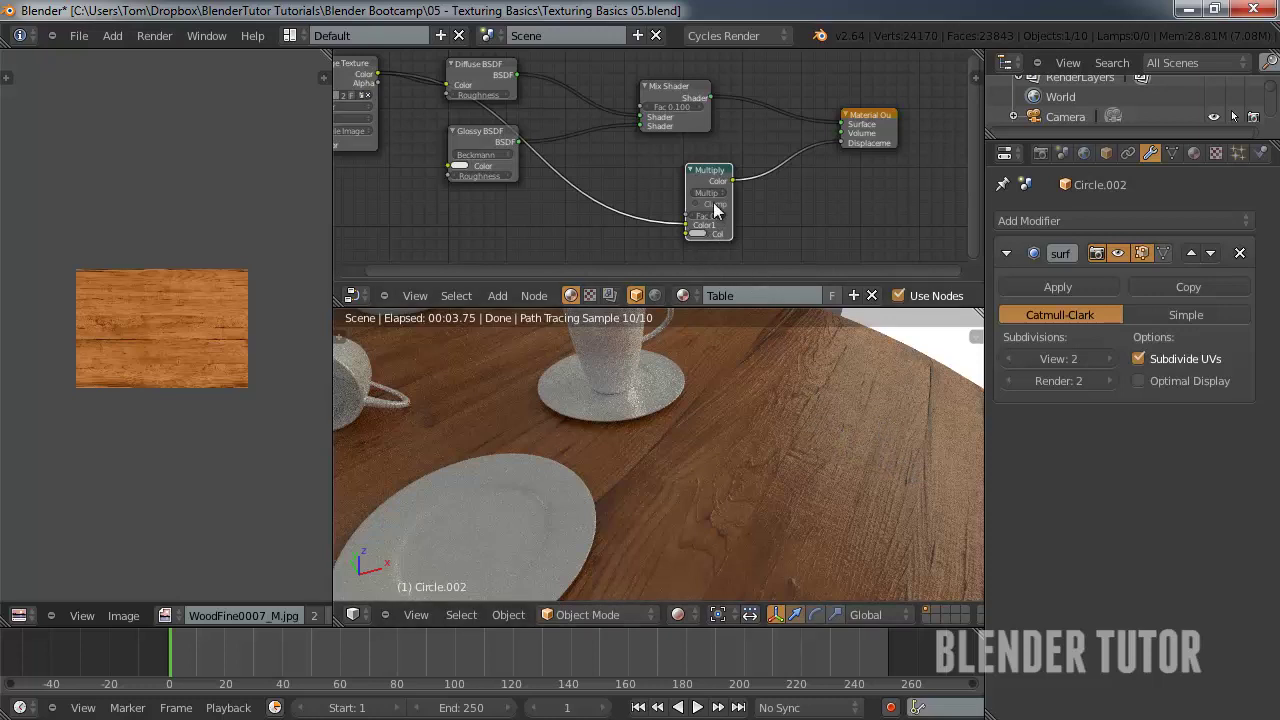
key("g")
left_click(562, 207)
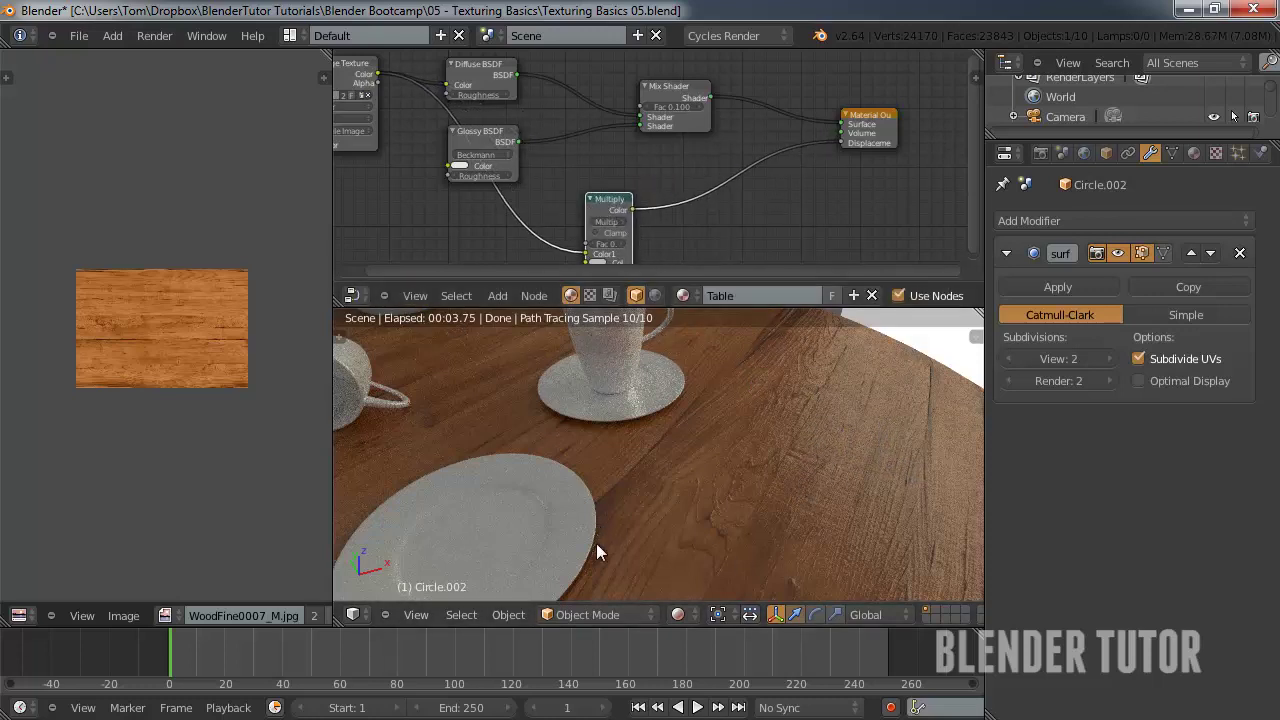
- Set the 3D view to Solid shading and look through the camera with the whole frame in view
left_click(691, 614)
left_click(711, 545)
scroll(711, 545, "down", 5)
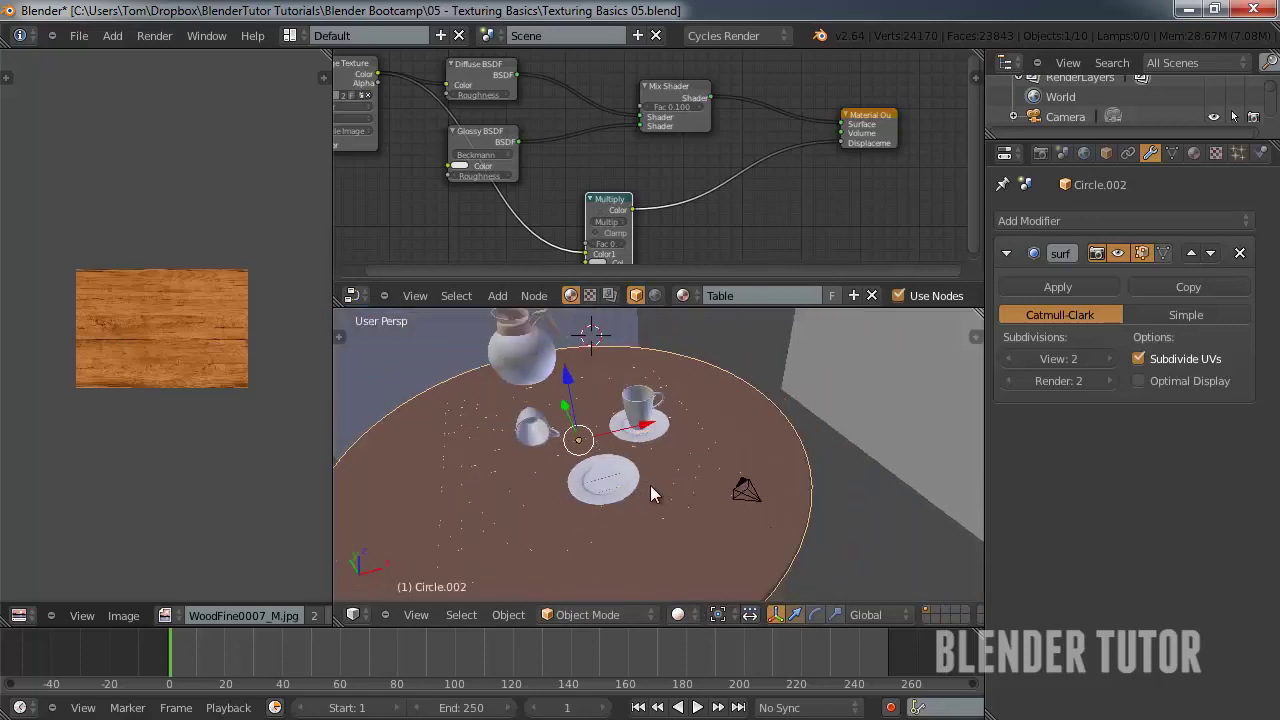
key("KP_0")
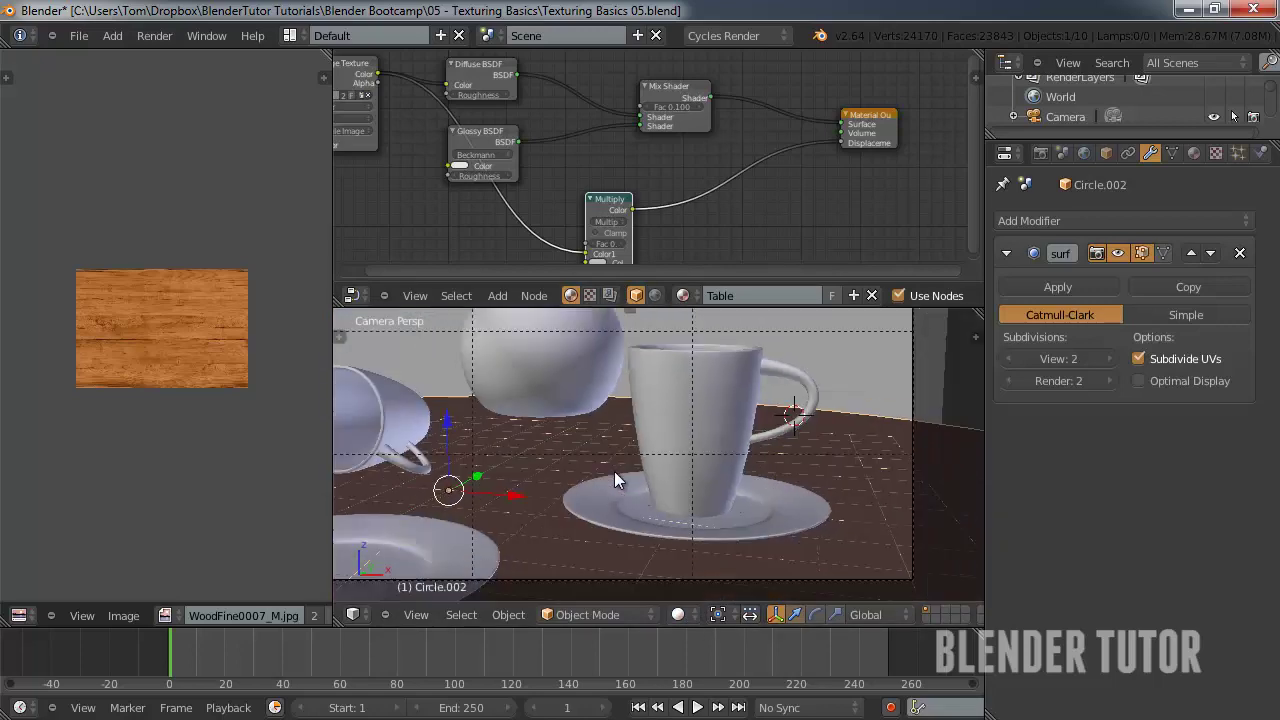
scroll(614, 471, "up", 1)
scroll(657, 469, "down", 3)
scroll(658, 468, "up", 2)
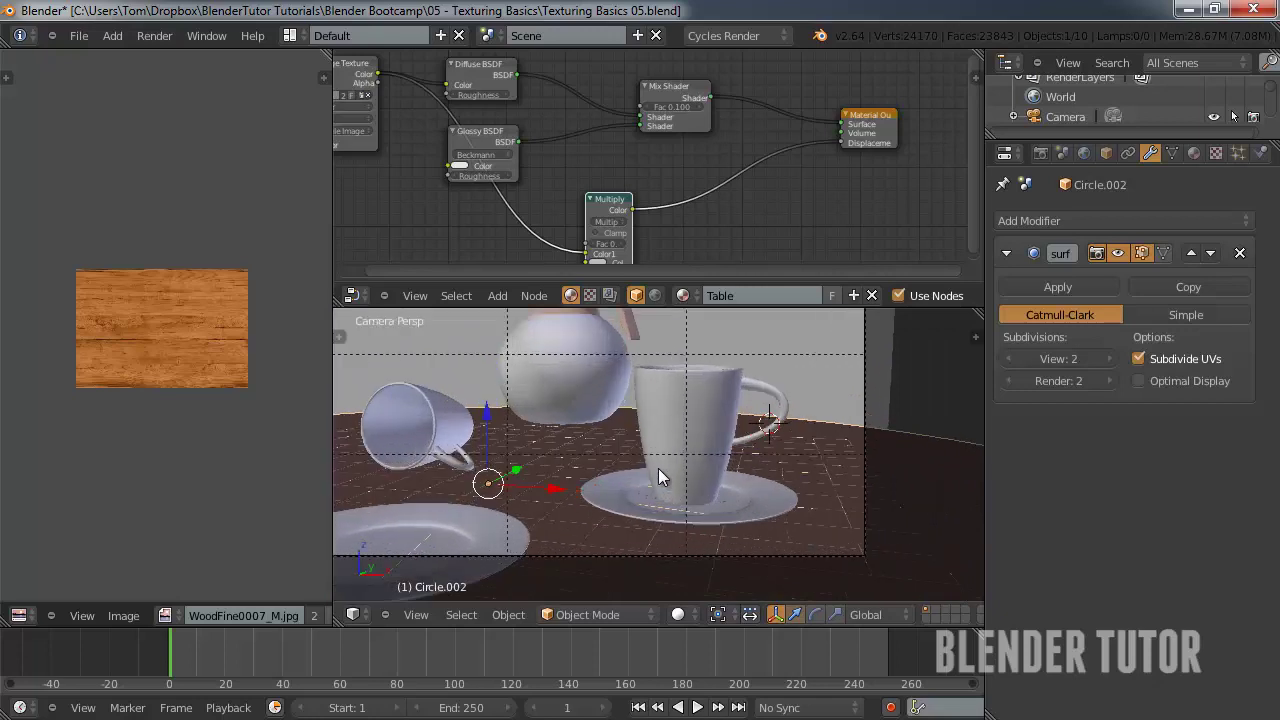
scroll(605, 369, "down", 3)
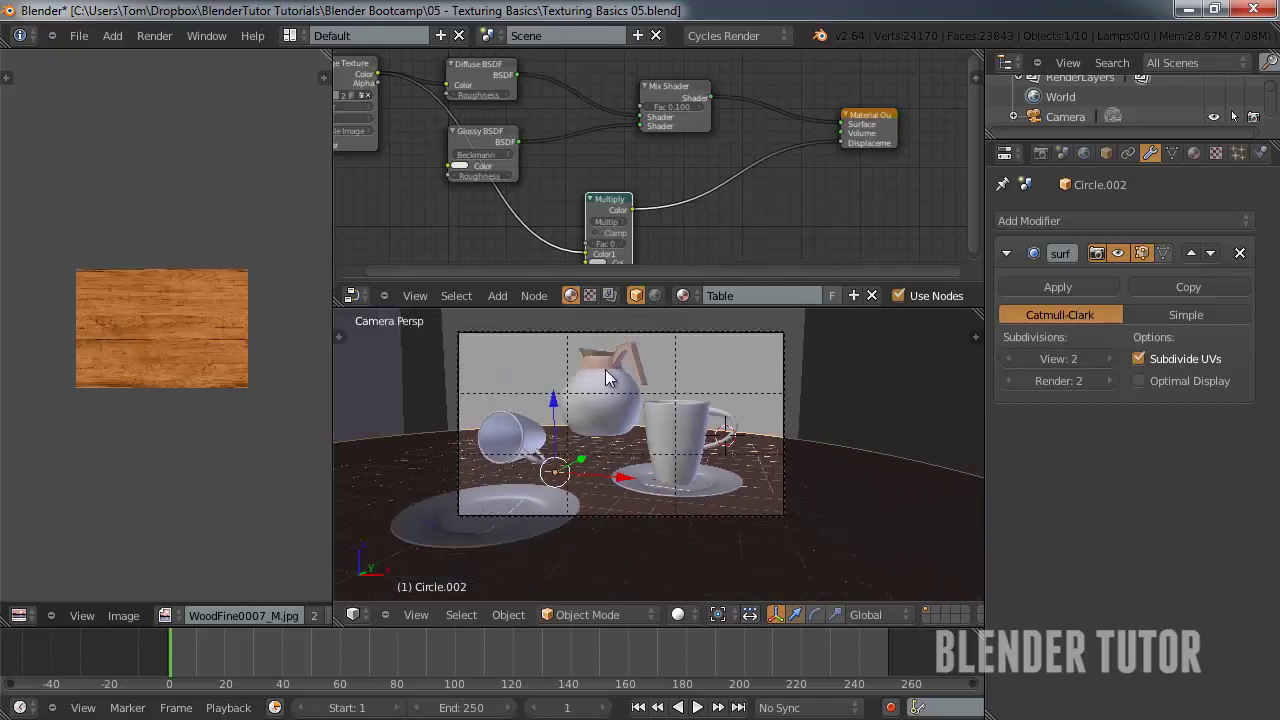
- Select the back wall plane, unlink the wood image from the image editor and narrow that editor slightly
right_click(728, 412)
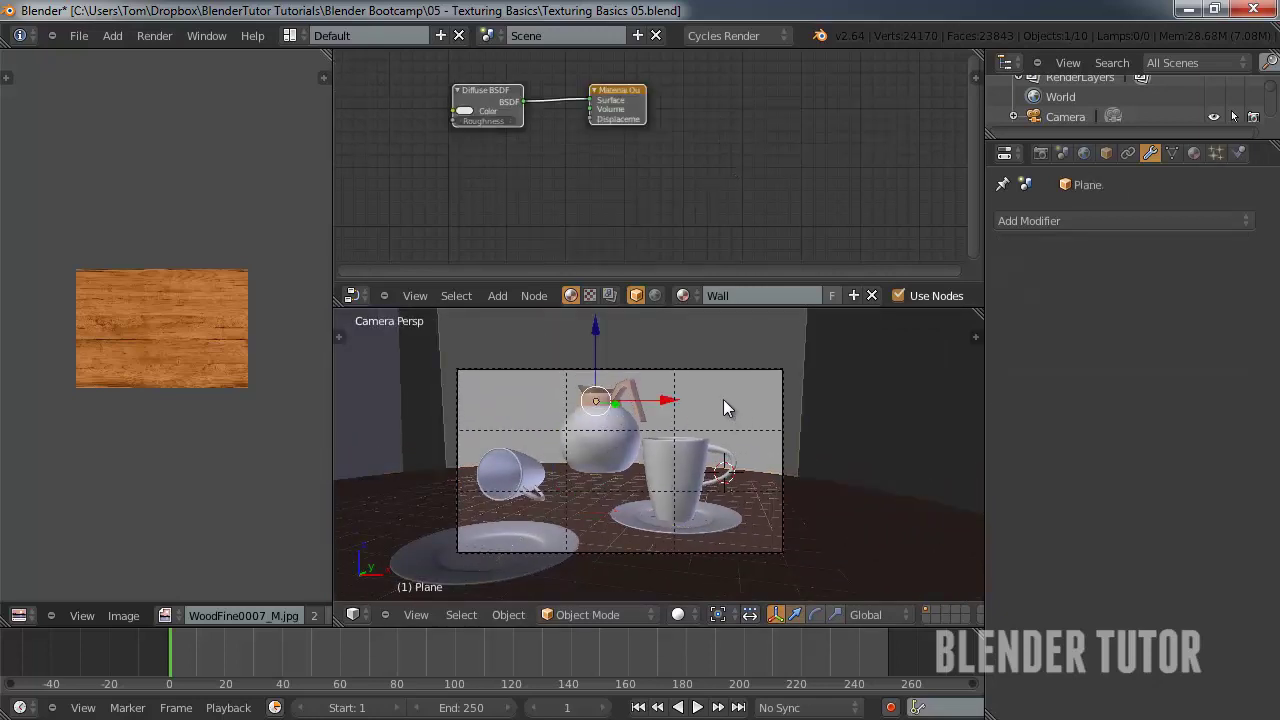
scroll(315, 614, "down", 2, "ctrl")
left_click(315, 615)
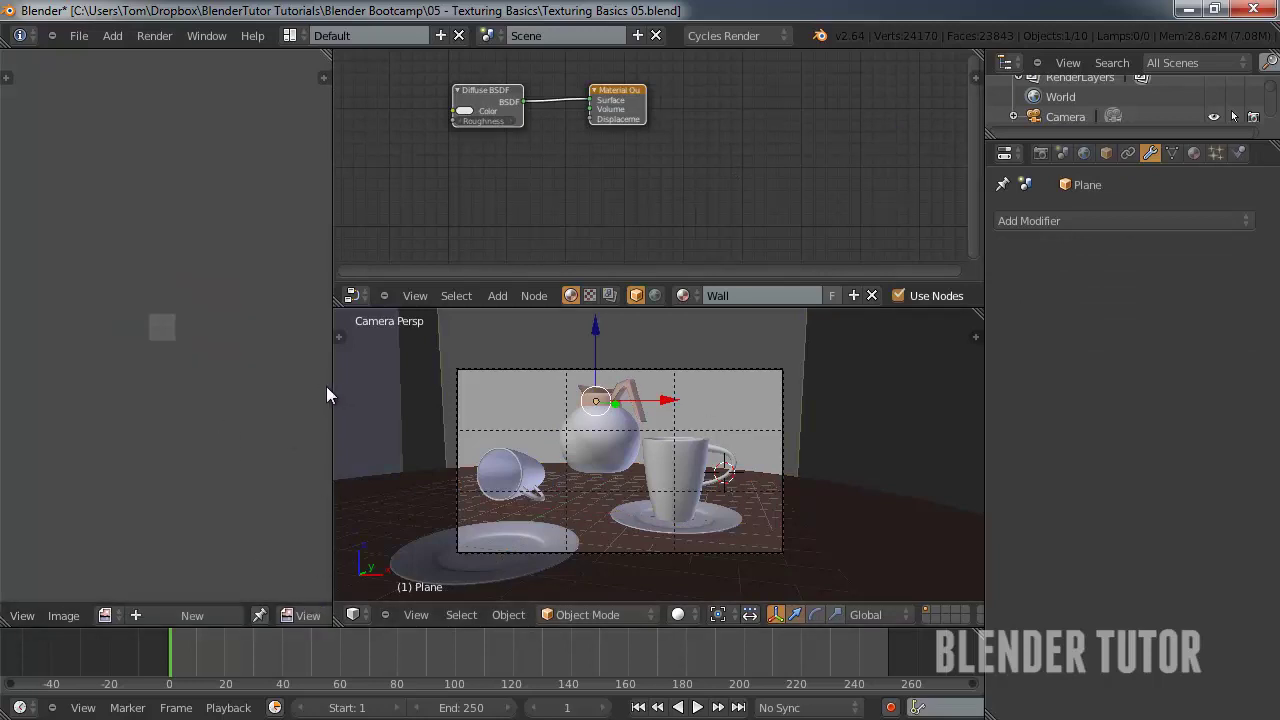
mouse_move(334, 386)
left_mouse_down()
mouse_move(222, 386)
mouse_move(313, 386)
left_mouse_up()
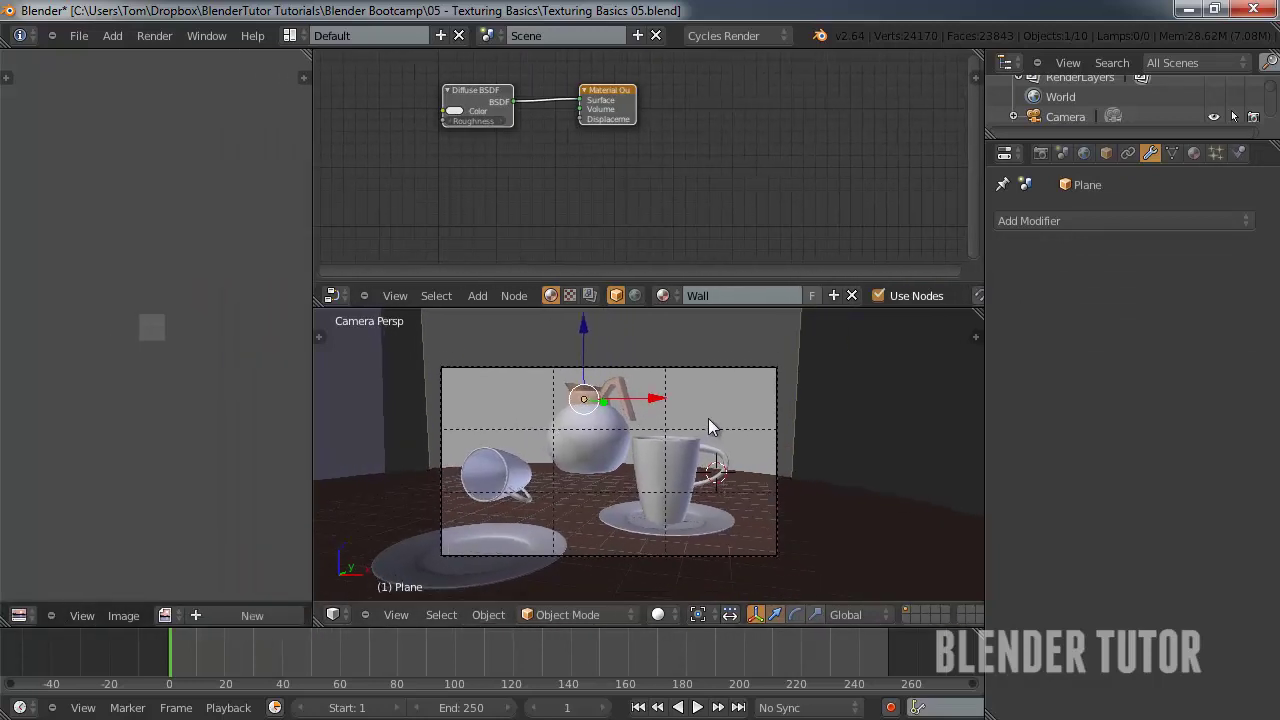
- Enter Edit Mode on the wall plane and UV-unwrap its face with Unwrap
key("Tab")
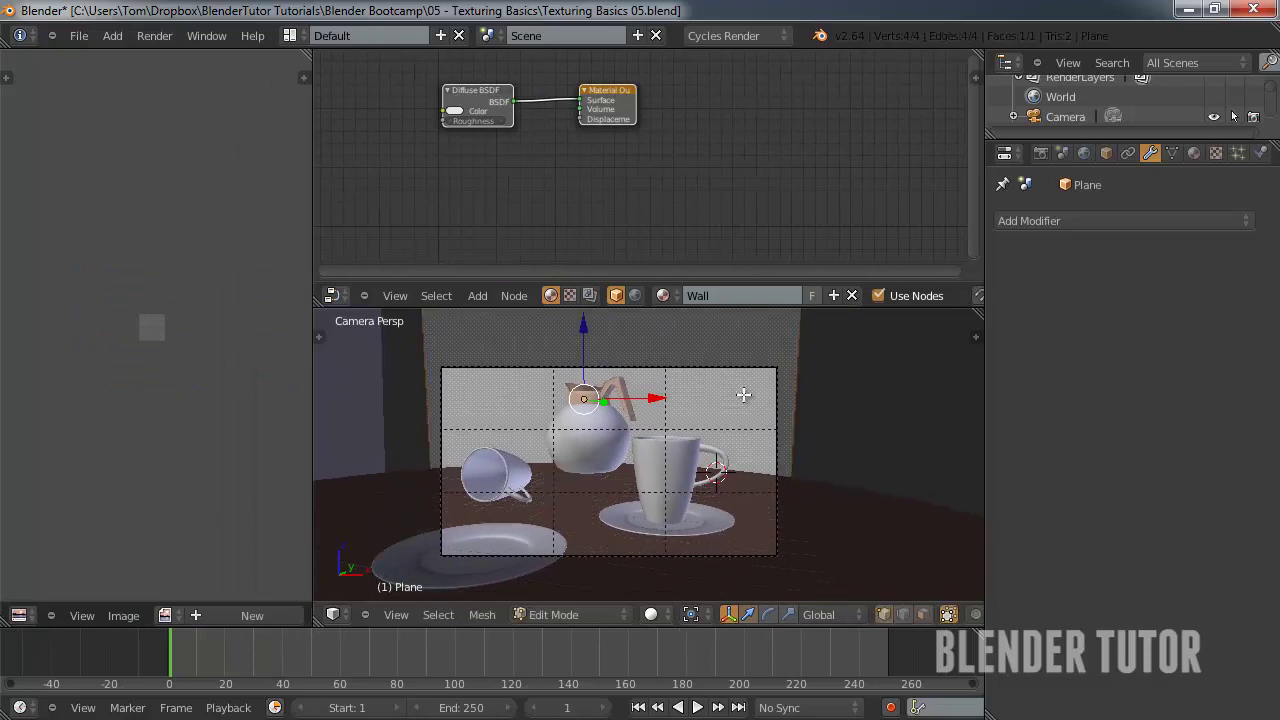
key("u")
left_click(680, 378)
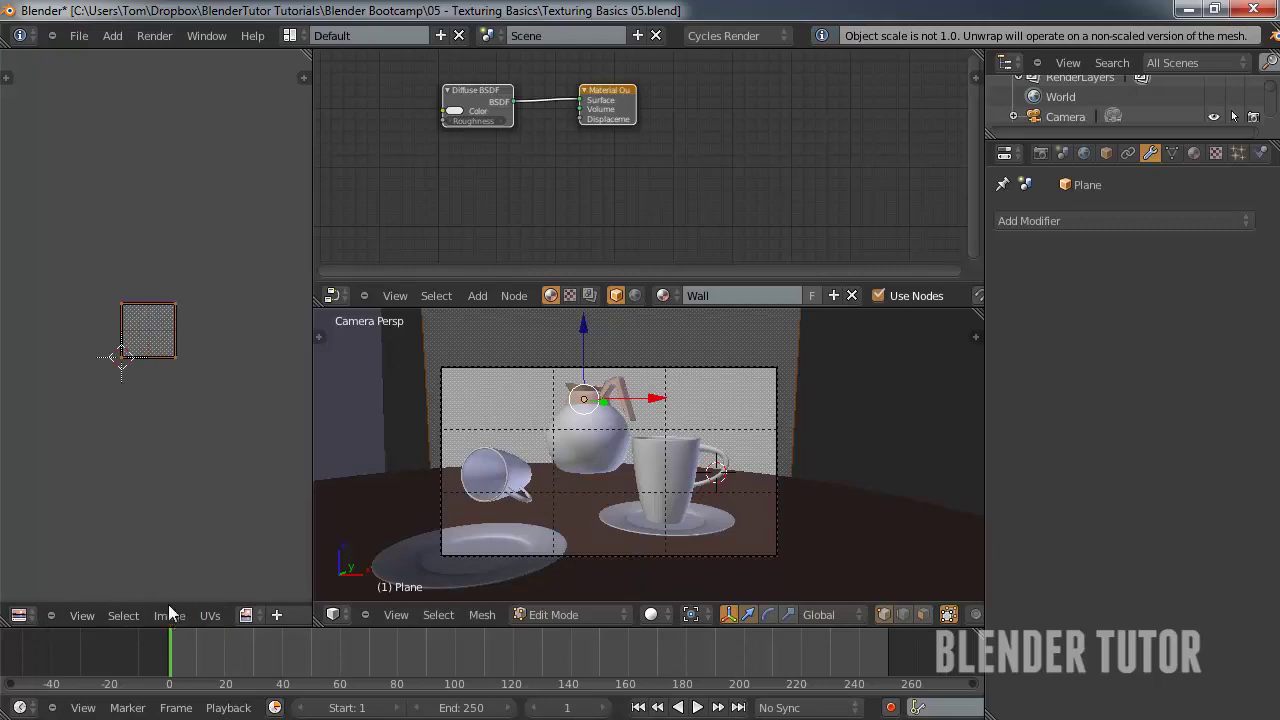
- Assign BrickSmallBrown0161_7_L.jpg to the wall's unwrapped face in the UV editor and return to Object Mode
left_click(245, 615)
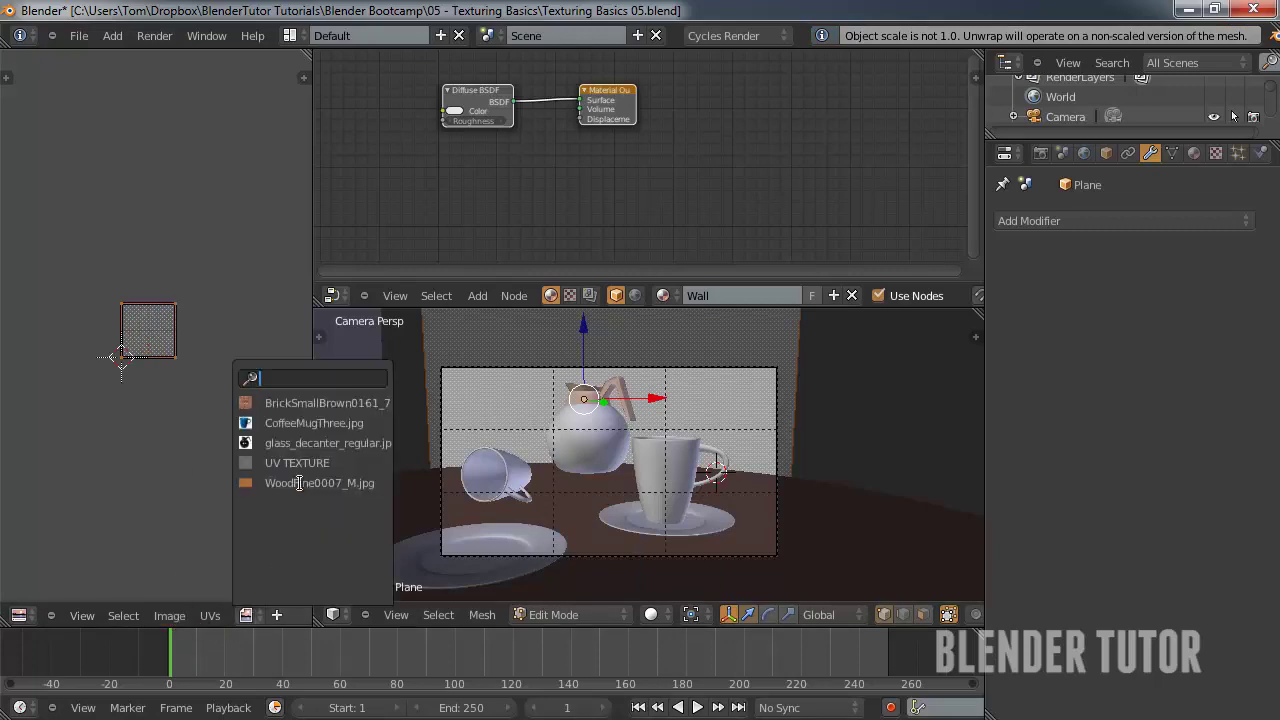
left_click(300, 403)
key("Home")
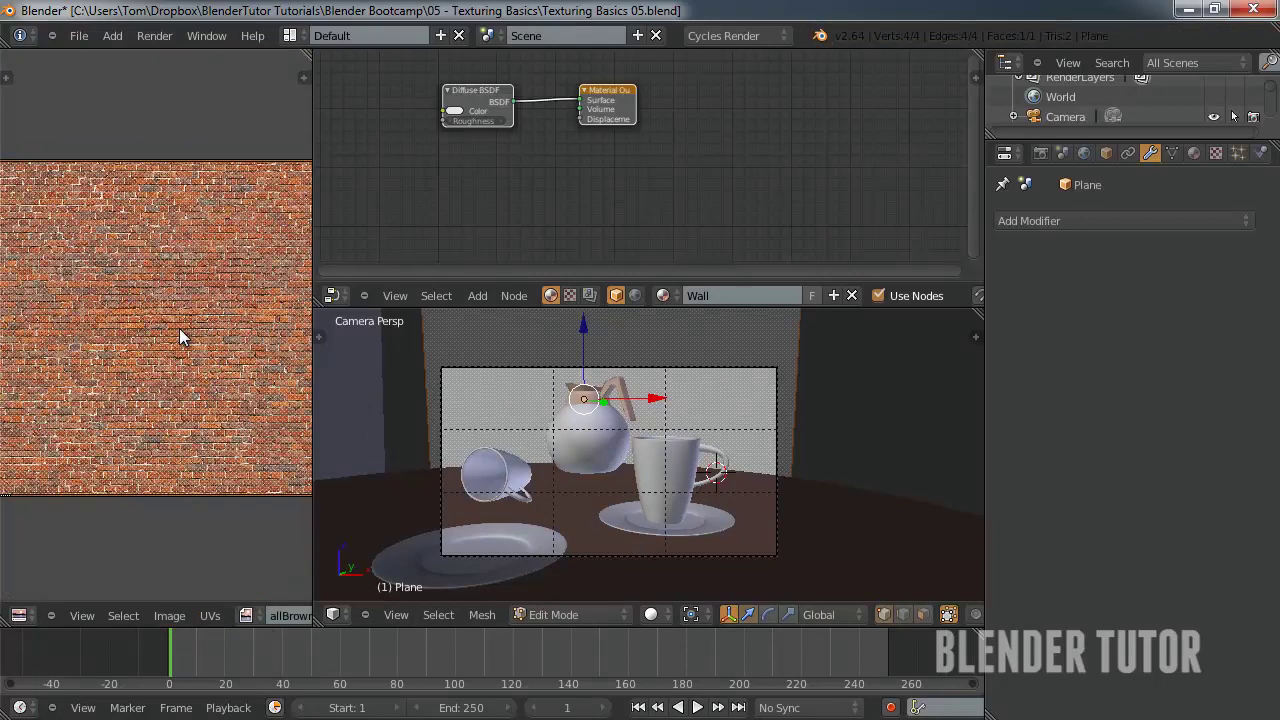
scroll(180, 335, "down", 2)
scroll(185, 336, "up", 3)
scroll(193, 343, "down", 1)
key("Tab")
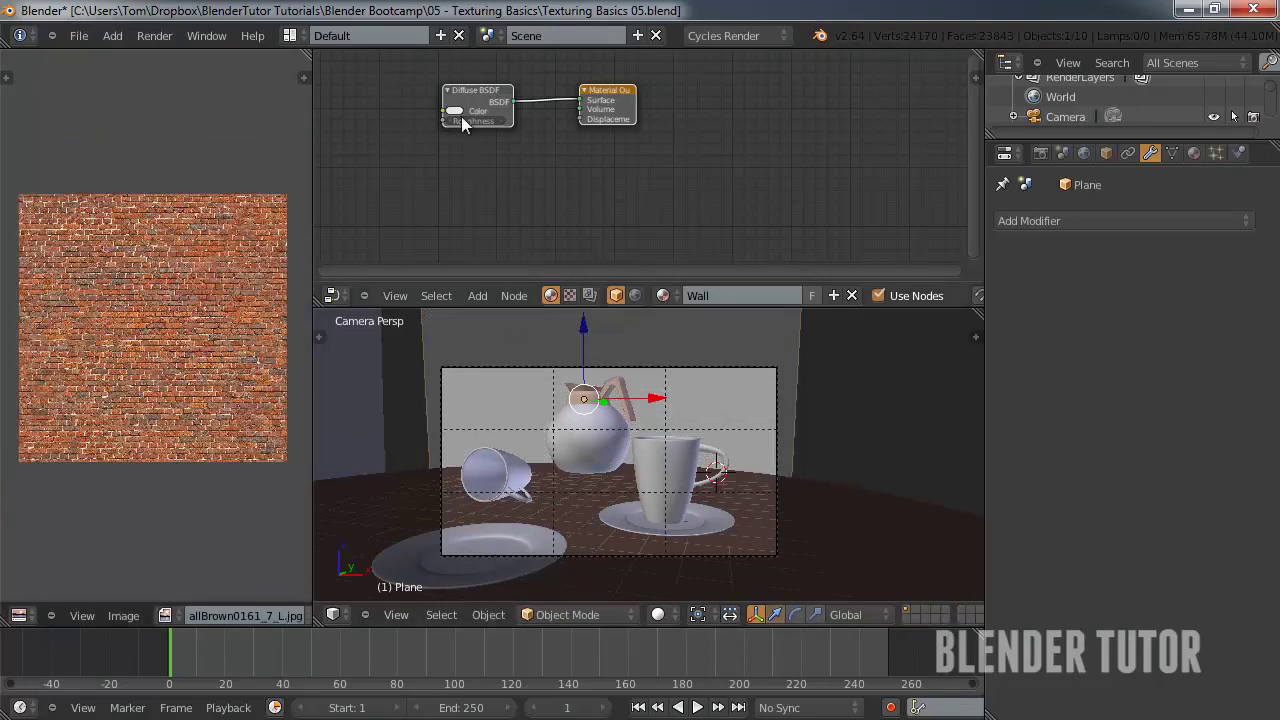
- Add an Image Texture node with the brick image to the Wall material and connect its Color to the Diffuse BSDF's Color
left_click_drag(462, 122, 506, 128)
key("shift+a")
mouse_move(416, 116)
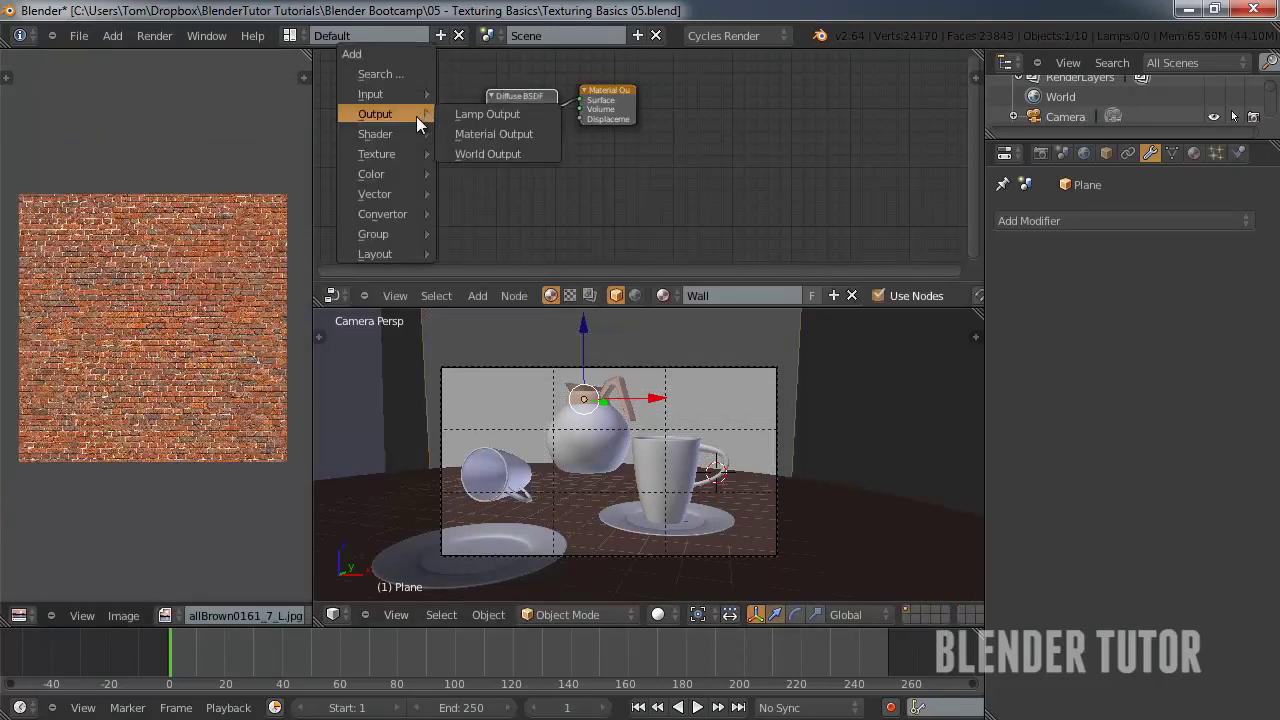
mouse_move(386, 152)
left_click(457, 154)
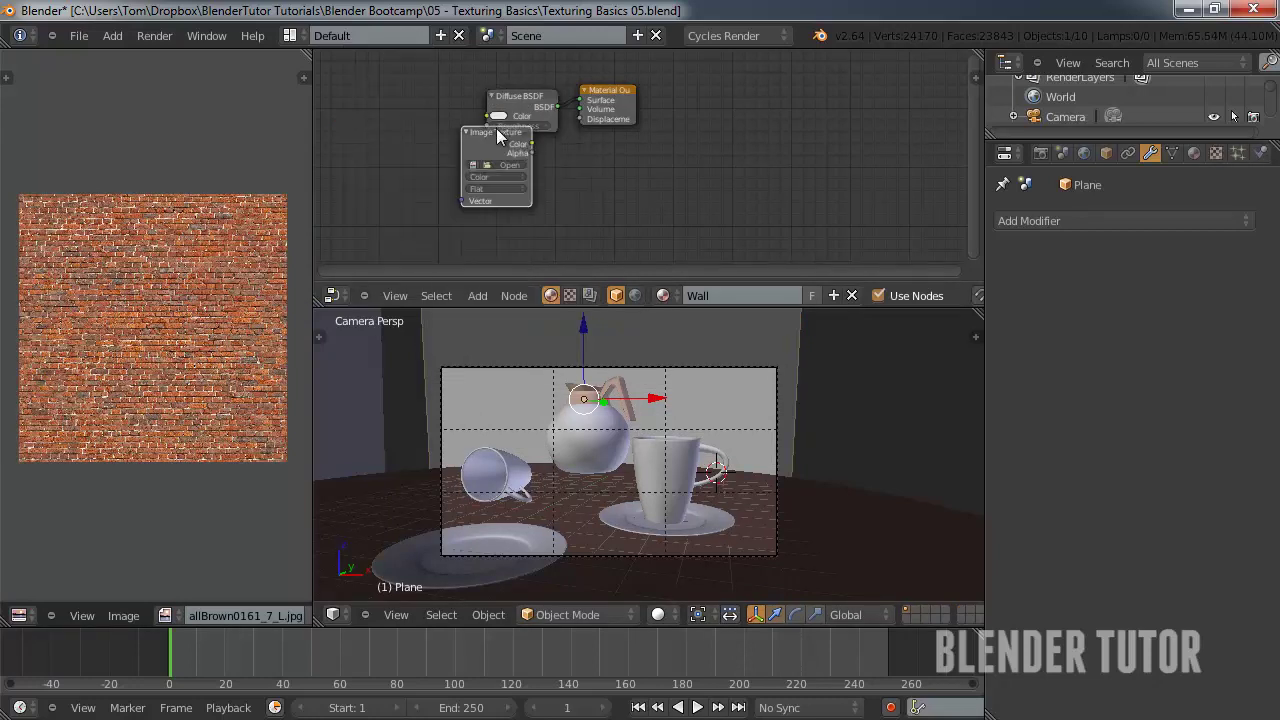
left_click(401, 97)
left_click_drag(438, 105, 484, 119)
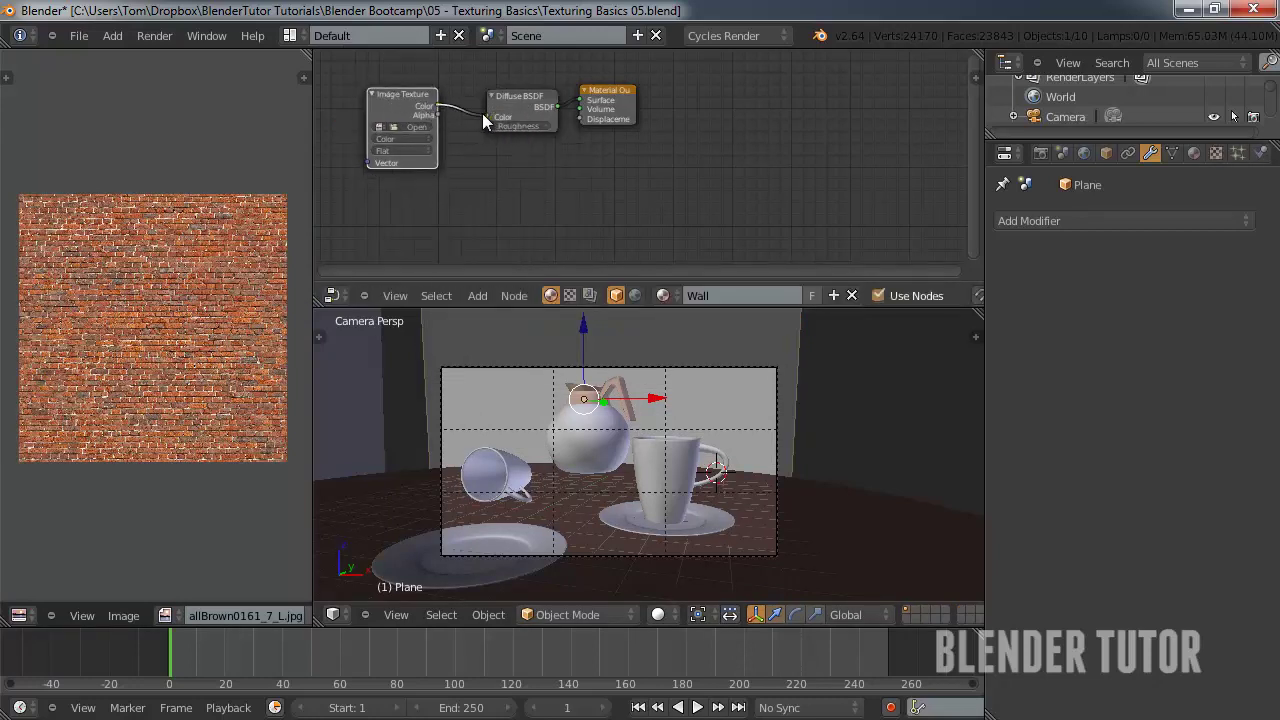
left_click(379, 127)
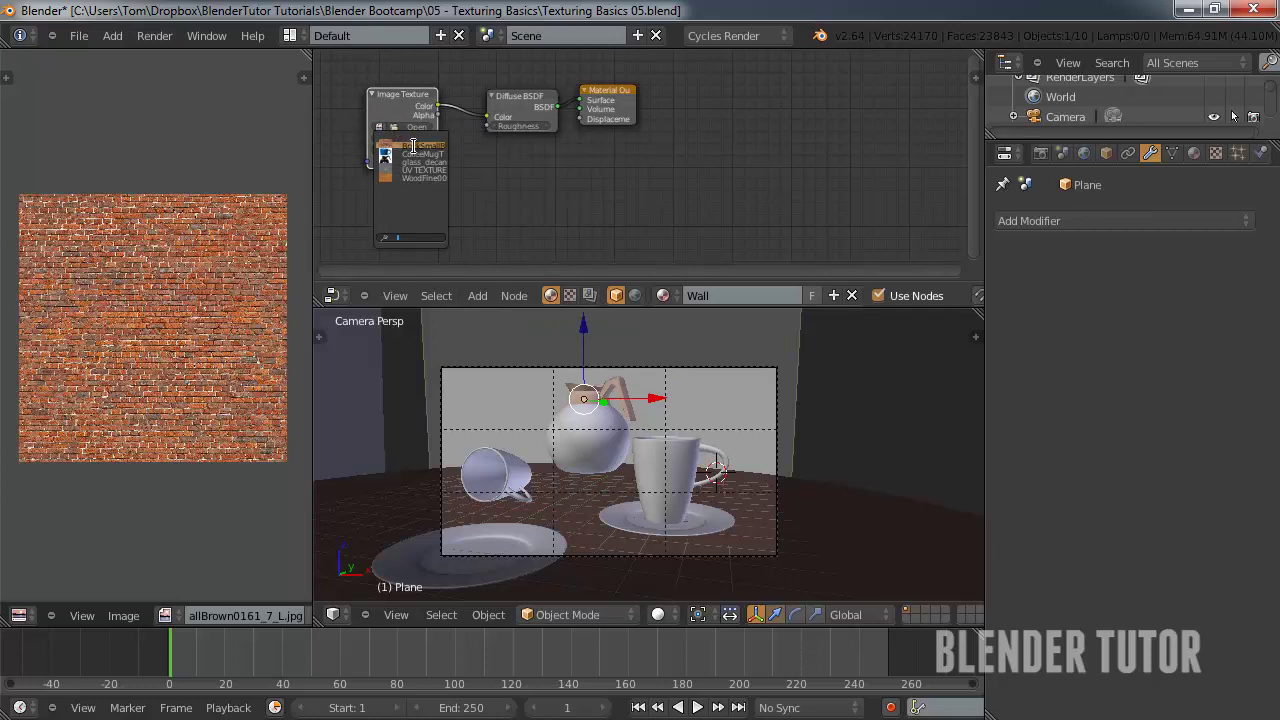
left_click(405, 145)
- Preview the brick wall in Texture shading and save the file over the existing one
left_click(658, 614)
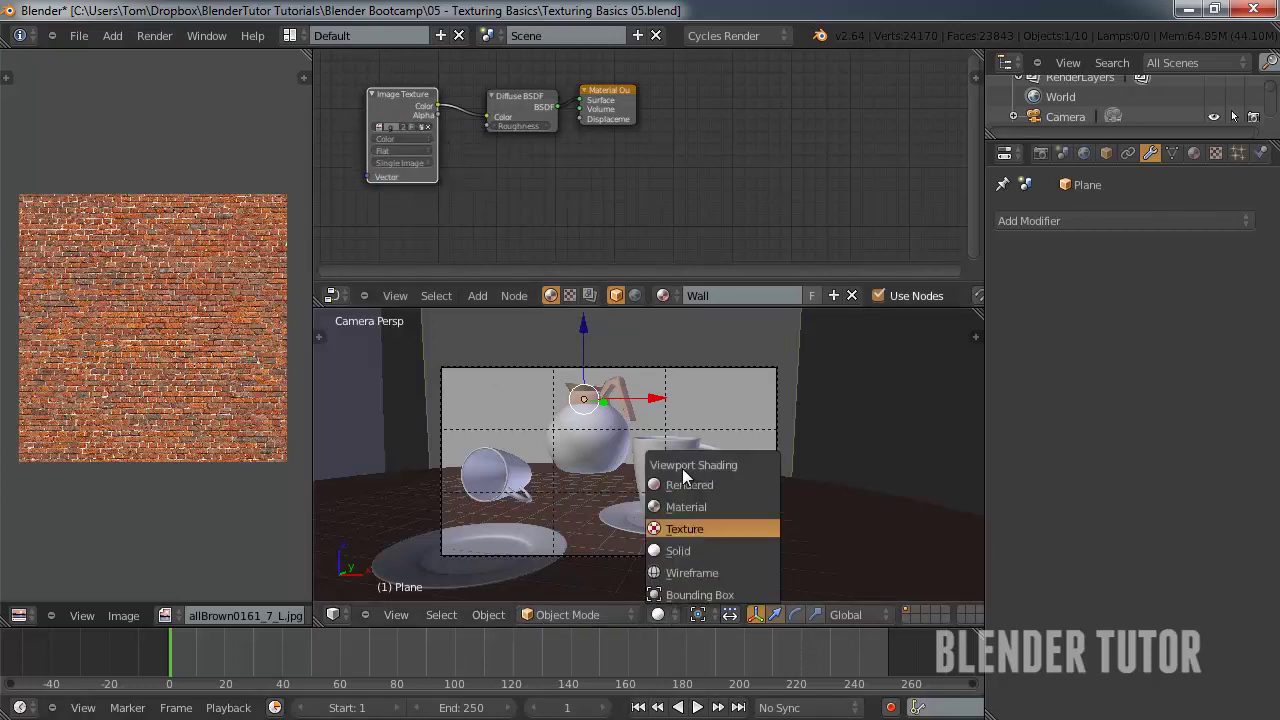
key("Return")
scroll(683, 442, "up", 4)
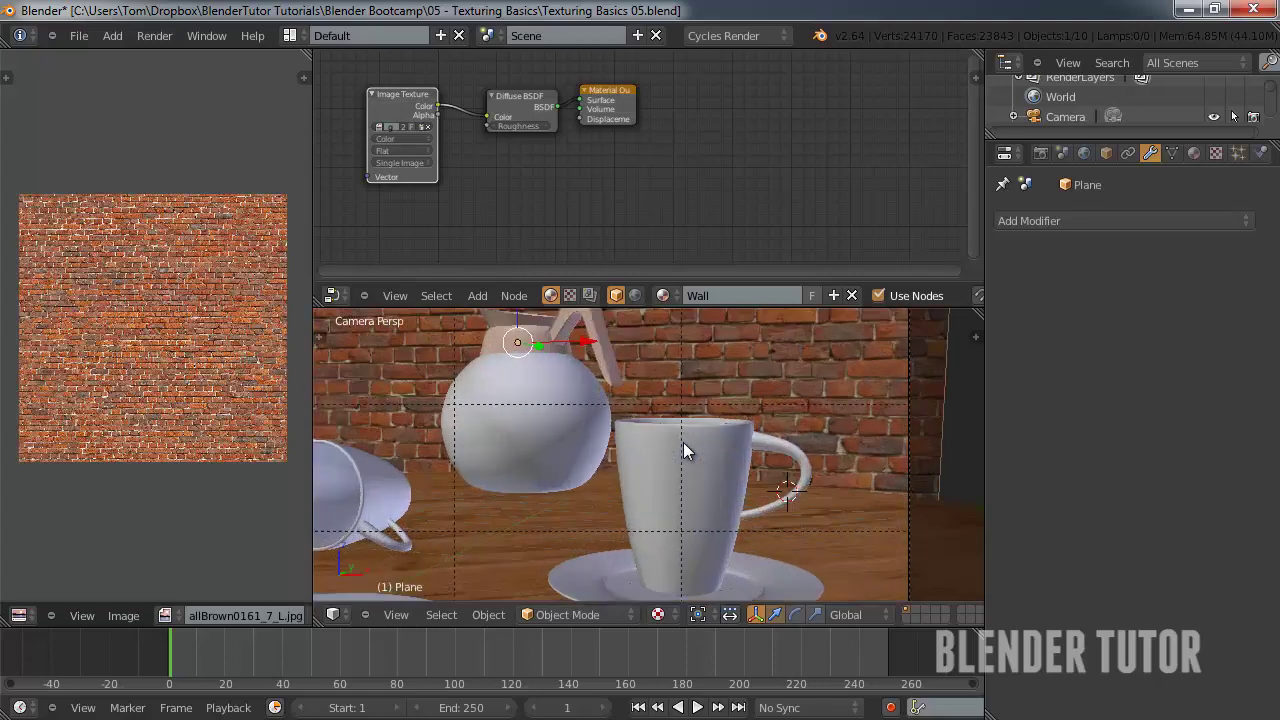
key("ctrl+s")
left_click(683, 442)
- Examine the brick wall behind the cups in Rendered shading and return the camera view to Solid shading
left_click(663, 613)
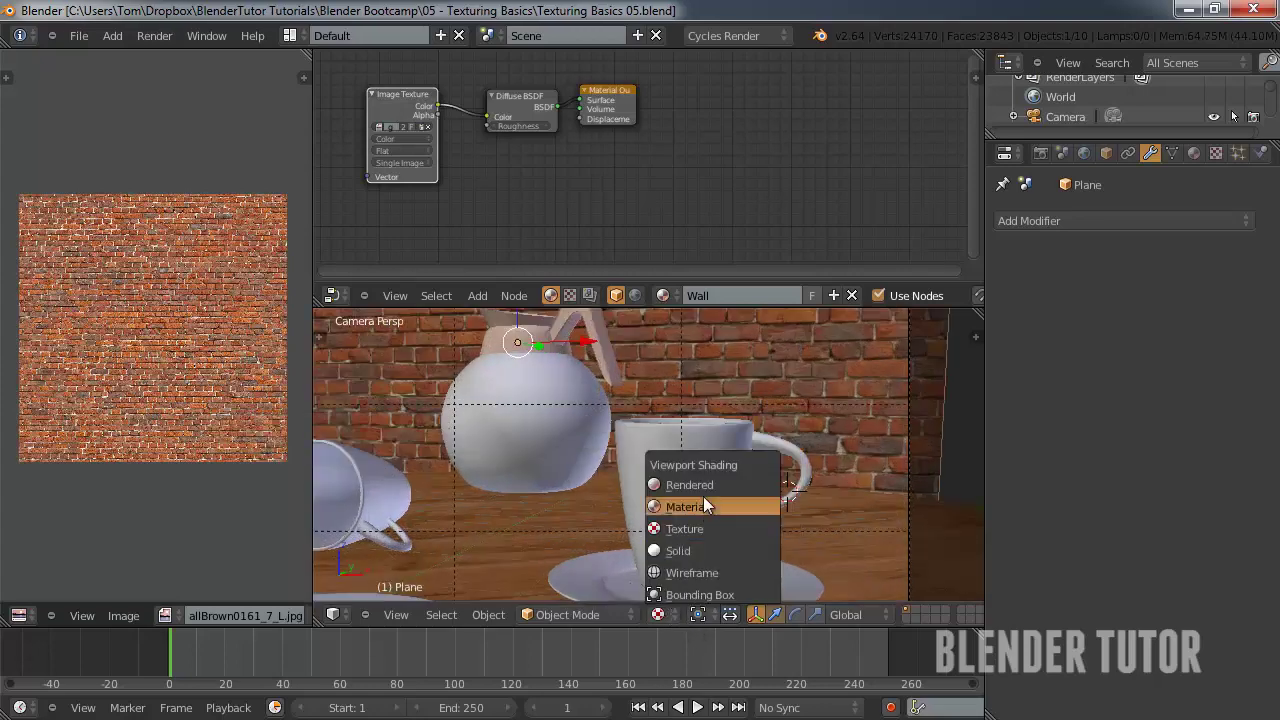
left_click(701, 483)
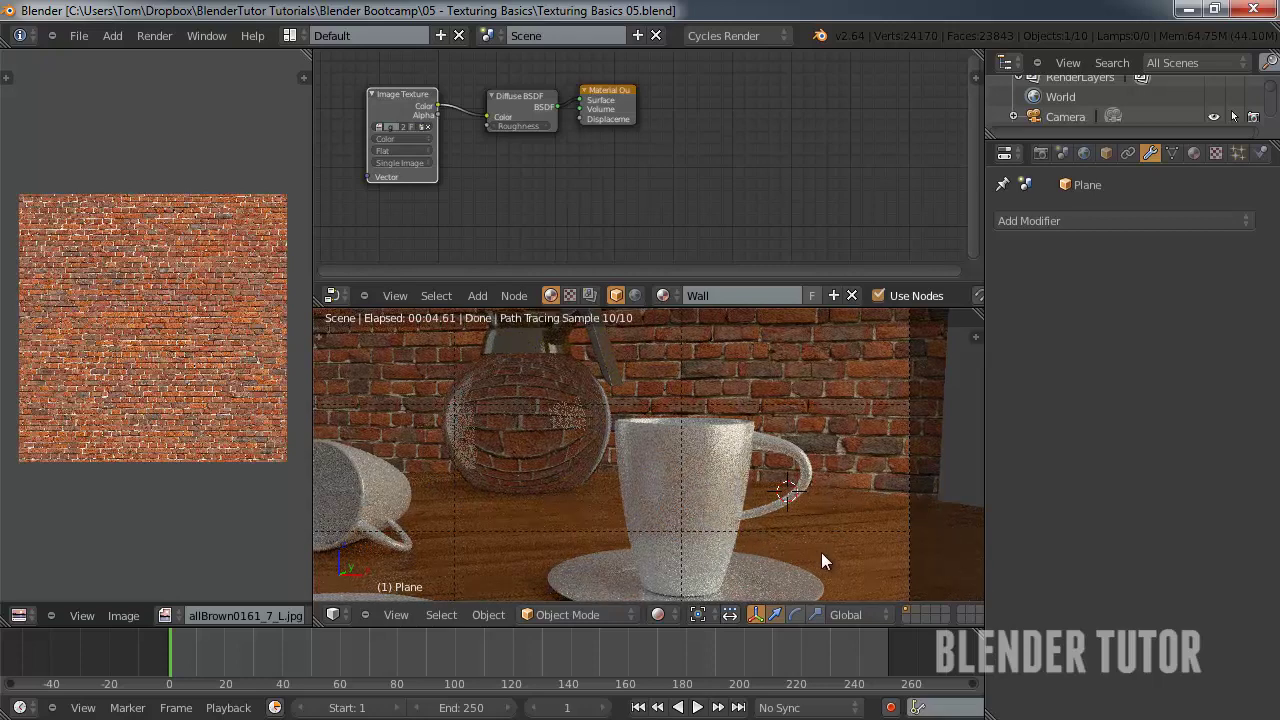
left_click(657, 614)
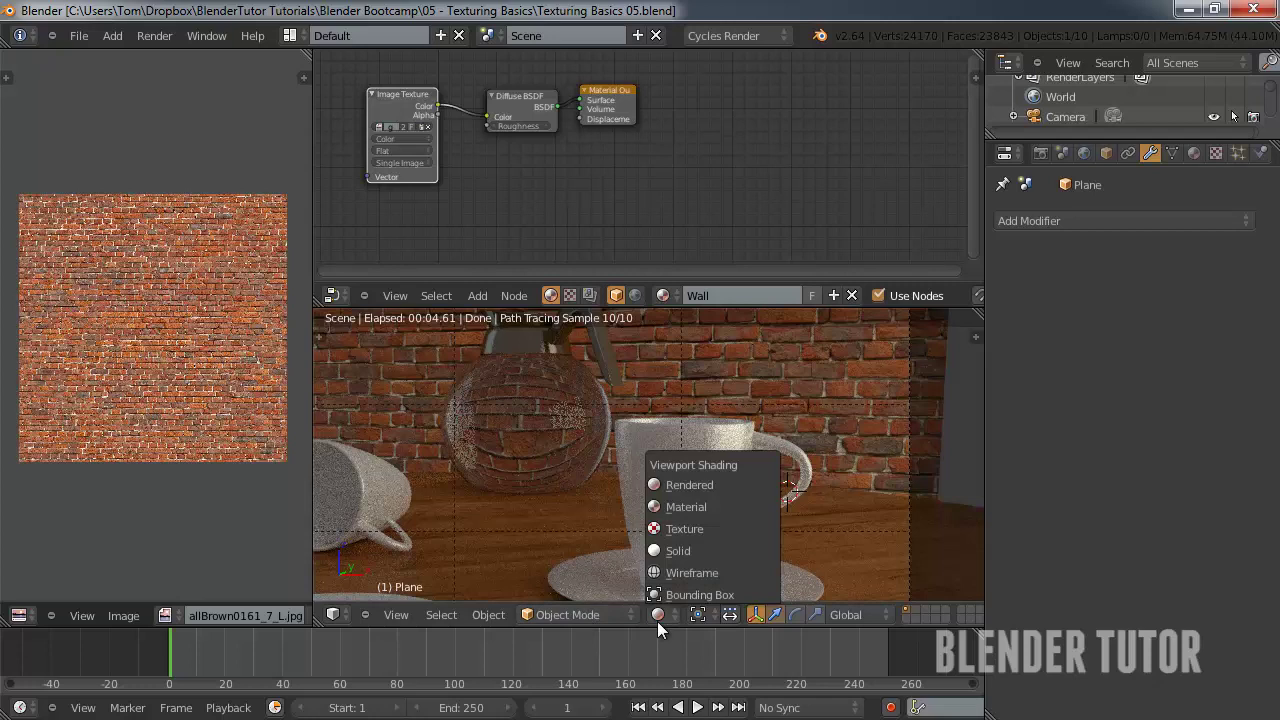
left_click(692, 551)
middle_click_drag(668, 496, 712, 484, "shift")
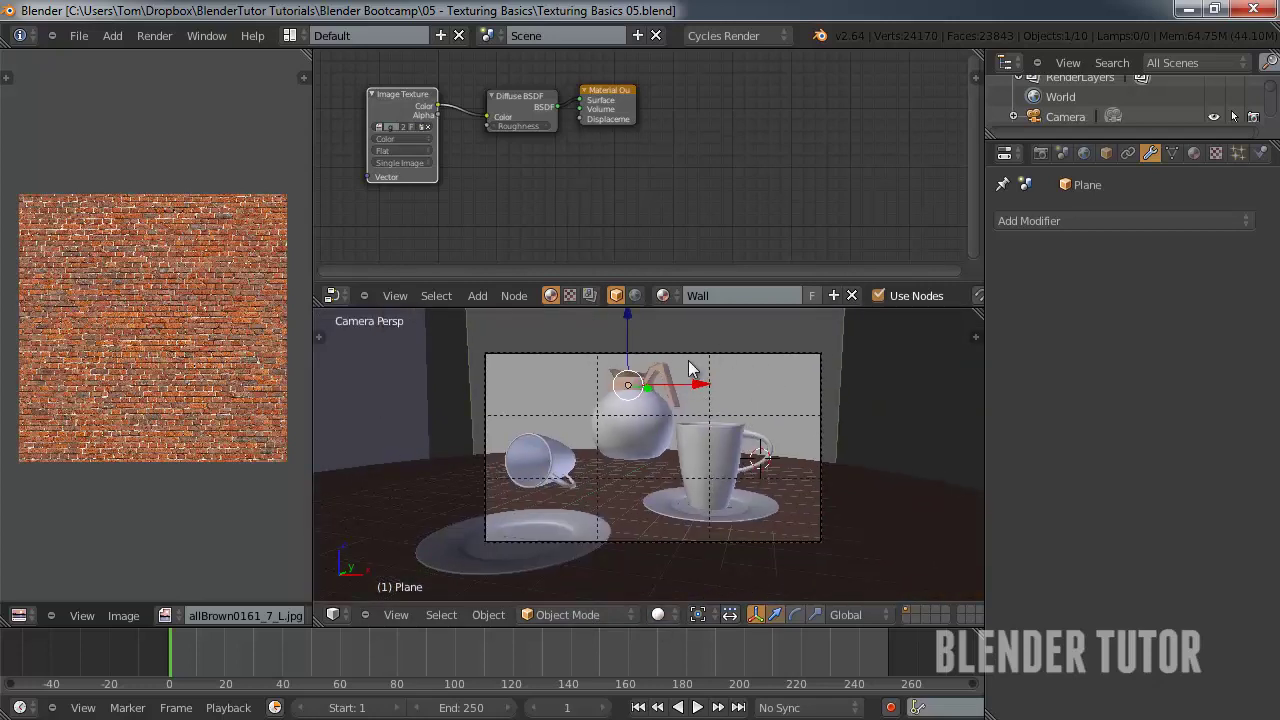
scroll(747, 353, "down", 5)
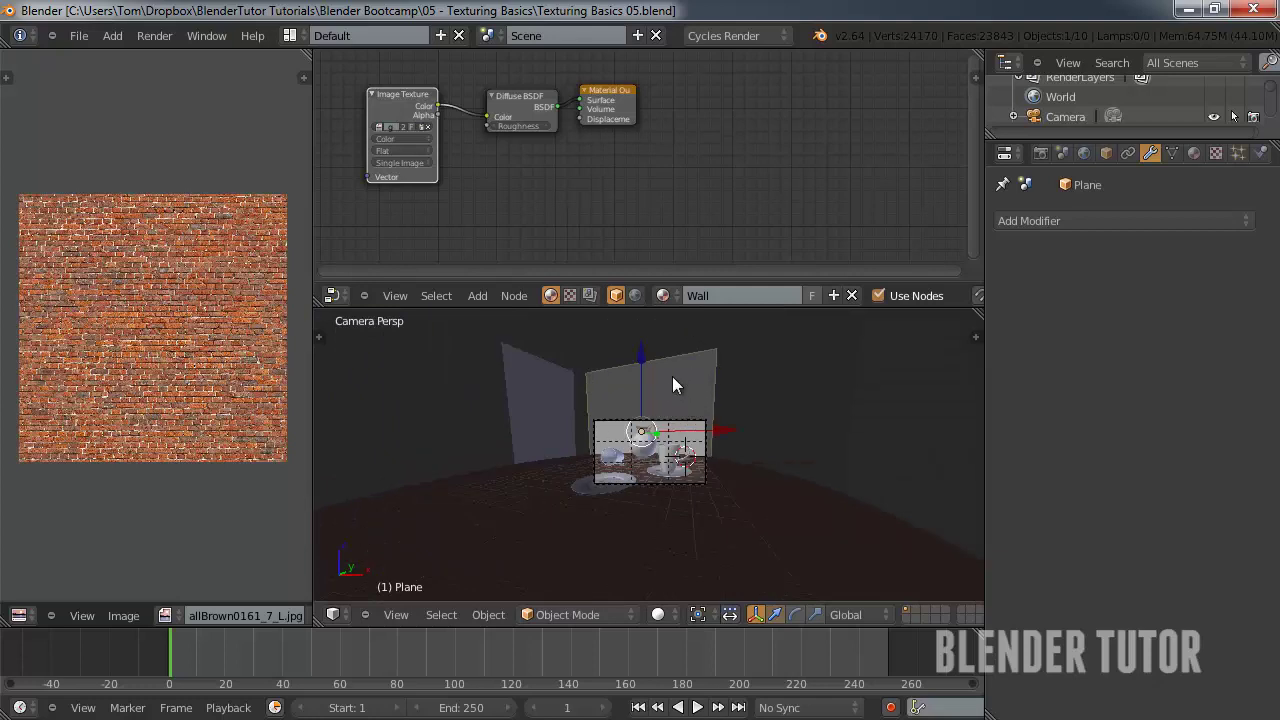
scroll(672, 386, "up", 5)
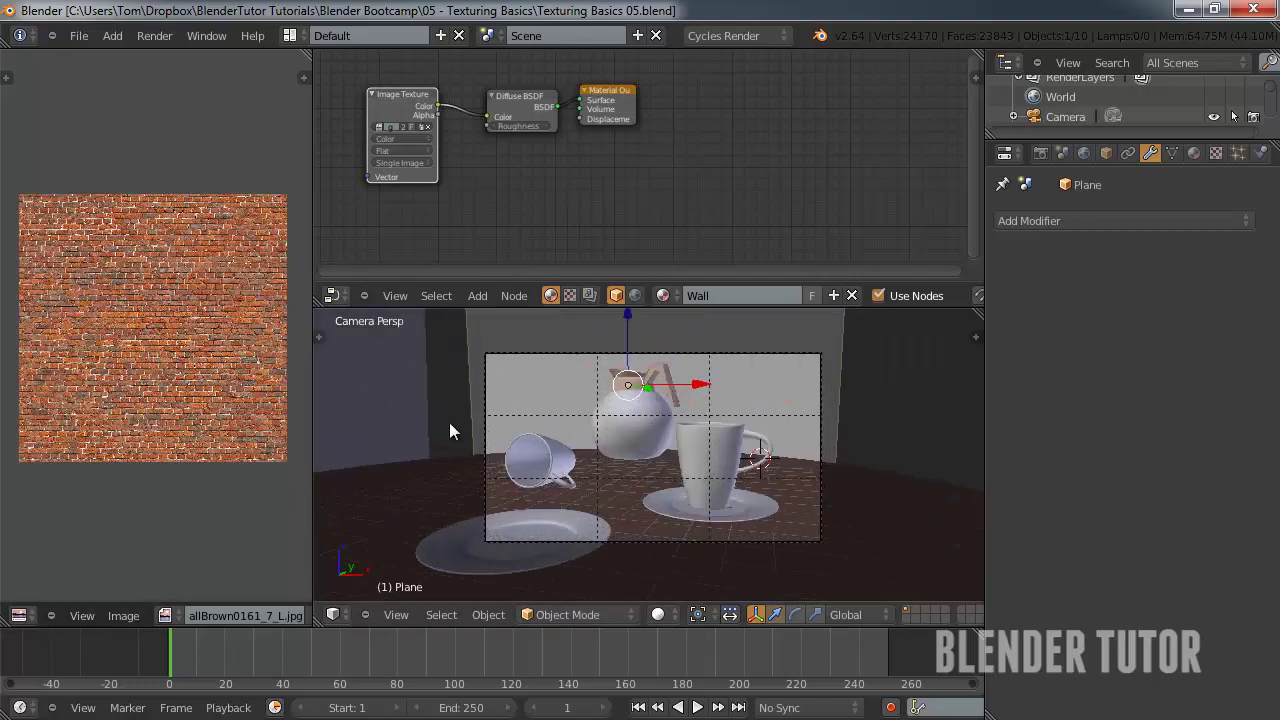
- Unlink the brick image from the image editor
scroll(268, 586, "down", 3)
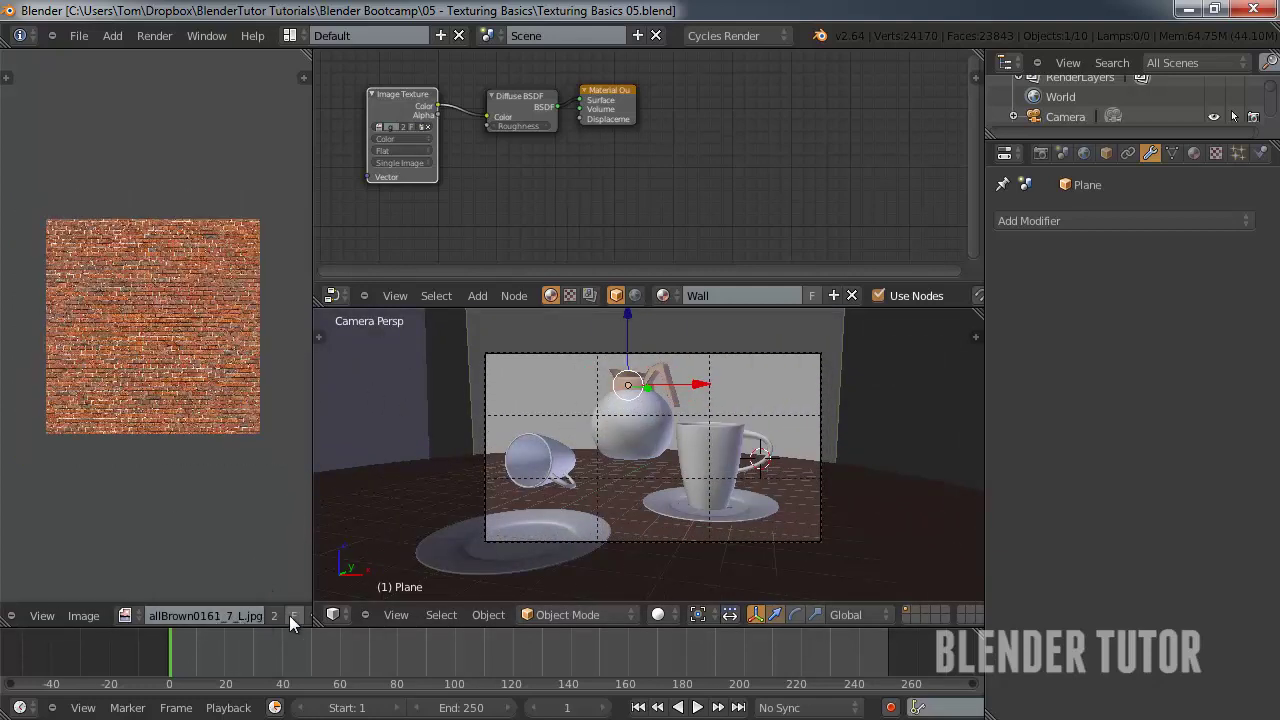
scroll(289, 615, "down", 1)
left_click(283, 615)
scroll(211, 390, "up", 5)
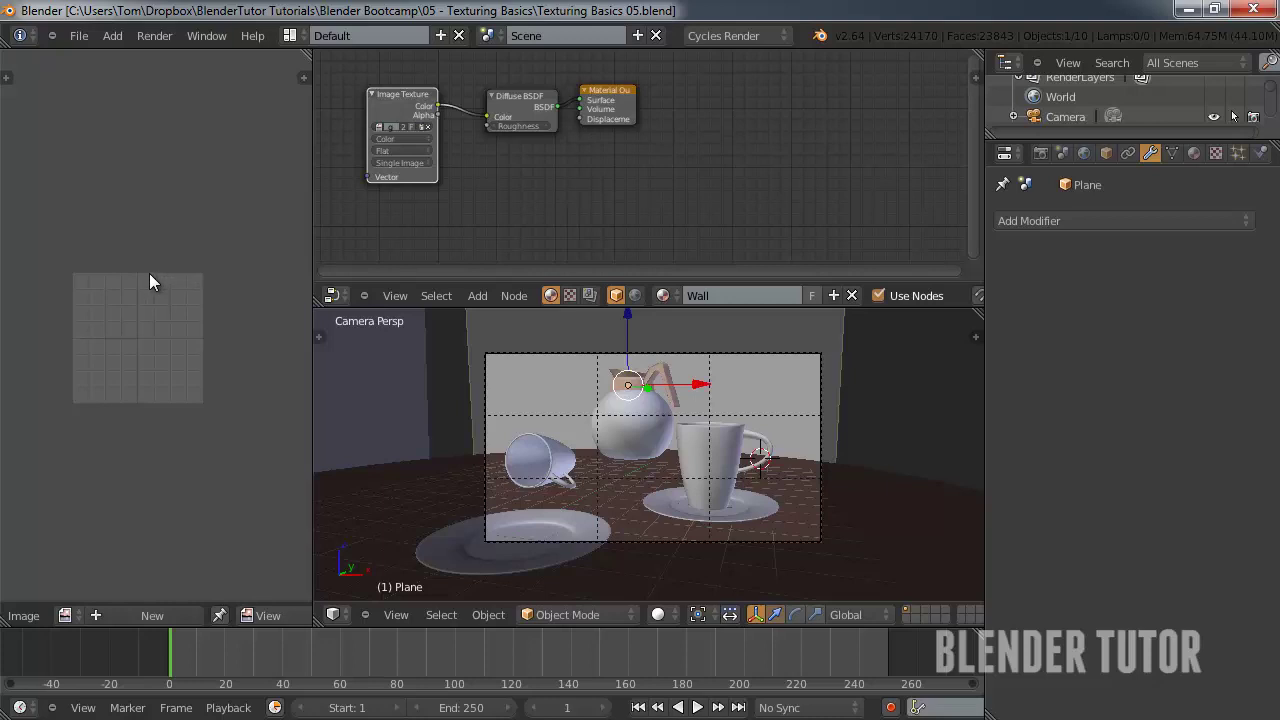
- Check in the user preferences that the Import-Export add-on Import Images as Planes is enabled
left_click(78, 36)
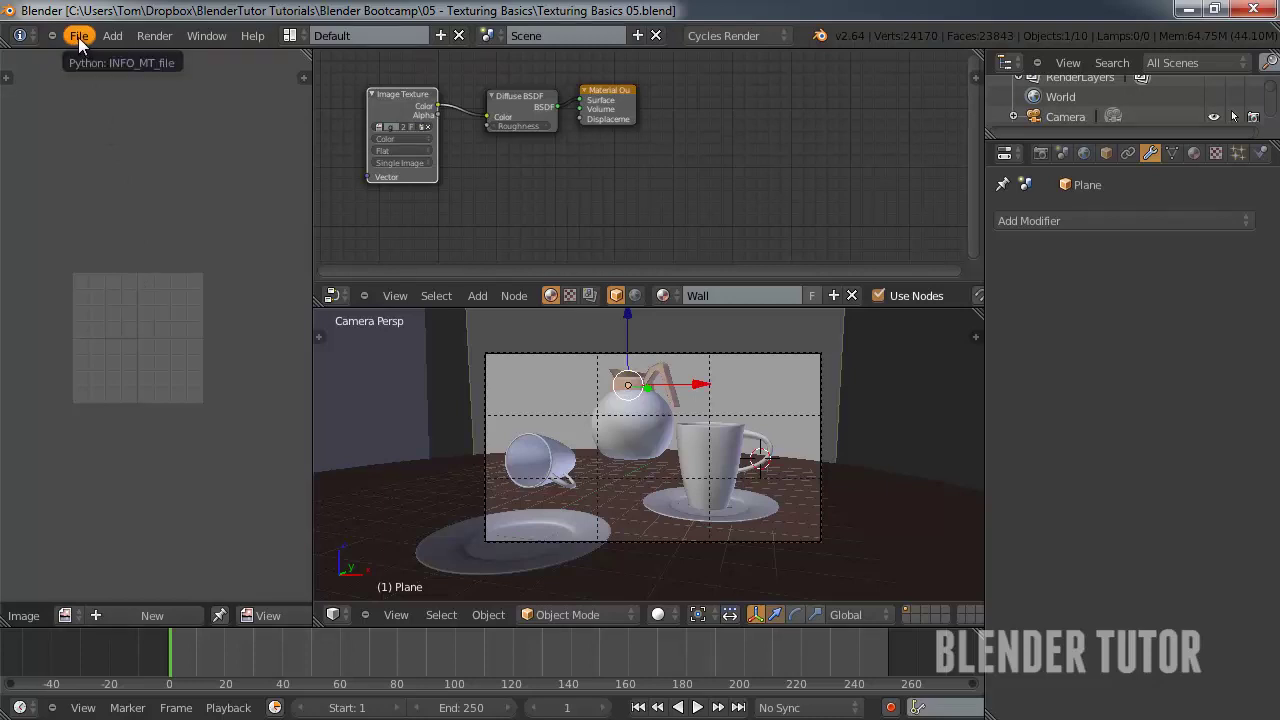
left_click(78, 36)
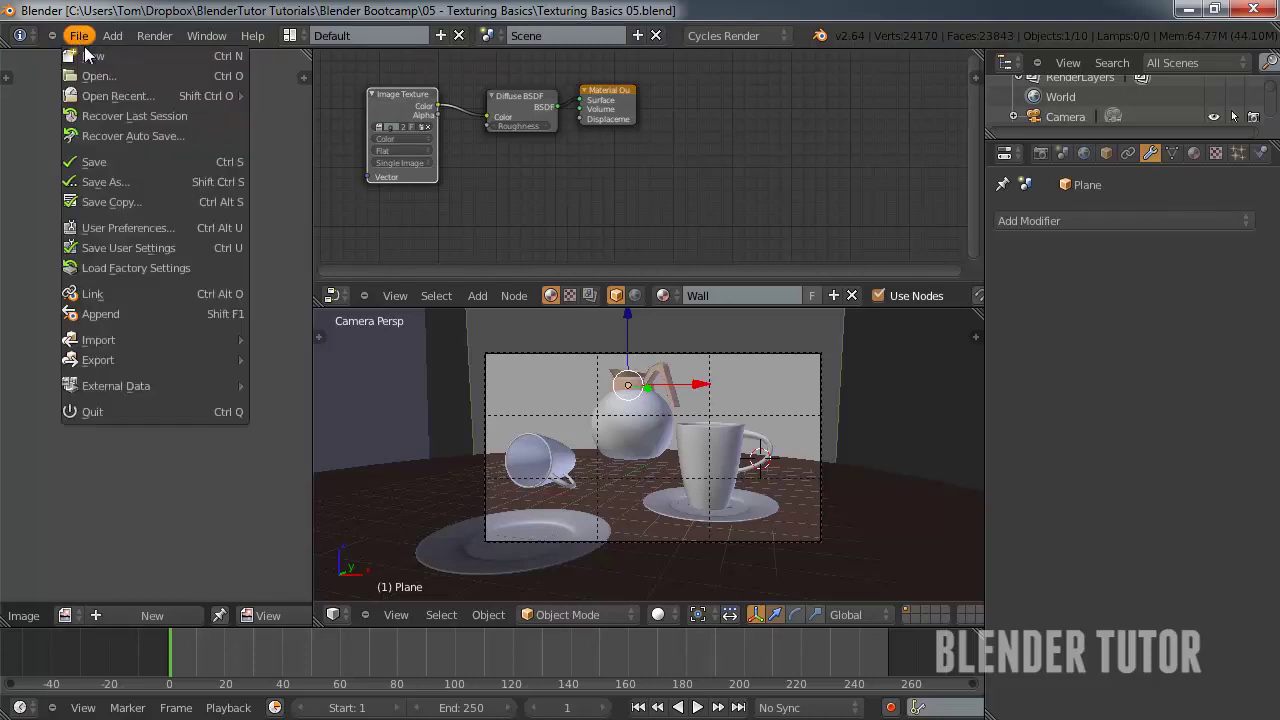
left_click(140, 228)
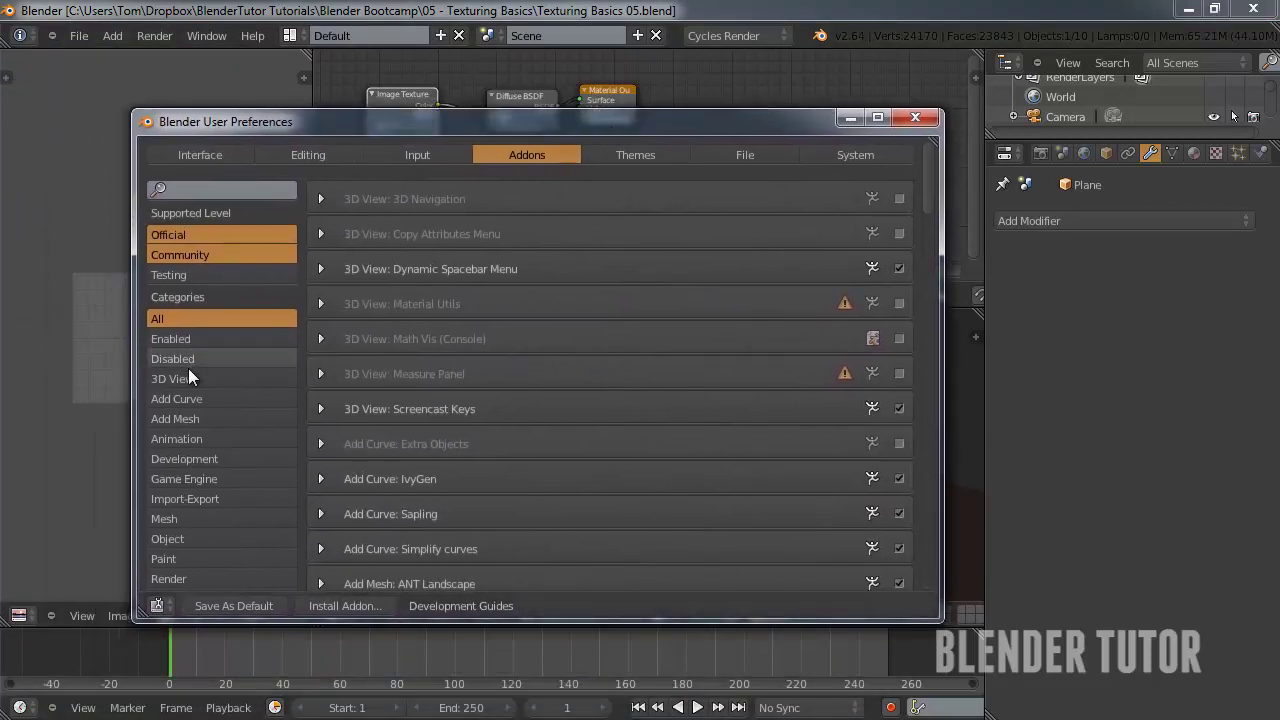
left_click(200, 499)
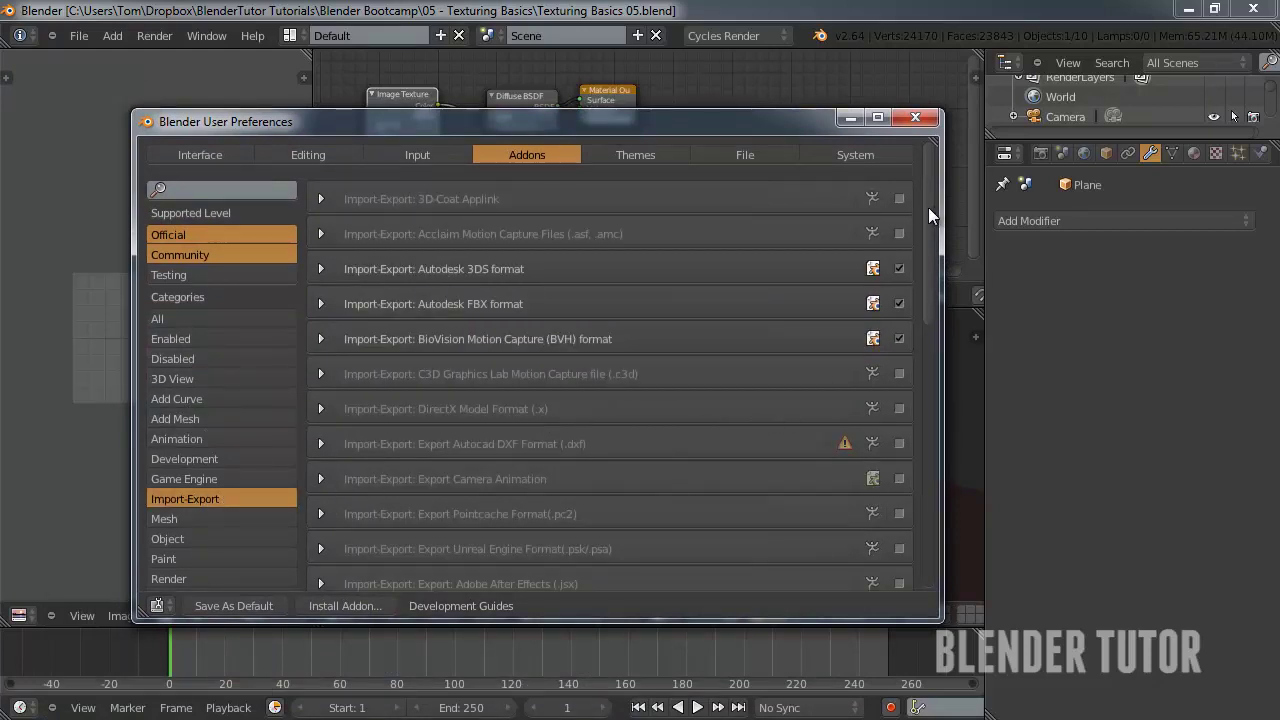
left_click_drag(928, 207, 926, 320)
scroll(542, 337, "down", 3)
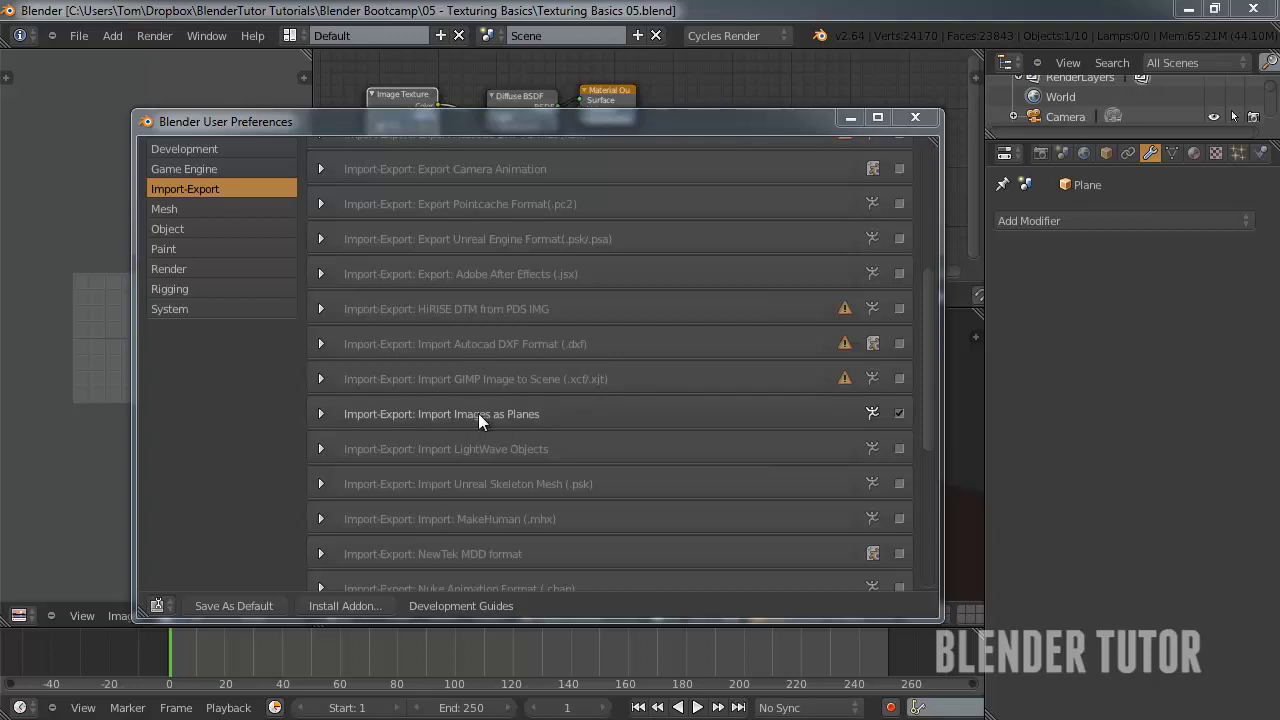
left_click(915, 118)
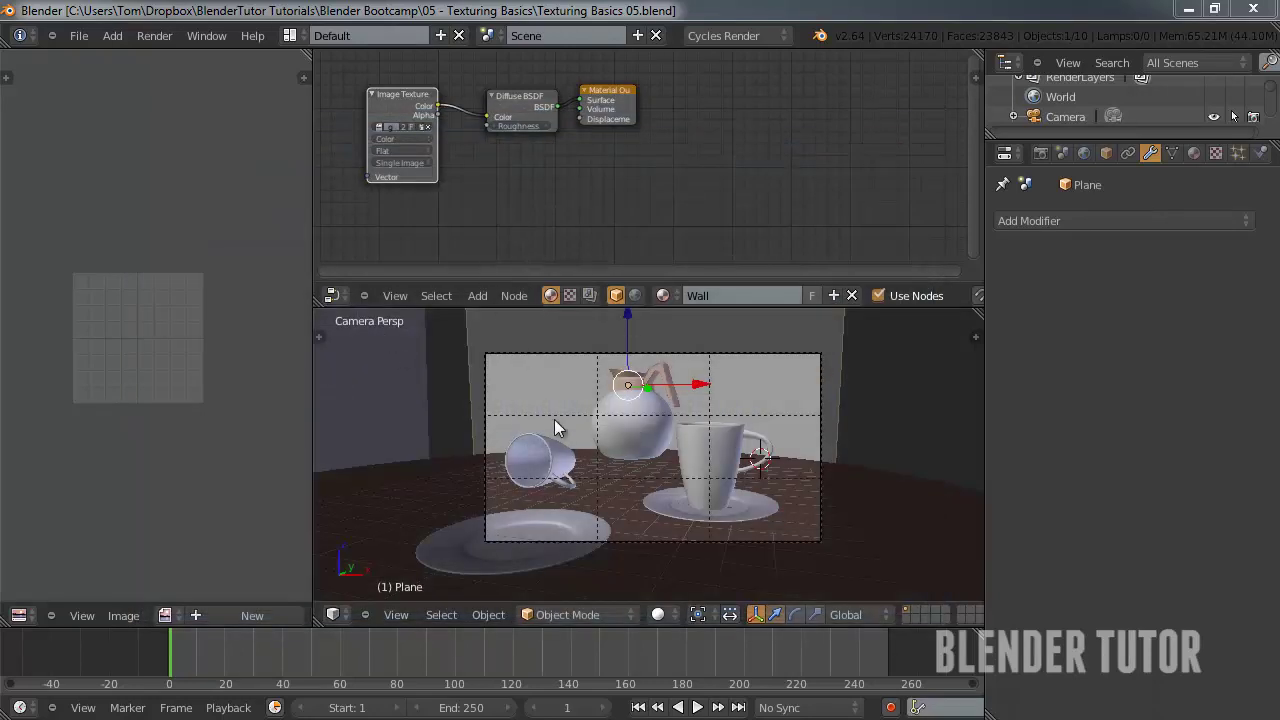
- Start adding an image as a plane and browse to the Textures folder of 05 - Texturing Basics
middle_click_drag(598, 404, 572, 452)
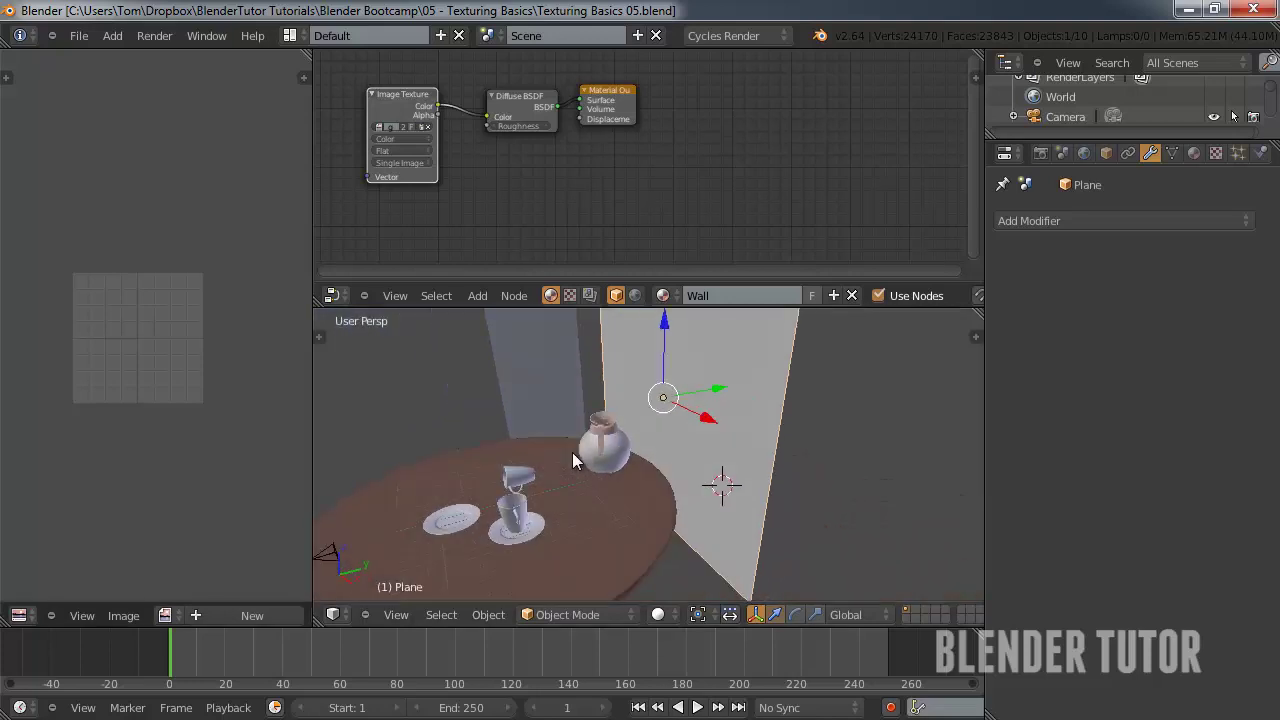
key("shift+a")
mouse_move(572, 451)
mouse_move(527, 410)
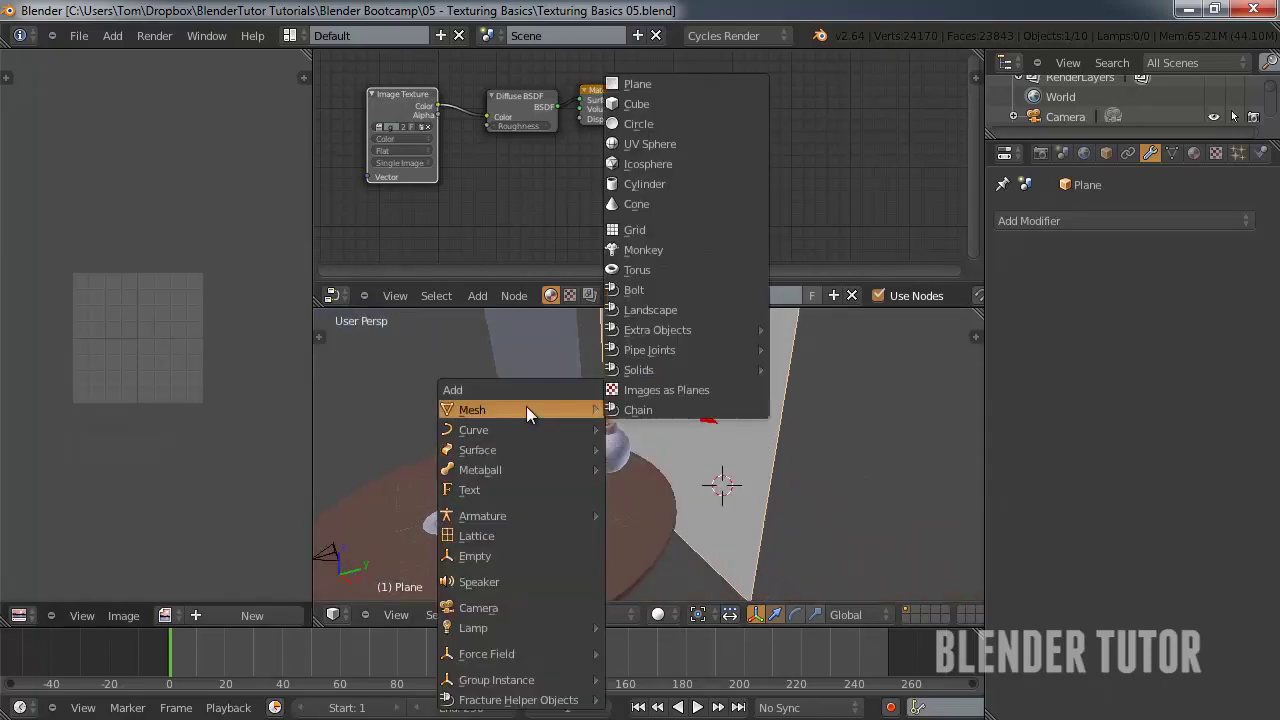
left_click(680, 393)
left_click(278, 135)
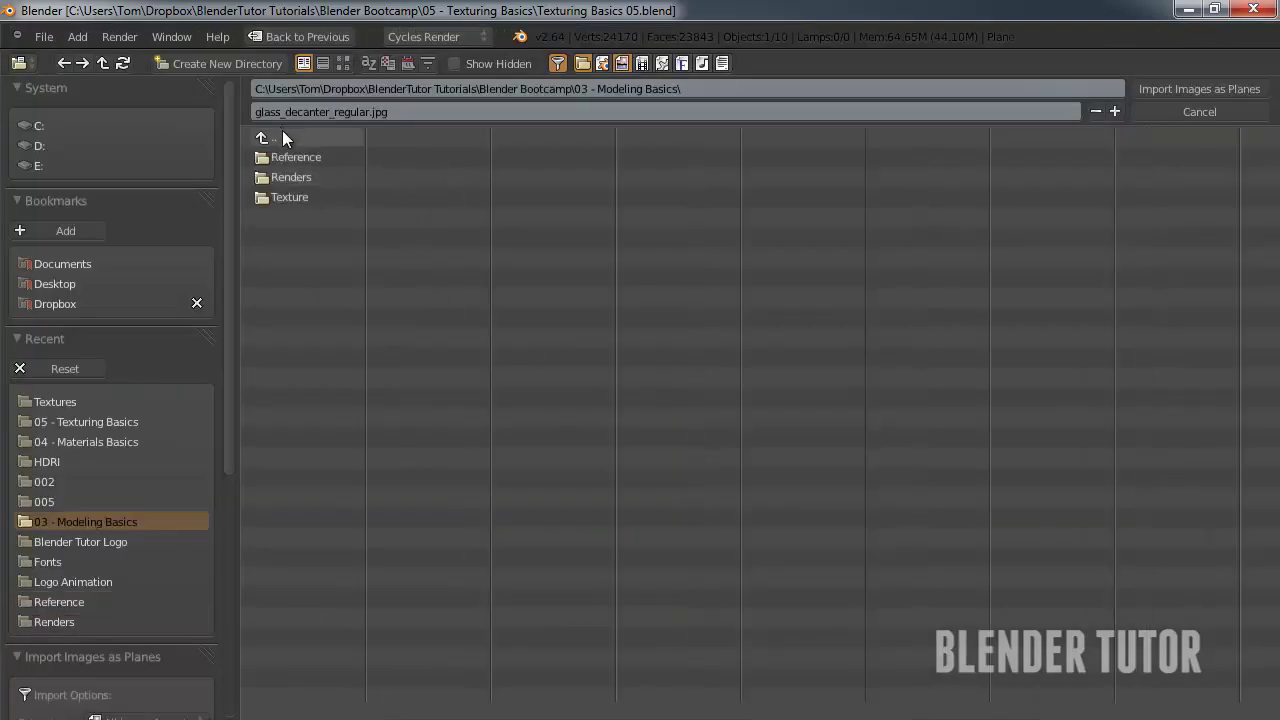
left_click(305, 133)
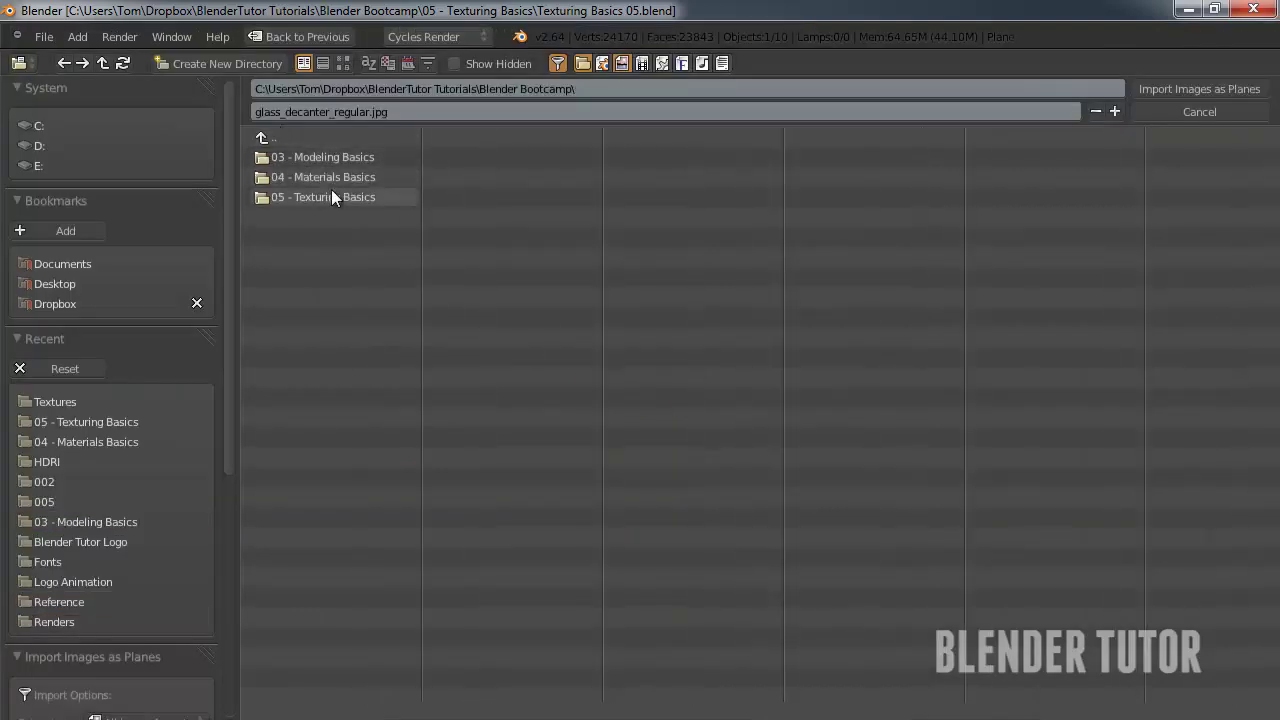
left_click(331, 189)
left_click(296, 176)
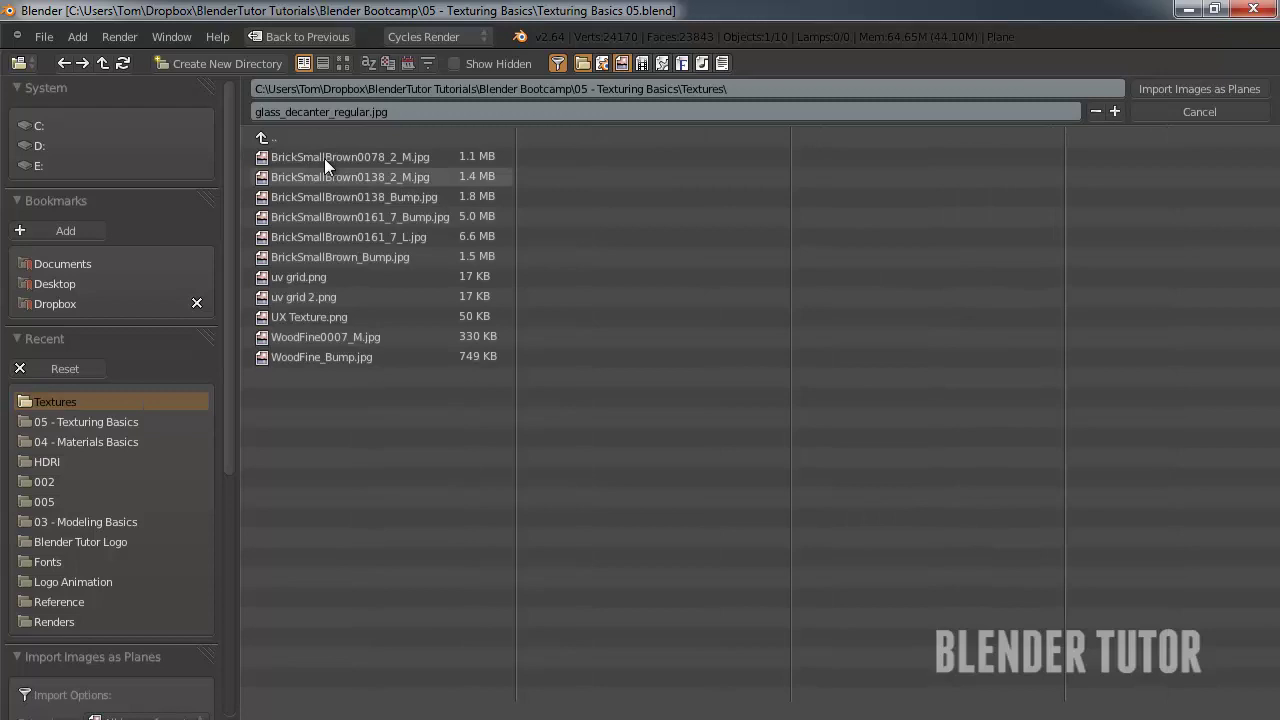
- Import BrickSmallBrown0161_7_L.jpg as a plane with a Diffuse material and Use Image Dimensions enabled
left_click(343, 63)
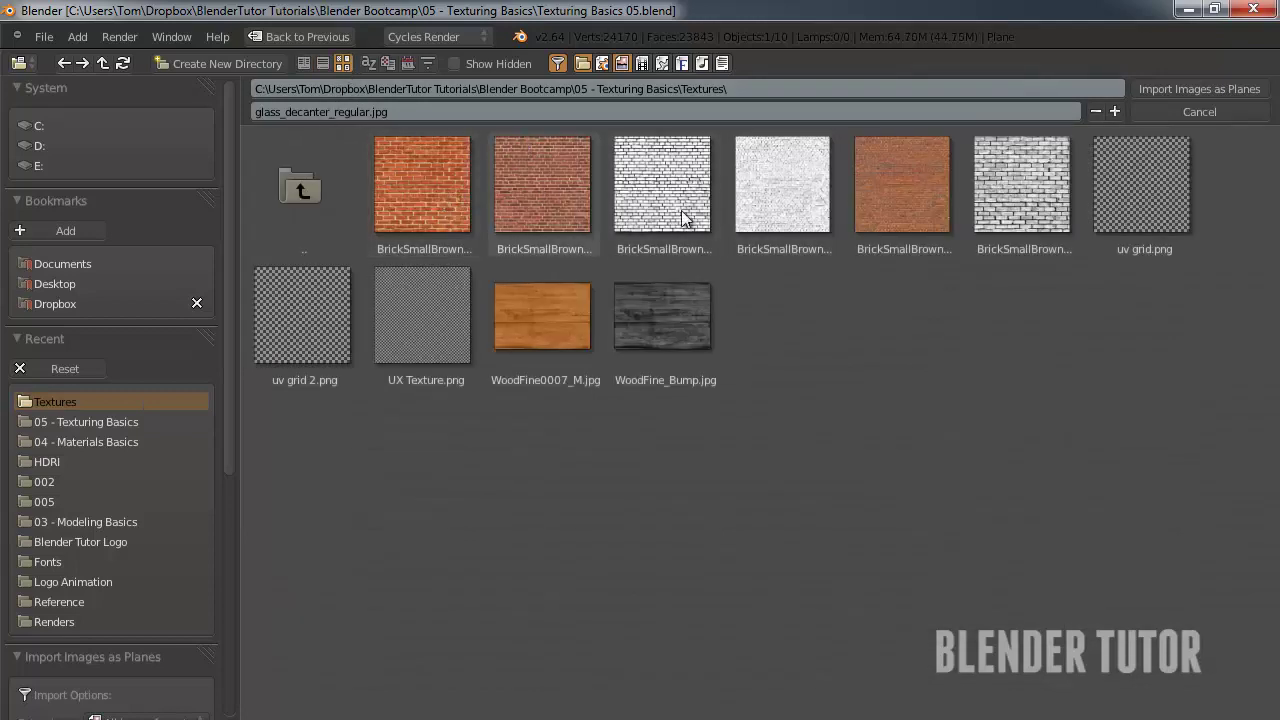
left_click(875, 198)
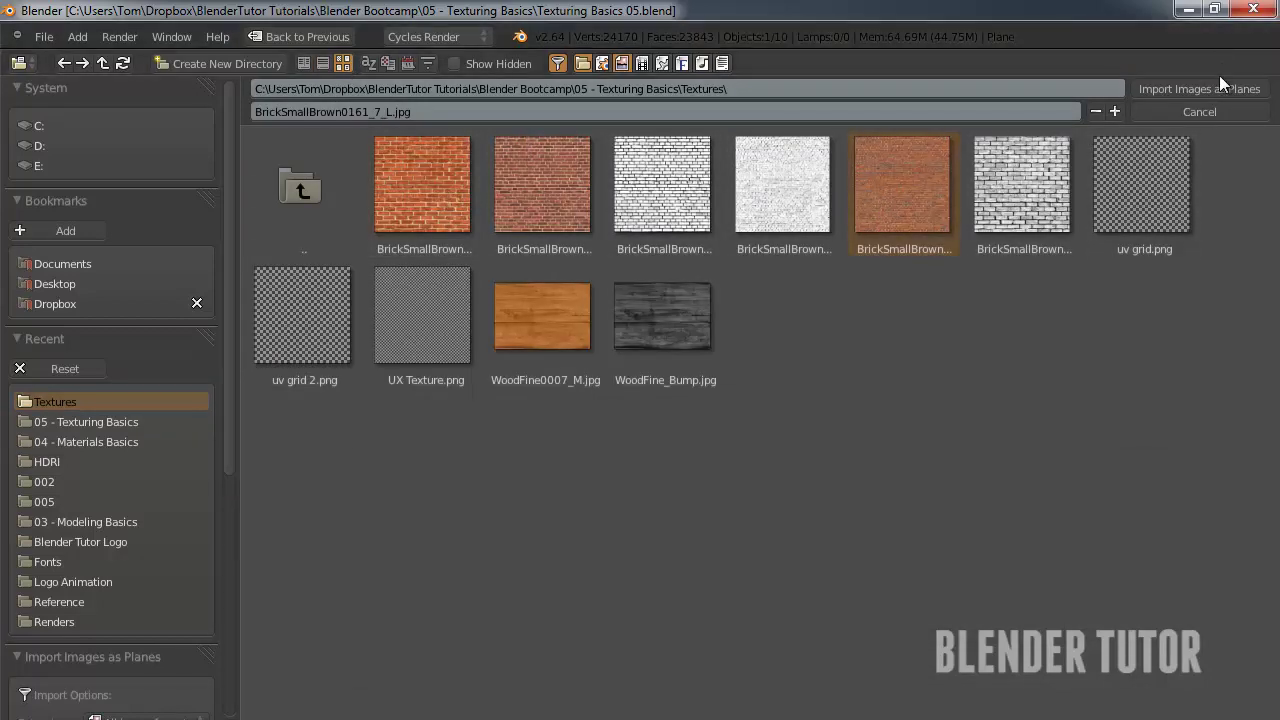
scroll(129, 526, "down", 10)
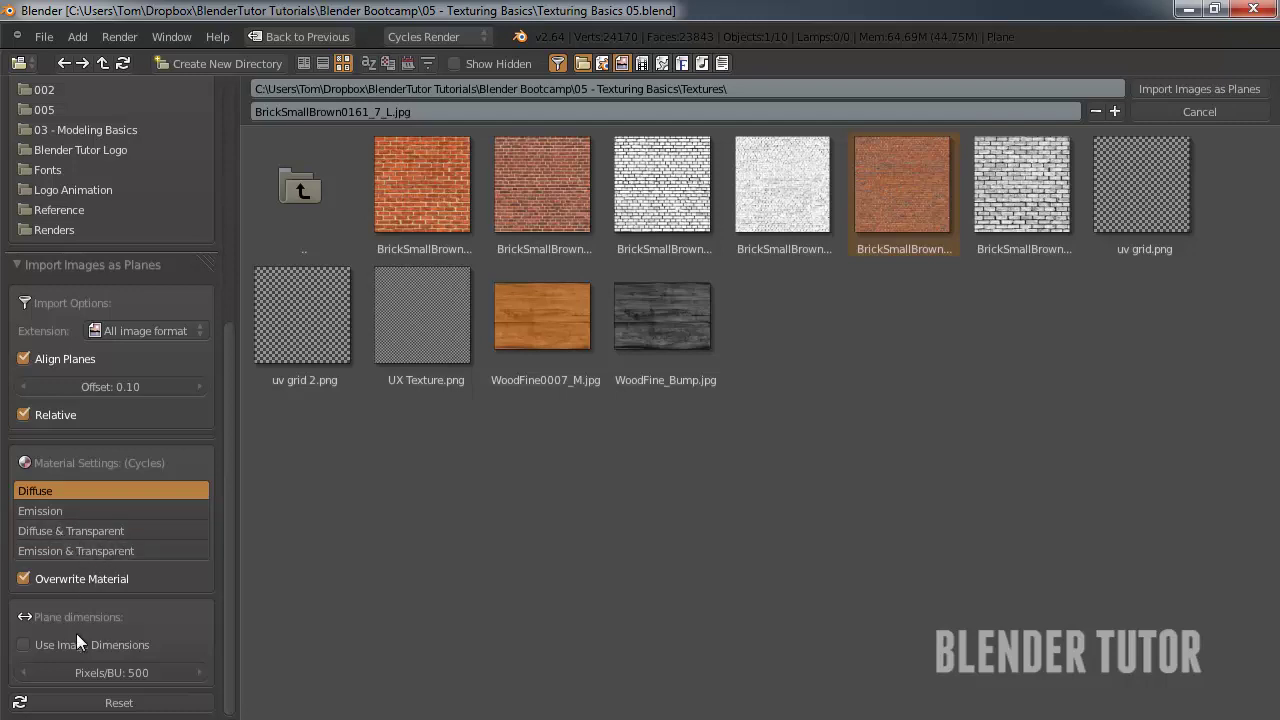
left_click(22, 645)
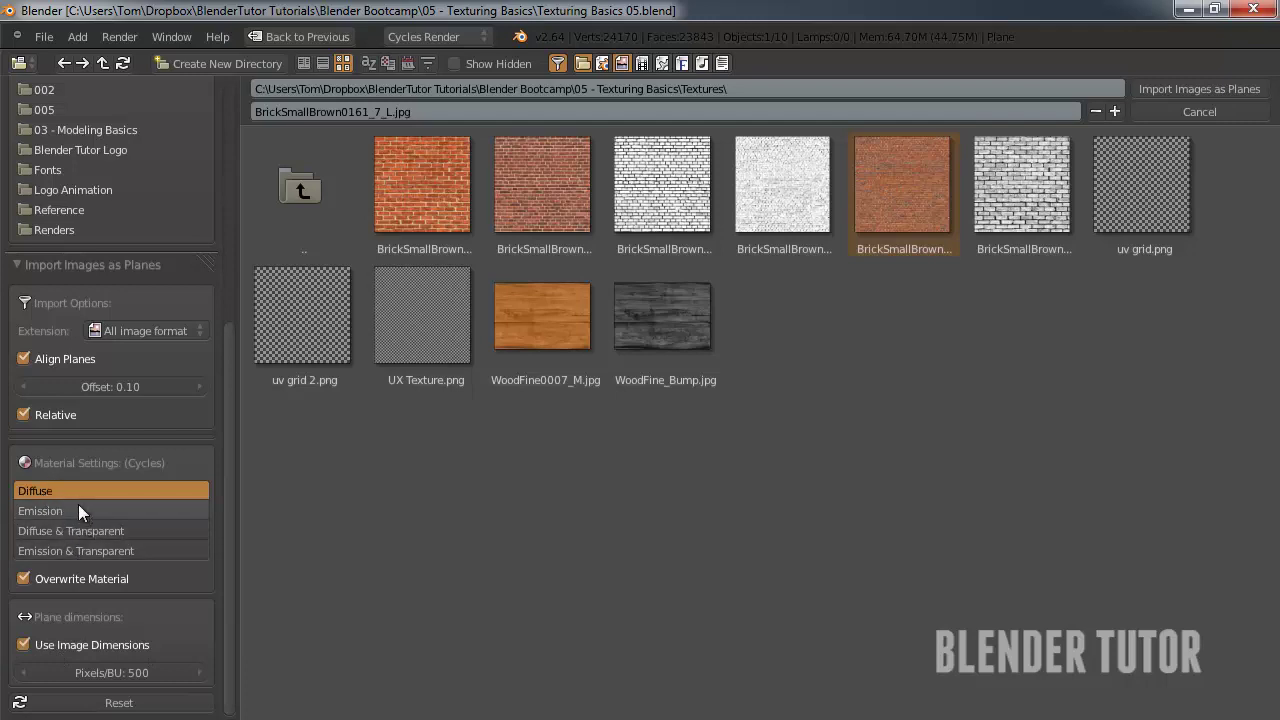
left_click(1201, 90)
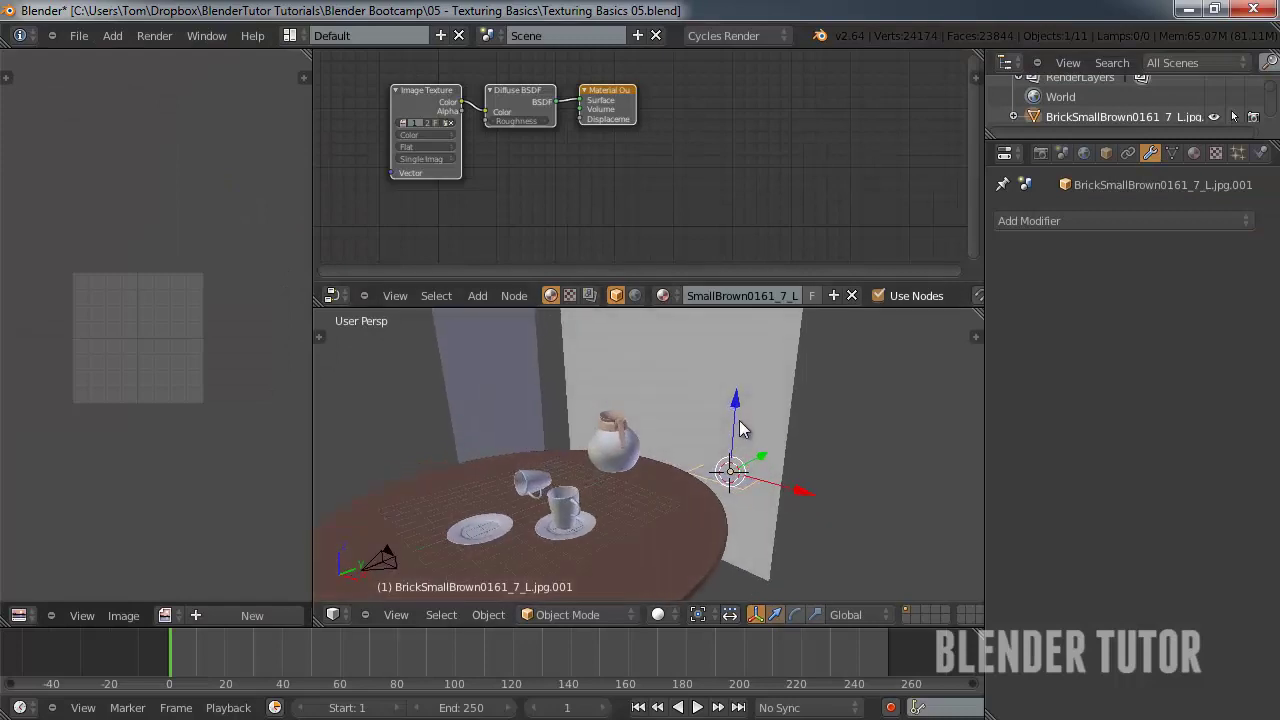
- Examine the imported brick plane in Rendered shading and switch the viewport to Texture shading
scroll(732, 491, "down", 3)
middle_click_drag(708, 459, 703, 502)
scroll(701, 498, "up", 4)
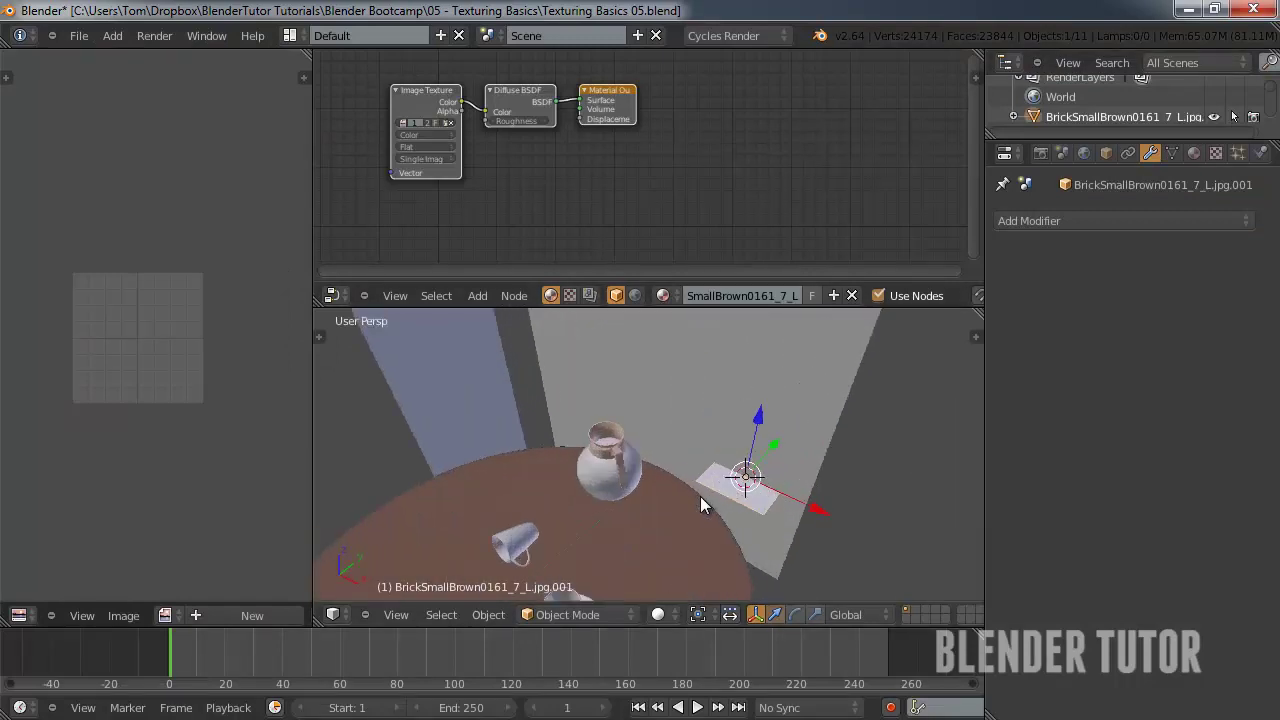
left_click(660, 614)
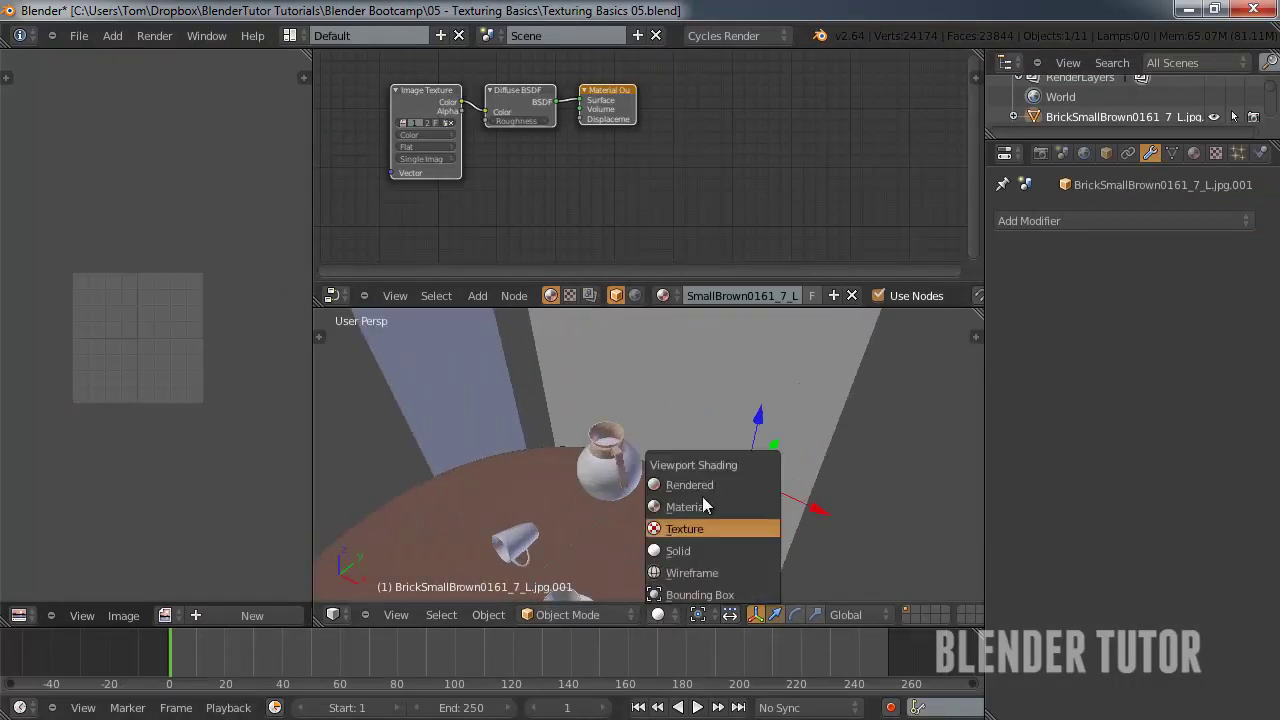
left_click(699, 480)
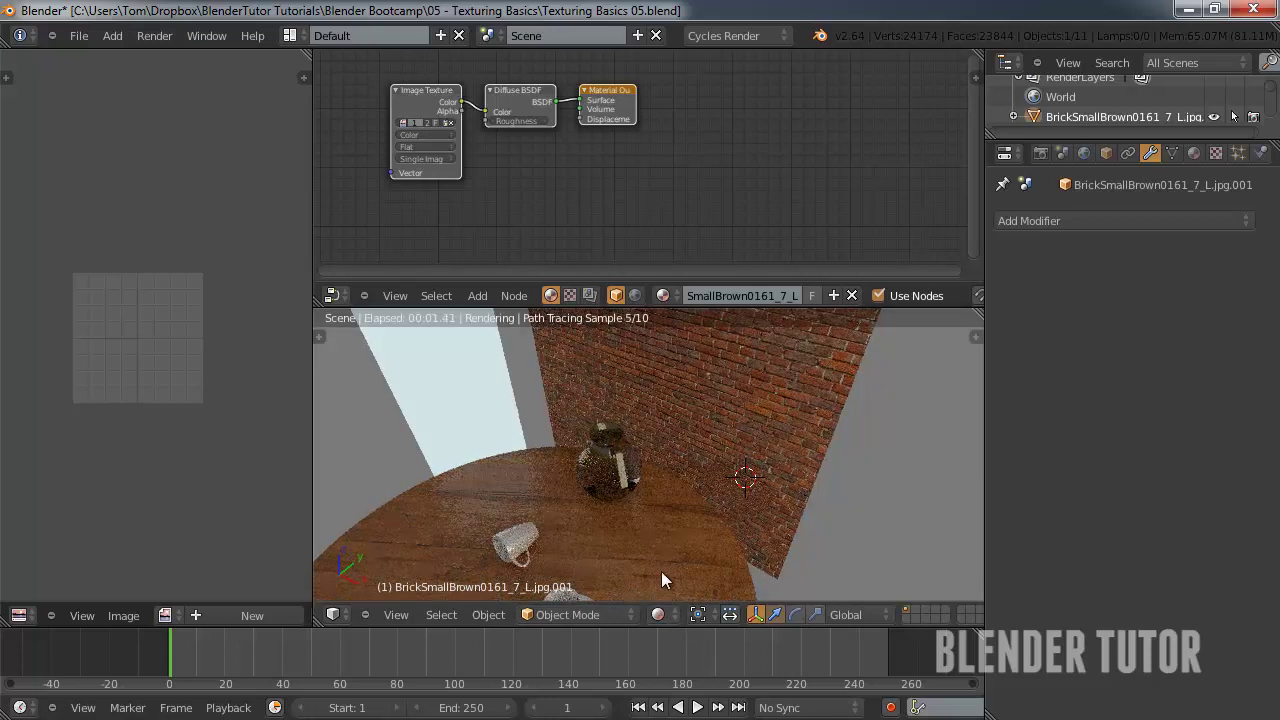
left_click(659, 614)
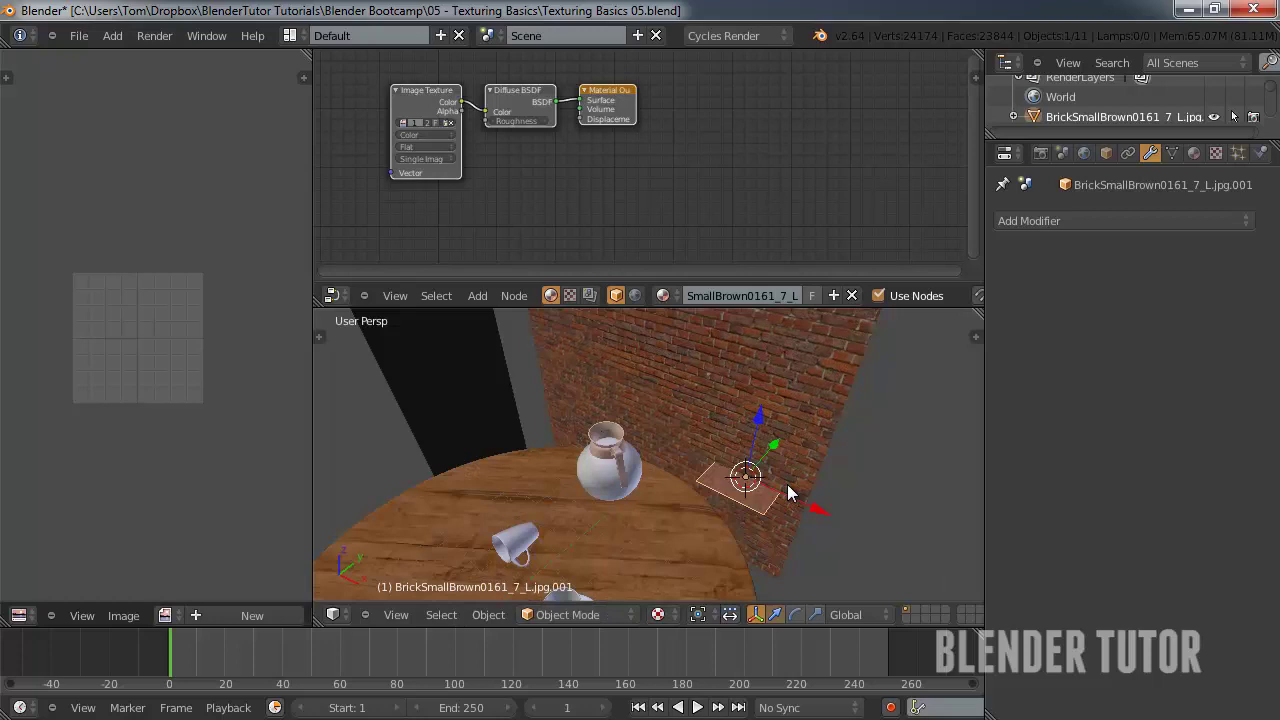
- Rotate the imported brick plane 90 degrees about the global X axis
middle_click_drag(787, 484, 658, 438, "shift")
scroll(659, 437, "up", 5)
scroll(659, 437, "down", 5)
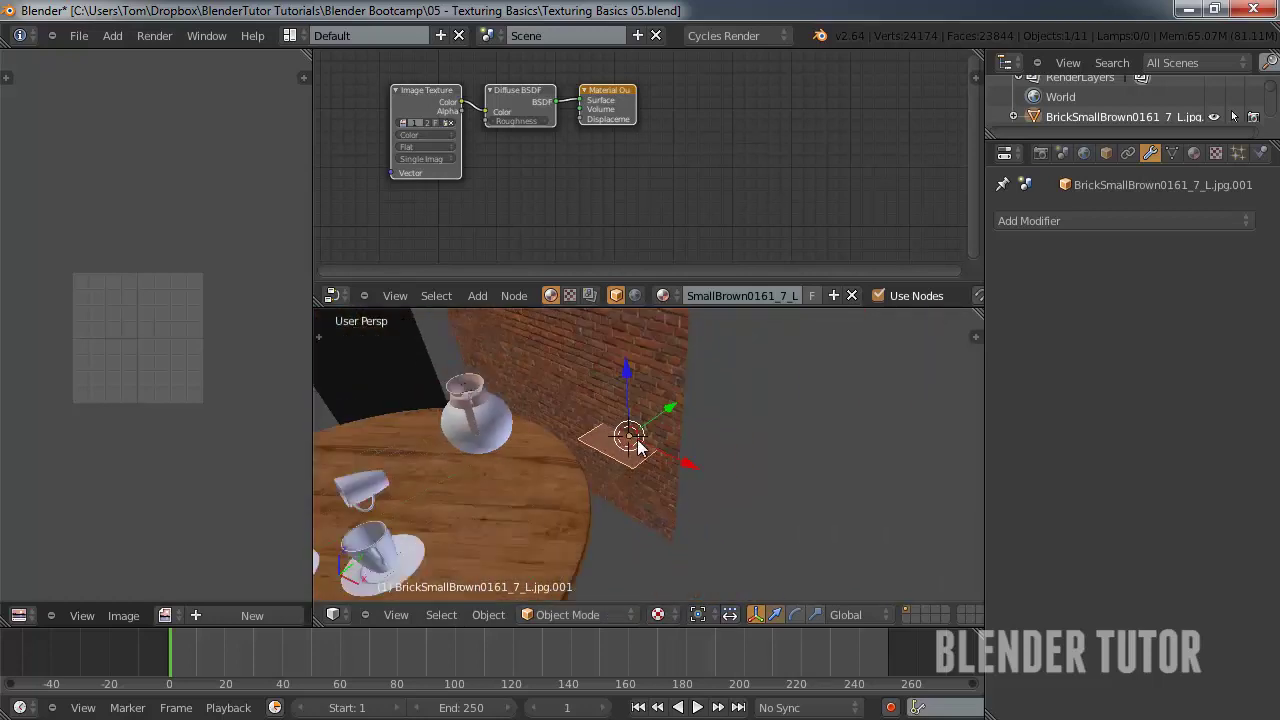
type("rx90")
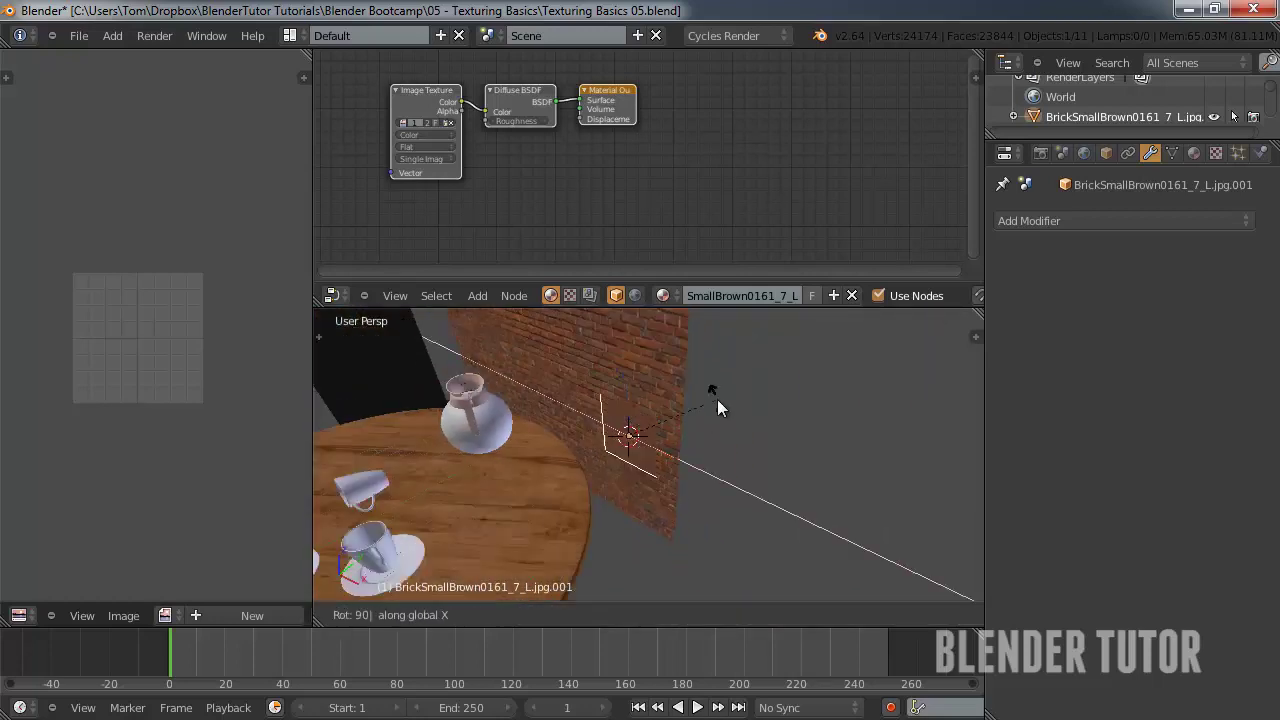
key("Return")
- Scale the upright brick plane up to about wall size and slide it along X towards the back wall
key("s")
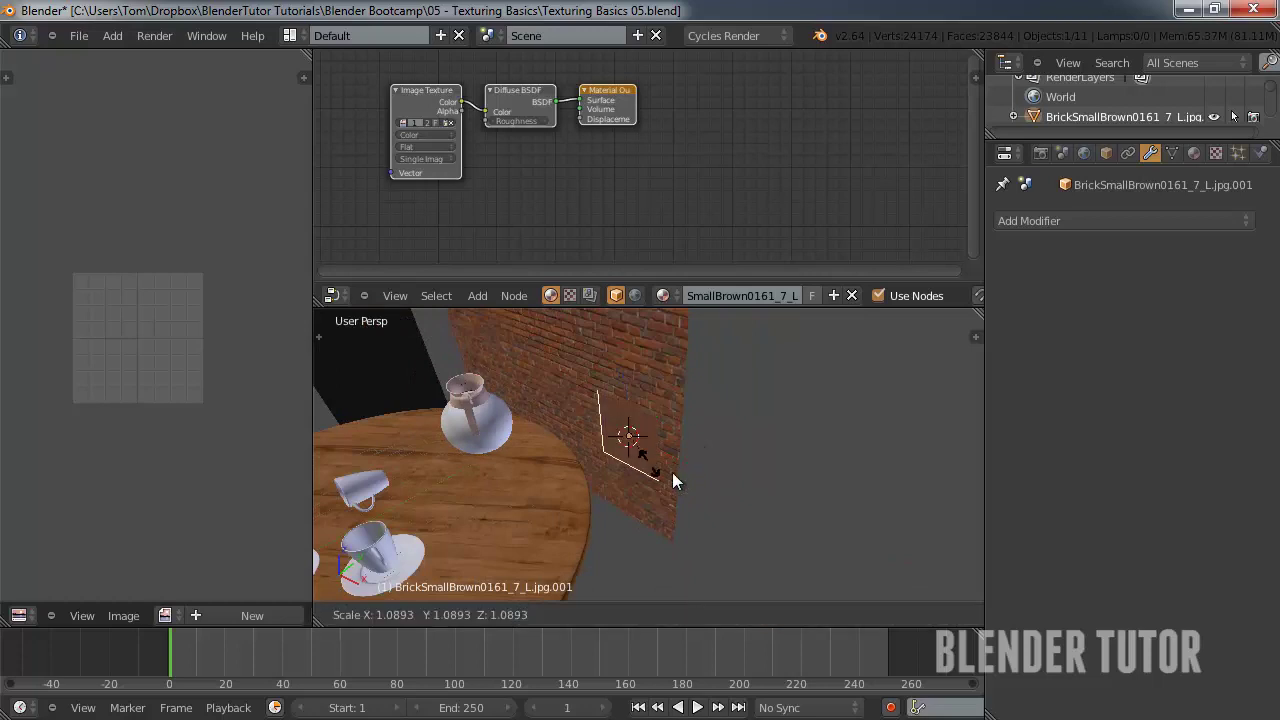
left_click(726, 499)
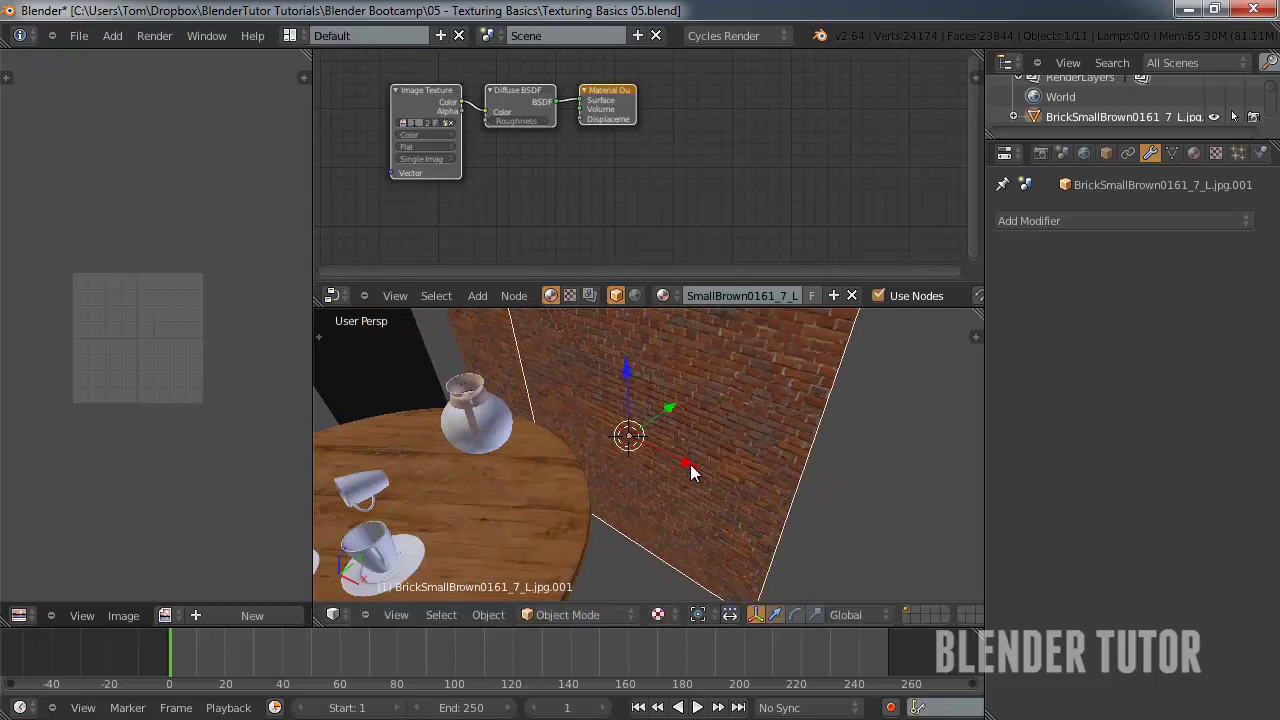
left_click_drag(690, 464, 600, 415)
mouse_move(662, 440)
middle_mouse_down()
mouse_move(741, 427)
mouse_move(763, 404)
mouse_move(677, 418)
mouse_move(658, 441)
middle_mouse_up()
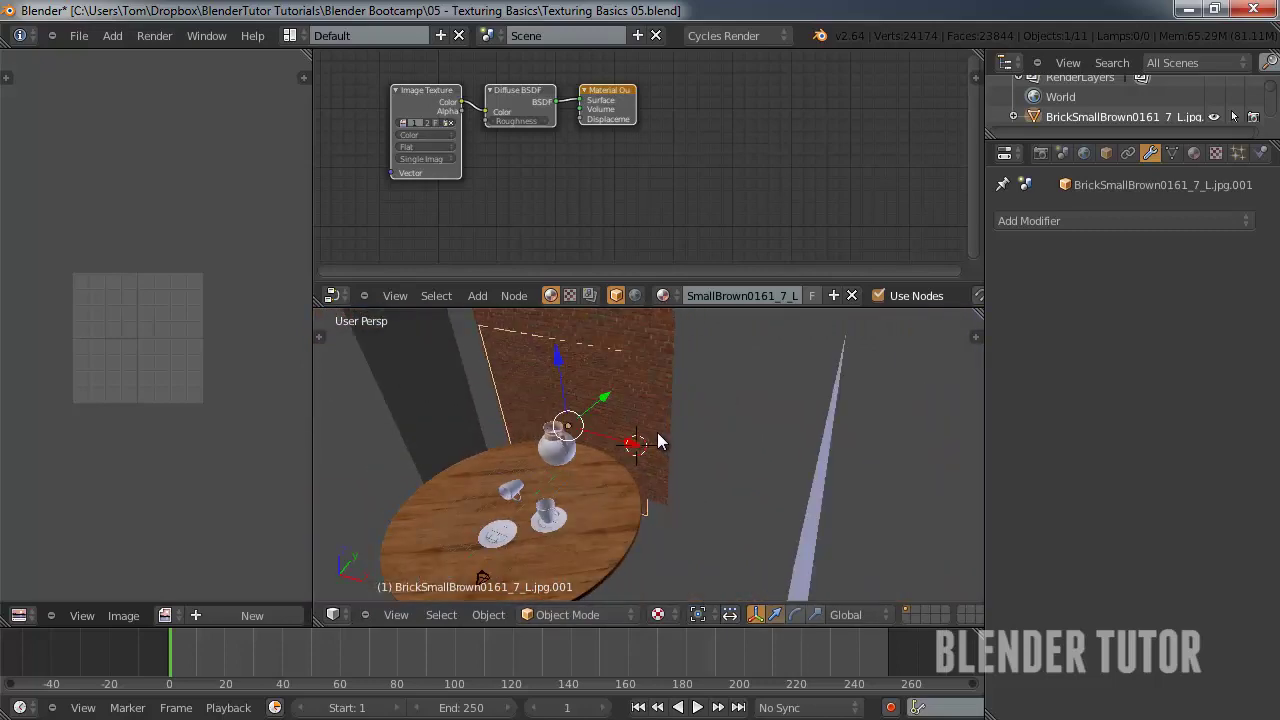
- Delete the imported brick plane, reselect the original back wall and return to the camera view
key("x")
left_click(648, 432)
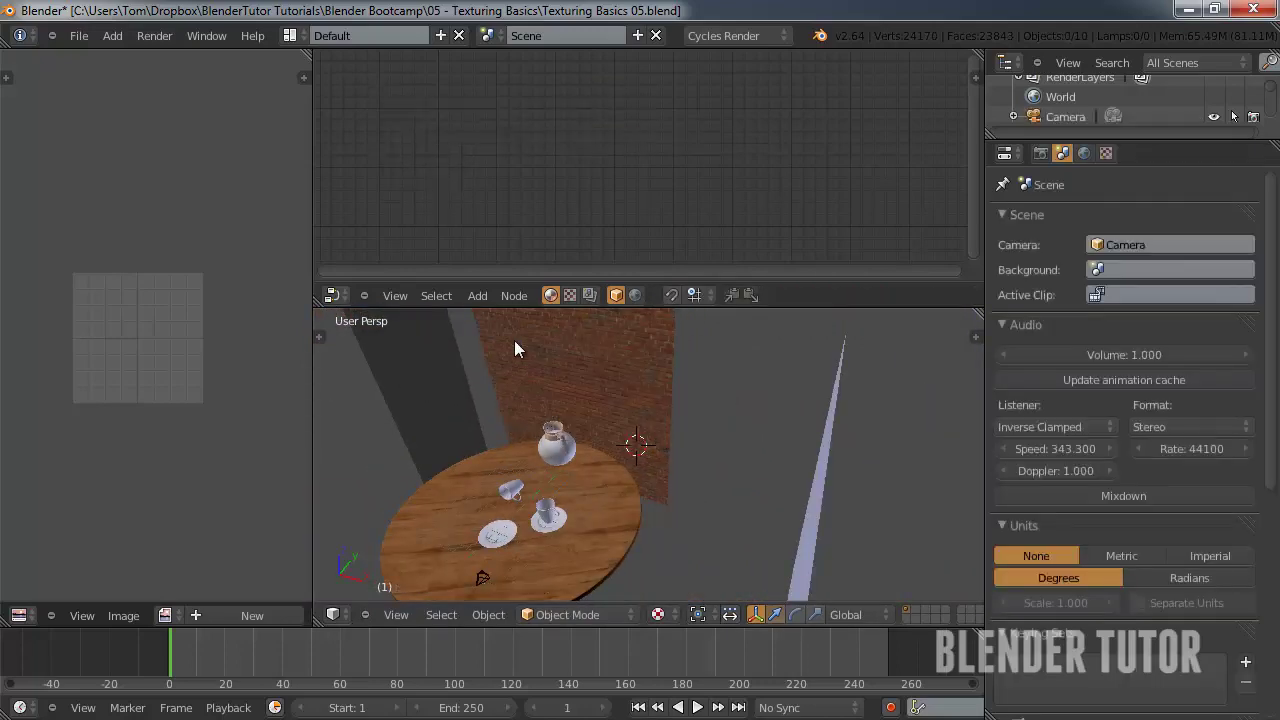
right_click(634, 370)
middle_click_drag(634, 370, 665, 437)
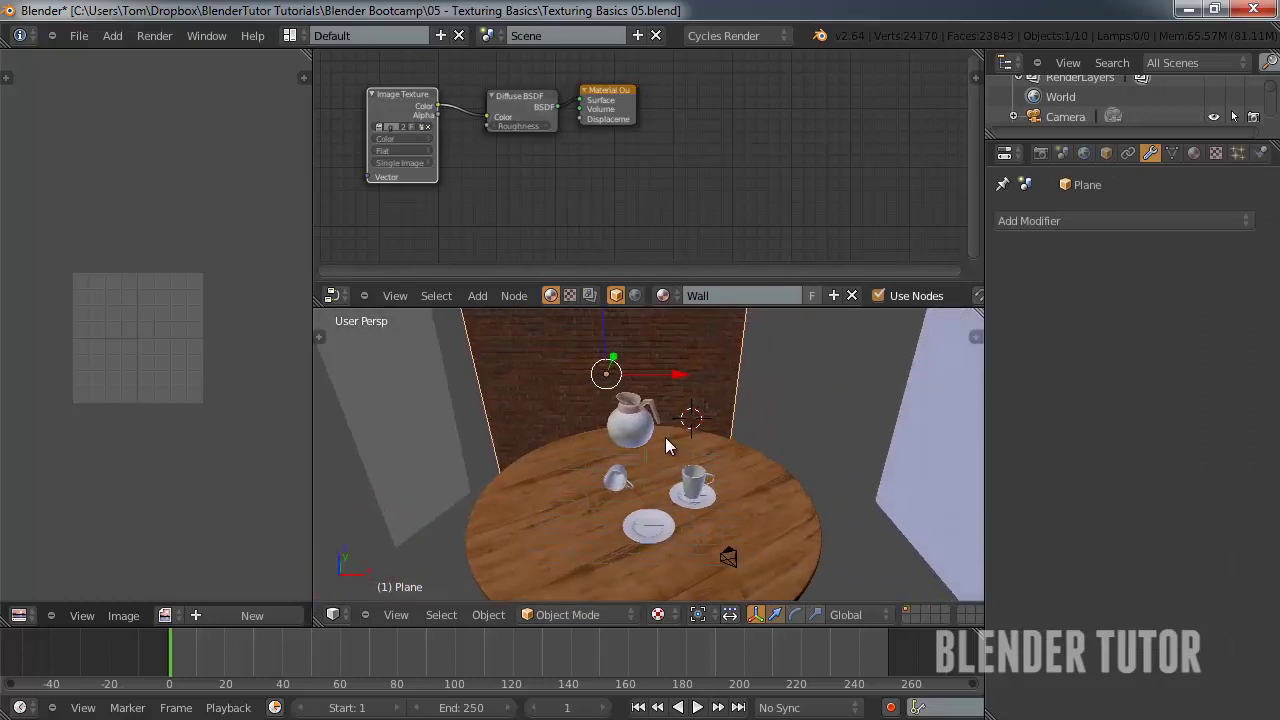
key("KP_0")
scroll(665, 437, "up", 4)
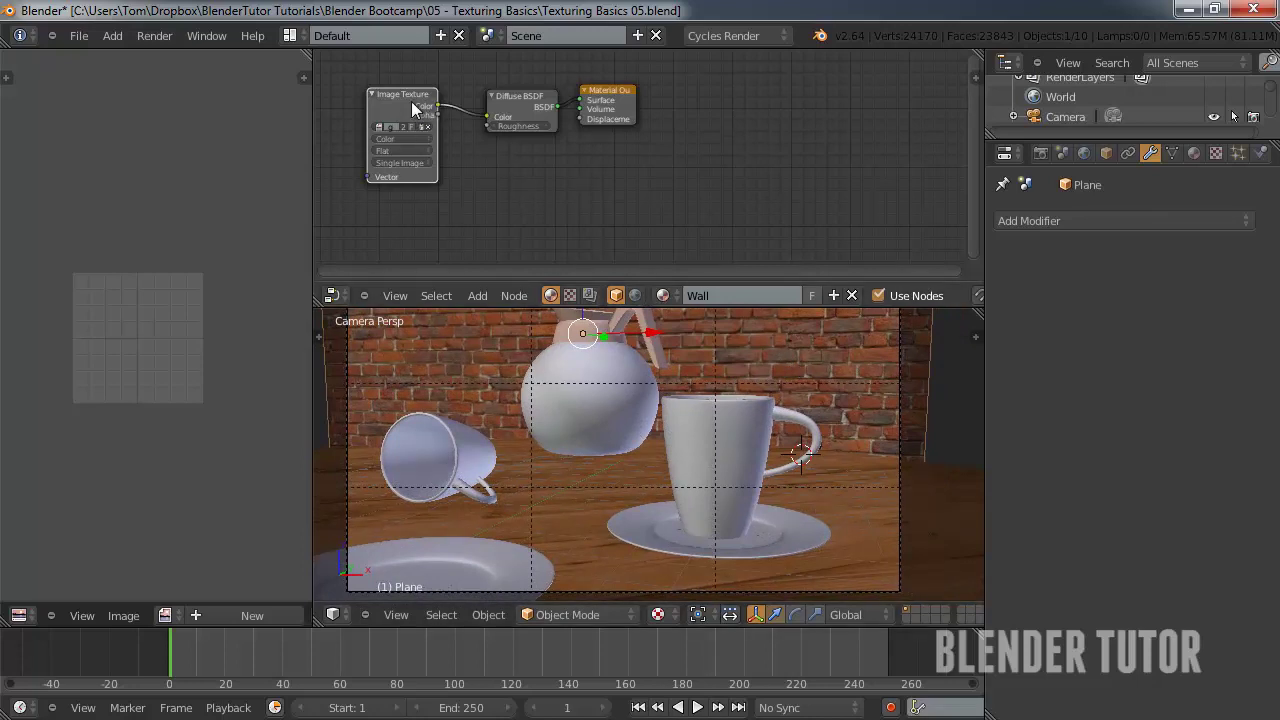
- Add a color Mix node to the Wall material and place it below the Diffuse BSDF node
key("shift+a")
key("shift+a")
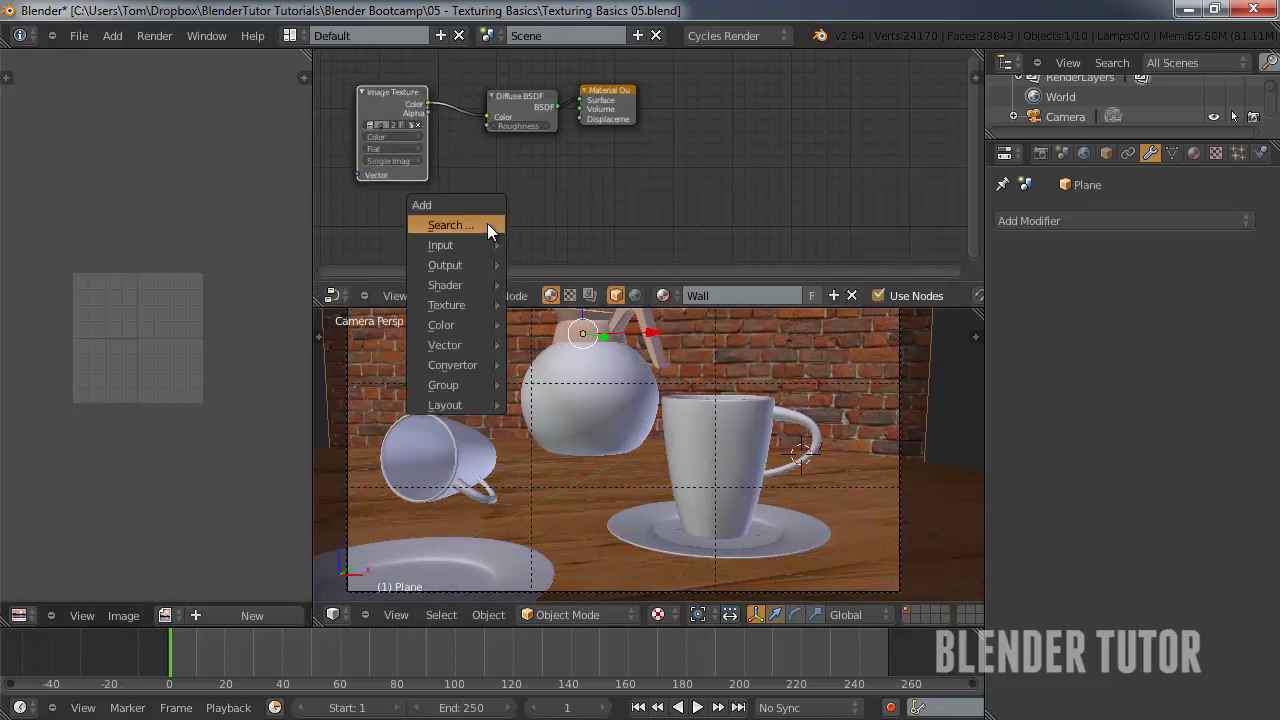
mouse_move(516, 322)
left_click(561, 359)
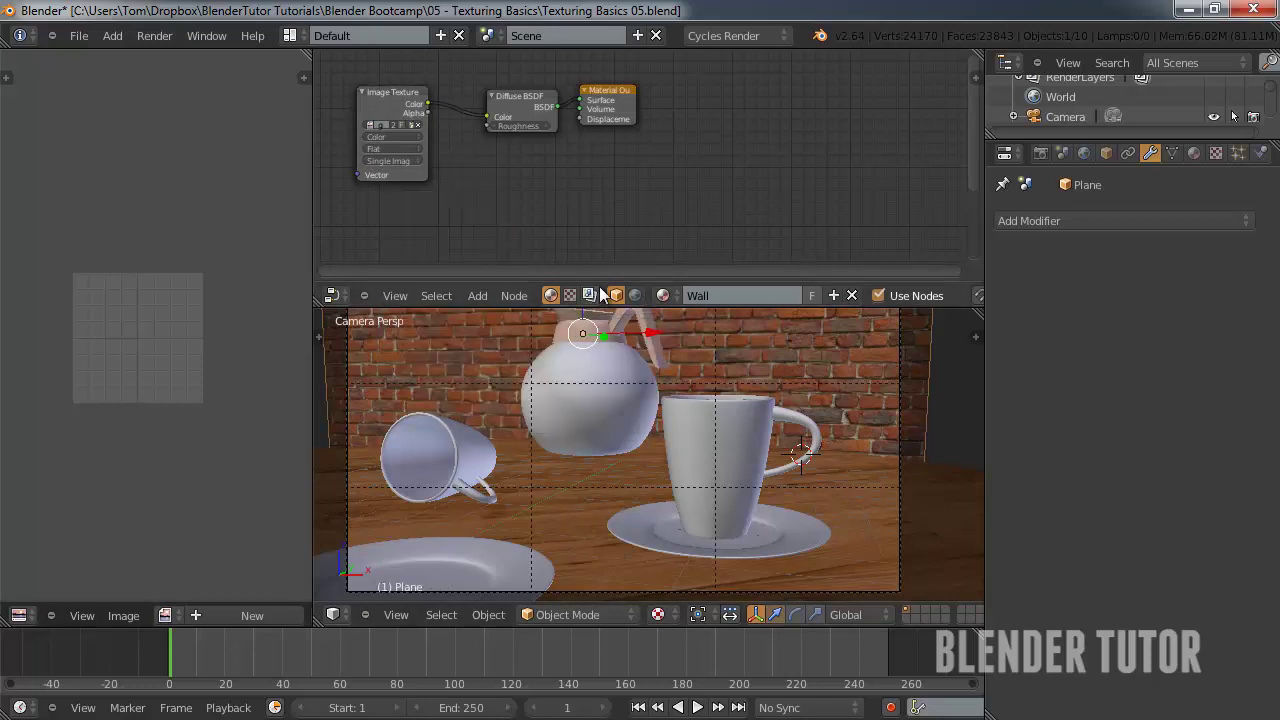
left_click(574, 236)
scroll(581, 233, "down", 2)
key("g")
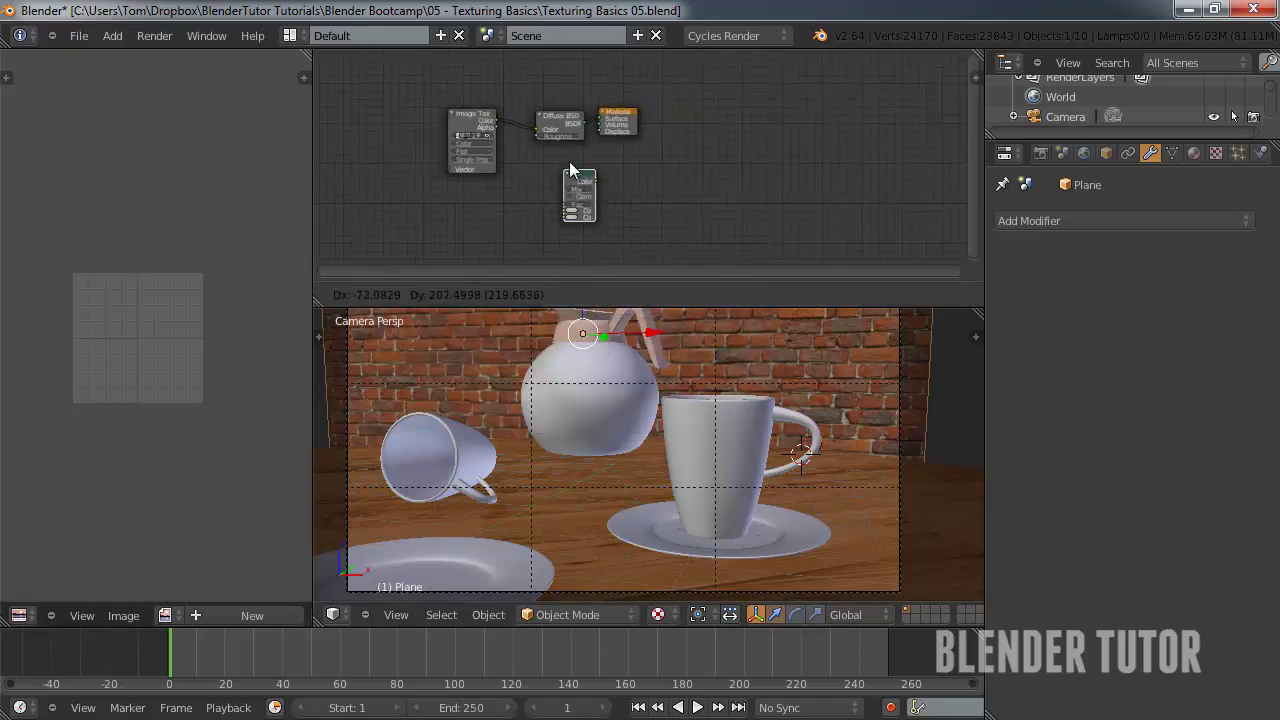
left_click(556, 152)
- Connect the brick Image Texture's Color to the Mix node's Color1 and the Mix Color output to the Material Output's Displacement
scroll(550, 158, "up", 5)
left_click_drag(426, 102, 514, 213)
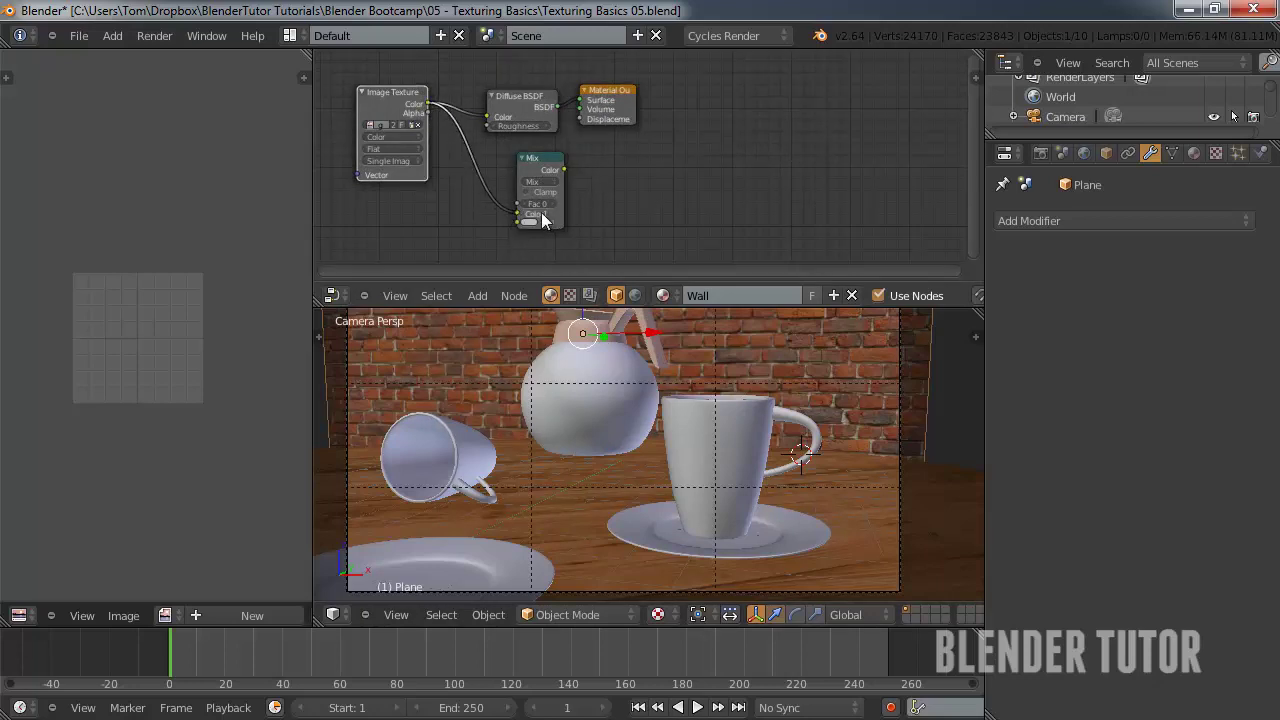
scroll(607, 115, "up", 4)
left_click_drag(626, 73, 797, 83)
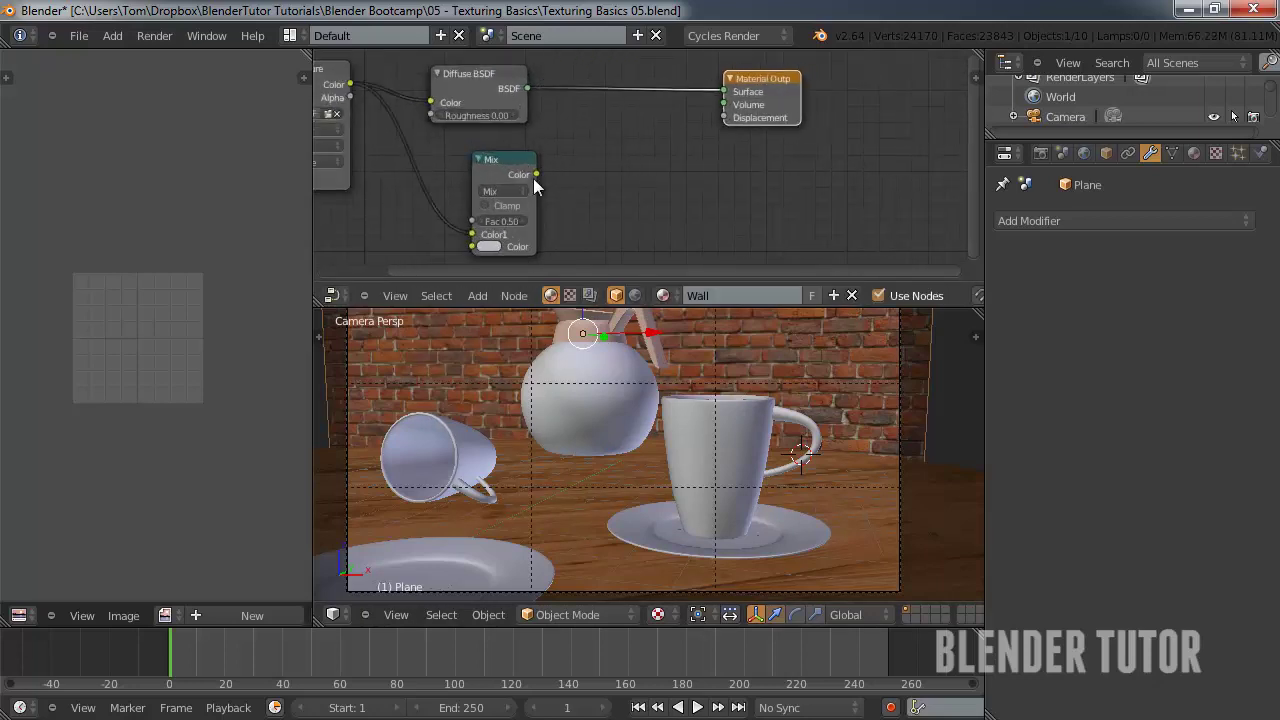
left_click_drag(535, 174, 723, 117)
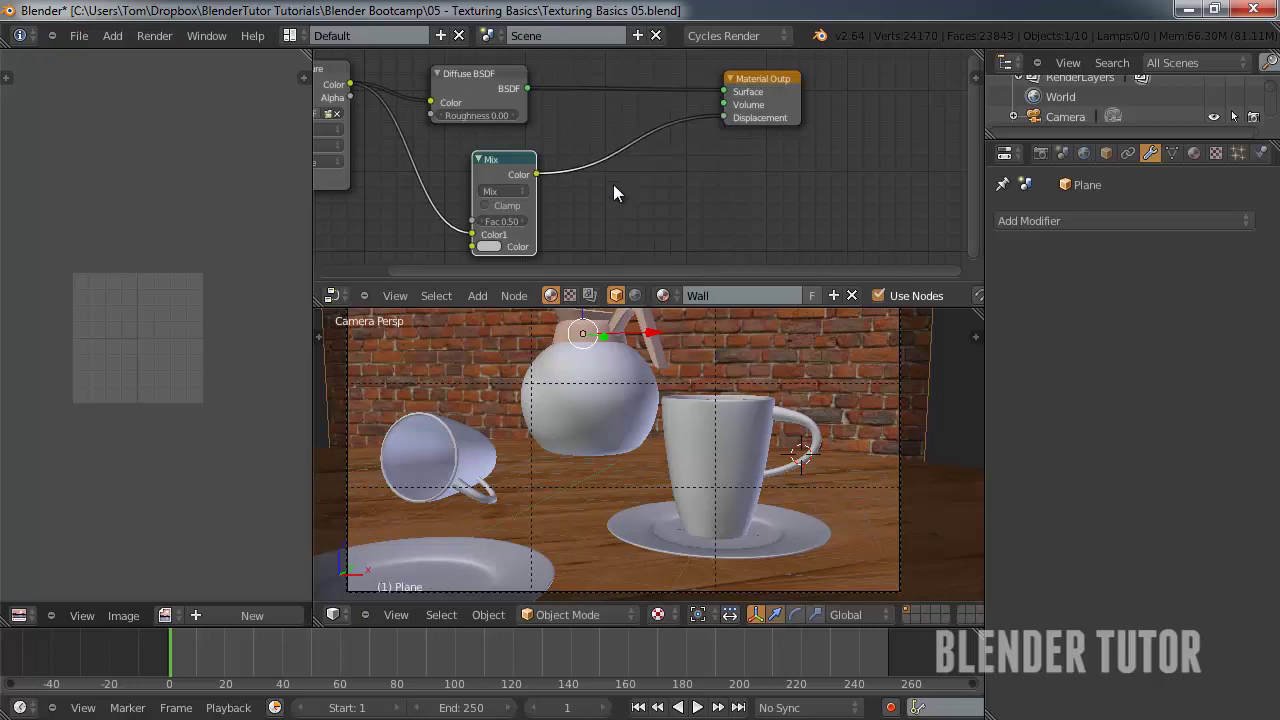
- Switch the 3D view to rendered shading to preview the wall's displacement with the new Mix node
middle_click_drag(614, 186, 724, 145)
left_click(607, 181)
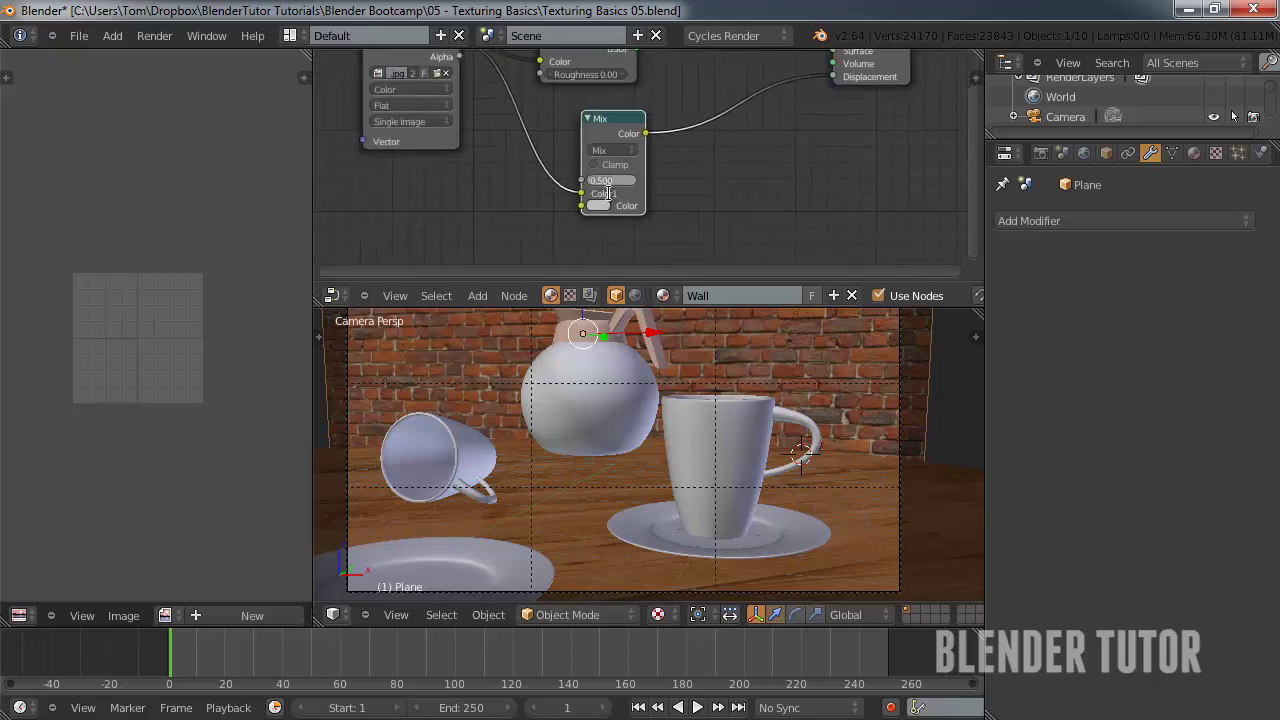
left_click(658, 614)
left_click(695, 483)
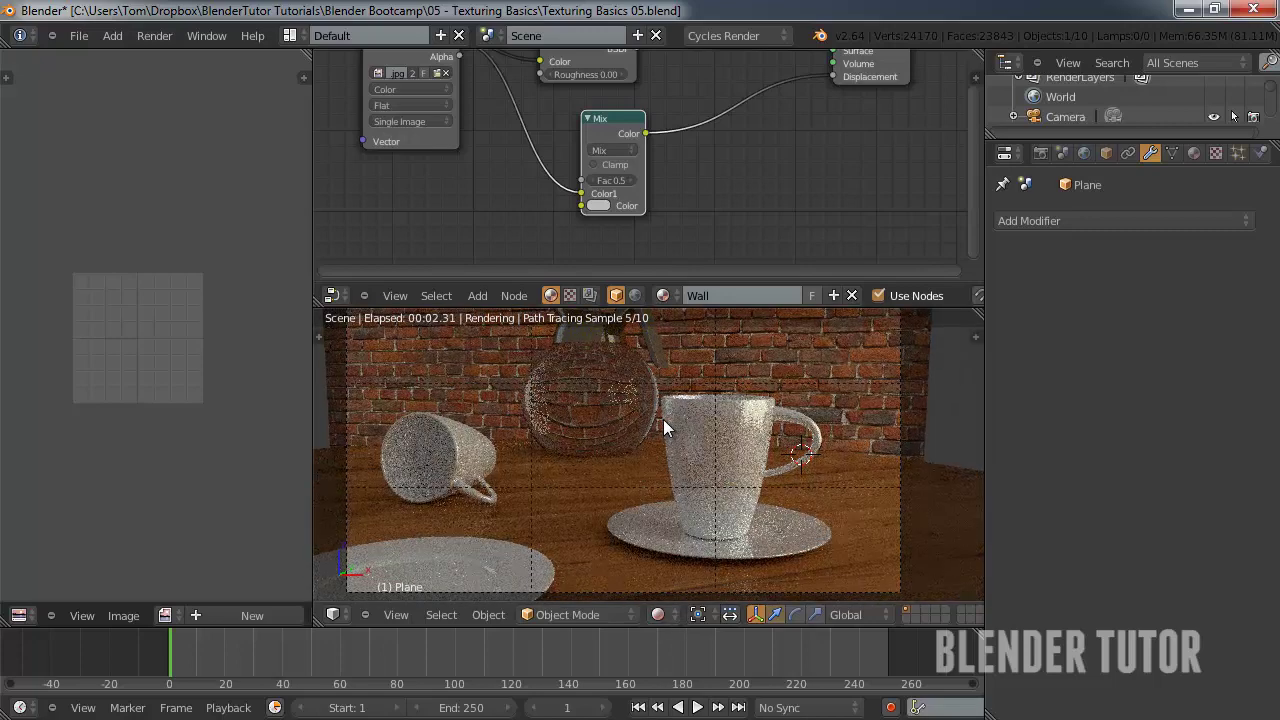
- Examine the displaced brick wall up close from both sides, then return to the camera view
scroll(662, 419, "up", 1)
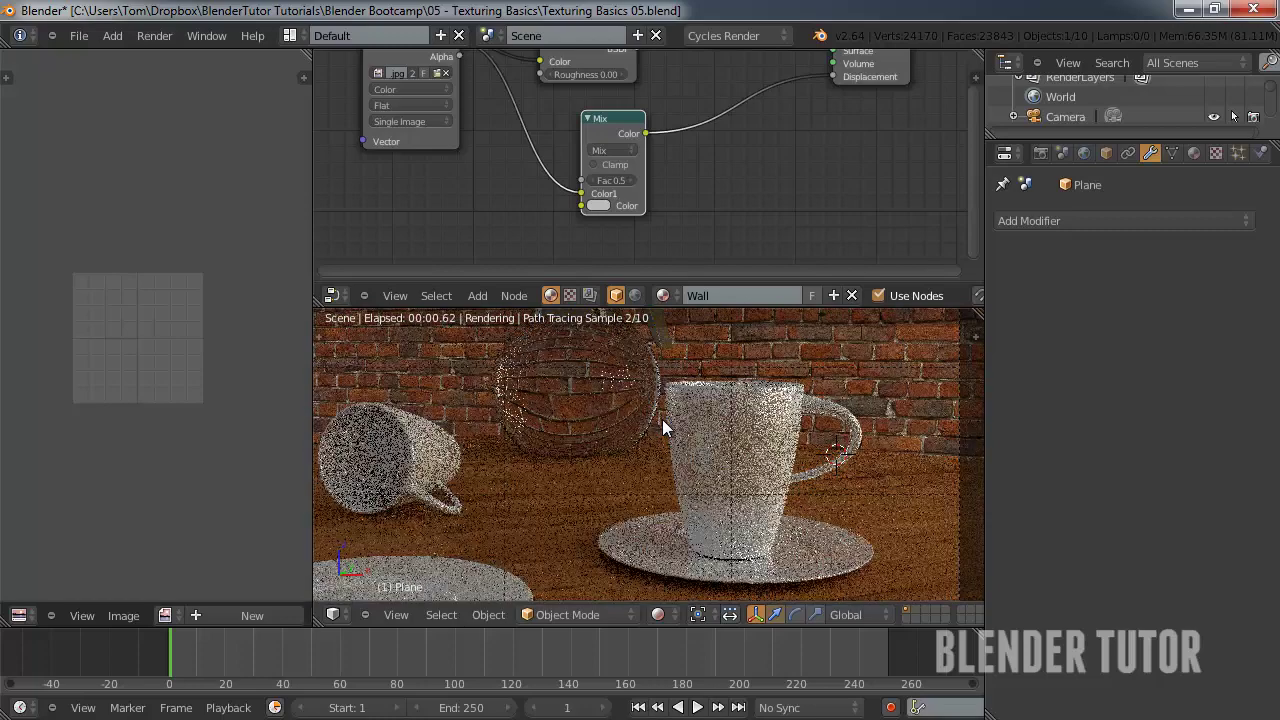
scroll(662, 419, "down", 4)
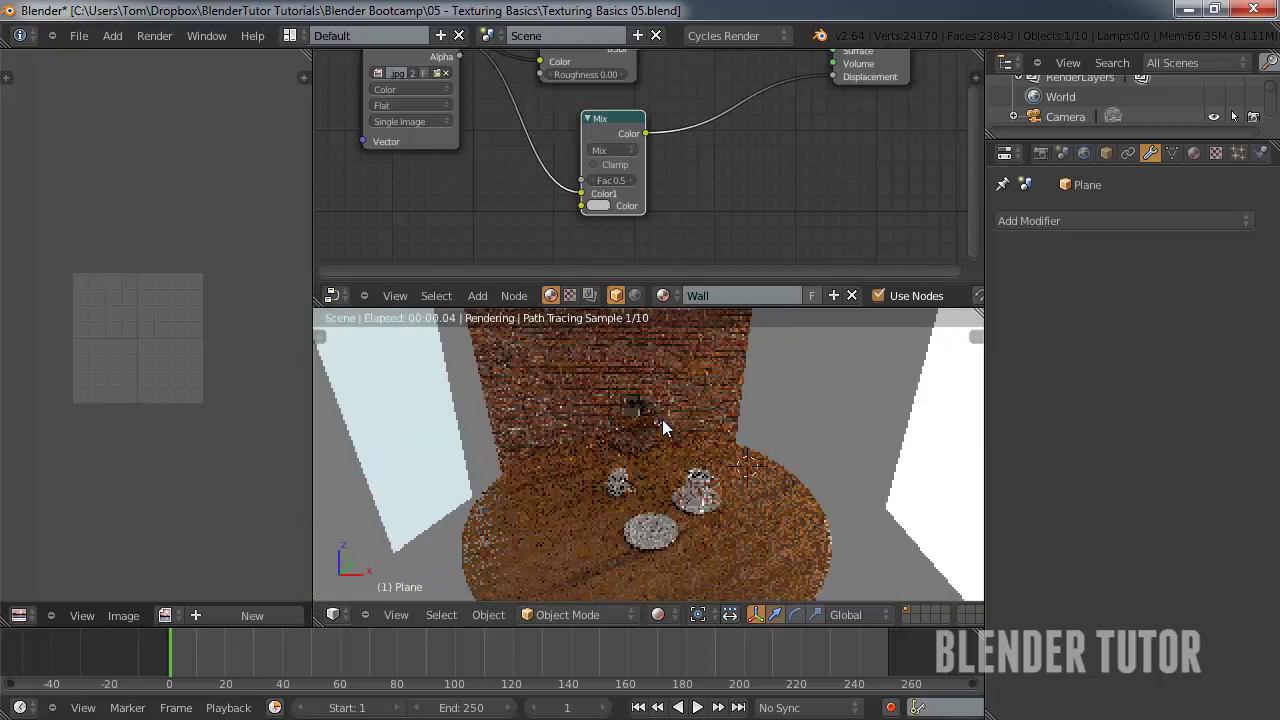
scroll(662, 425, "up", 5)
scroll(569, 432, "down", 4)
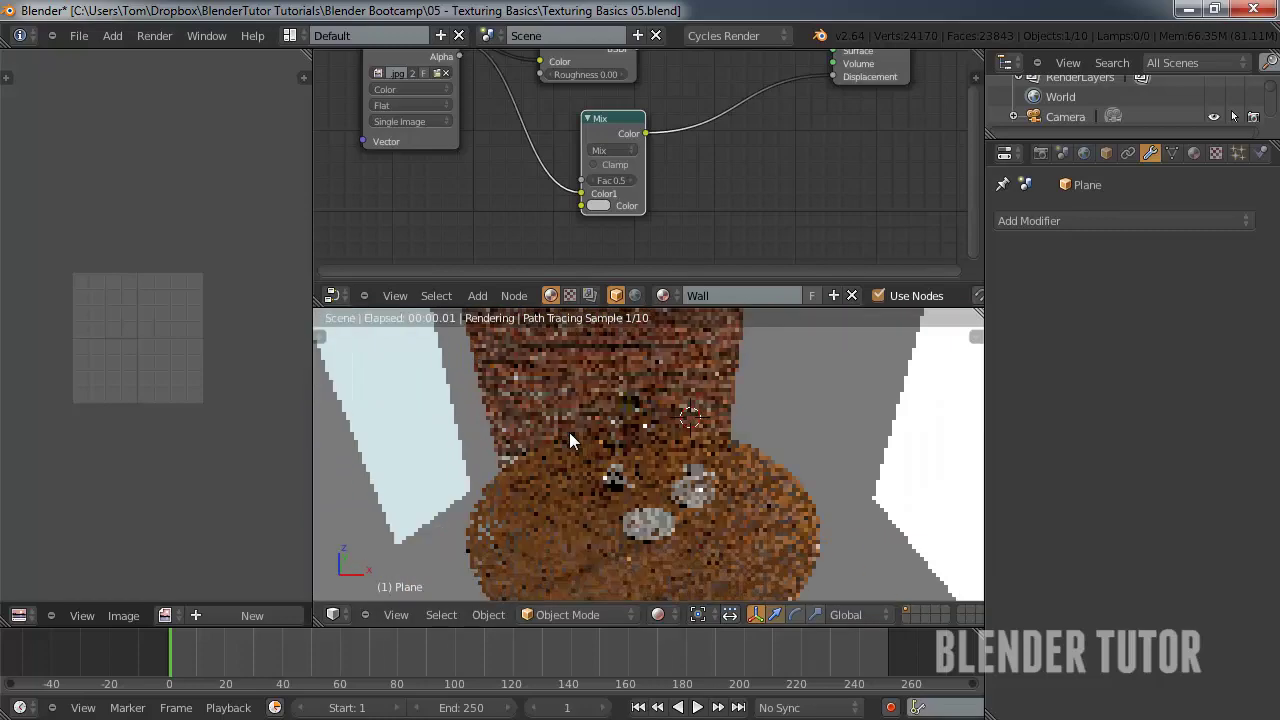
middle_click_drag(569, 432, 546, 401)
middle_click_drag(603, 370, 586, 480, "shift")
scroll(636, 510, "up", 5)
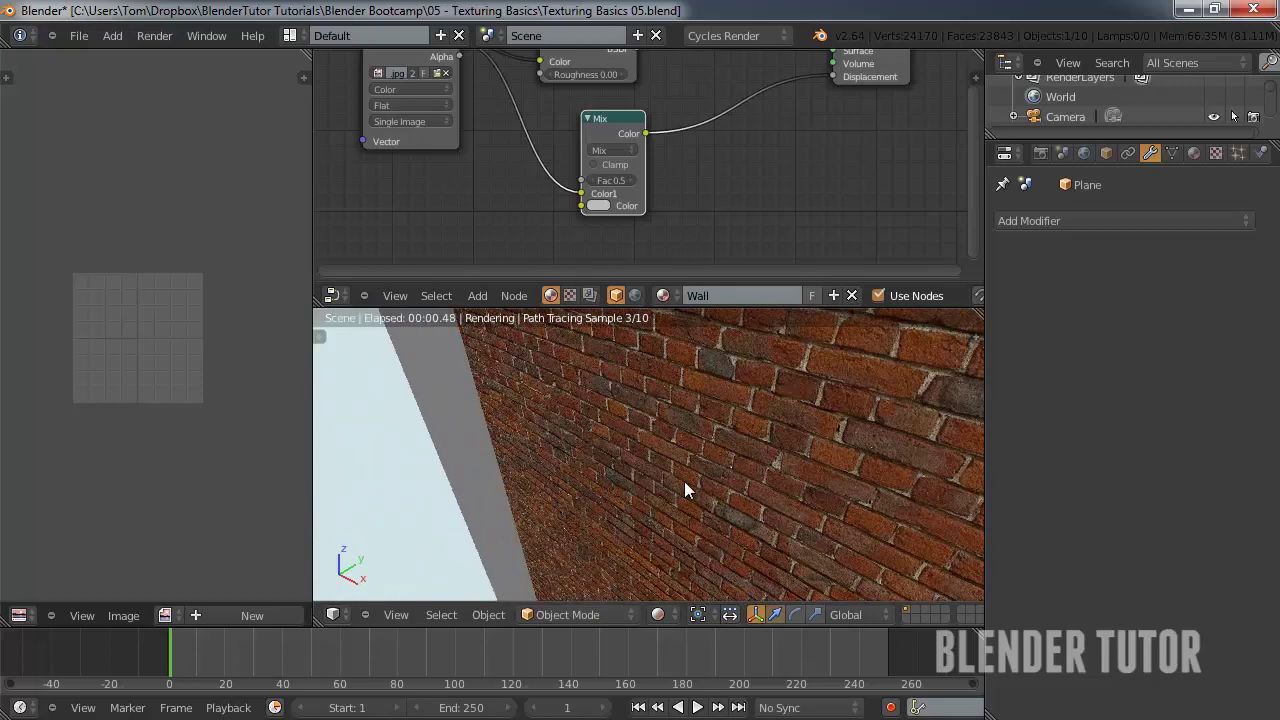
middle_click_drag(684, 481, 928, 501)
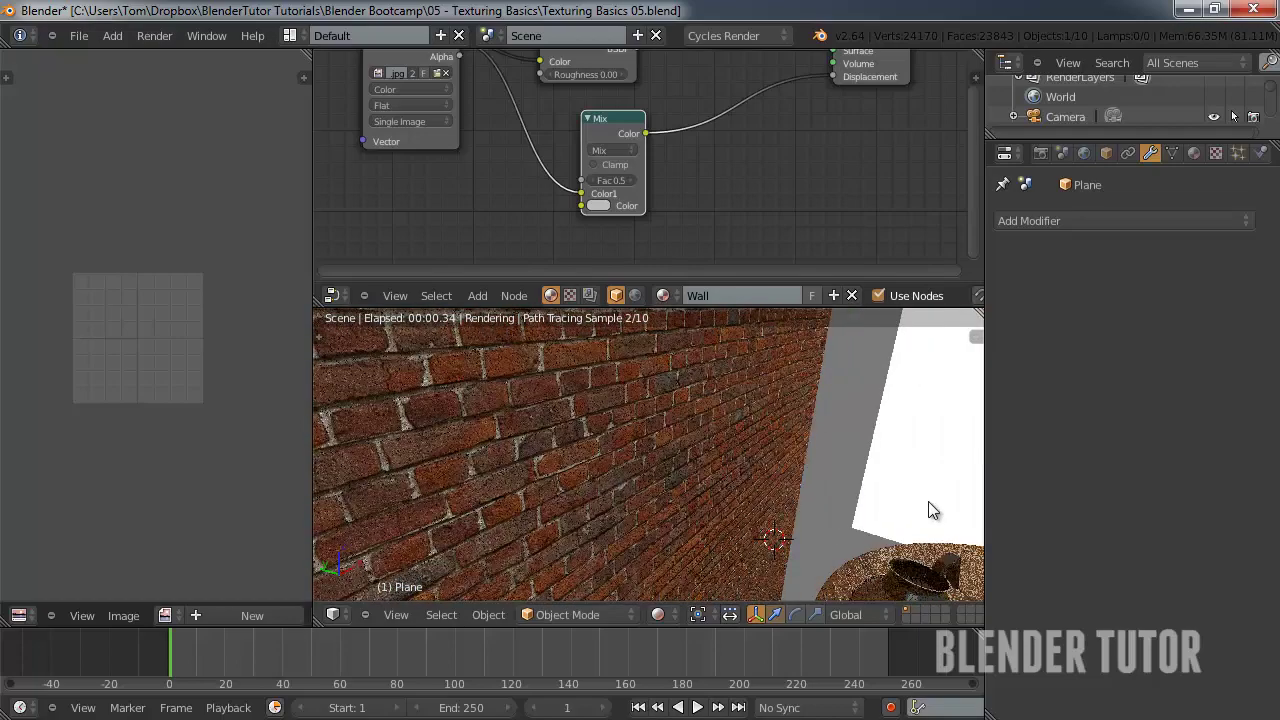
middle_click_drag(926, 386, 870, 403)
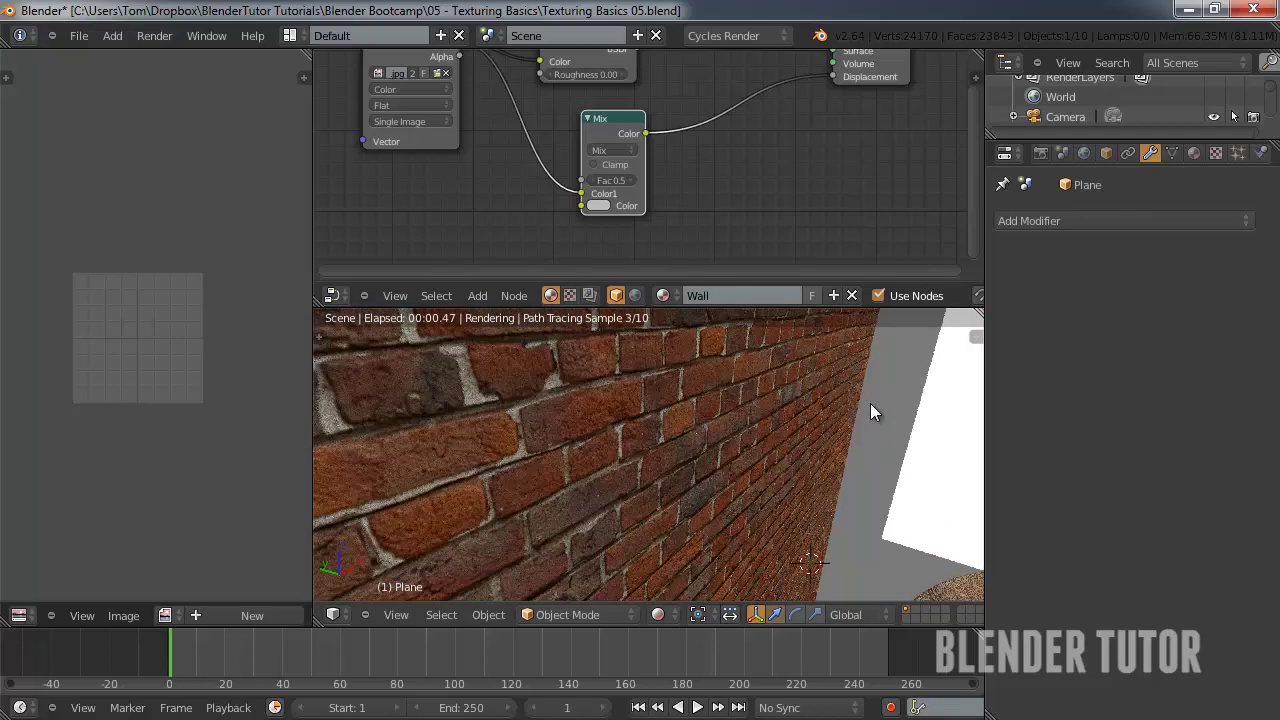
scroll(671, 428, "down", 4)
key("KP_0")
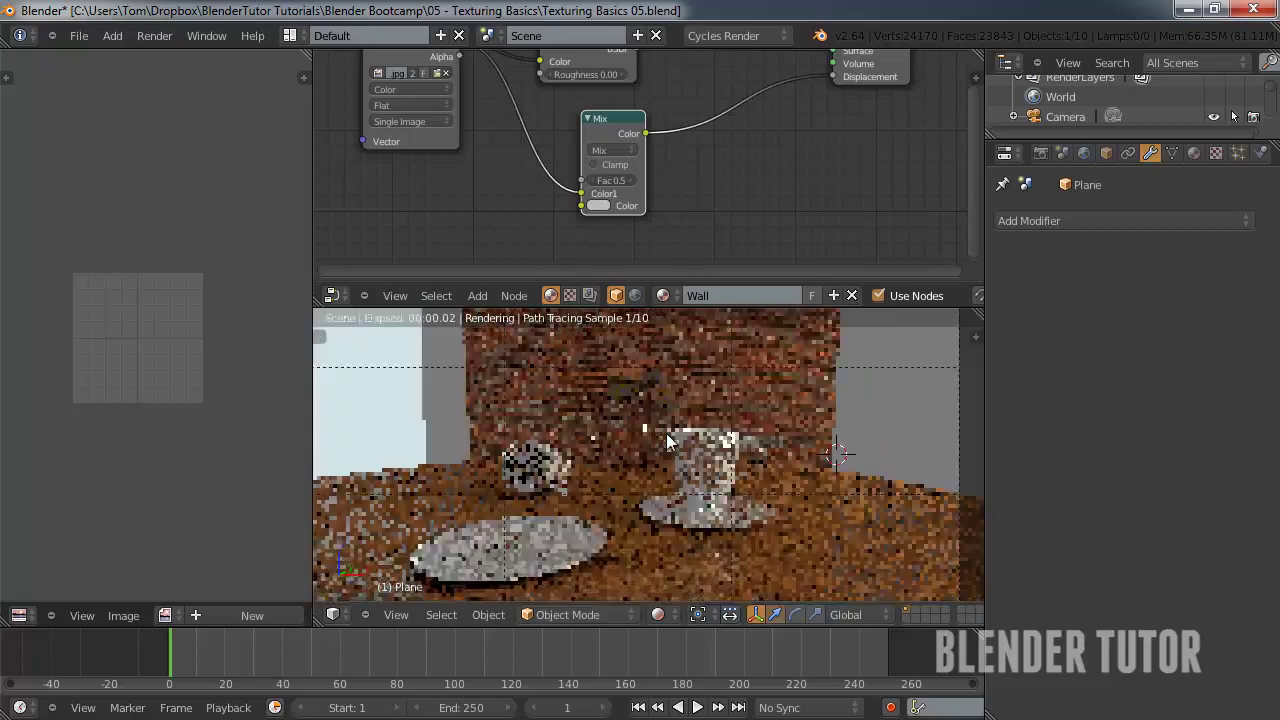
scroll(664, 433, "down", 2)
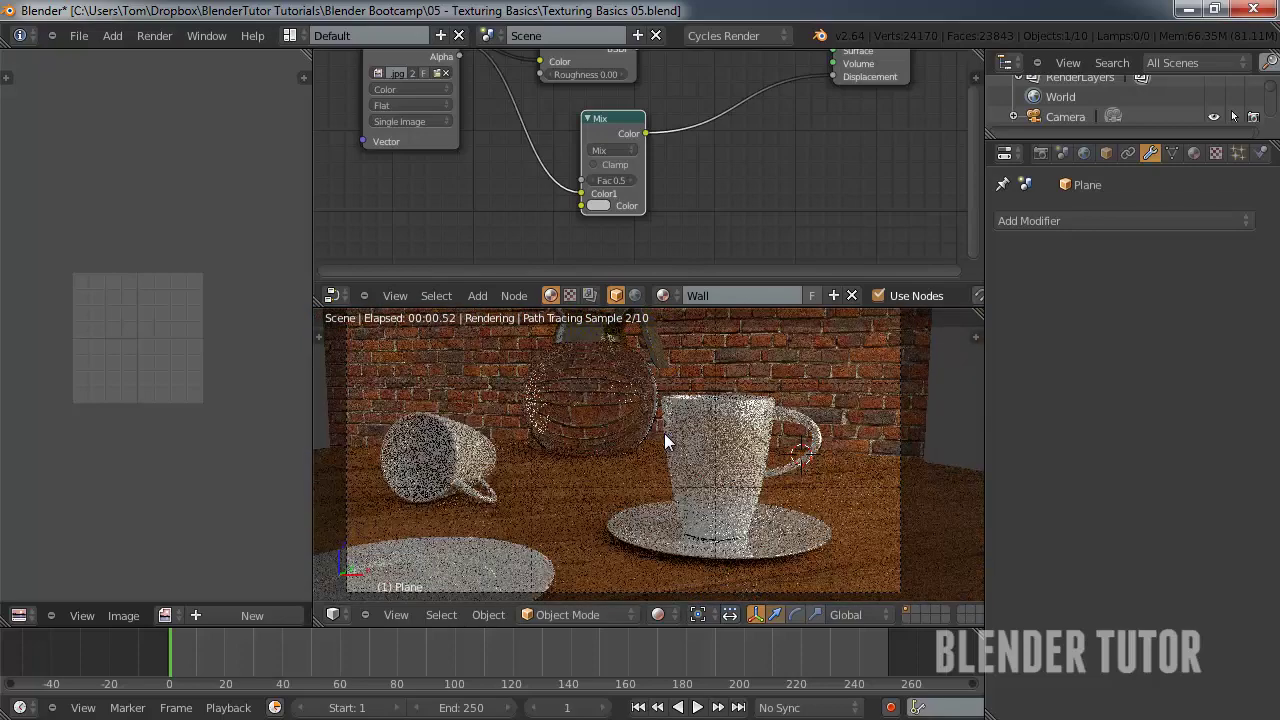
middle_click_drag(654, 442, 658, 449, "shift")
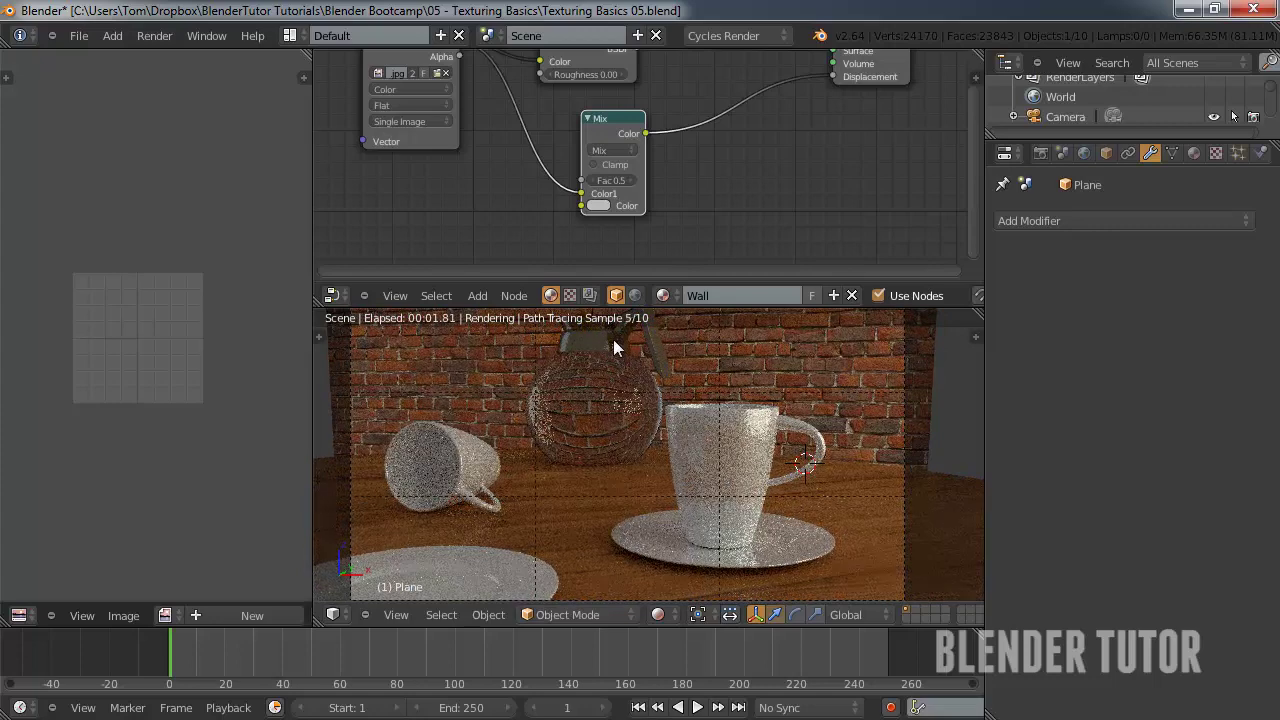
- Select the coffee pot's plastic lid and handle, and move its Diffuse BSDF node up away from the Glossy BSDF node
right_click(623, 348)
key("g")
right_click(616, 355)
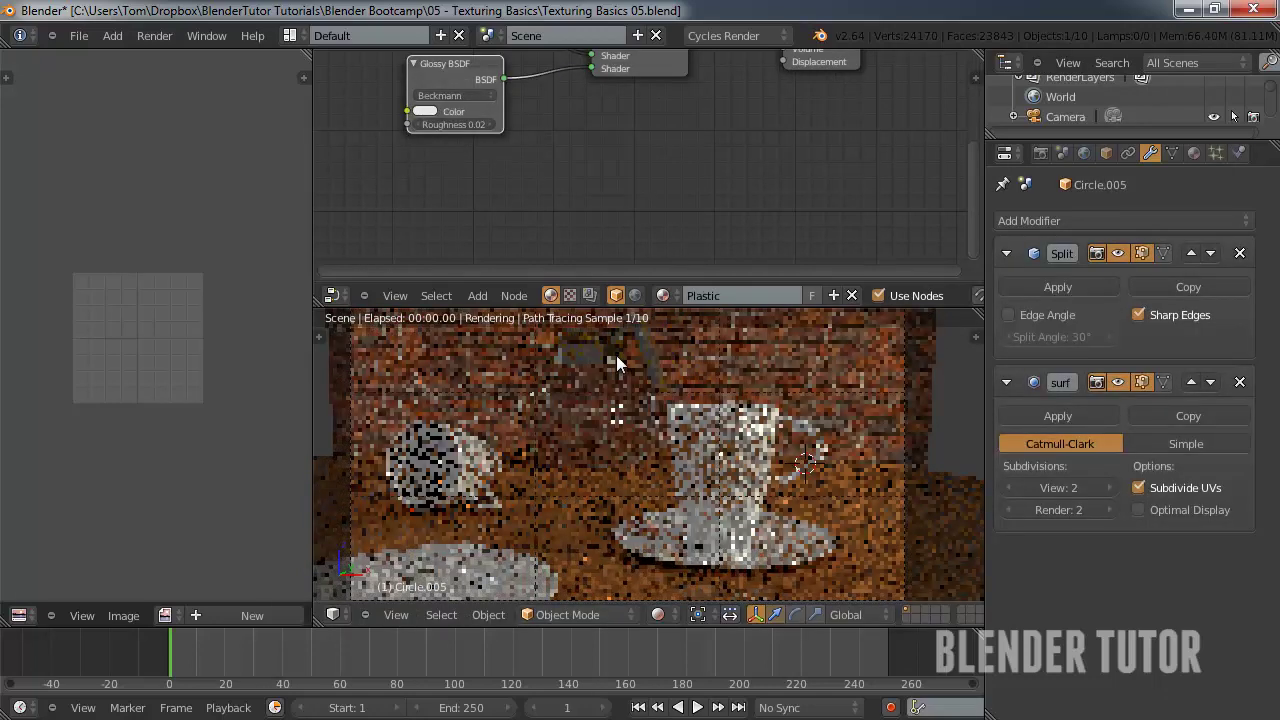
scroll(532, 192, "down", 3)
middle_click_drag(565, 171, 552, 258)
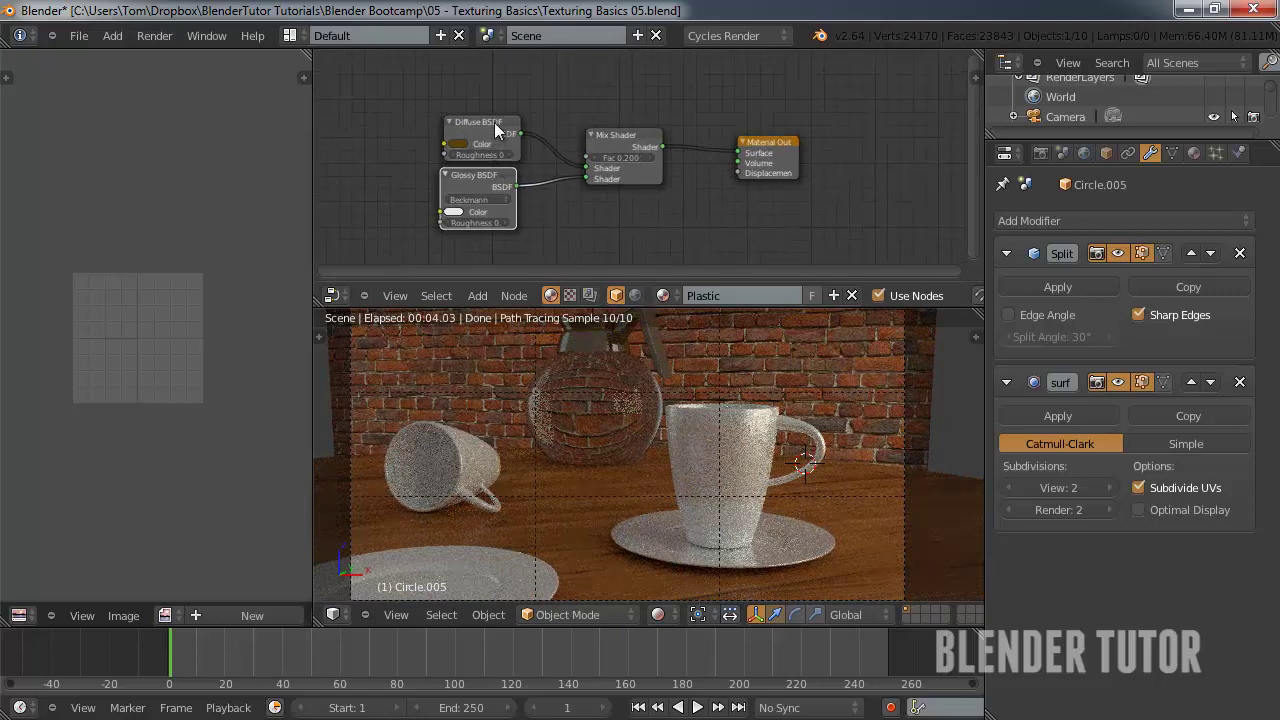
left_click_drag(484, 118, 463, 94)
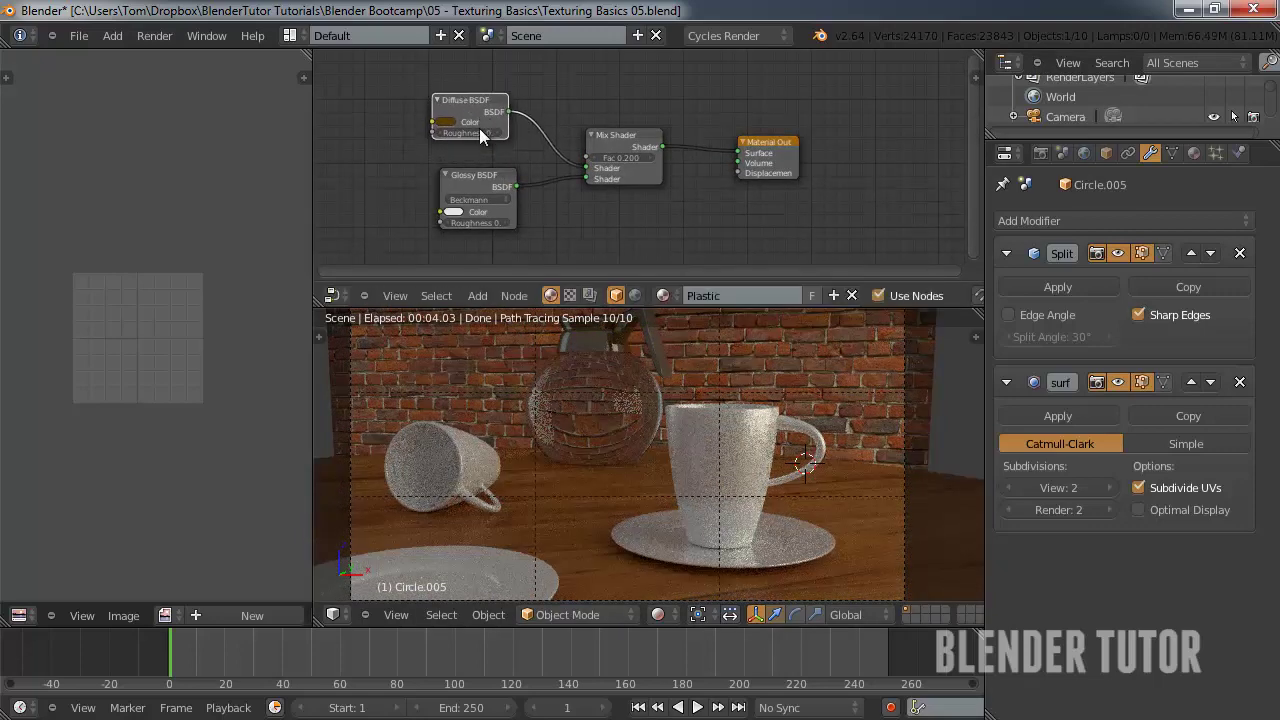
- Try a Mix Shader factor of 0.3 on the coffee pot's Plastic material
left_click(623, 157)
type(".3")
key("Return")
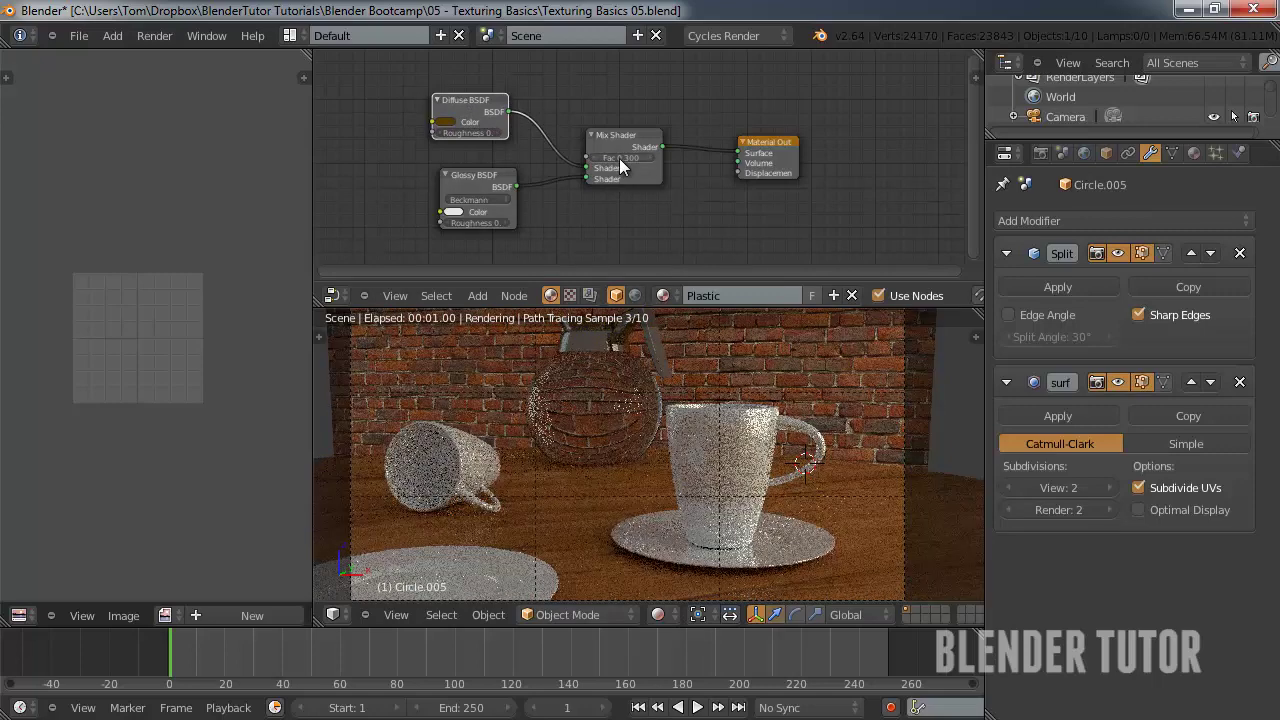
- Set the Plastic material's Mix Shader factor to 0.1
left_click(618, 158)
type(".1")
key("Return")
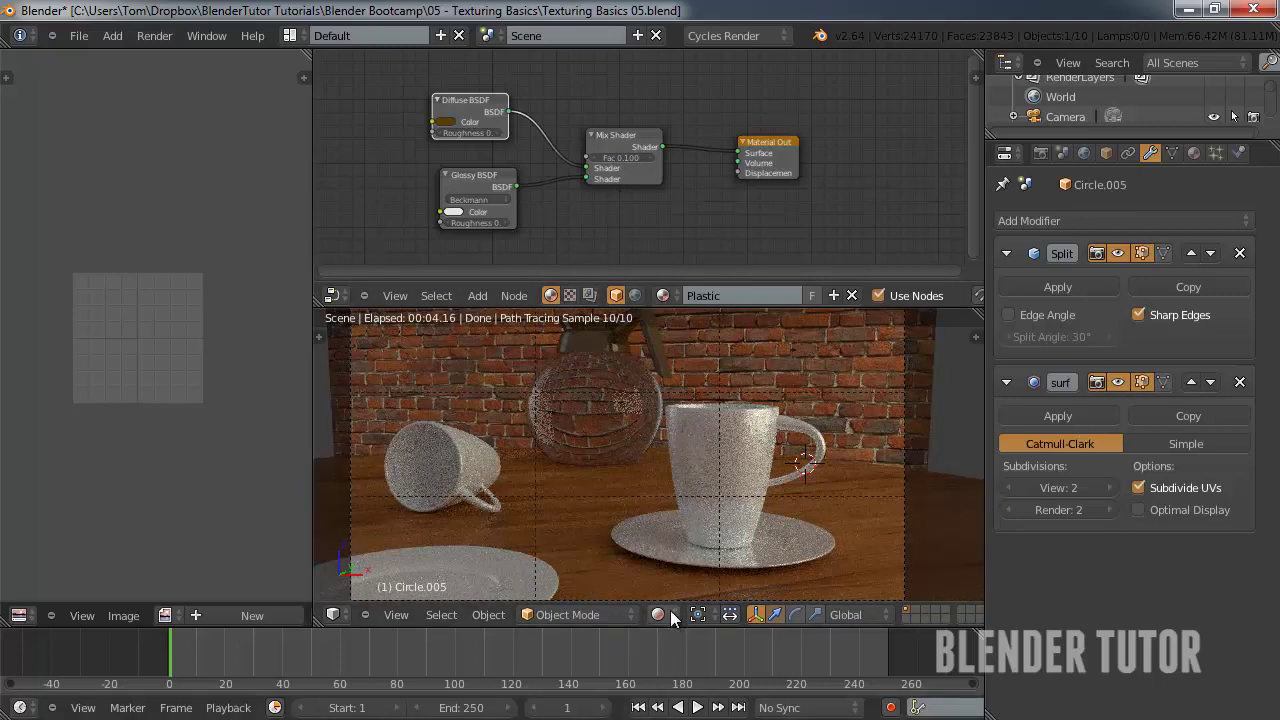
- Enlarge the 3D view by narrowing the image editor beside it and shrinking the node editor above it
scroll(675, 440, "down", 1)
scroll(675, 440, "up", 1)
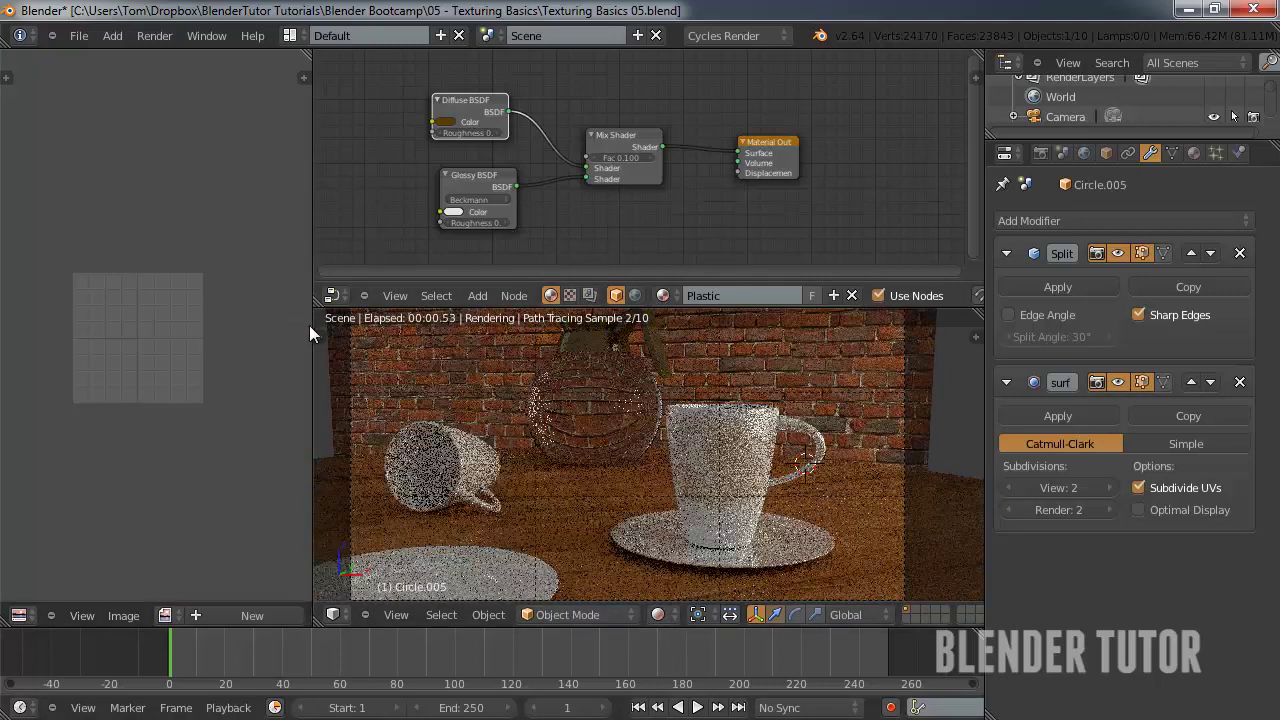
left_click_drag(313, 319, 173, 317)
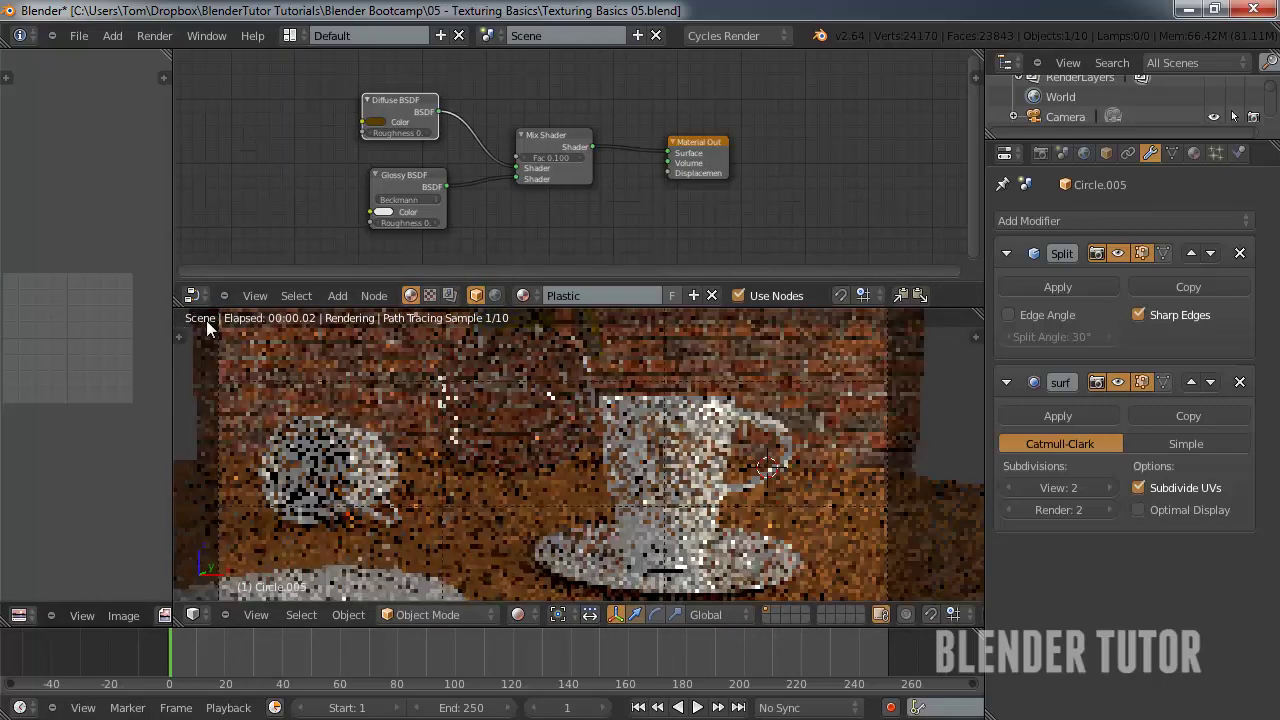
left_click_drag(463, 284, 463, 84)
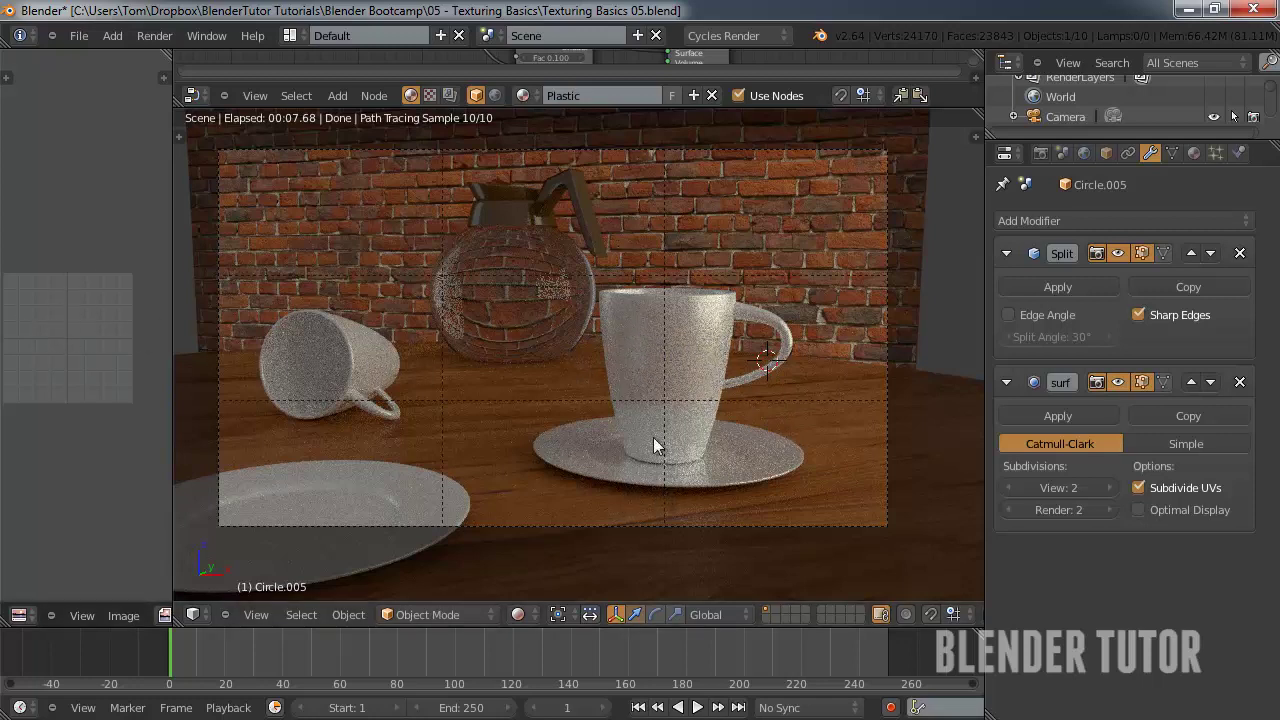
- Switch the 3D view back to textured shading and reframe the camera view of the coffee set
left_click(524, 614)
left_click(545, 529)
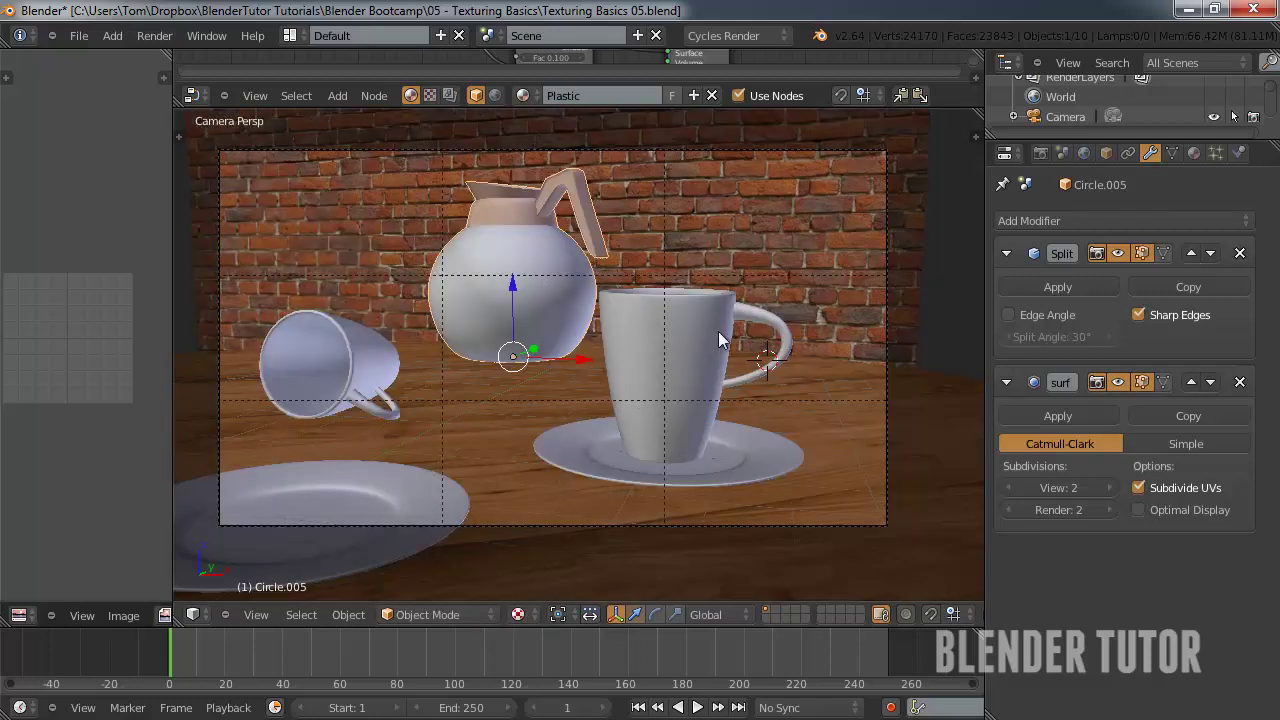
scroll(574, 282, "down", 3)
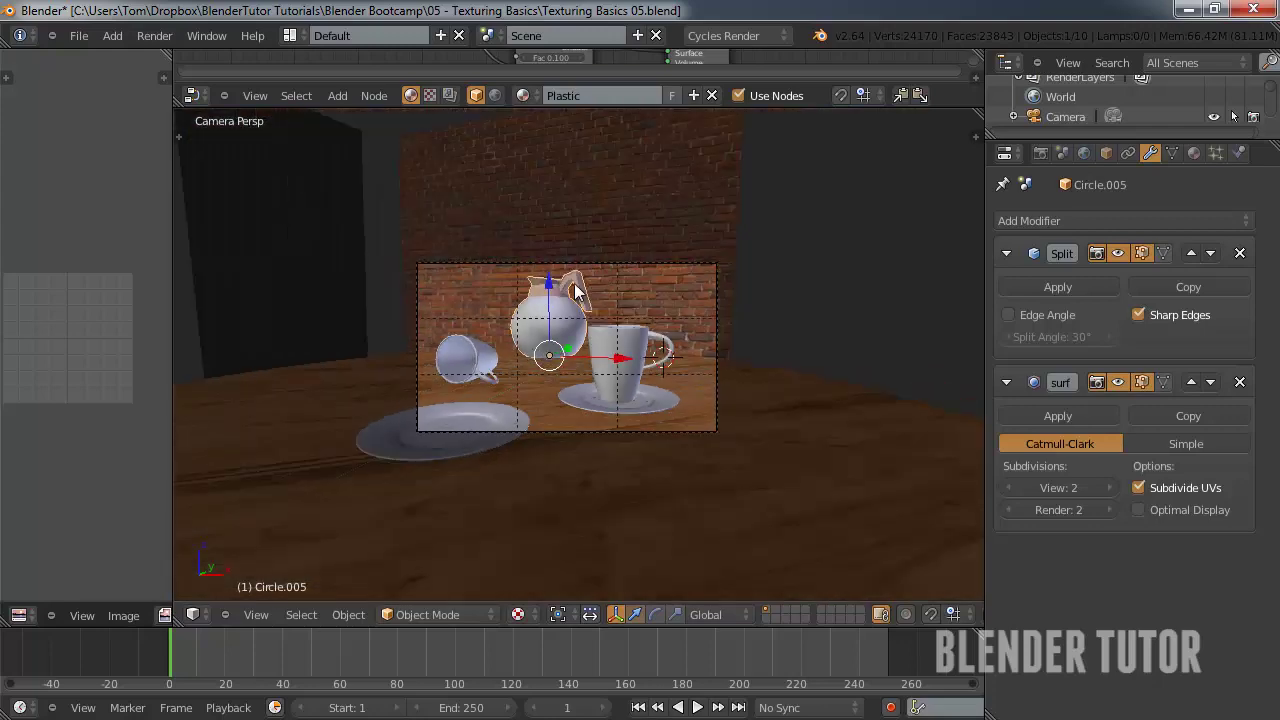
scroll(574, 282, "up", 3)
middle_click_drag(581, 295, 593, 301, "shift")
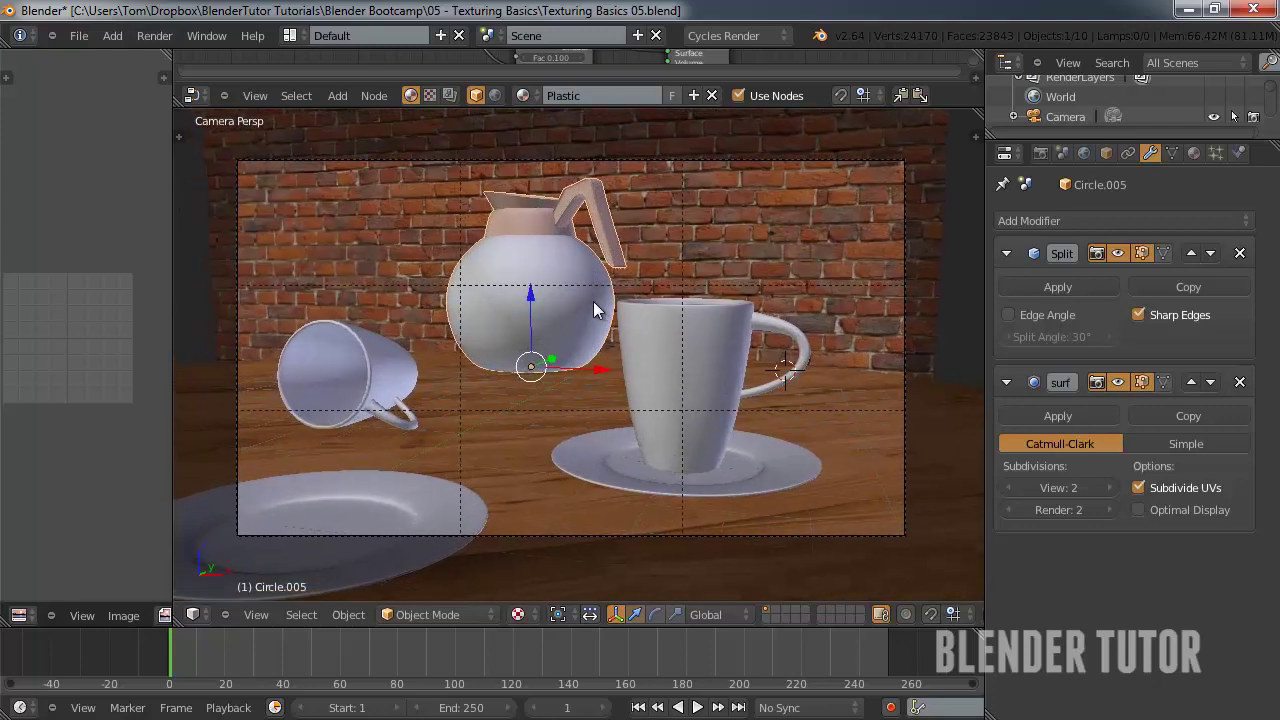